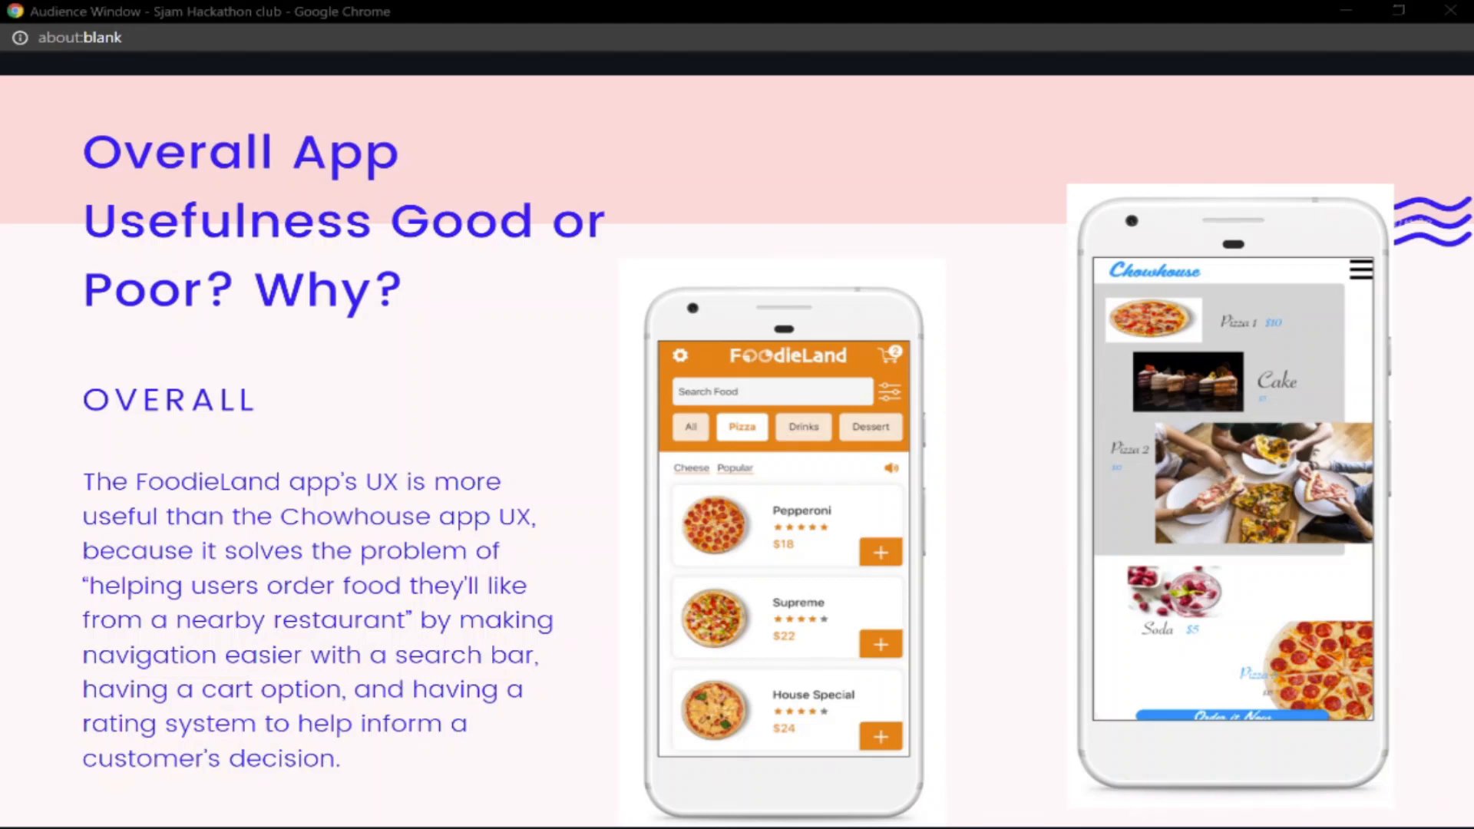
key("Right")
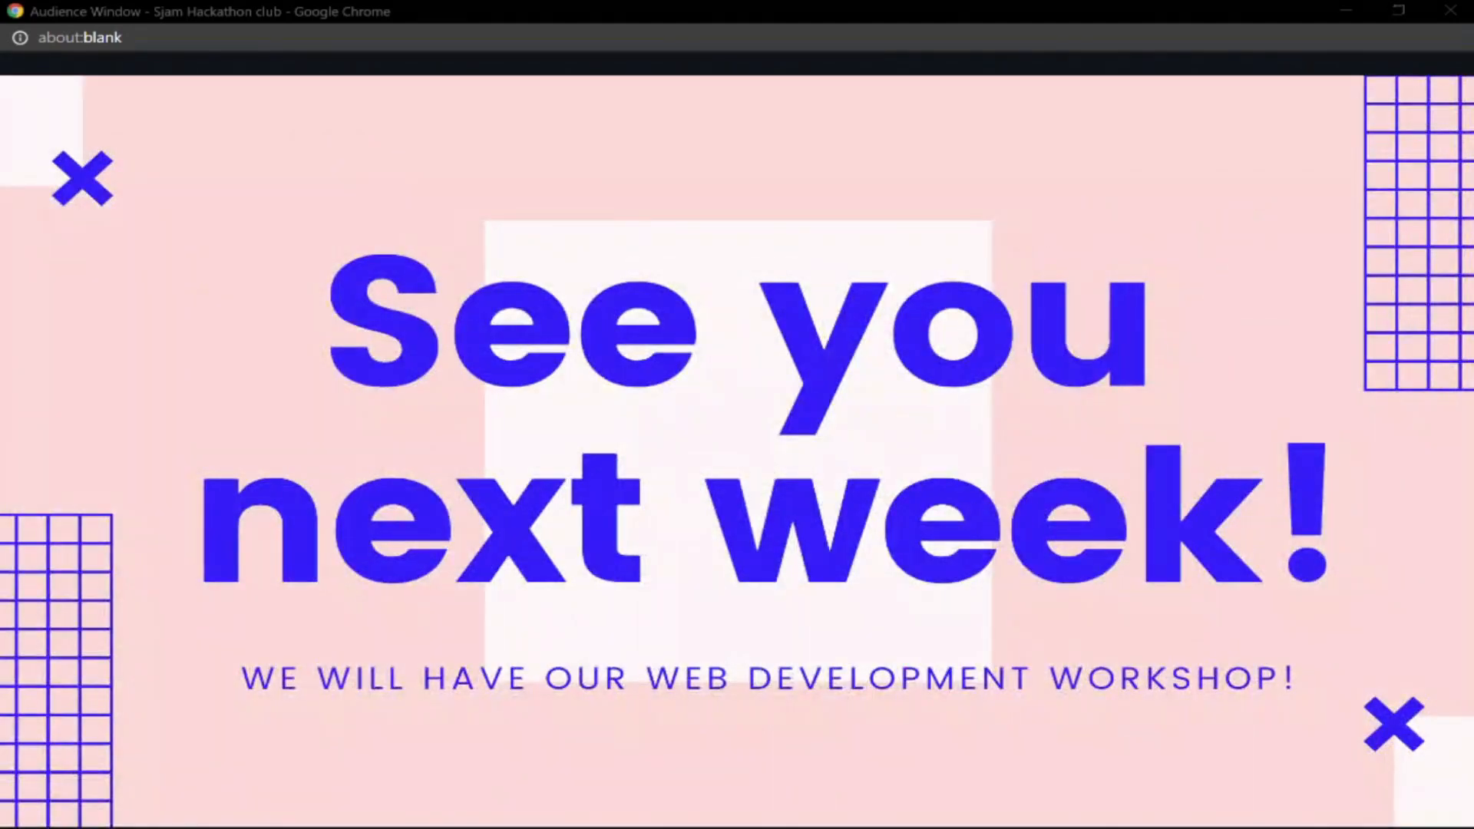
key("Left")
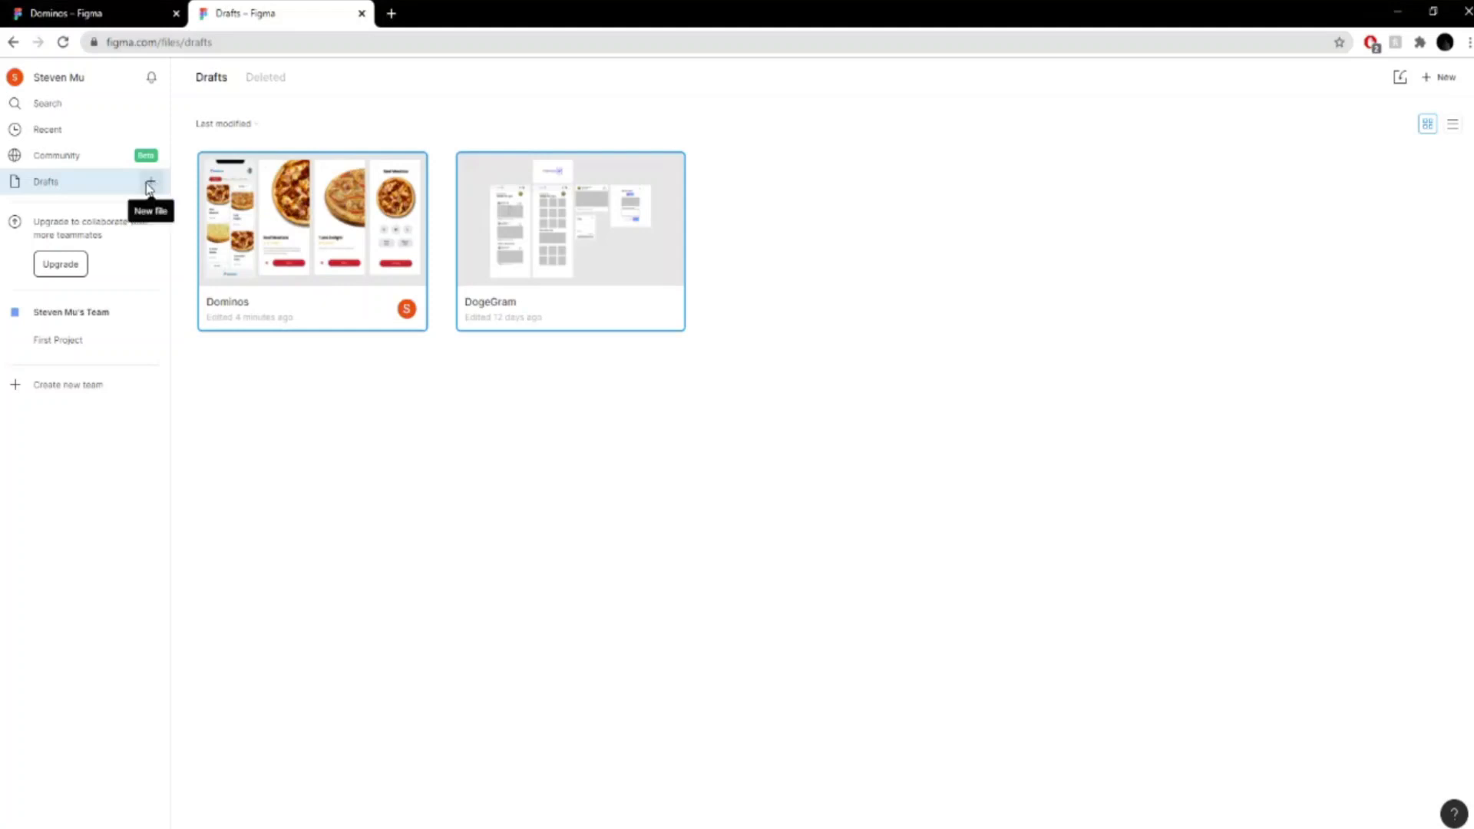
left_click(549, 500)
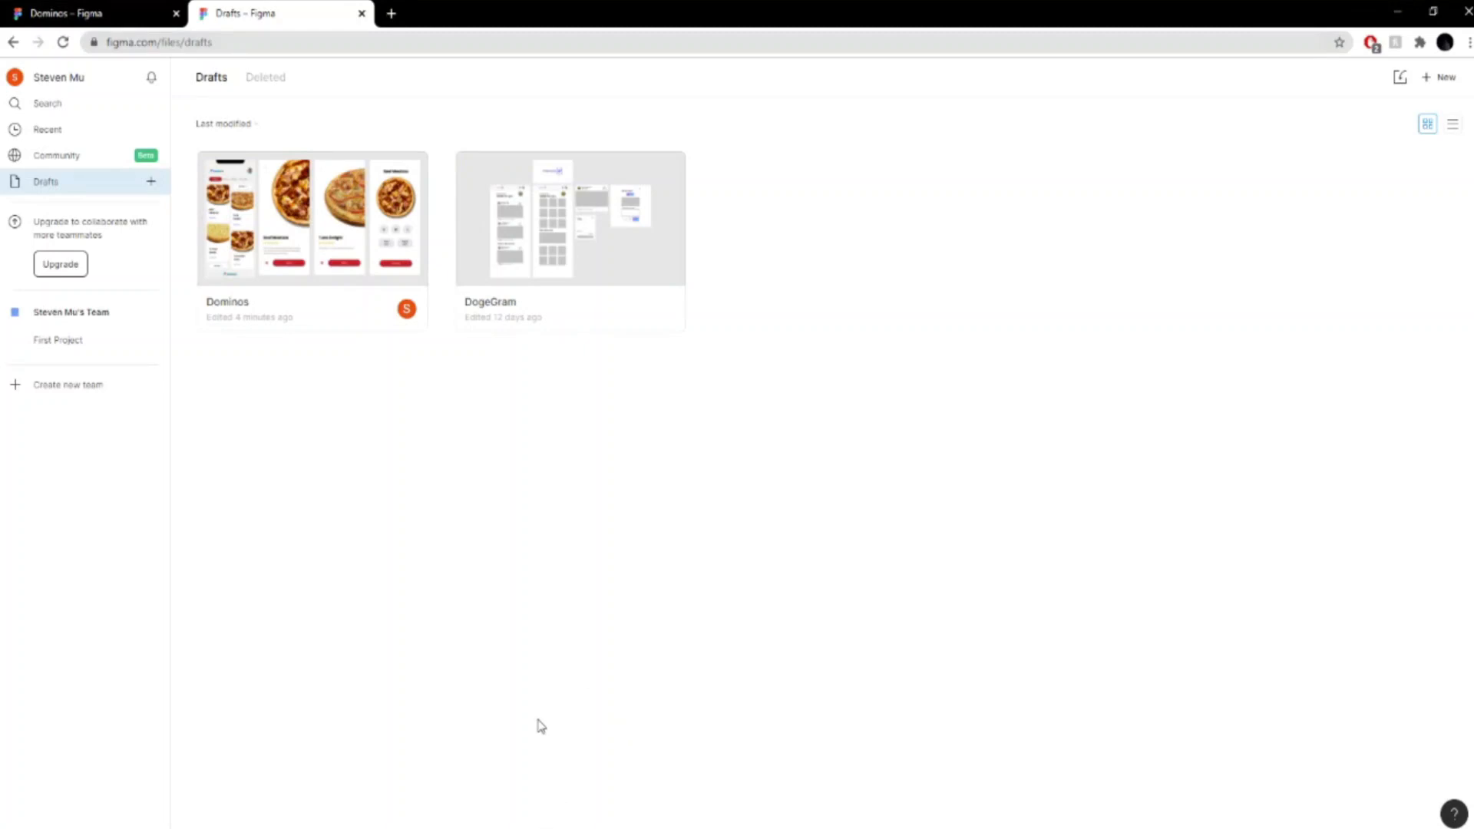
left_click(542, 827)
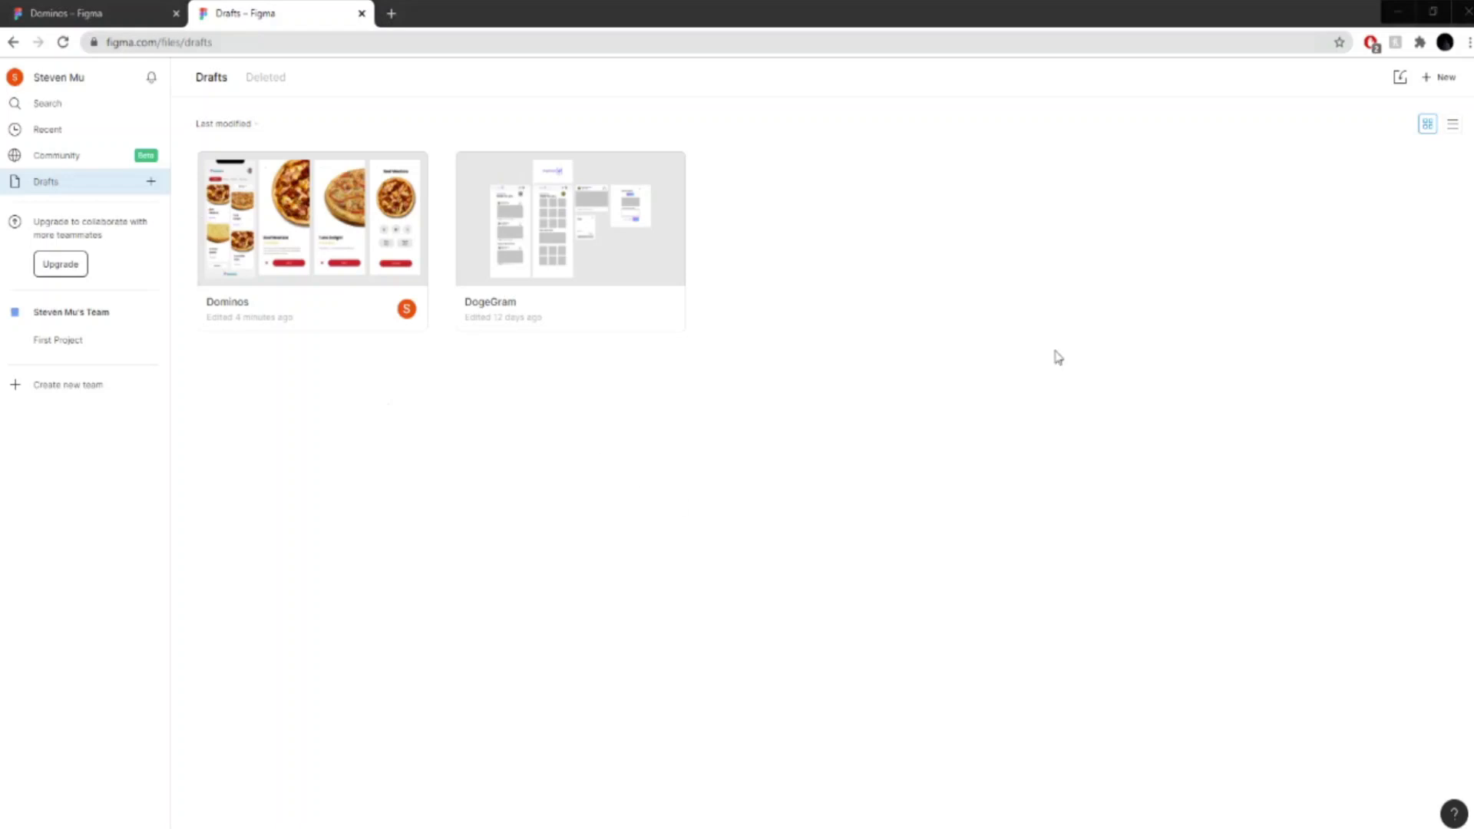
left_click(1318, 398)
- Open the Dominos design file and look over its four pizza app screens side by side
left_click(97, 7)
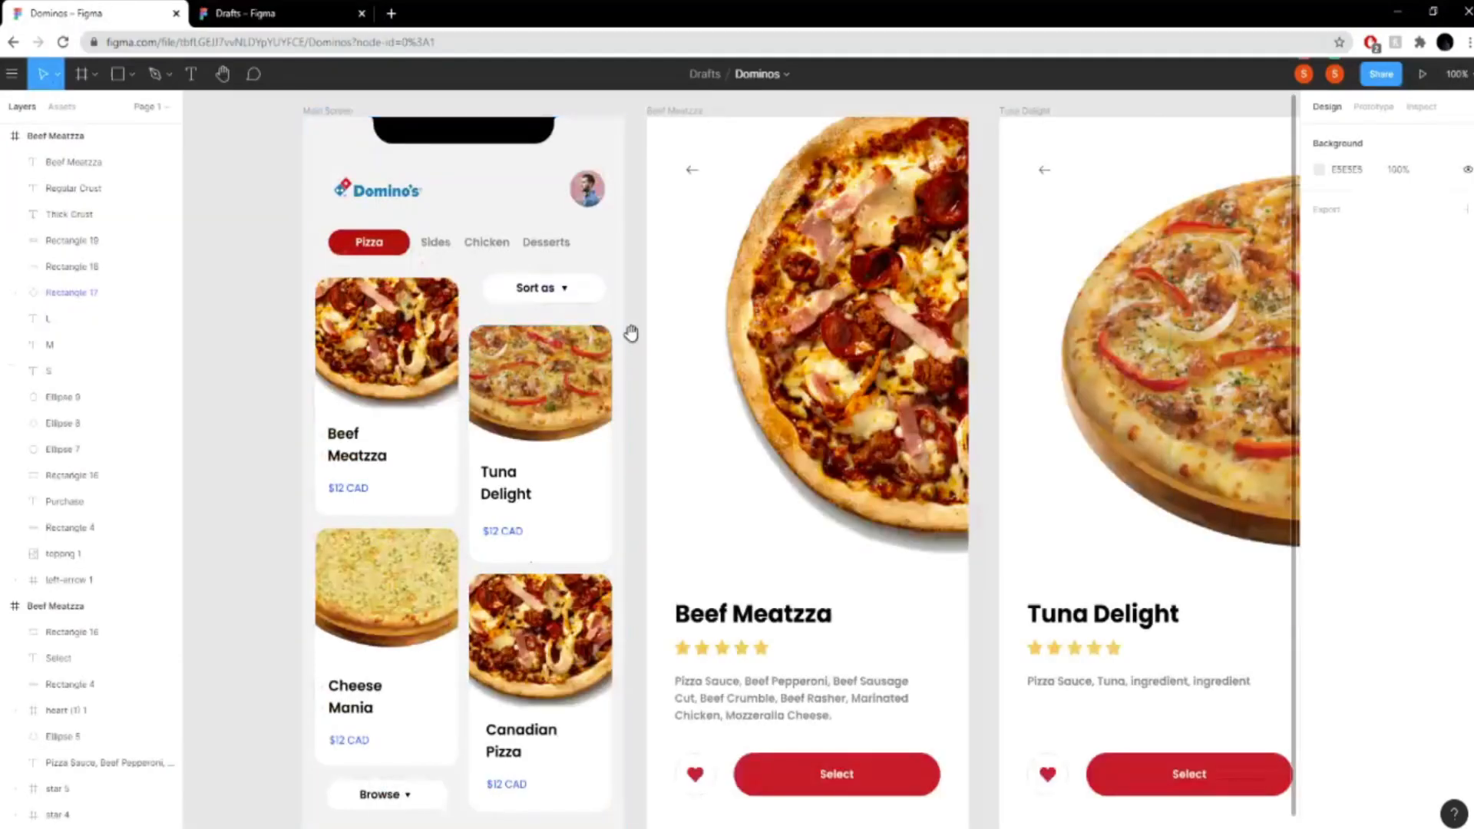
scroll(599, 428, "down", 5)
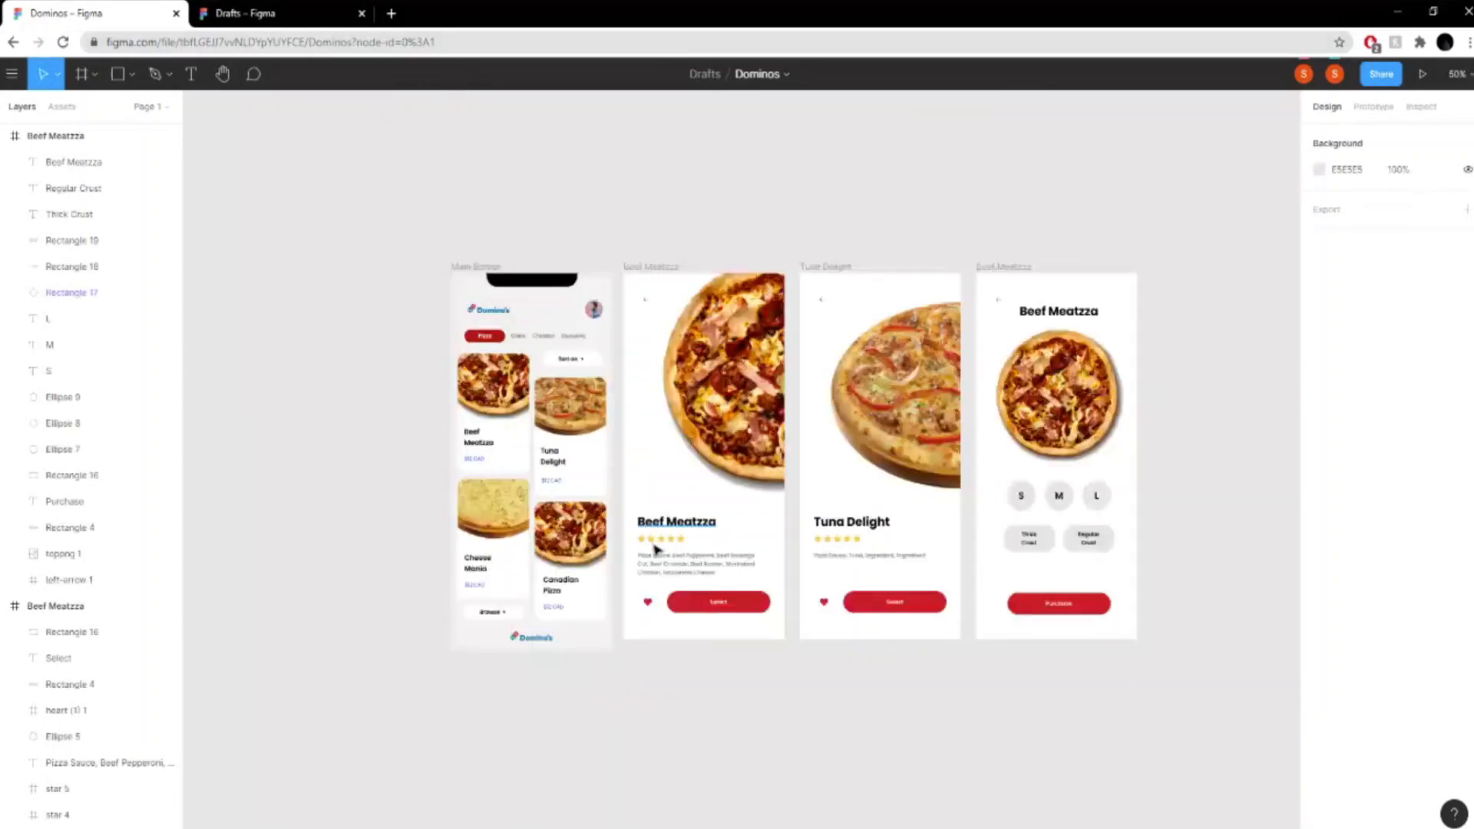
left_click(718, 570)
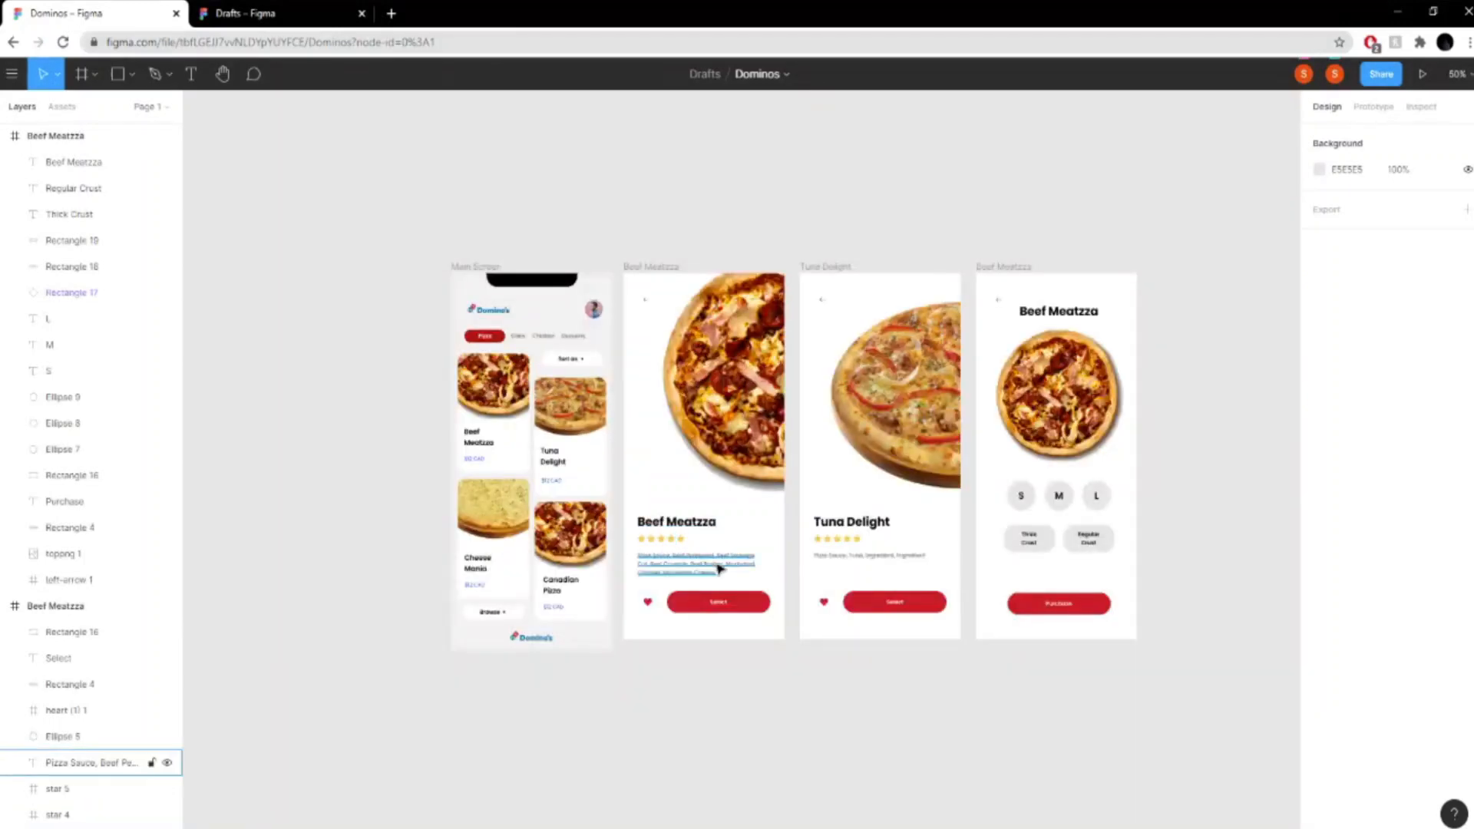
key("Escape")
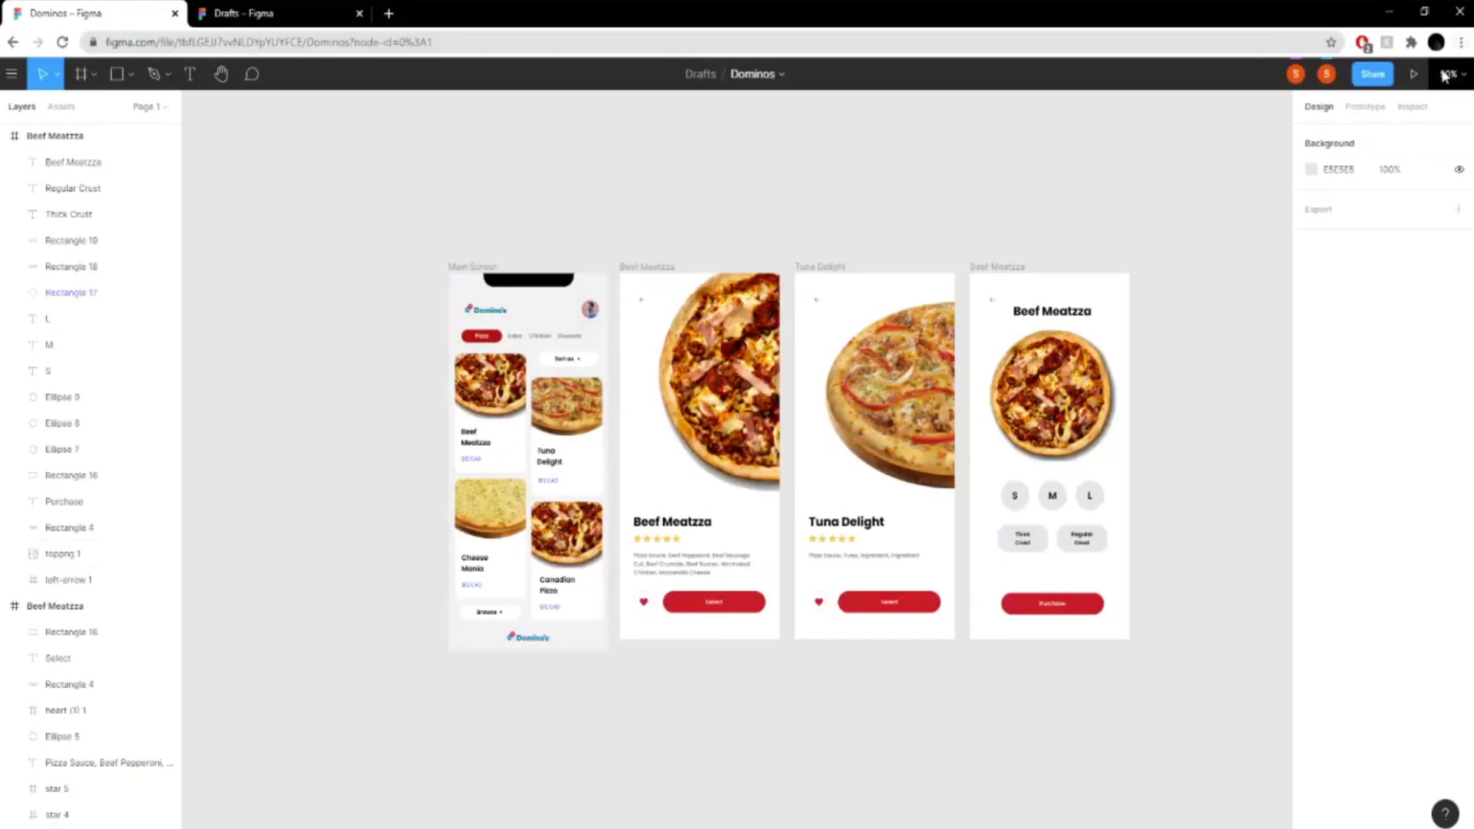
- Play the Dominos prototype and examine the whole main screen, from the header to the footer logo
left_click(1413, 73)
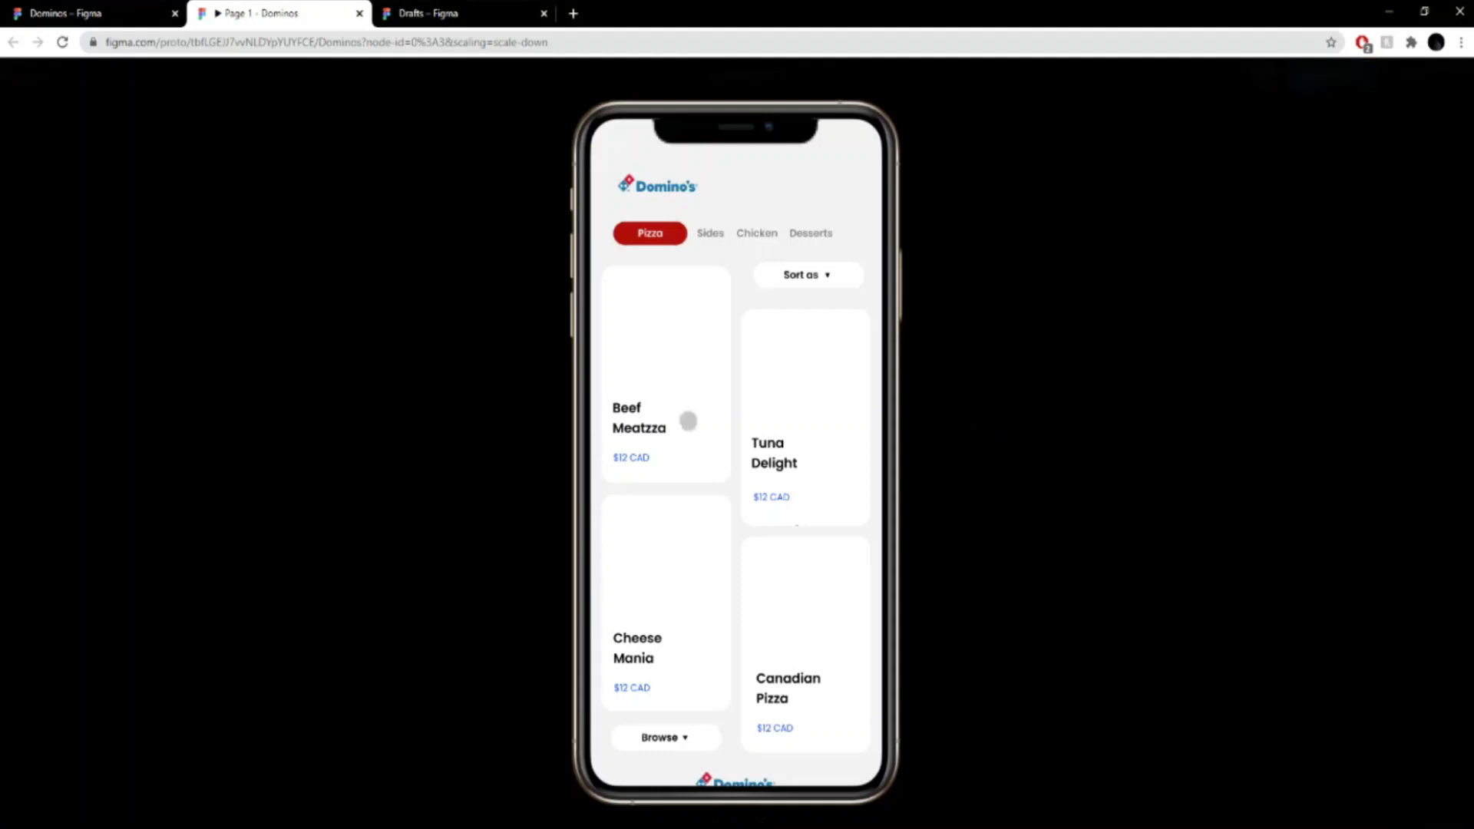
scroll(802, 388, "down", 1)
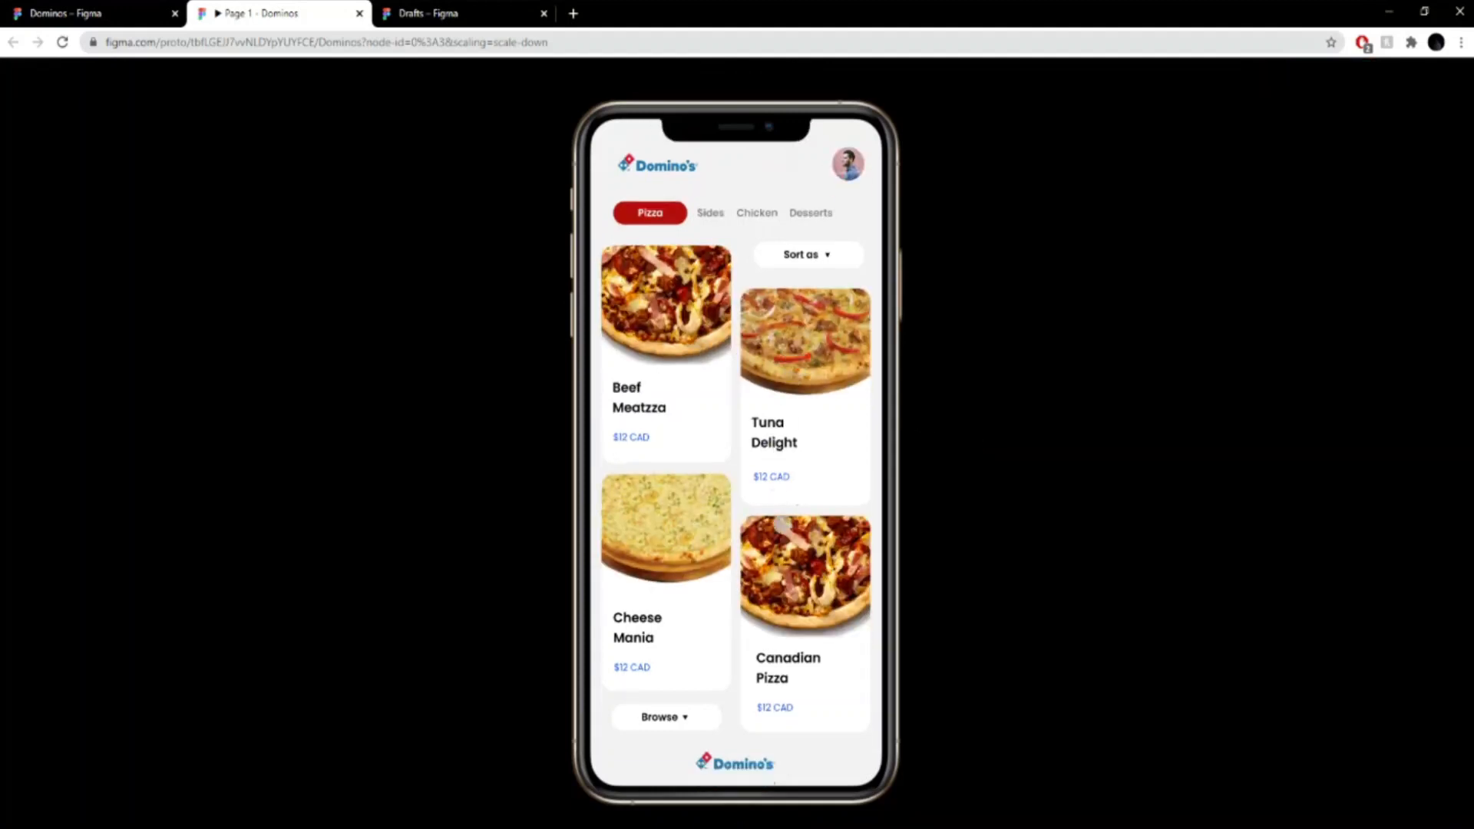
scroll(737, 737, "up", 1)
scroll(703, 156, "down", 1)
scroll(712, 679, "up", 1)
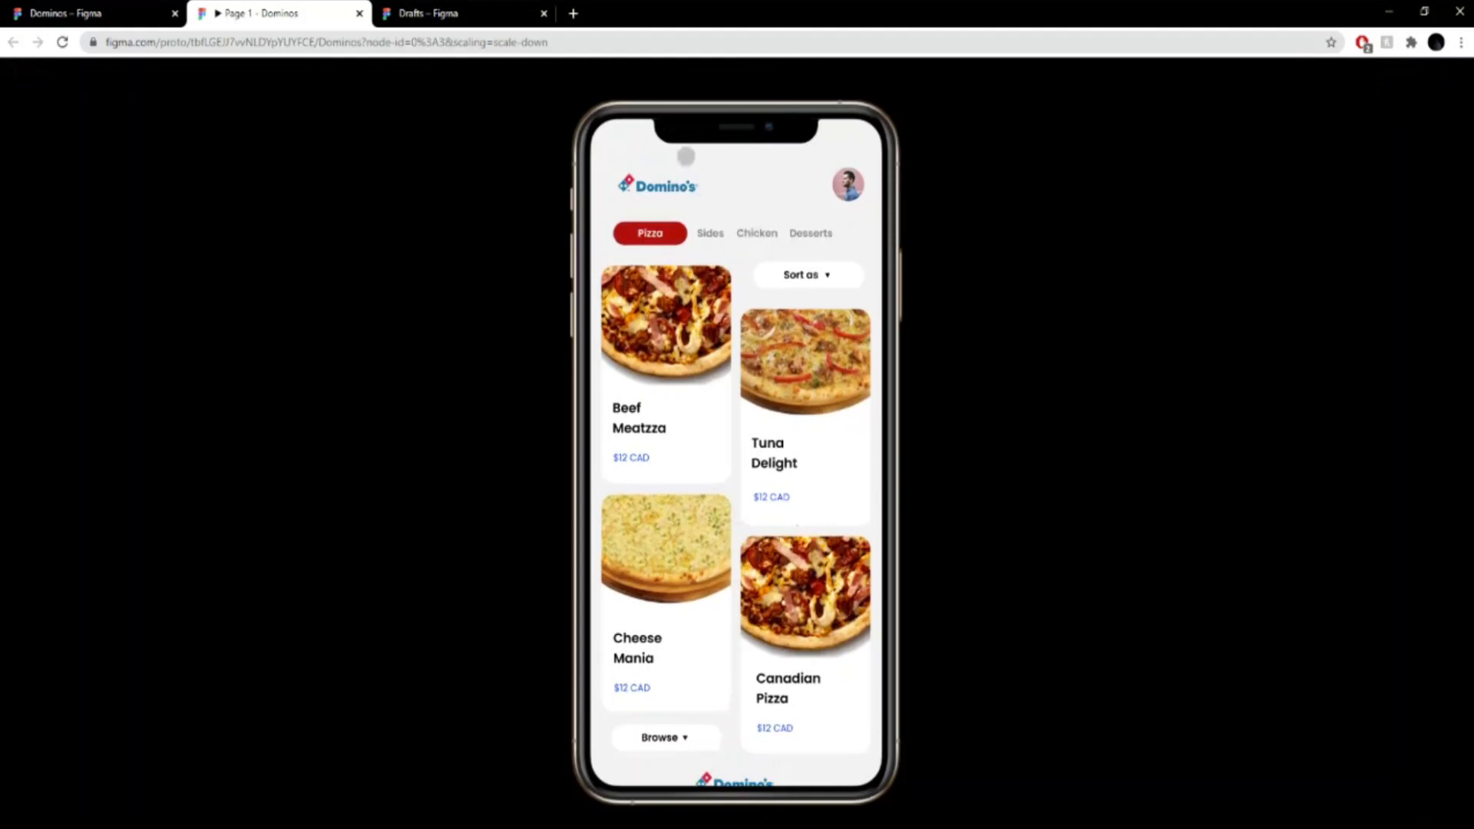
scroll(699, 521, "down", 1)
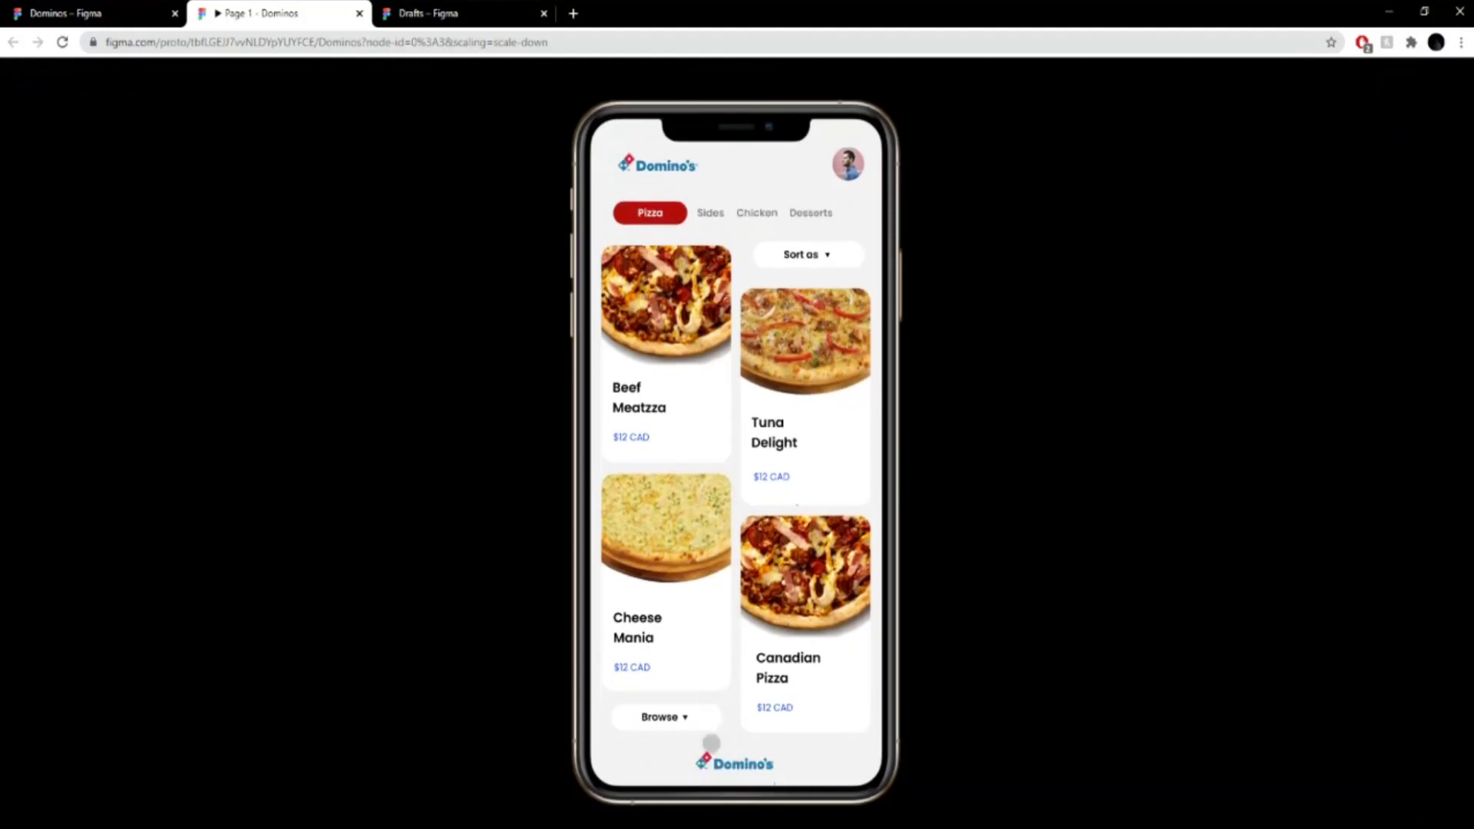
scroll(712, 744, "up", 1)
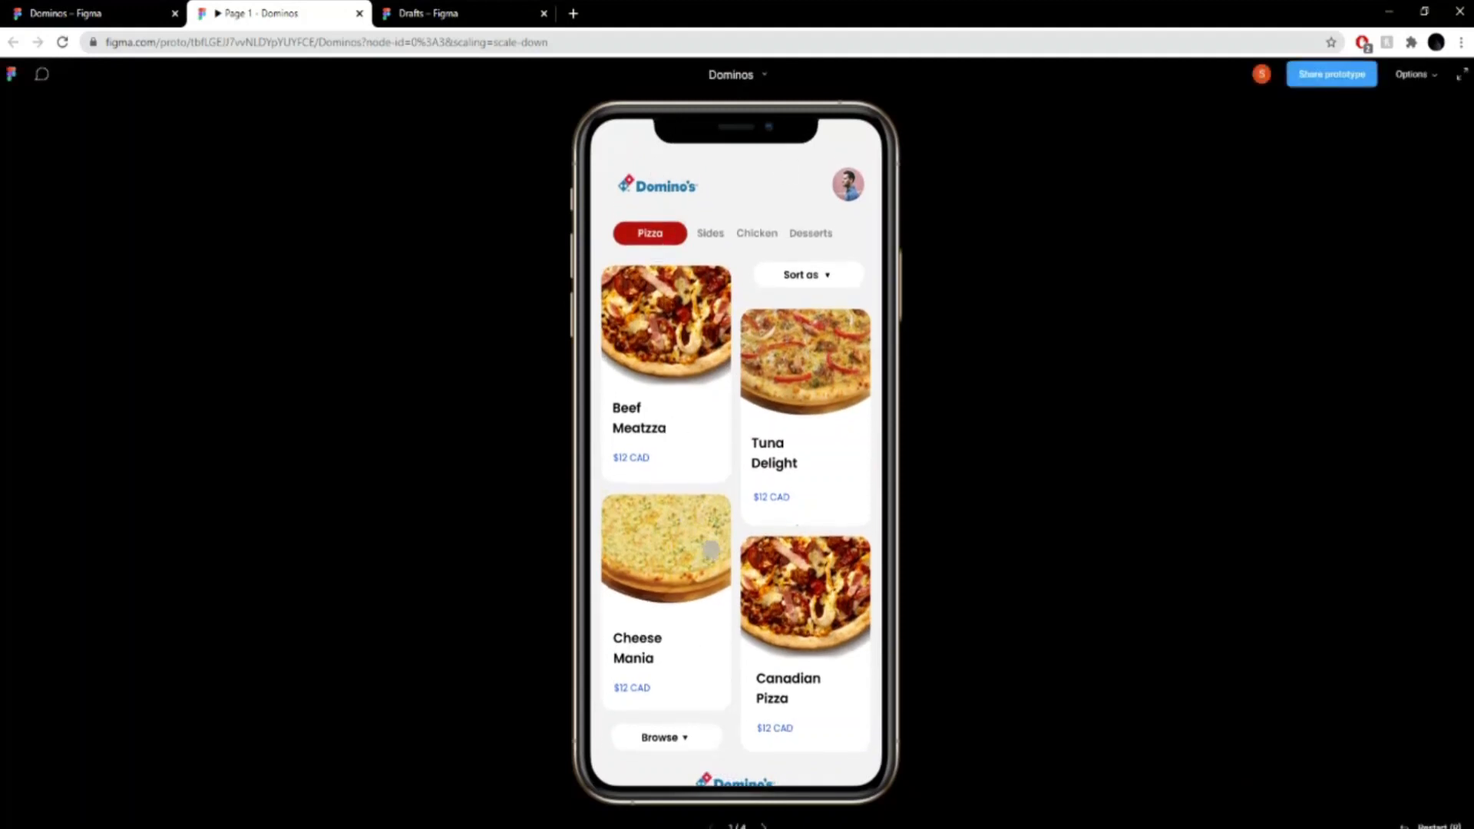
scroll(675, 638, "down", 1)
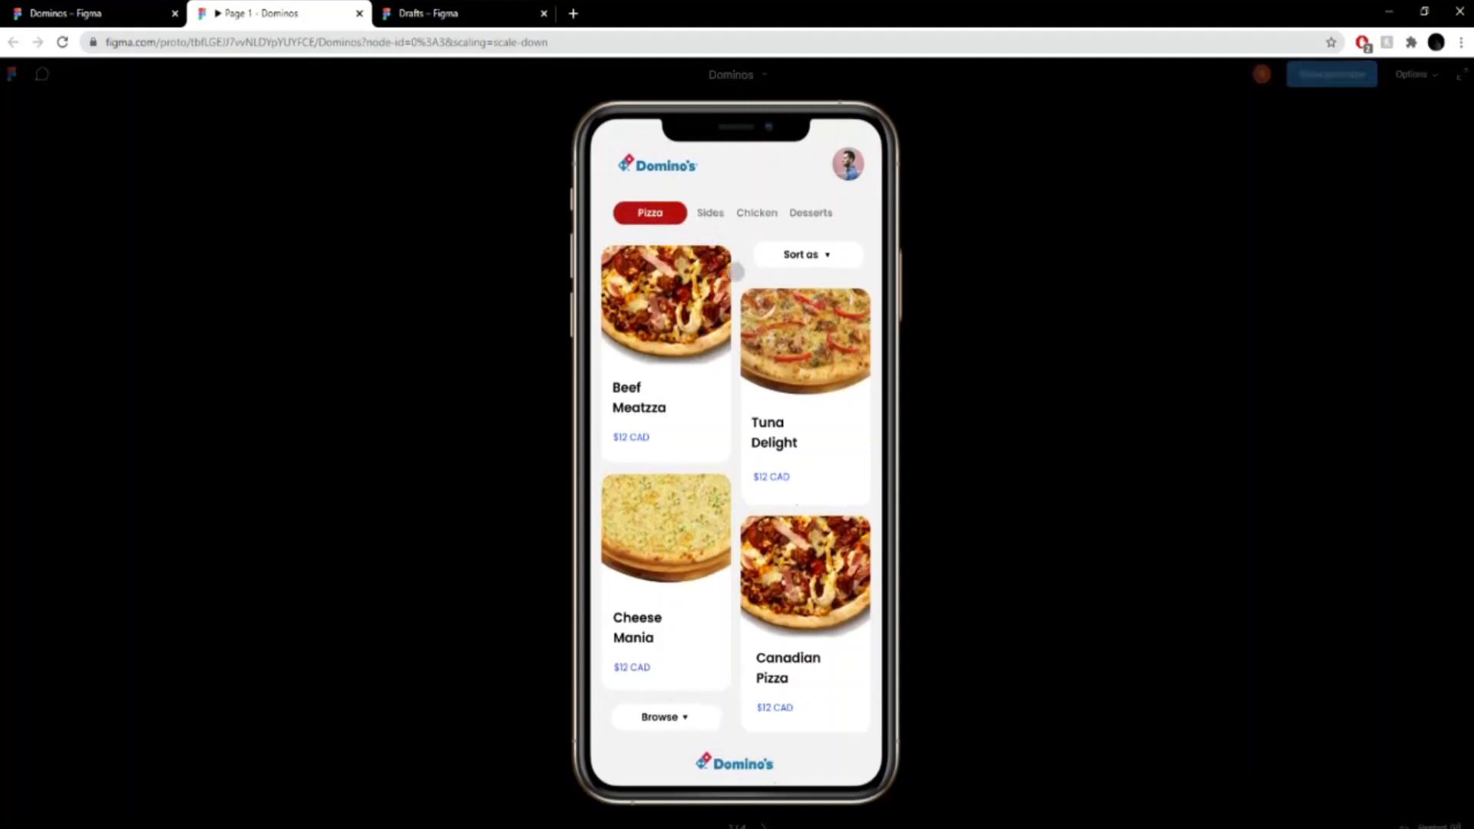
scroll(733, 254, "up", 1)
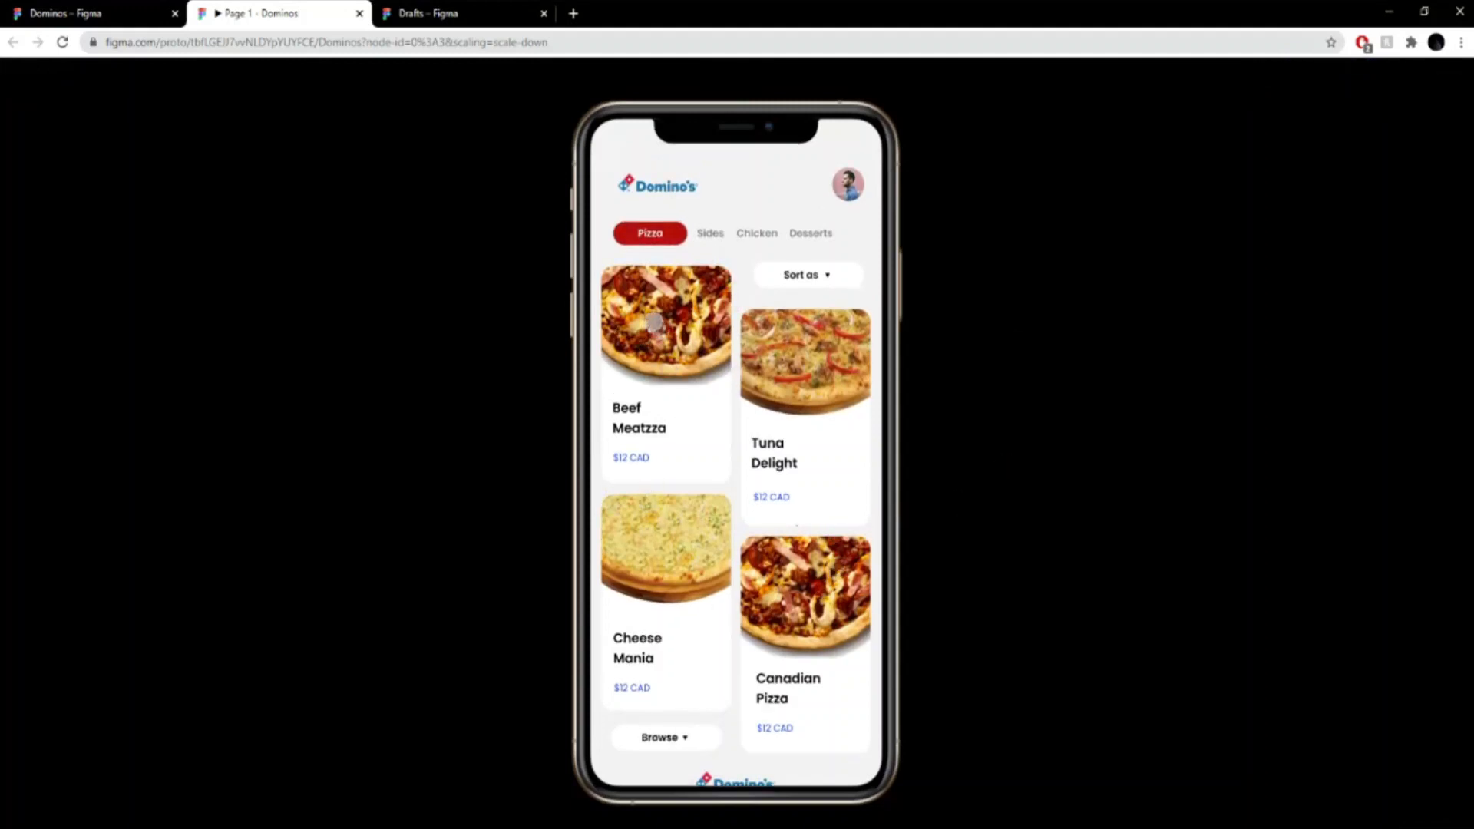
- Test the prototype's Beef Meatzza flow through the detail and size-selection screens, and return to the main screen
left_click(654, 322)
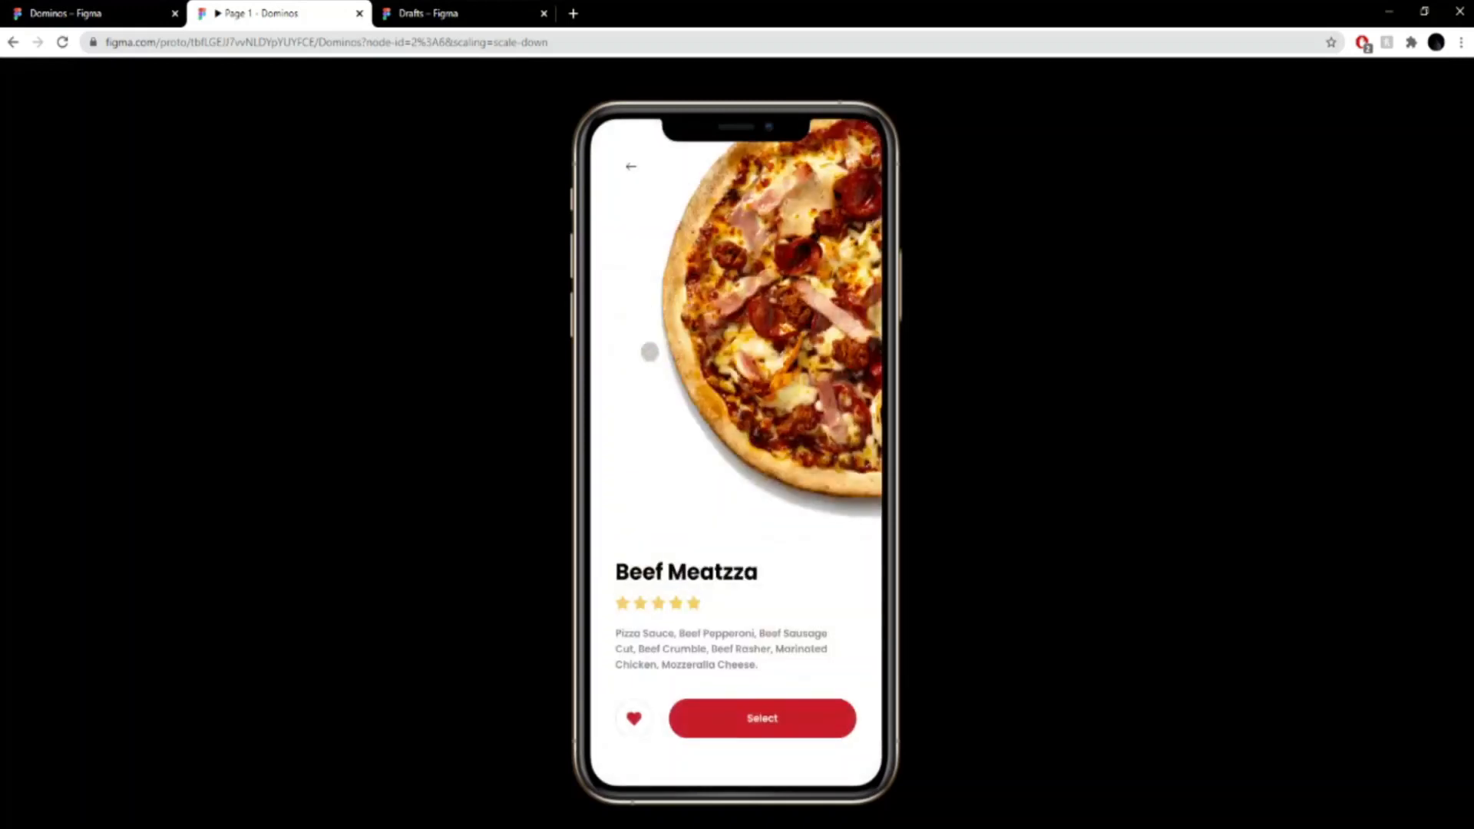
left_click(627, 158)
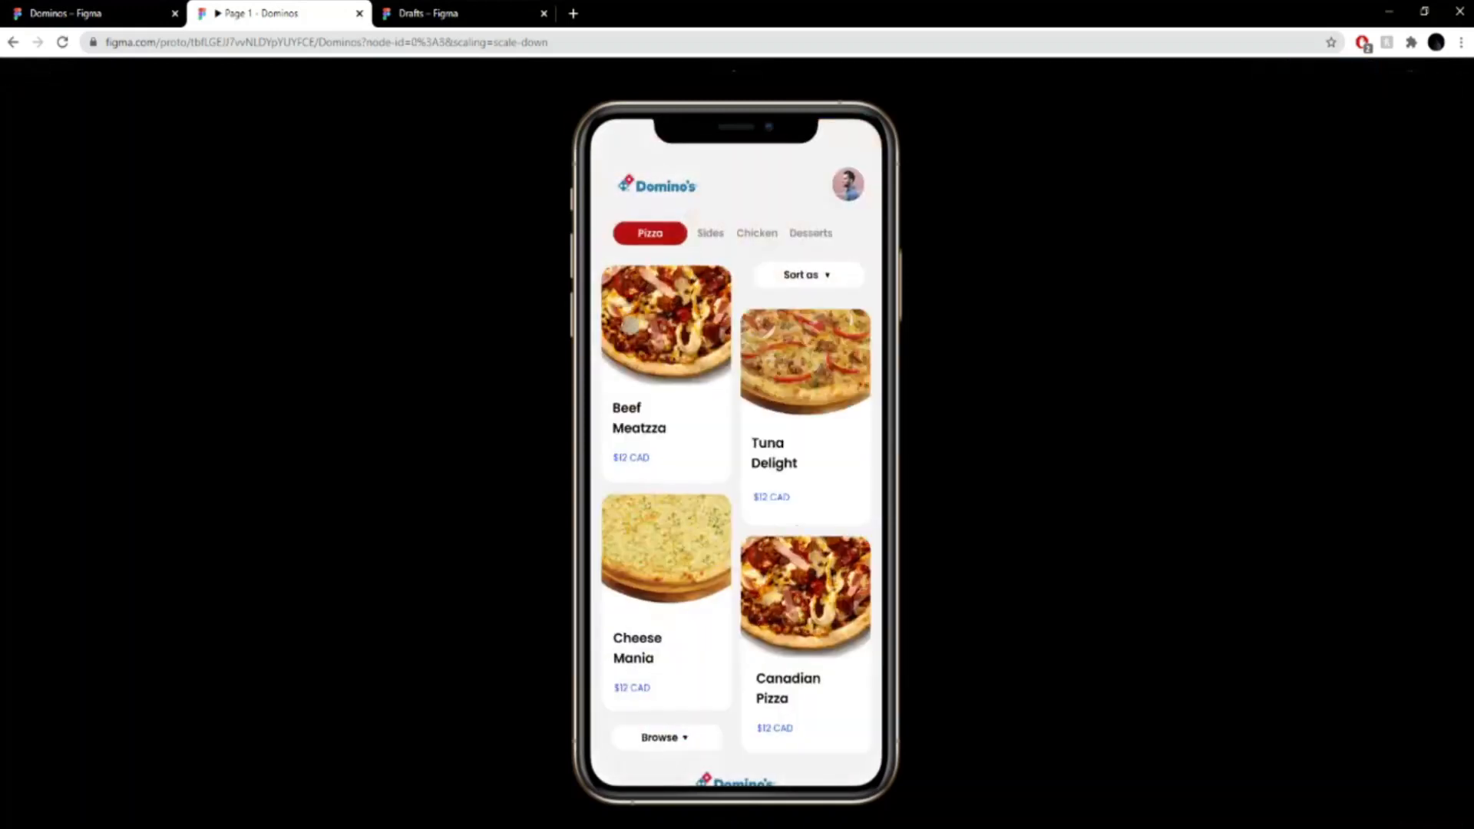
left_click(623, 306)
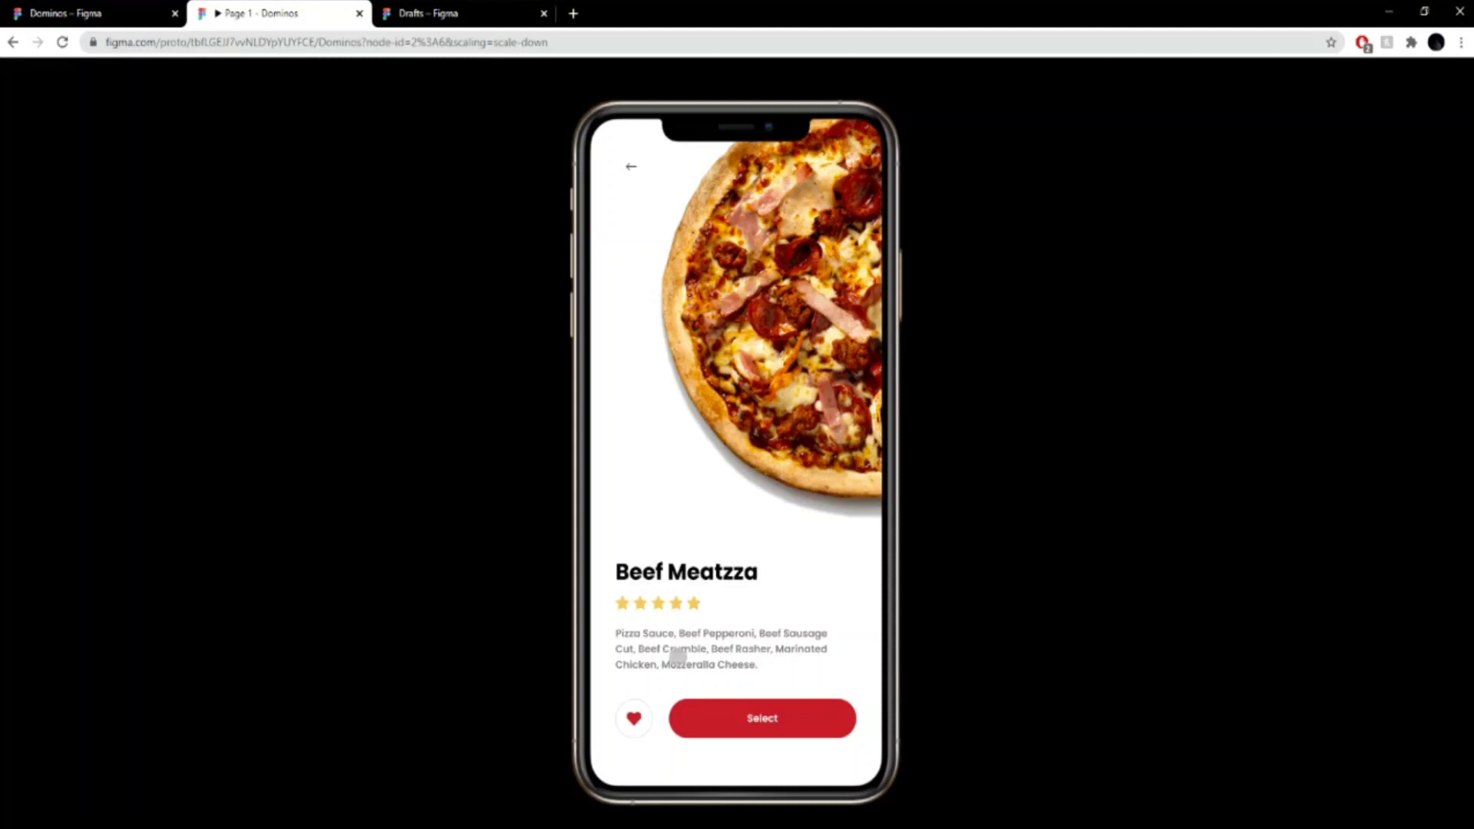
left_click(785, 713)
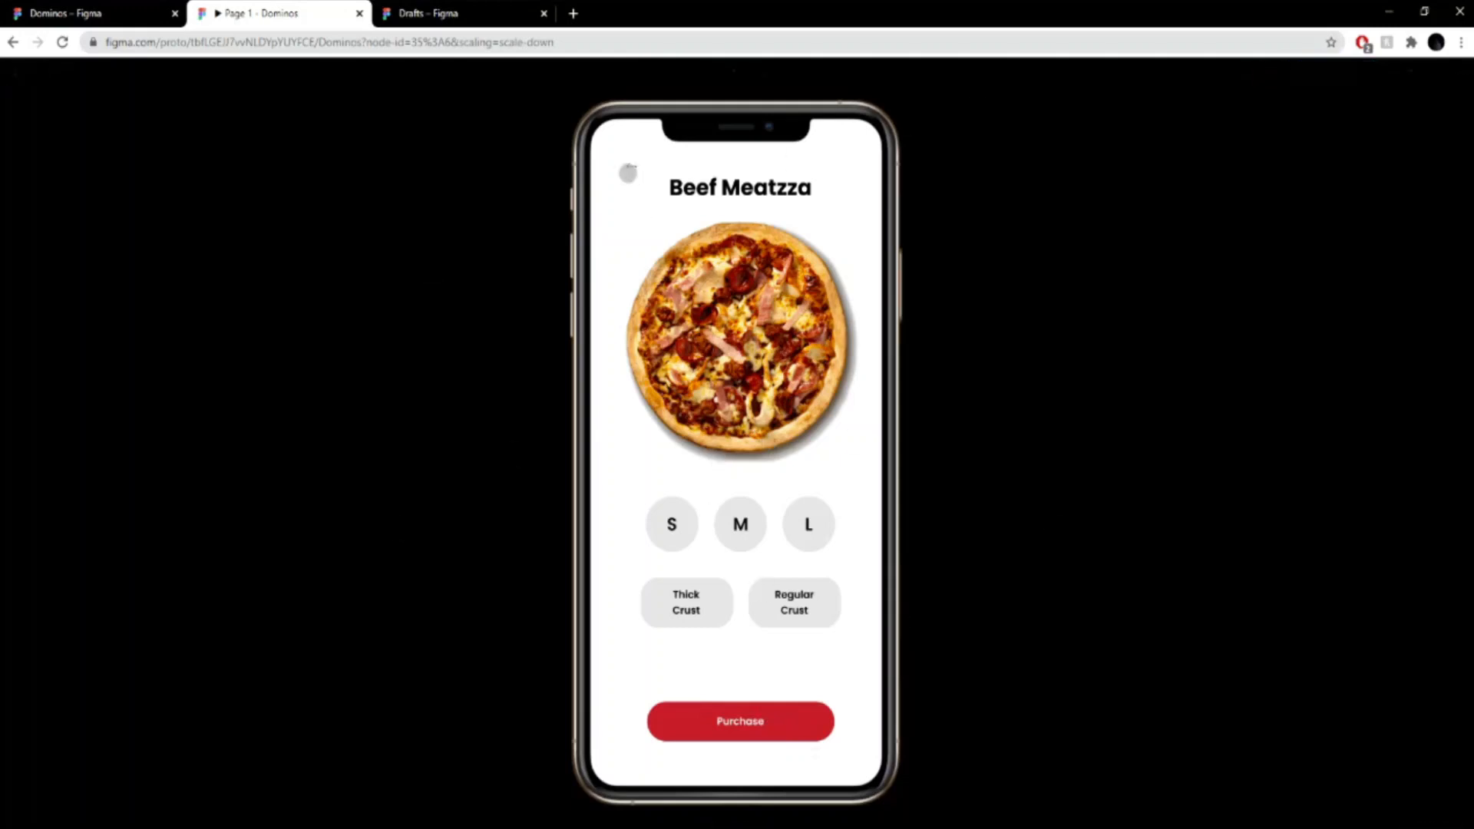
left_click(626, 161)
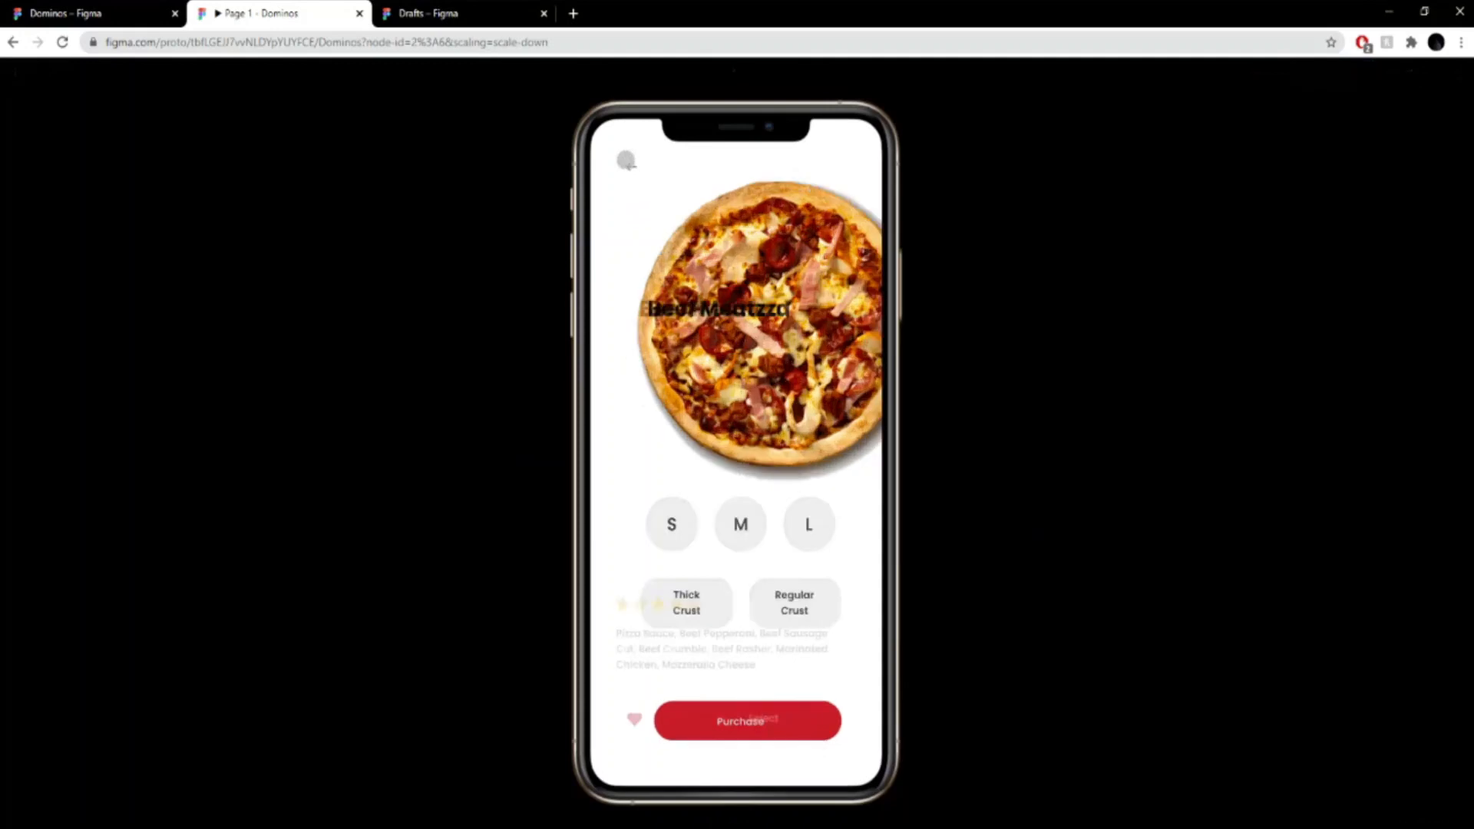
left_click(625, 156)
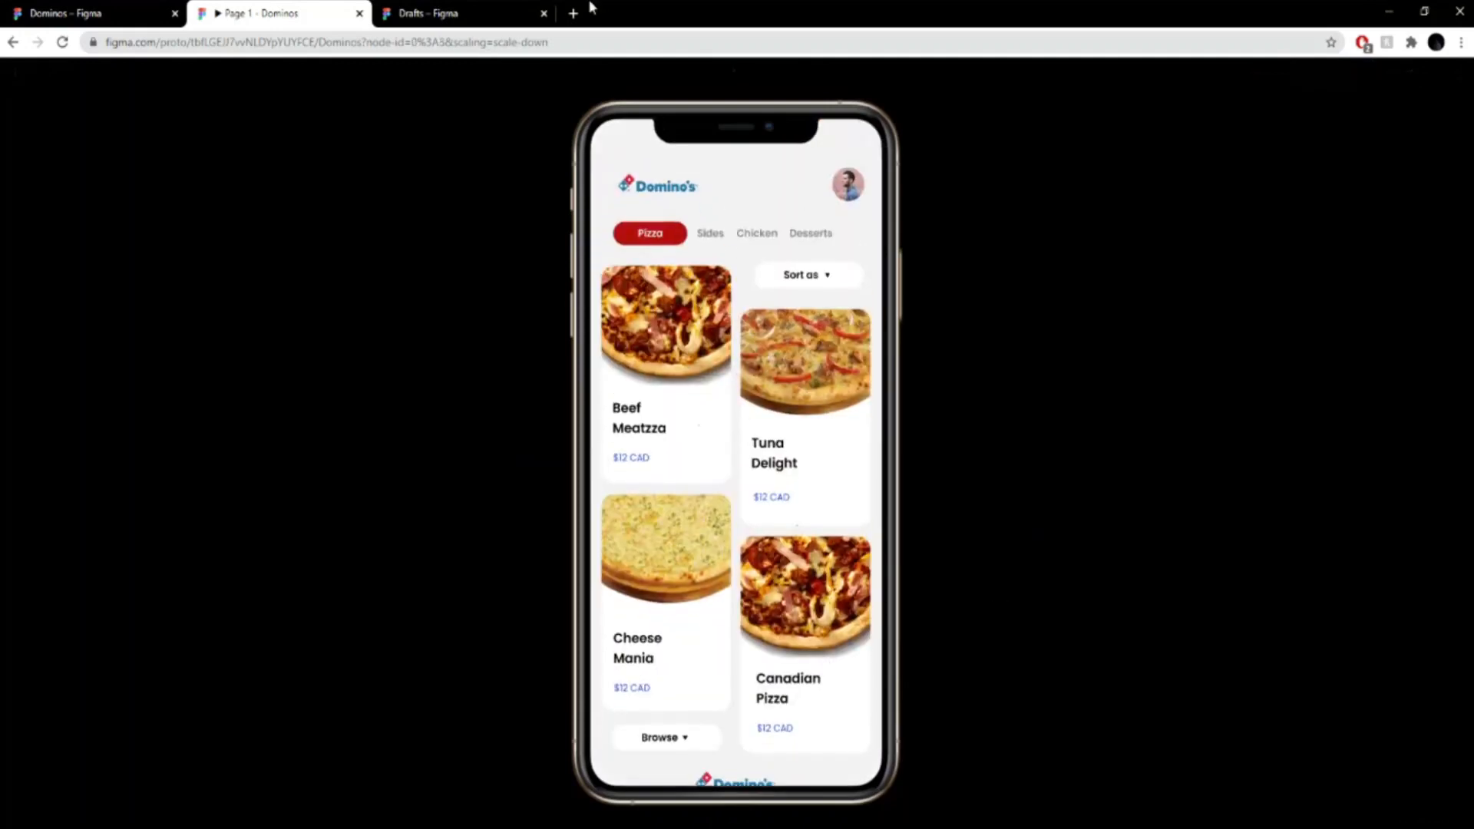
- Create a new draft file from the iPhone 11 Pro Max blank preset
left_click(499, 13)
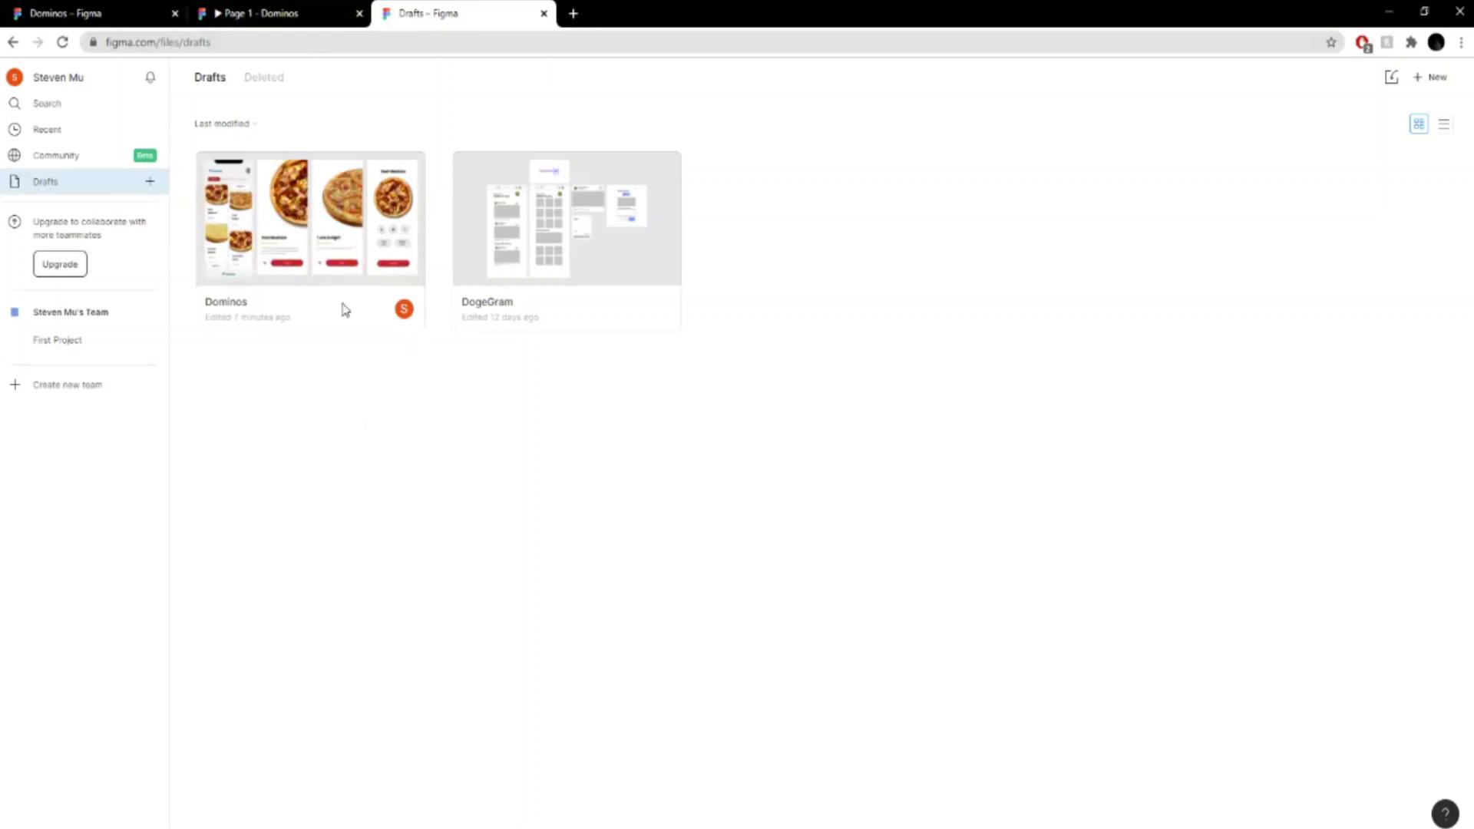
left_click(148, 183)
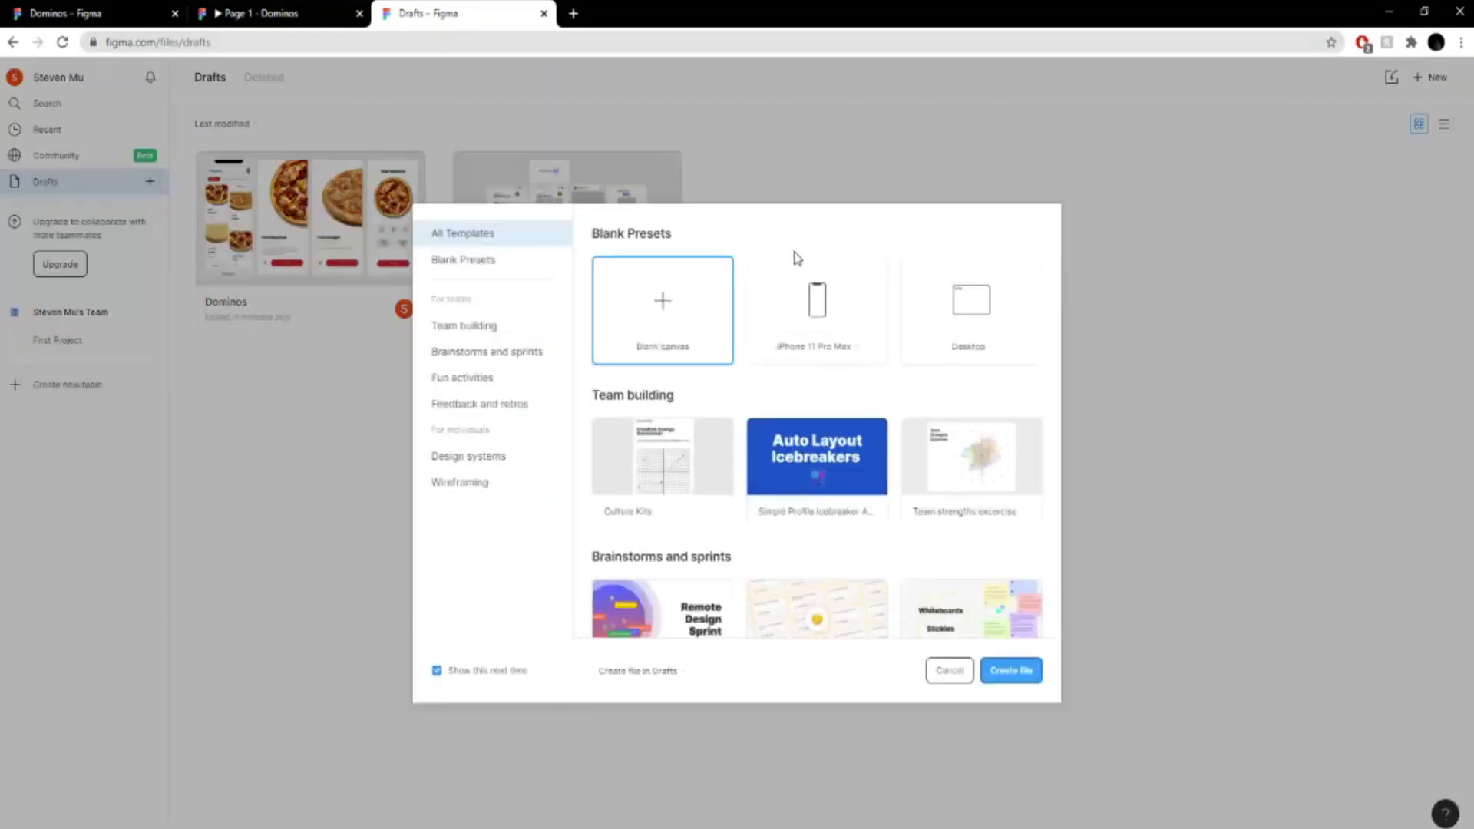
left_click(844, 347)
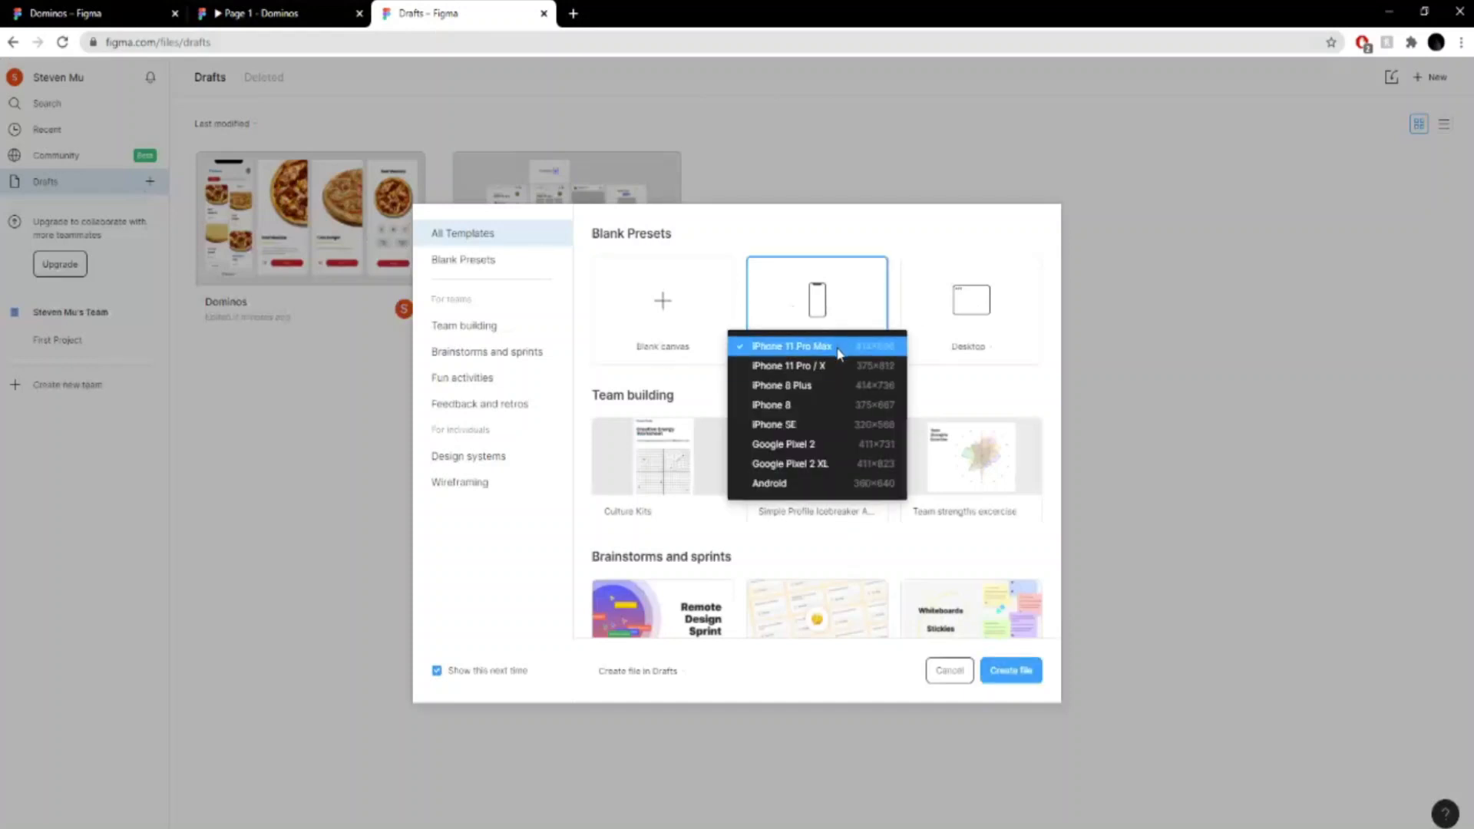
left_click(839, 352)
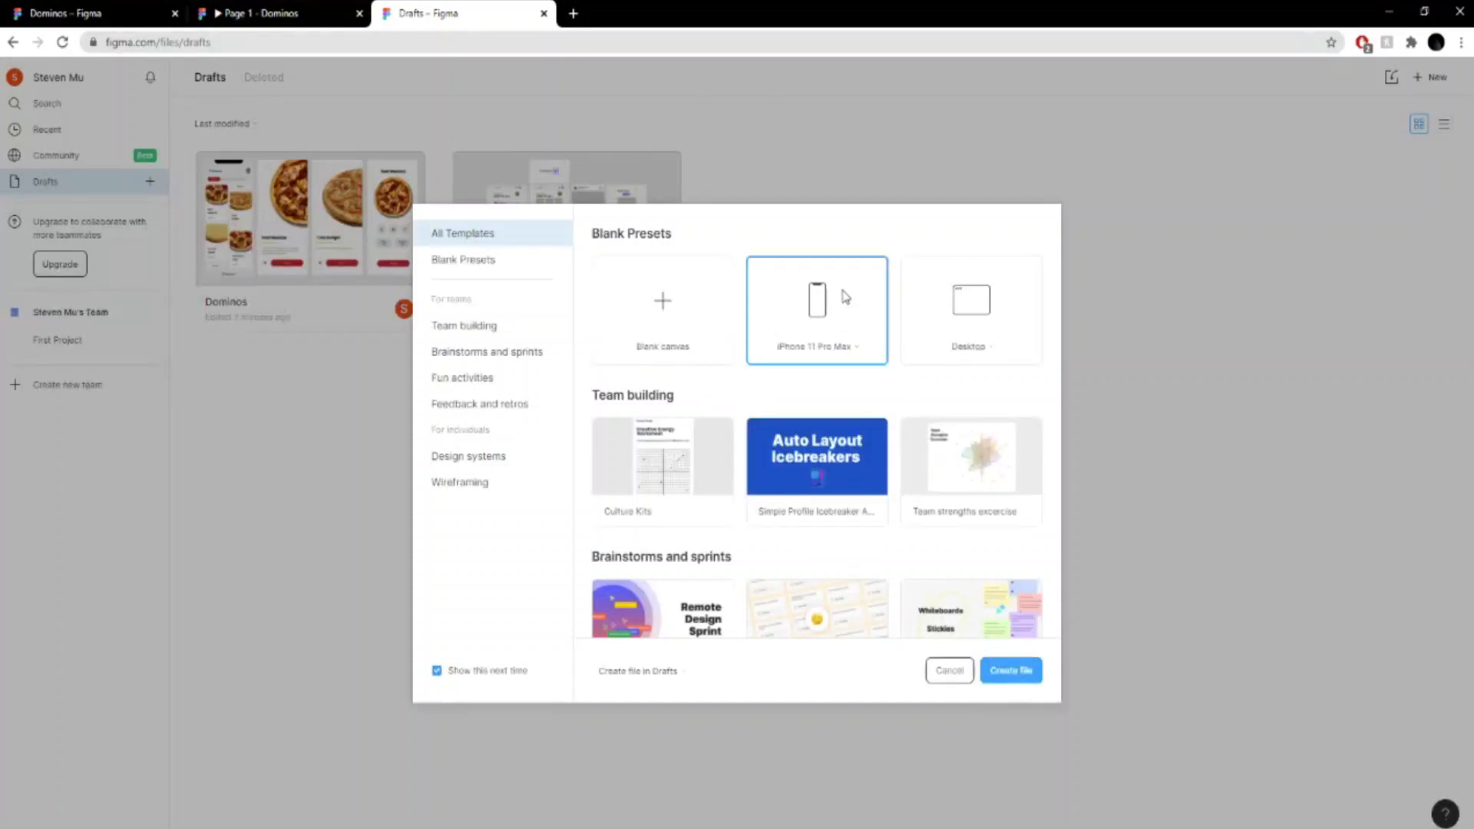
left_click(1010, 670)
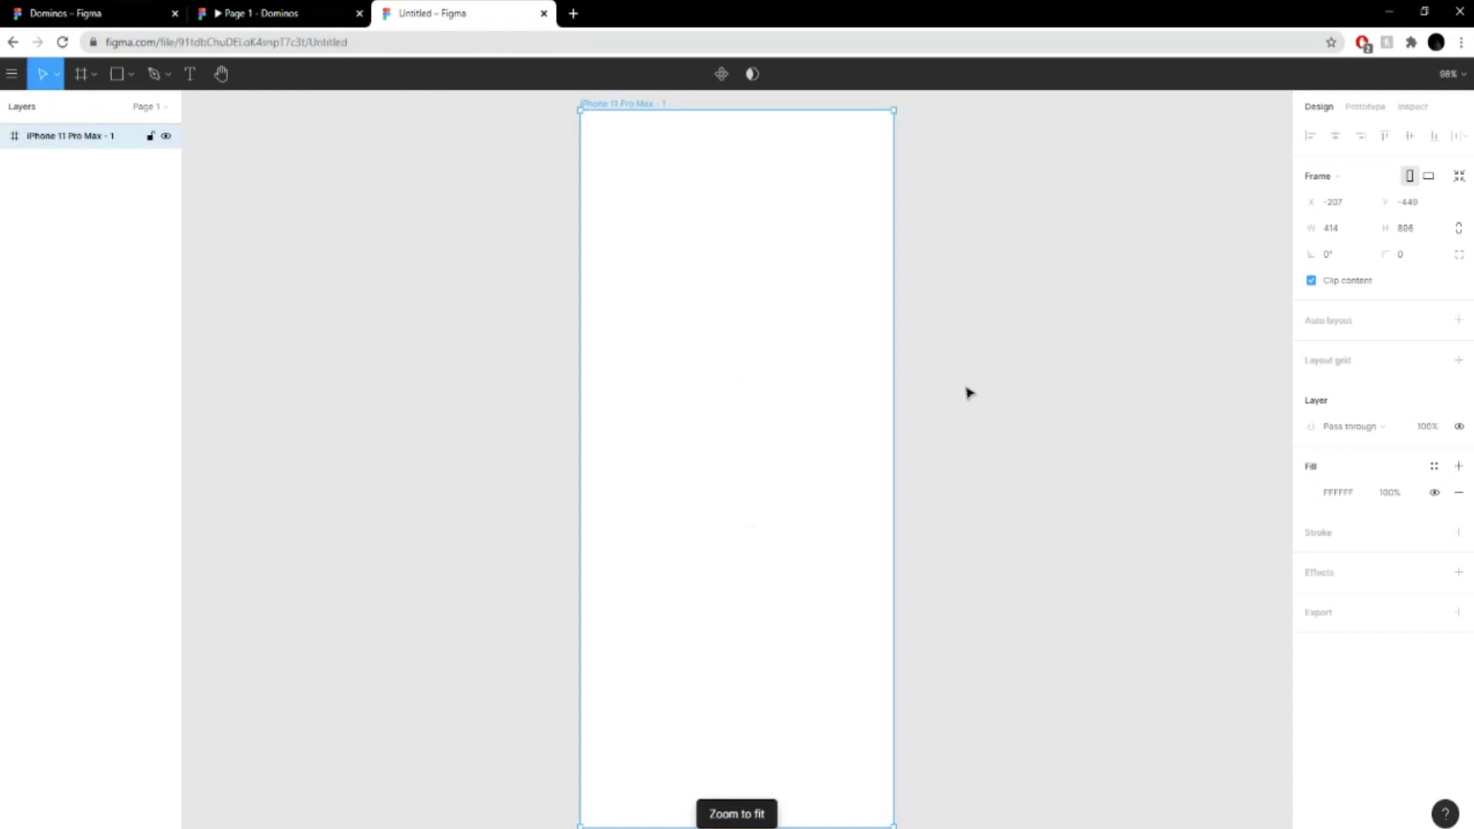
scroll(1038, 395, "up", 2)
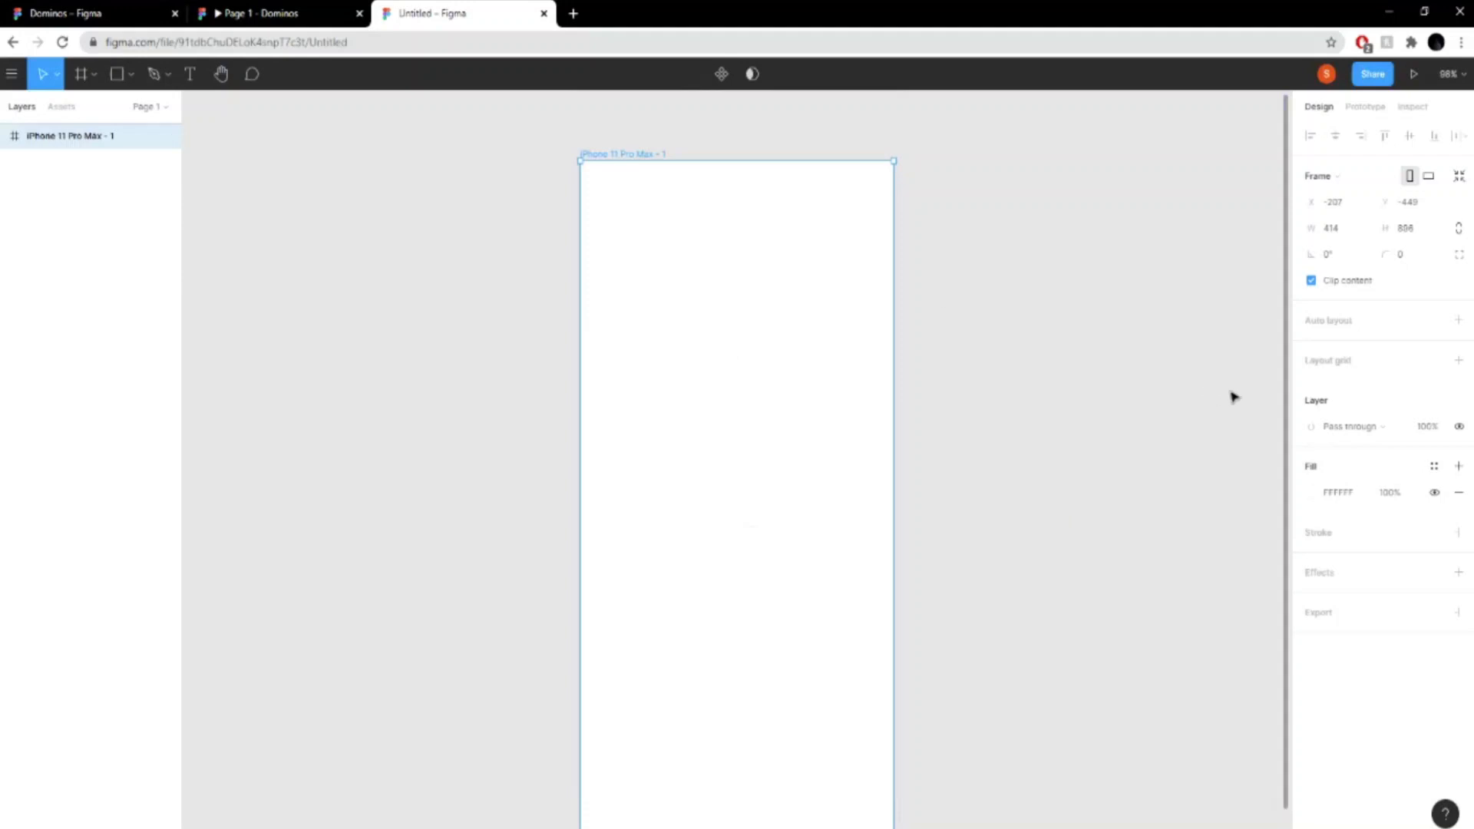
left_click(526, 243)
left_click(702, 332)
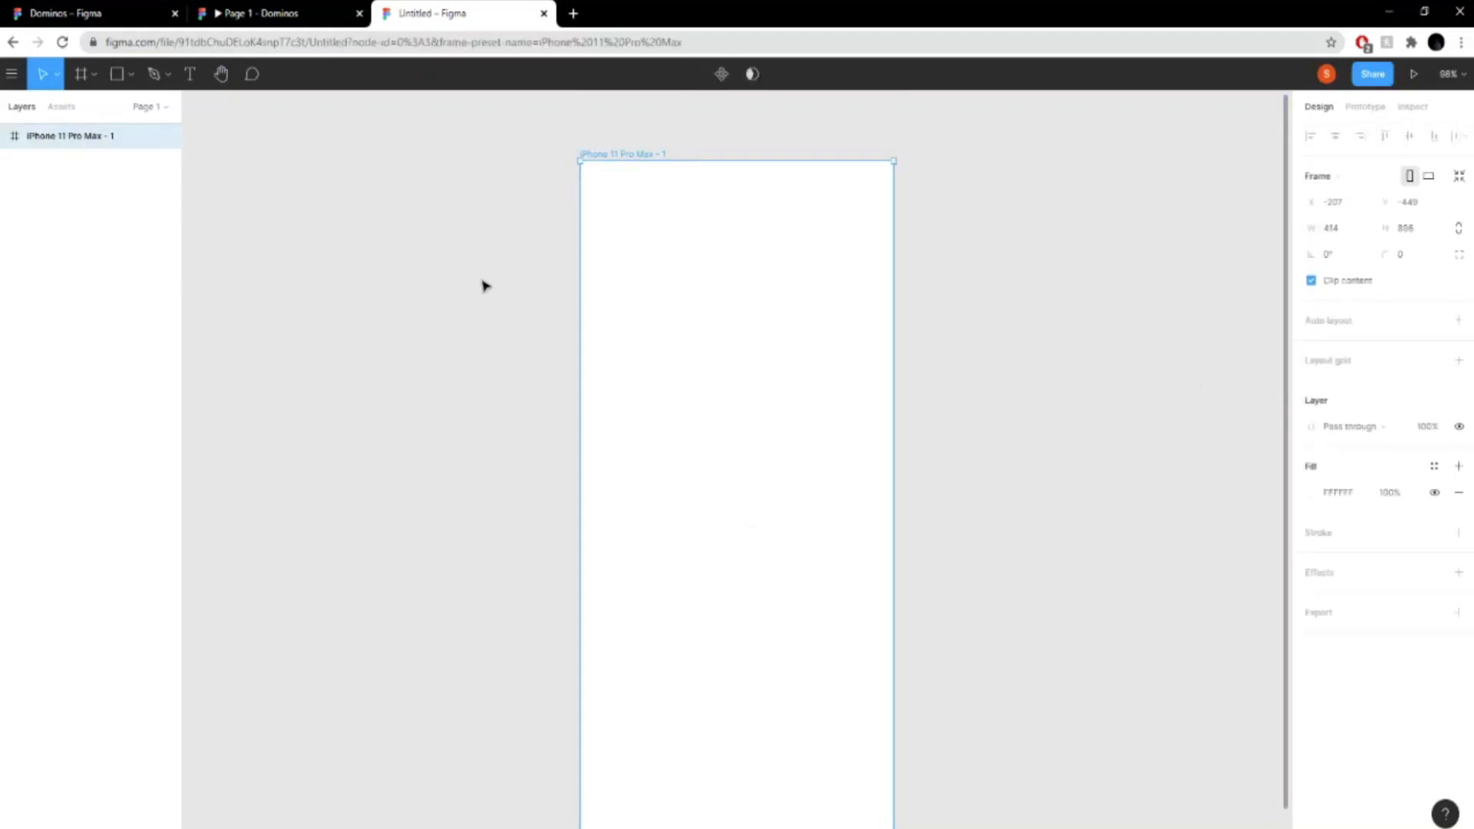
- Review the Dominos prototype's main screen as a reference, and return to the new untitled file
left_click(92, 13)
left_click(330, 13)
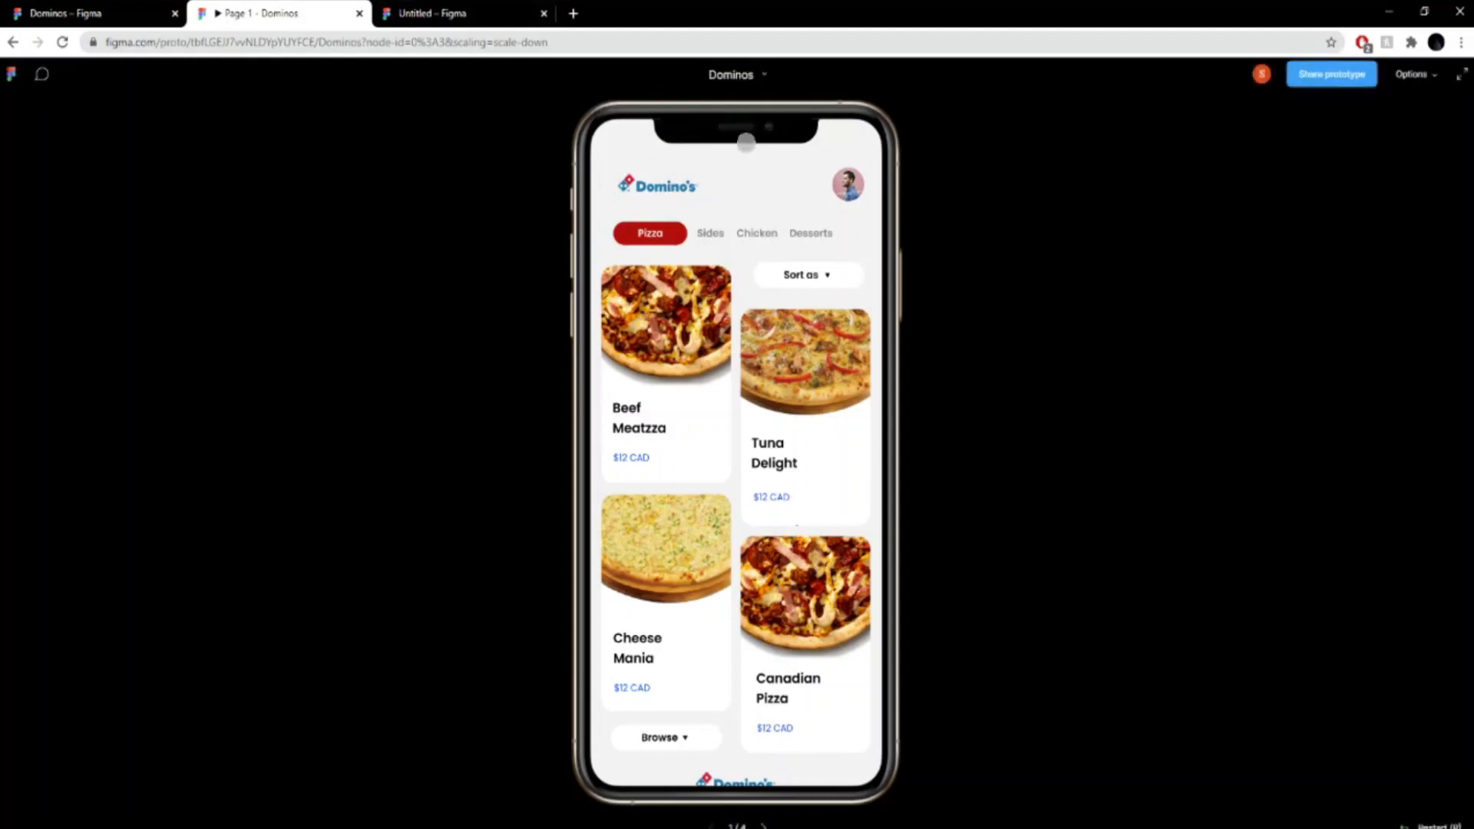
left_click(456, 13)
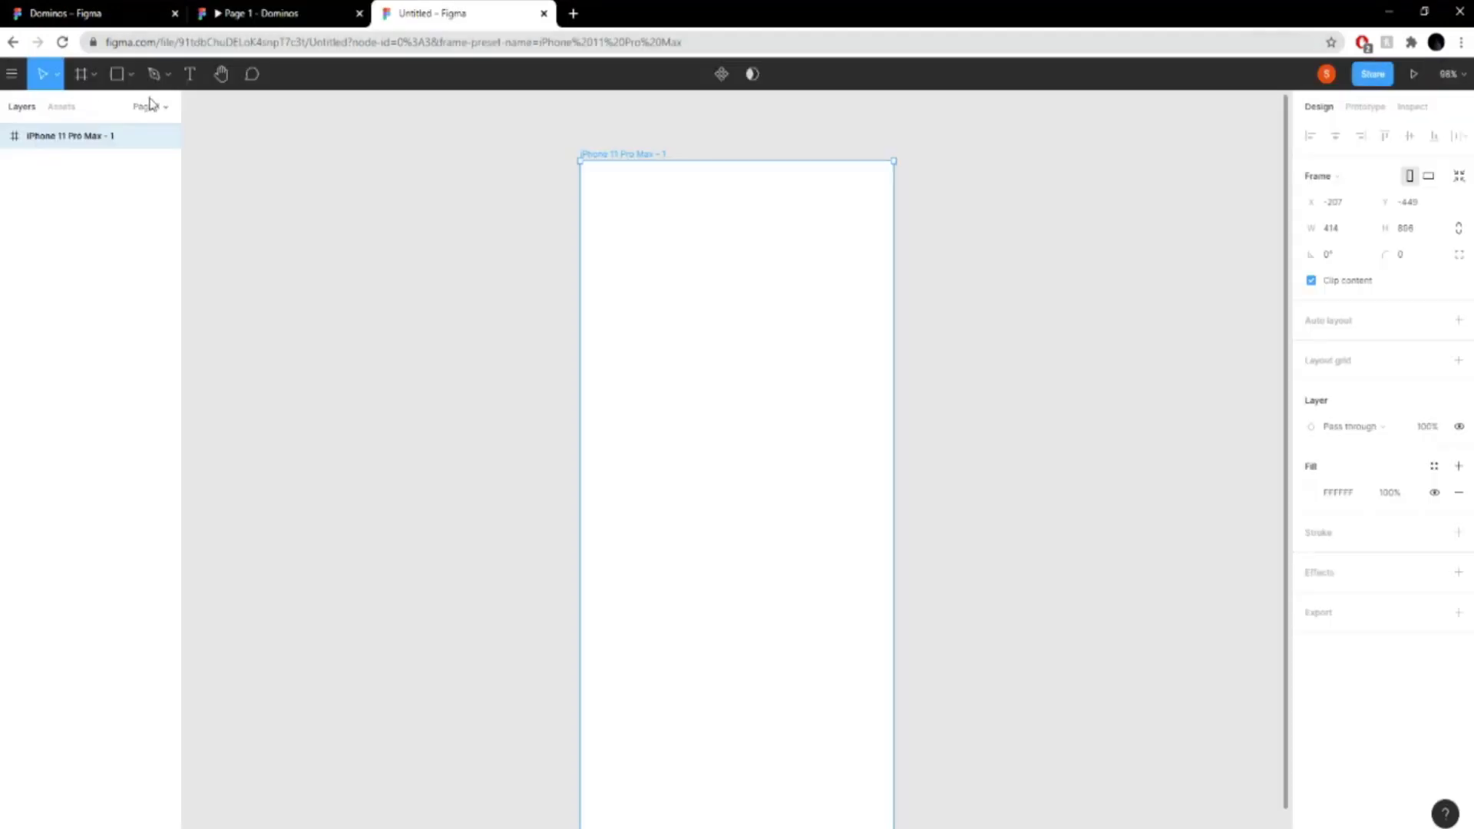
- Place the iPhone X wallpaper notch image inside the empty iPhone 11 Pro Max frame
left_click(12, 74)
mouse_move(38, 216)
mouse_move(196, 445)
mouse_move(67, 187)
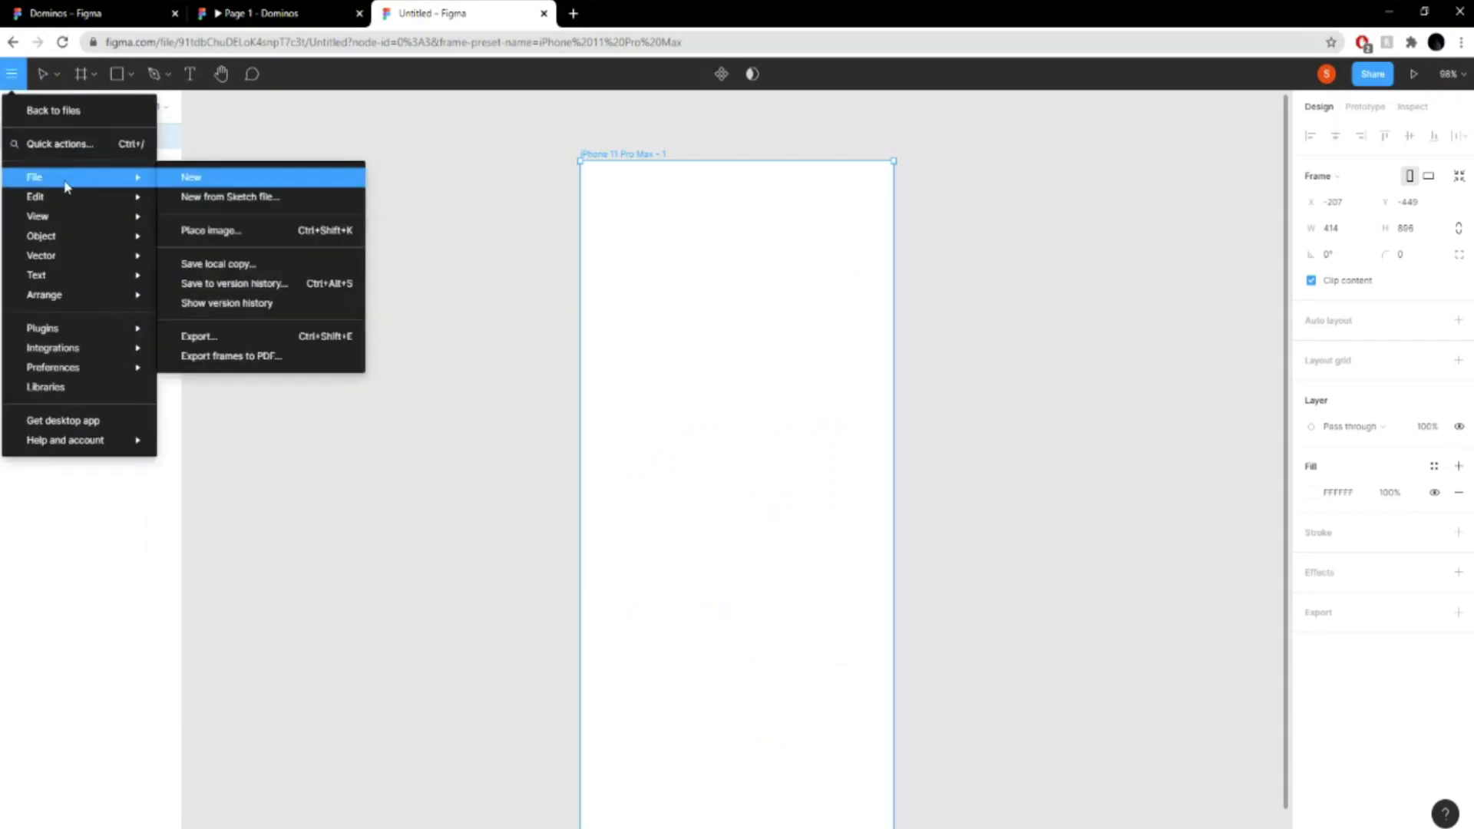
left_click(249, 232)
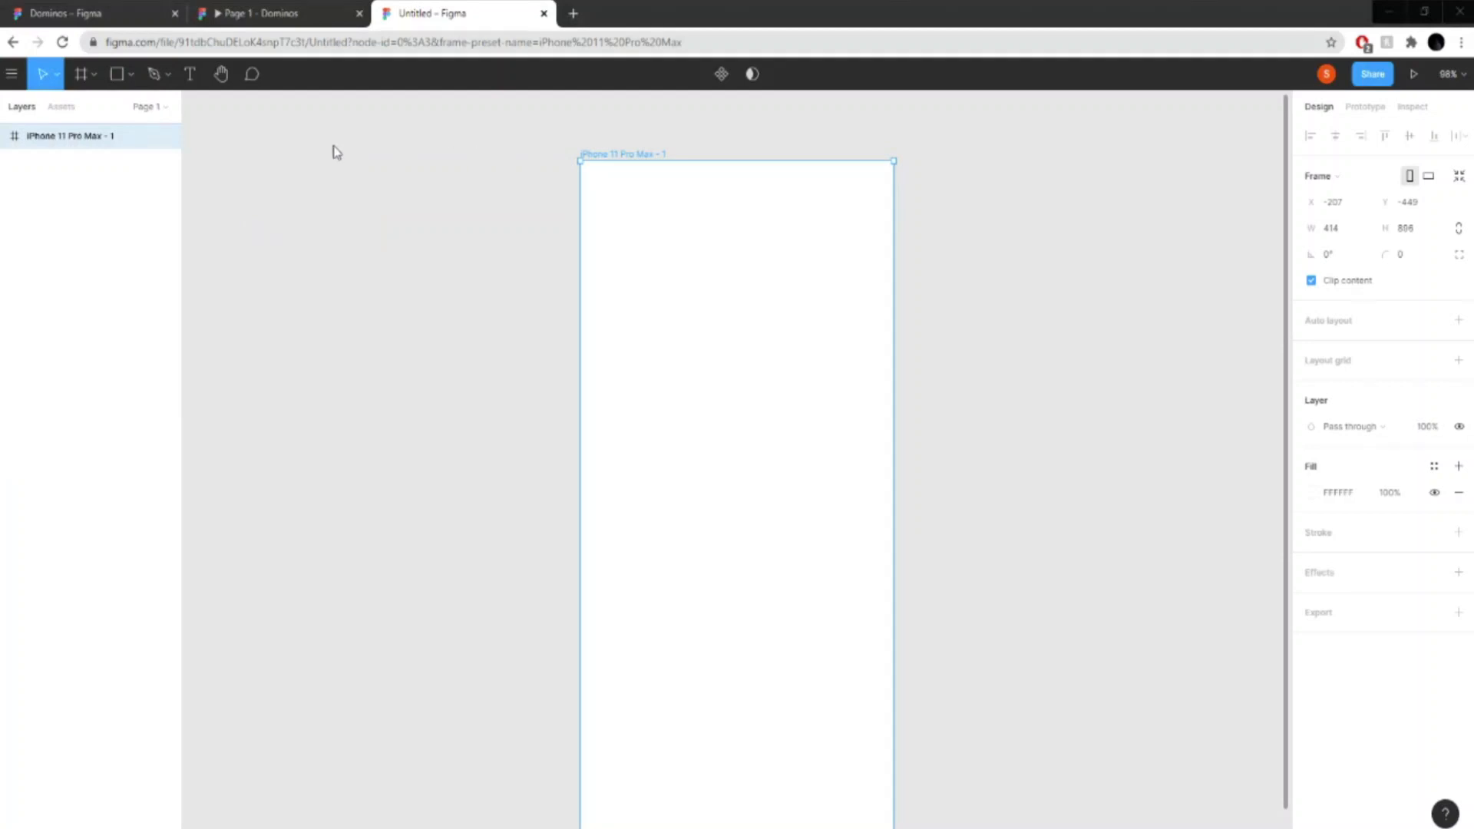
left_click(611, 413)
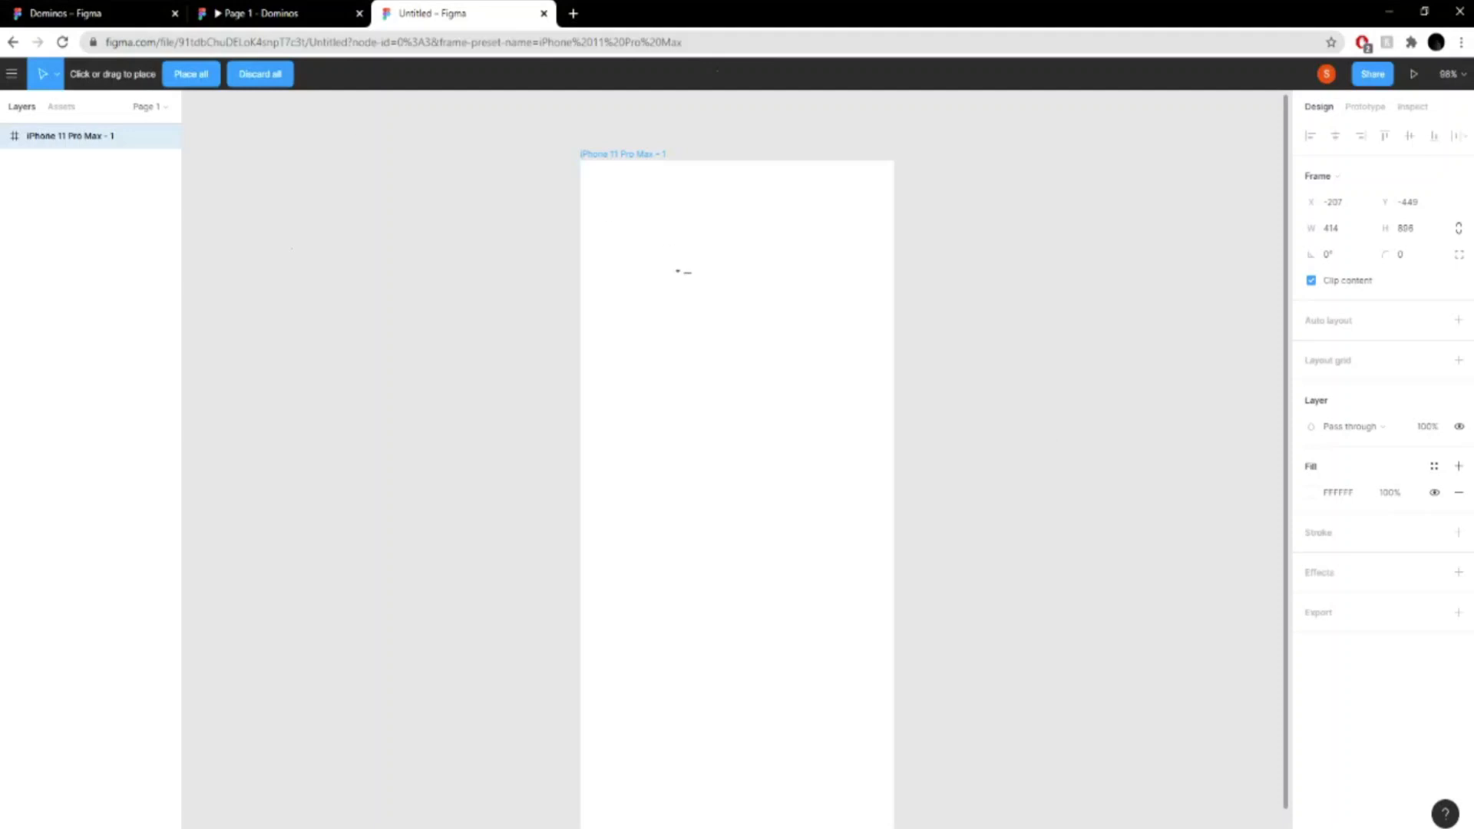
left_click(676, 271)
scroll(1010, 438, "down", 3)
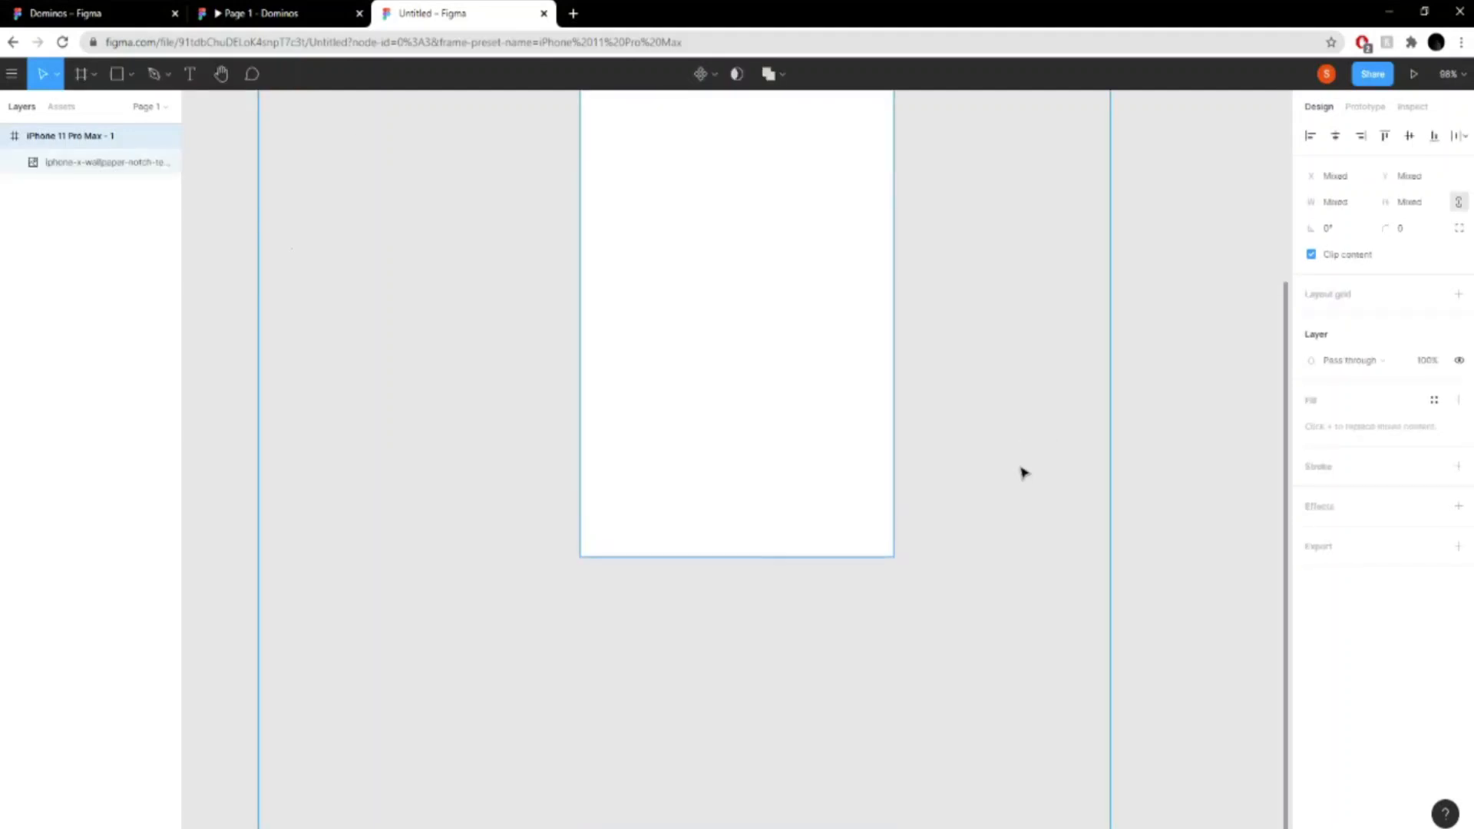
- Resize the iPhone X notch image so that it fits exactly over the iPhone 11 Pro Max frame
key("minus")
key("minus")
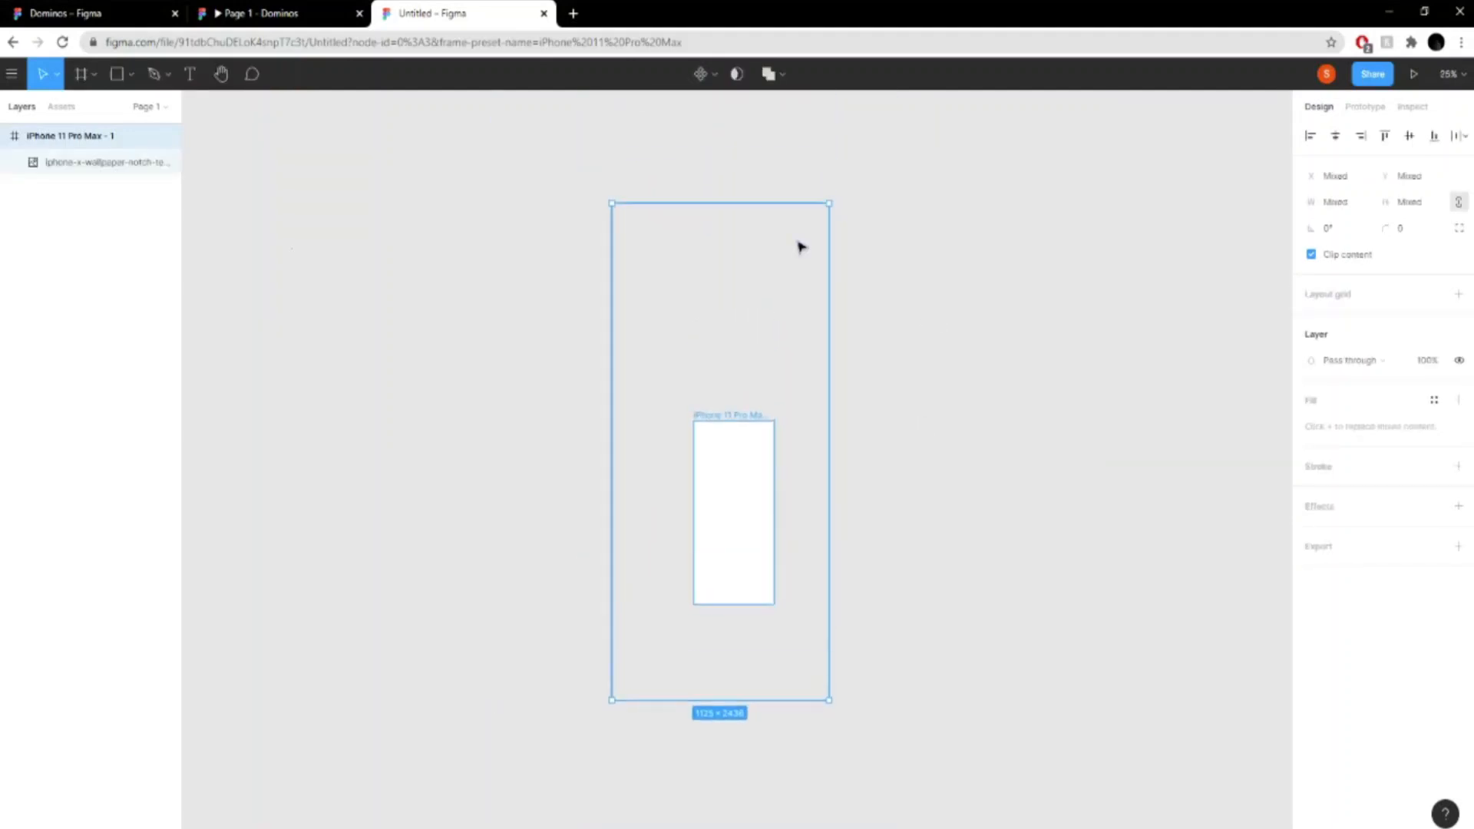
left_click_drag(613, 206, 679, 383)
key("ctrl+z")
left_click(849, 528)
left_click(96, 162)
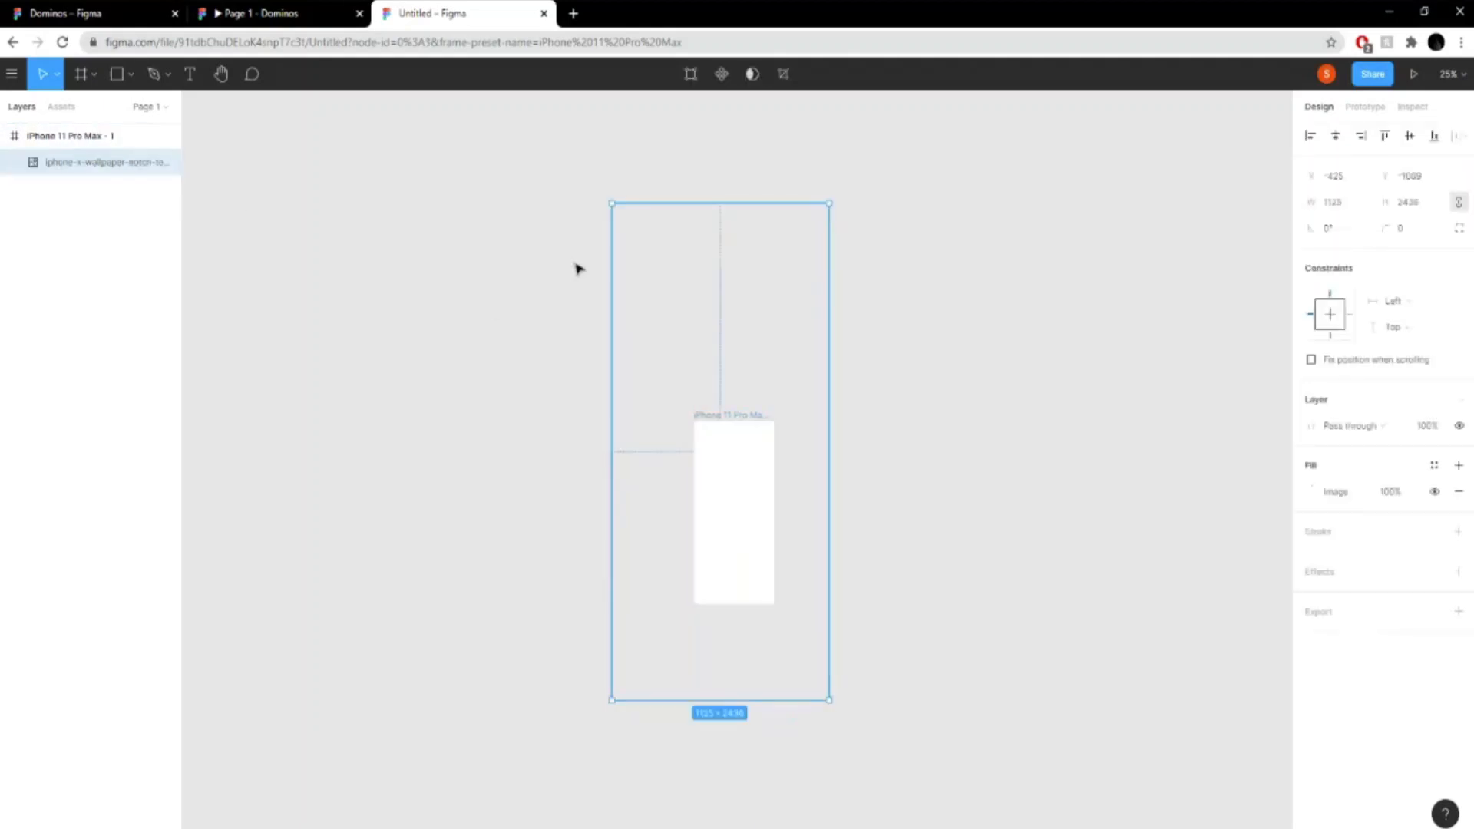
left_click_drag(612, 202, 694, 421)
left_click_drag(829, 699, 774, 604)
left_click(859, 598)
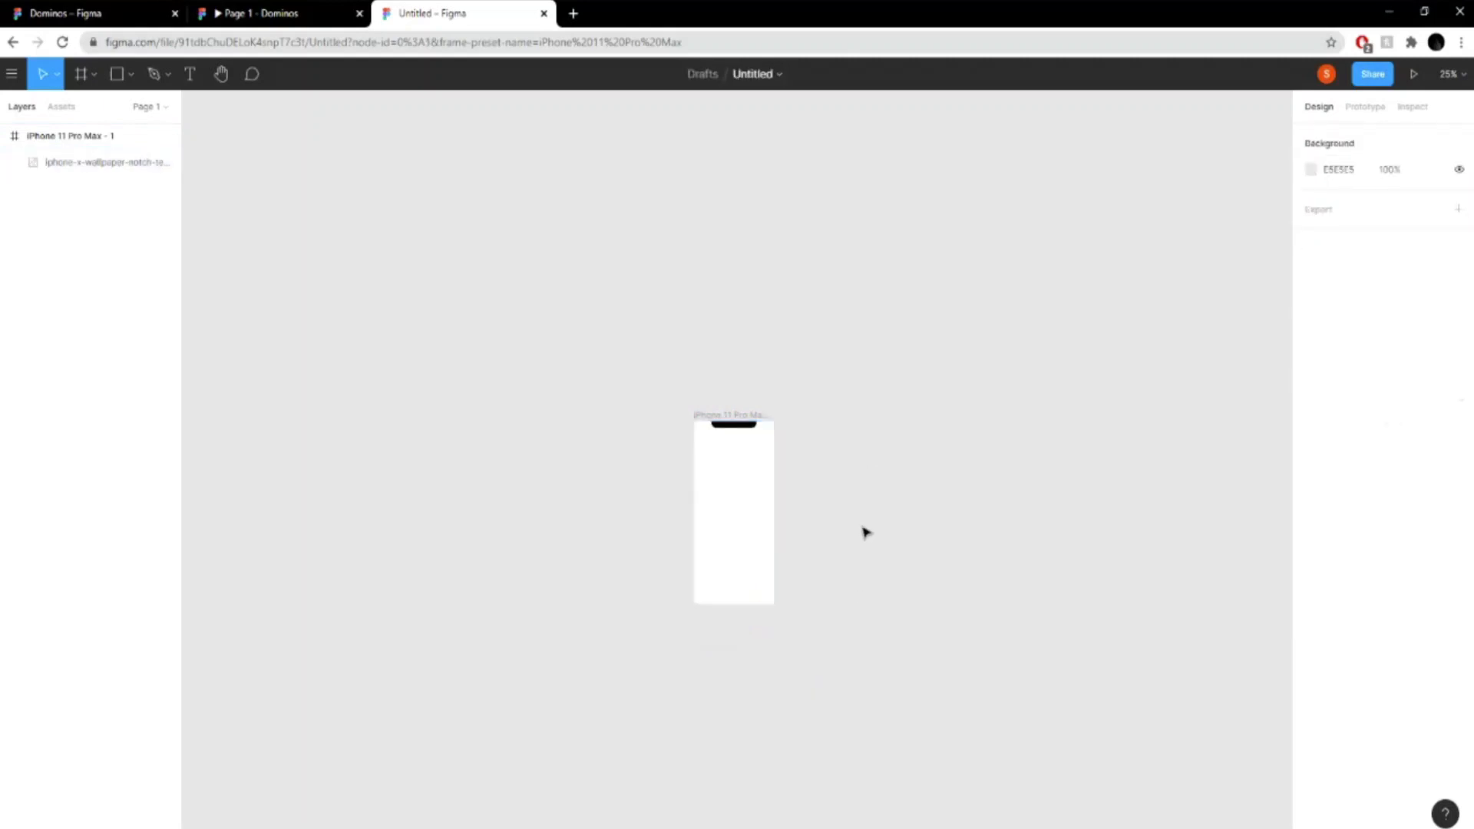
- Try to place the Domino's logo image inside the iPhone 11 Pro Max frame
key("shift+0")
scroll(1074, 422, "down", 3)
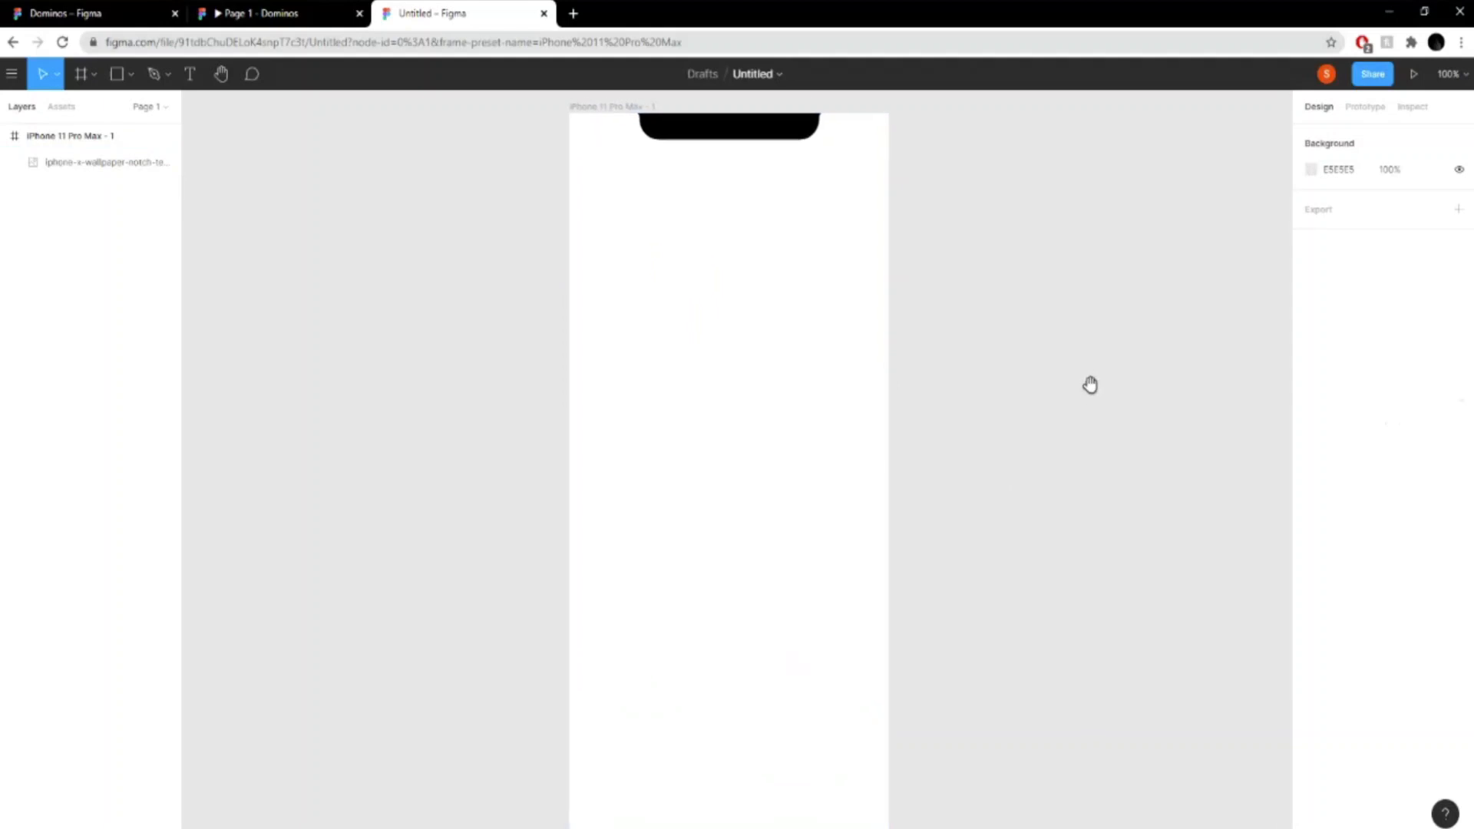
left_click(12, 73)
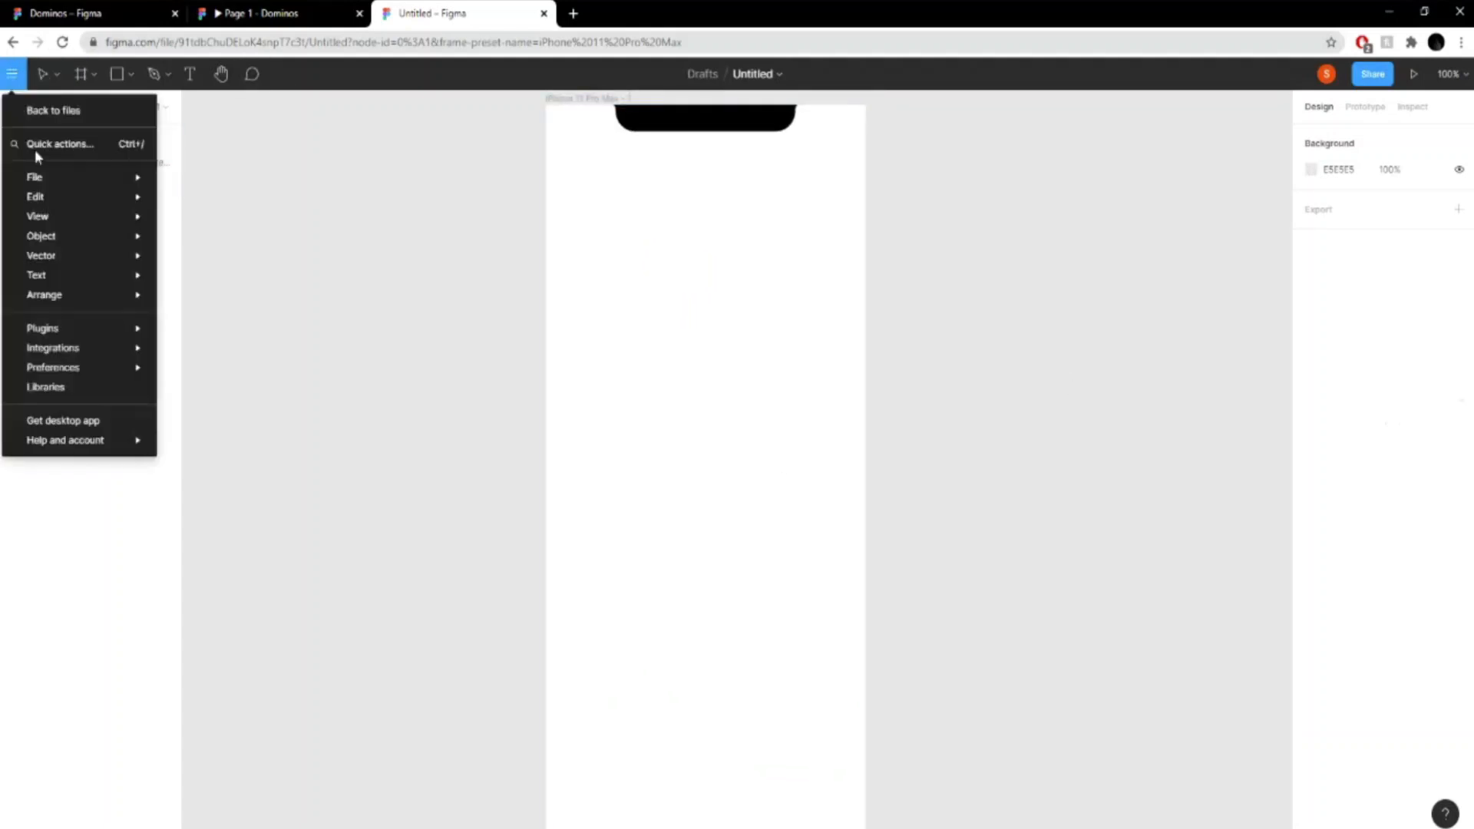
mouse_move(115, 178)
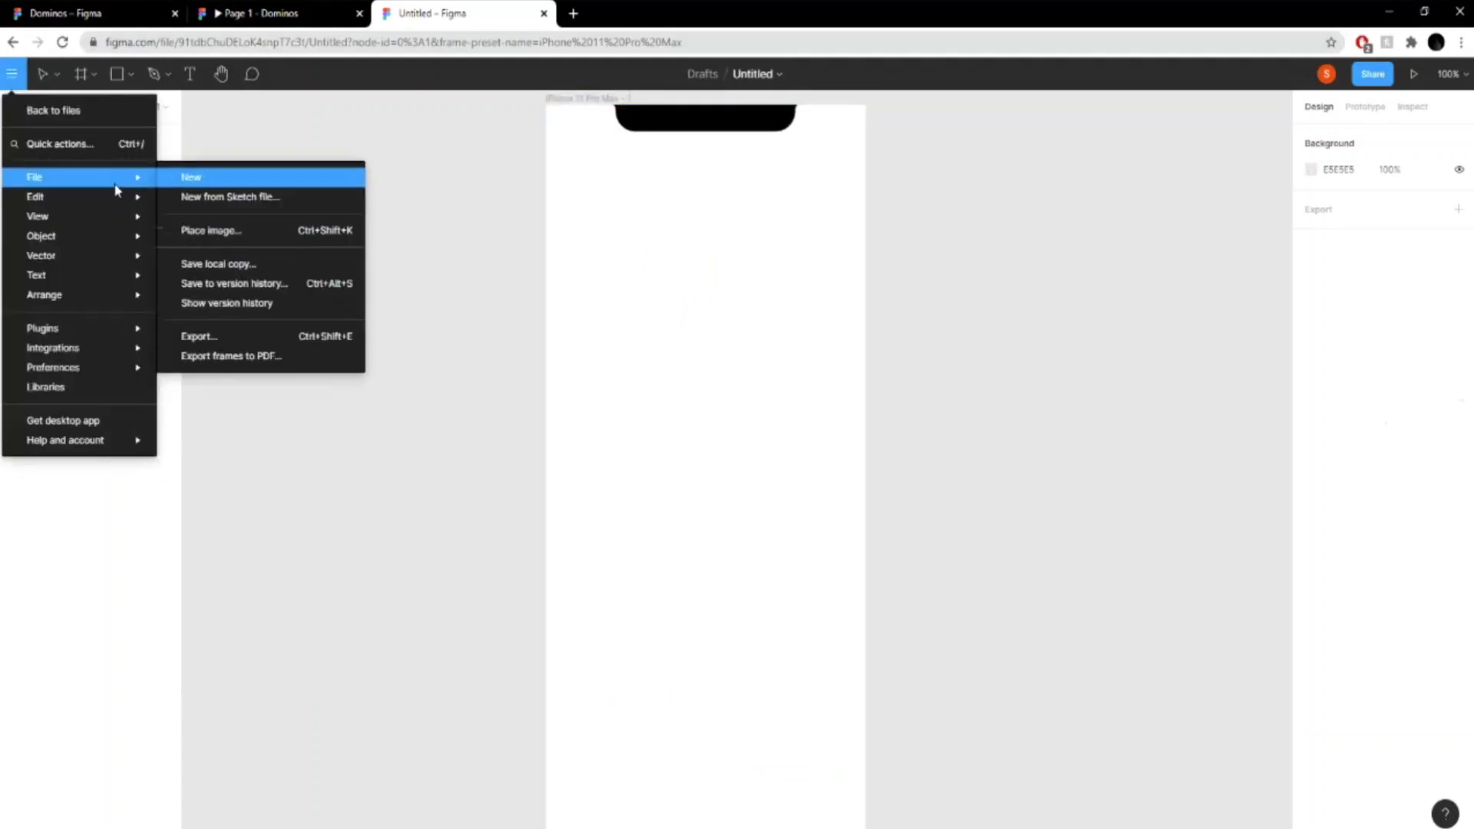
left_click(230, 231)
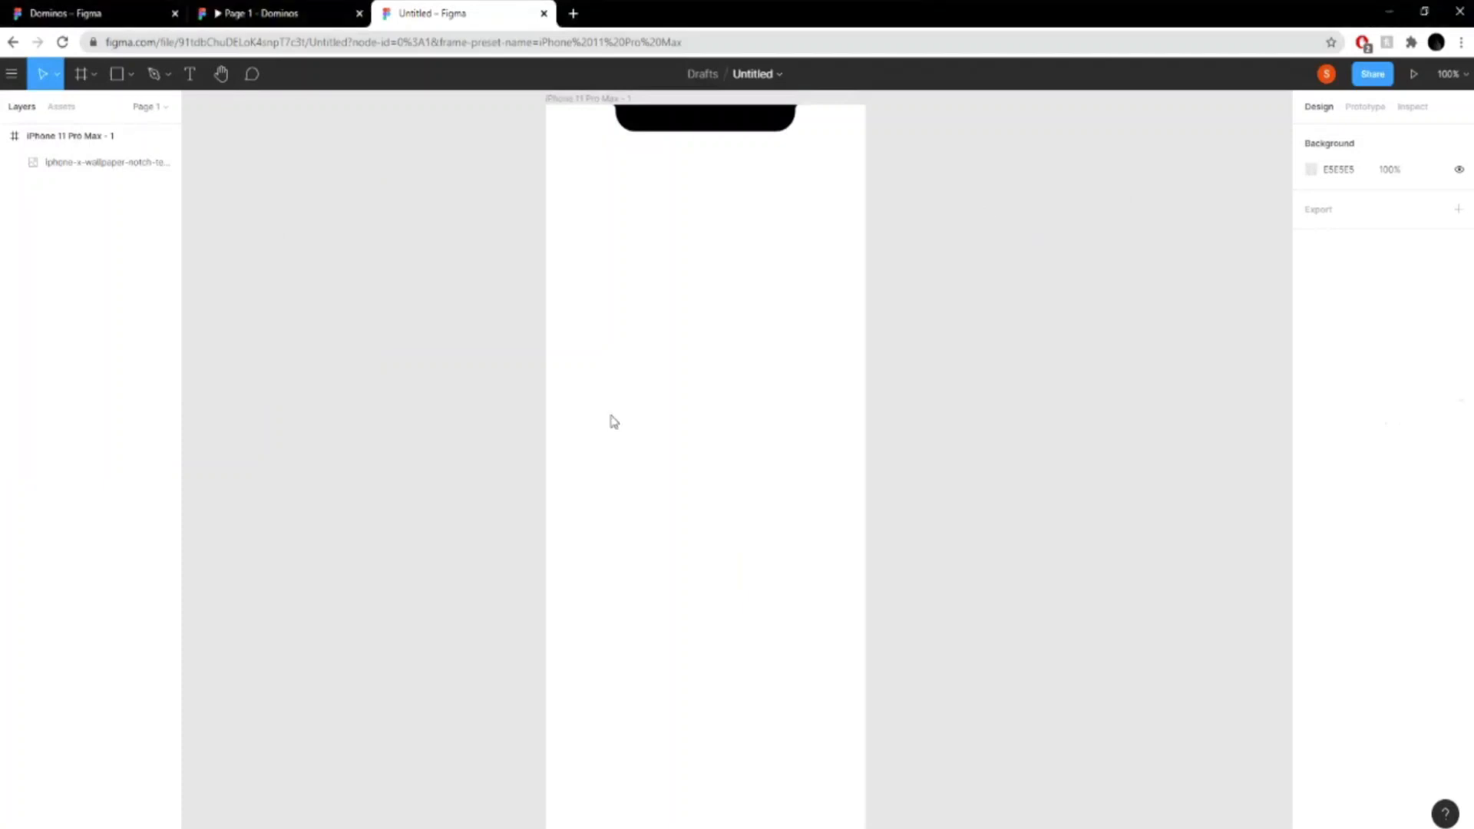
left_click(697, 529)
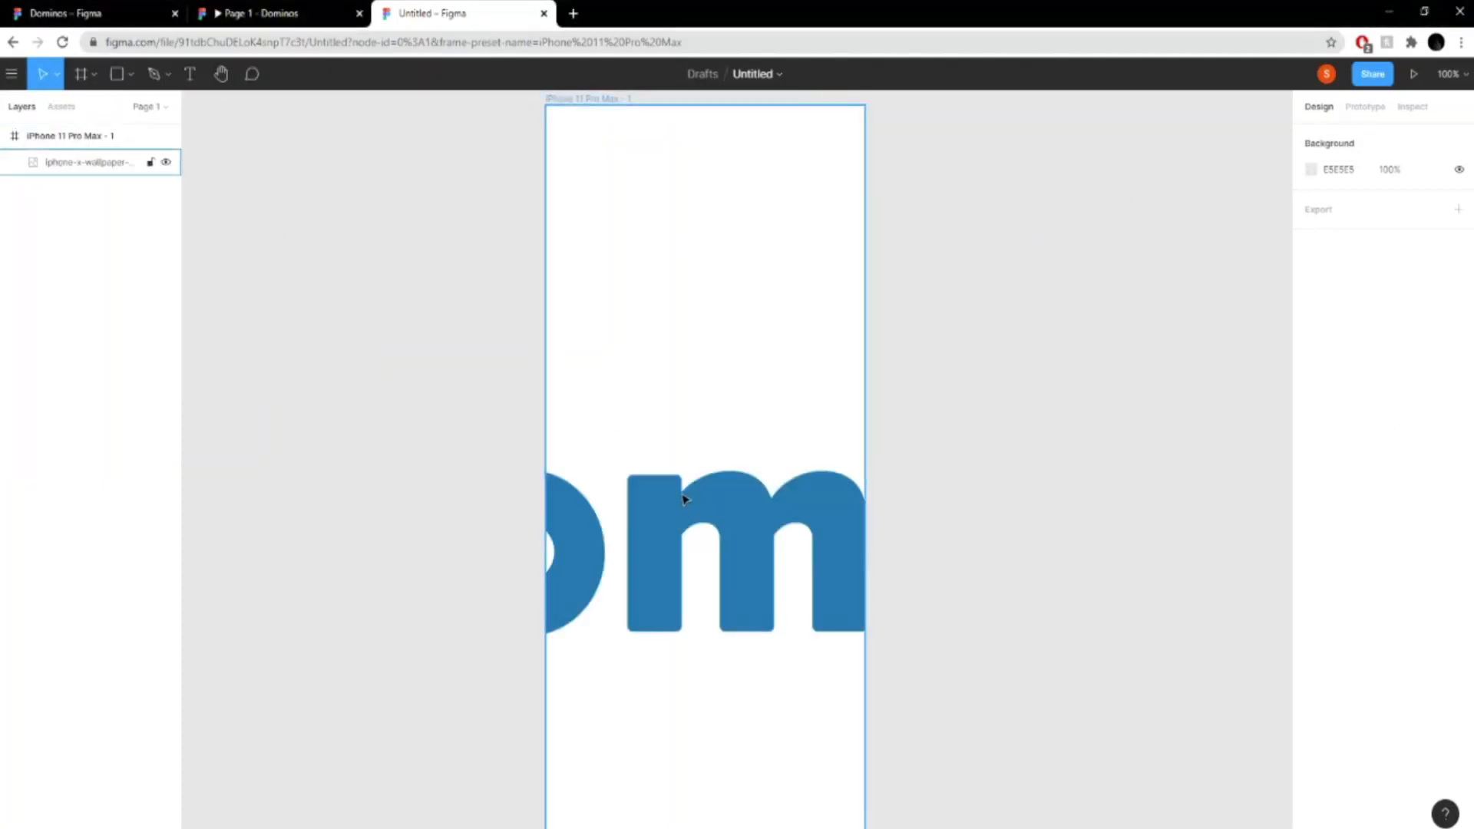
key("ctrl+z")
- Place the Domino's logo image on the empty canvas beside the iPhone 11 Pro Max frame
left_click(11, 74)
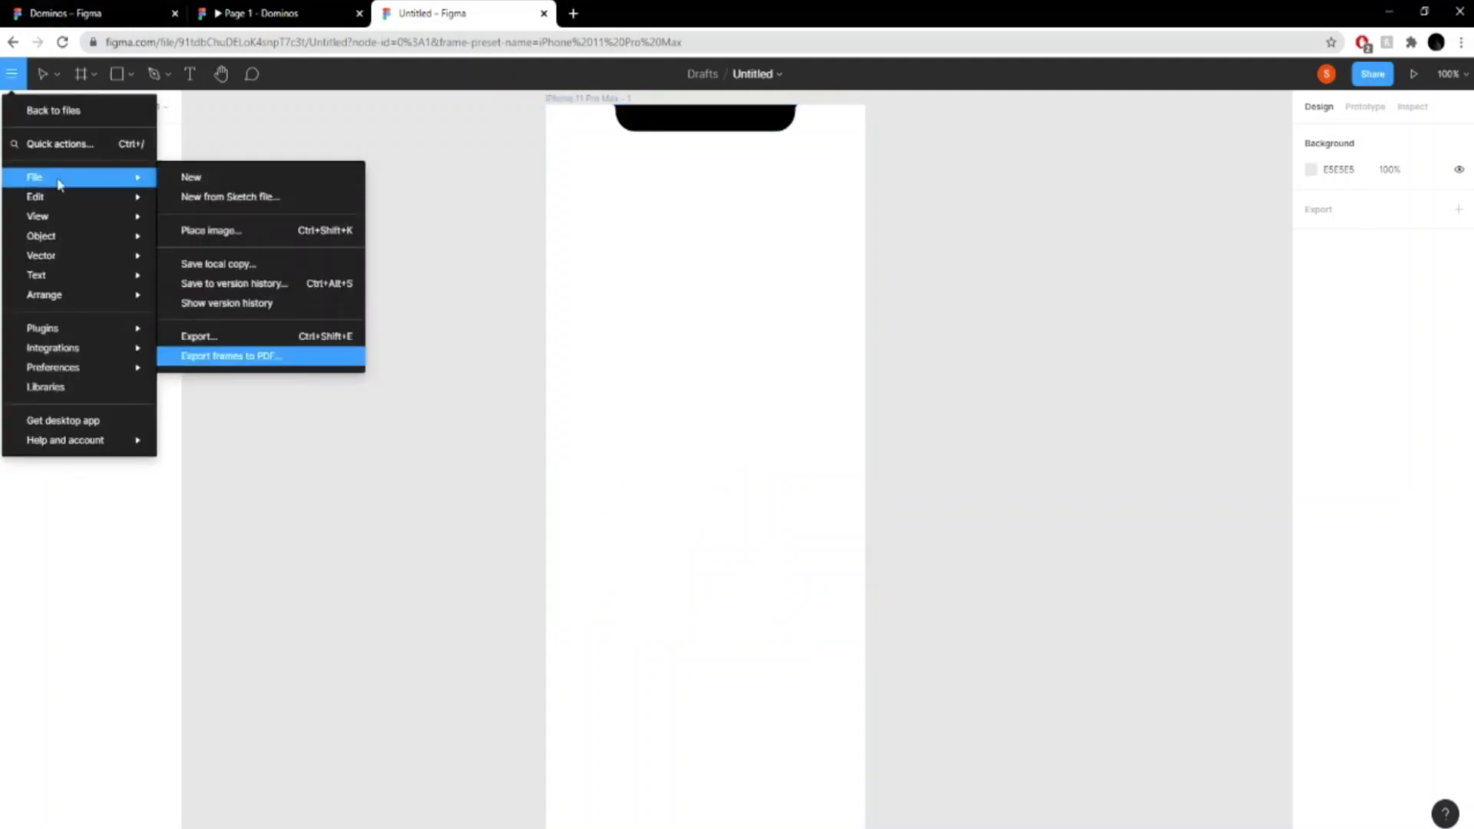
mouse_move(108, 179)
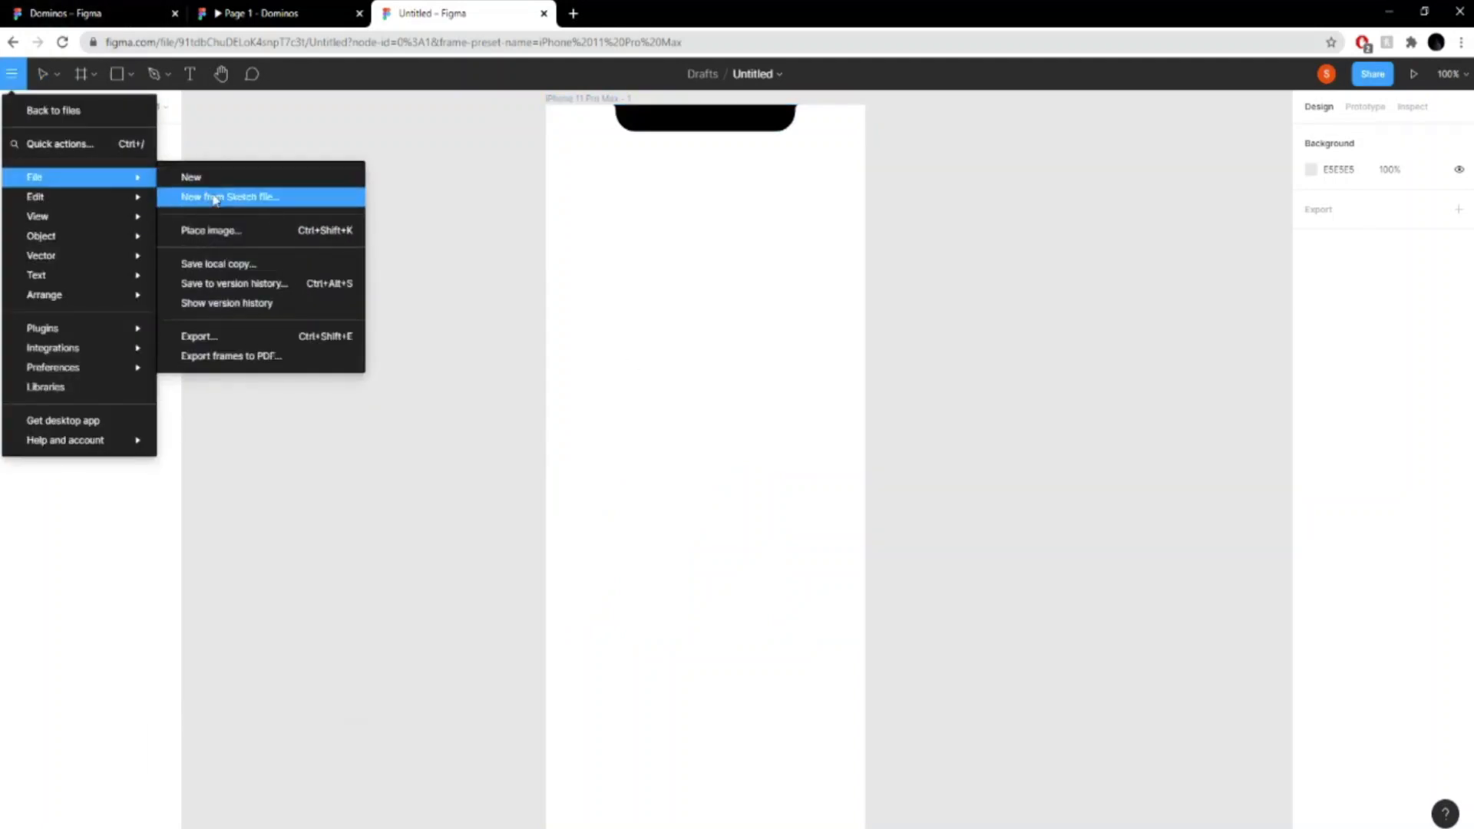
left_click(244, 228)
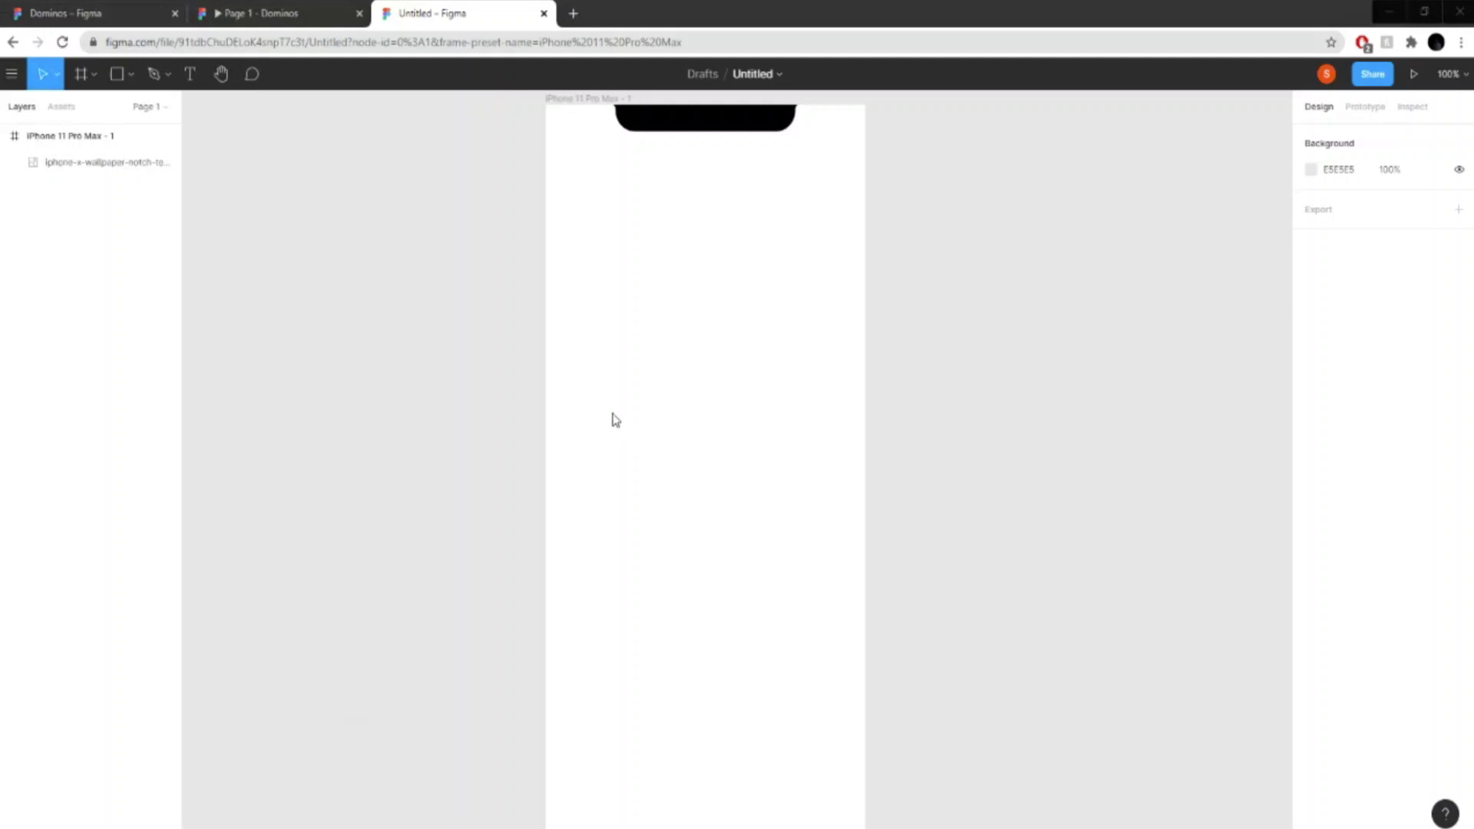
left_click(988, 418)
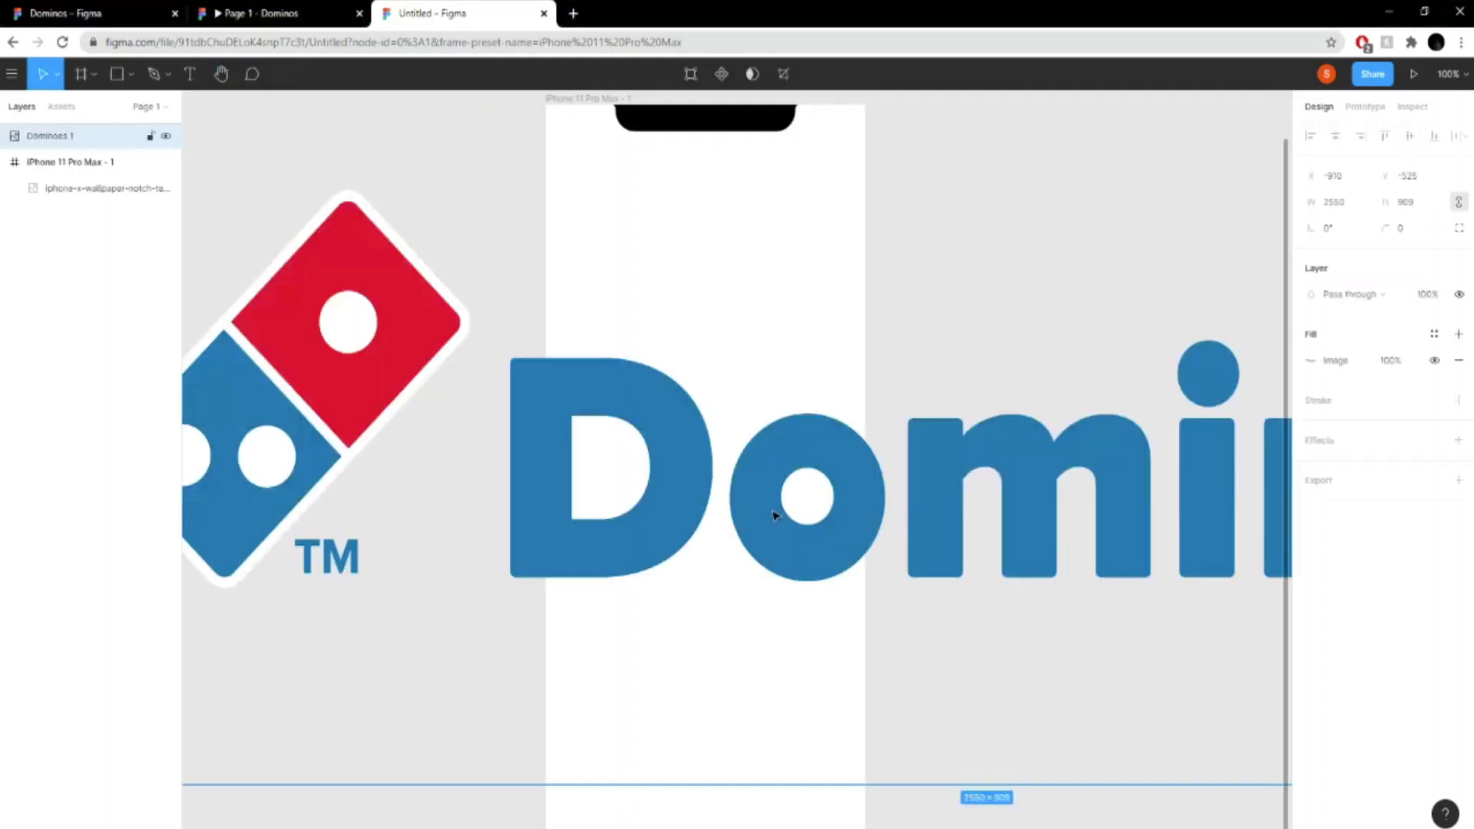
- Scale the Domino's logo down and position it inside the phone frame, below the notch near the left edge
scroll(774, 514, "down", 1)
scroll(776, 503, "down", 3)
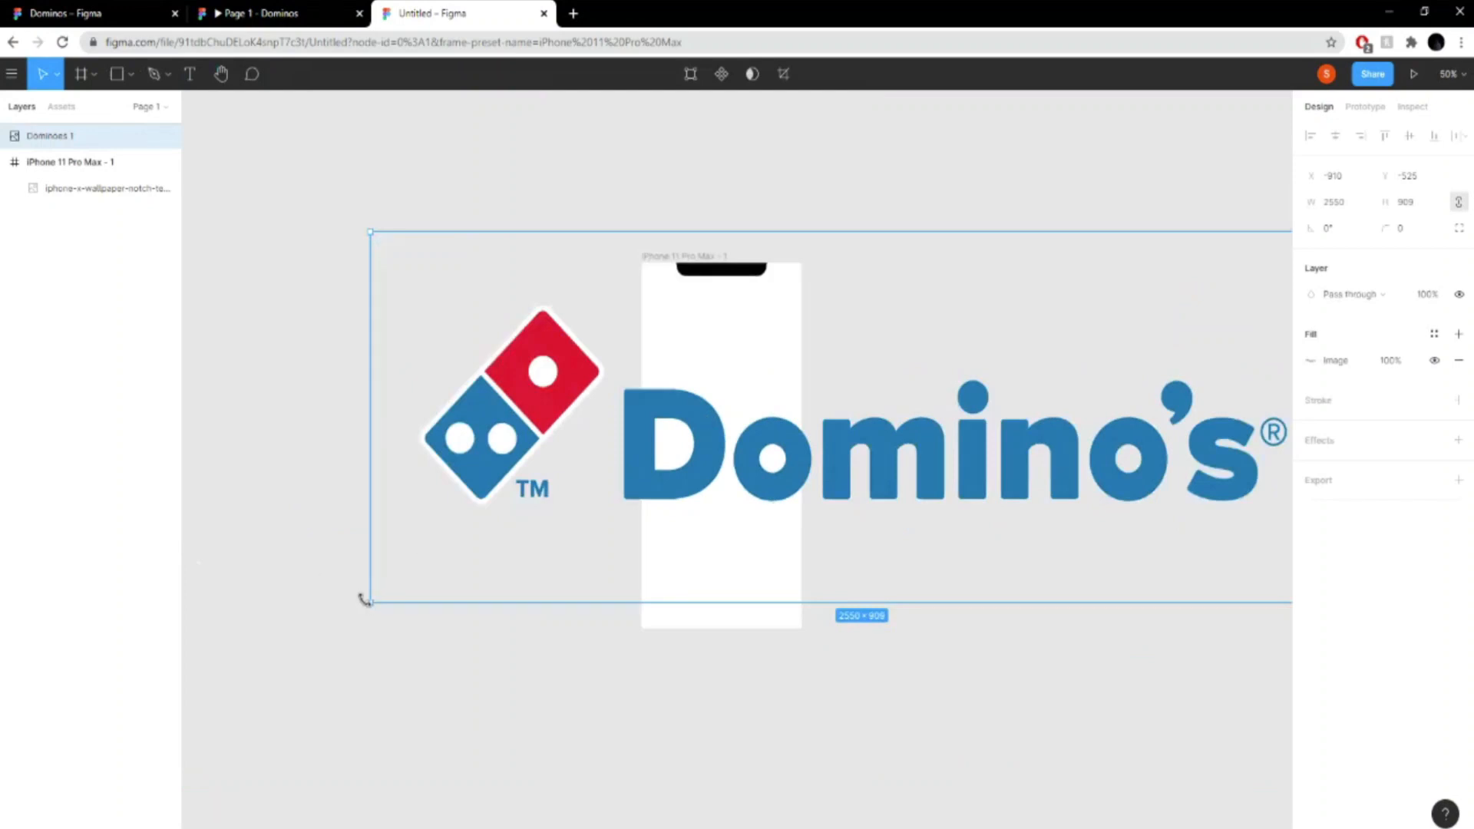
left_click_drag(370, 602, 966, 310)
left_click_drag(1183, 289, 755, 371)
left_click_drag(580, 314, 859, 361)
key("shift+0")
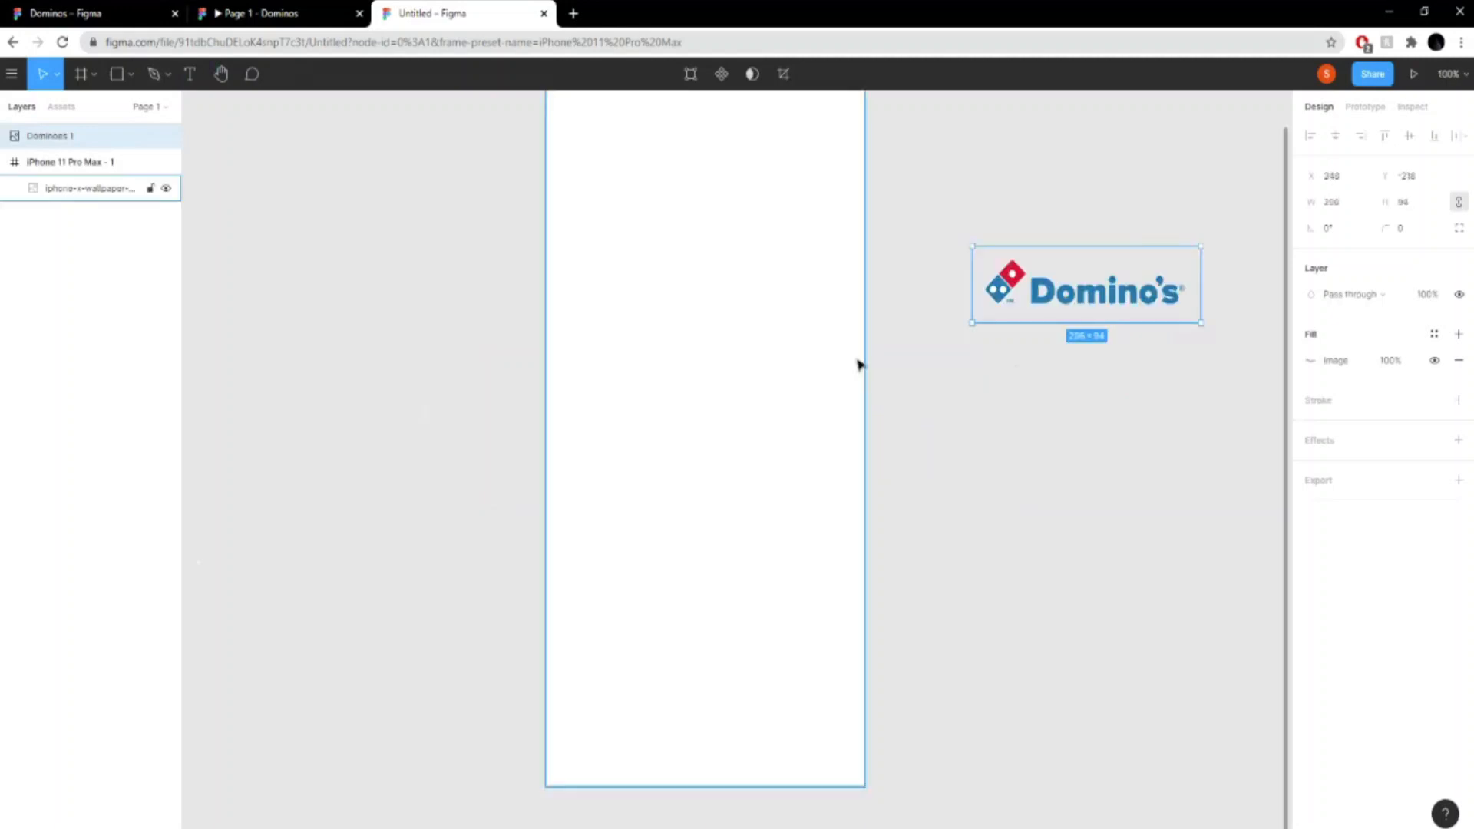
scroll(858, 364, "up", 3)
left_click_drag(983, 437, 644, 282)
left_click(1092, 299)
left_click(1114, 291)
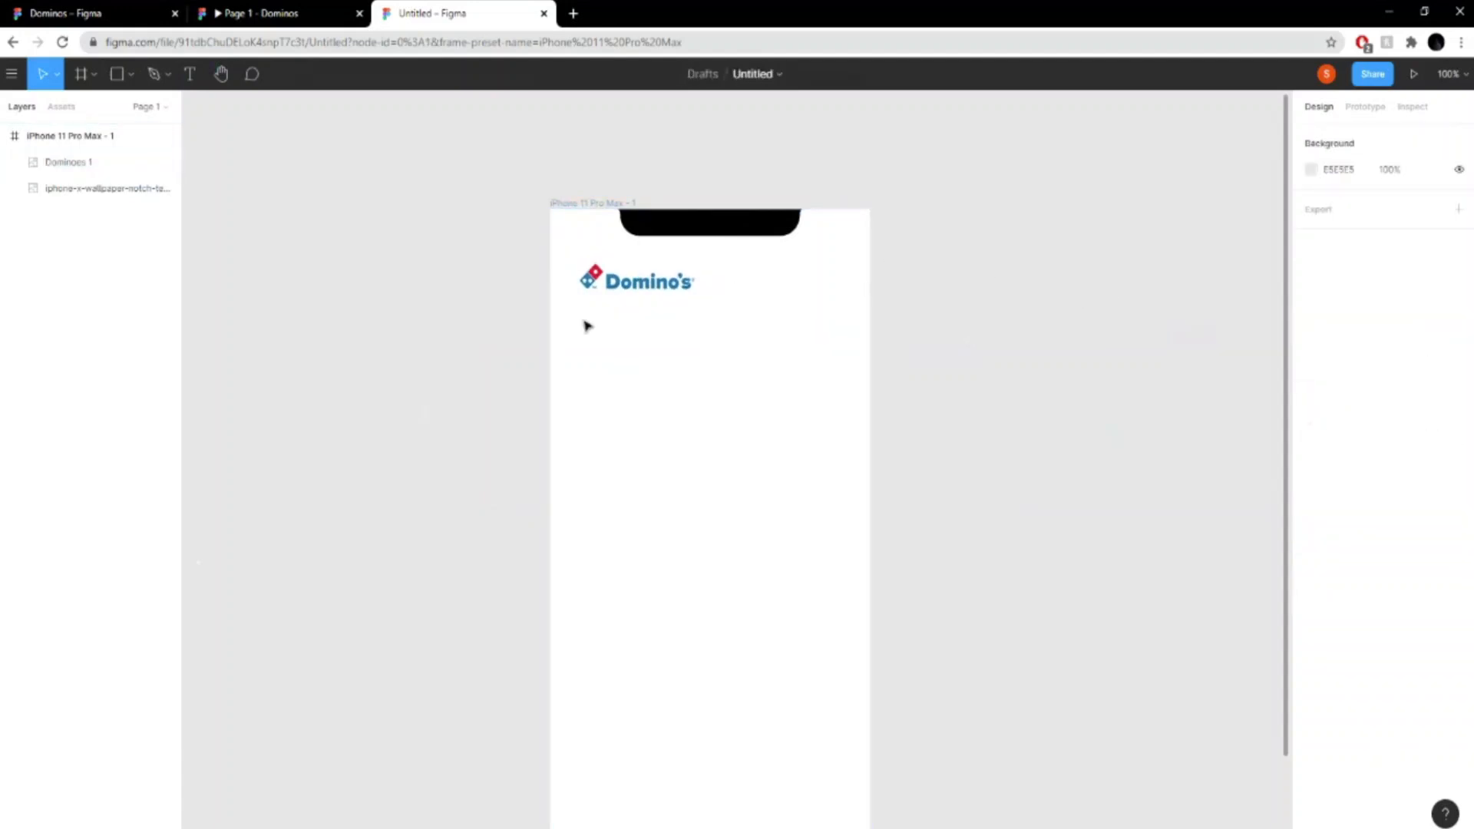
- Check the prototype's profile picture, draw an ellipse in the untitled file's phone frame, and set its width and height to 50
left_click(291, 13)
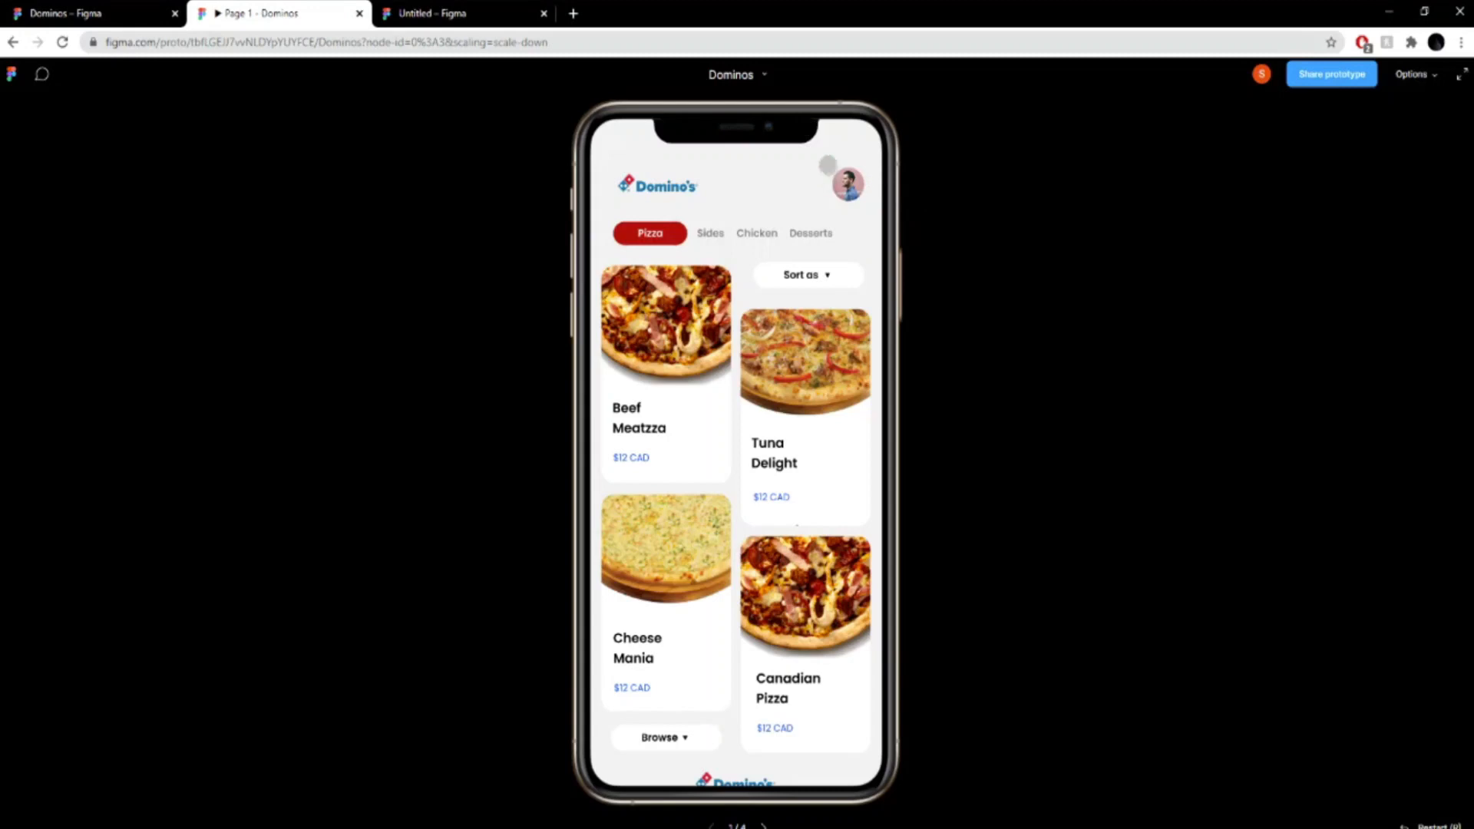
left_click(412, 12)
left_click(130, 74)
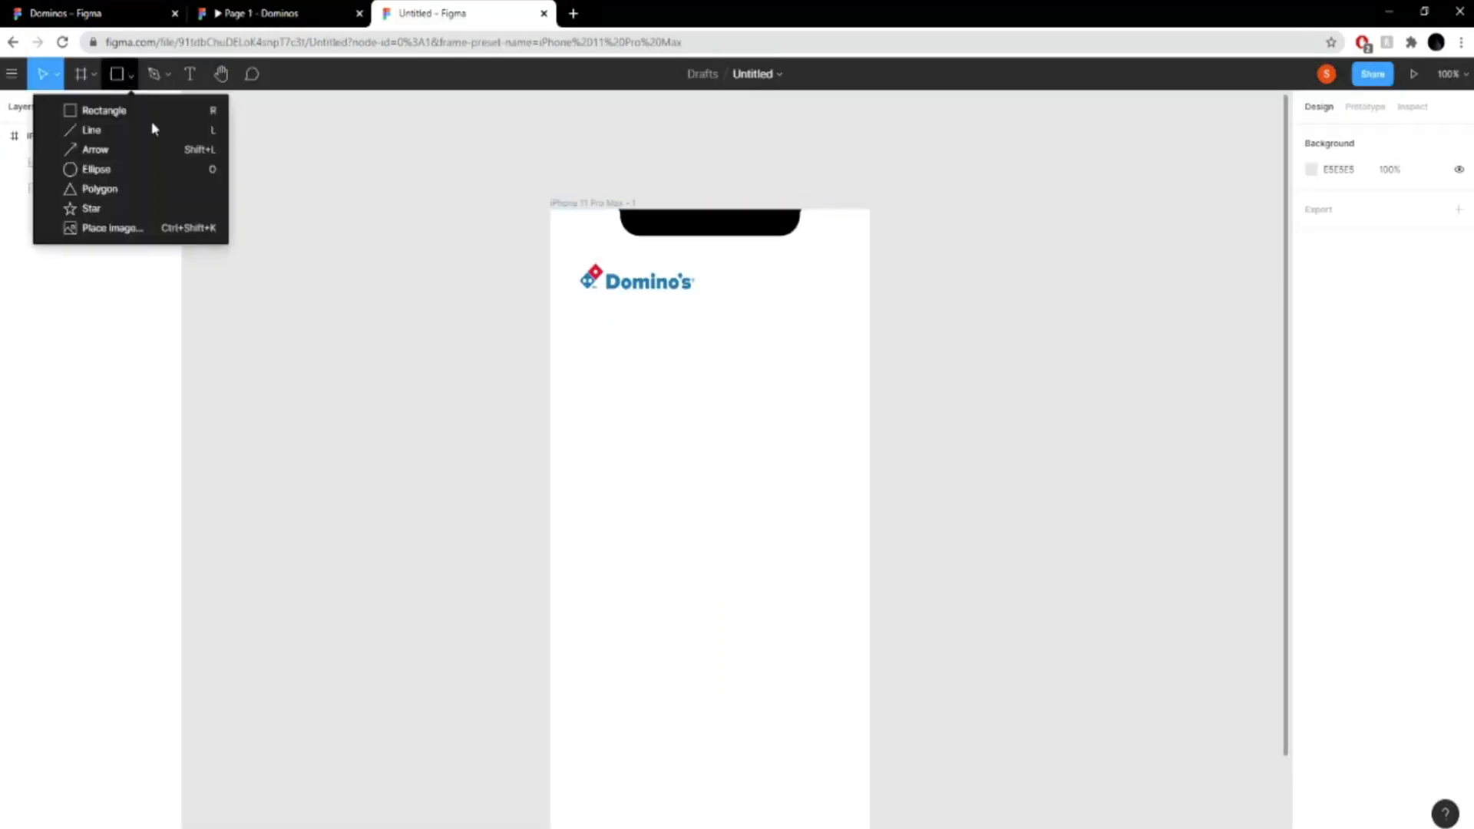
left_click(115, 170)
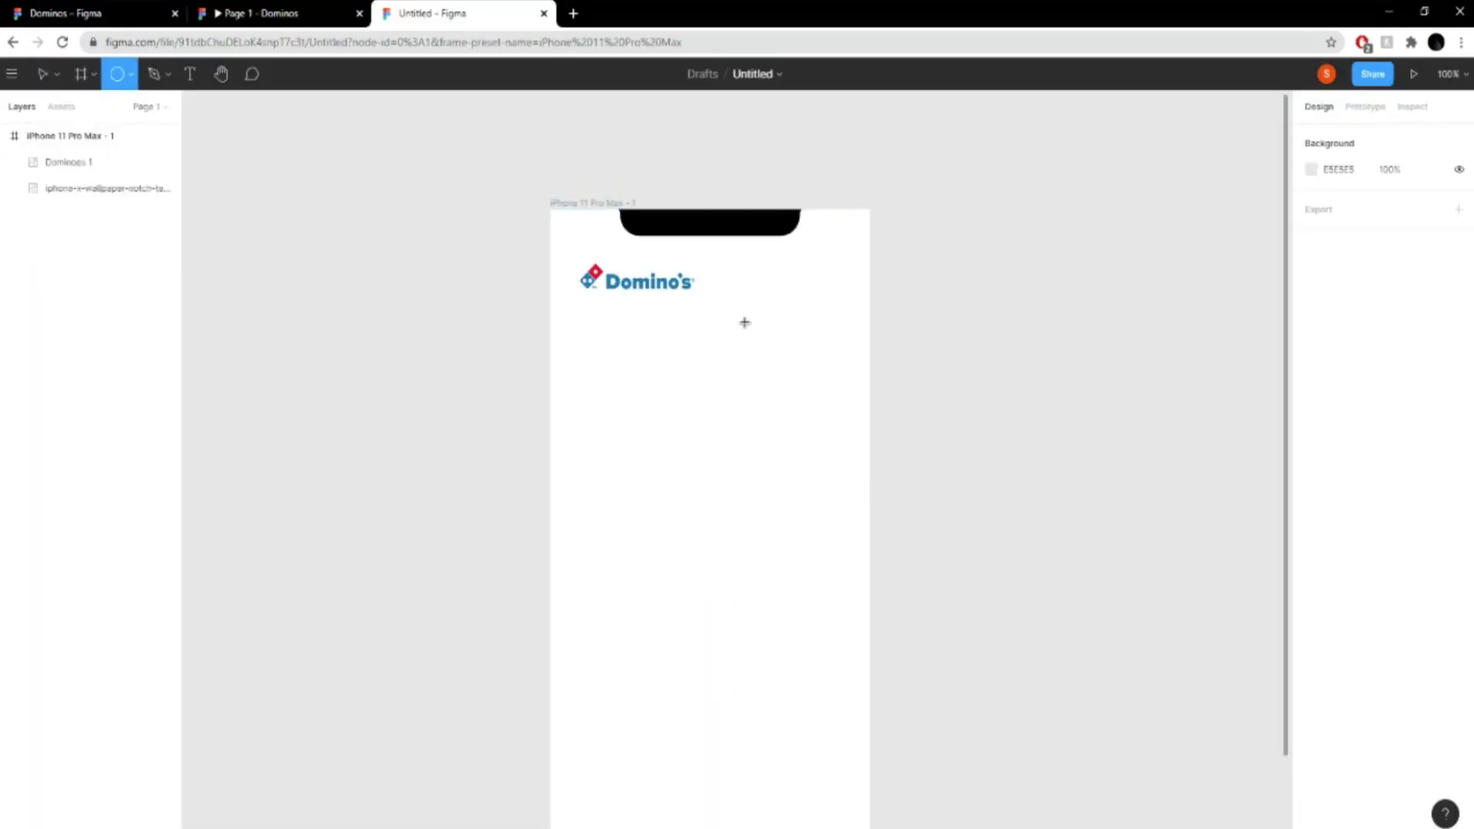
left_click_drag(744, 323, 804, 378)
left_click(1359, 206)
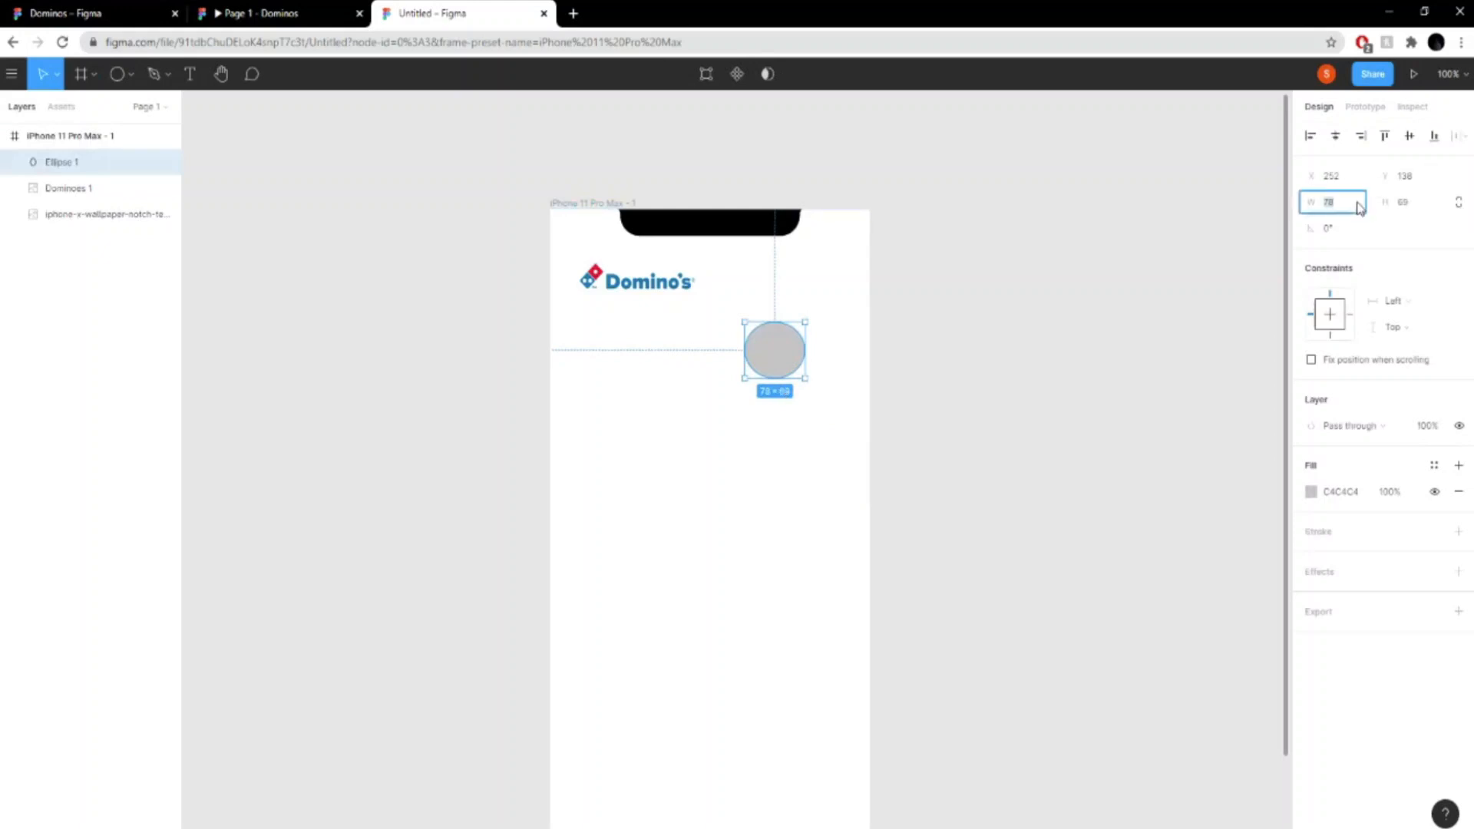
key("Return")
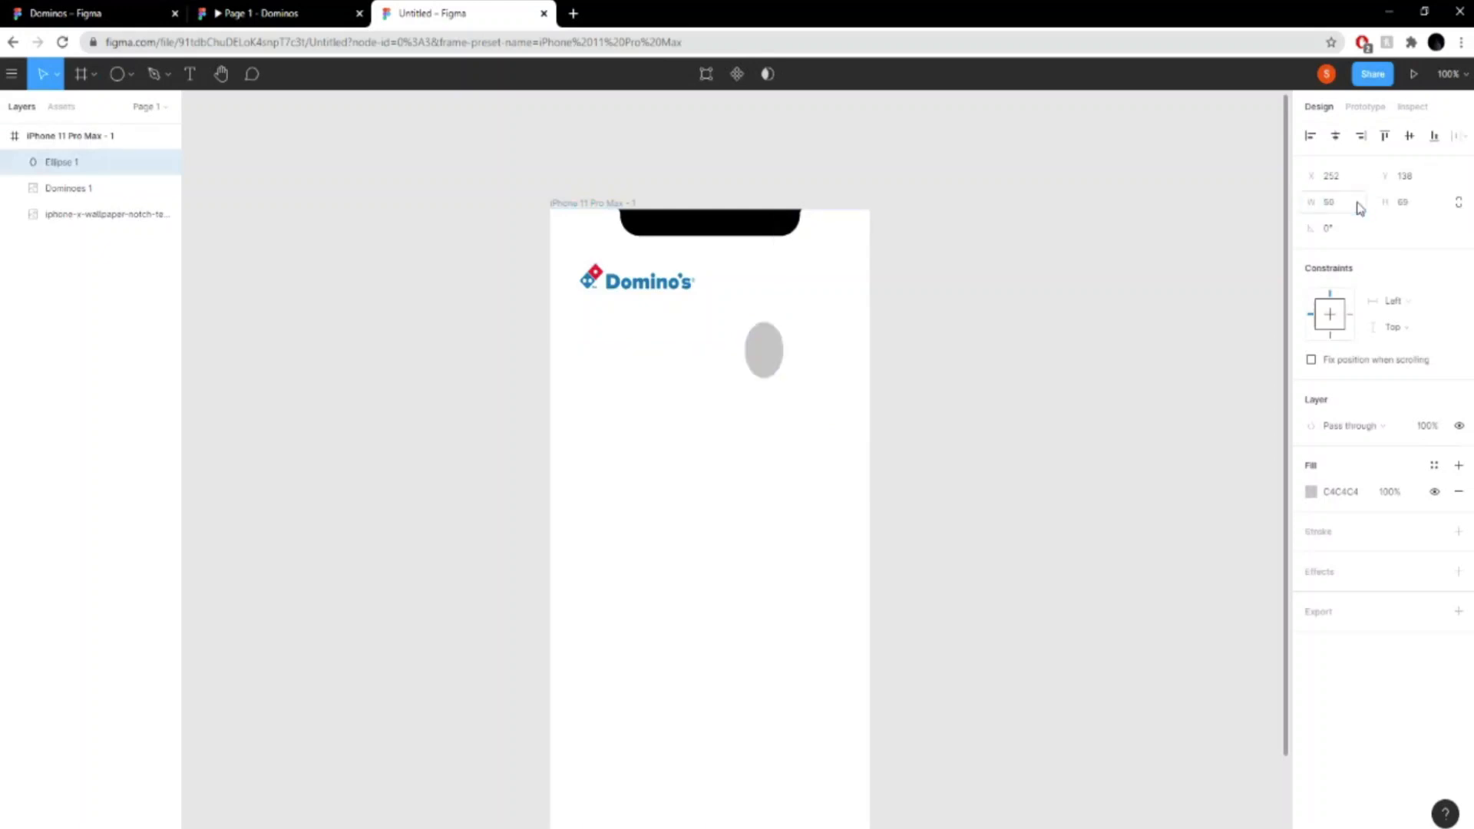
left_click(1420, 207)
type("50")
key("Return")
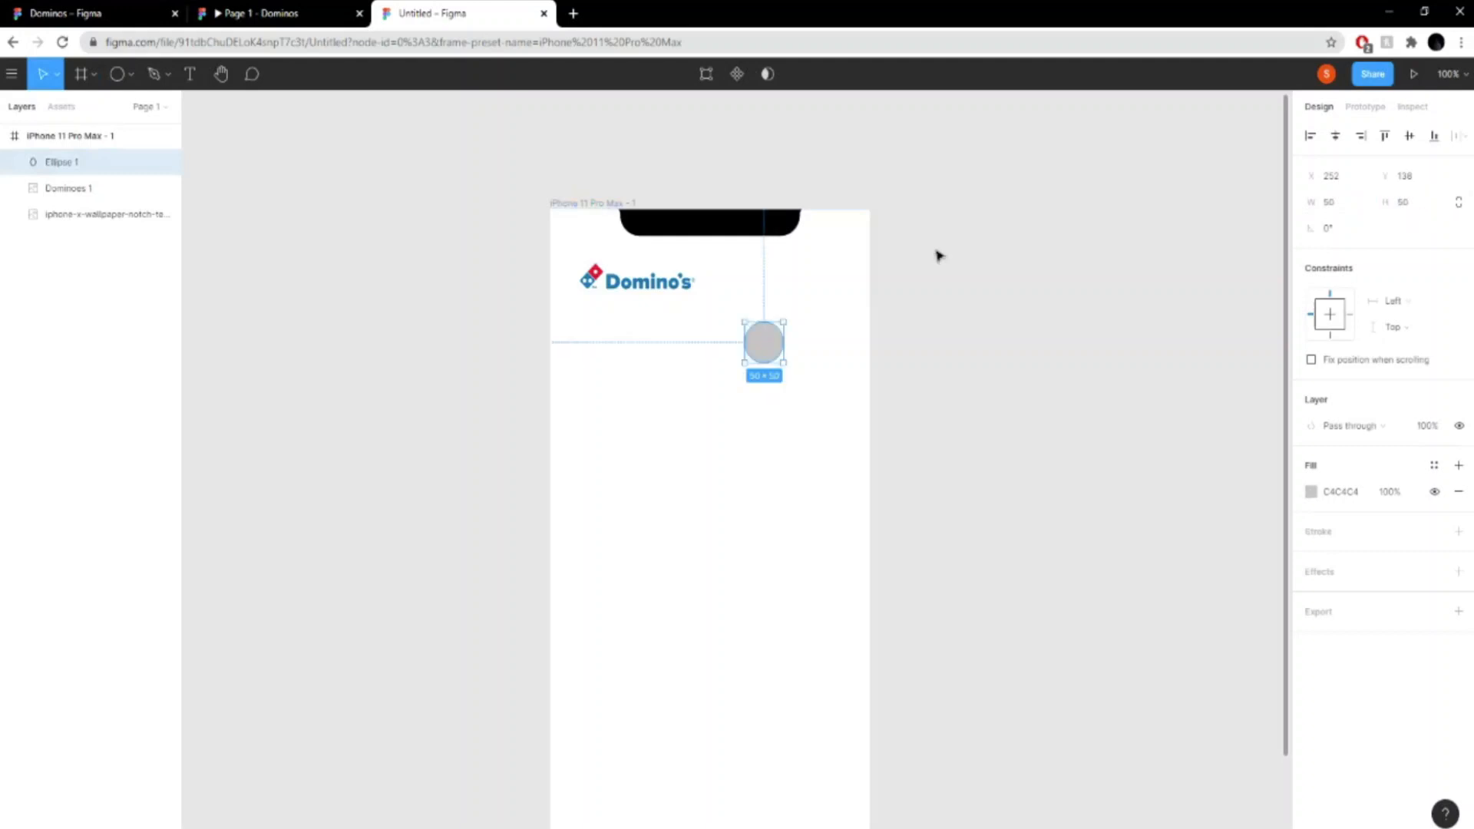
- Move the grey circle near the frame's right edge, vertically aligned with the Domino's logo
left_click_drag(771, 350, 838, 288)
left_click_drag(836, 290, 822, 280)
left_click(954, 302)
left_click(914, 296)
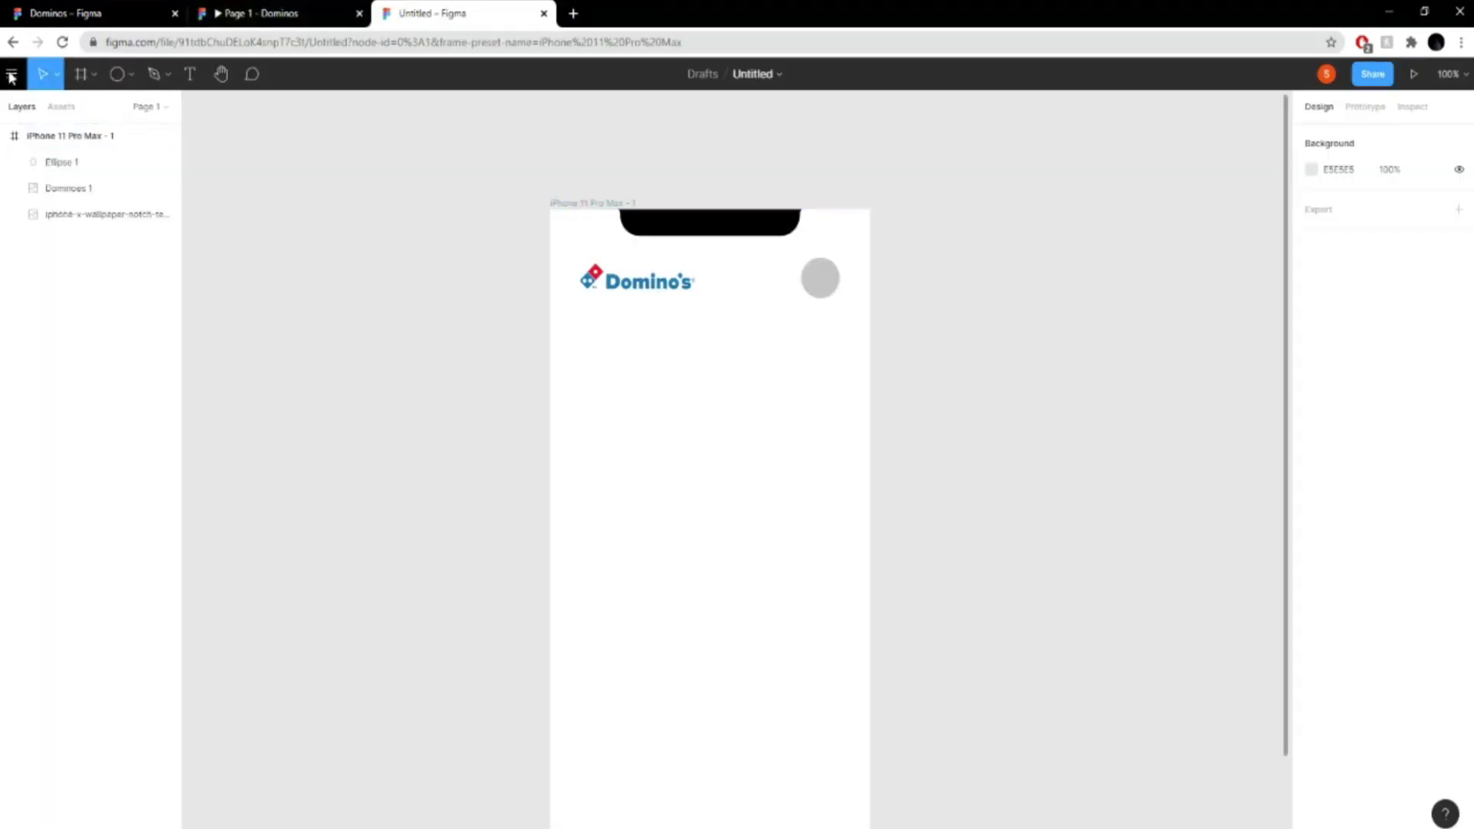
- Try to place the pizza image inside the iPhone 11 Pro Max frame
left_click(11, 75)
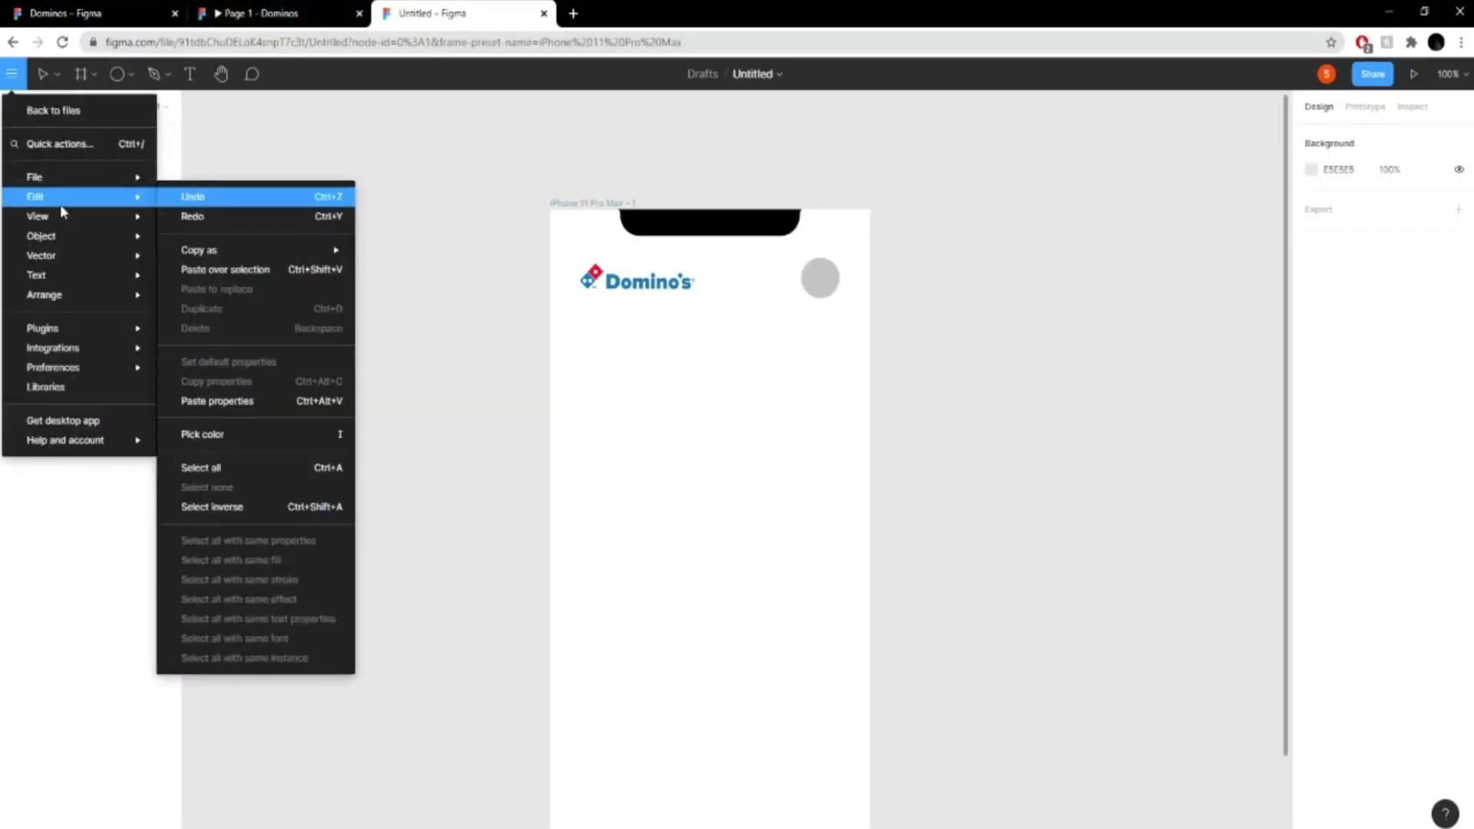
mouse_move(112, 200)
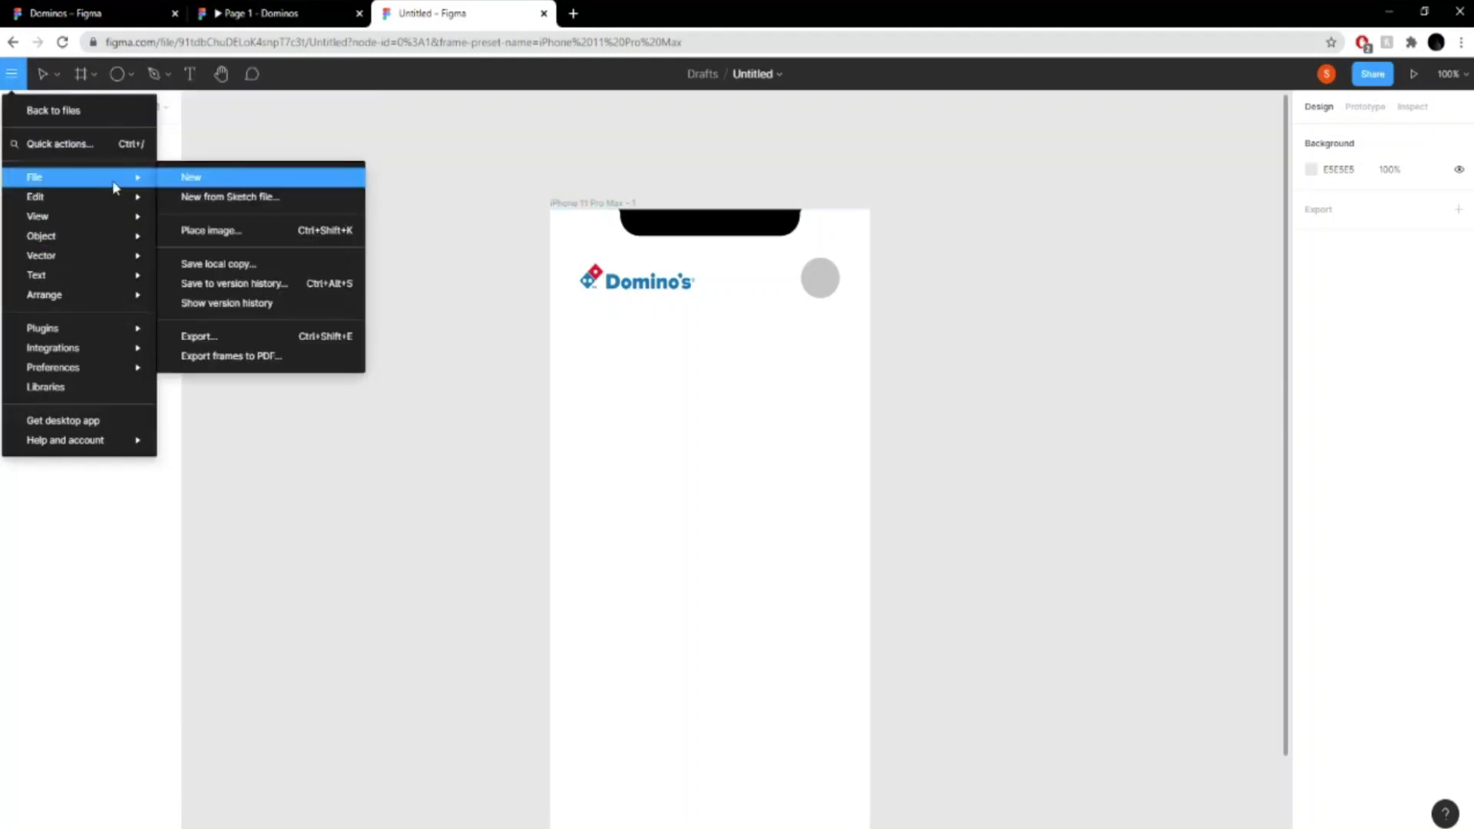
left_click(259, 235)
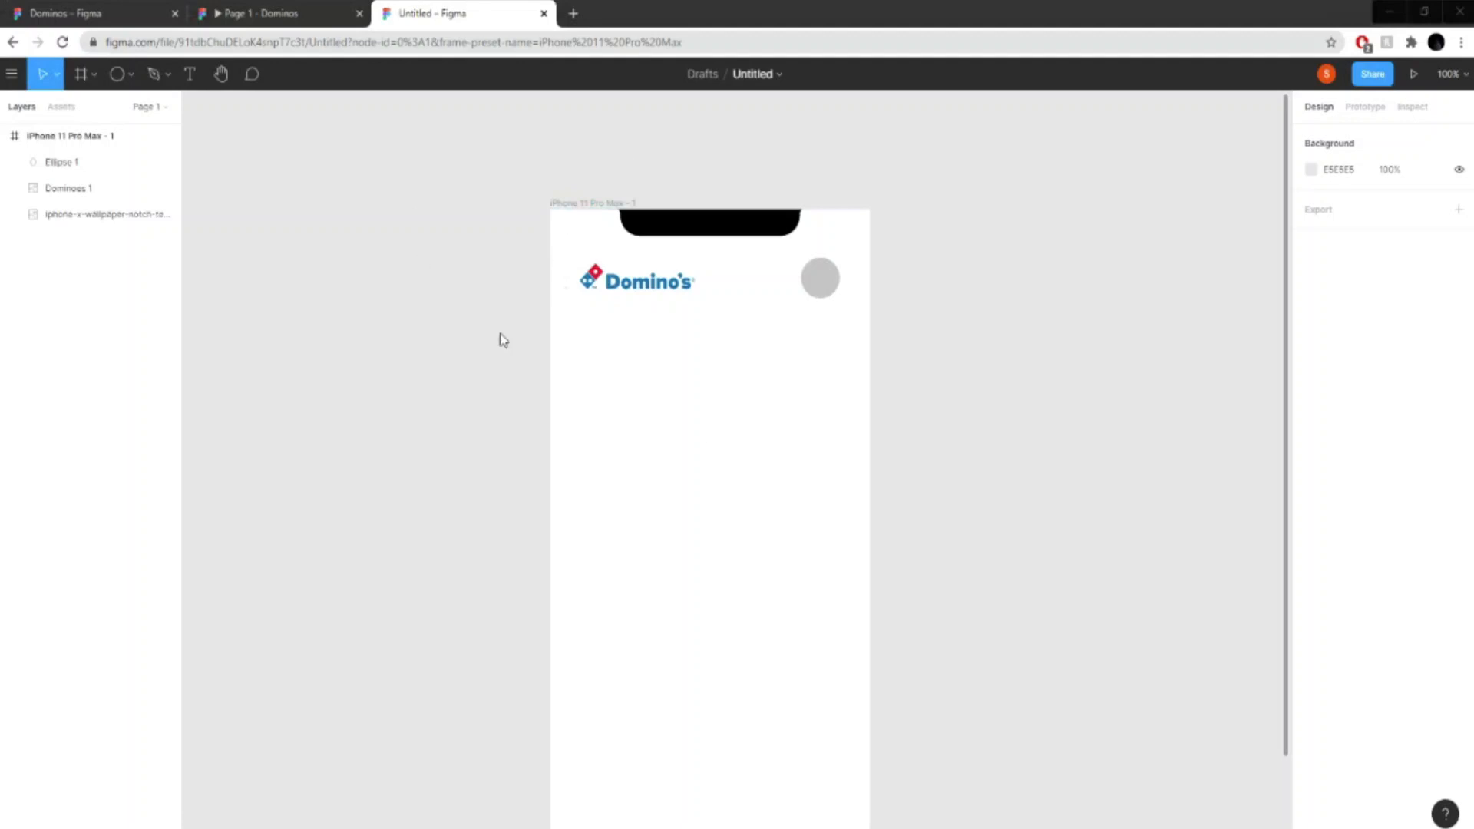
left_click(599, 421)
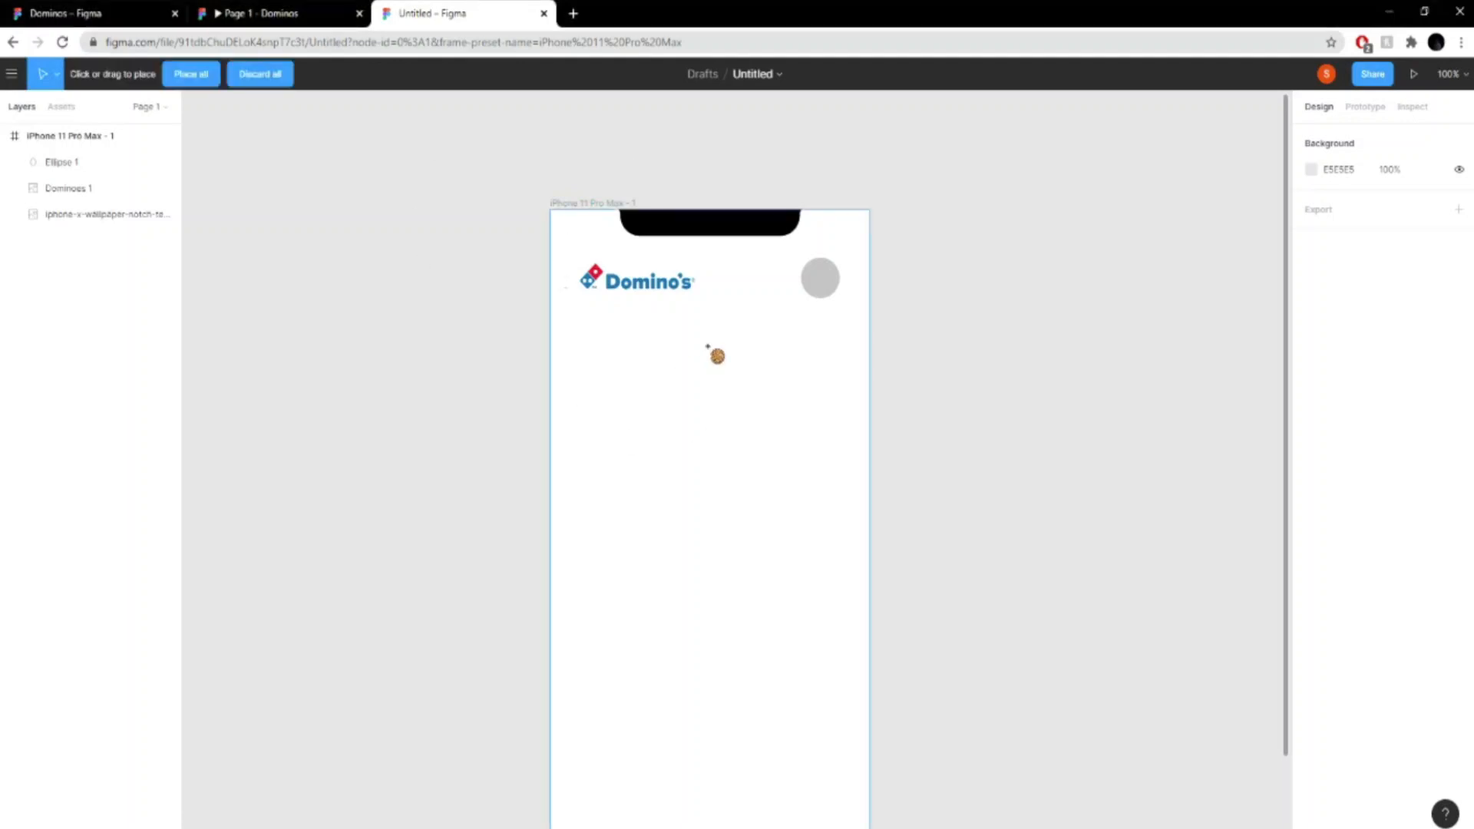
left_click(707, 346)
key("ctrl+z")
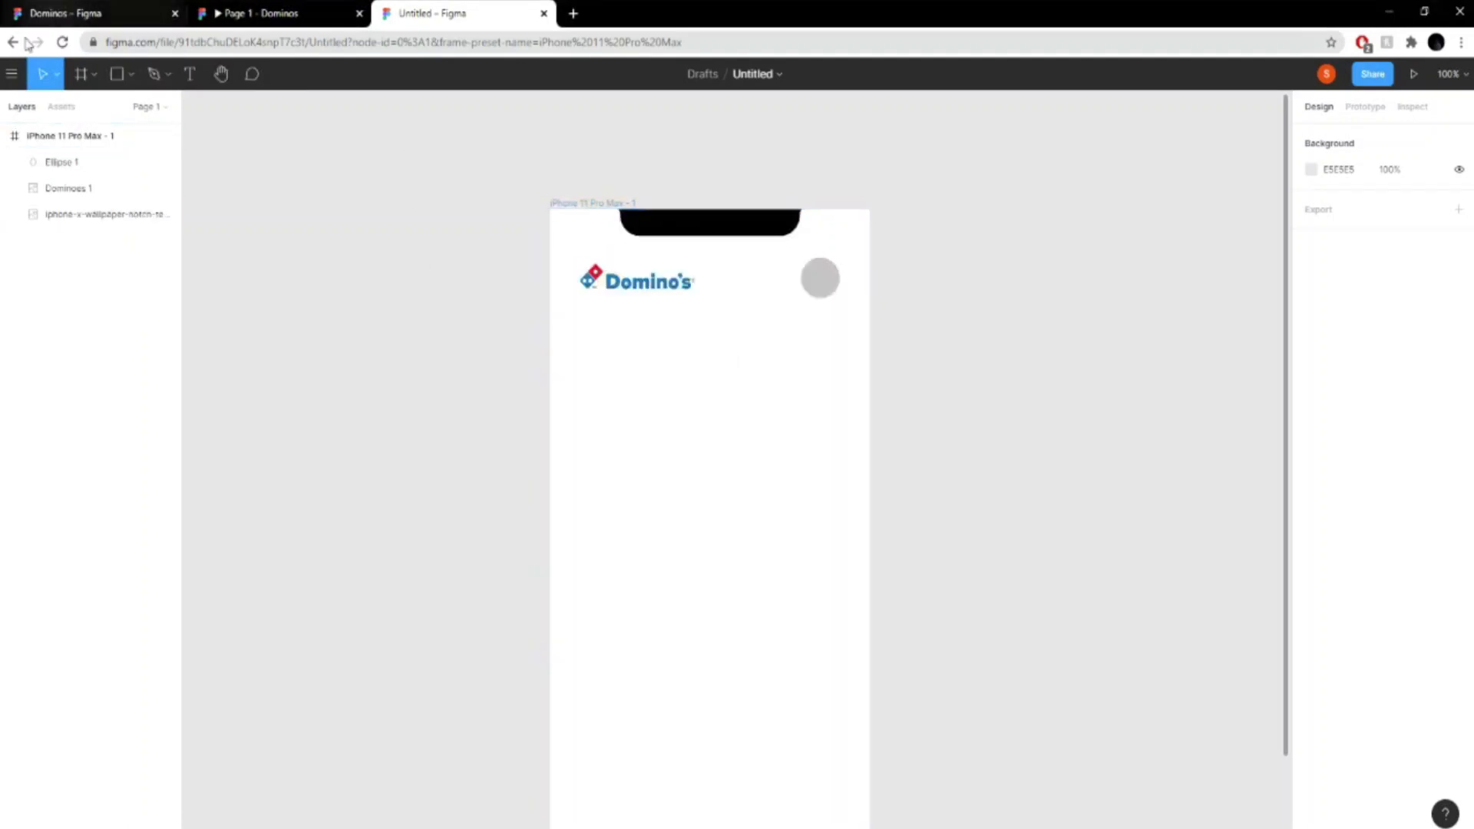
- Place the pizza image on the canvas, scale it down to 113 × 103, and centre it over the grey circle
left_click(11, 74)
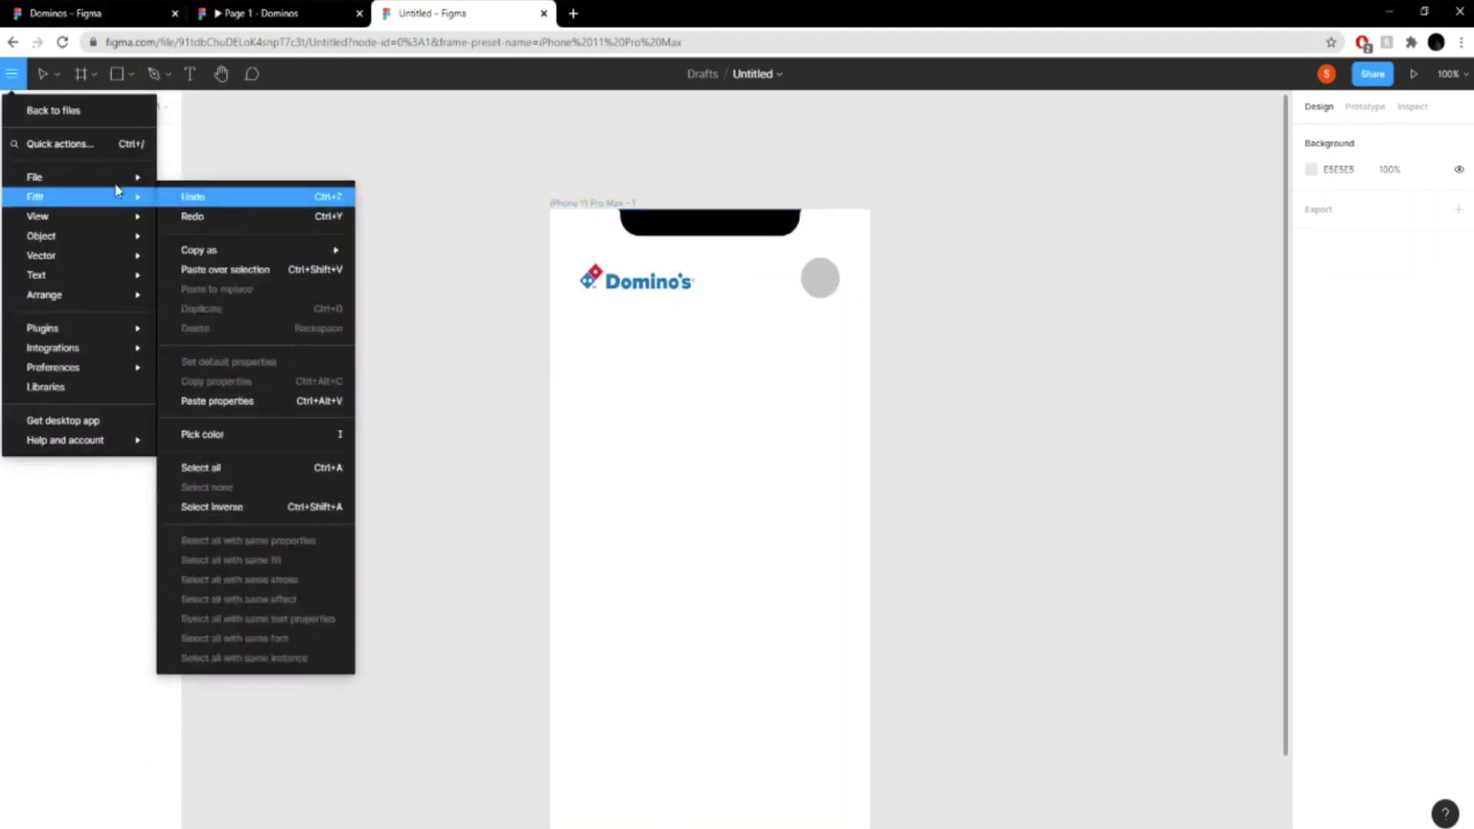
mouse_move(115, 176)
left_click(206, 230)
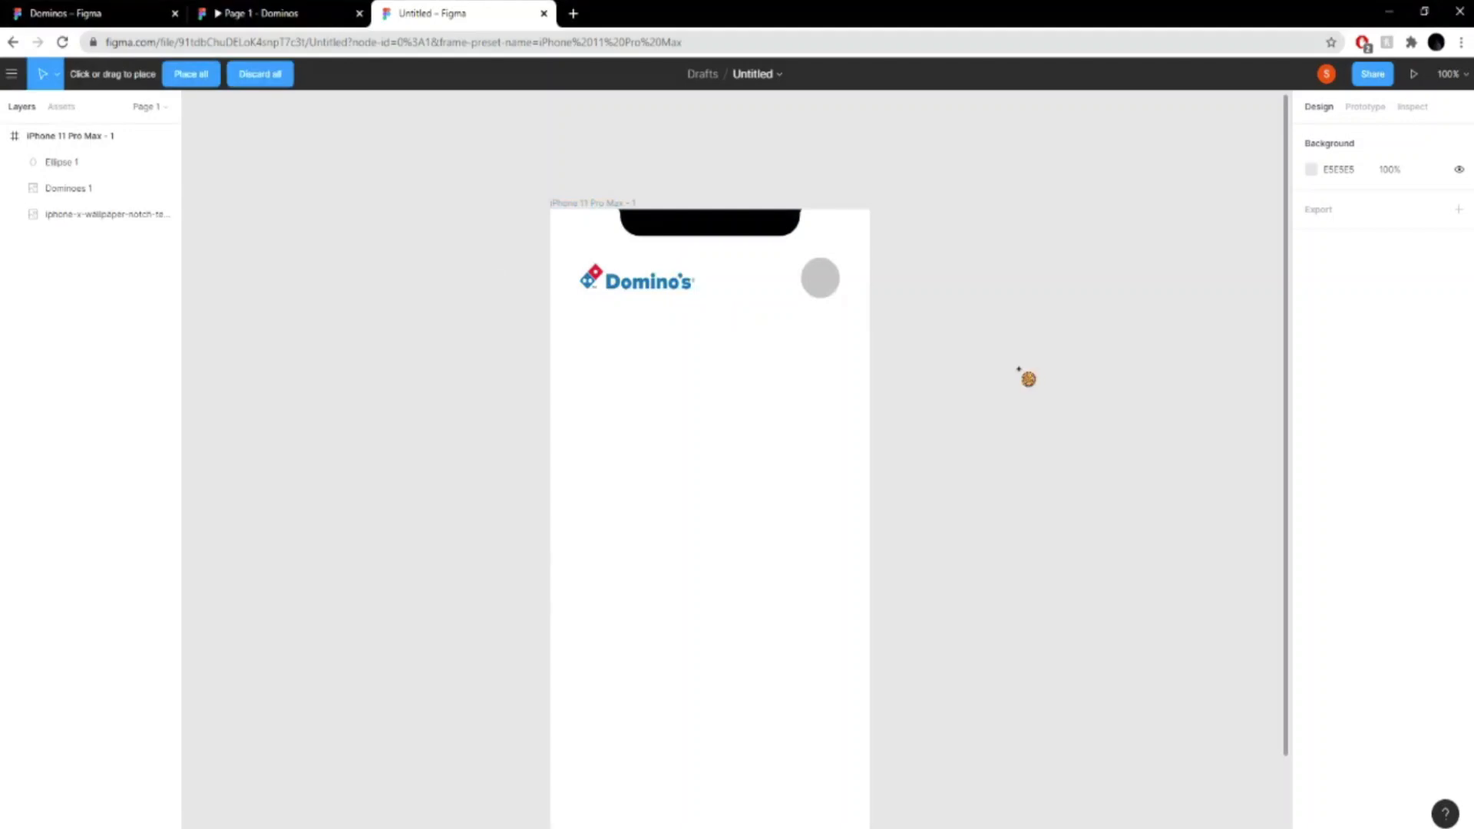
left_click(1027, 376)
left_click_drag(823, 581, 1010, 284)
left_click_drag(904, 294, 825, 280)
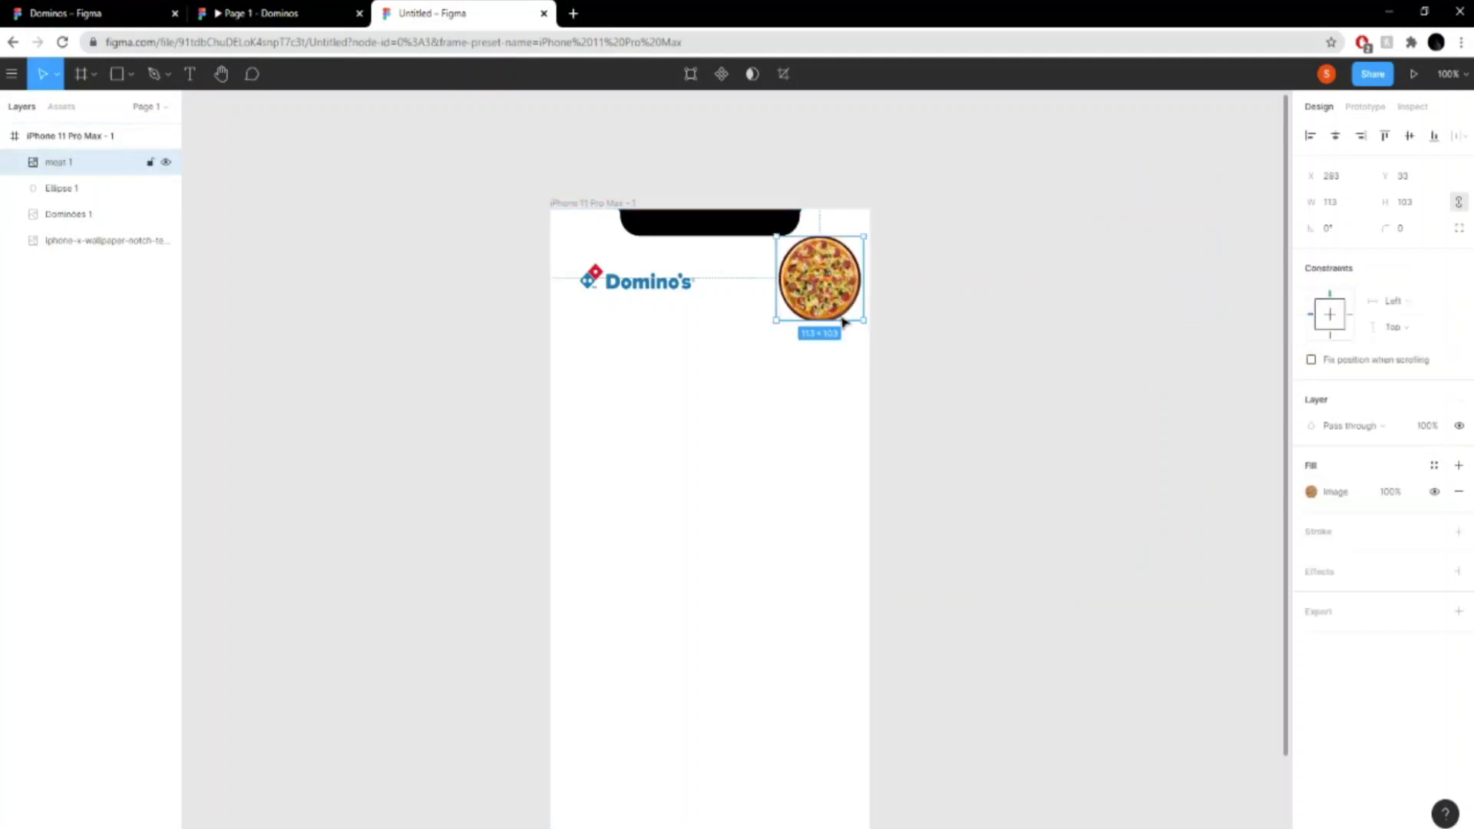
- Use the circle as a mask to crop the pizza image to a round profile picture
right_click(81, 192)
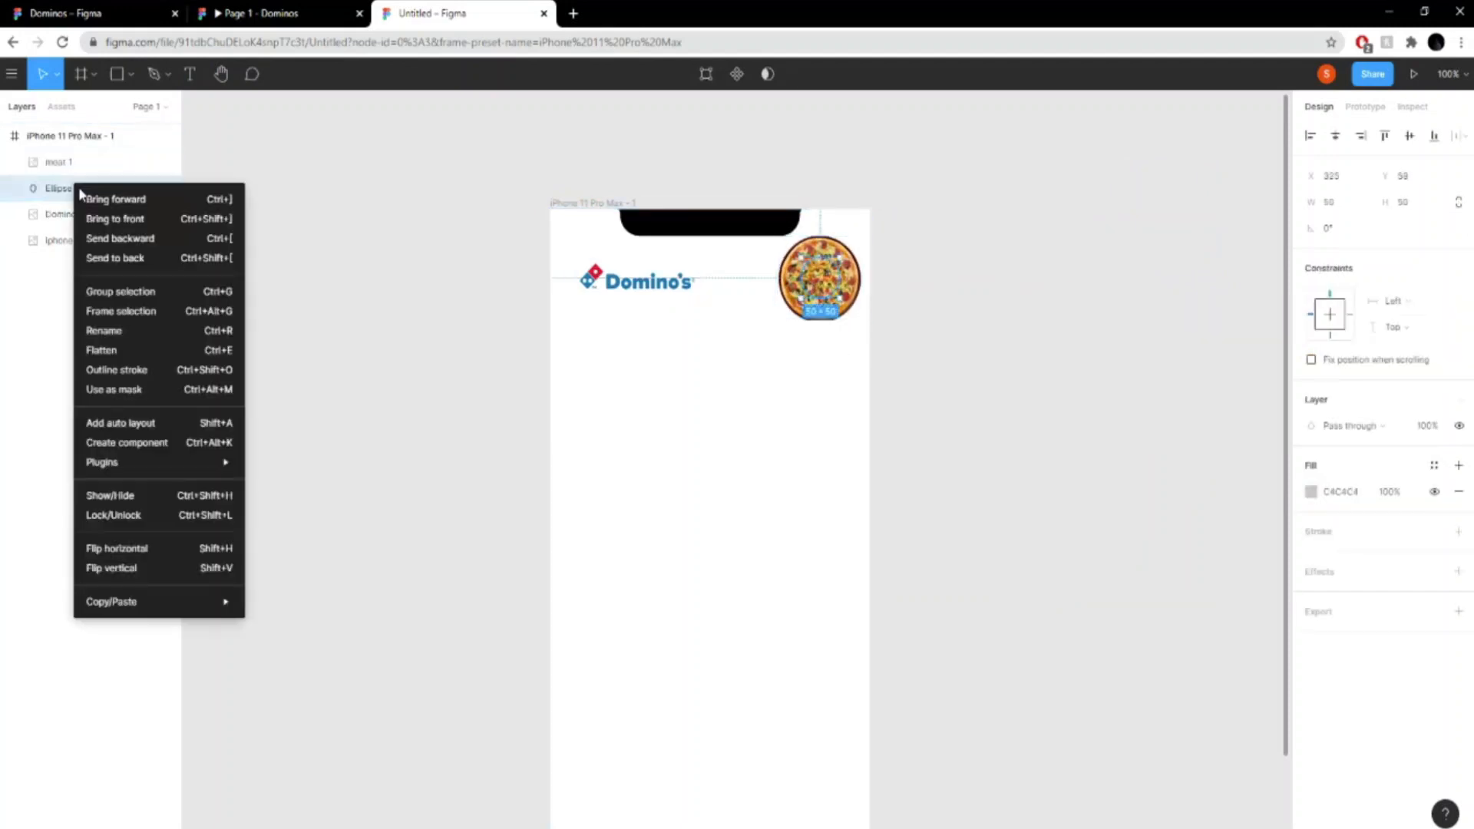
left_click(714, 72)
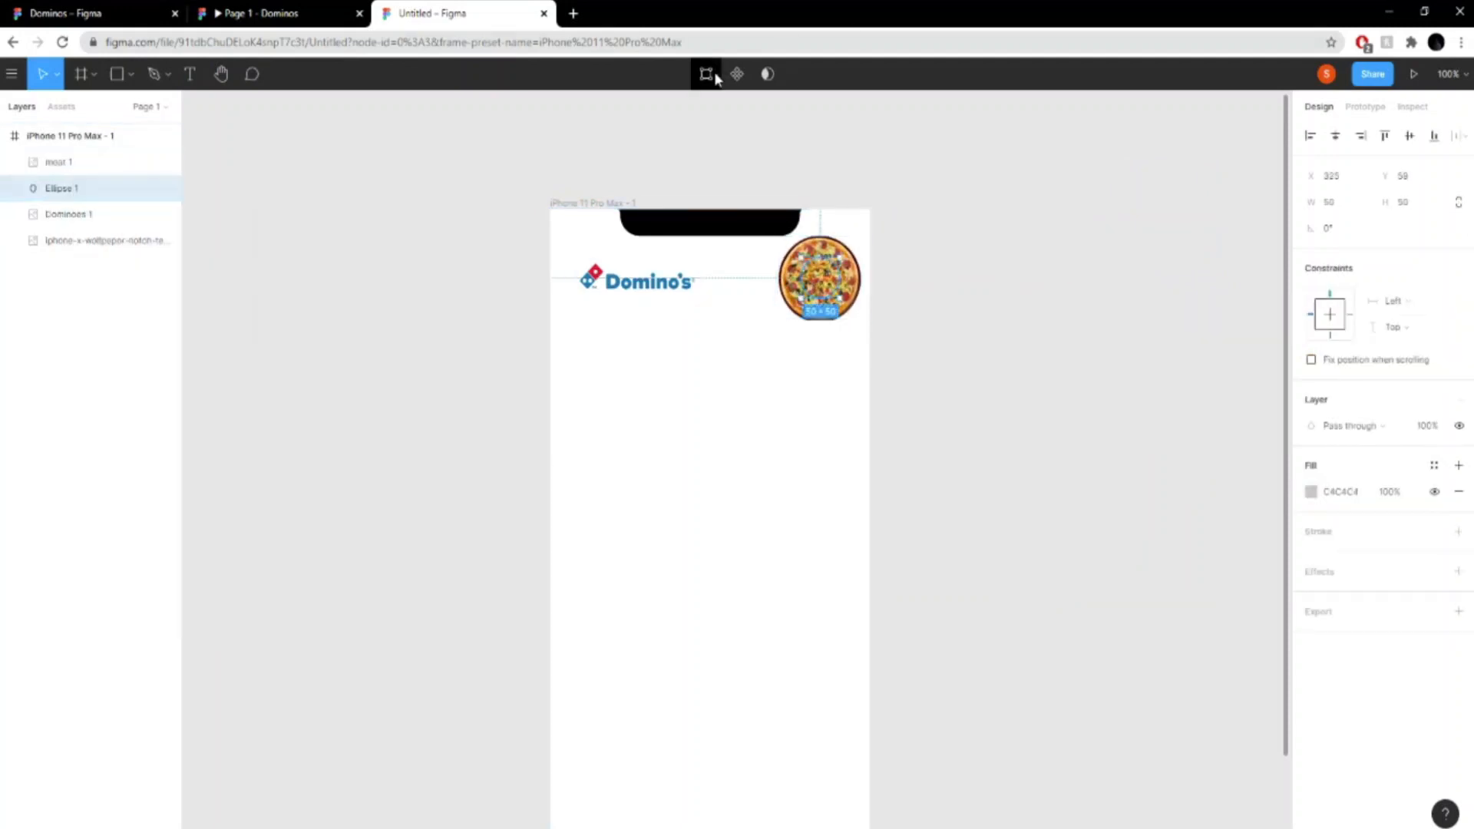
left_click(767, 73)
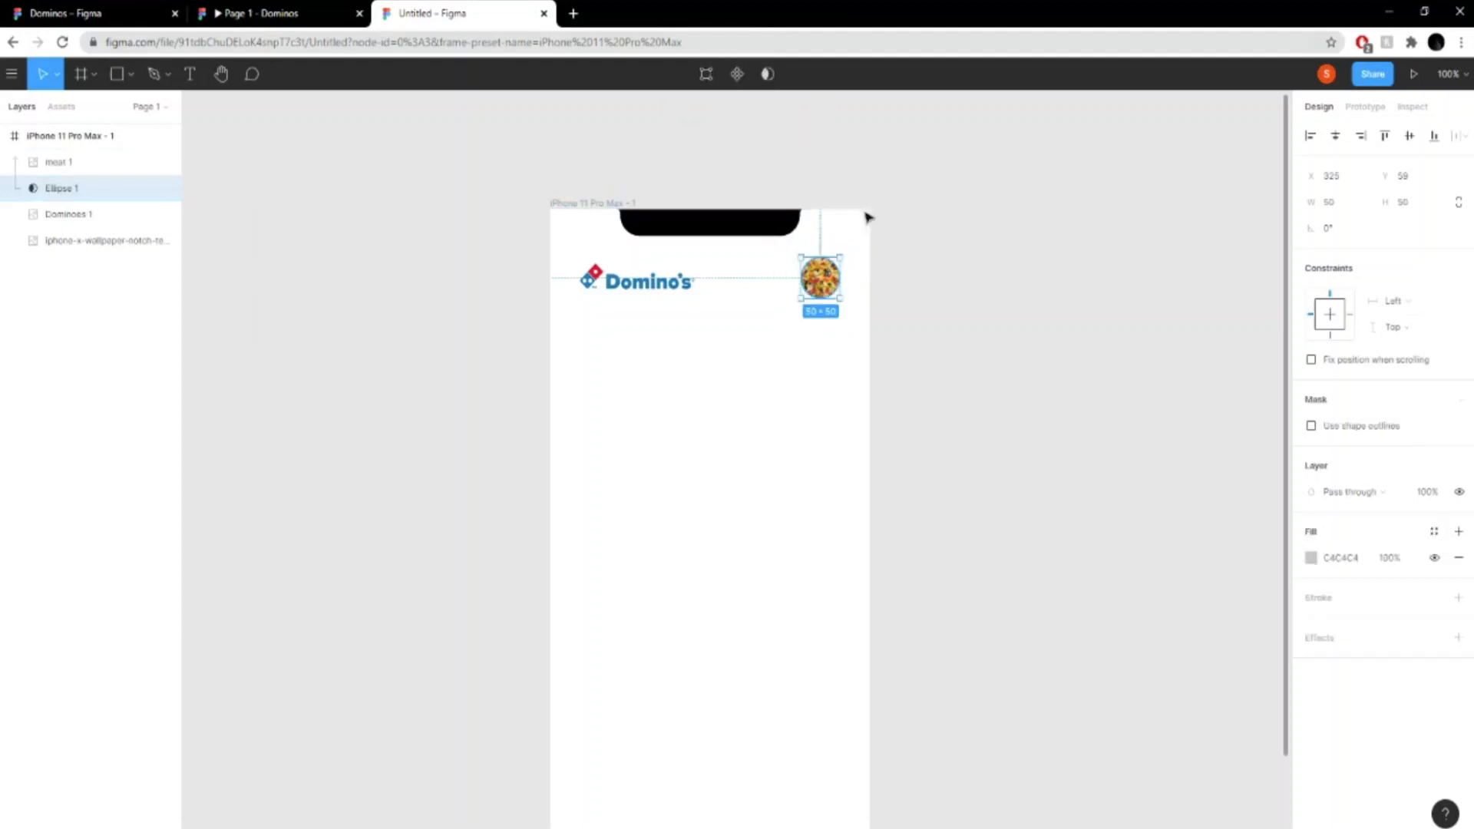
left_click(901, 263)
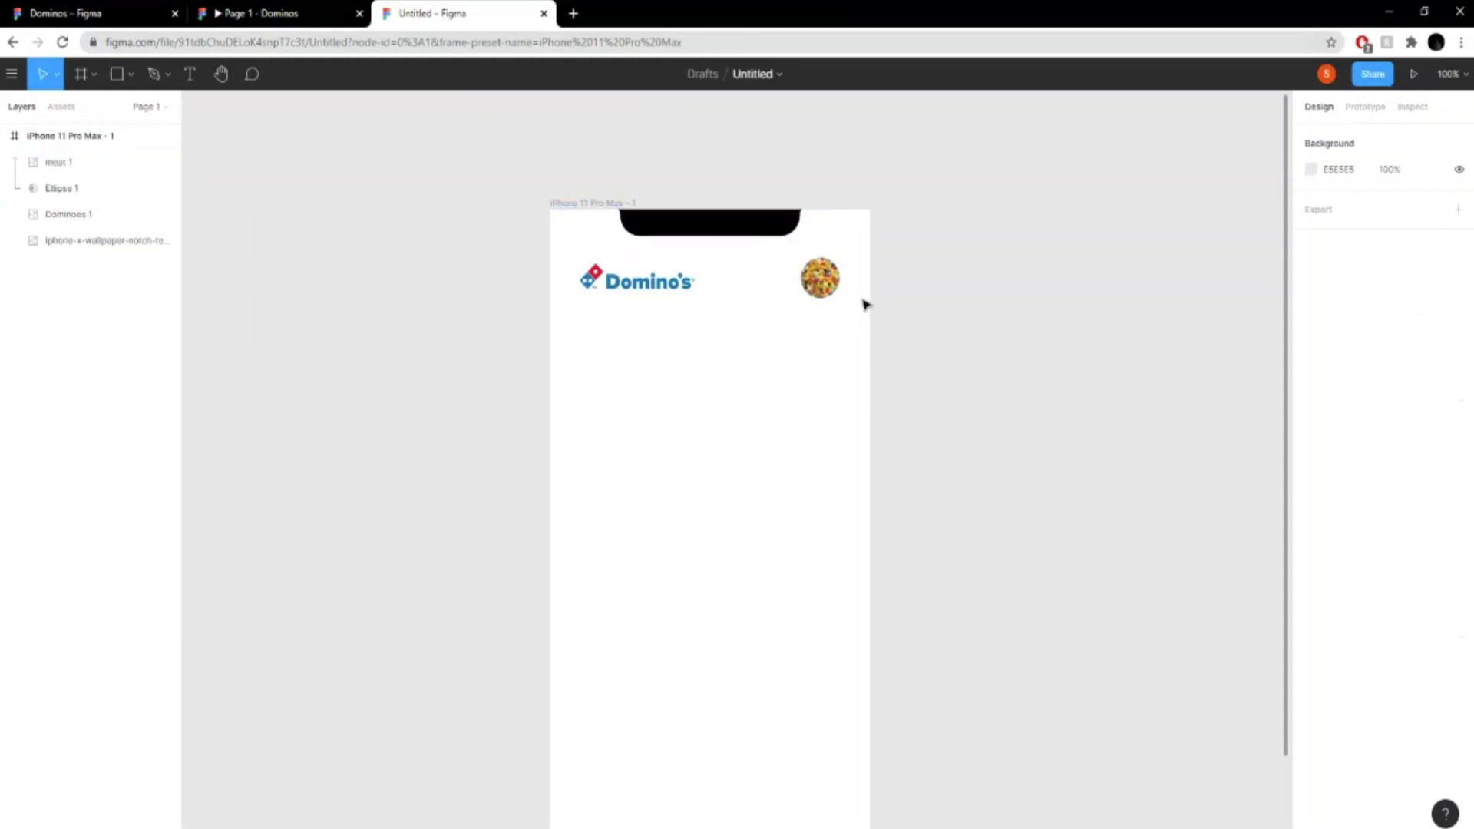
left_click_drag(859, 300, 850, 291)
left_click(909, 295)
- Check the finished prototype, draw a rectangle about 144 wide below the Domino's logo, and move its layer beneath the circular mask
left_click(299, 8)
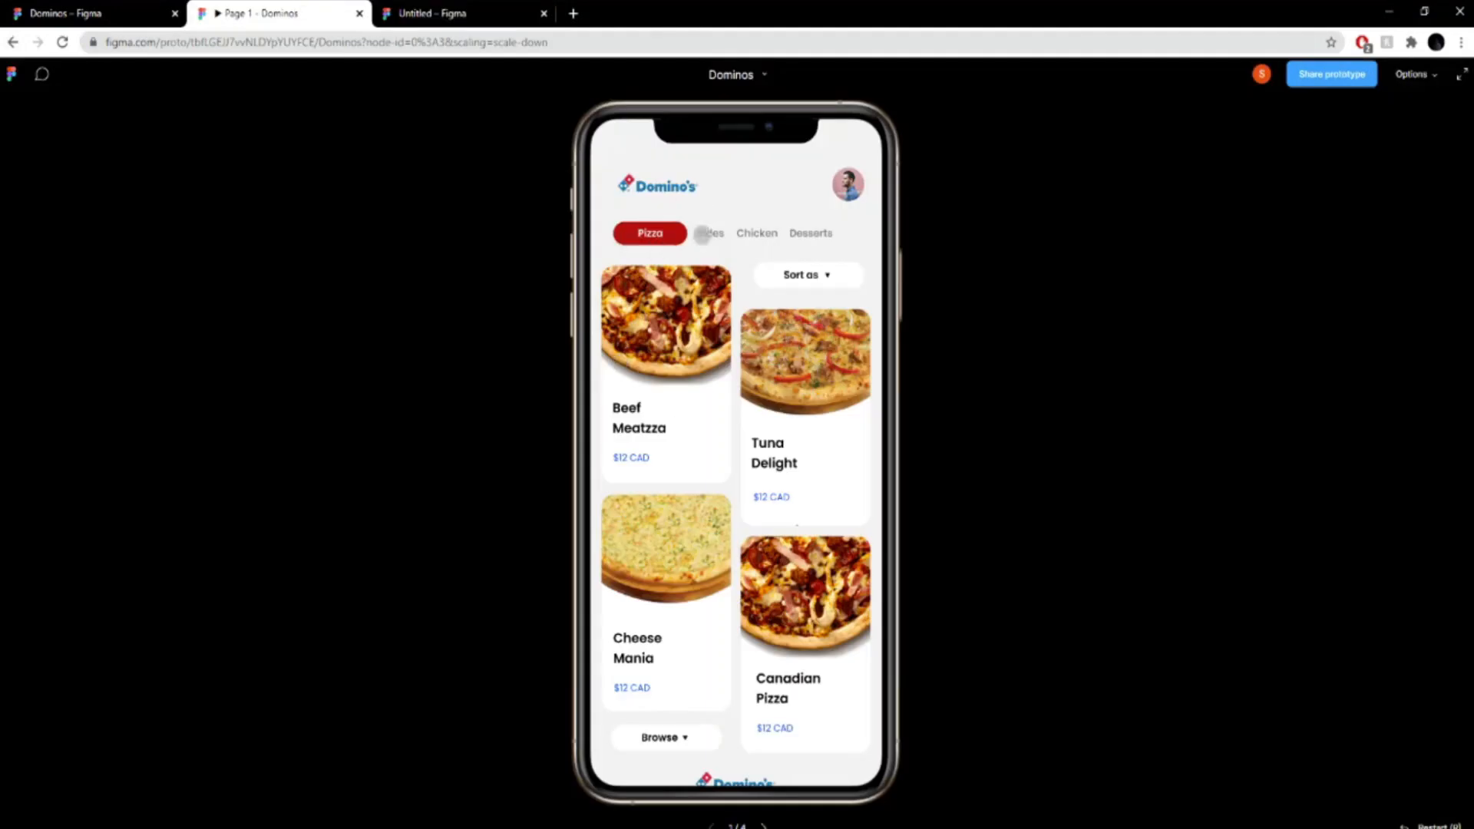
left_click(460, 13)
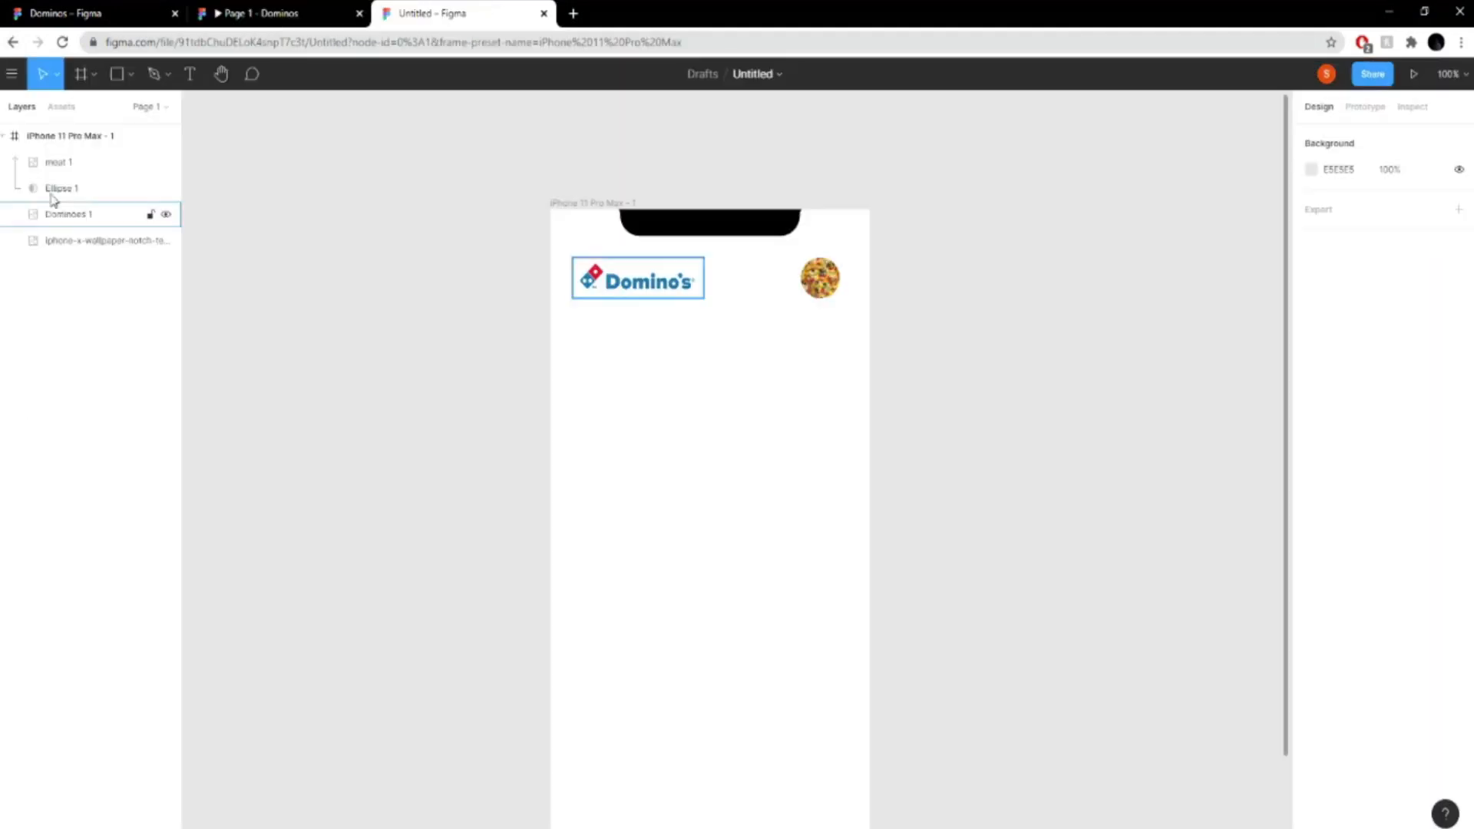
left_click(131, 74)
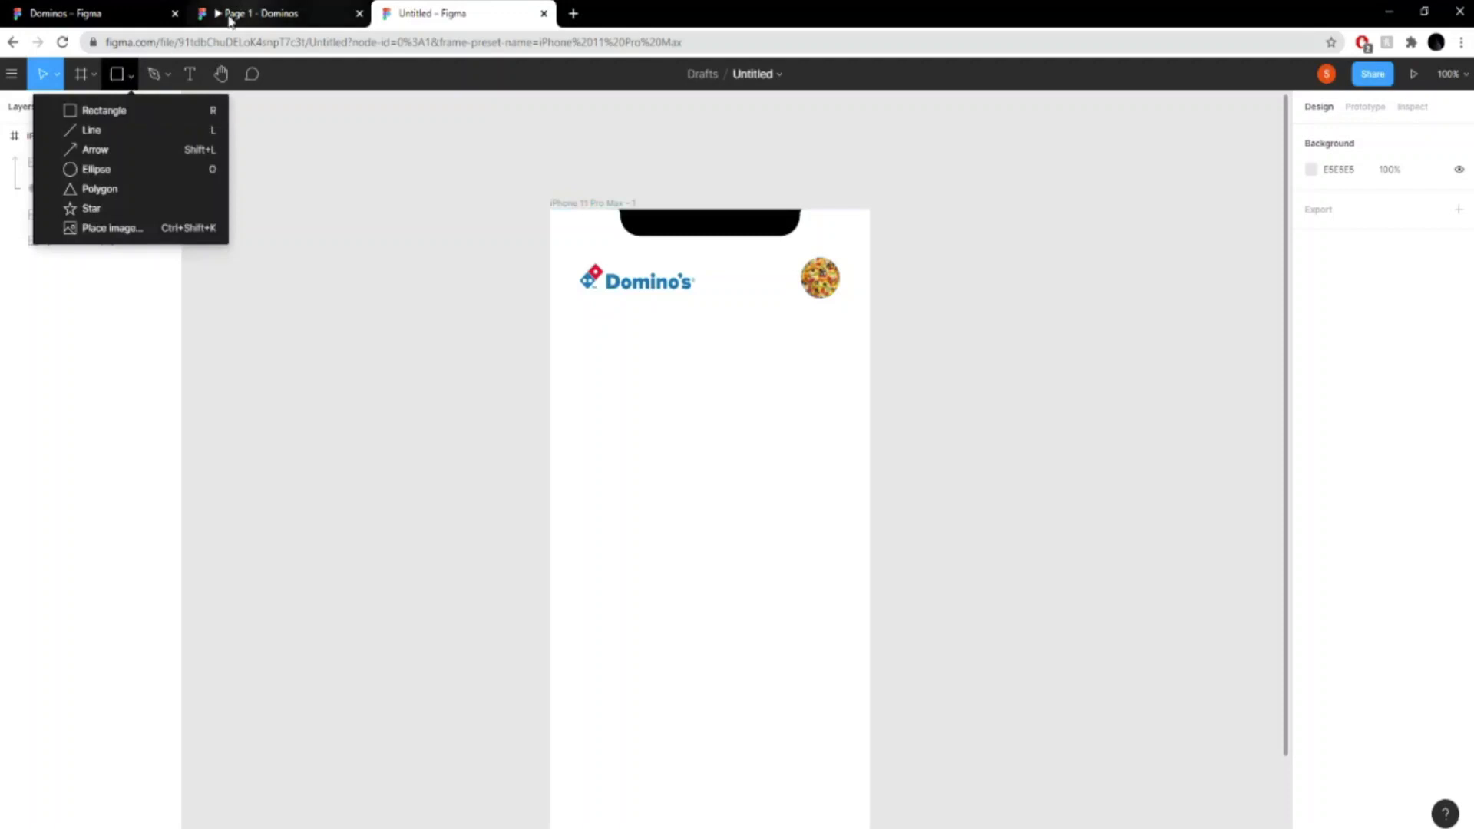
left_click(161, 110)
left_click_drag(553, 307, 657, 338)
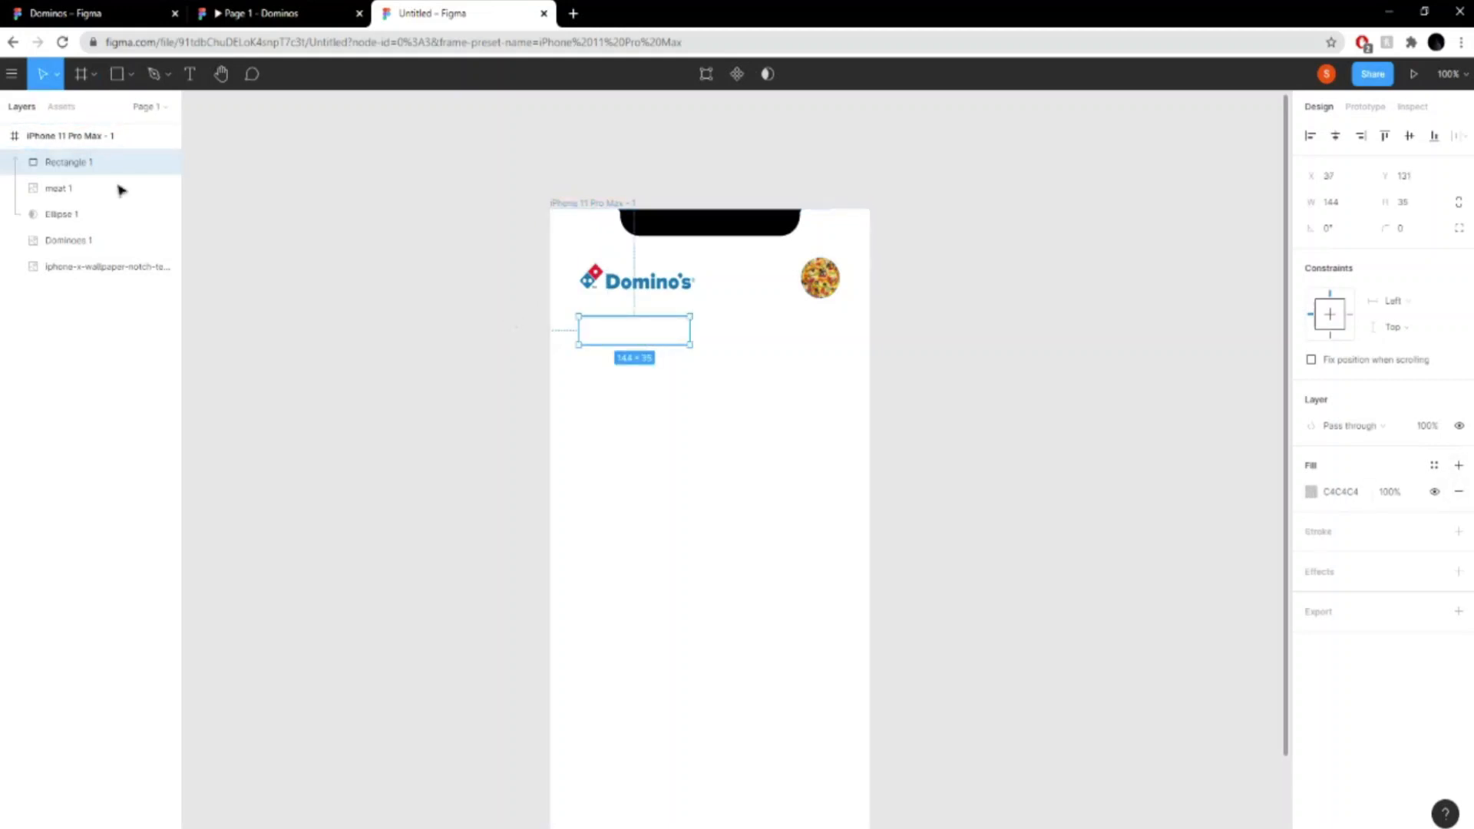
left_click_drag(92, 163, 95, 230)
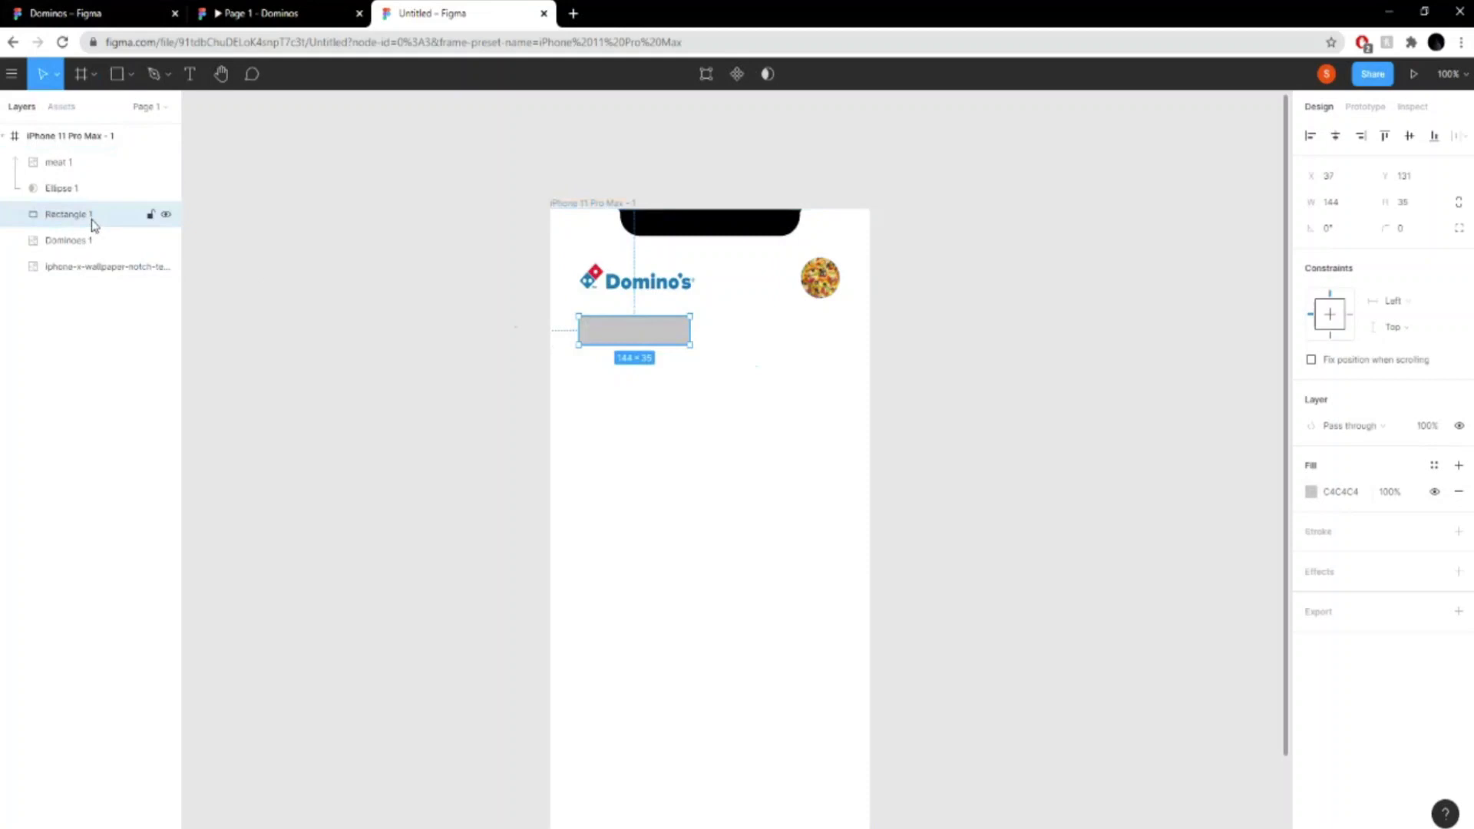
- Move the rectangle up just under the Domino's logo and round its corners with a radius of 25
mouse_move(671, 343)
left_mouse_down()
mouse_move(680, 336)
mouse_move(665, 332)
left_mouse_up()
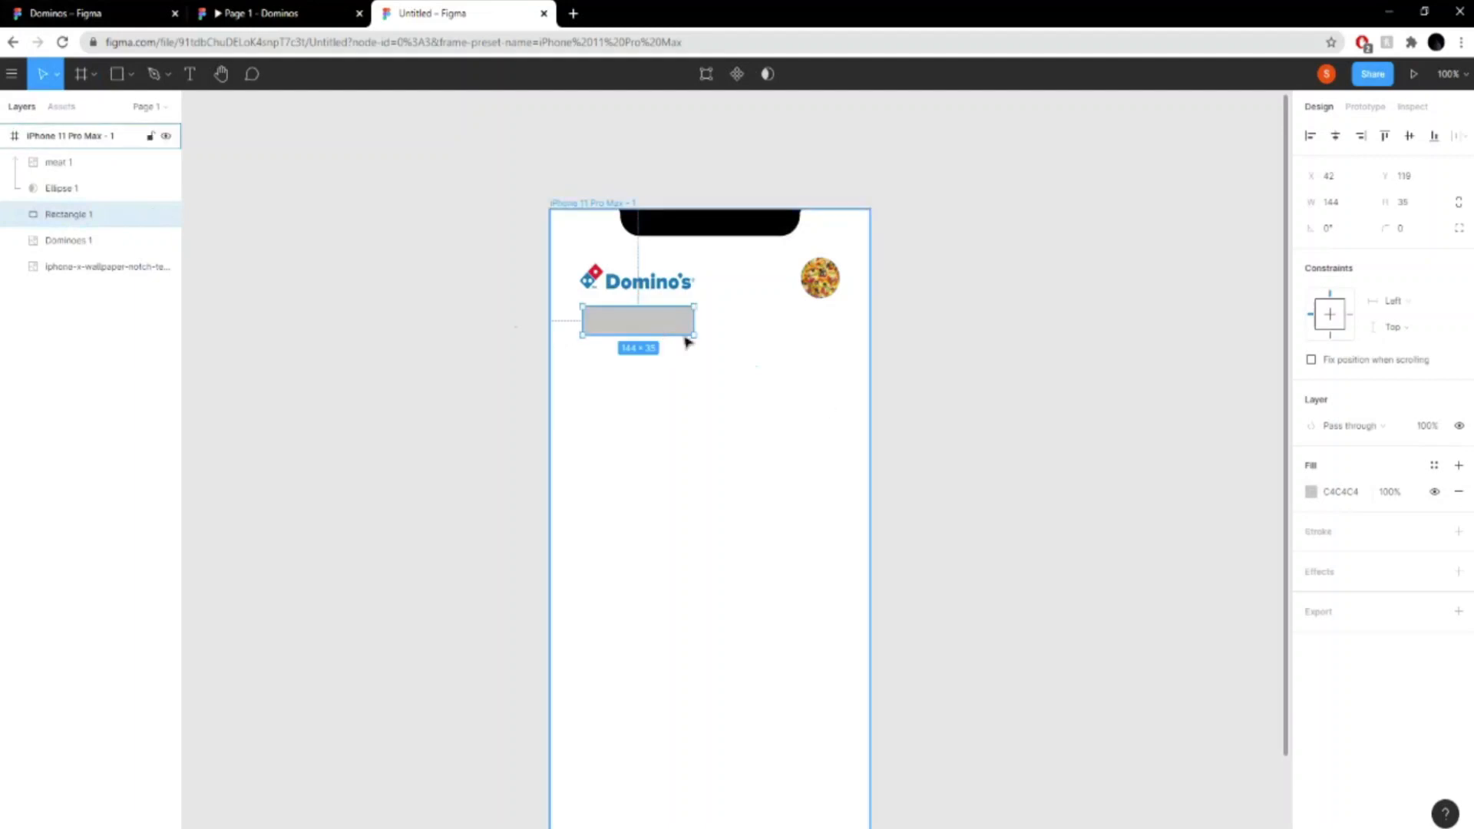
left_click(1418, 234)
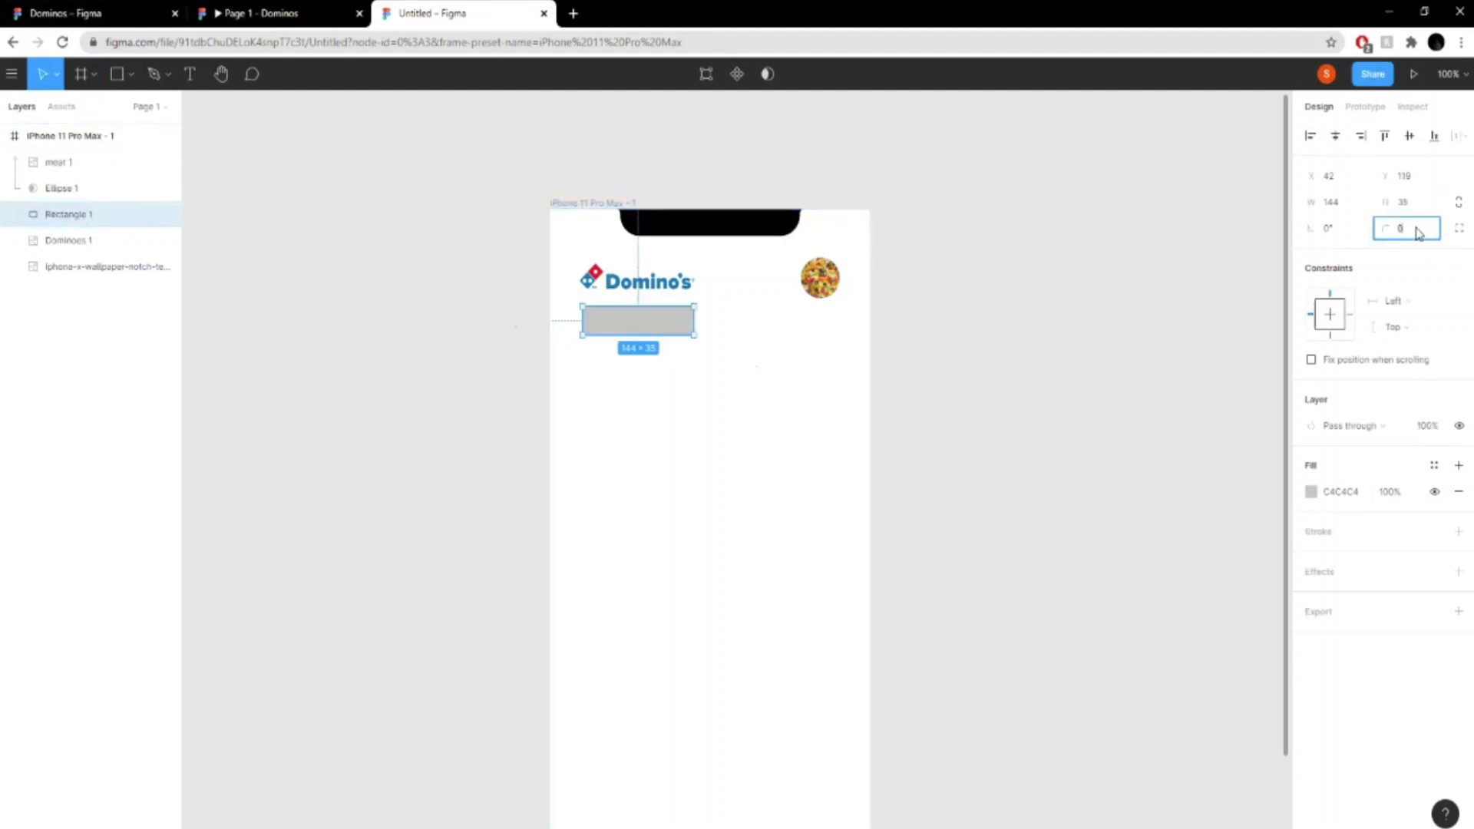
key("Return")
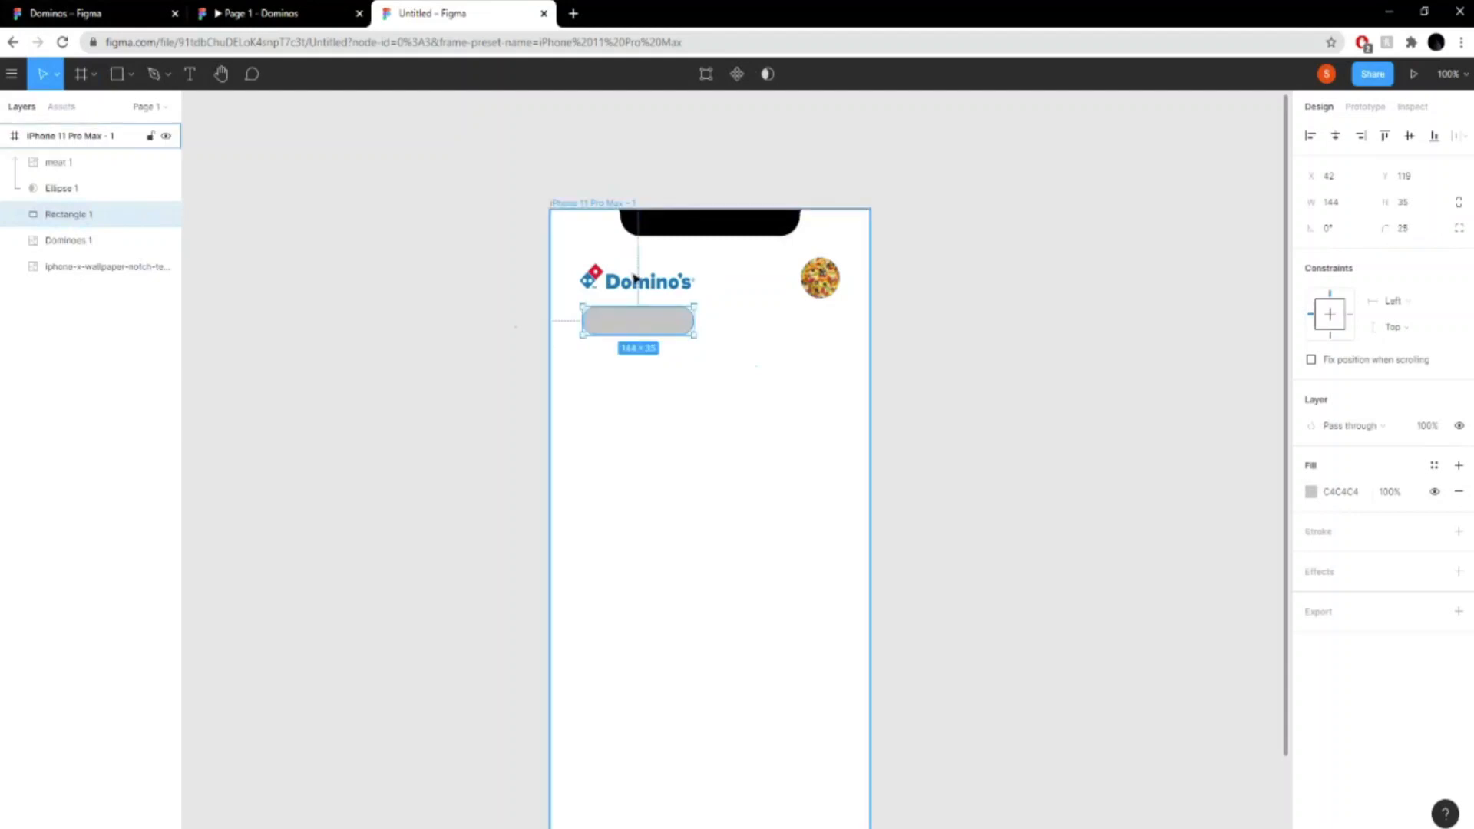
- Compare the rounded rectangle with the finished prototype and shrink it to about 116 × 34
mouse_move(691, 306)
left_mouse_down()
mouse_move(668, 309)
mouse_move(687, 306)
mouse_move(688, 323)
mouse_move(667, 304)
left_mouse_up()
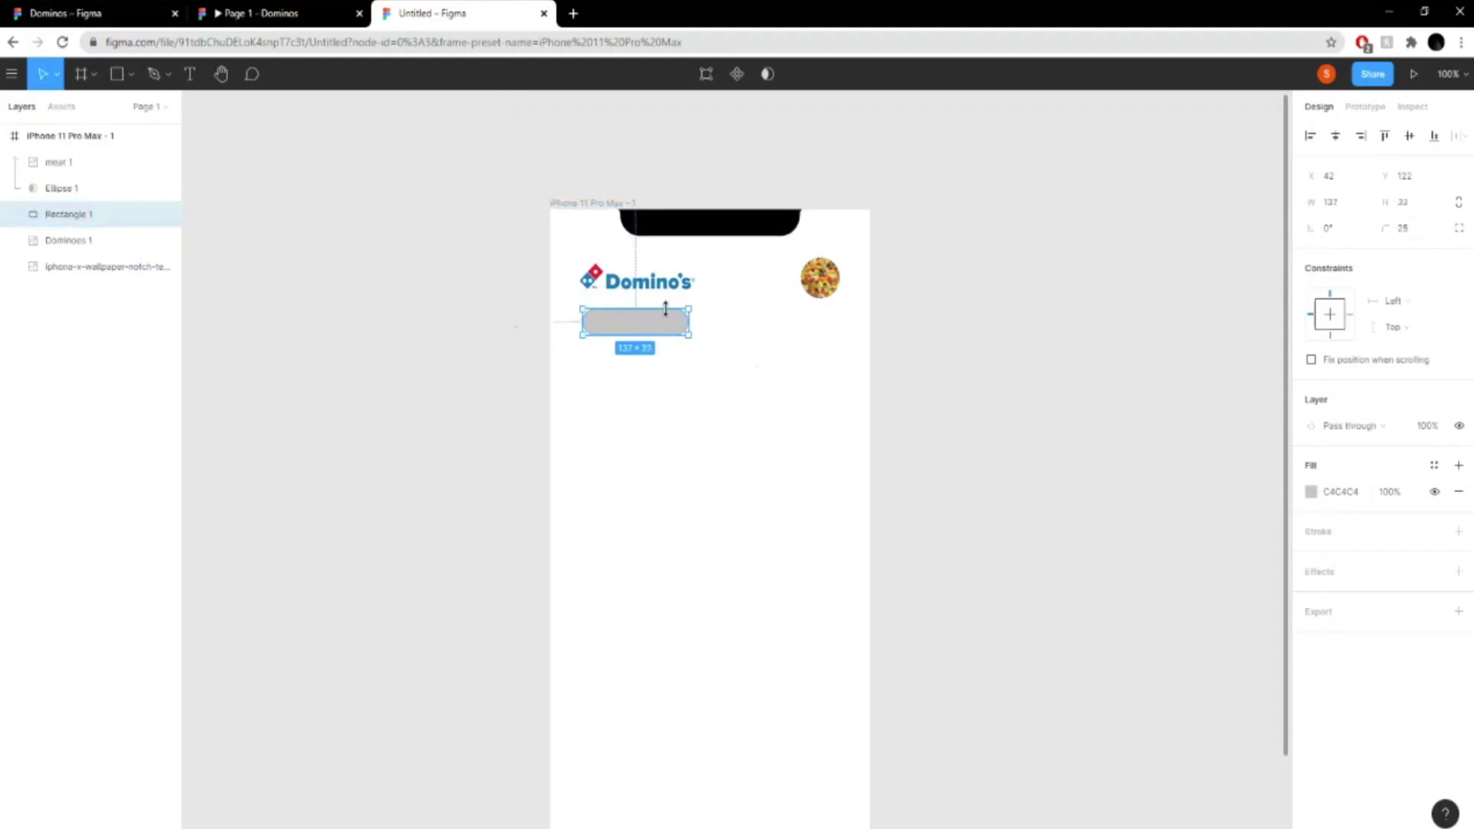
left_click(254, 13)
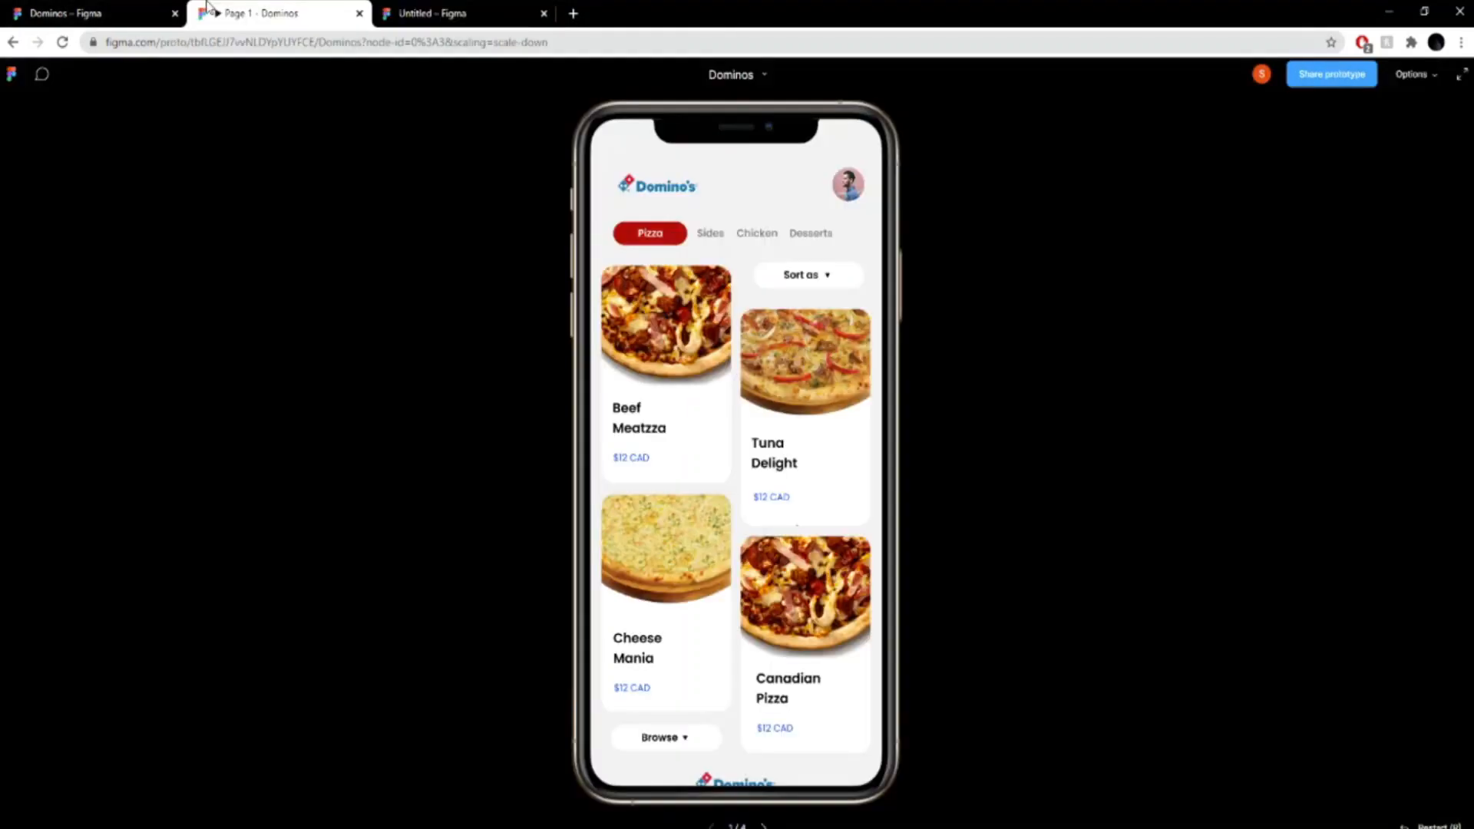
left_click(463, 10)
left_click_drag(690, 328, 638, 335)
double_click(641, 331)
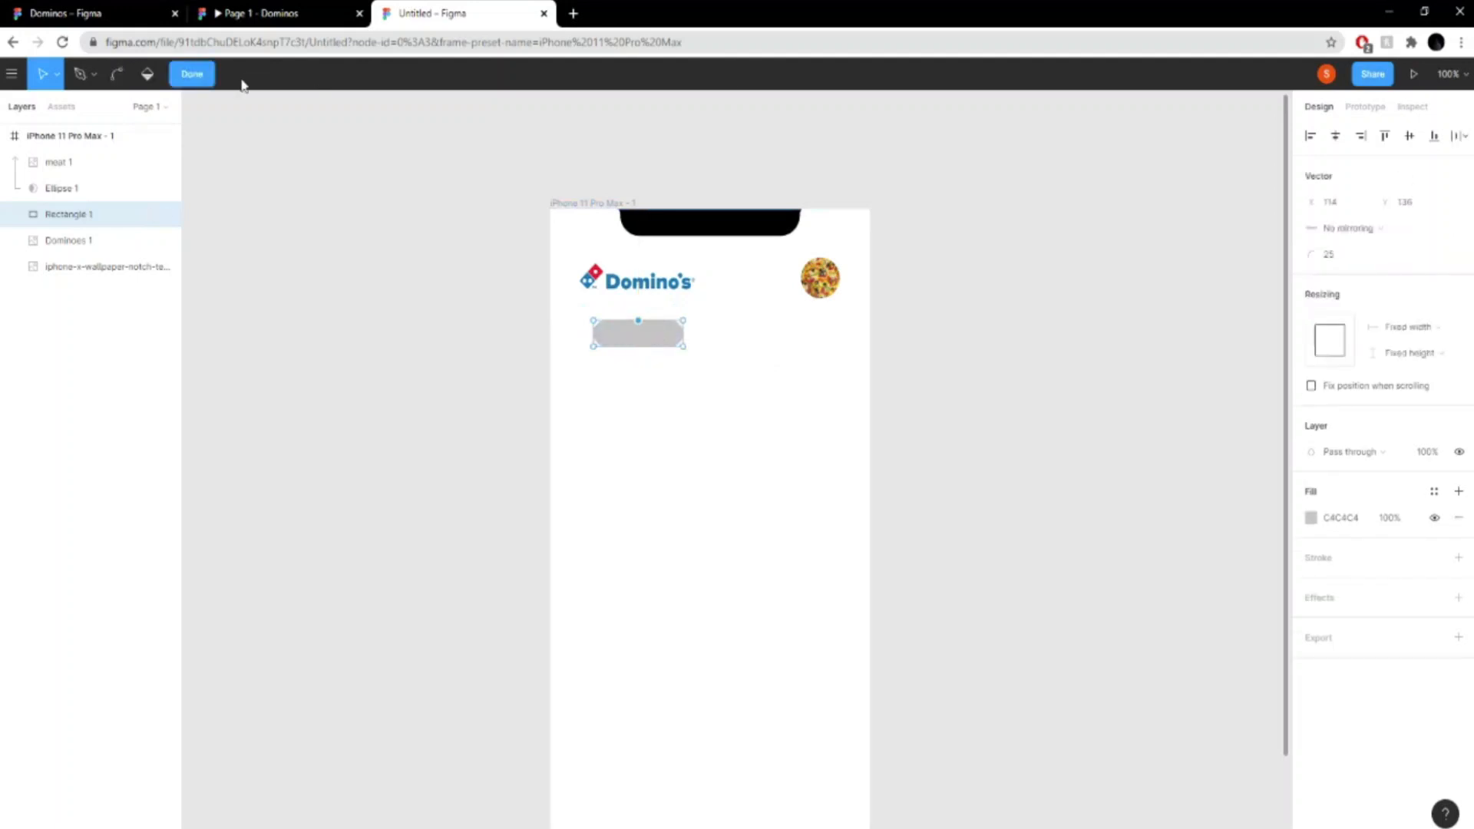
left_click(199, 77)
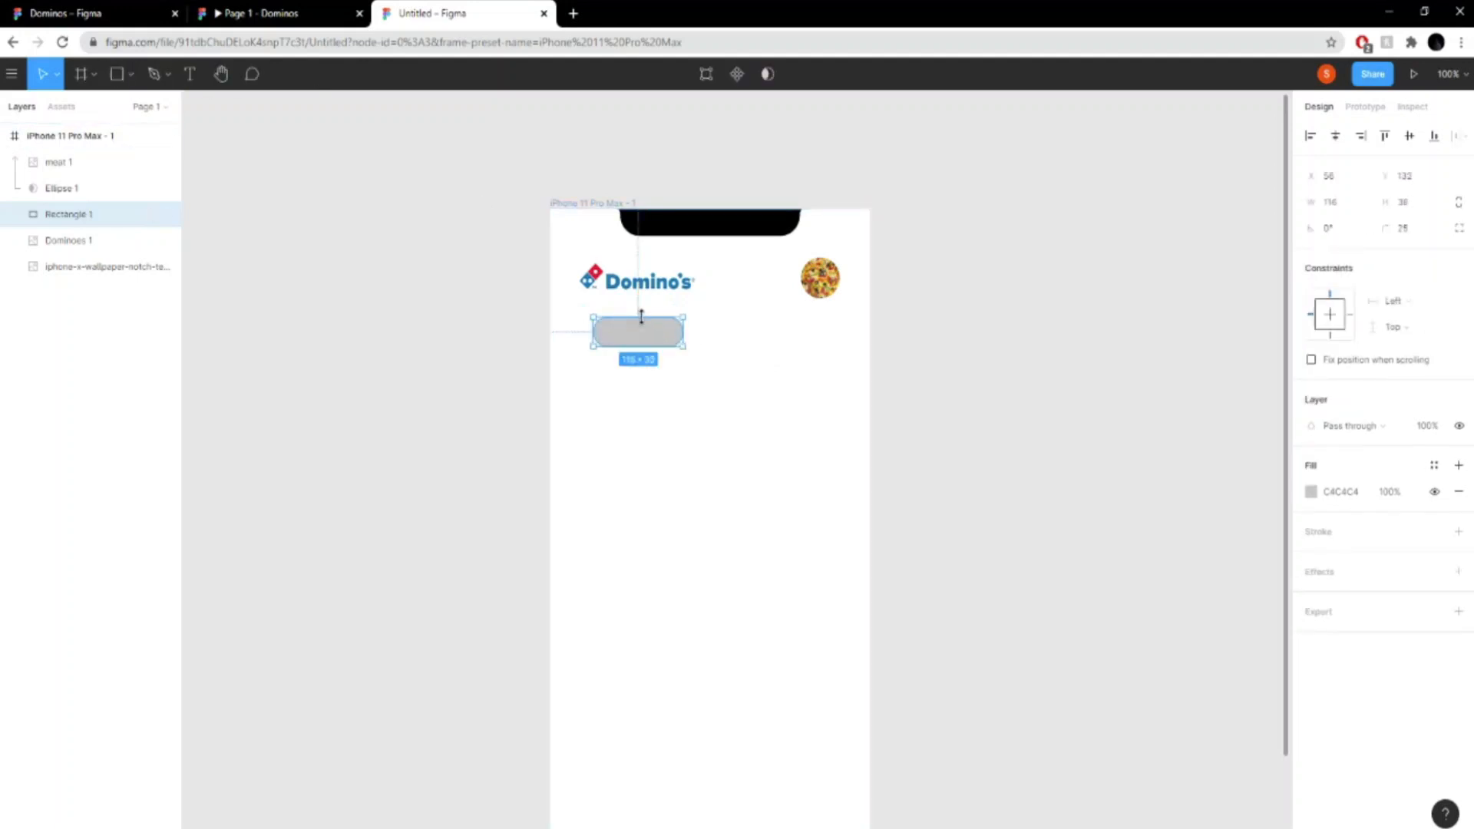
- Fill the rounded rectangle with the red colour C21010
left_click(1310, 491)
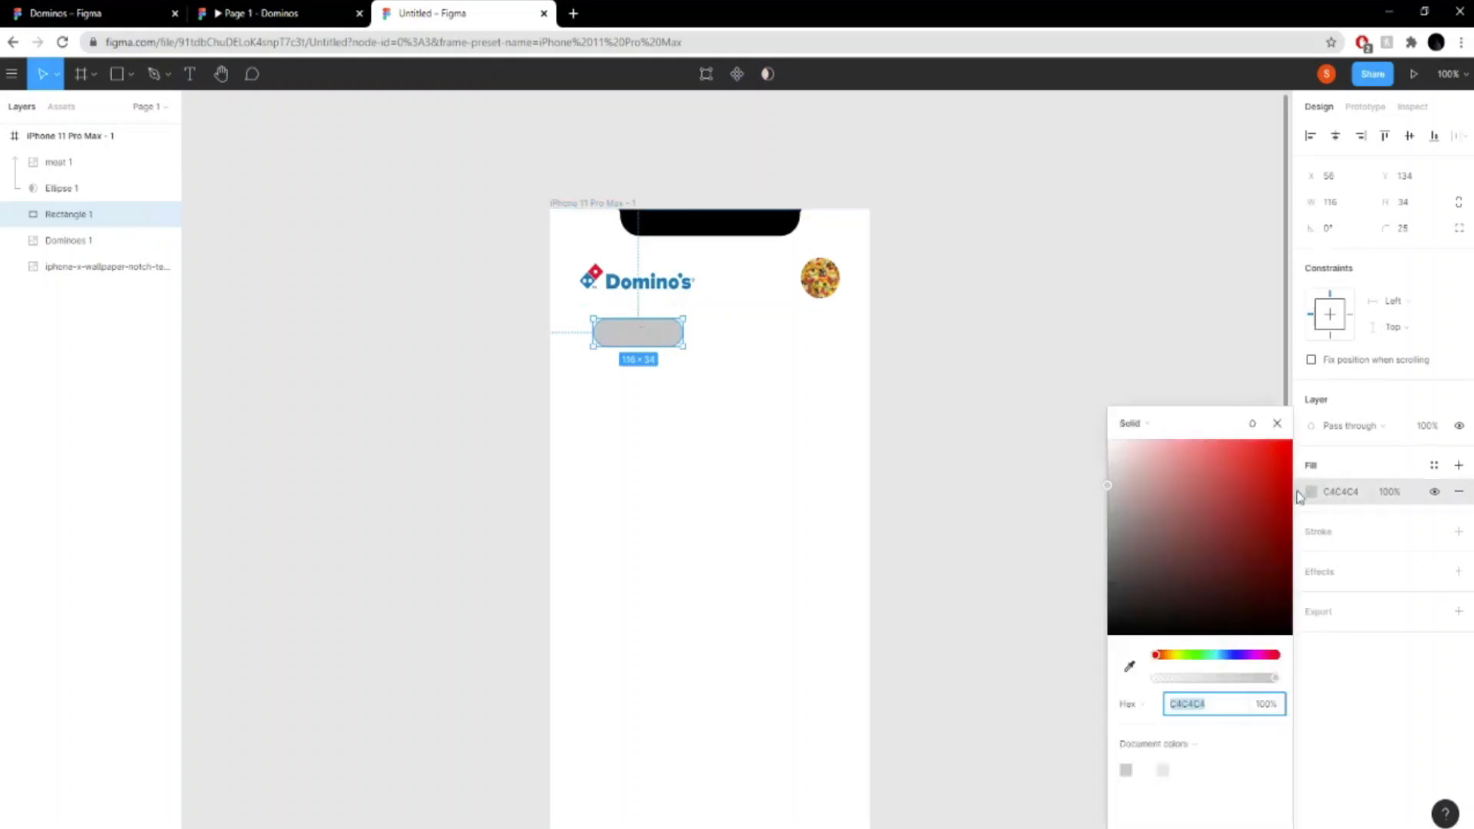
left_click(1243, 477)
left_click_drag(1244, 476, 1281, 479)
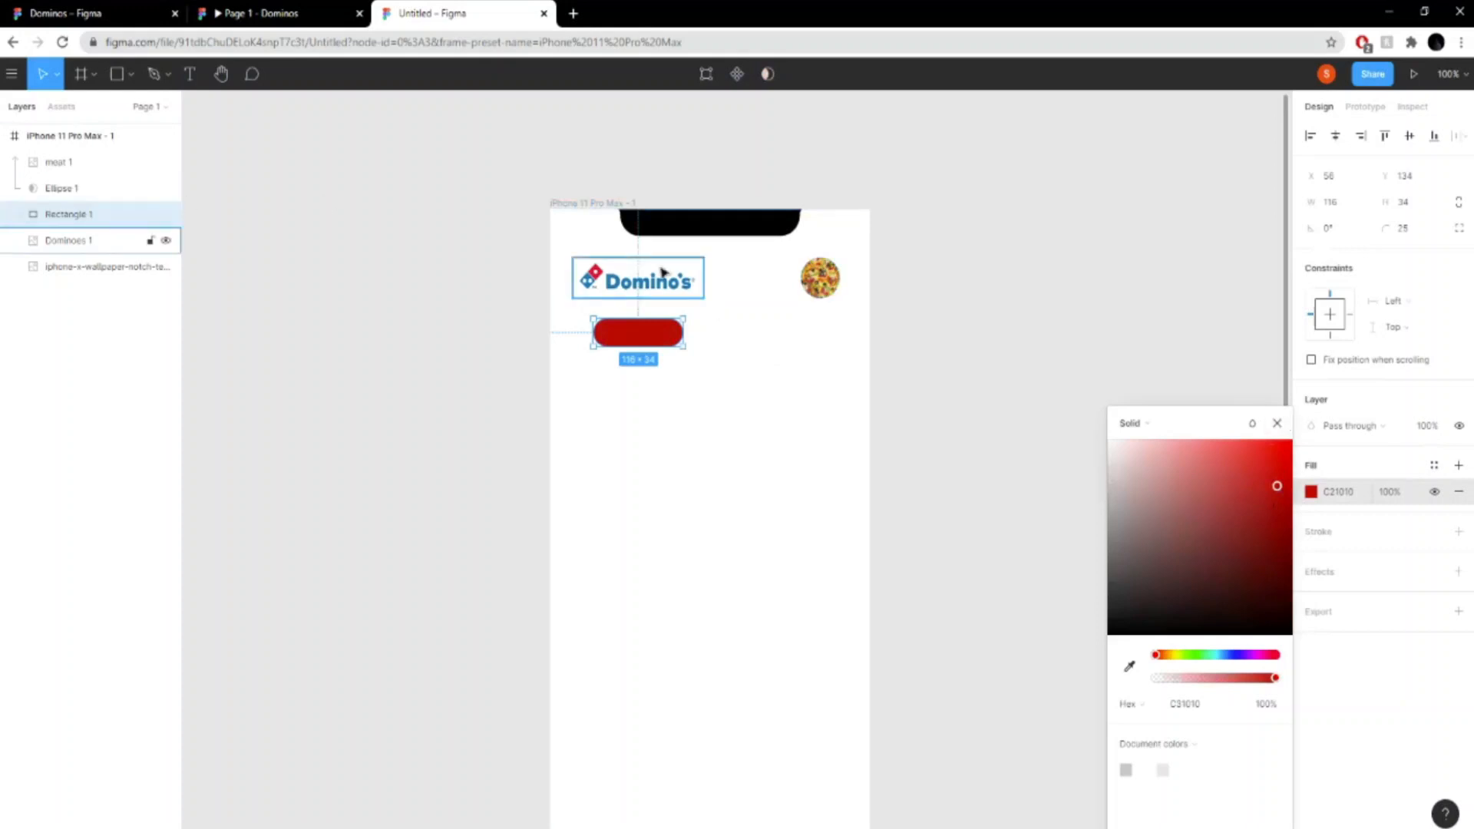
- Move the red pill to line up with the left side of the Domino's logo and make it slightly narrower
right_click(777, 304)
mouse_move(813, 306)
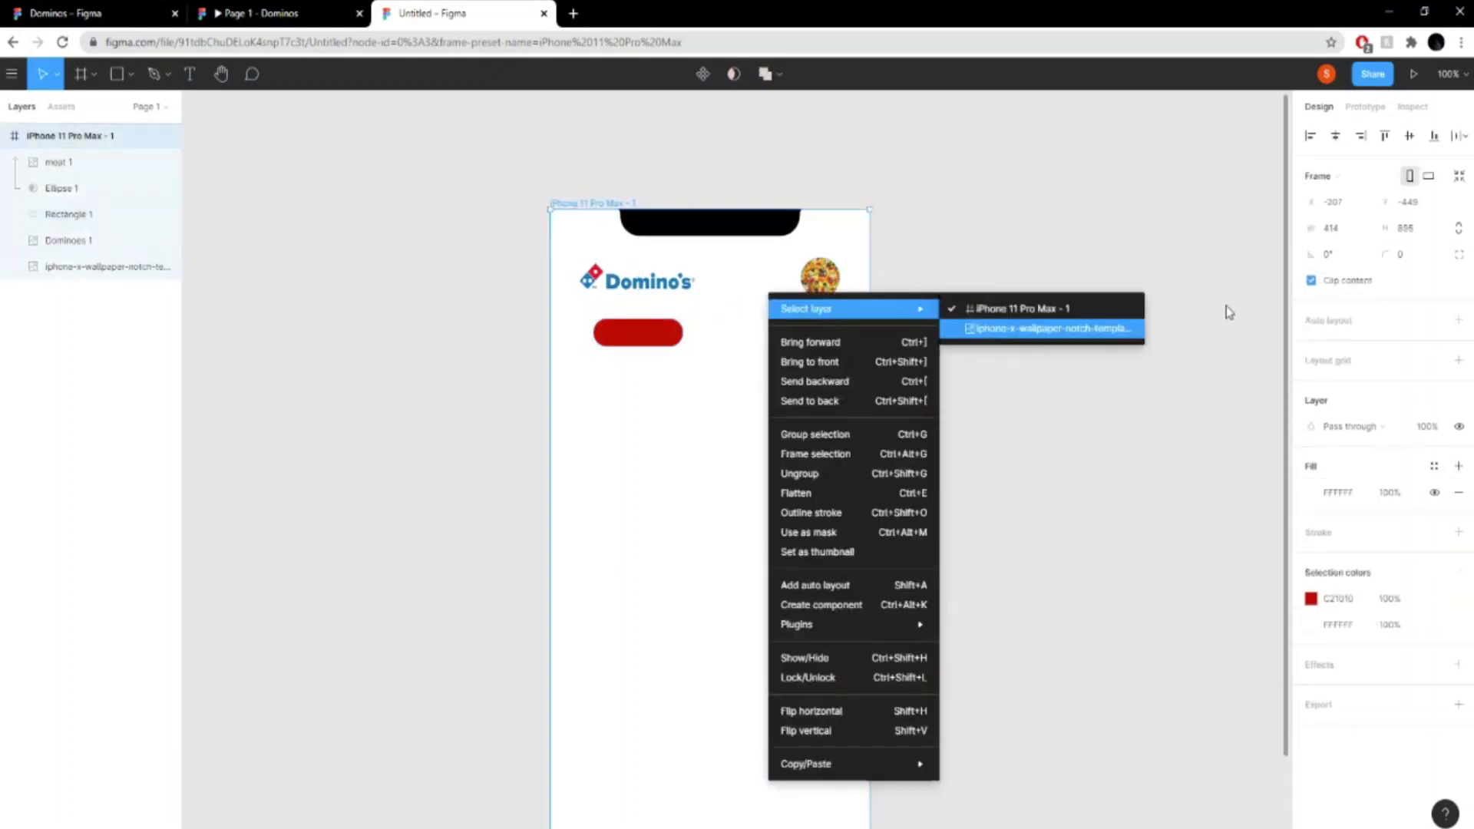
left_click(998, 306)
mouse_move(639, 343)
left_mouse_down()
mouse_move(626, 332)
mouse_move(659, 331)
left_mouse_up()
left_click(1050, 382)
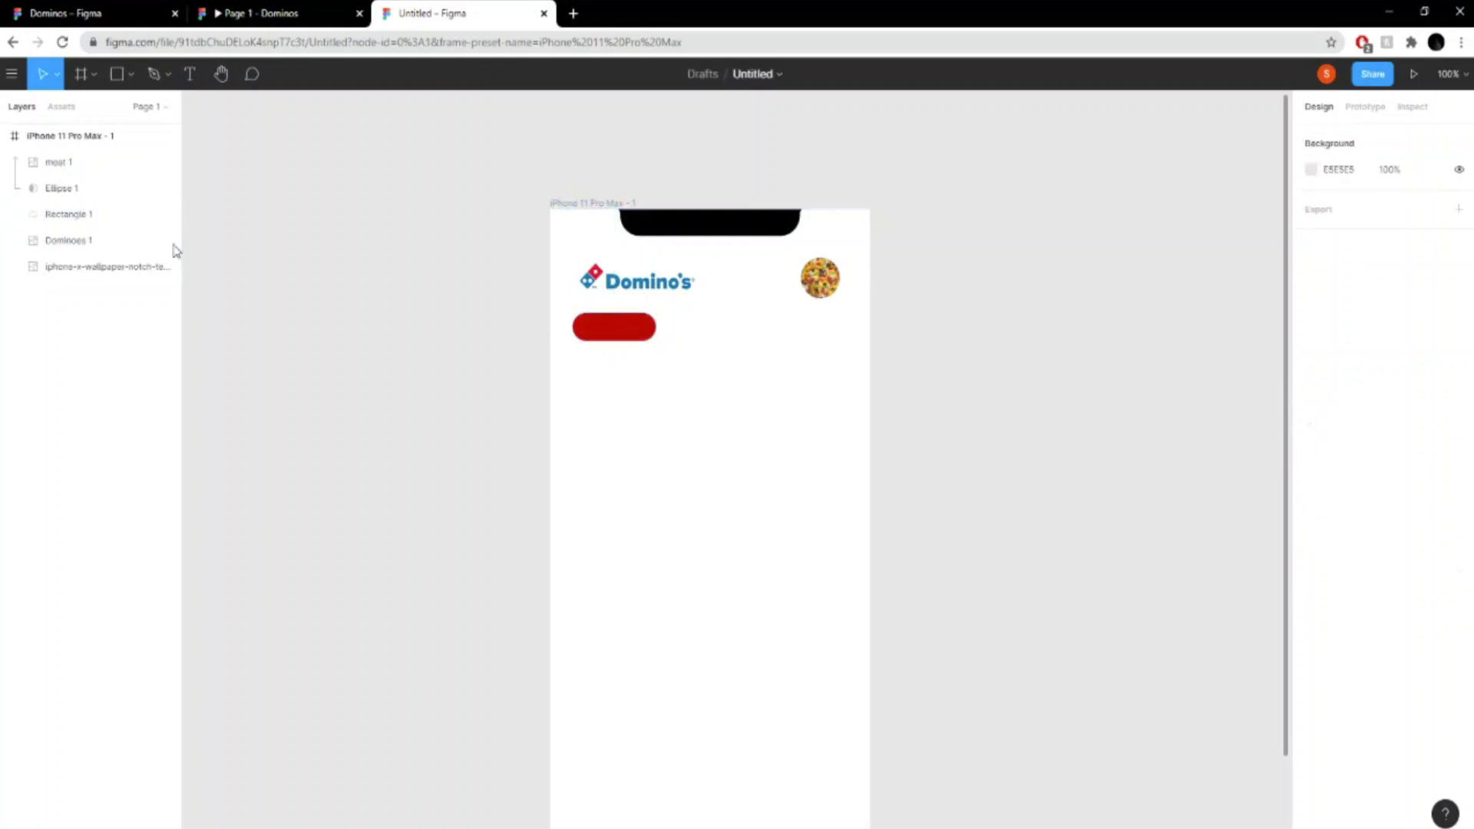
- Add a text layer reading "Pizzas" in the empty area below the red pill, checking the category labels in the finished prototype
left_click(189, 74)
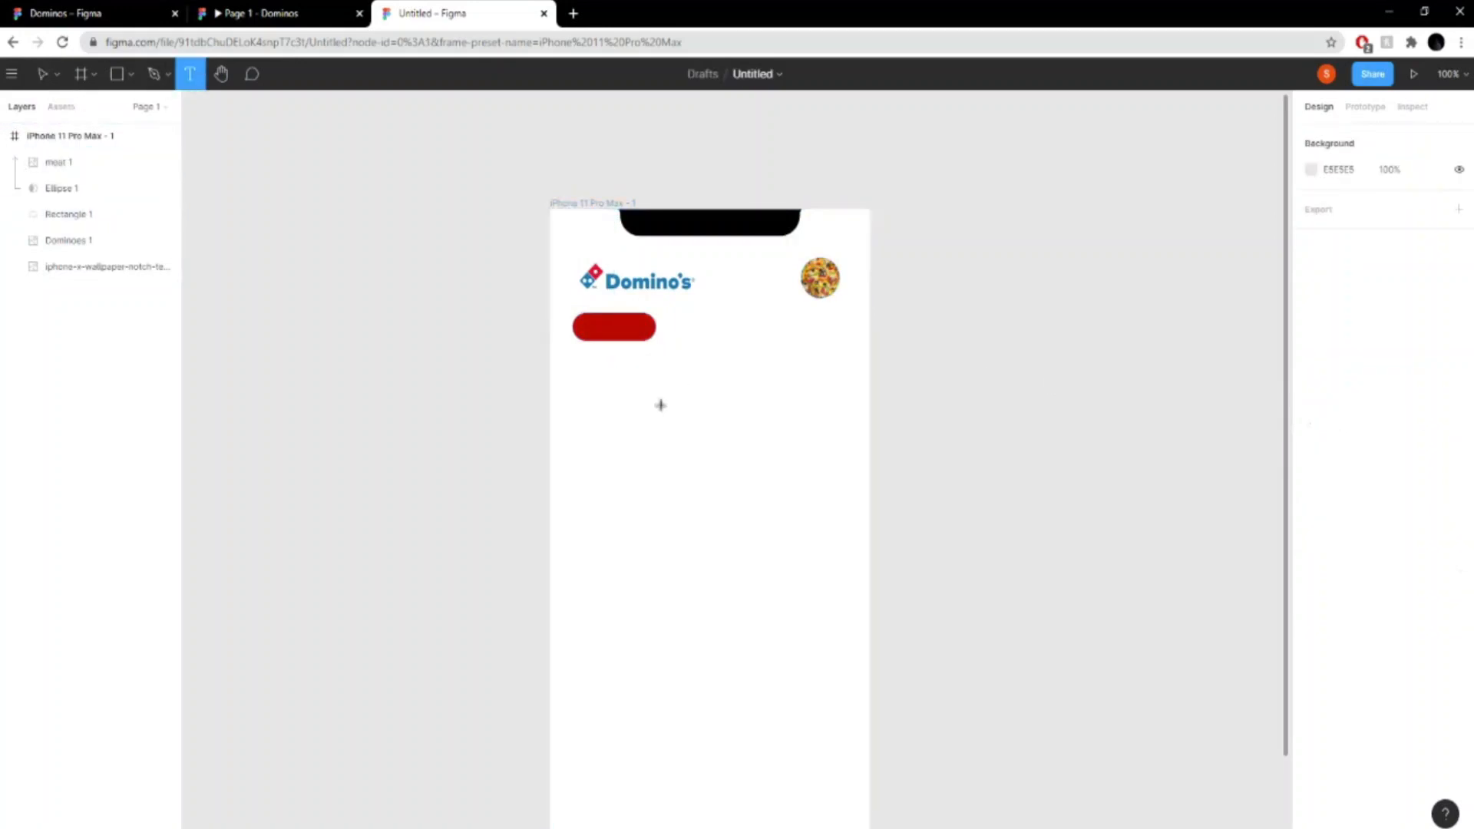
left_click(648, 414)
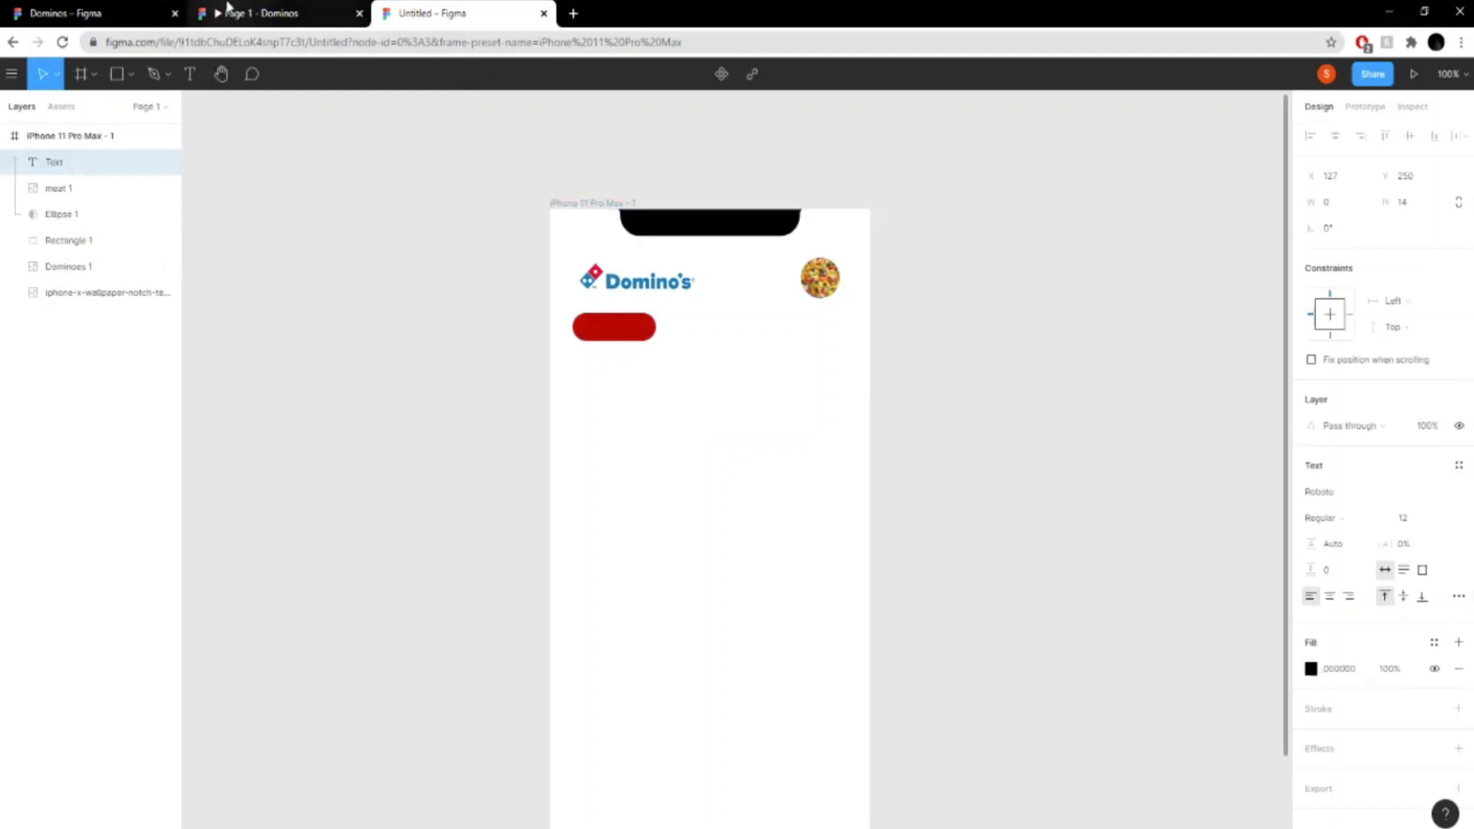
left_click(253, 13)
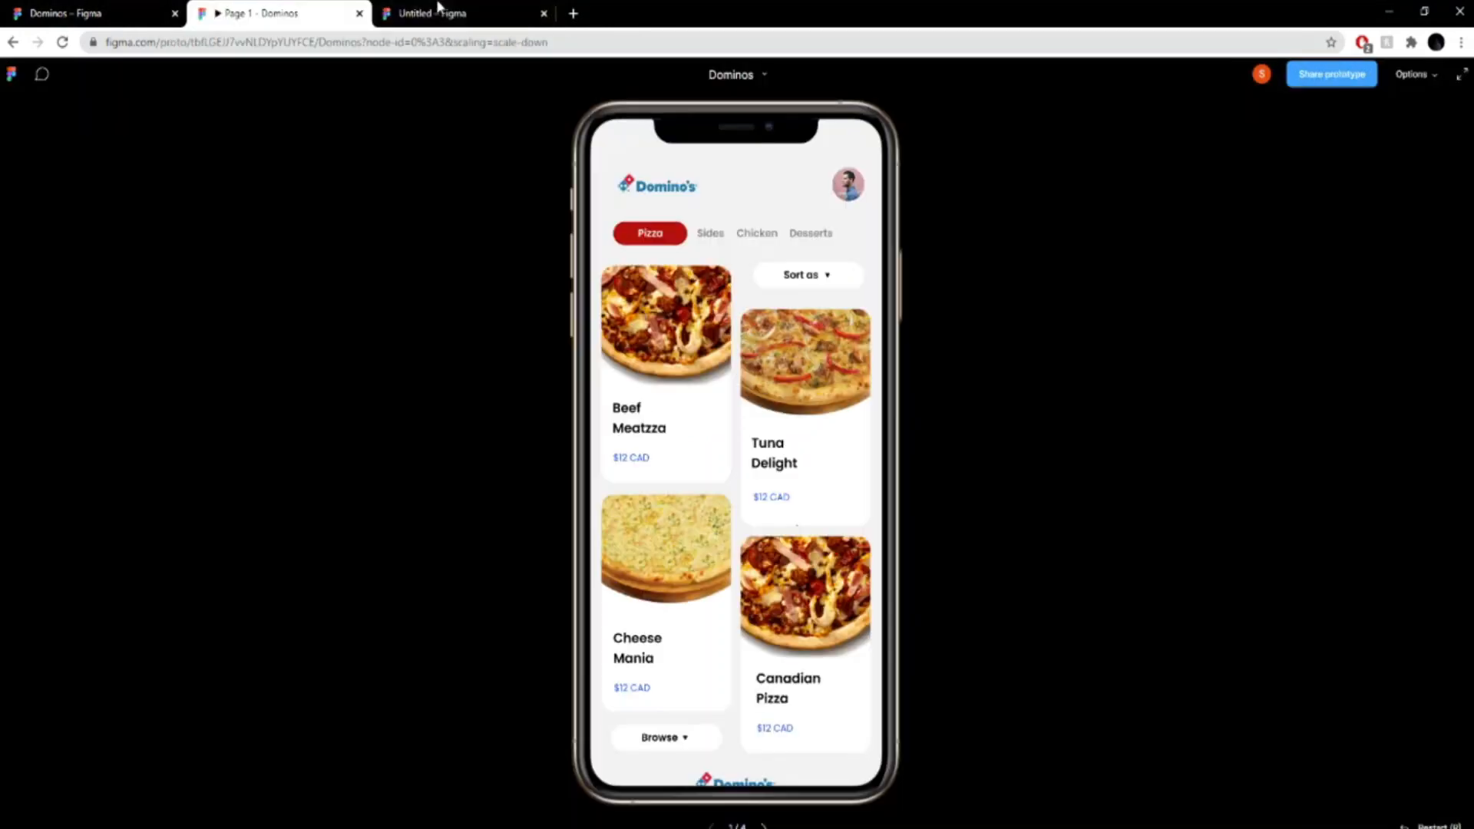
left_click(455, 7)
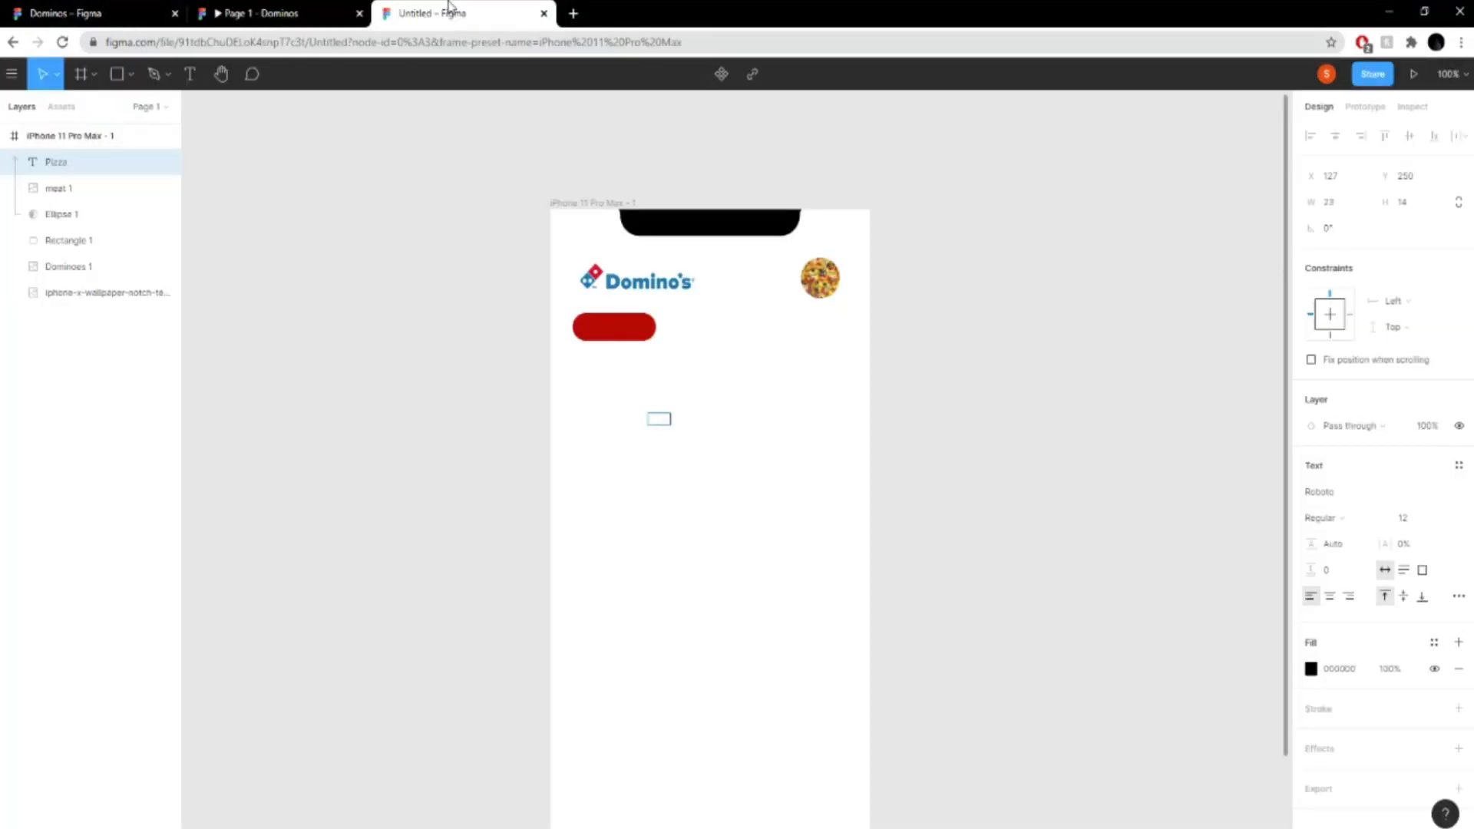
type("s")
key("ctrl+a")
- Move the "Pizzas" text layer below the circular mask and give the text the grey fill 826D6D
left_click(1312, 670)
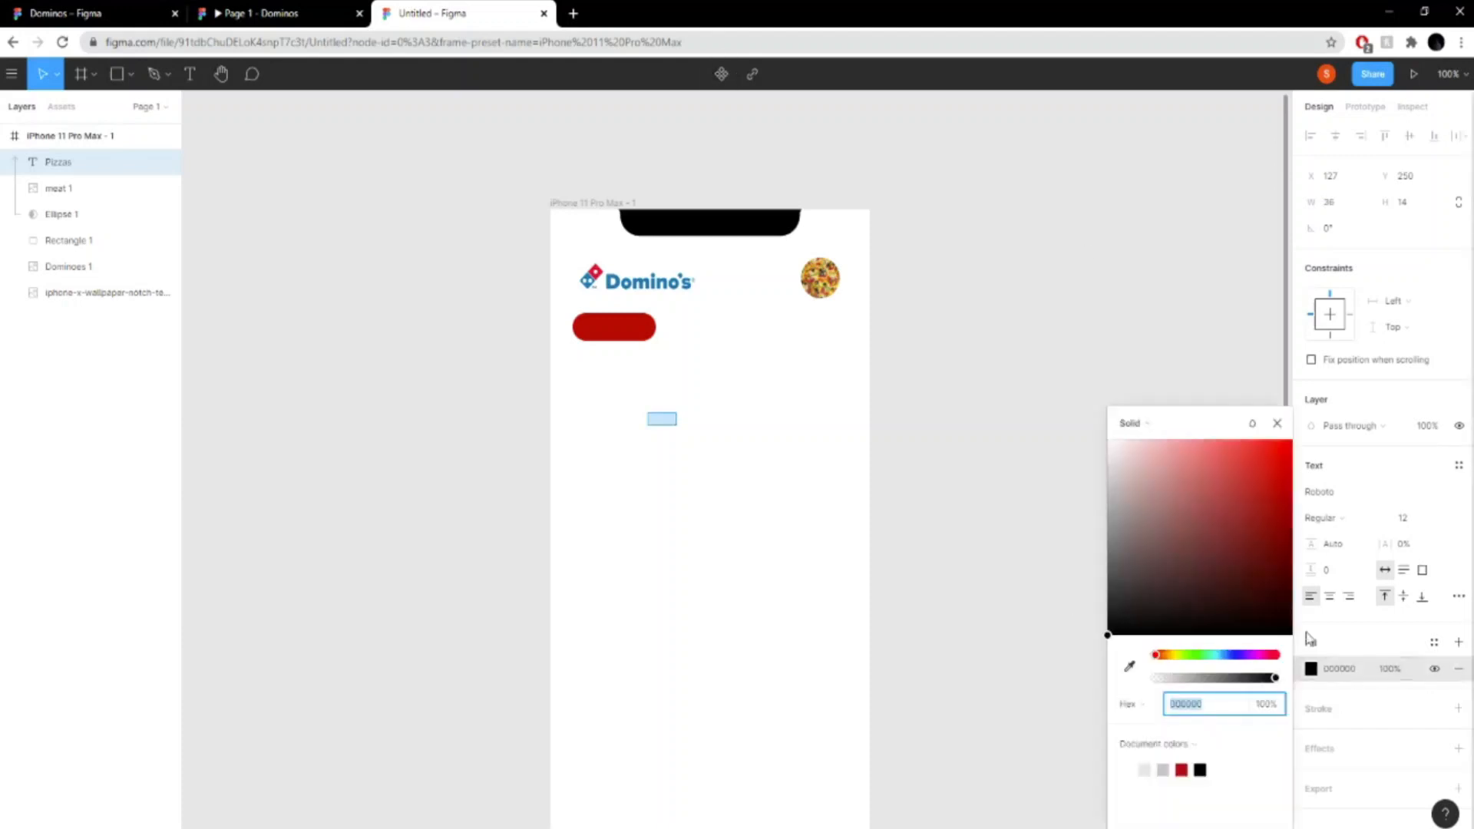
left_click_drag(1191, 512, 1076, 409)
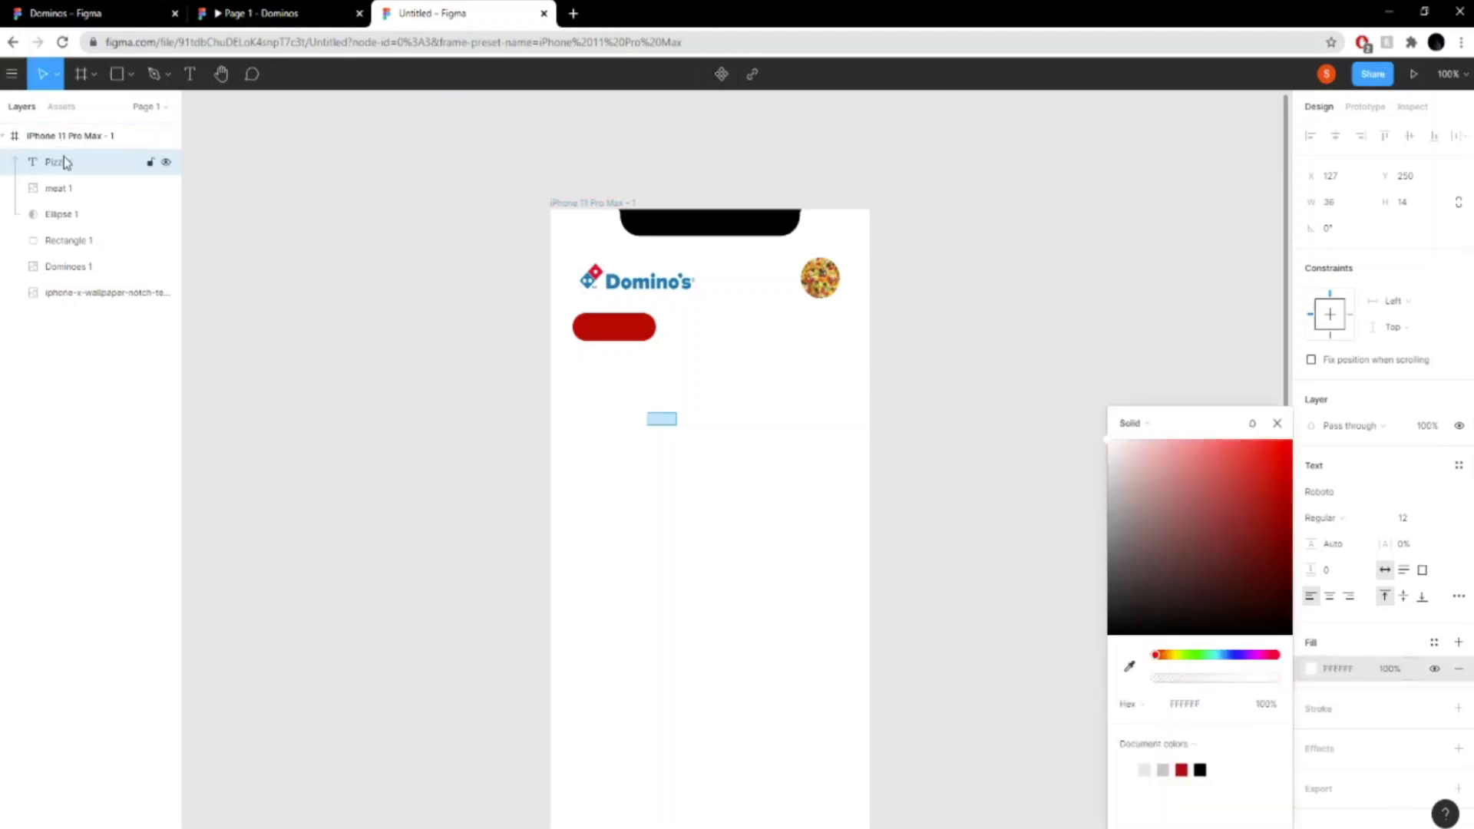
mouse_move(1110, 618)
left_mouse_down()
mouse_move(1115, 596)
mouse_move(1109, 619)
left_mouse_up()
left_click_drag(105, 175, 95, 232)
left_click_drag(1189, 539, 1137, 535)
left_click(668, 419)
left_click(693, 420)
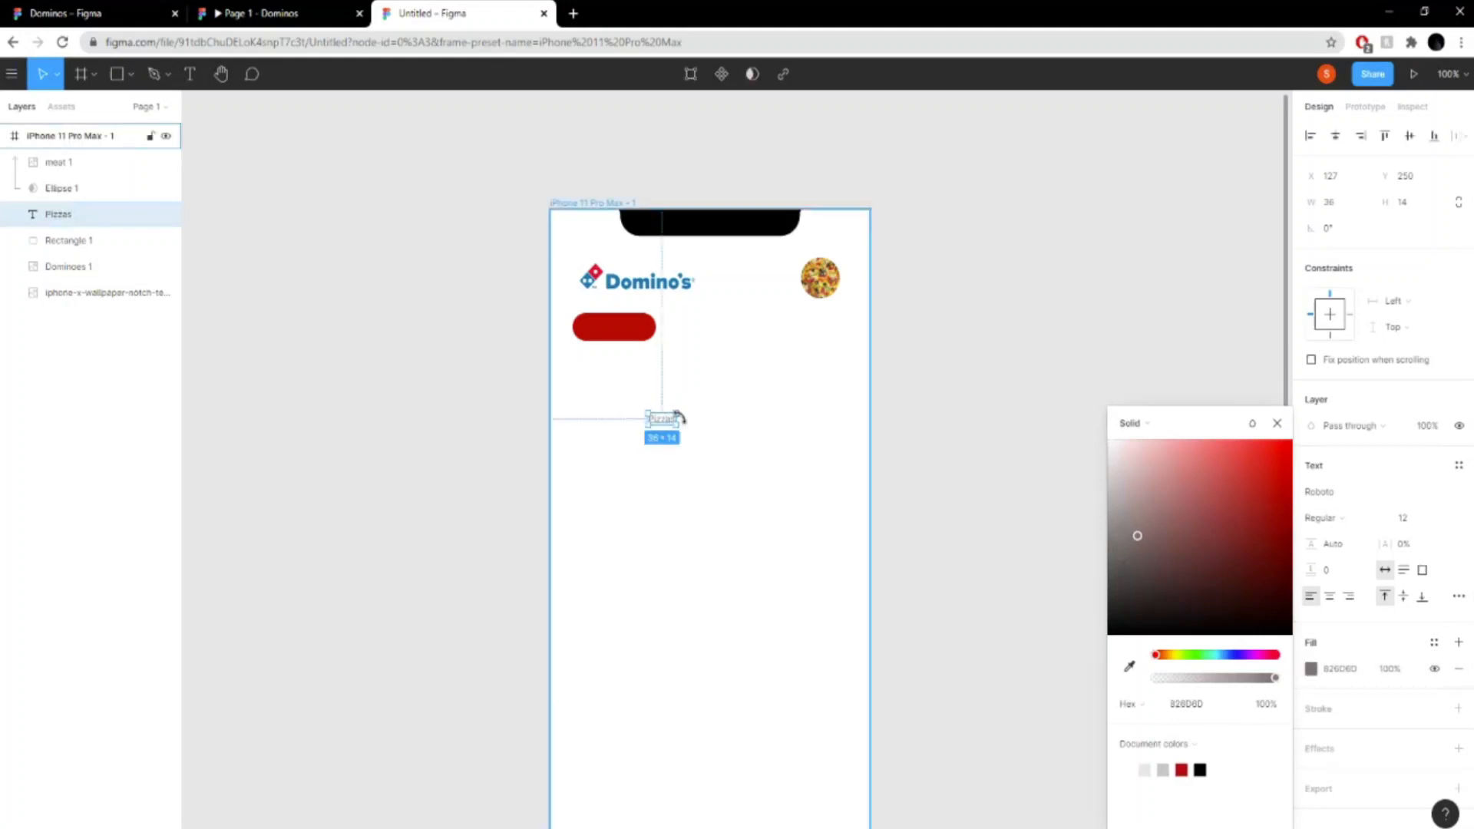
- Centre the "Pizzas" text on the red pill and set its font to Poppins
left_click_drag(664, 423, 617, 332)
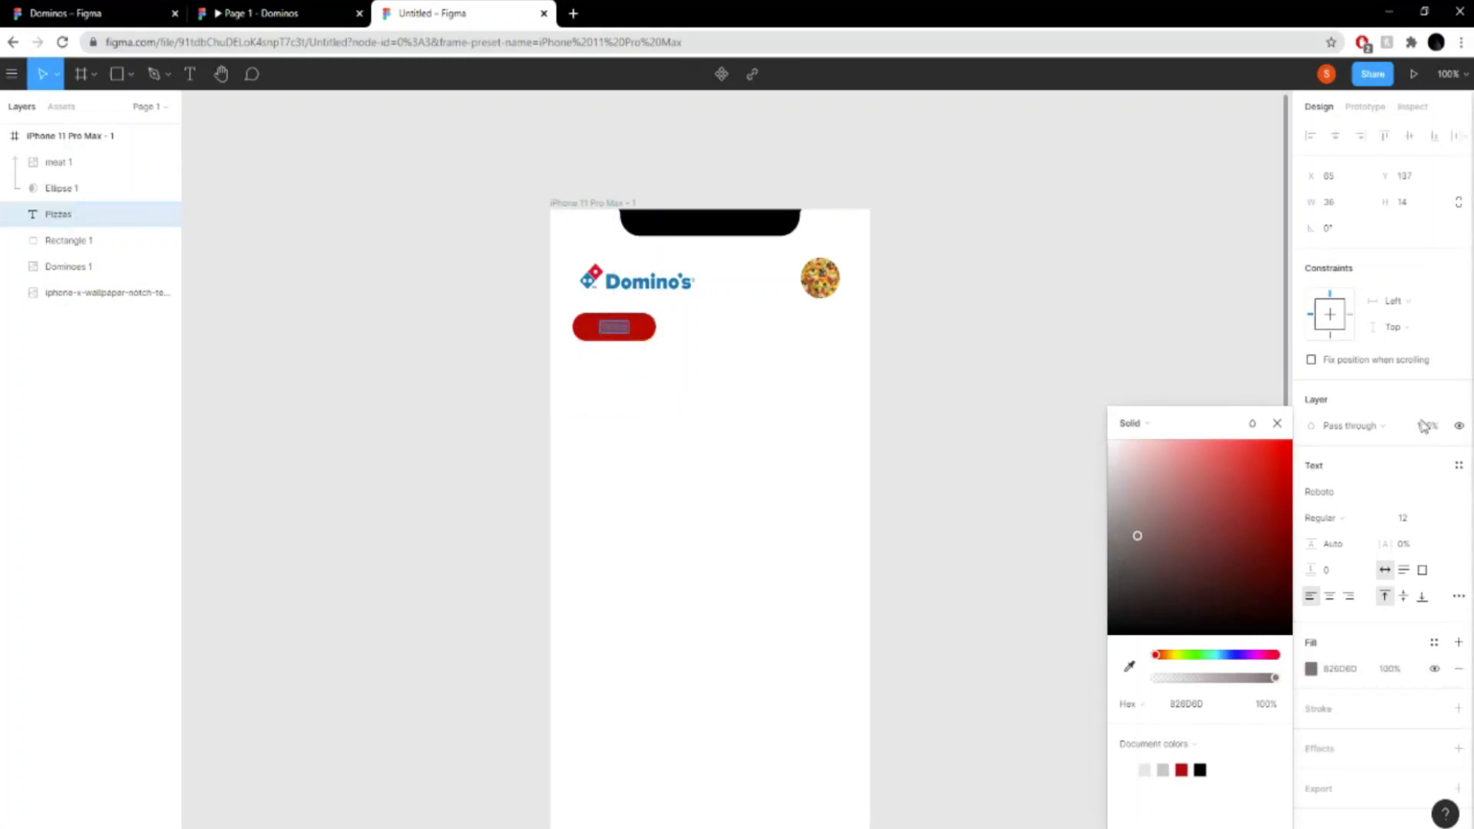
left_click(1454, 495)
left_click(1457, 494)
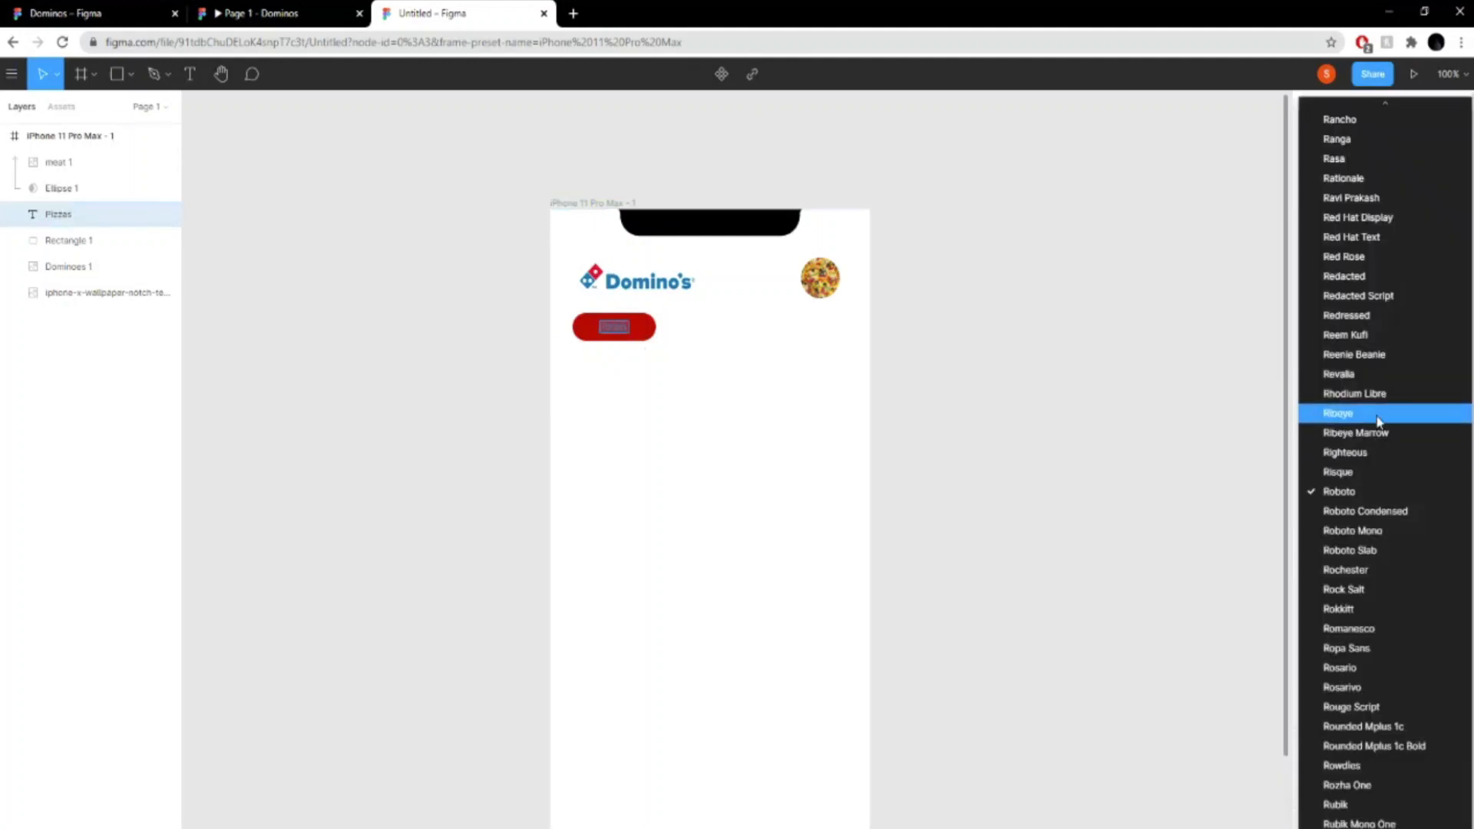
scroll(1407, 599, "up", 6)
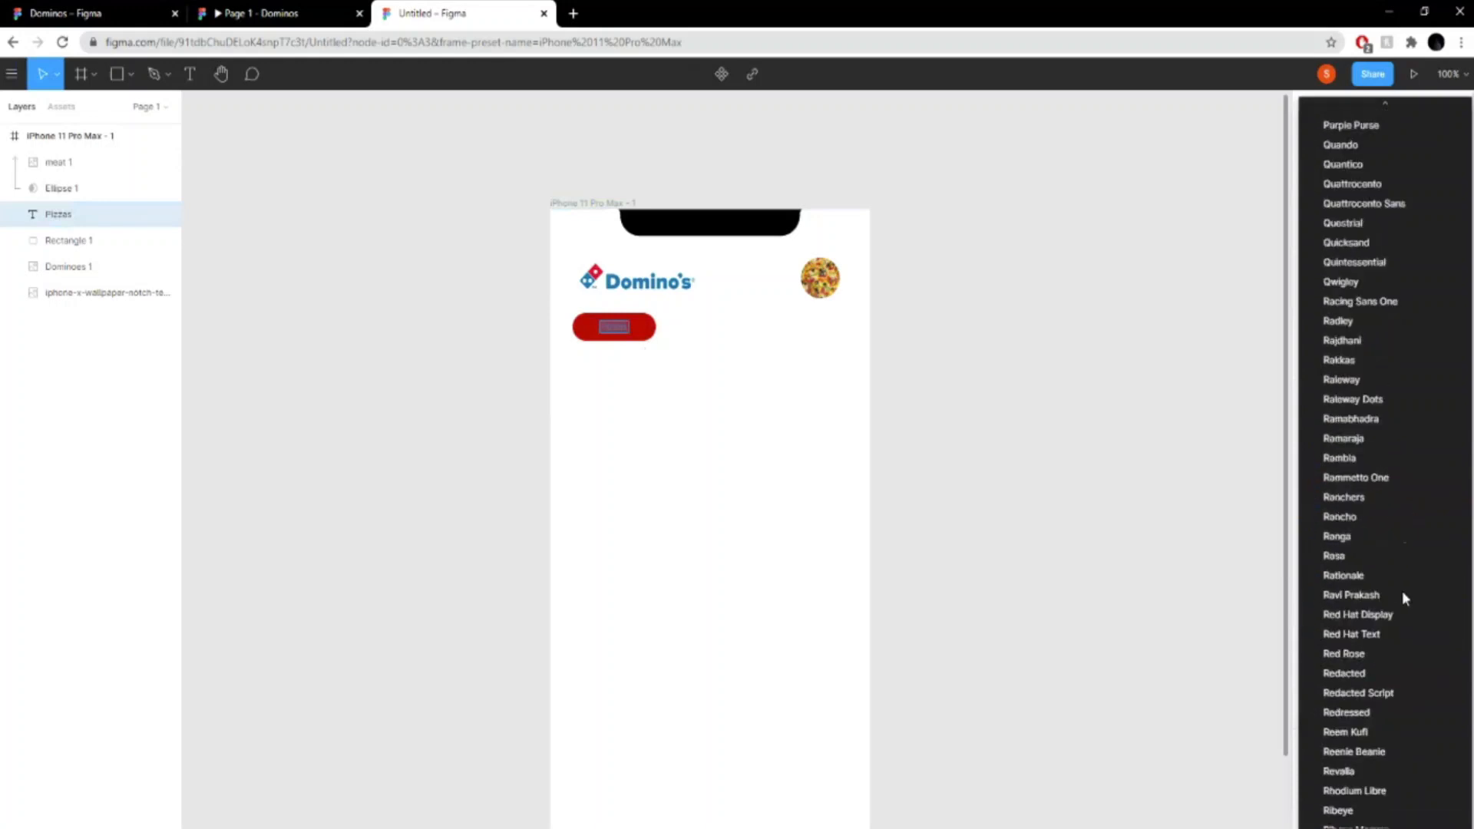
scroll(1420, 508, "up", 5)
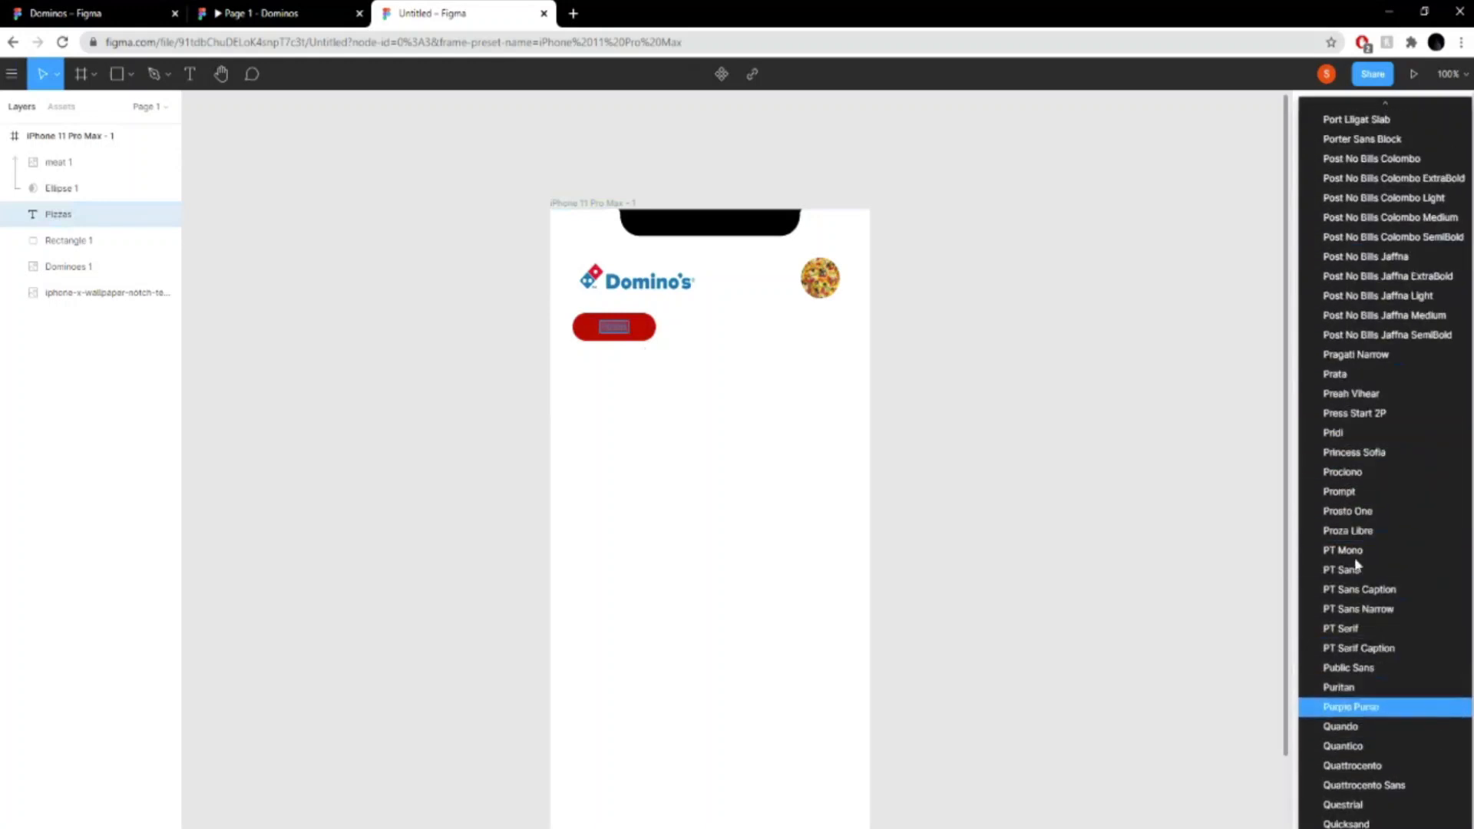
left_click(1275, 432)
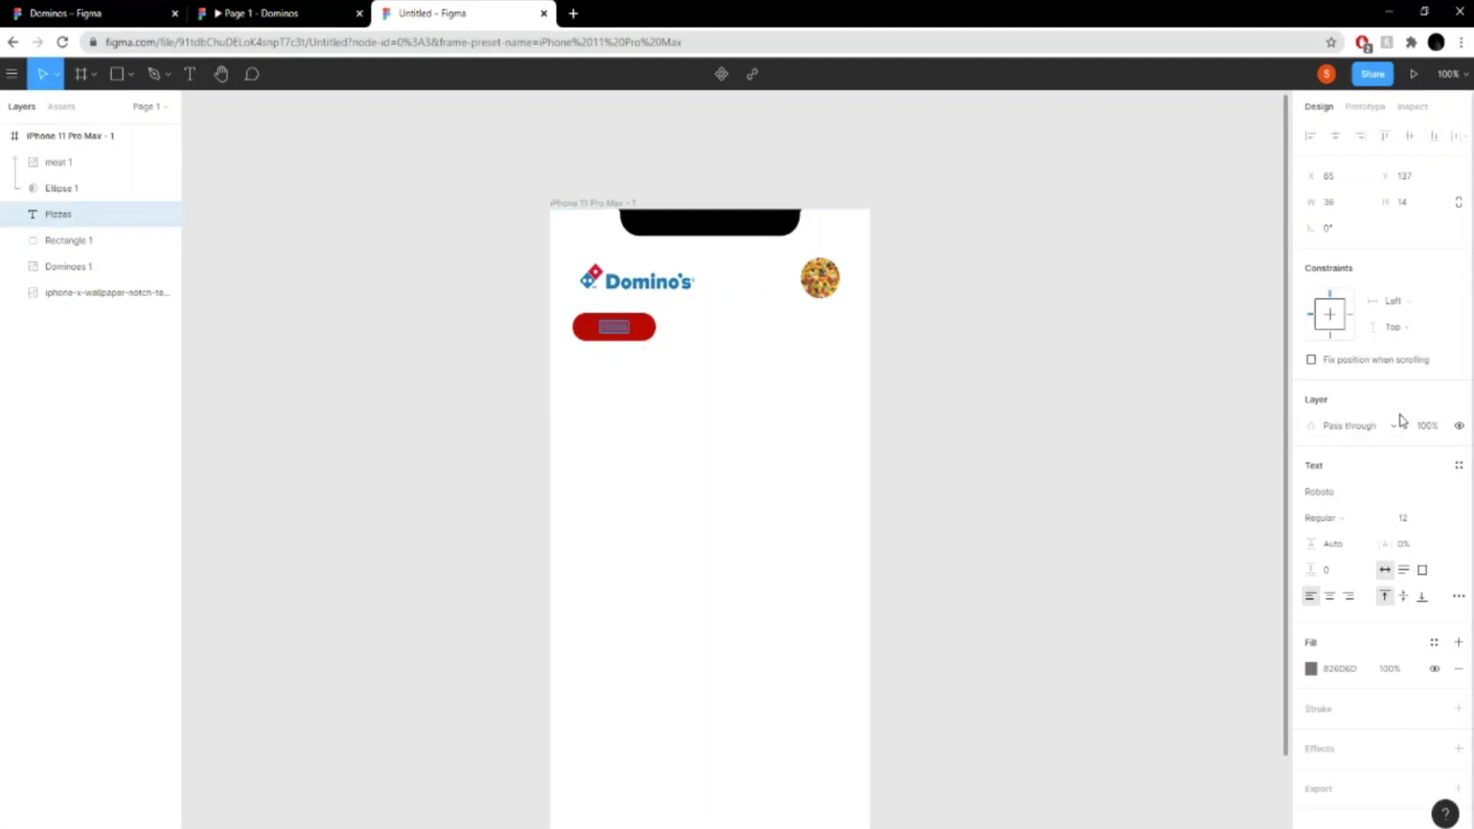
left_click(1350, 494)
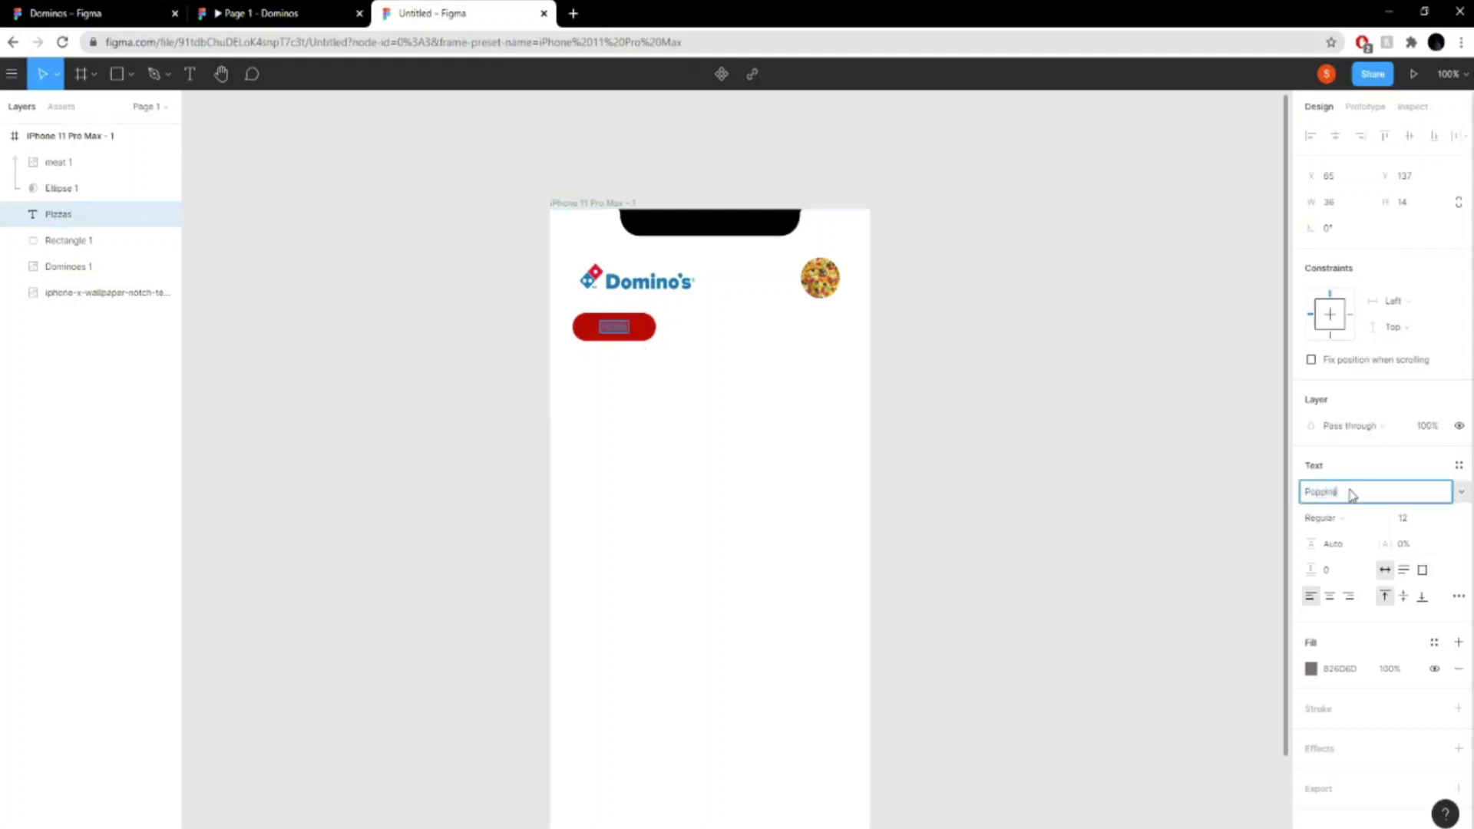
key("Return")
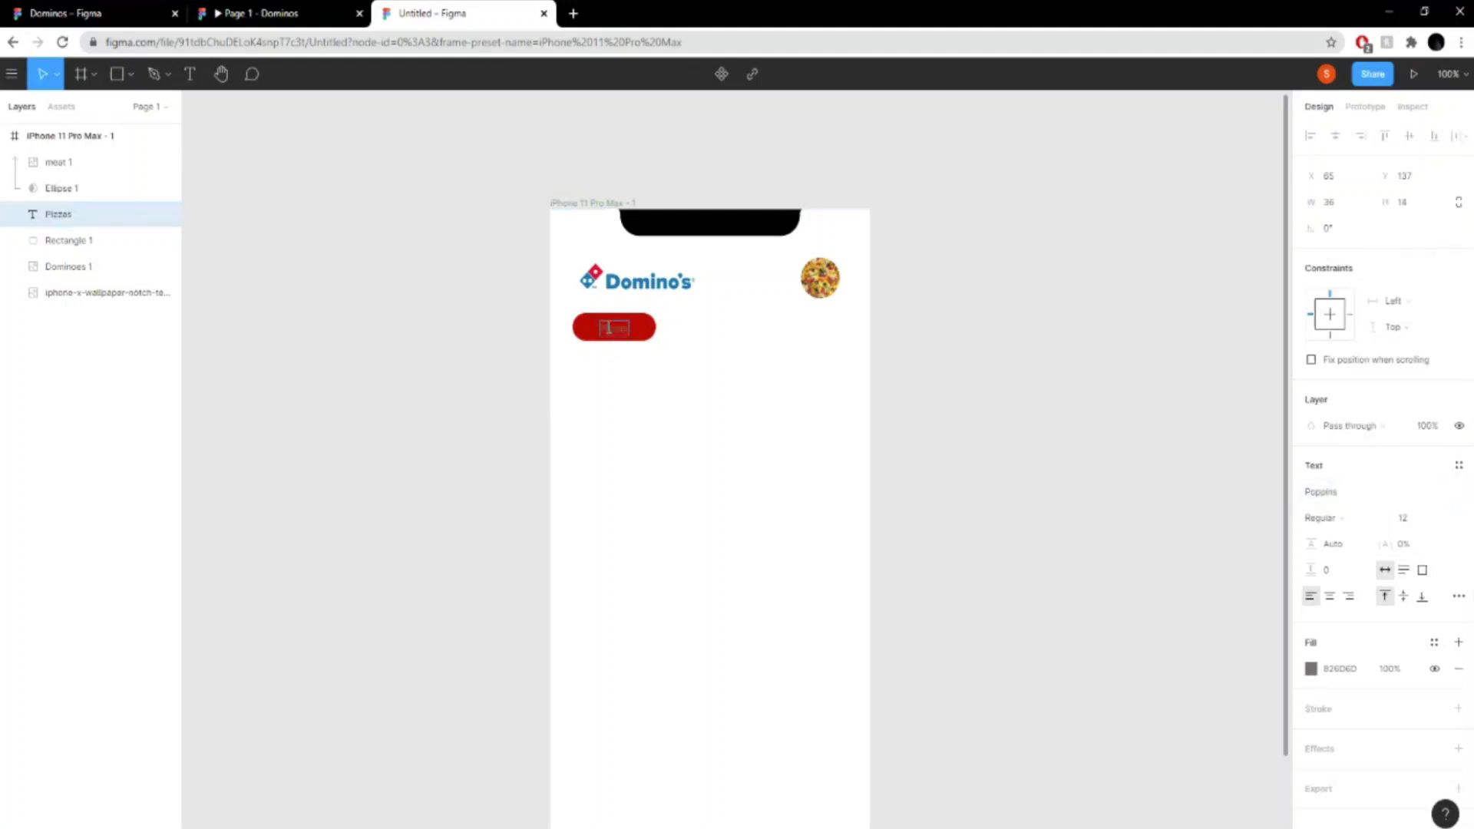
- Set the "Pizzas" text fill to white FFFFFF
left_click(1311, 669)
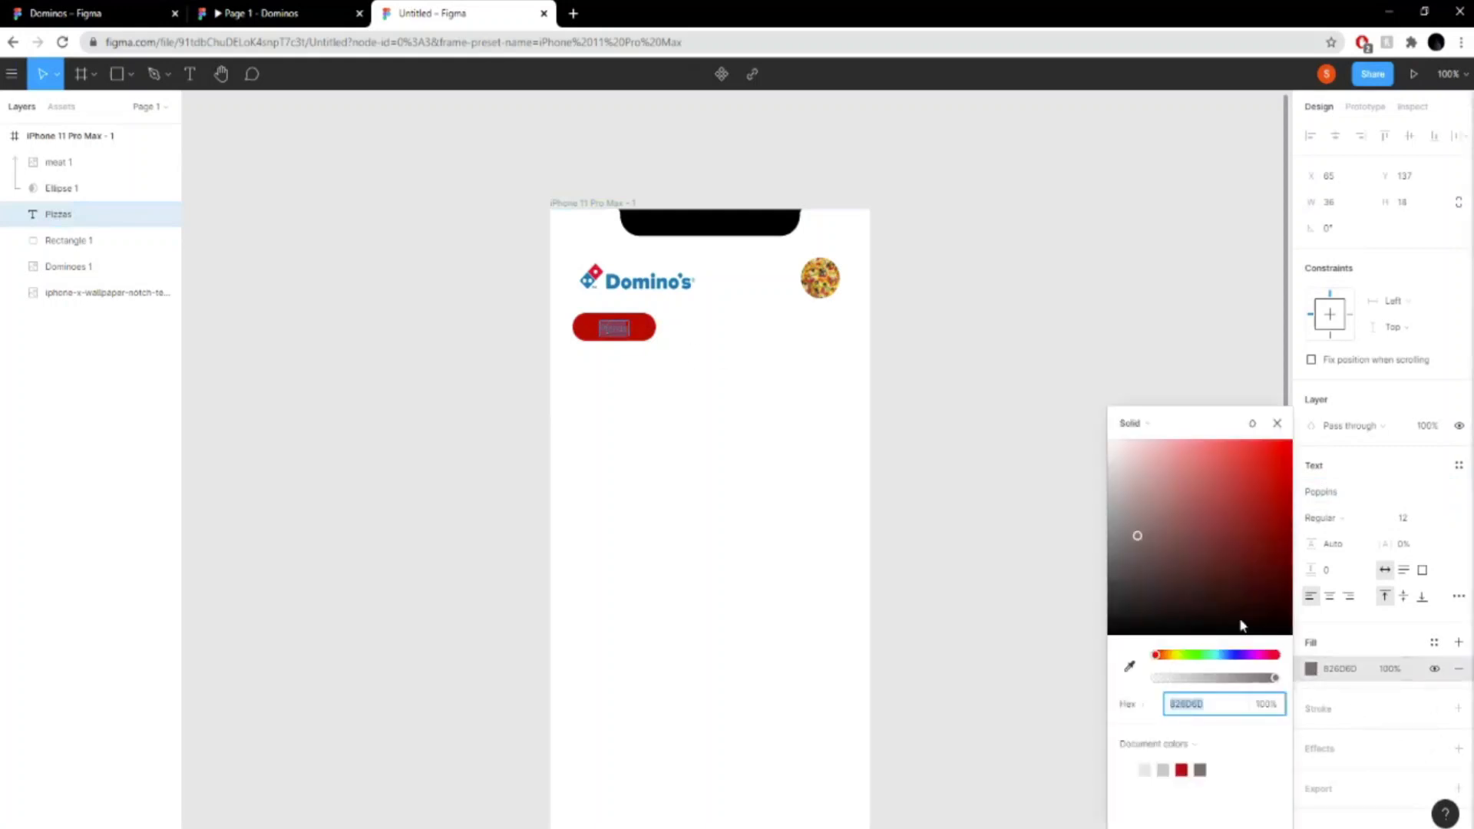
left_click_drag(1240, 622, 1087, 365)
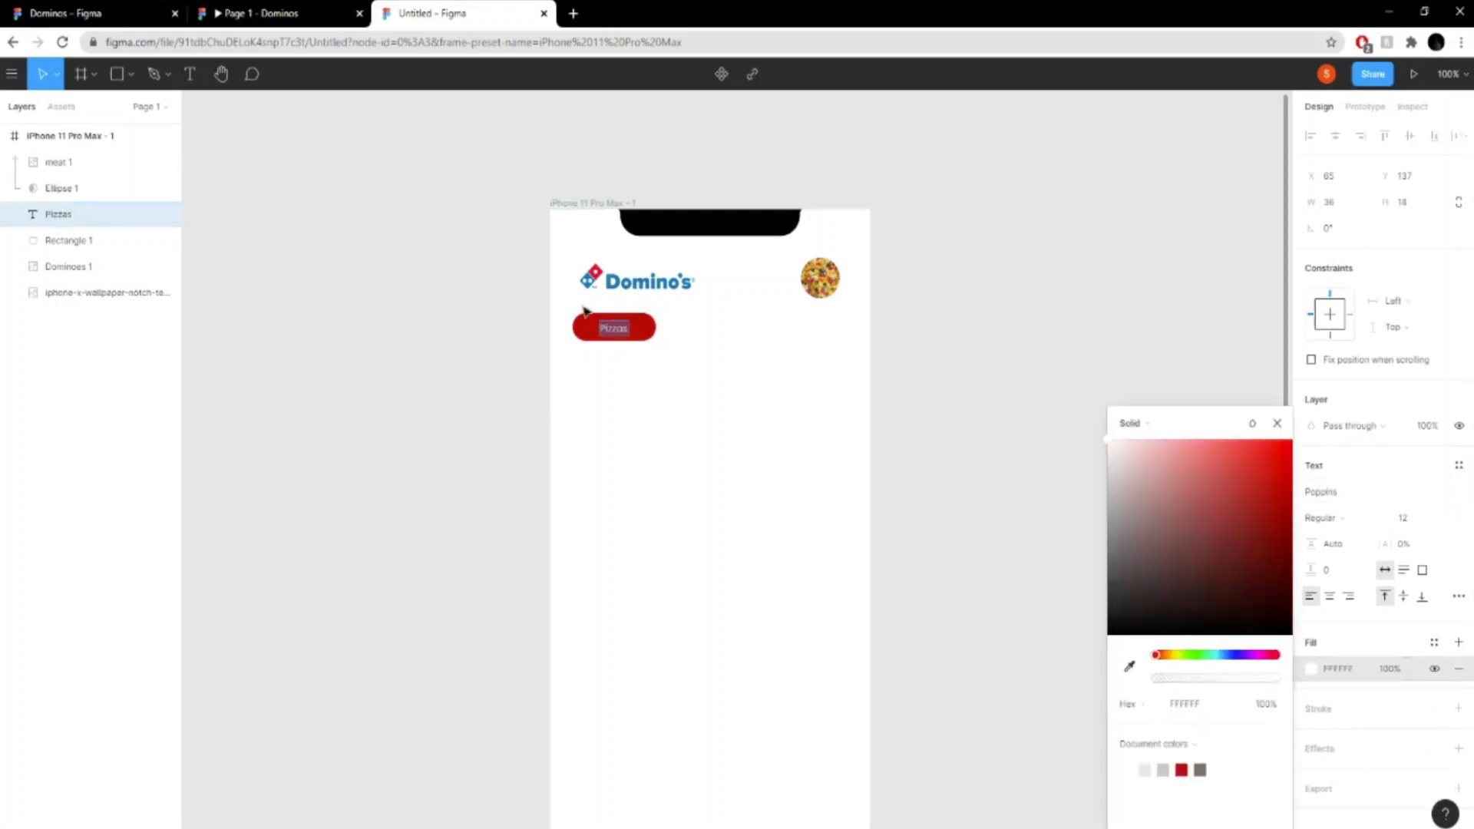
double_click(615, 322)
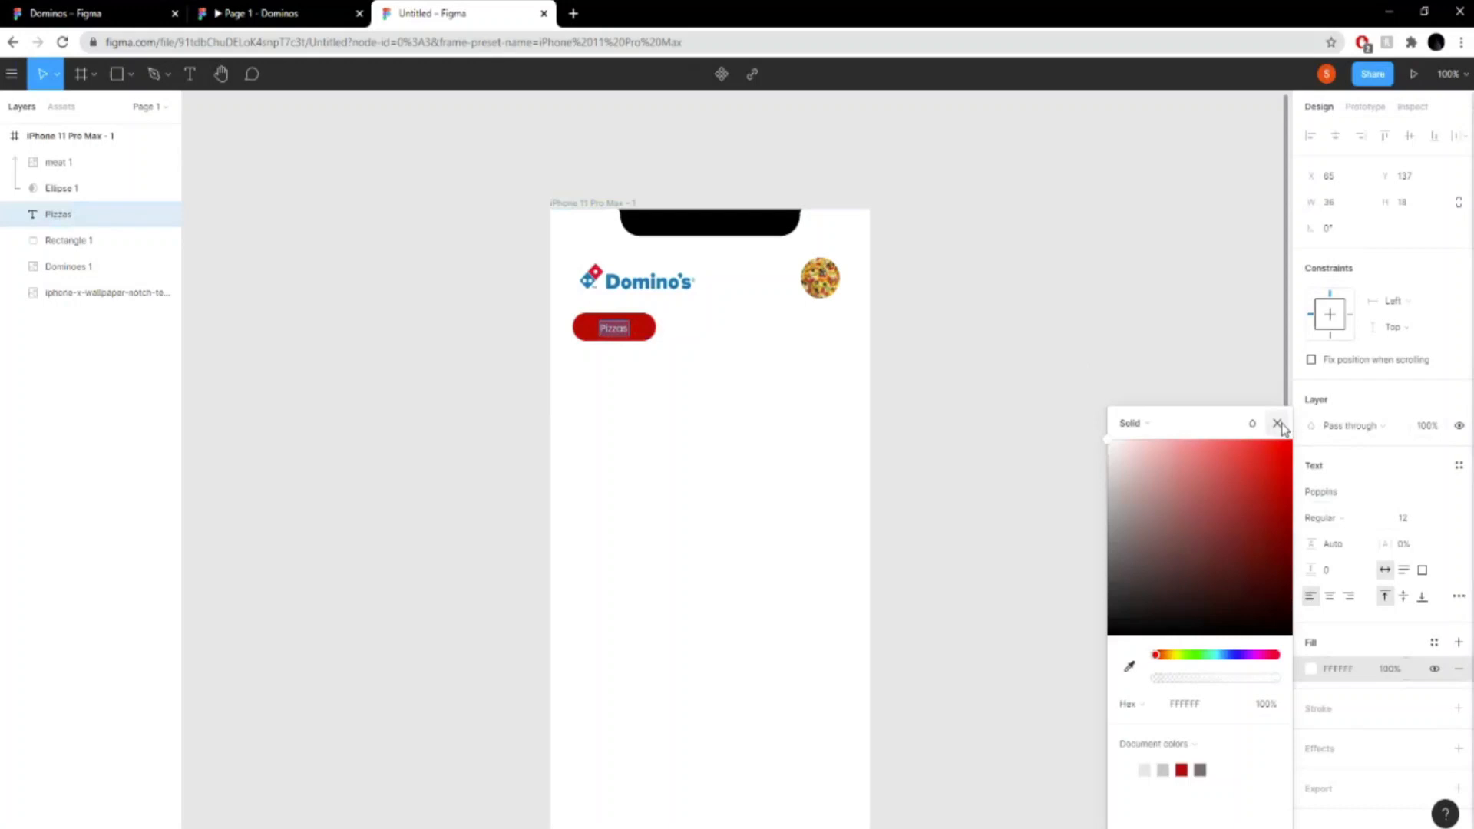
left_click(1278, 424)
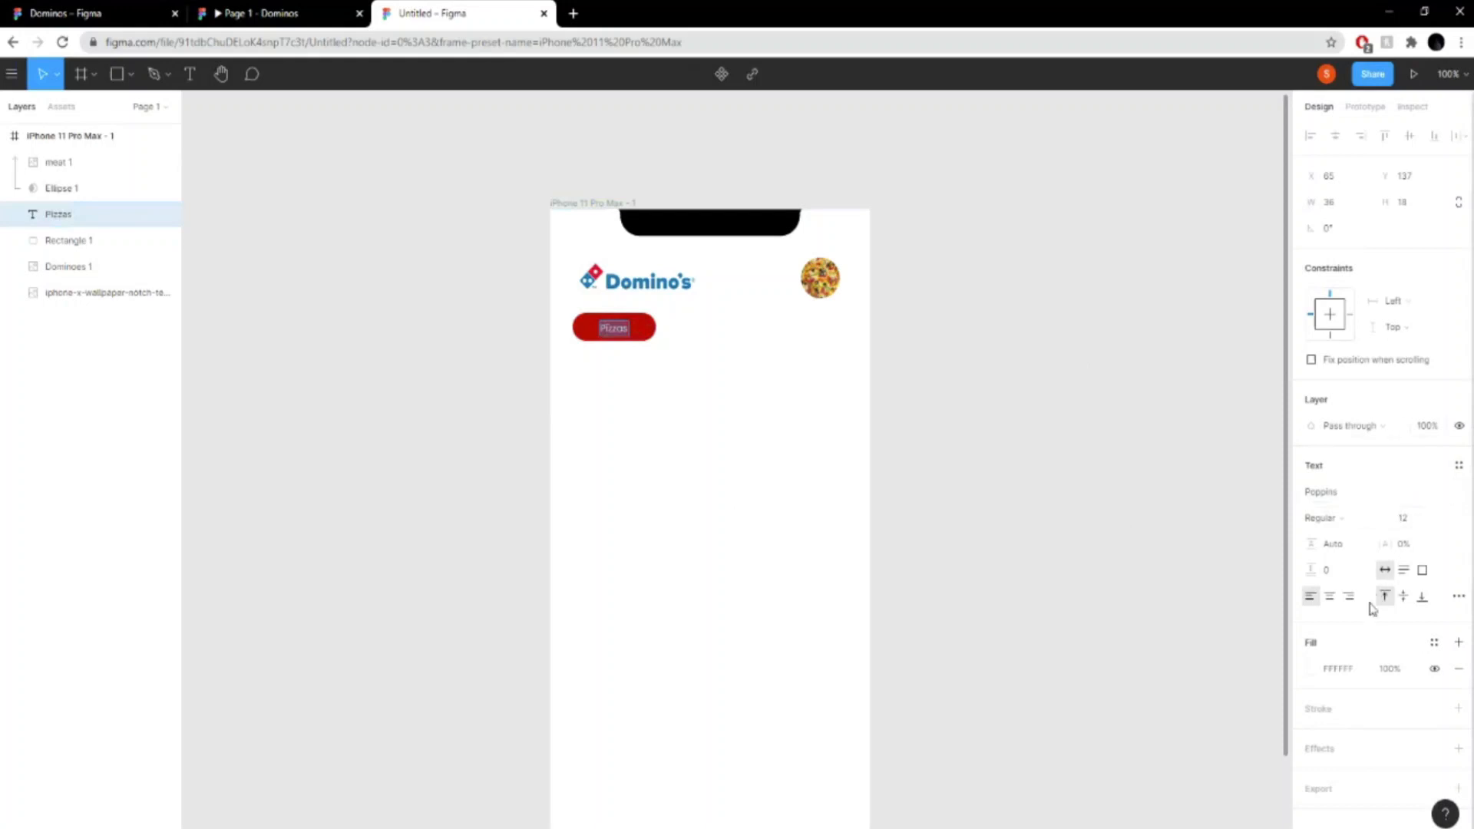
- Set the "Pizzas" text weight to SemiBold and nudge it up to centre it vertically on the red pill
left_click(1363, 524)
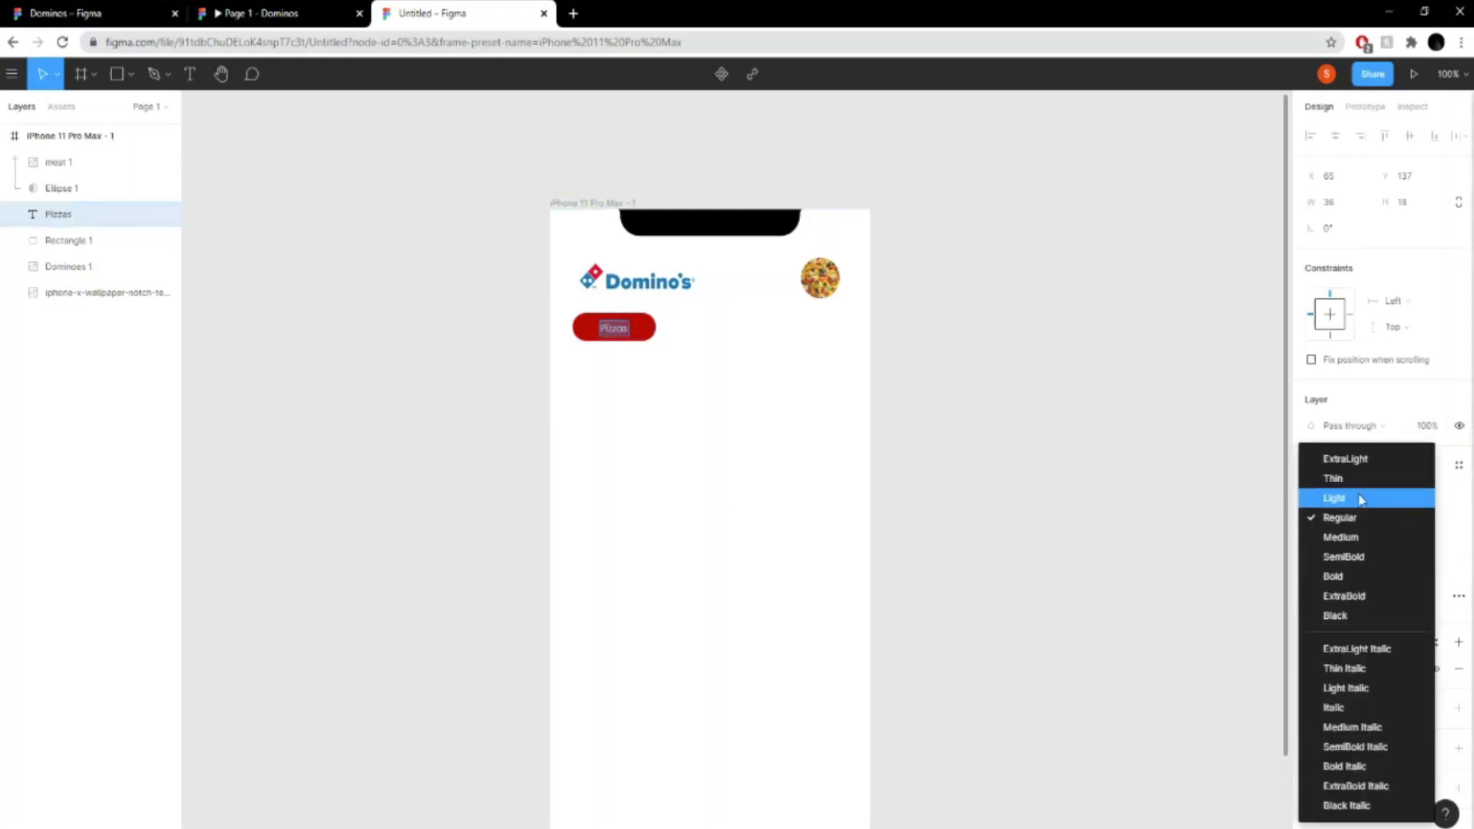
left_click(1355, 556)
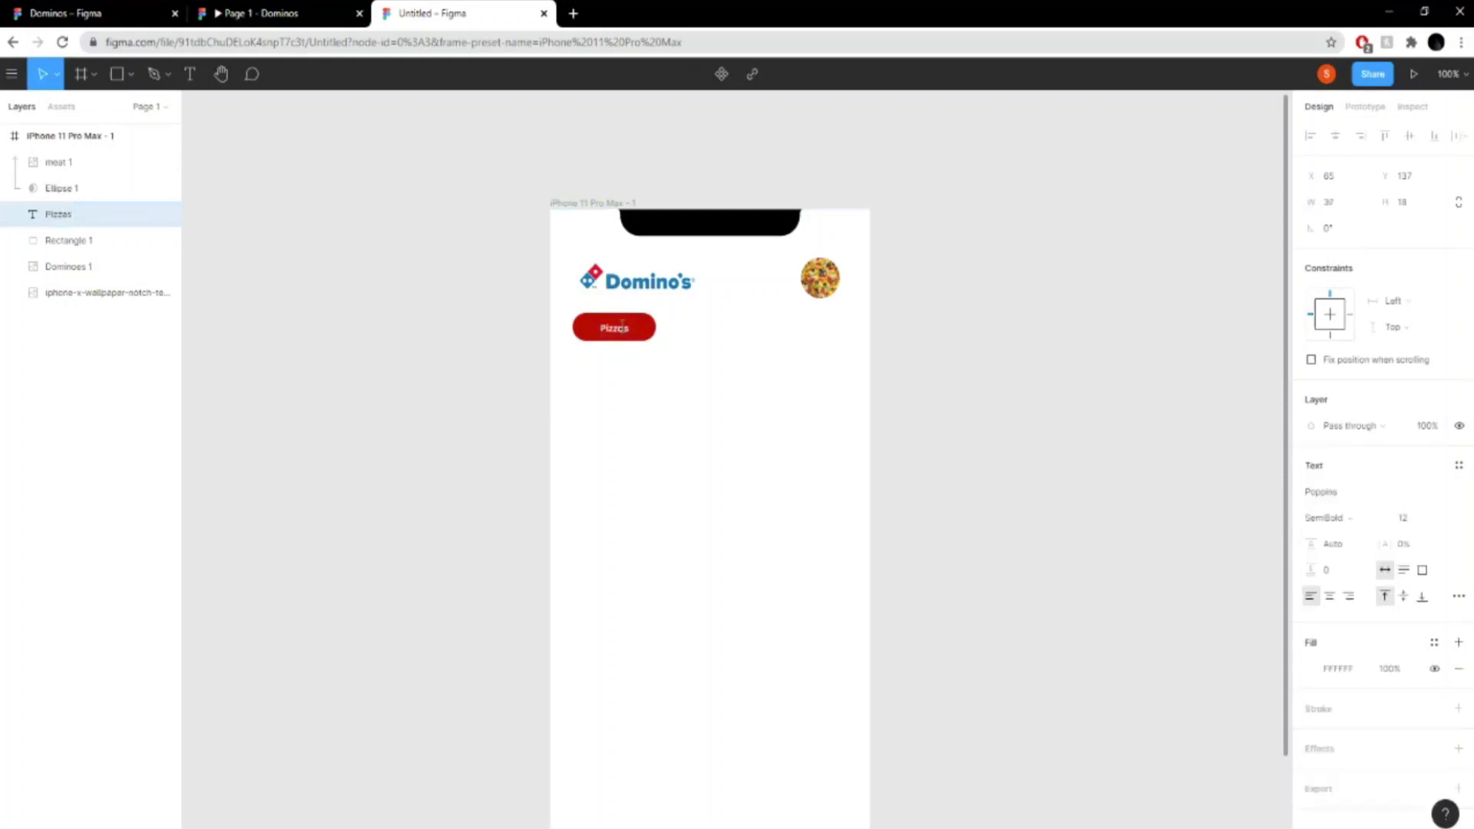
key("Return")
key("ctrl+plus")
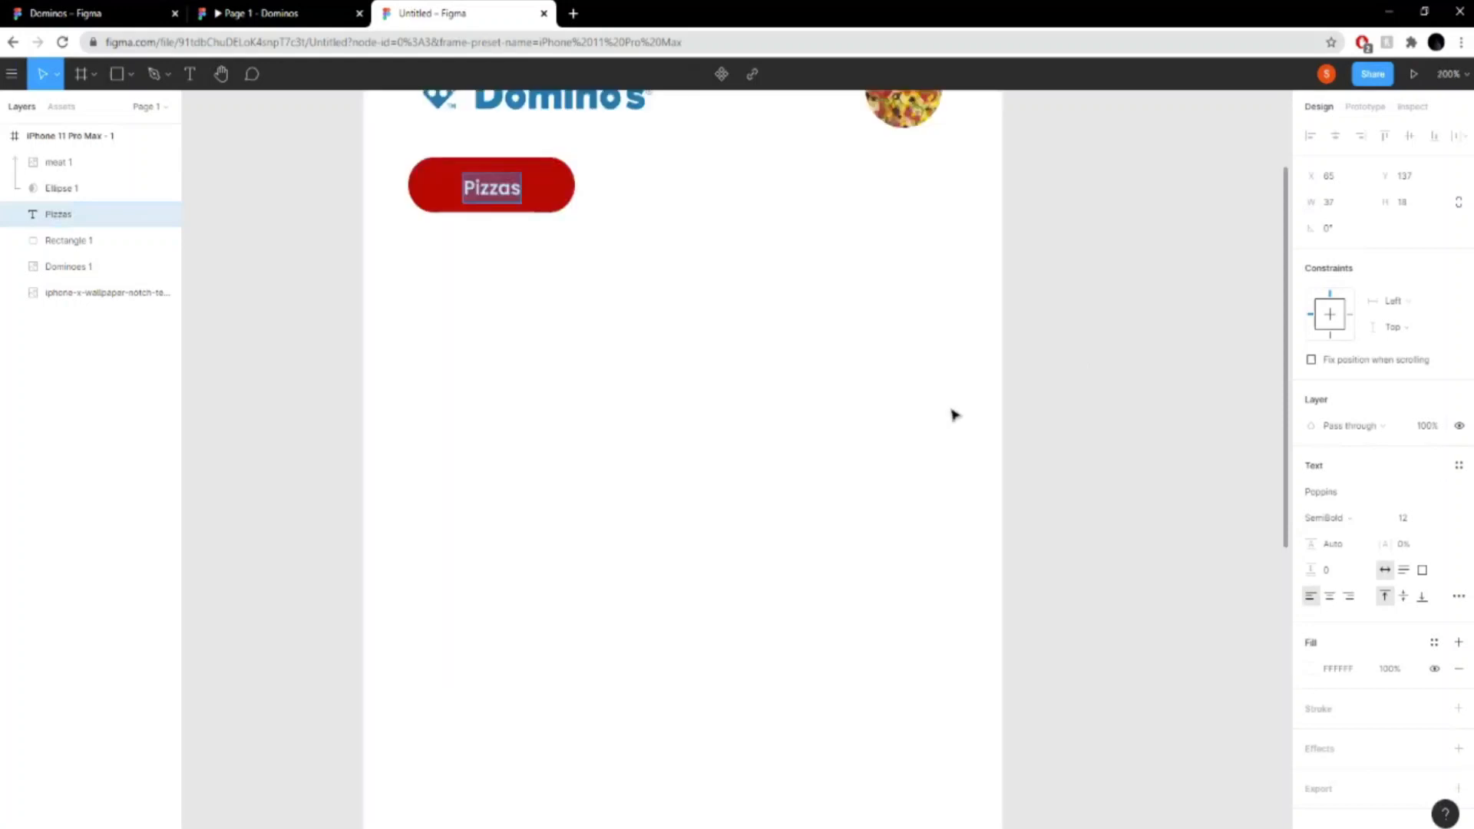
left_click_drag(1088, 483, 1239, 750)
left_click(803, 516)
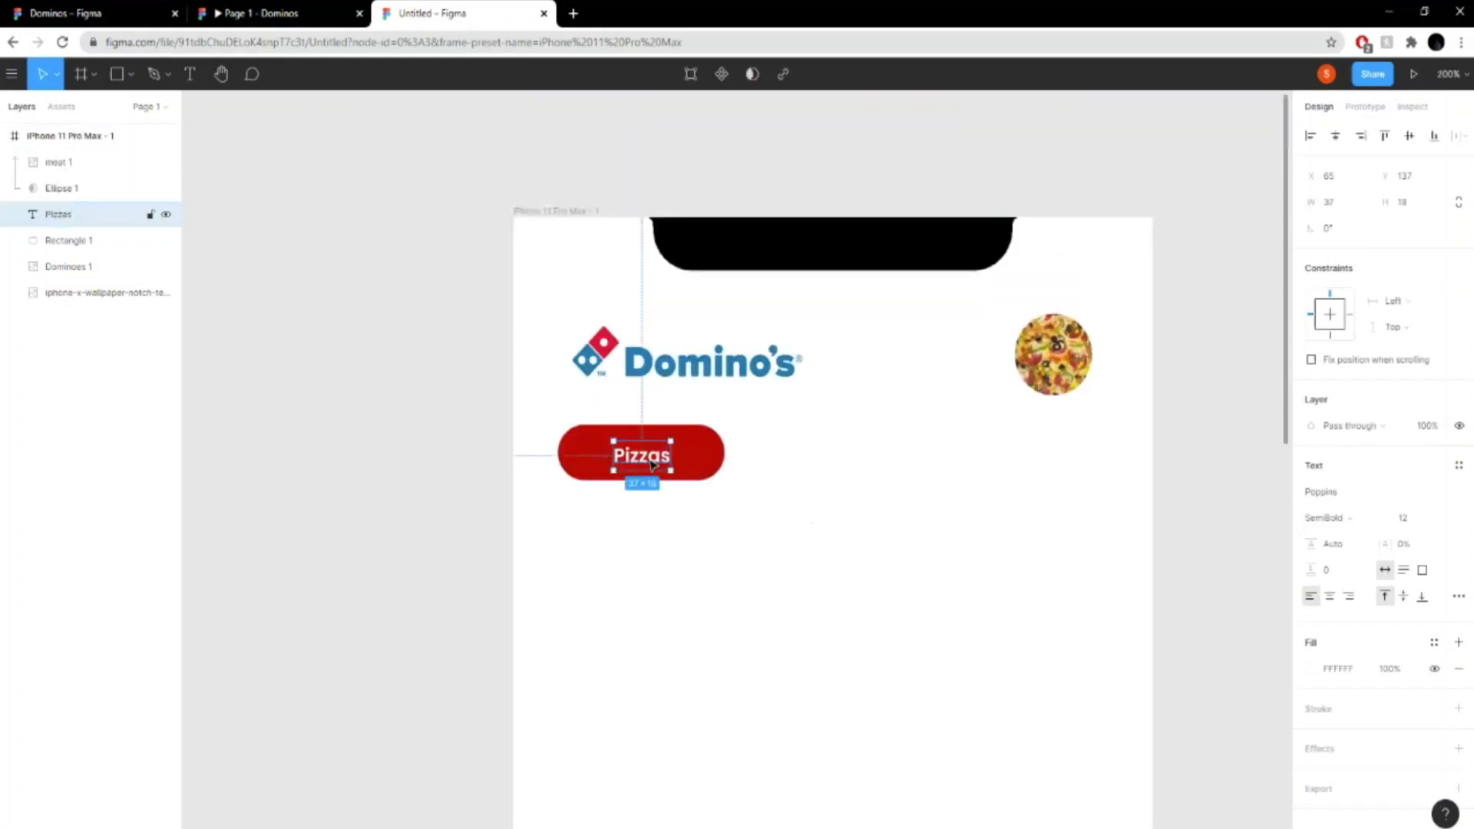
left_click_drag(652, 465, 652, 462)
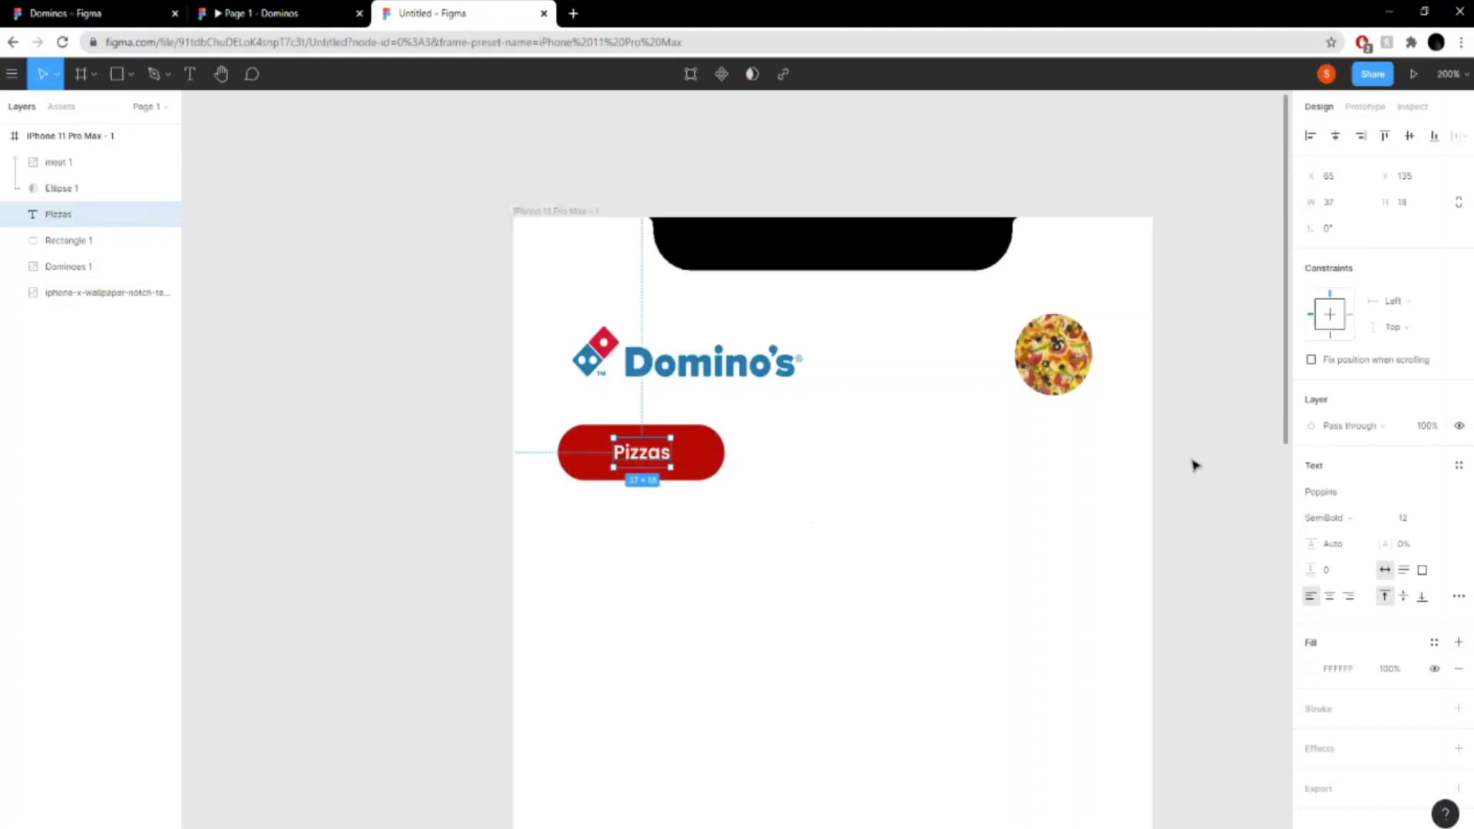
left_click(1195, 465)
- Set the "Pizzas" font size to 14 and re-centre the text on the red pill
left_click(661, 457)
left_click(1448, 519)
left_click(1420, 556)
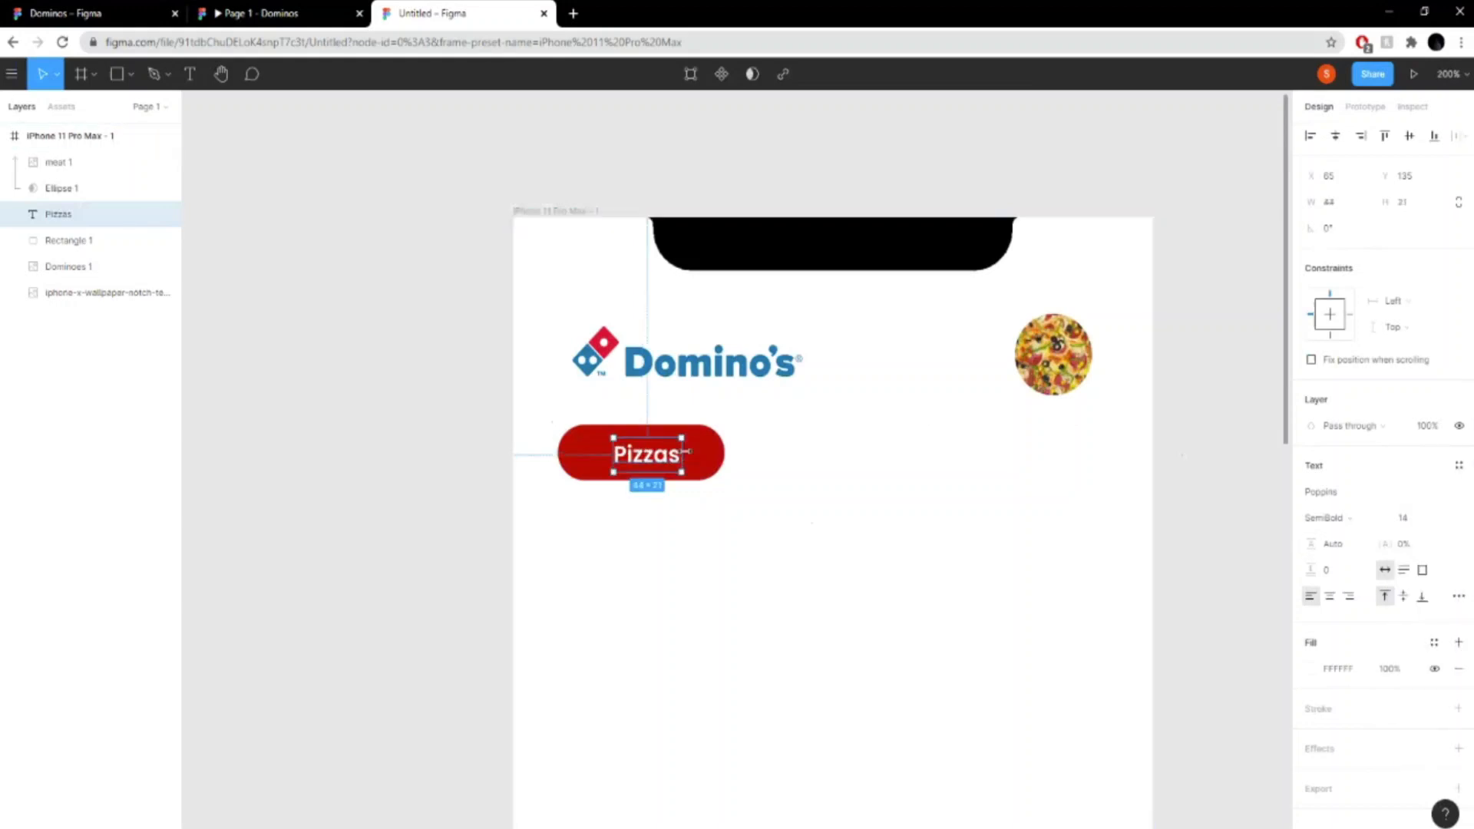
key("Escape")
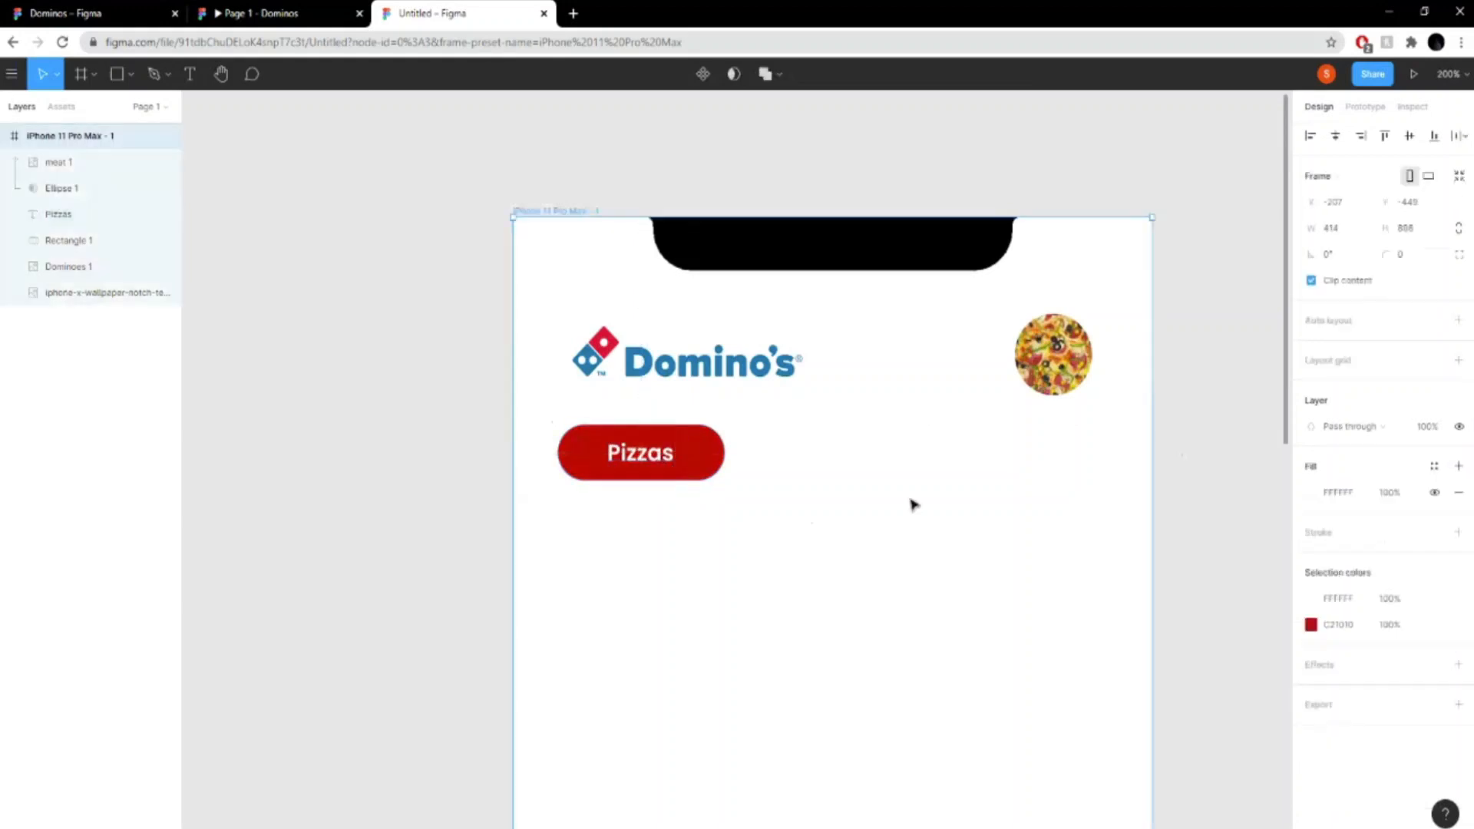
- Duplicate the "Pizzas" text, place the copy beside the red pill on the same line, and give it the grey fill 9A9A9A
left_click(640, 456)
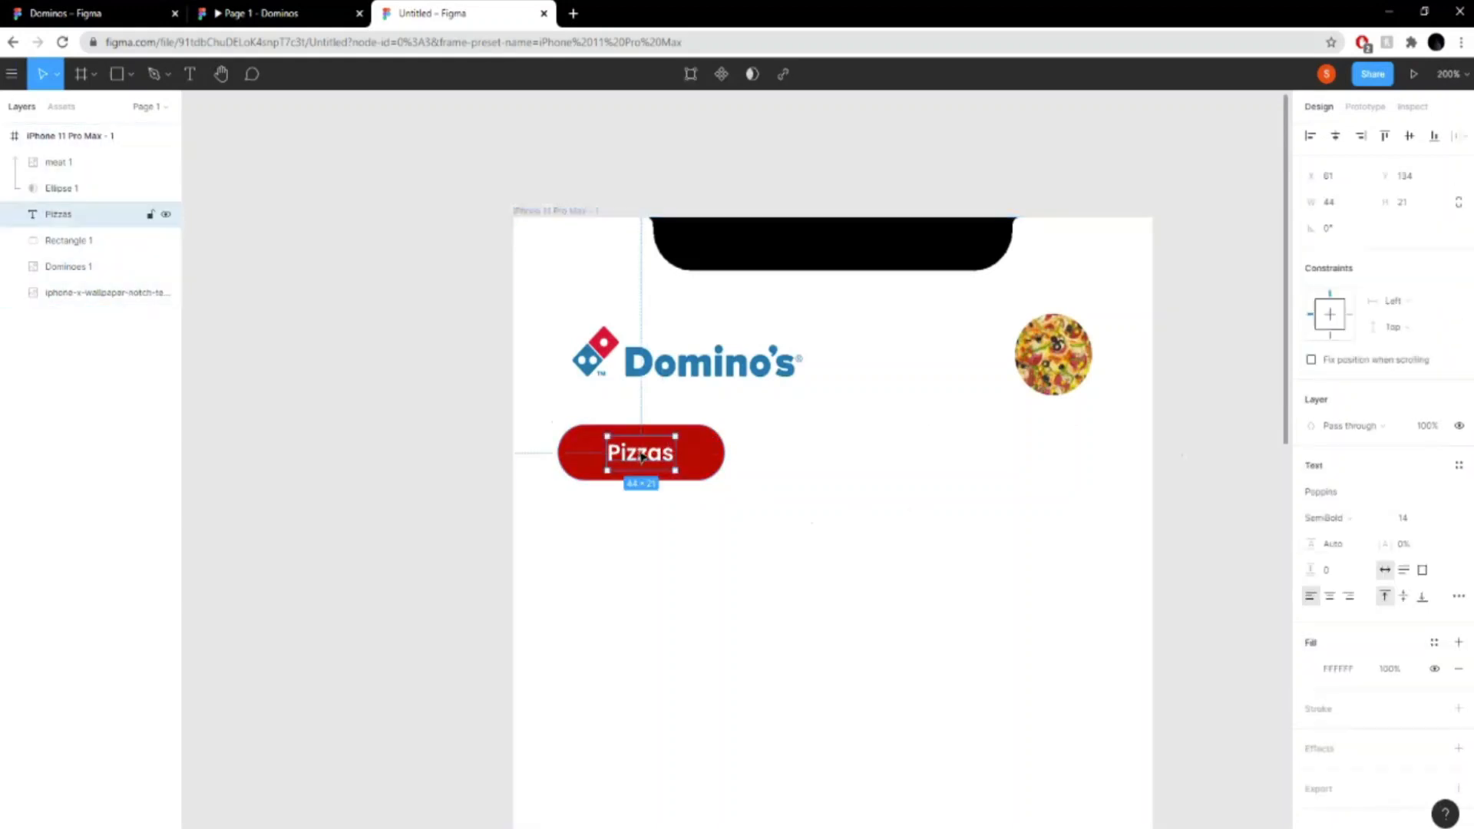
key("ctrl+c")
key("ctrl+v")
left_click_drag(649, 453, 798, 451)
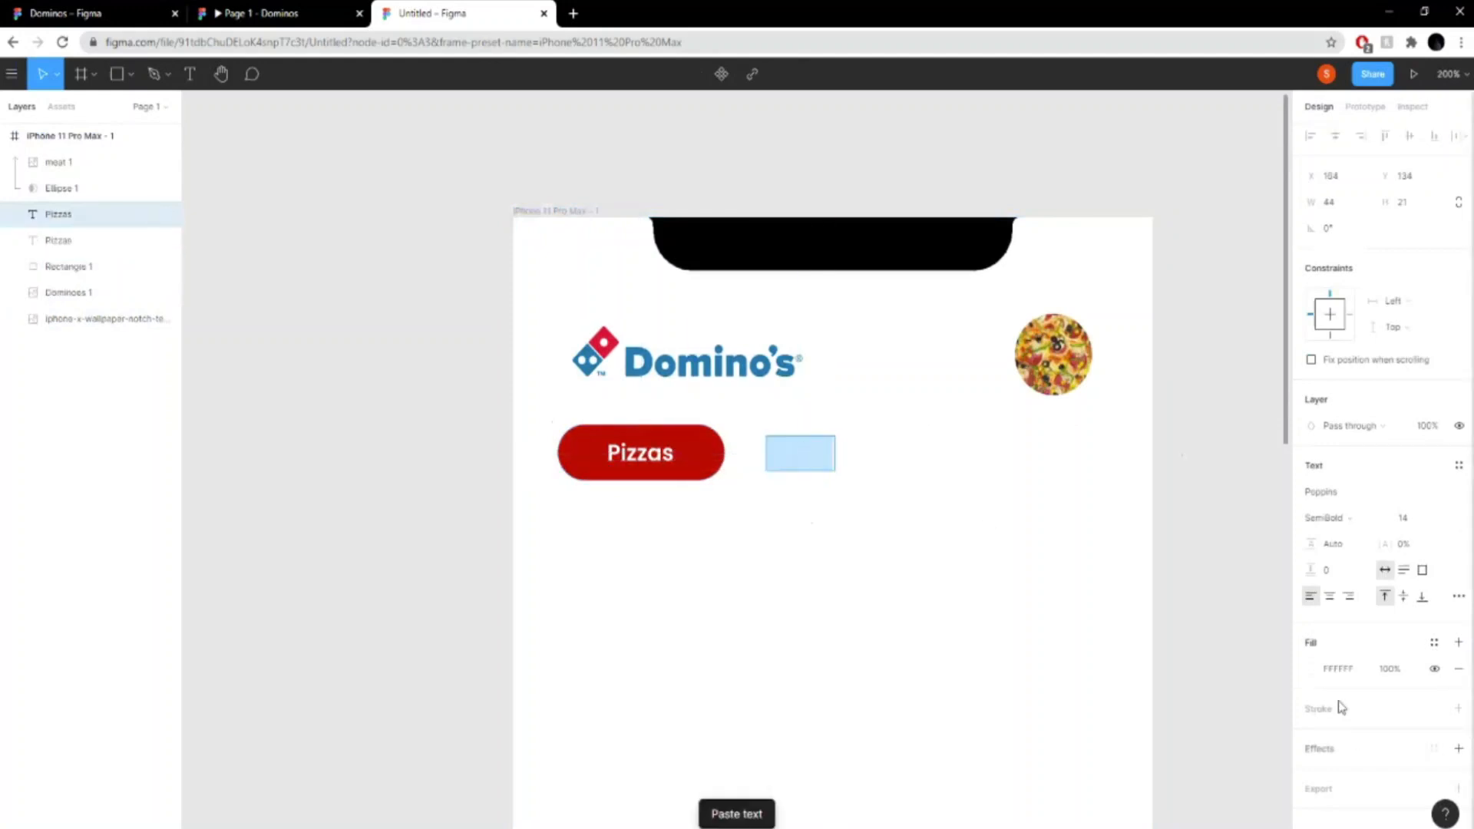
left_click(1311, 668)
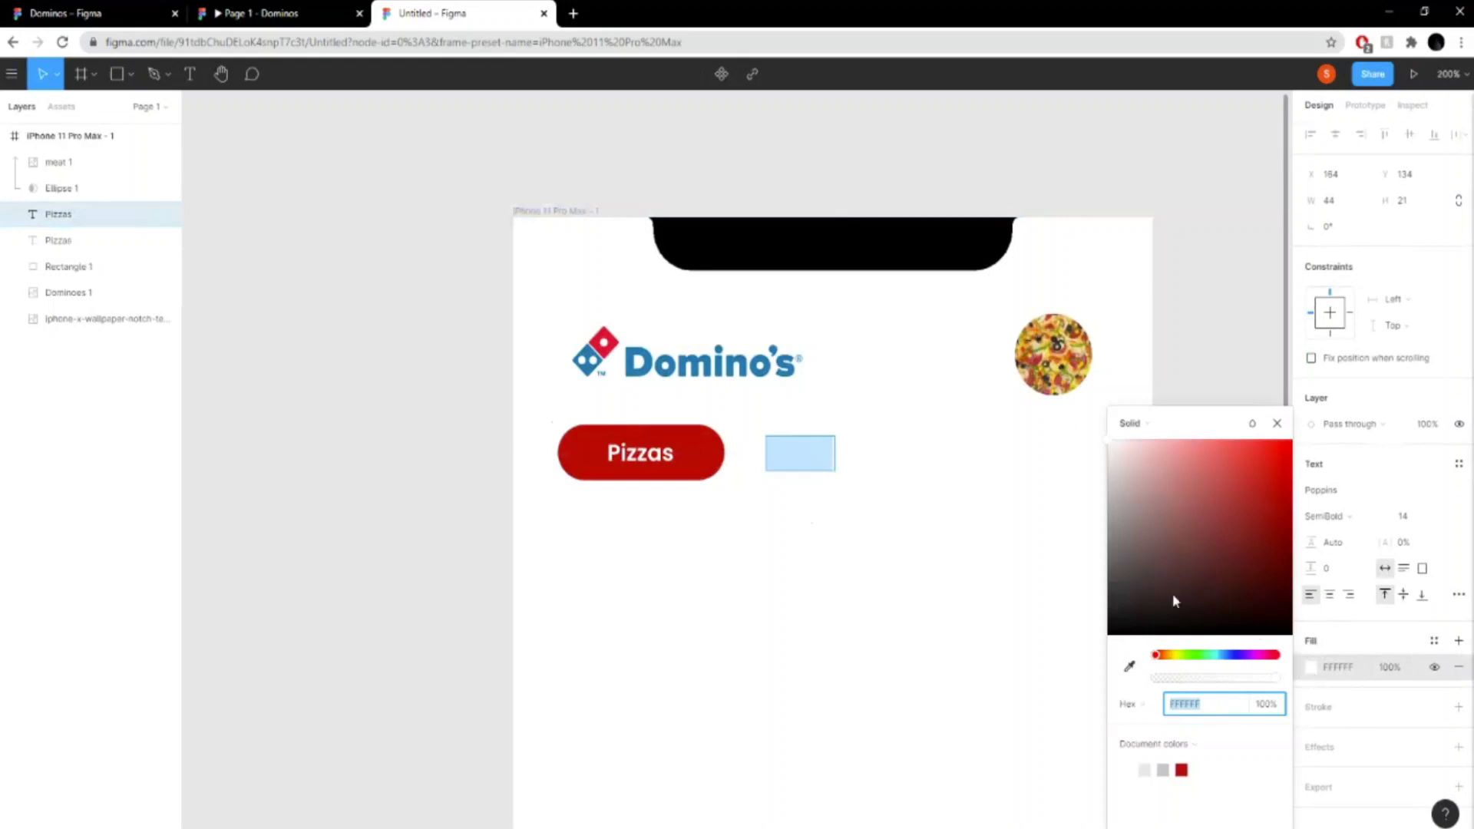
left_click_drag(1172, 601, 1090, 528)
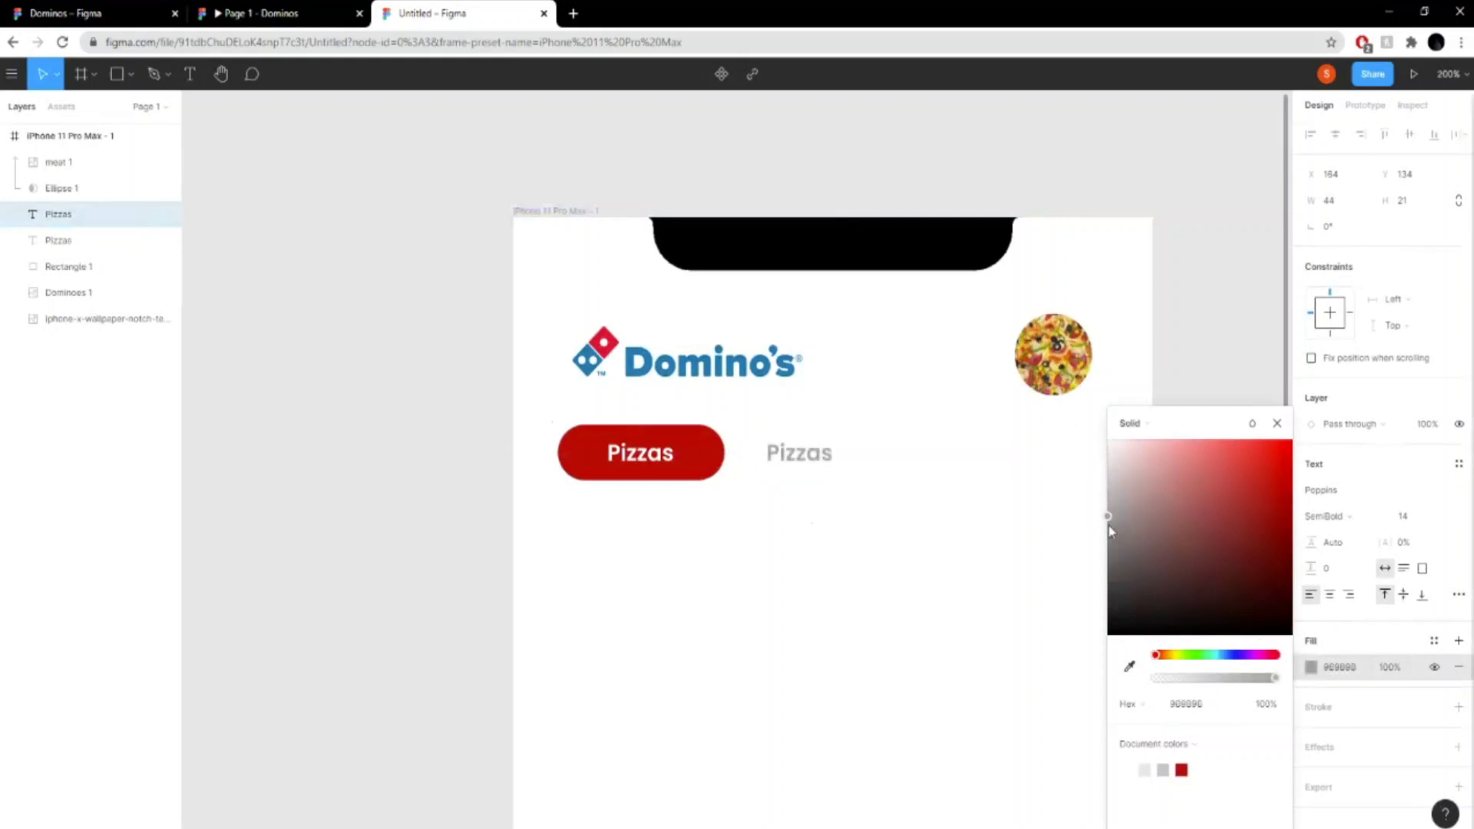
left_click(1108, 518)
- Change the grey copy's text to "Side", checking the category labels in the finished prototype, and keep it level with "Pizzas"
double_click(788, 449)
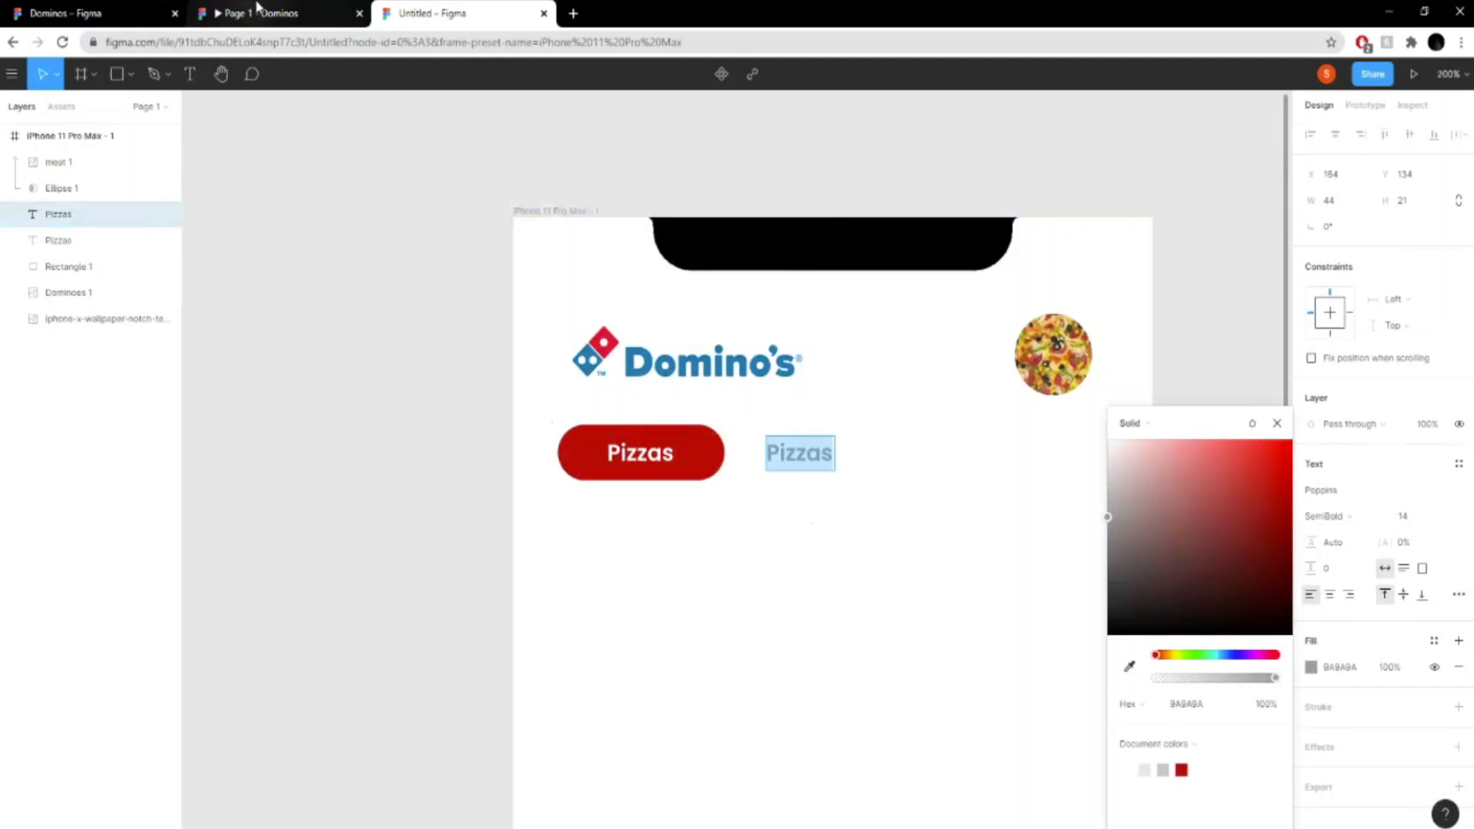
left_click(258, 10)
left_click(484, 9)
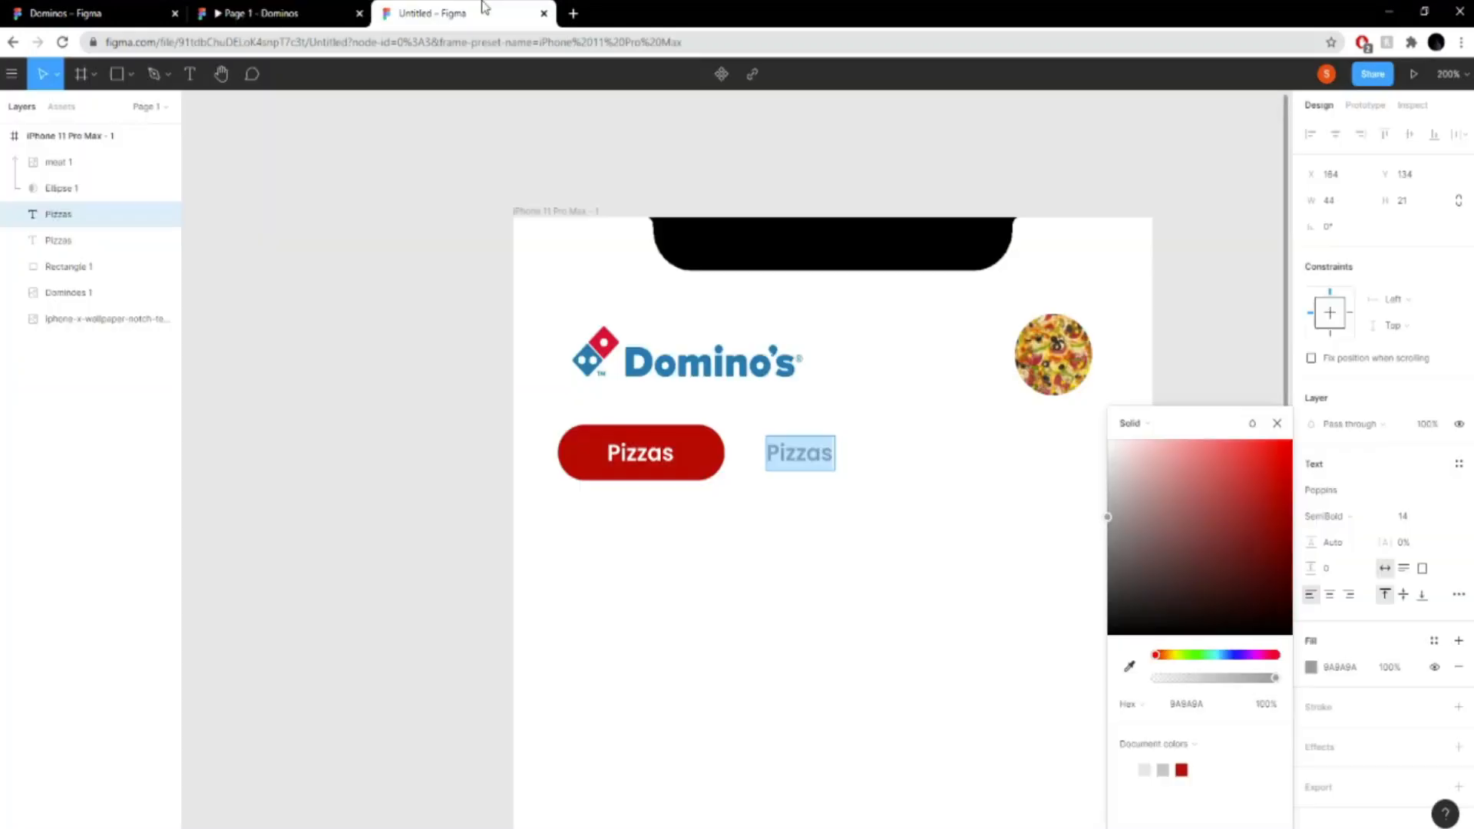
type("side")
key("BackSpace")
key("BackSpace")
key("BackSpace")
key("BackSpace")
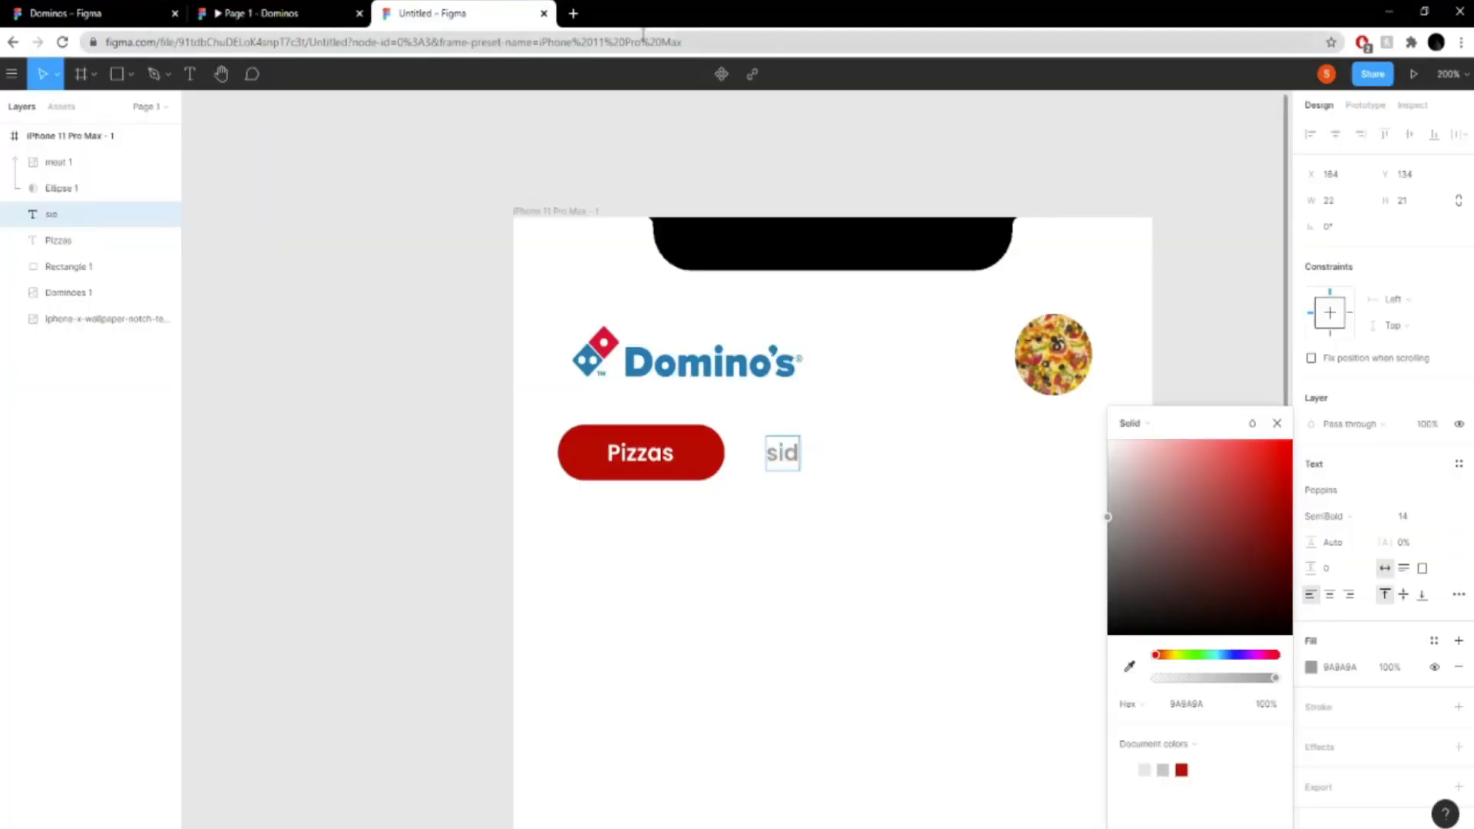
type("Side")
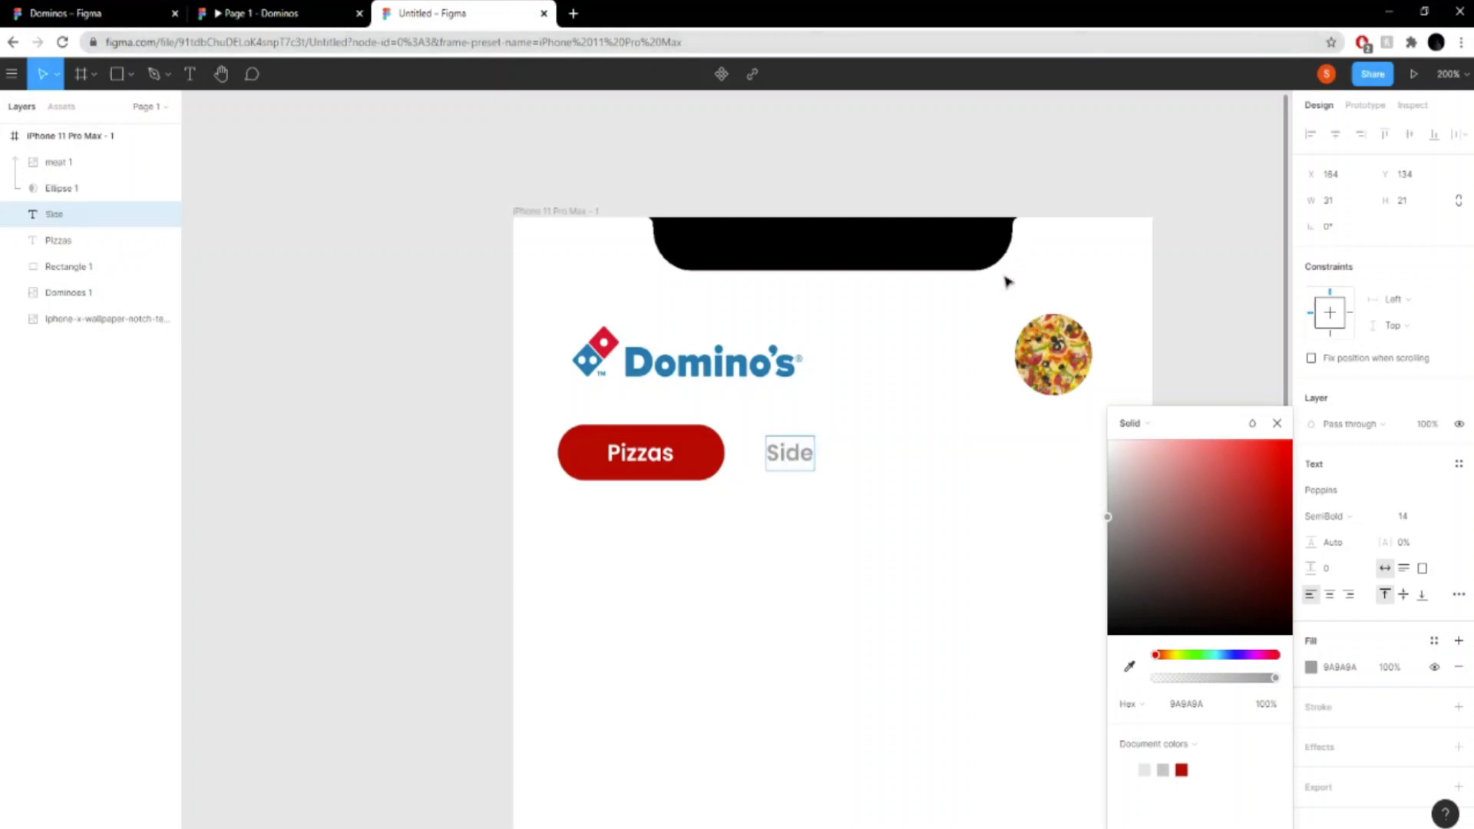
key("Escape")
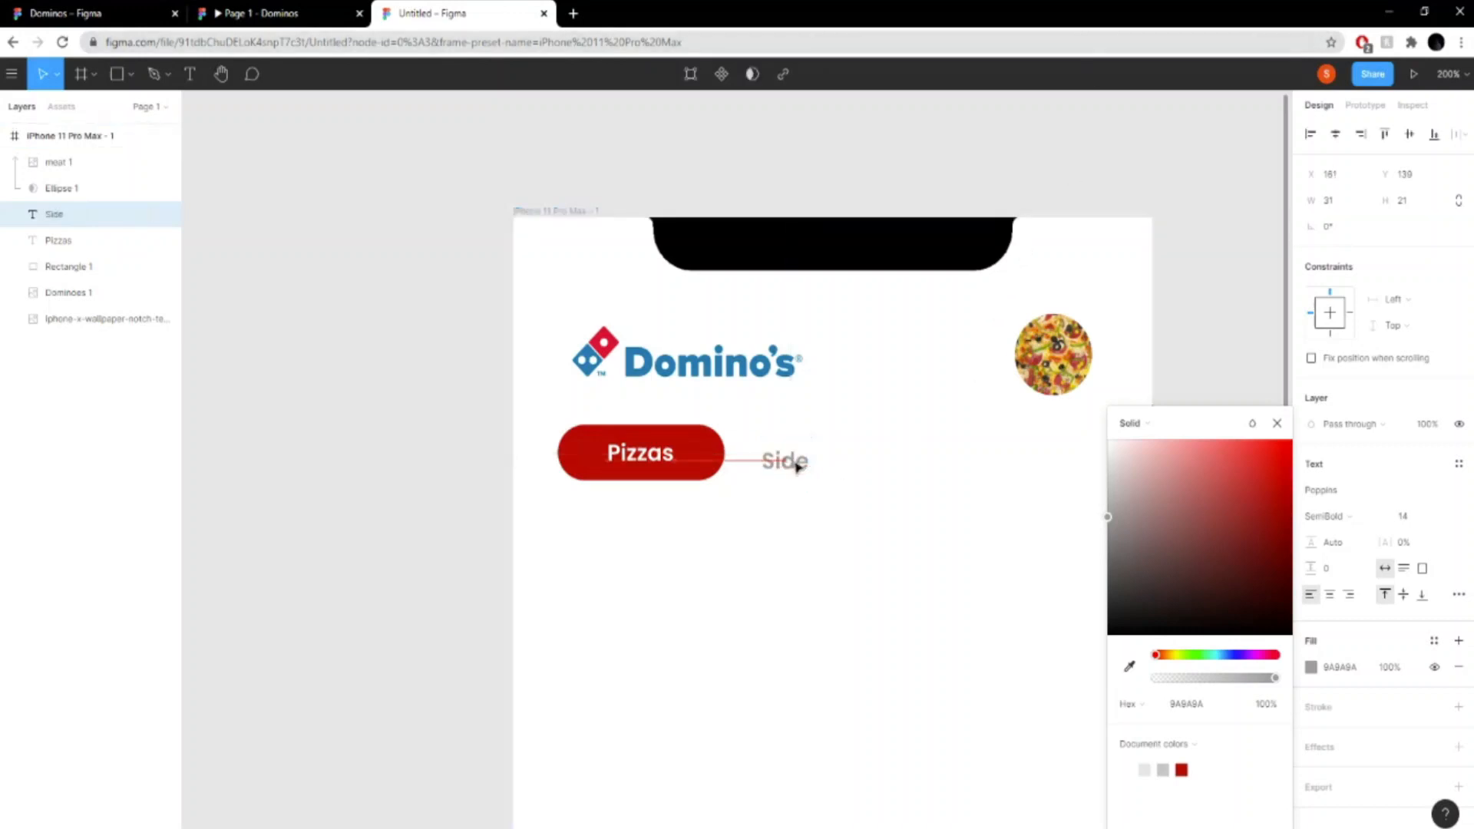
key("Escape")
left_click(796, 458)
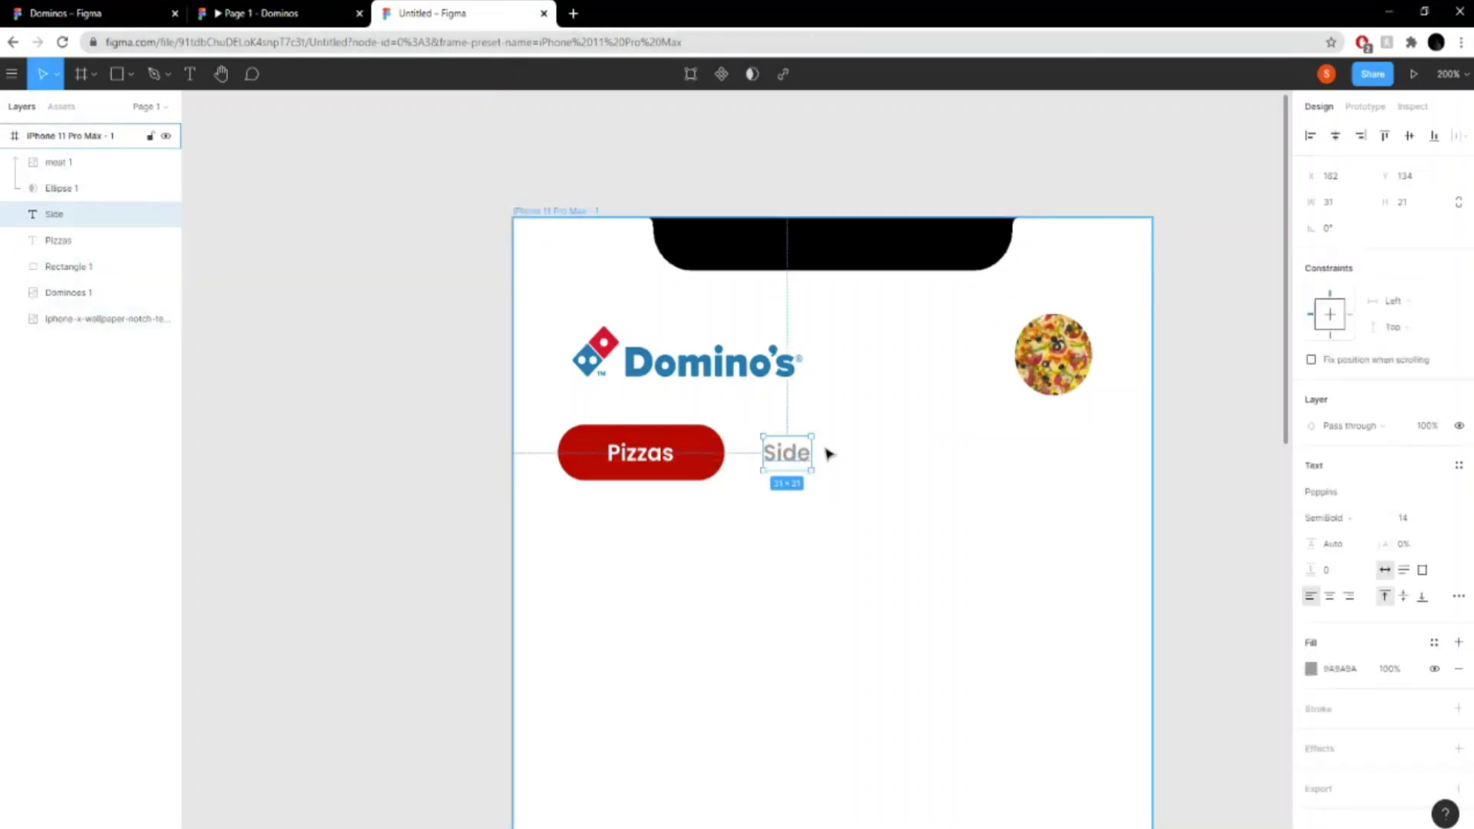
- Duplicate the "Side" label to its right and change the copy to "Chicken", following the prototype's category row
key("ctrl+c")
key("ctrl+v")
left_click_drag(792, 458, 870, 458)
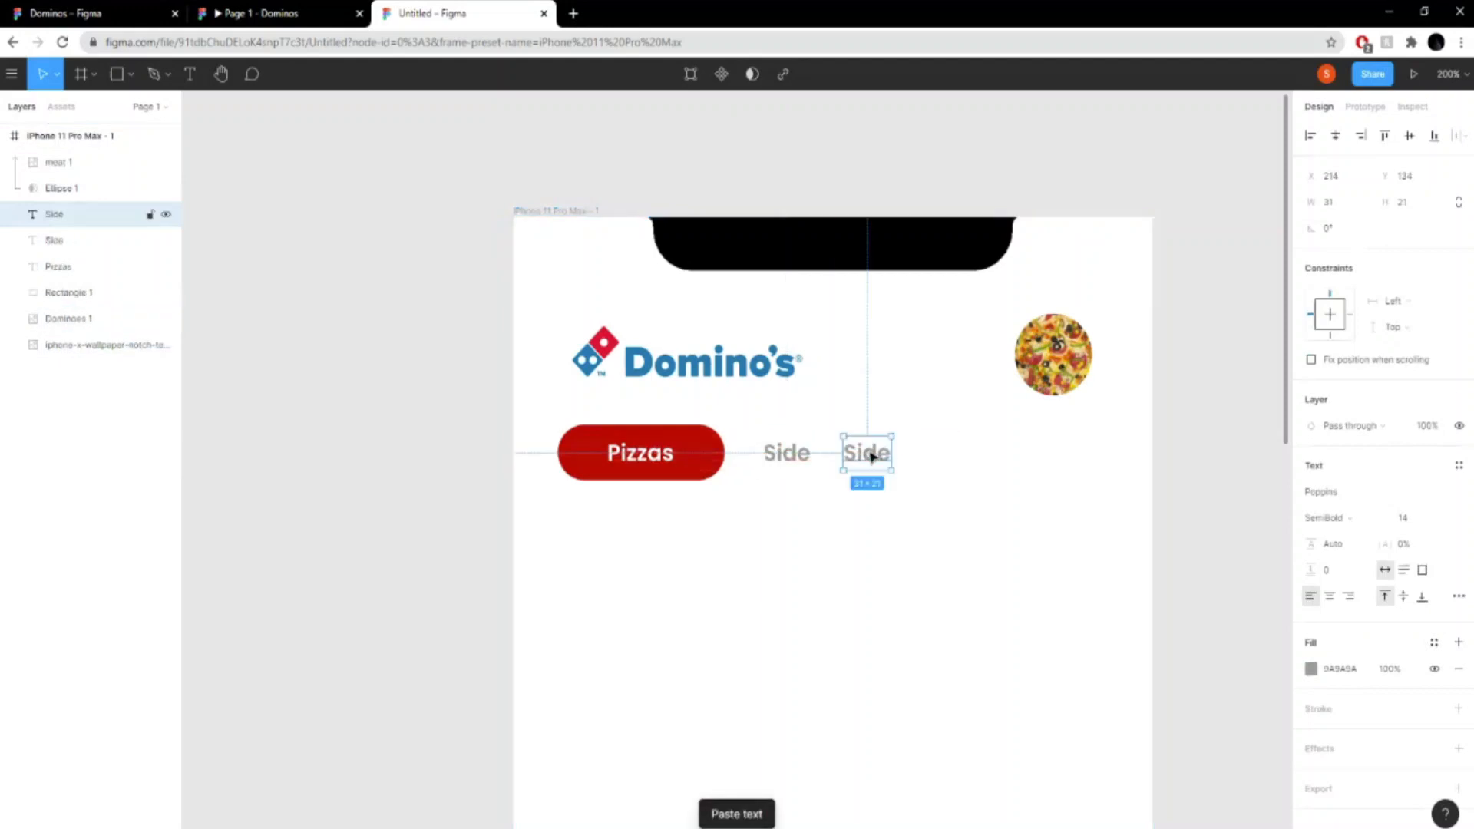
double_click(868, 455)
key("BackSpace")
left_click(230, 13)
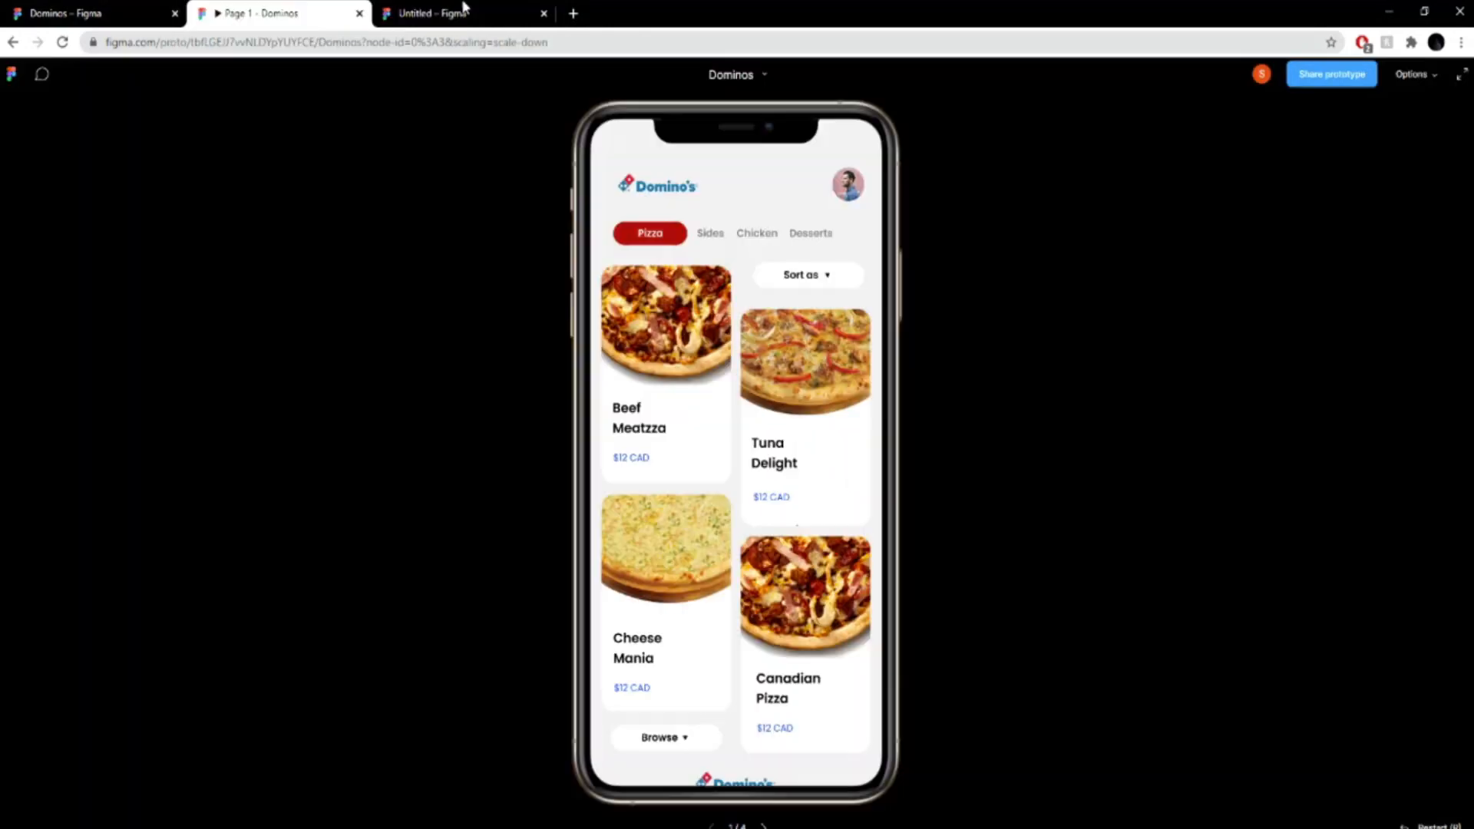
left_click(493, 8)
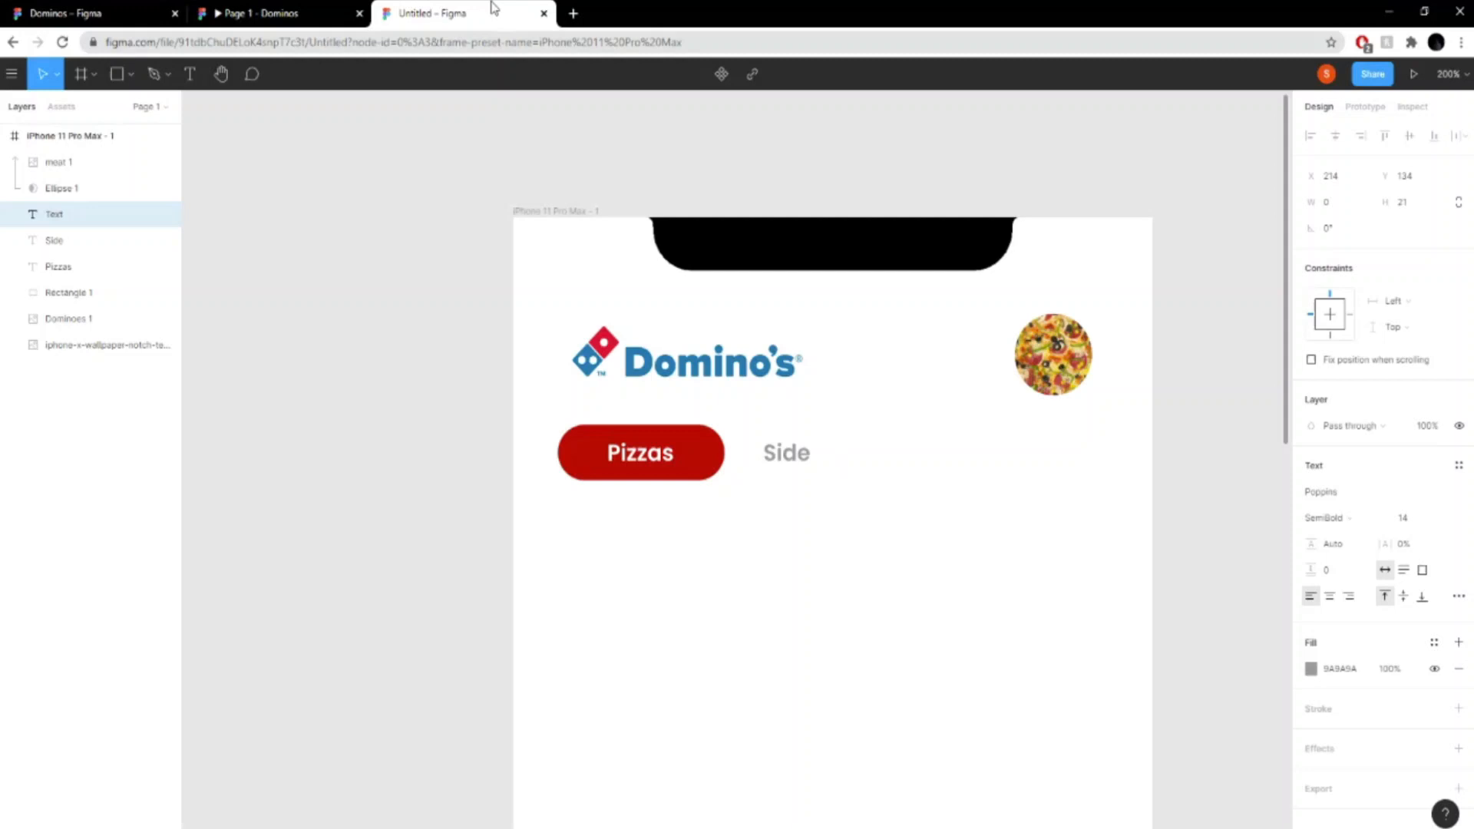
type("Chicken")
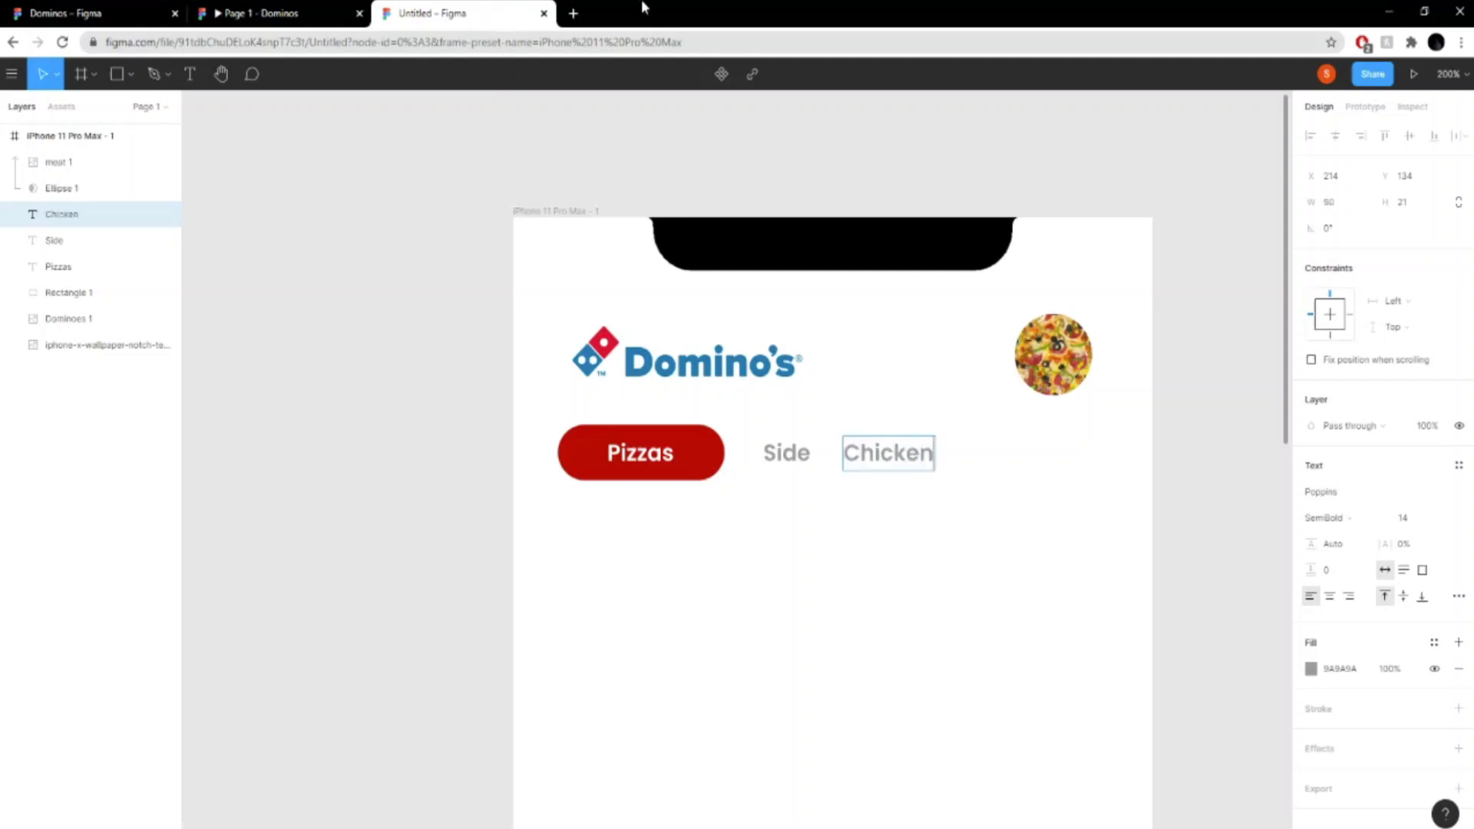
left_click(1037, 409)
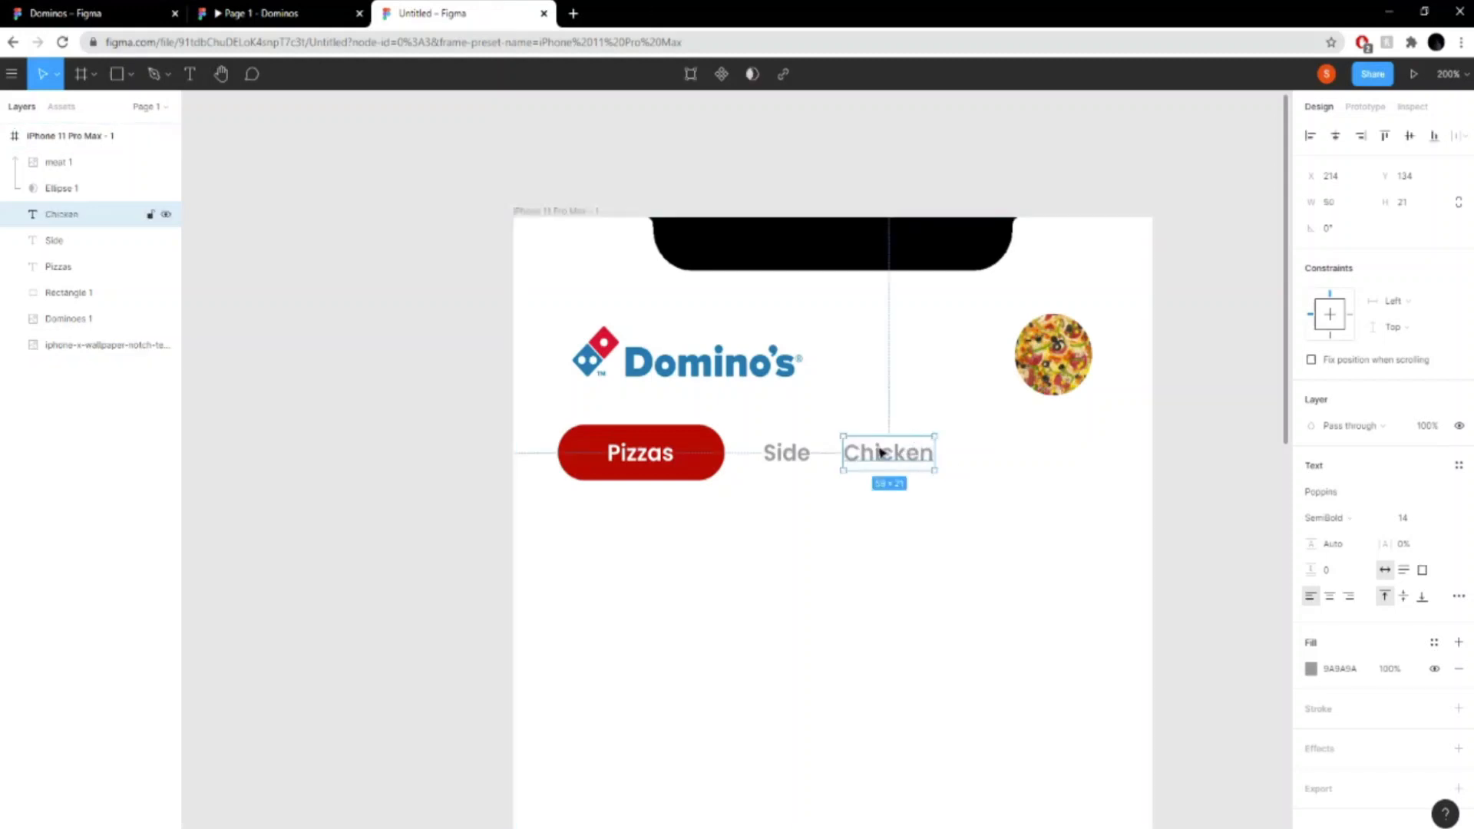
- Duplicate the "Chicken" label further along the row and change the copy's text to "Drinks"
key("ctrl+v")
left_click_drag(881, 453, 1014, 459)
double_click(1018, 454)
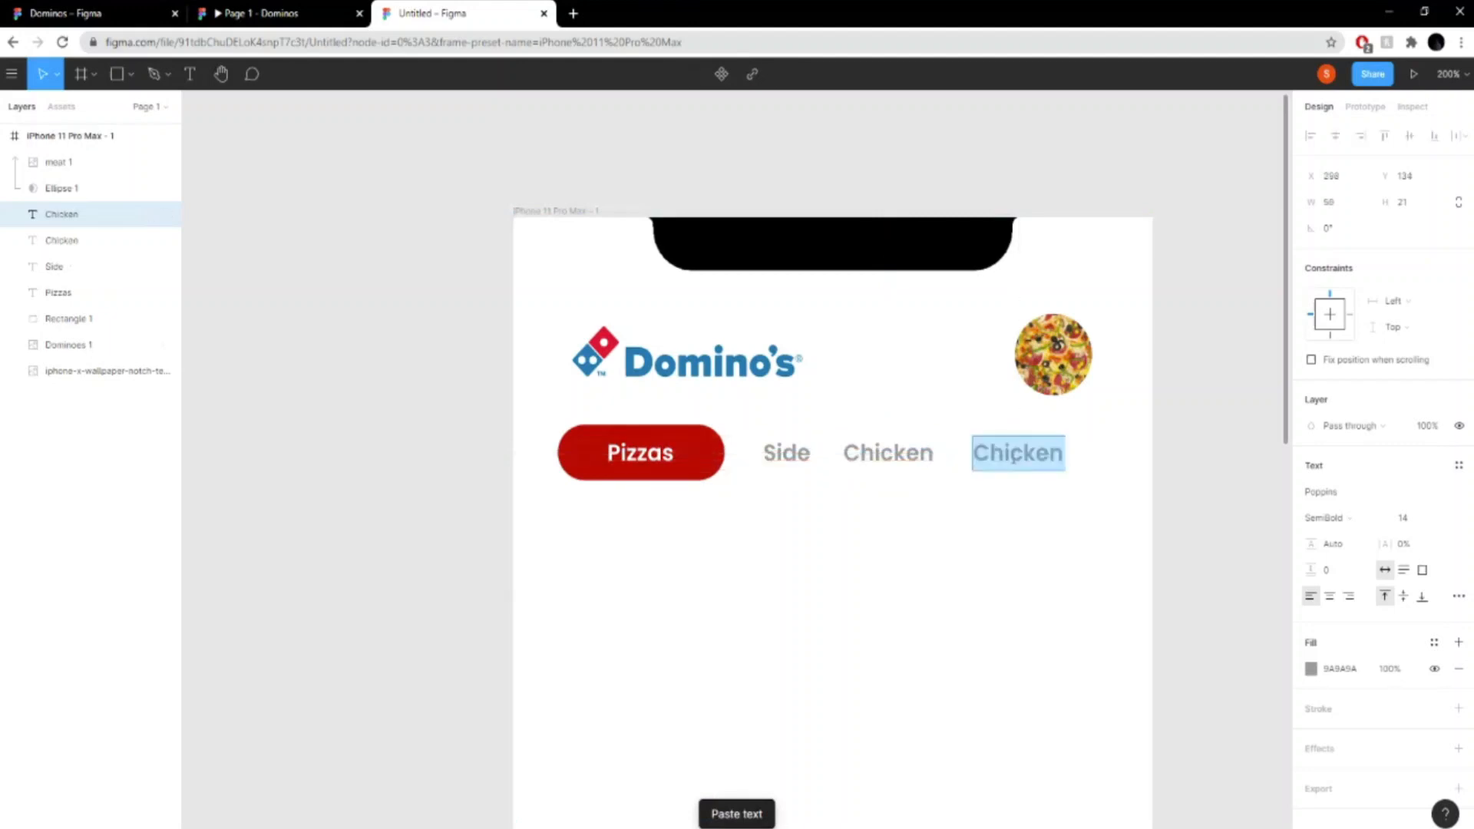
type("Drn")
key("BackSpace")
type("inks")
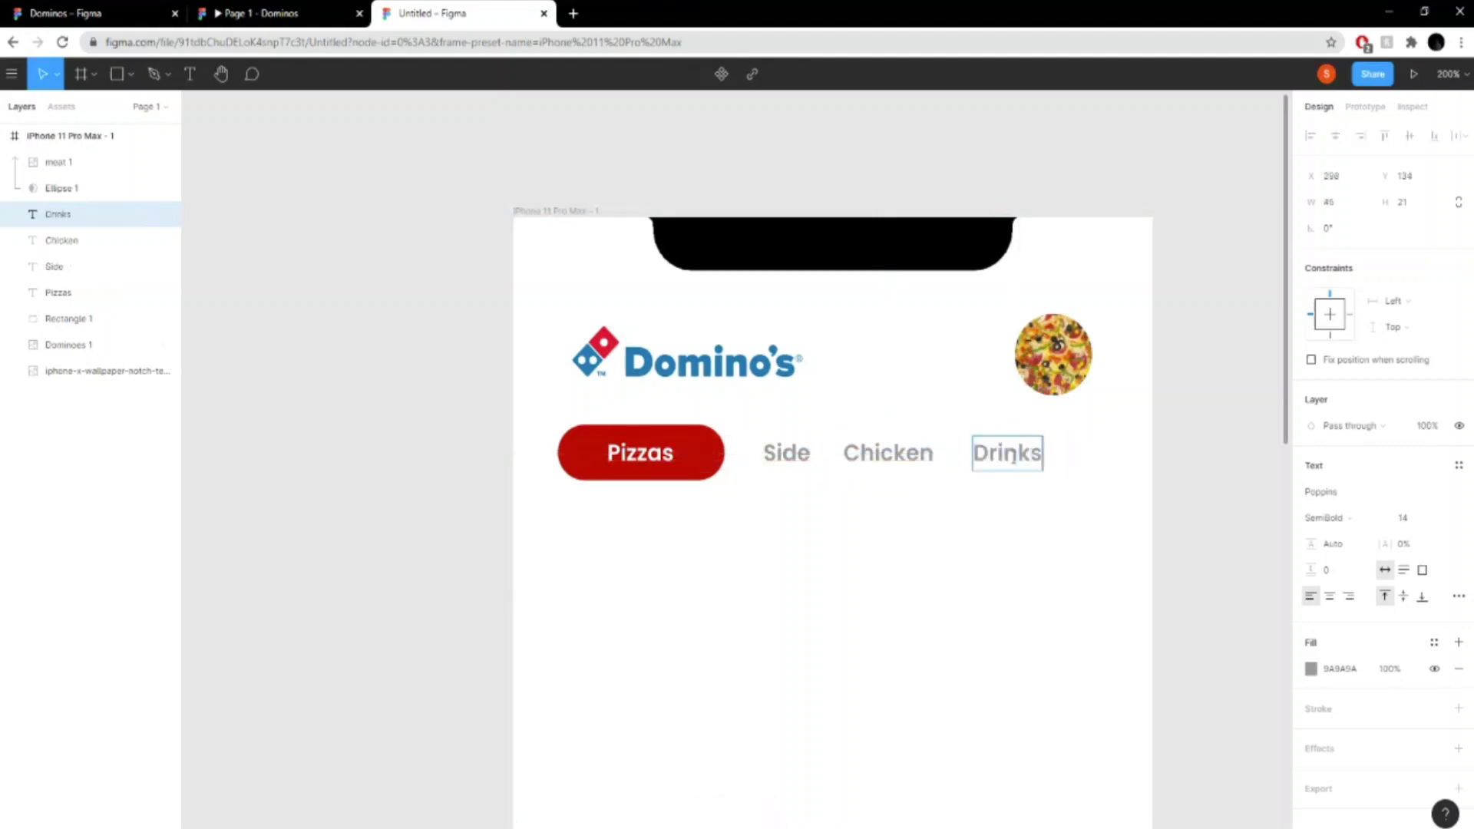
key("Escape")
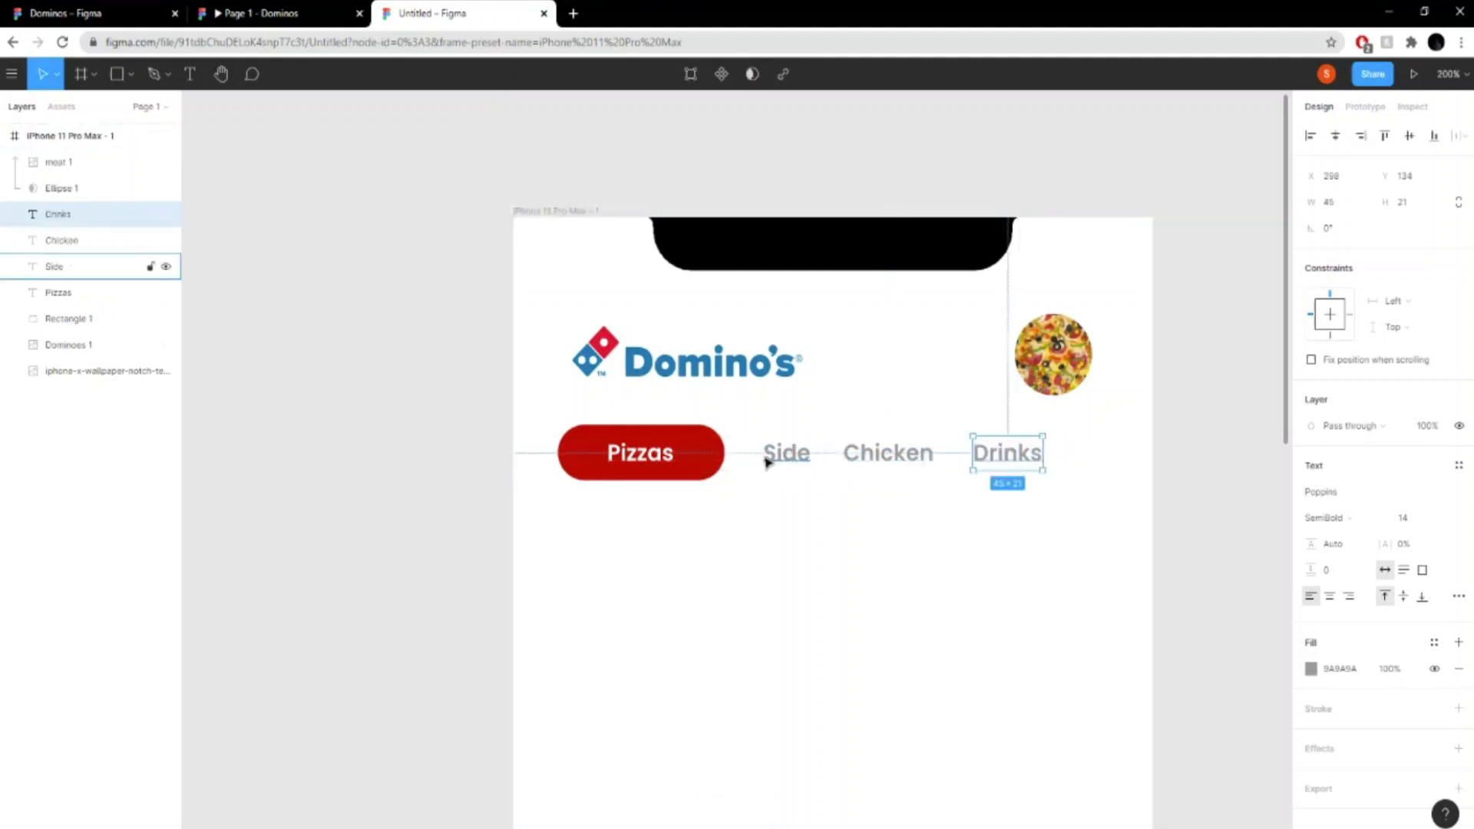
- Shift "Side" slightly away from the red pill and space "Chicken" evenly between "Side" and "Drinks" with 20 px gaps
left_click(796, 463)
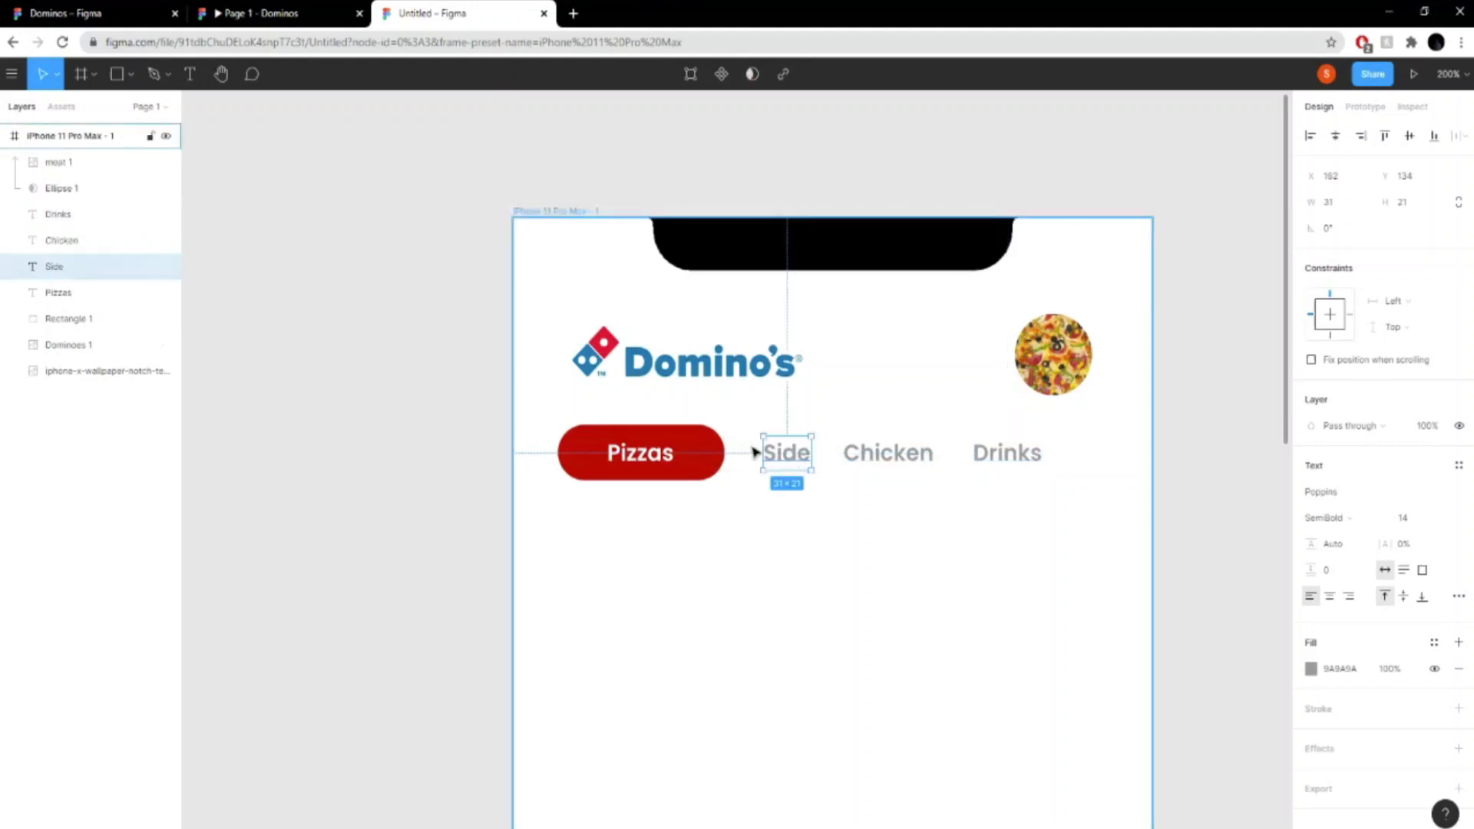
left_click_drag(787, 461, 798, 459)
left_click(894, 463)
double_click(893, 461)
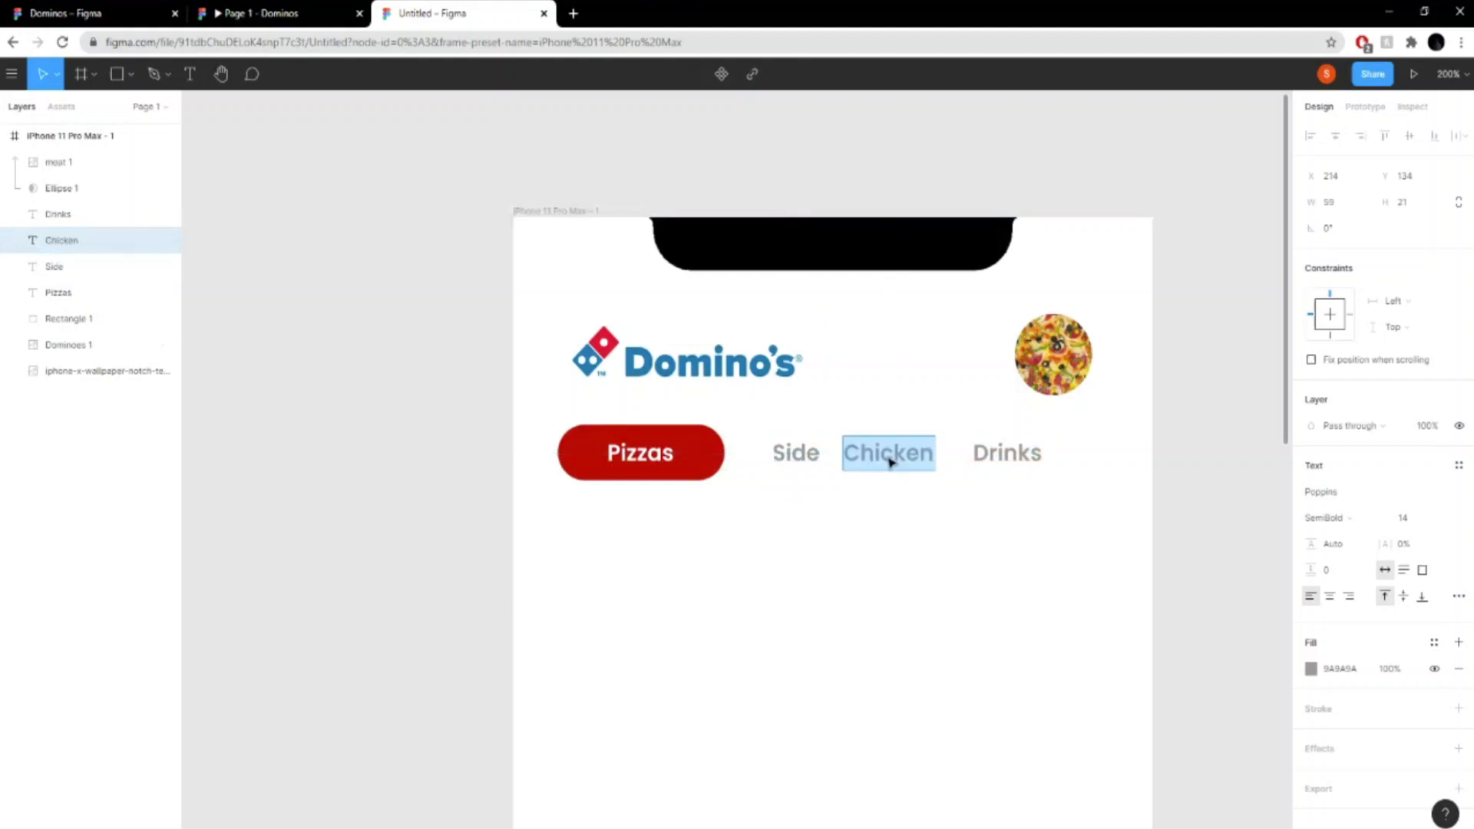
key("Escape")
key("Escape")
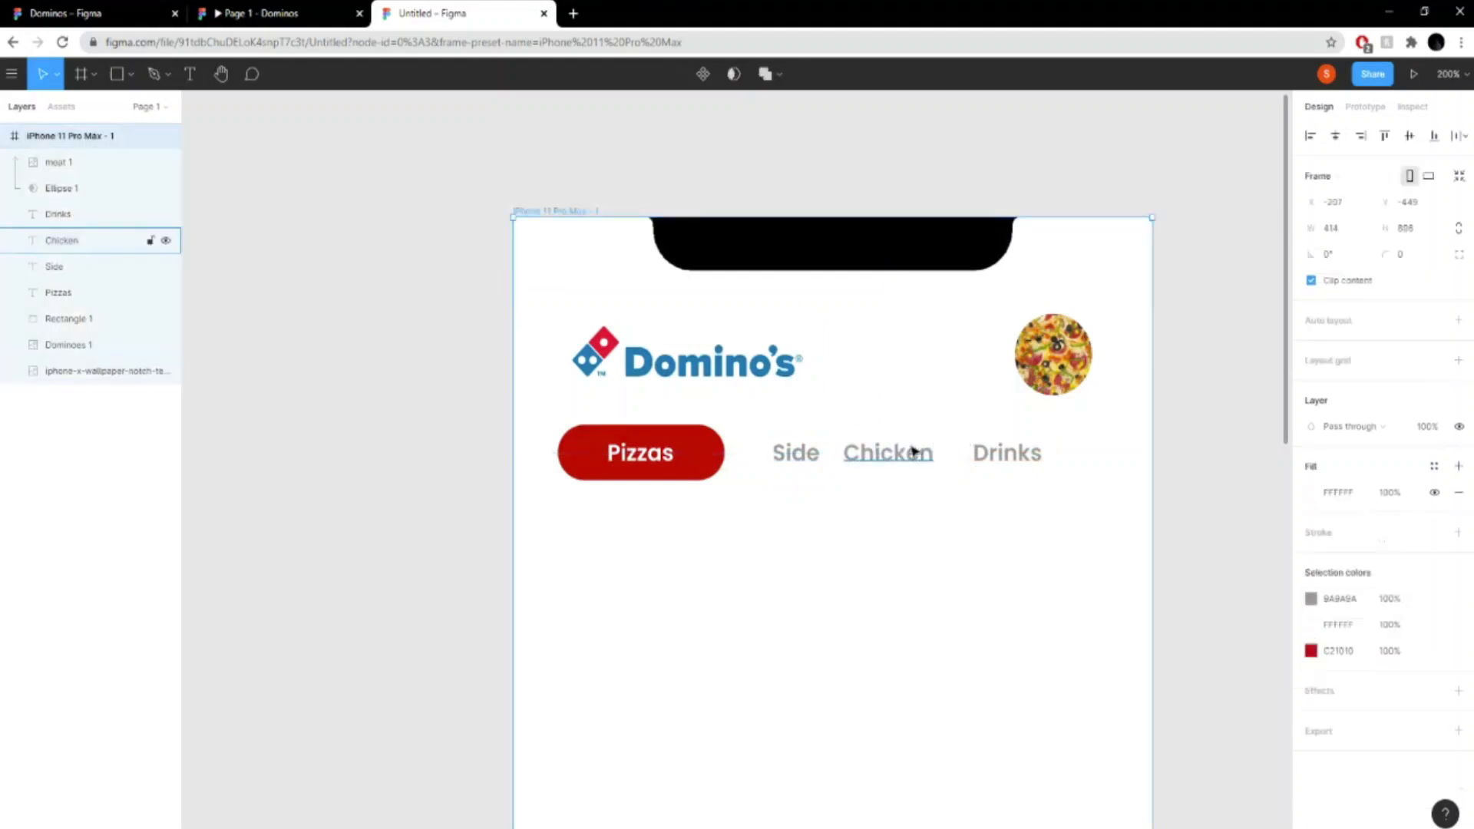
left_click(893, 459)
left_click_drag(892, 458, 896, 459)
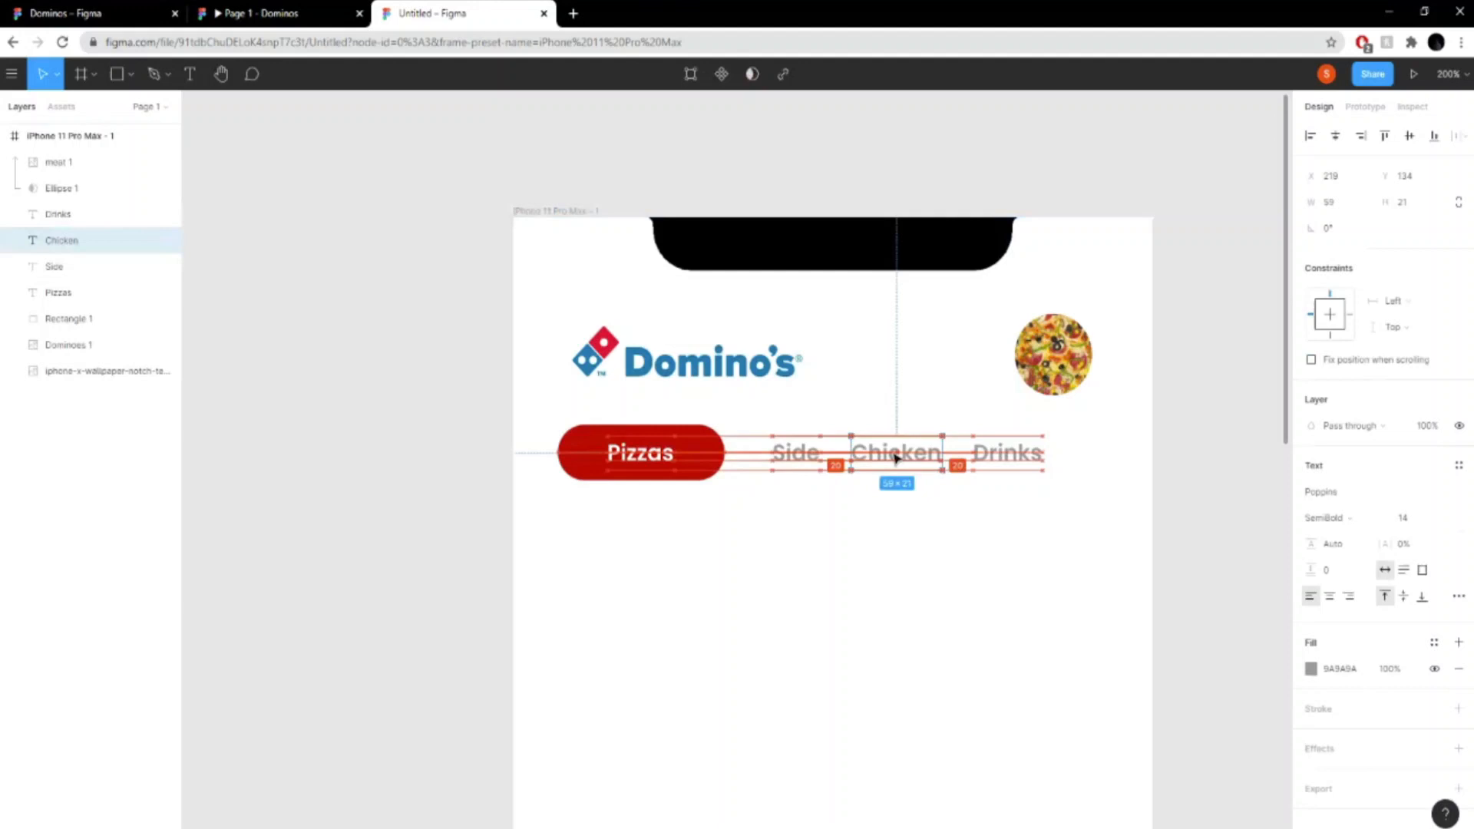
- Move the red pill together with its "Pizzas" text slightly right, aligning the pill's left edge with the Domino's logo
left_click(689, 470)
left_click_drag(700, 472, 666, 458)
left_click(652, 458)
left_click(1161, 471)
- Look over the category row and compare the screen with the finished Domino's prototype
scroll(1220, 499, "down", 1)
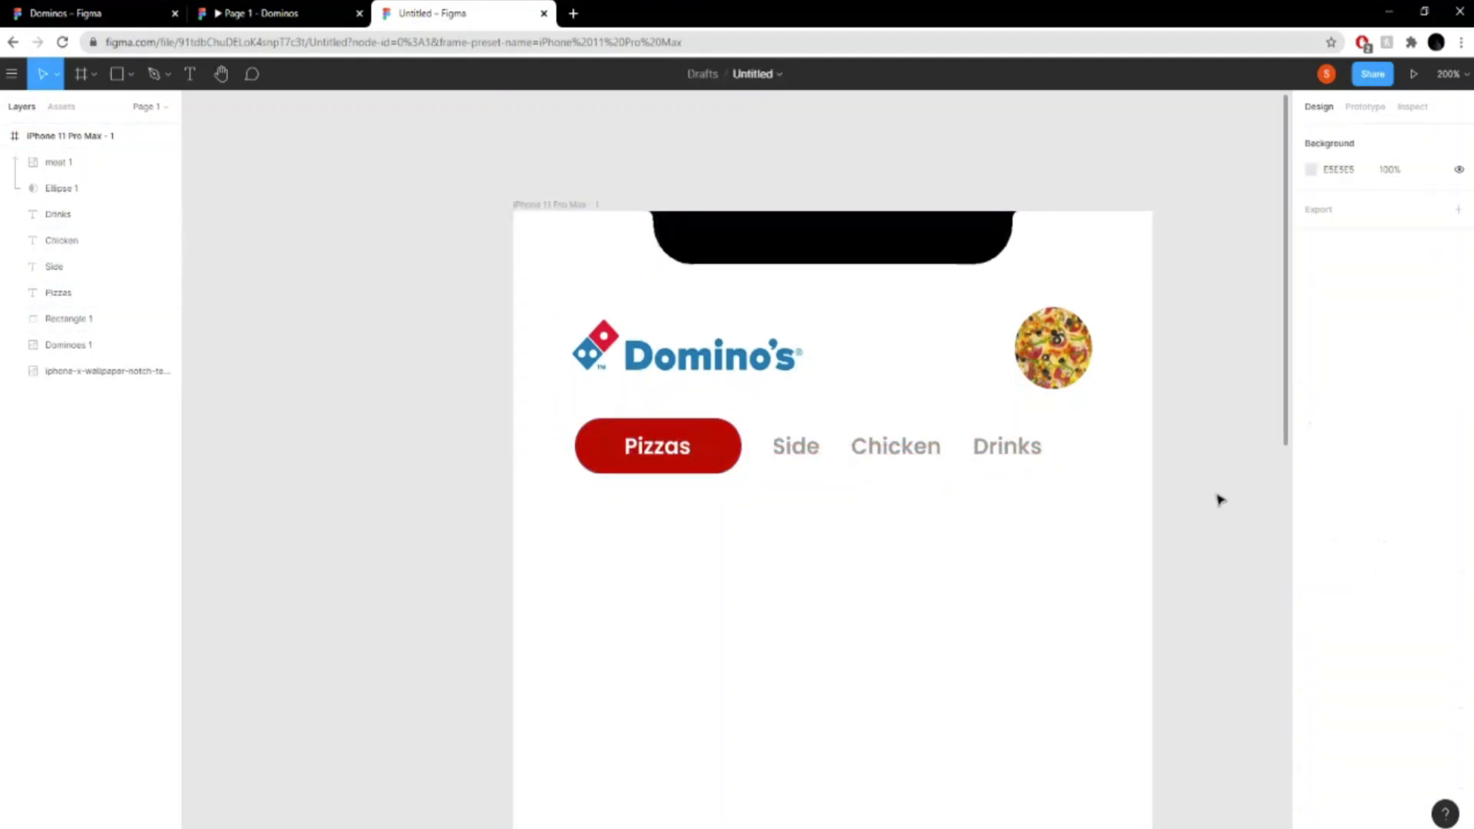
scroll(1221, 500, "down", 1)
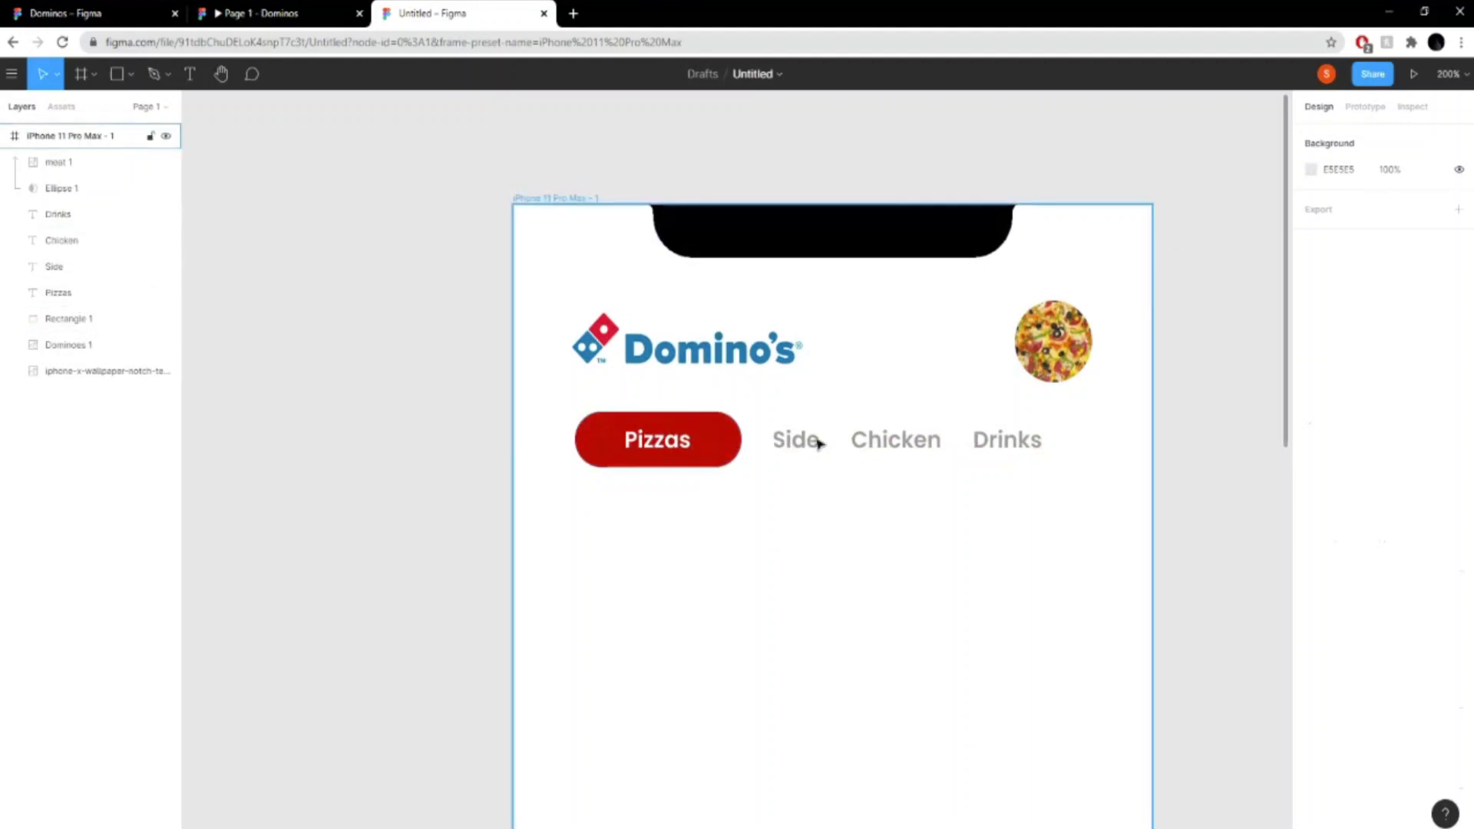
left_click(799, 445)
left_click(1194, 483)
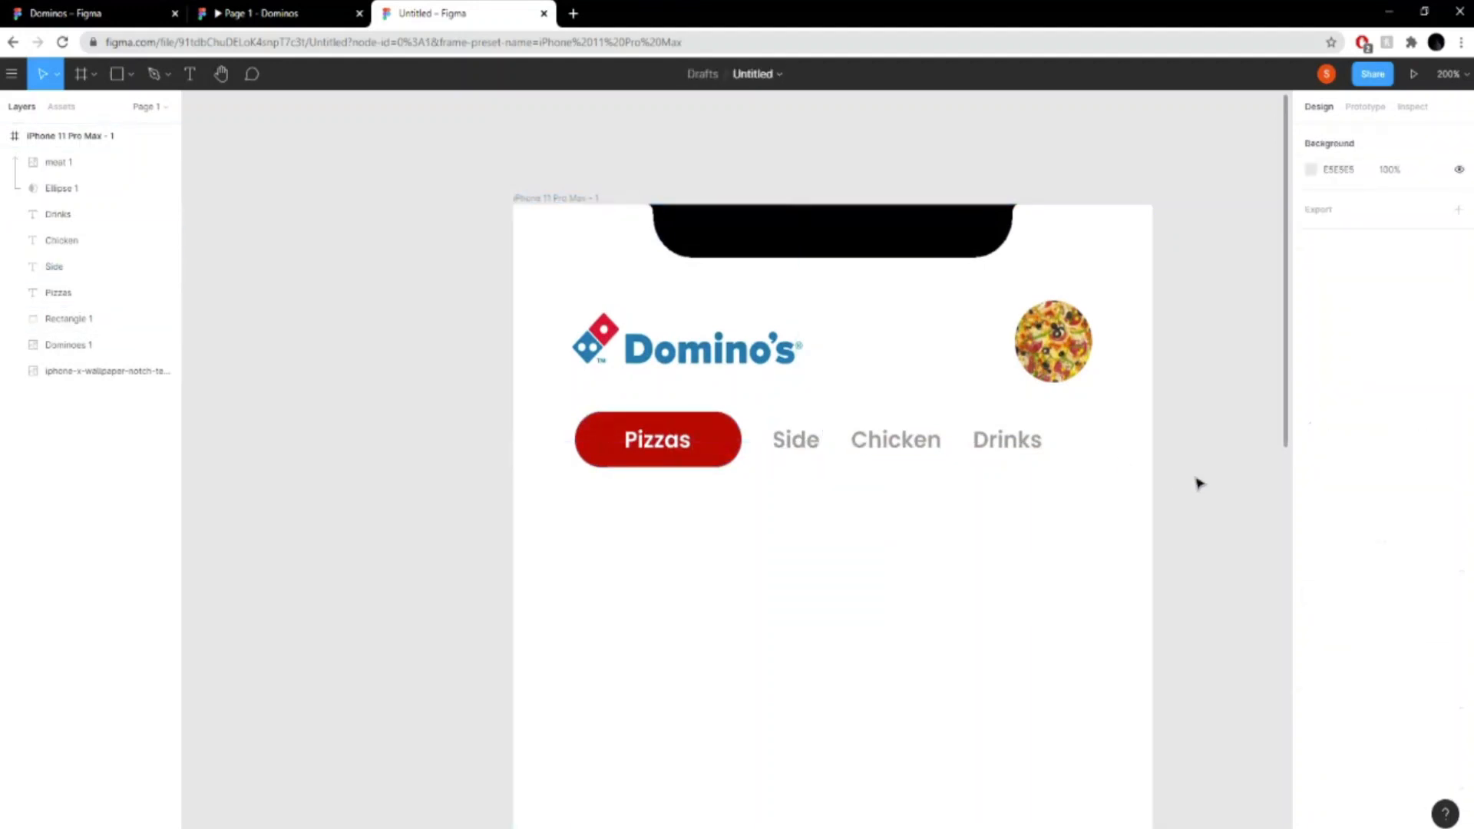
left_click_drag(671, 456, 665, 450)
left_click(1194, 470)
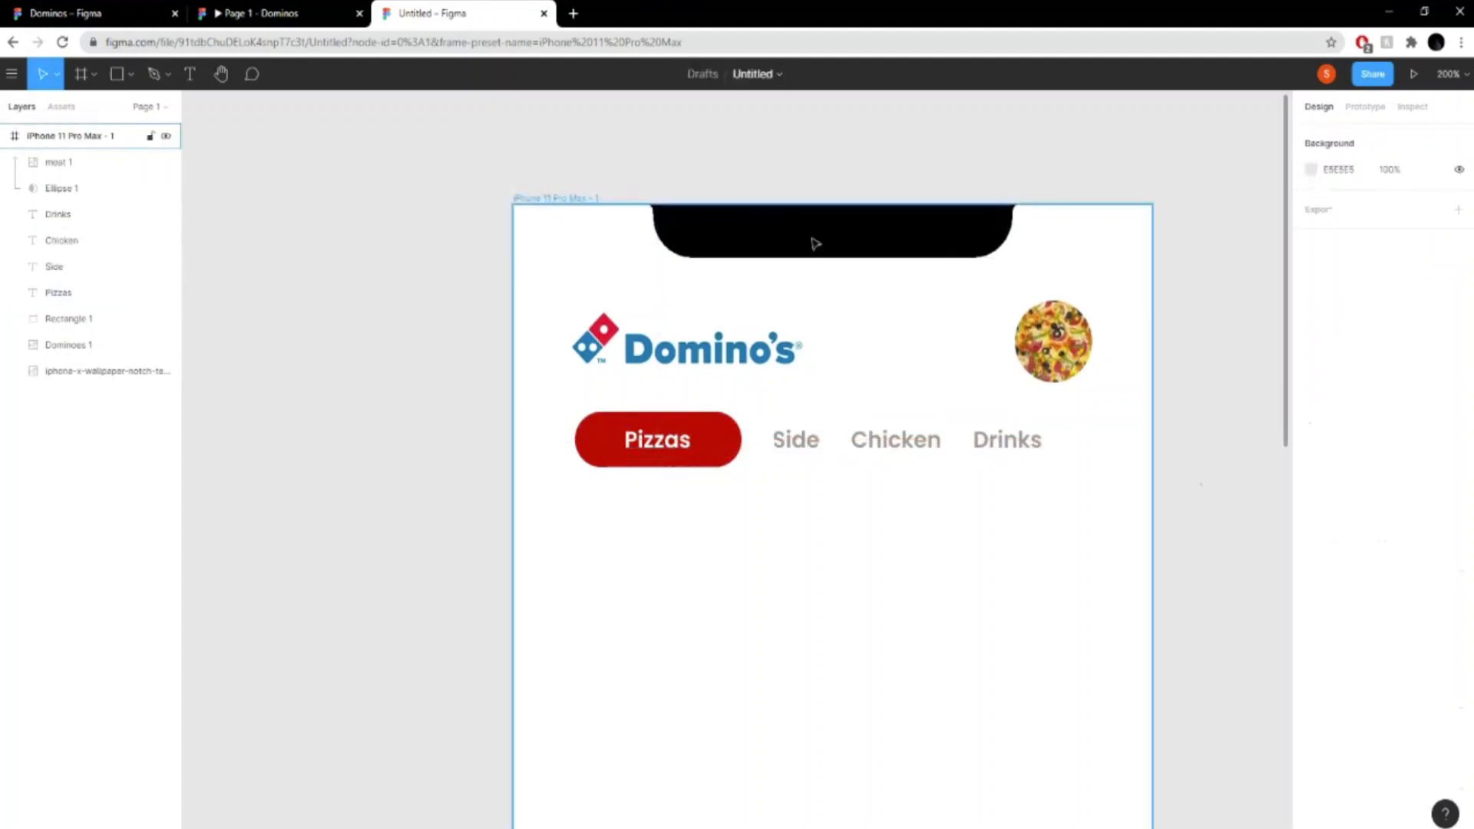
left_click(270, 17)
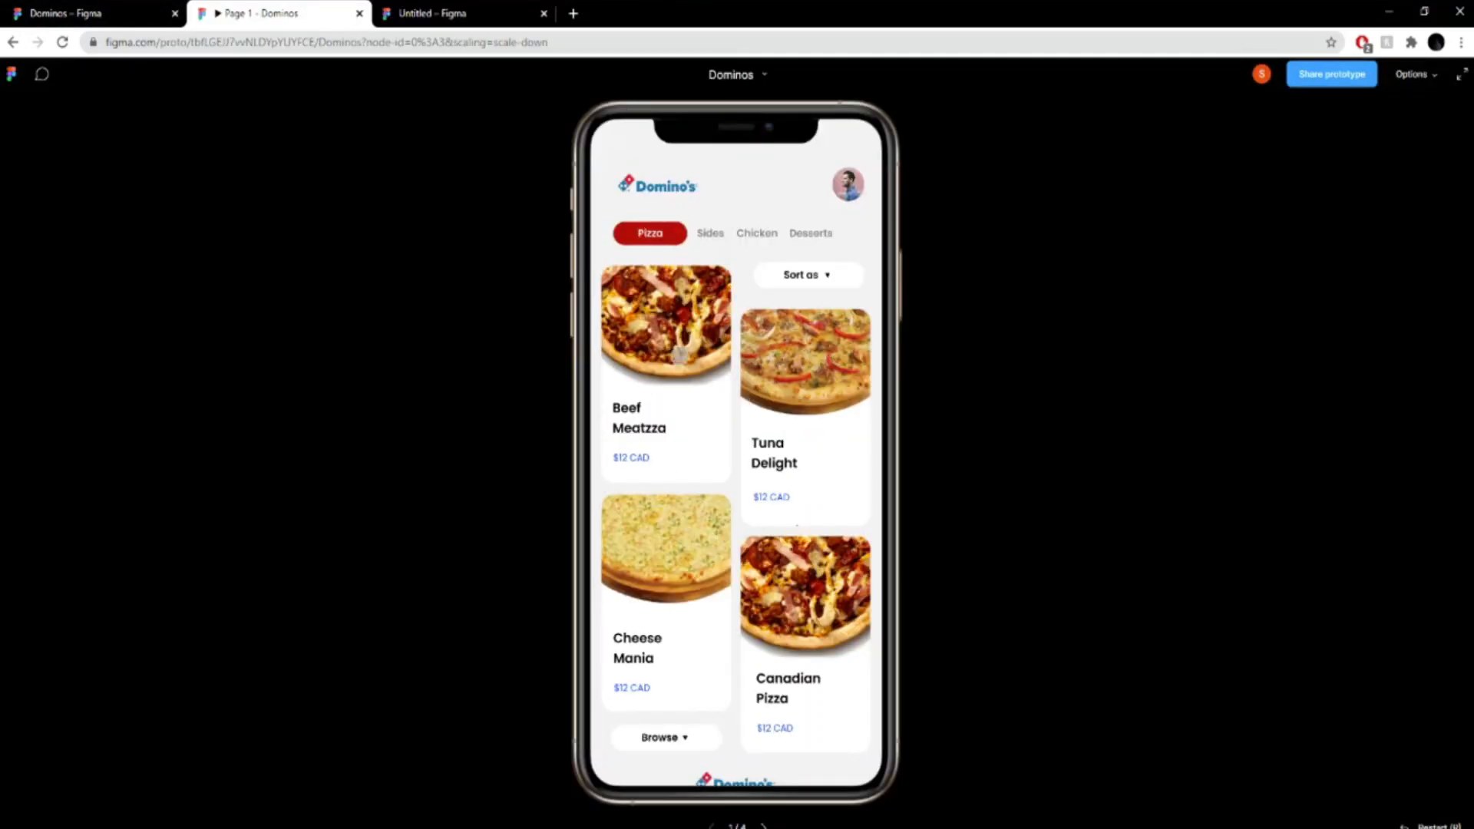
- Switch to the new design file, draw a rectangle about 176 × 284 below the category row, and order its layer below the masked pizza picture
left_click(456, 7)
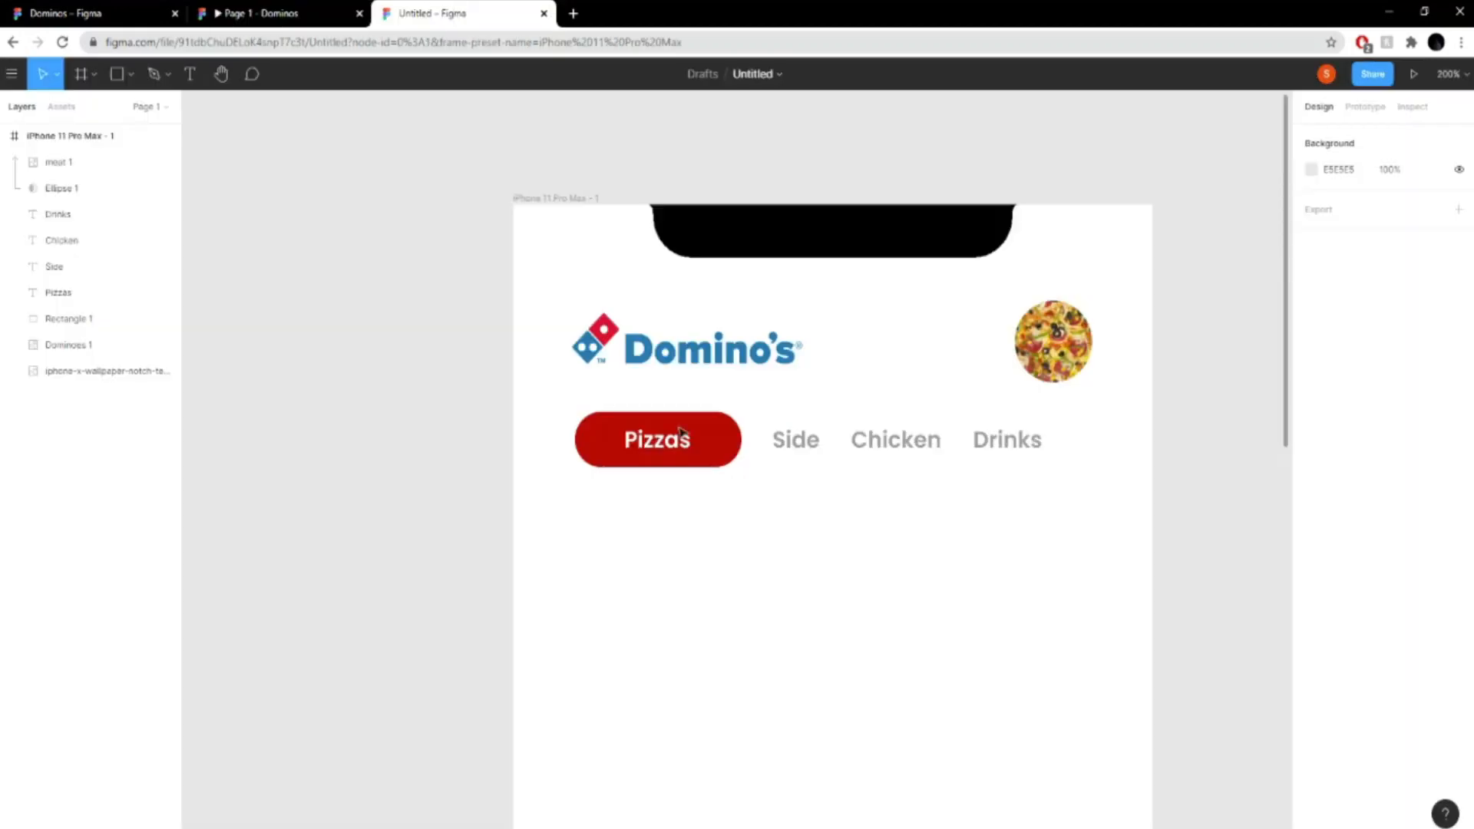
left_click(131, 74)
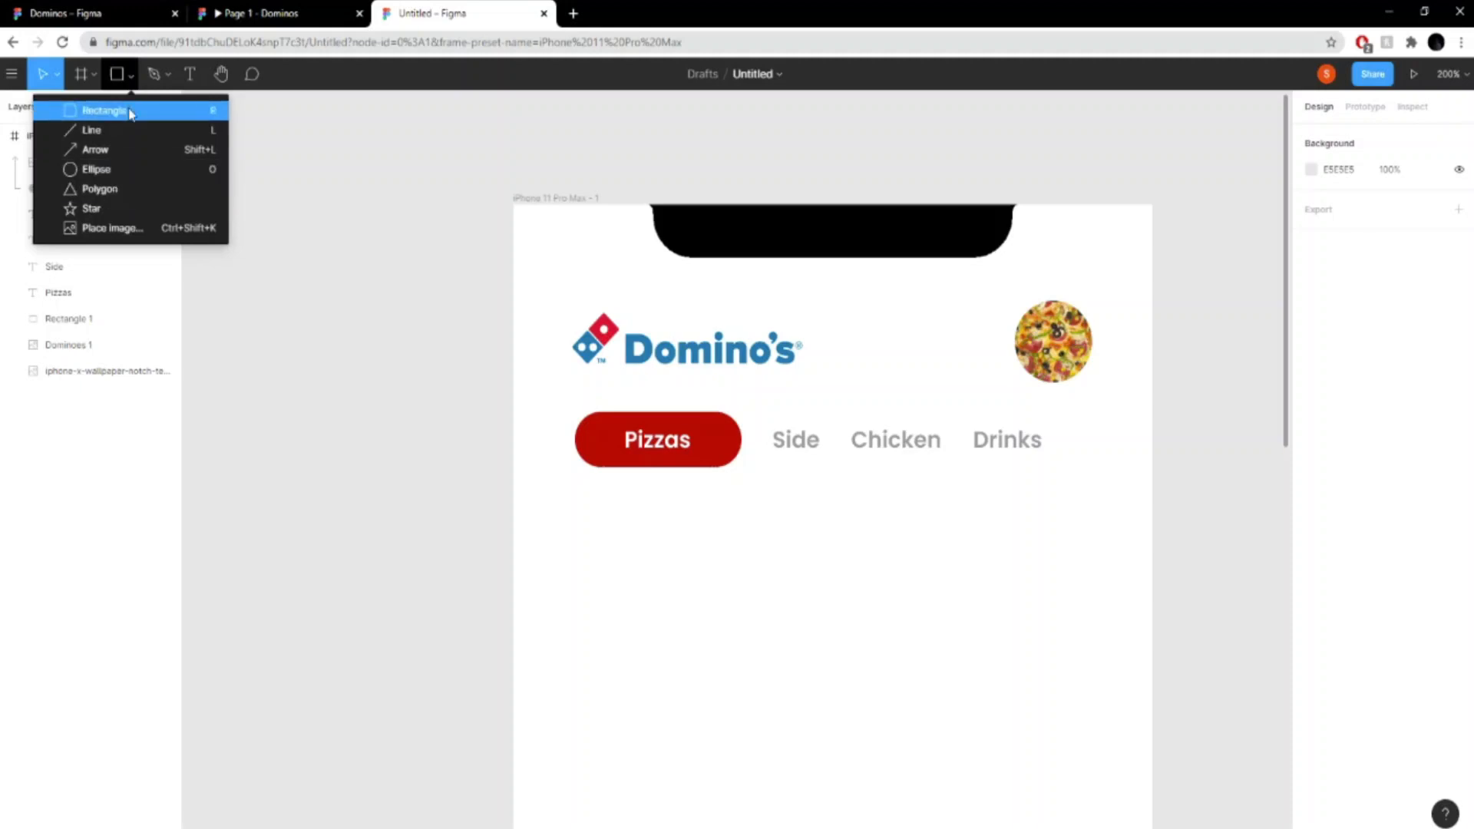
left_click(104, 111)
left_click_drag(460, 553, 404, 325)
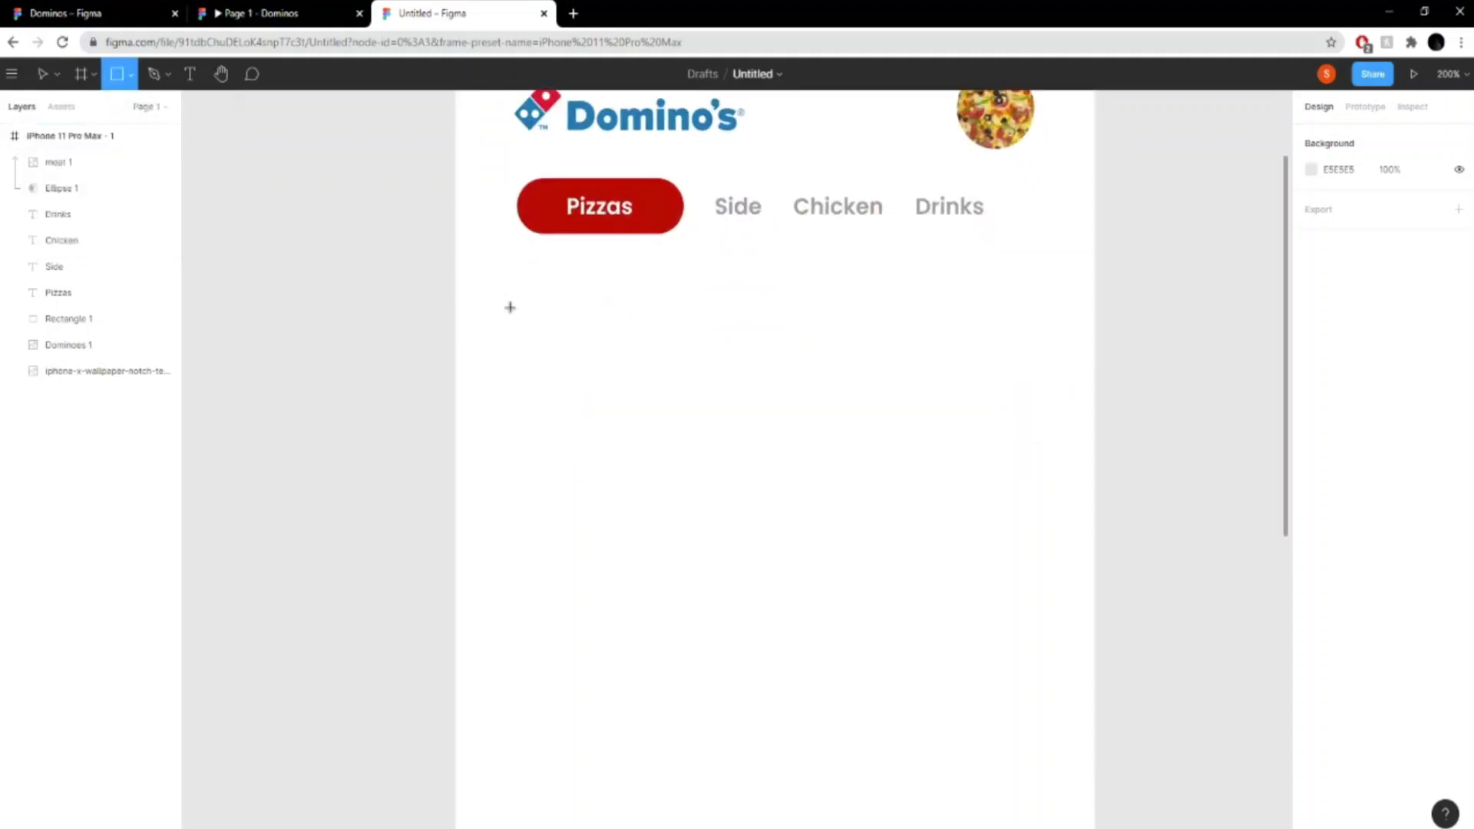
left_click_drag(484, 258, 756, 721)
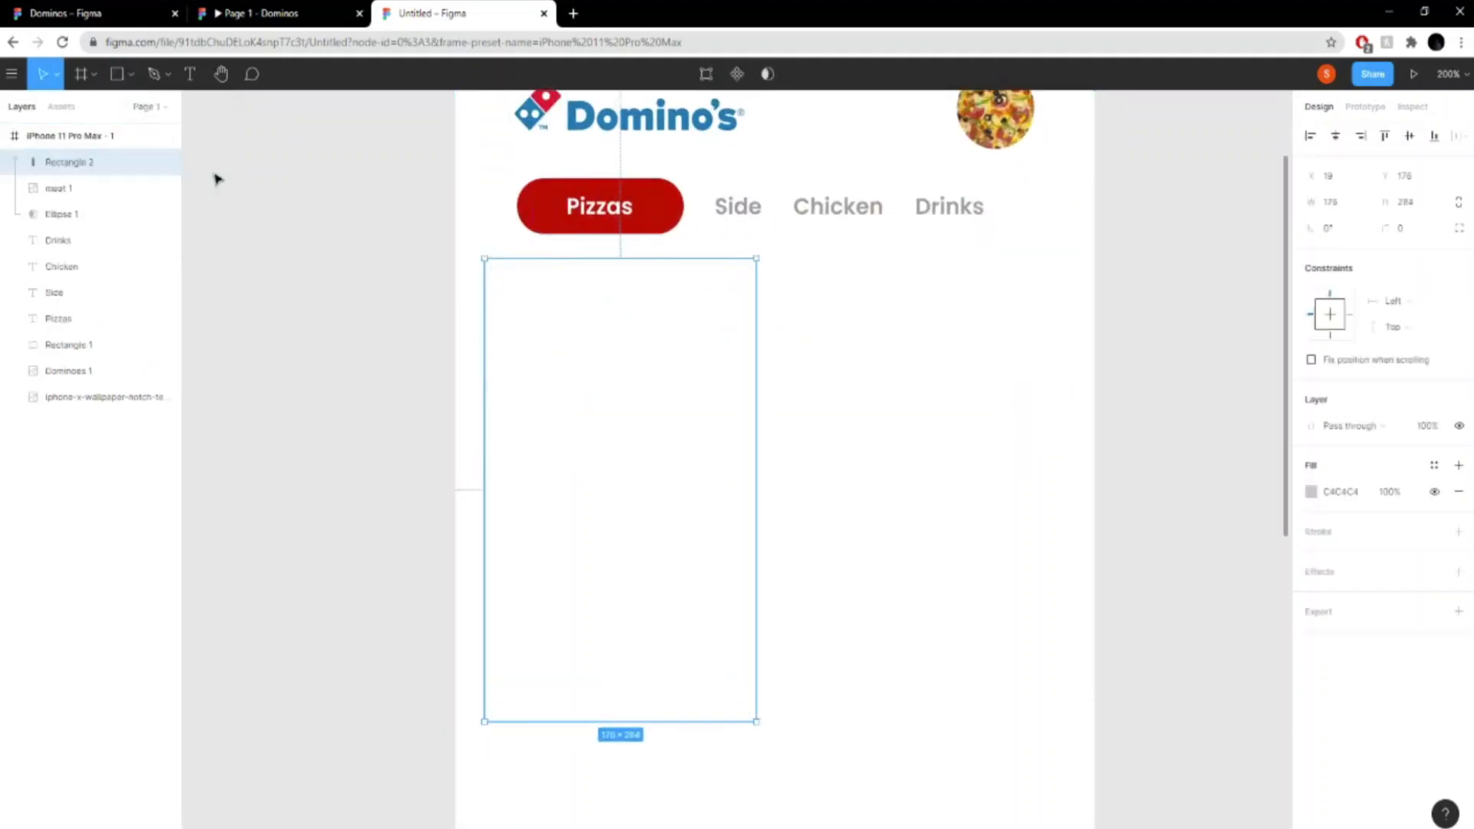
left_click_drag(93, 159, 82, 223)
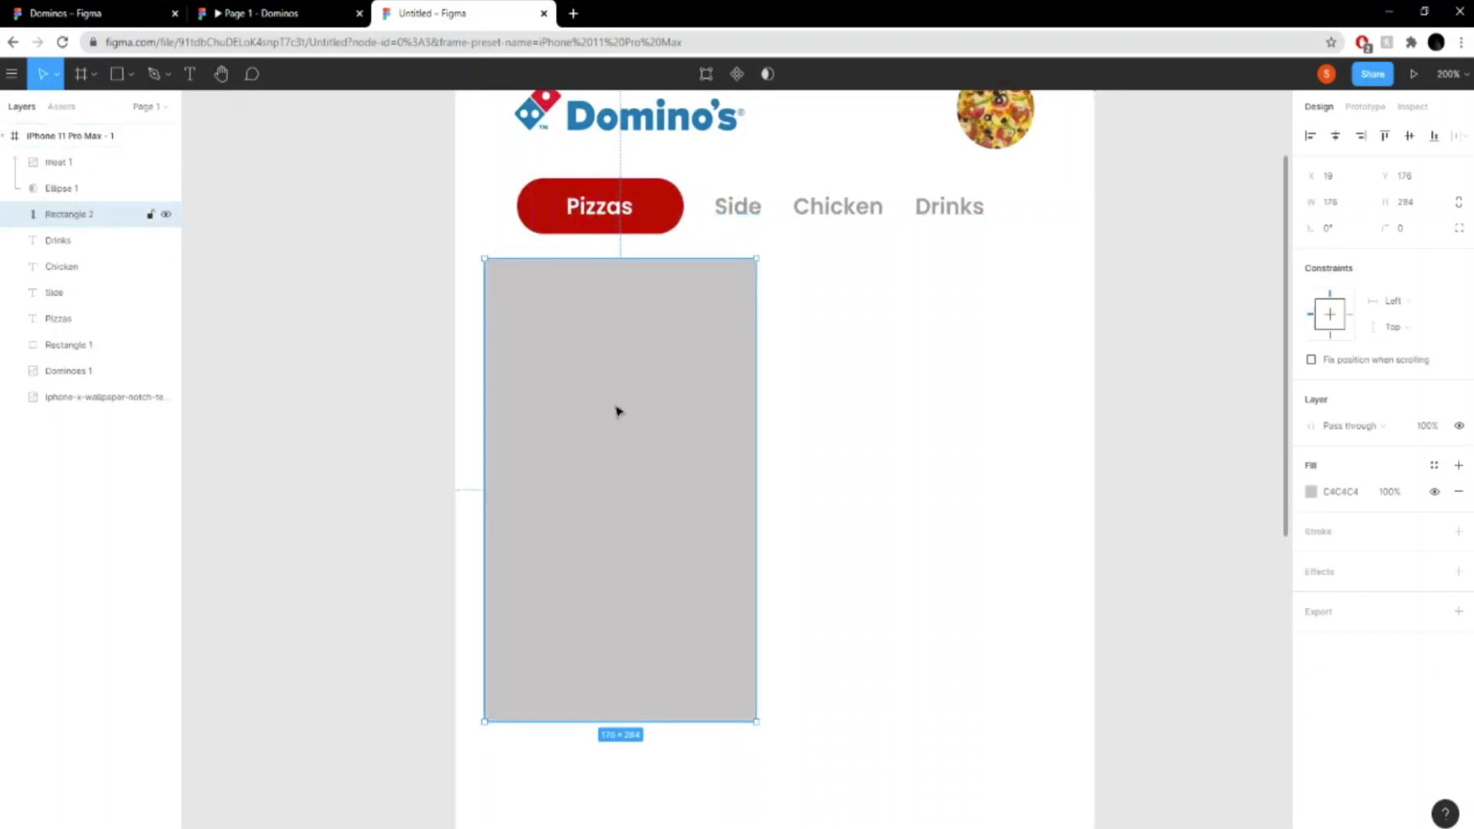
- Shift the grey rectangle slightly right and up, and set its corner radius to 25
left_click_drag(643, 443, 662, 438)
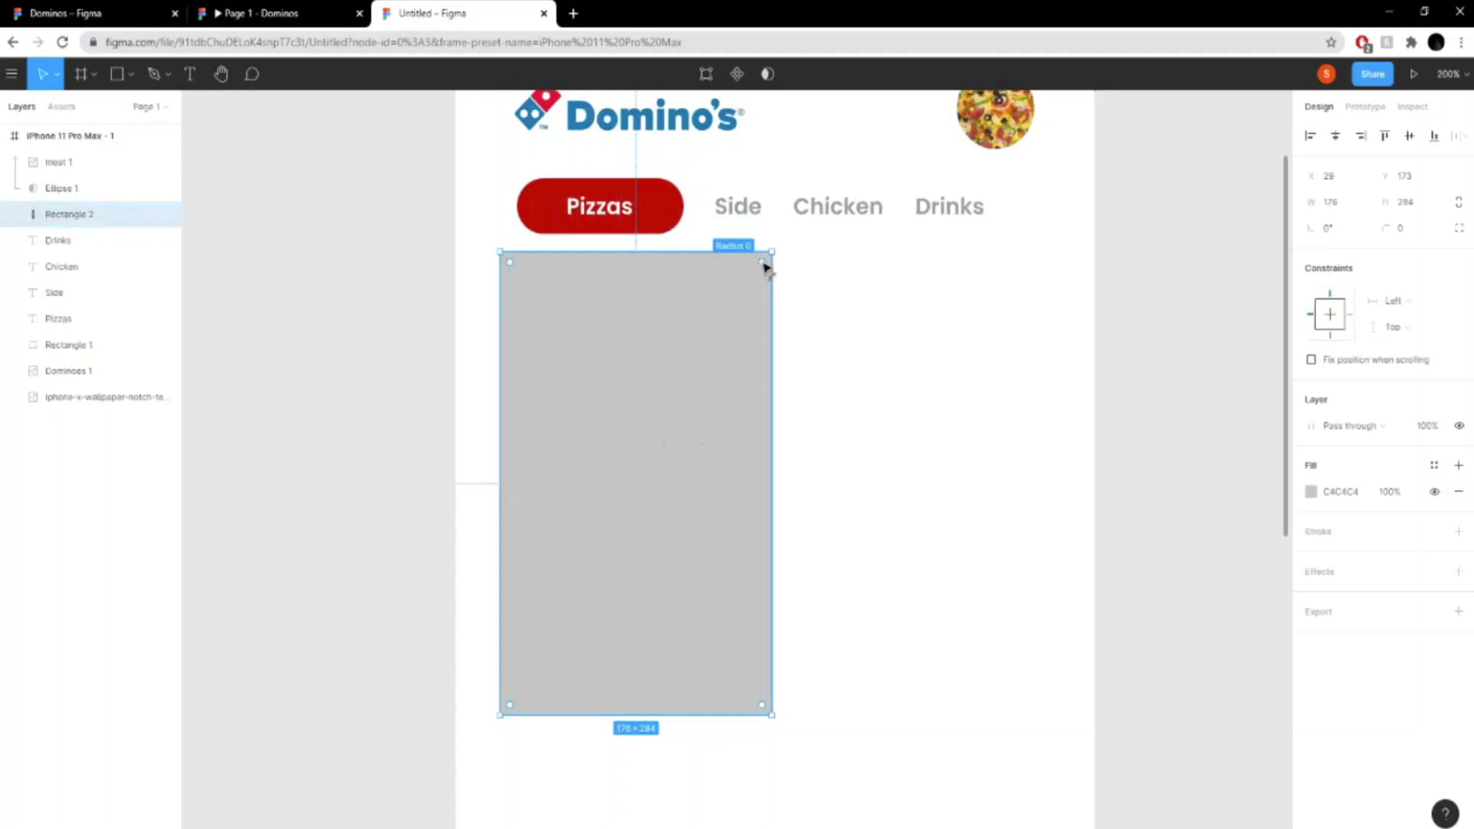
mouse_move(764, 265)
left_mouse_down()
mouse_move(734, 289)
mouse_move(748, 263)
left_mouse_up()
left_click(1424, 235)
type("13")
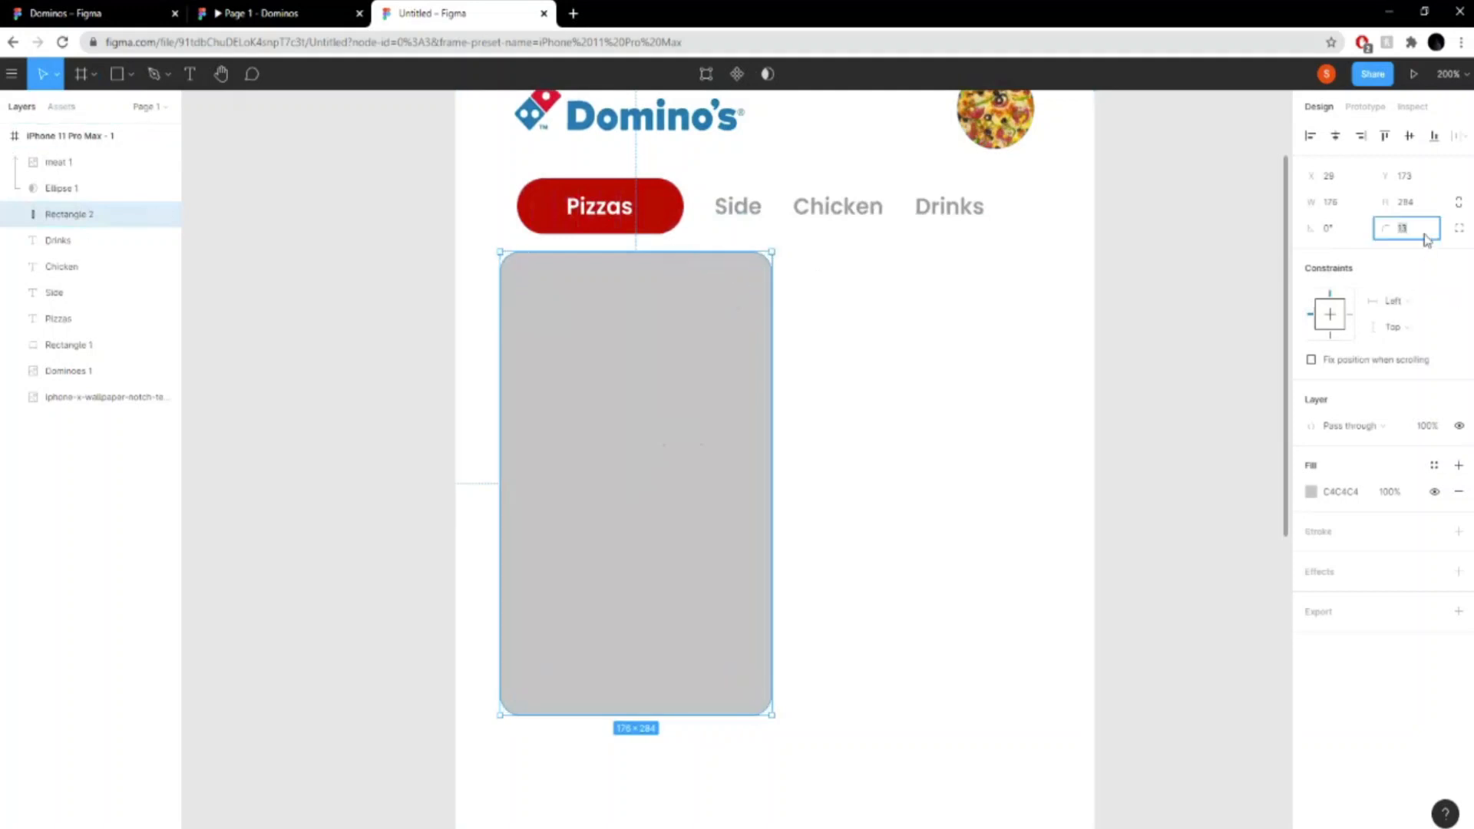
key("Return")
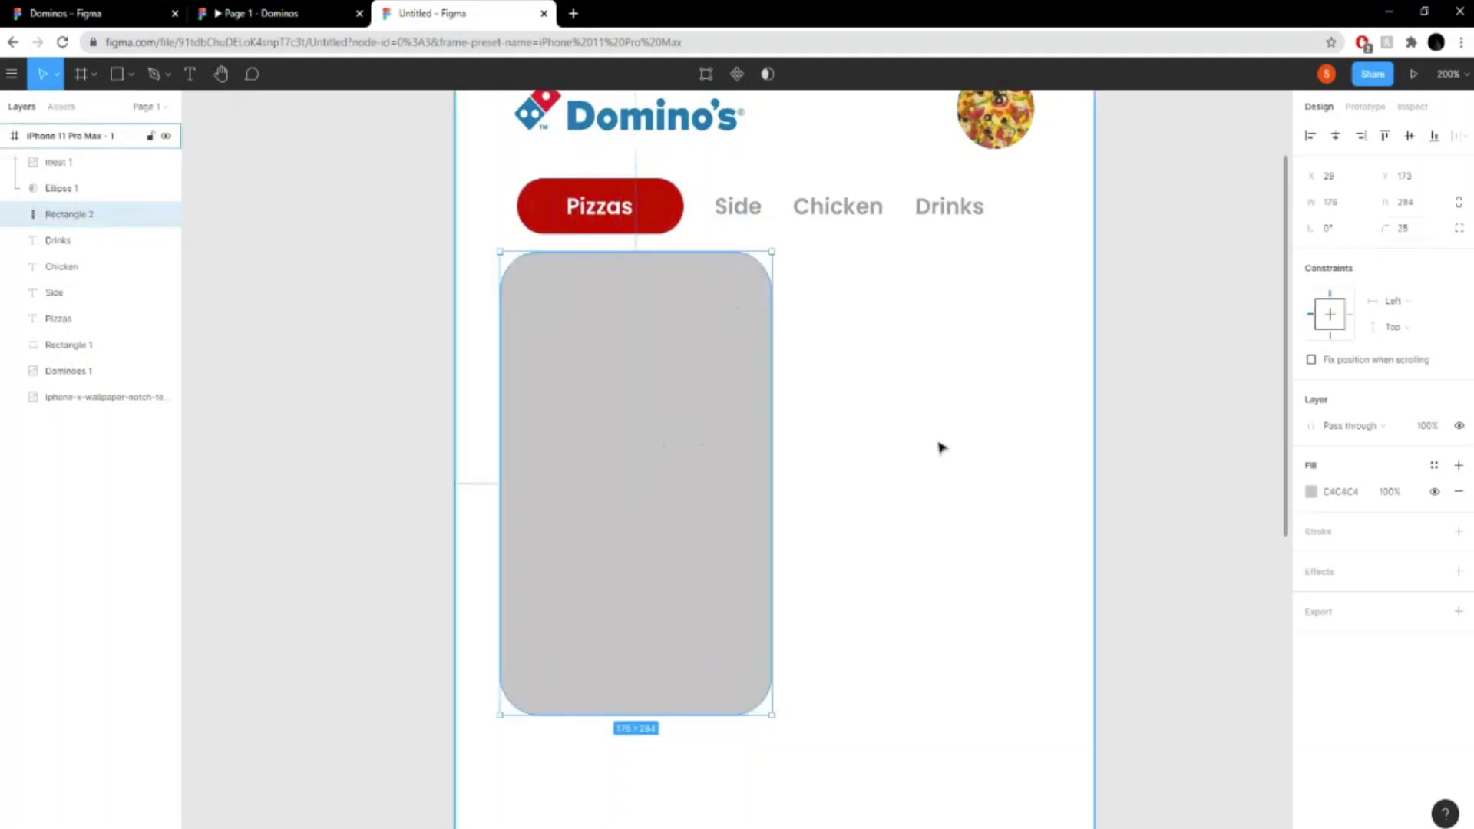
left_click(1247, 426)
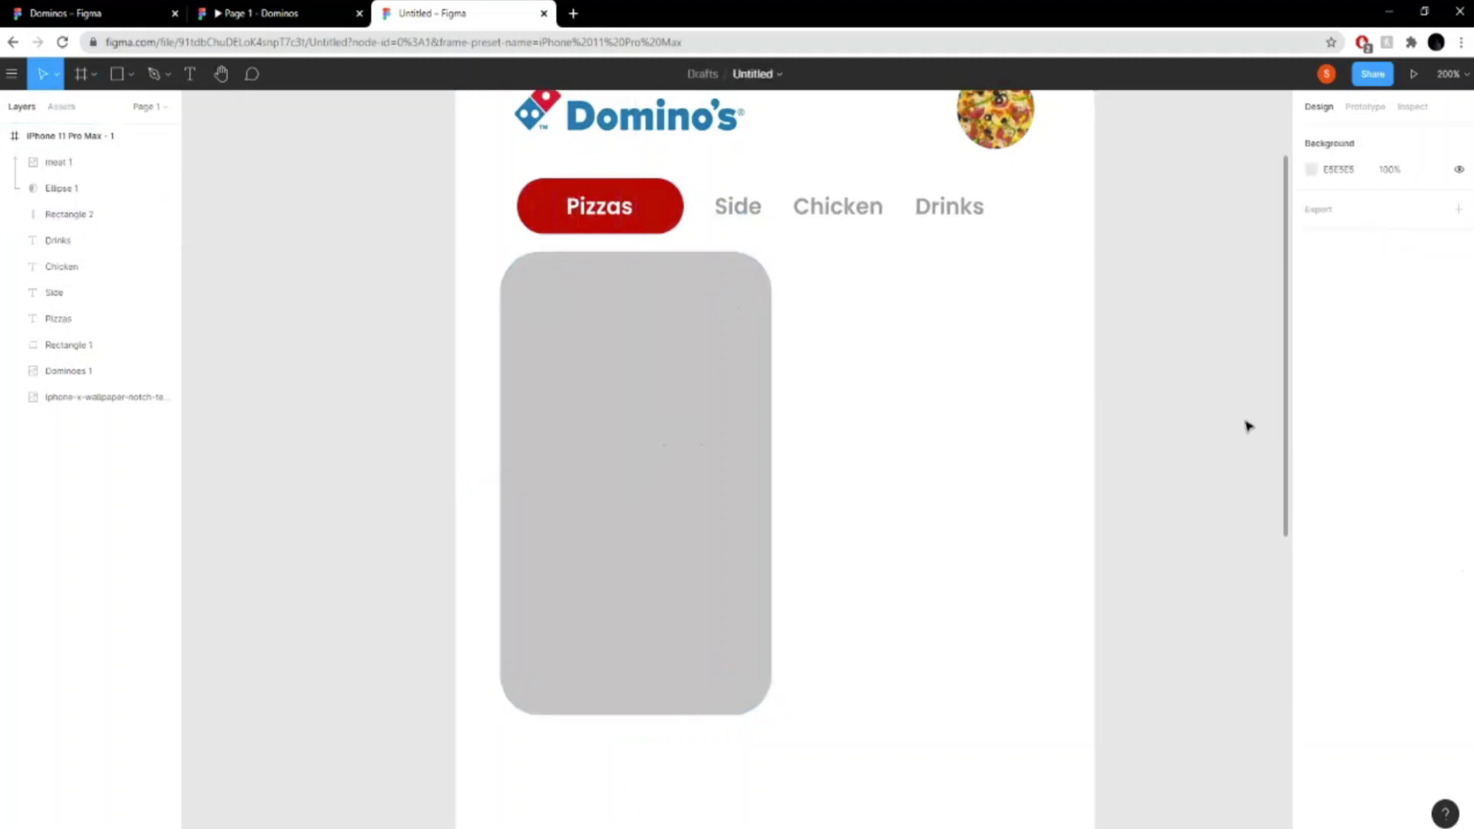
- Move the rounded card slightly down to widen the gap below the category row, and compare it with the finished Domino's prototype
left_click(642, 386)
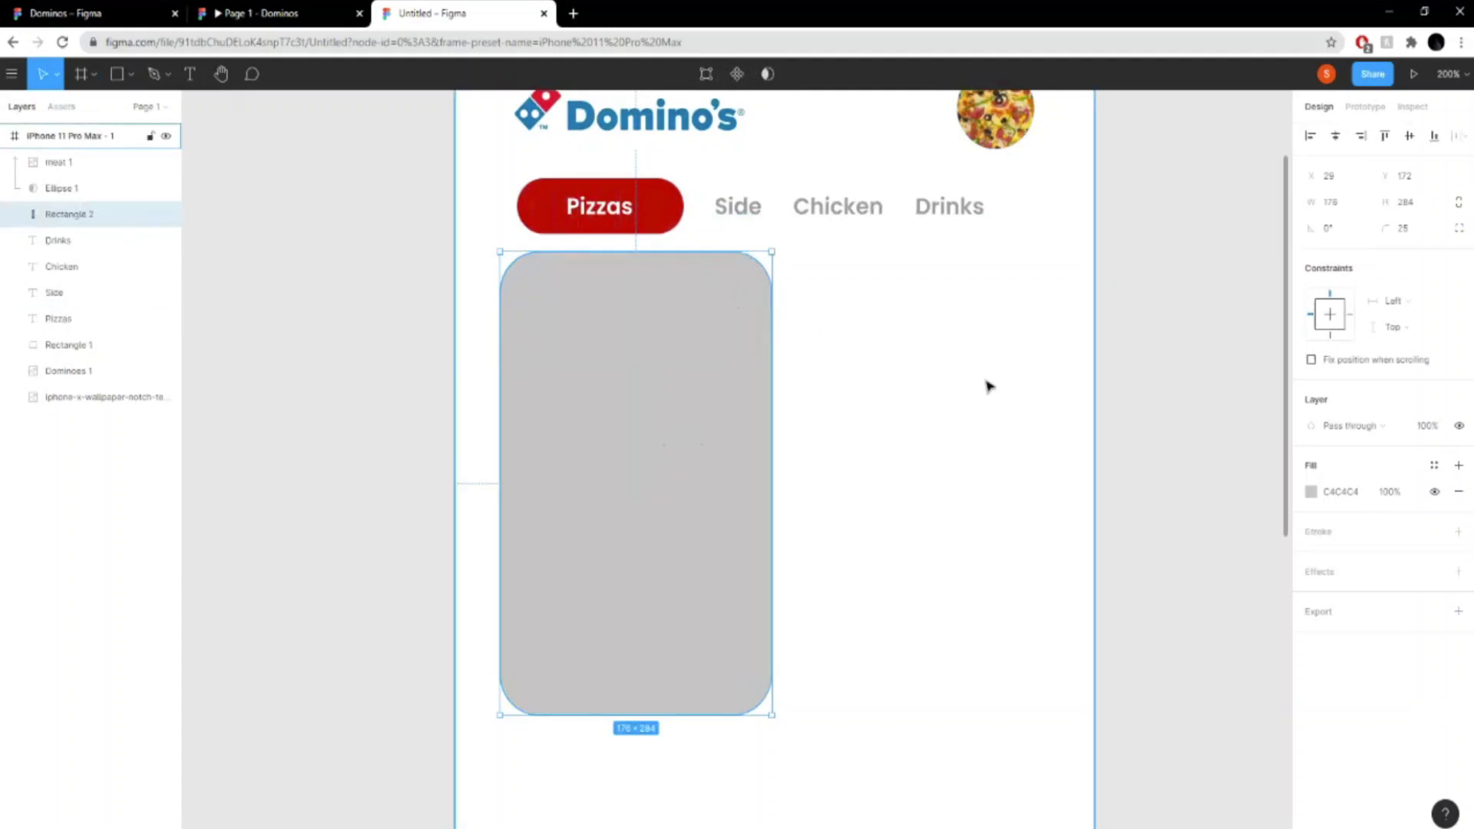
key("Escape")
left_click(658, 375)
mouse_move(665, 394)
left_mouse_down()
mouse_move(664, 423)
mouse_move(668, 412)
left_mouse_up()
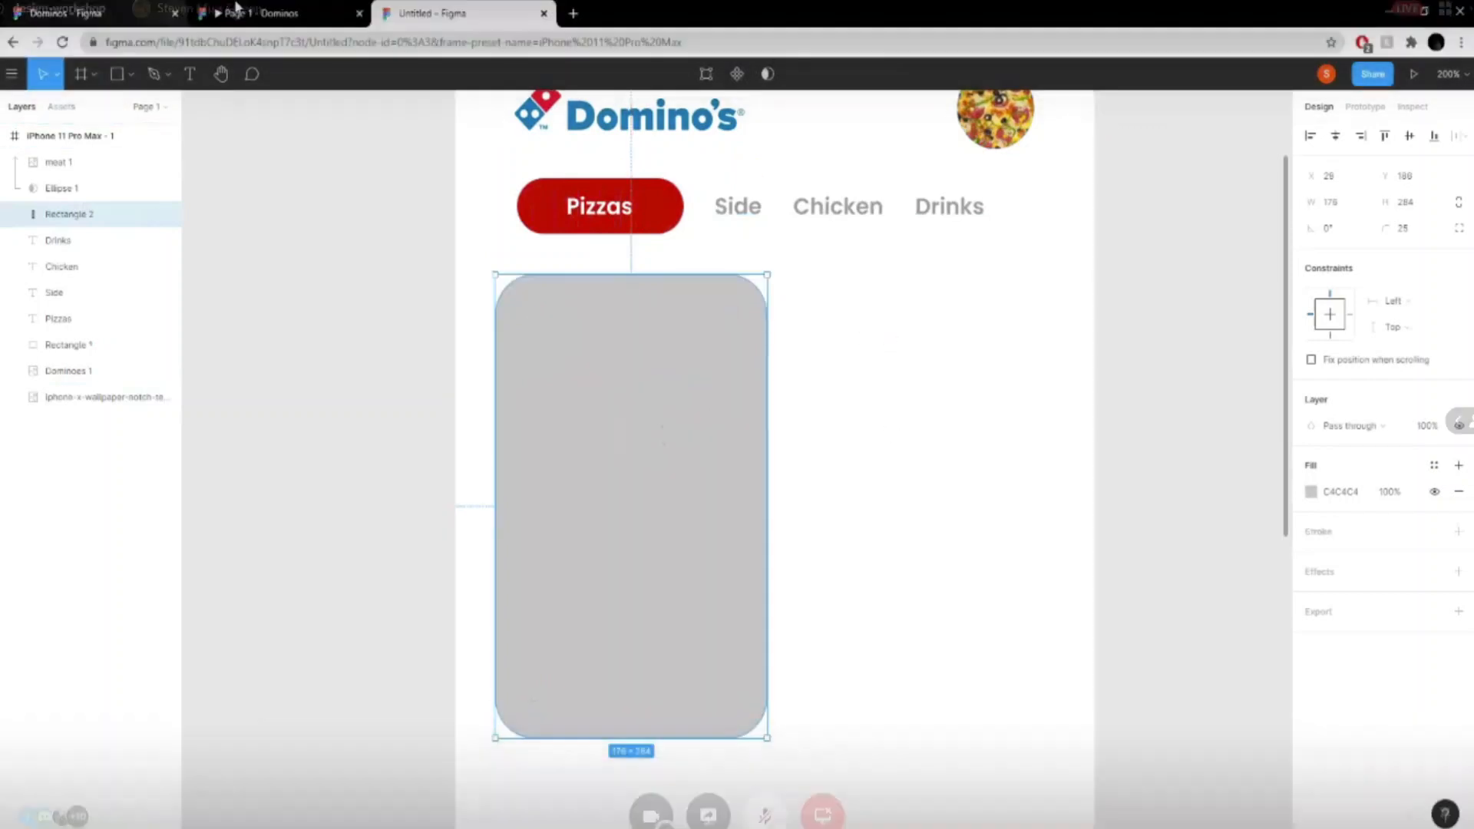
left_click(236, 9)
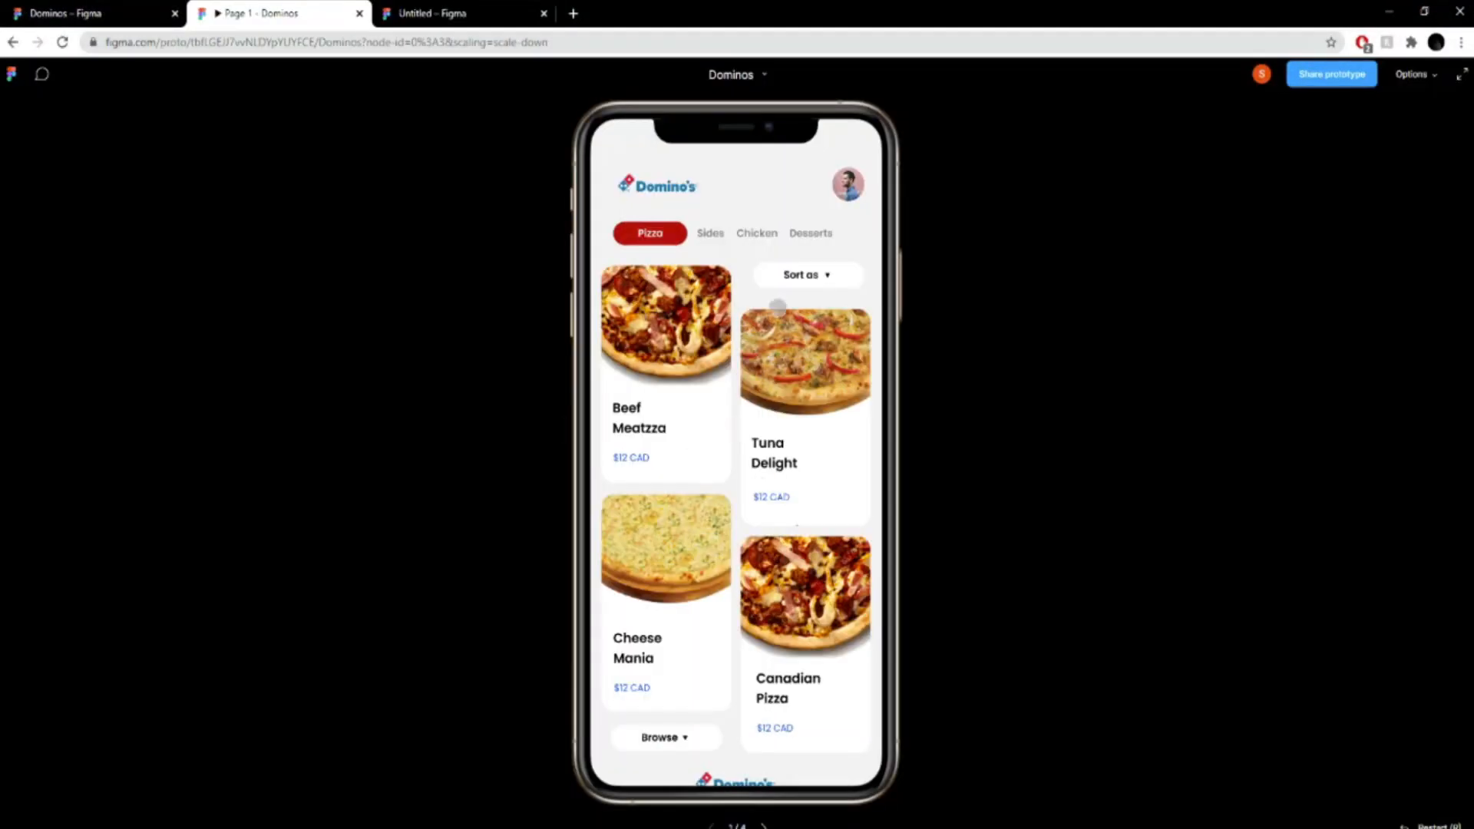
left_click(415, 11)
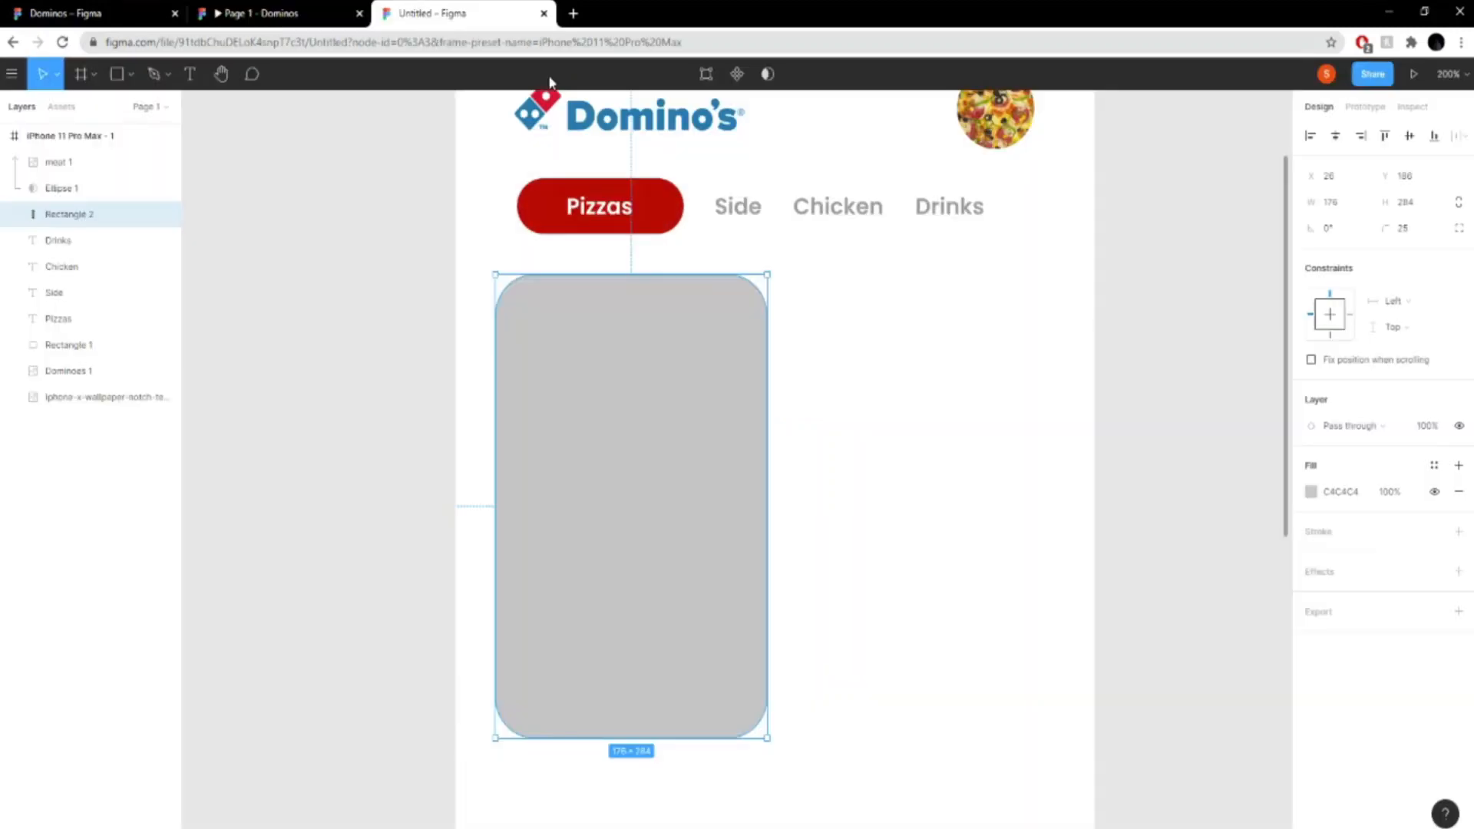
- Draw a background rectangle about 516 × 979 covering the whole phone frame and place it as the frame's bottom layer
key("ctrl+minus")
scroll(1096, 468, "down", 2)
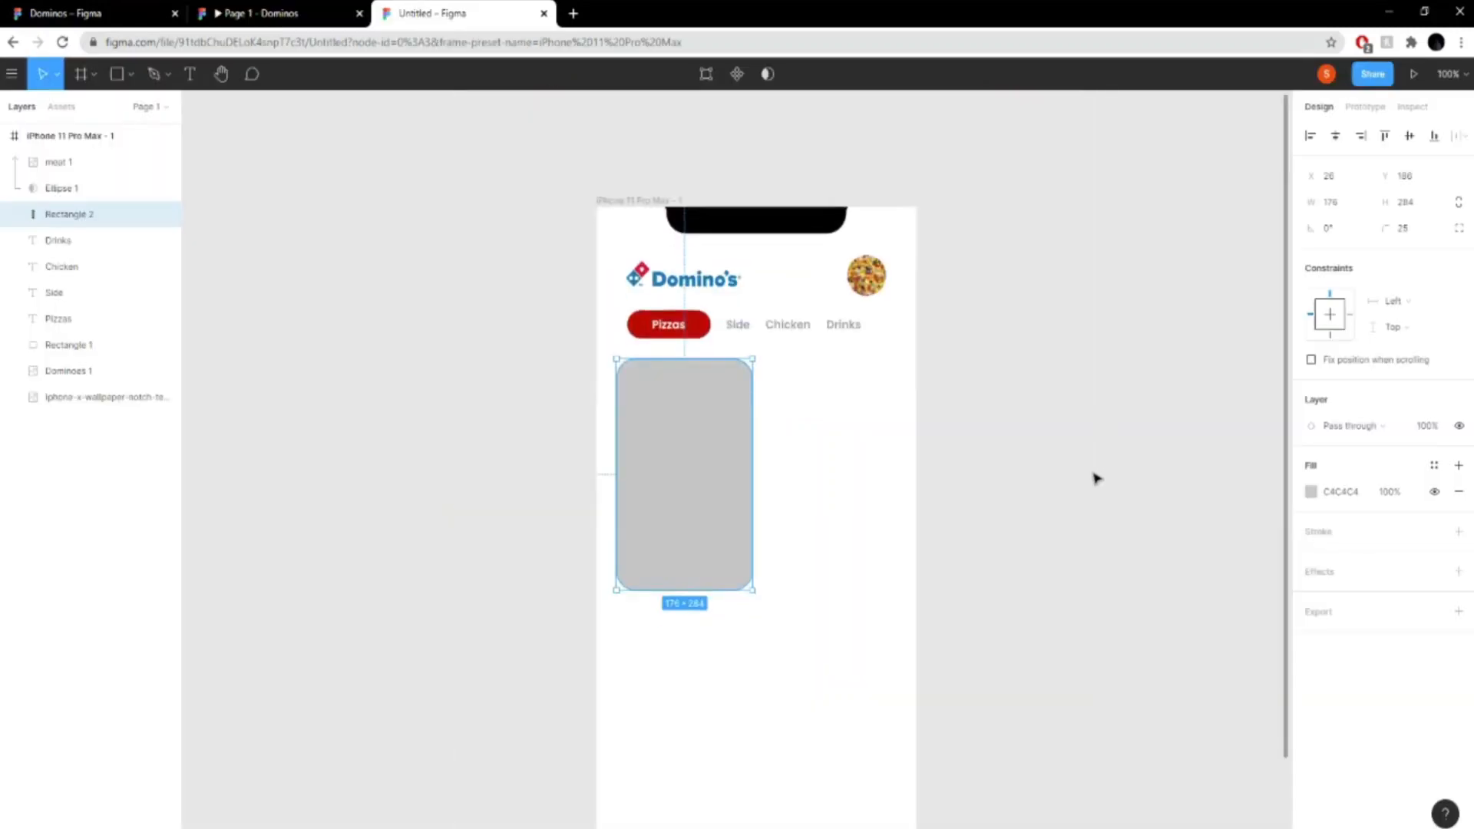
left_click(118, 76)
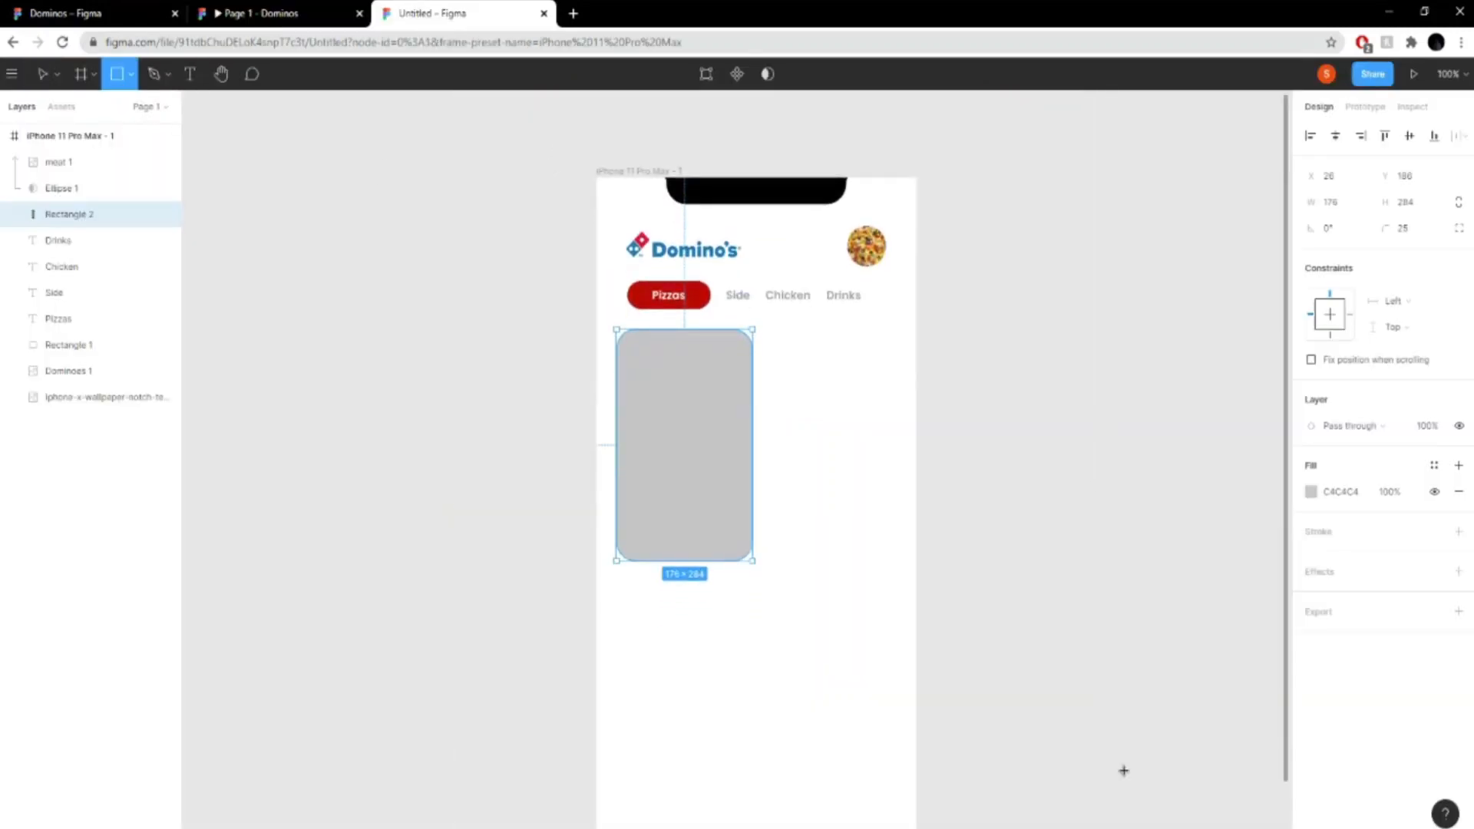
mouse_move(560, 145)
left_mouse_down()
mouse_move(1092, 763)
mouse_move(717, 565)
mouse_move(960, 773)
left_mouse_up()
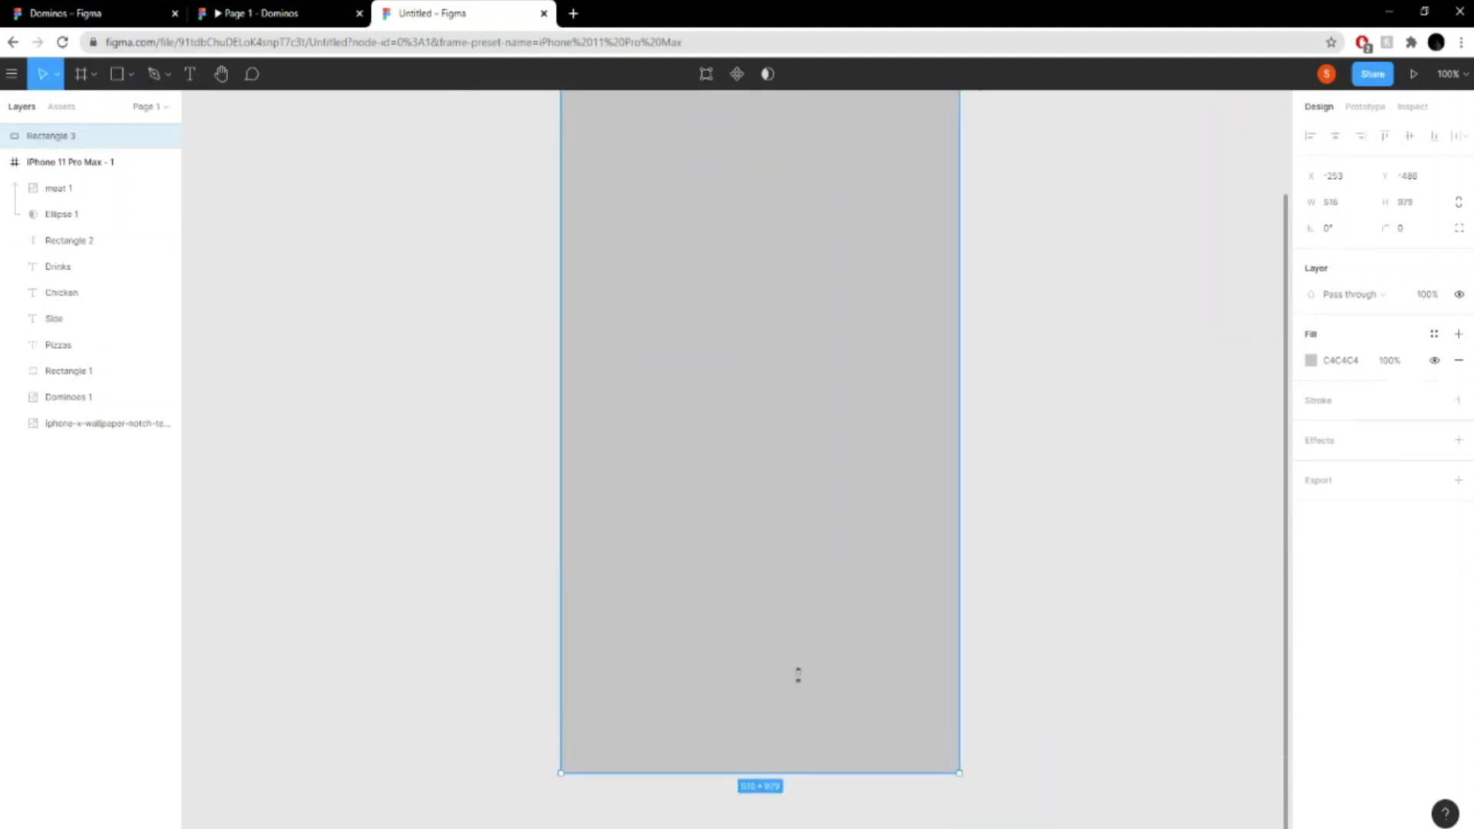
left_click_drag(69, 135, 112, 437)
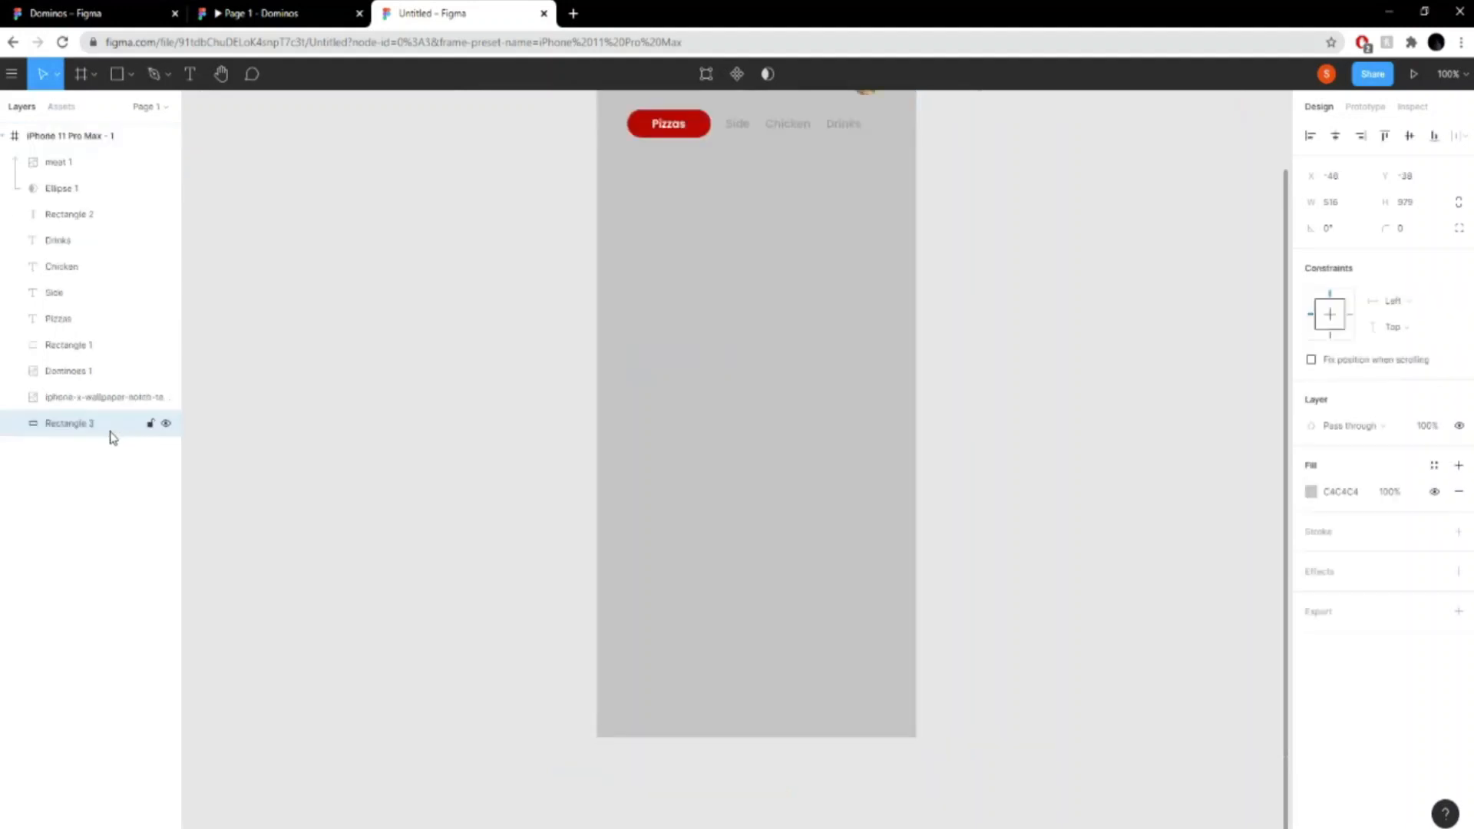
scroll(1046, 404, "up", 3)
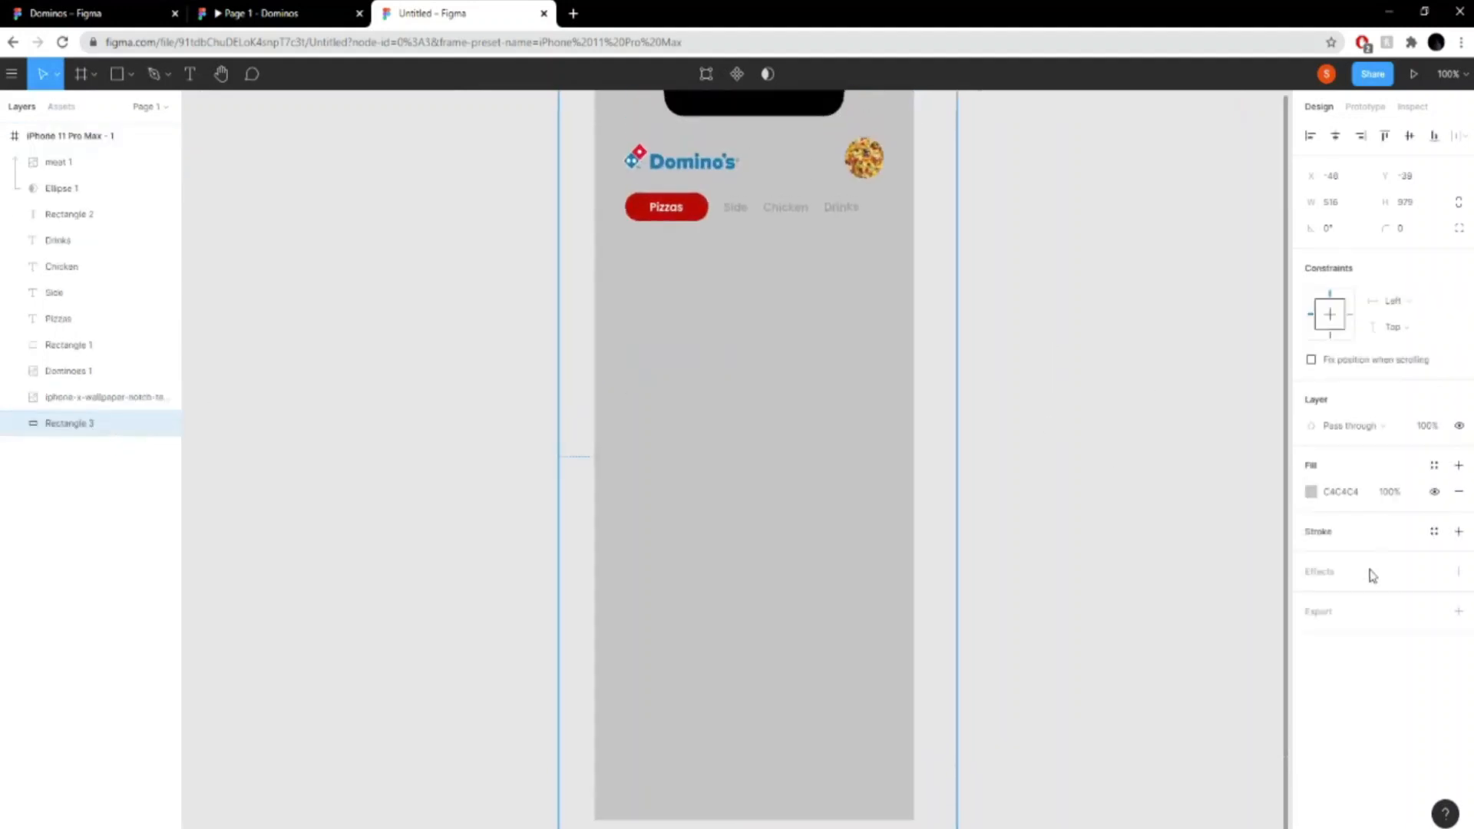
- Send the displaced background rectangle back behind all other layers and set its fill to light grey F4F4F4
left_click(1316, 498)
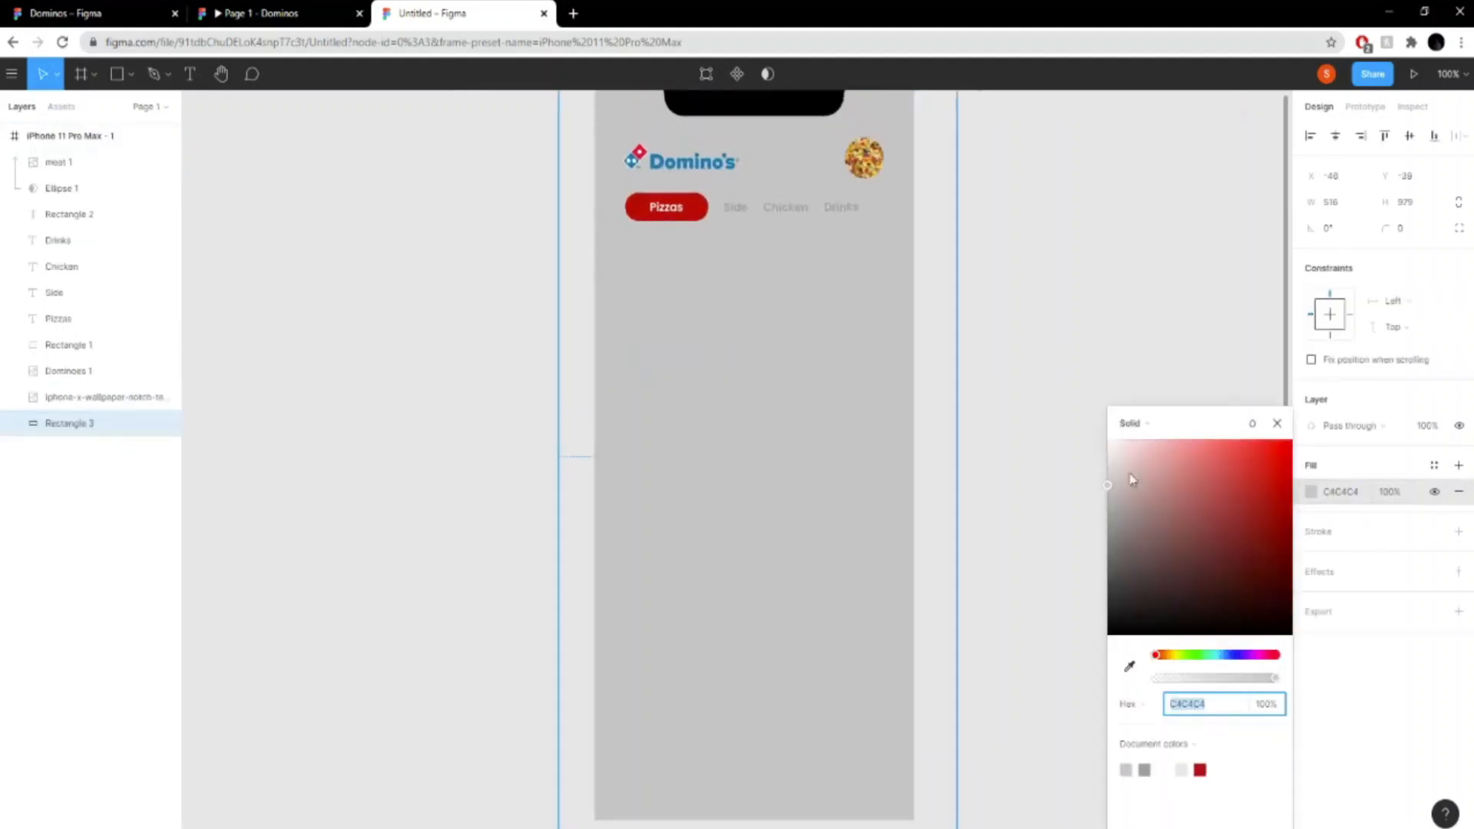
left_click_drag(801, 138, 1020, 322)
left_click_drag(982, 383, 761, 211)
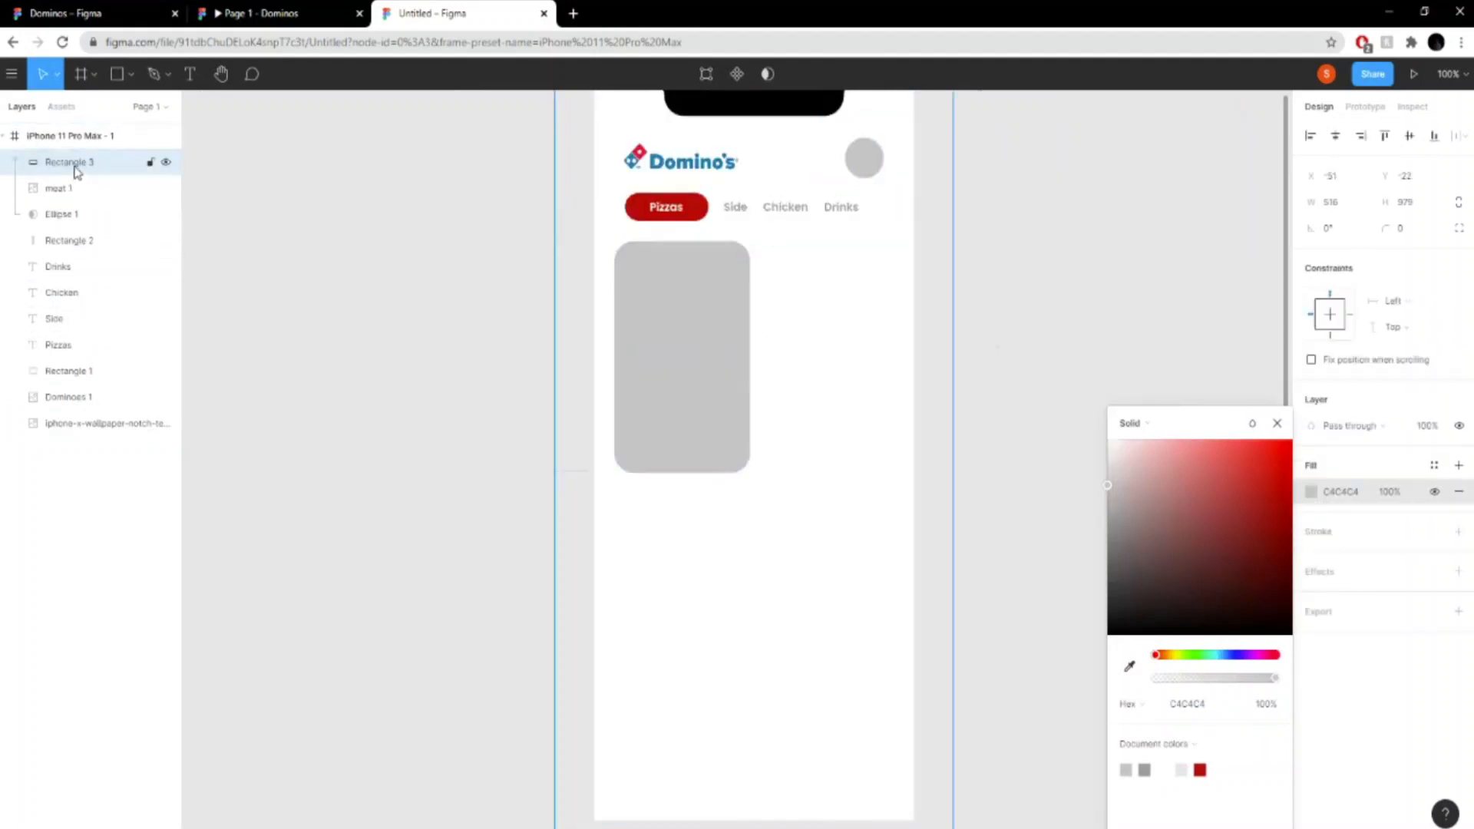
left_click_drag(77, 171, 66, 433)
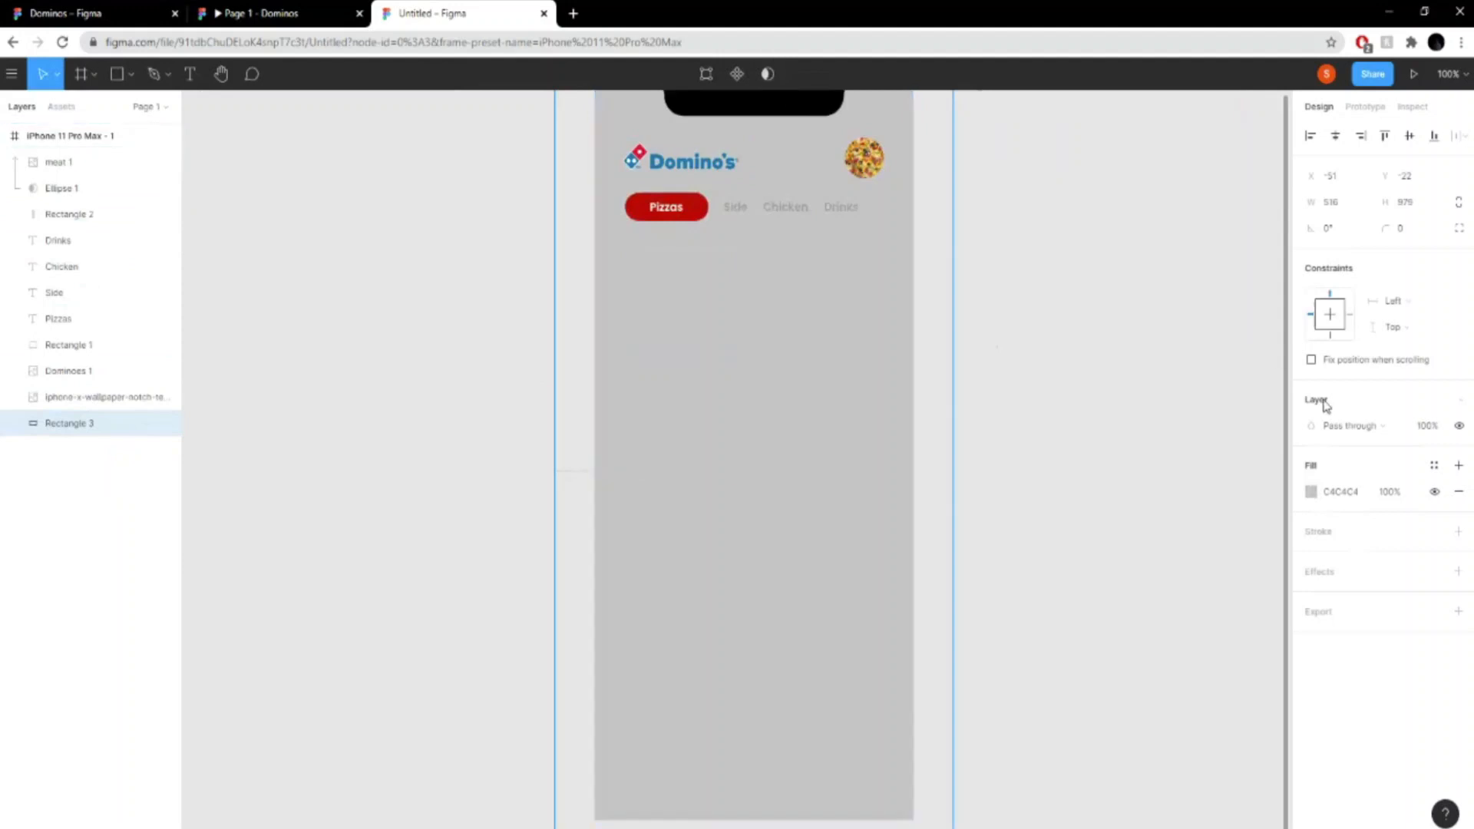
left_click(1311, 492)
left_click_drag(1114, 489, 1110, 457)
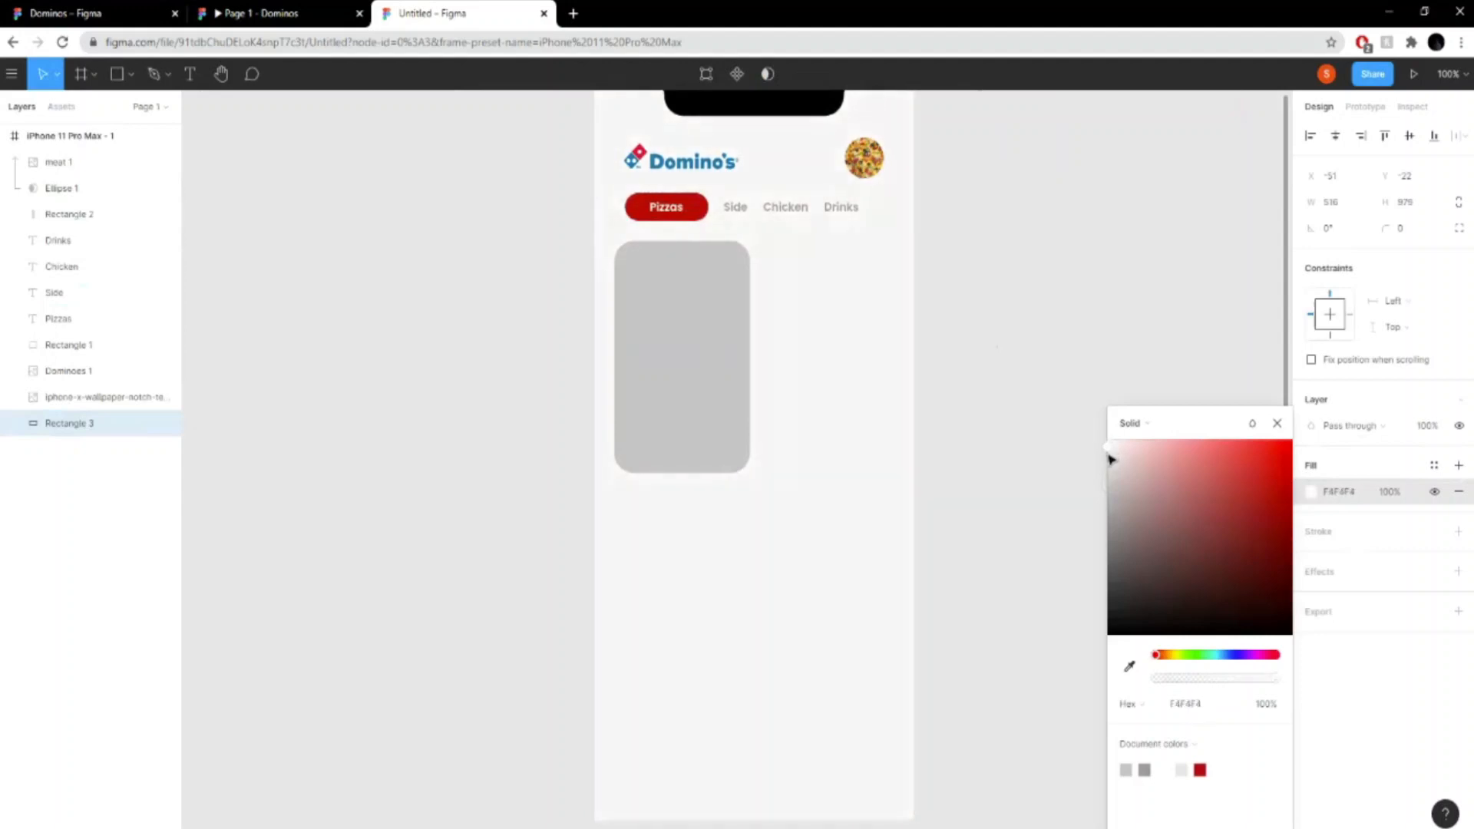
- Set the rounded card's fill to white FFFFFF and finish editing the shape
double_click(724, 332)
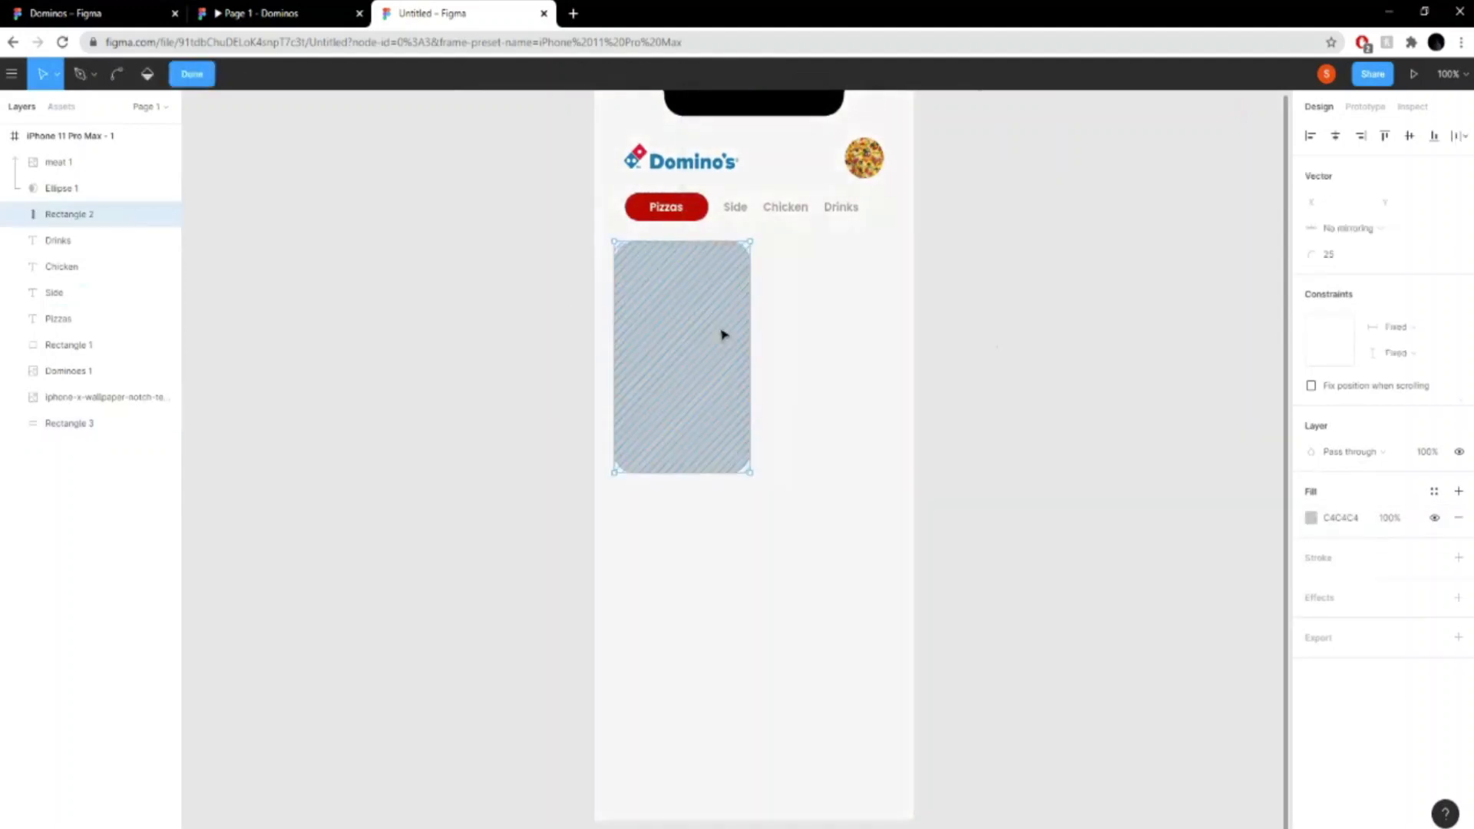
left_click(1310, 517)
left_click_drag(1119, 444, 1059, 393)
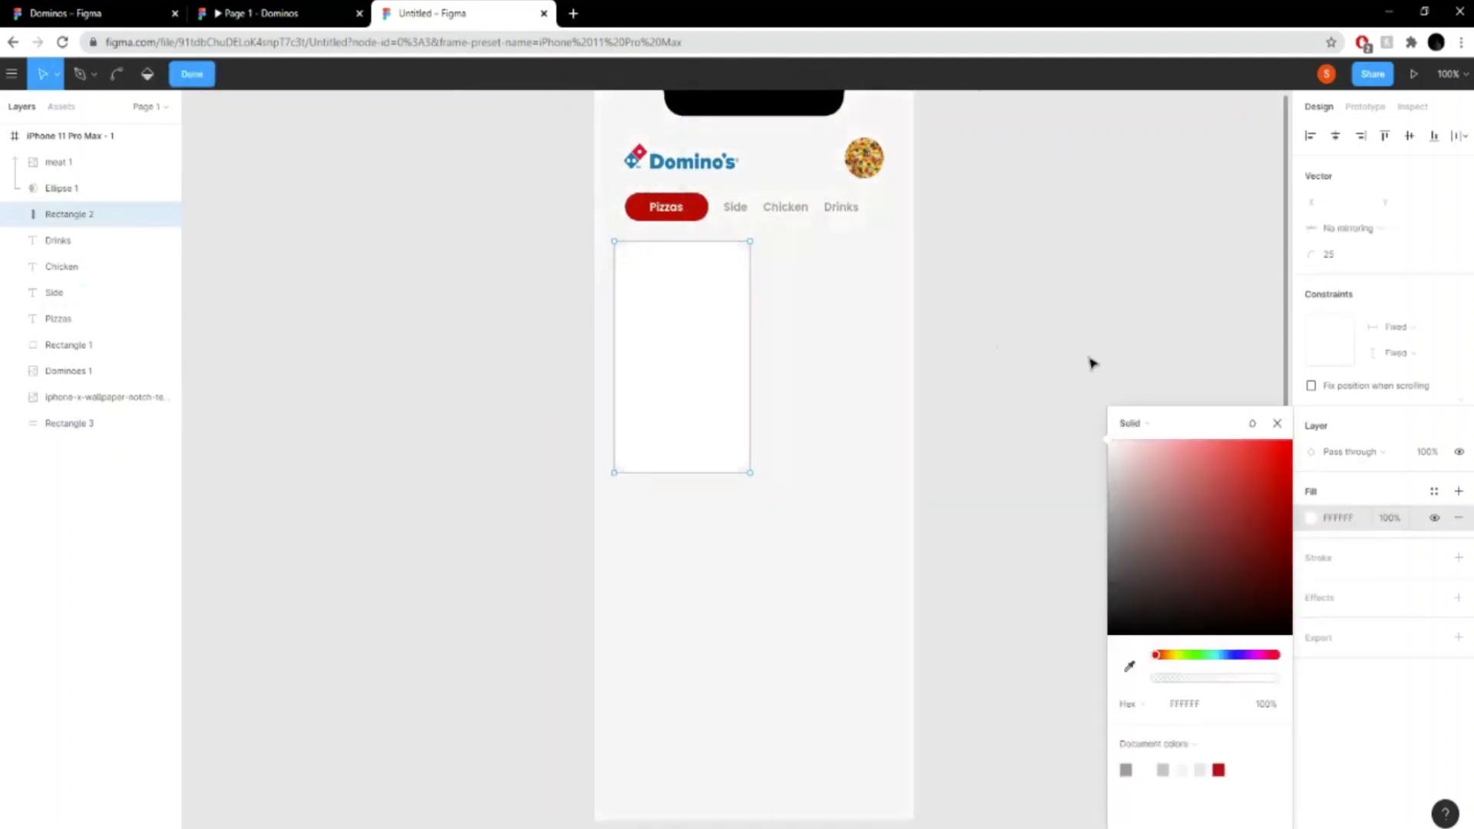
left_click(1277, 423)
left_click(192, 77)
left_click(1042, 345)
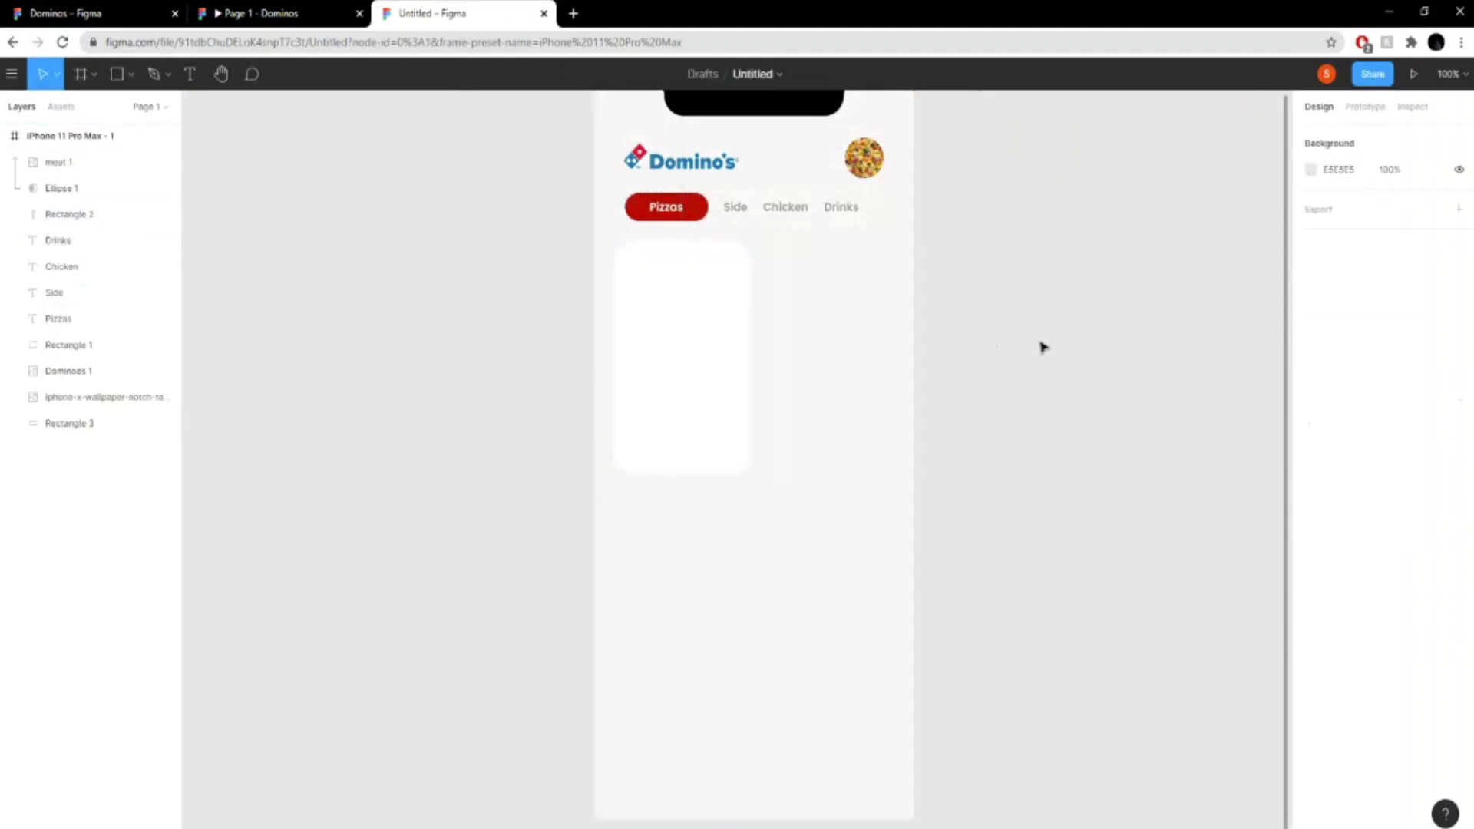
left_click(697, 313)
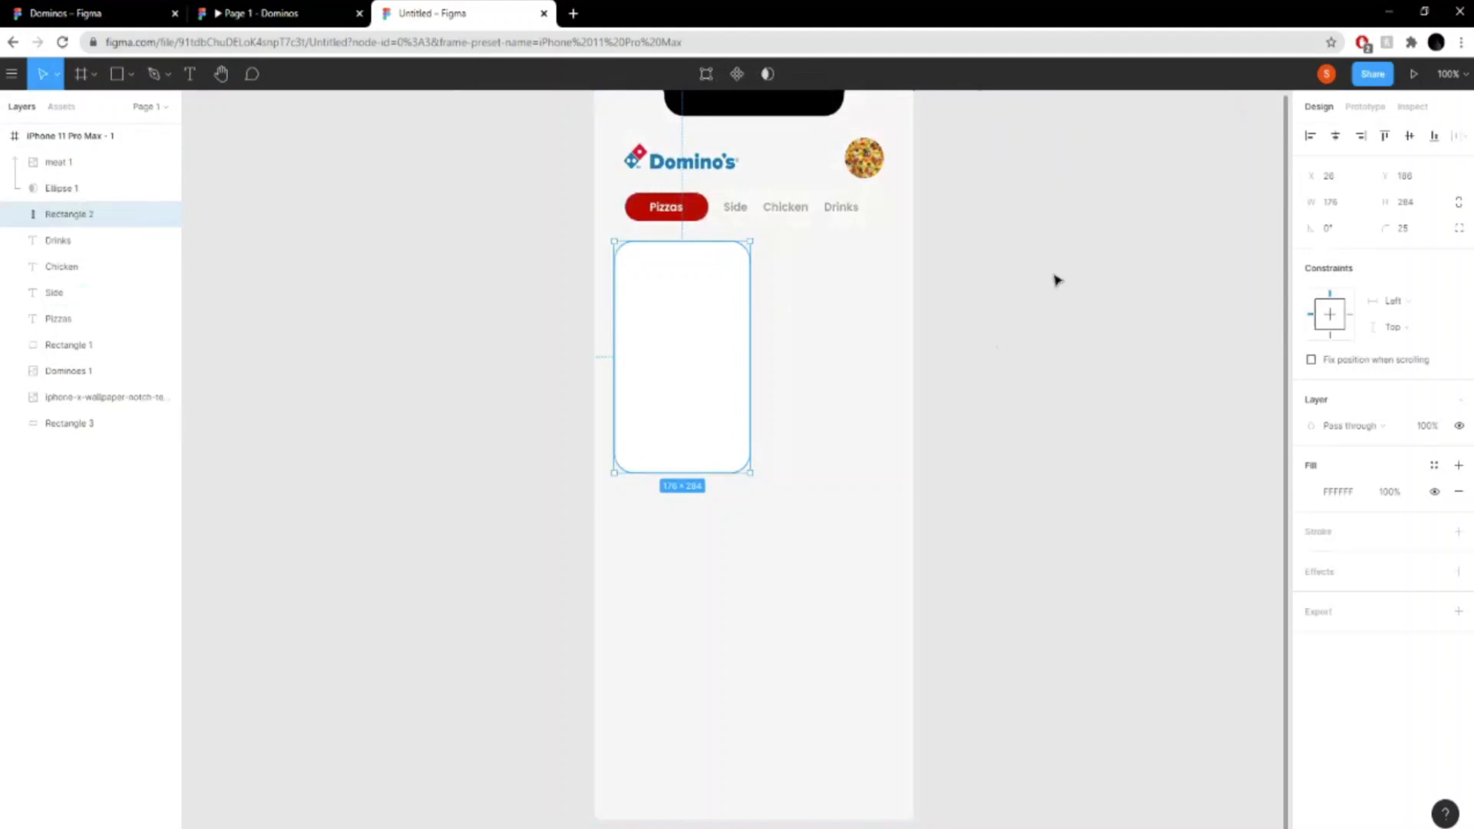
left_click(858, 468)
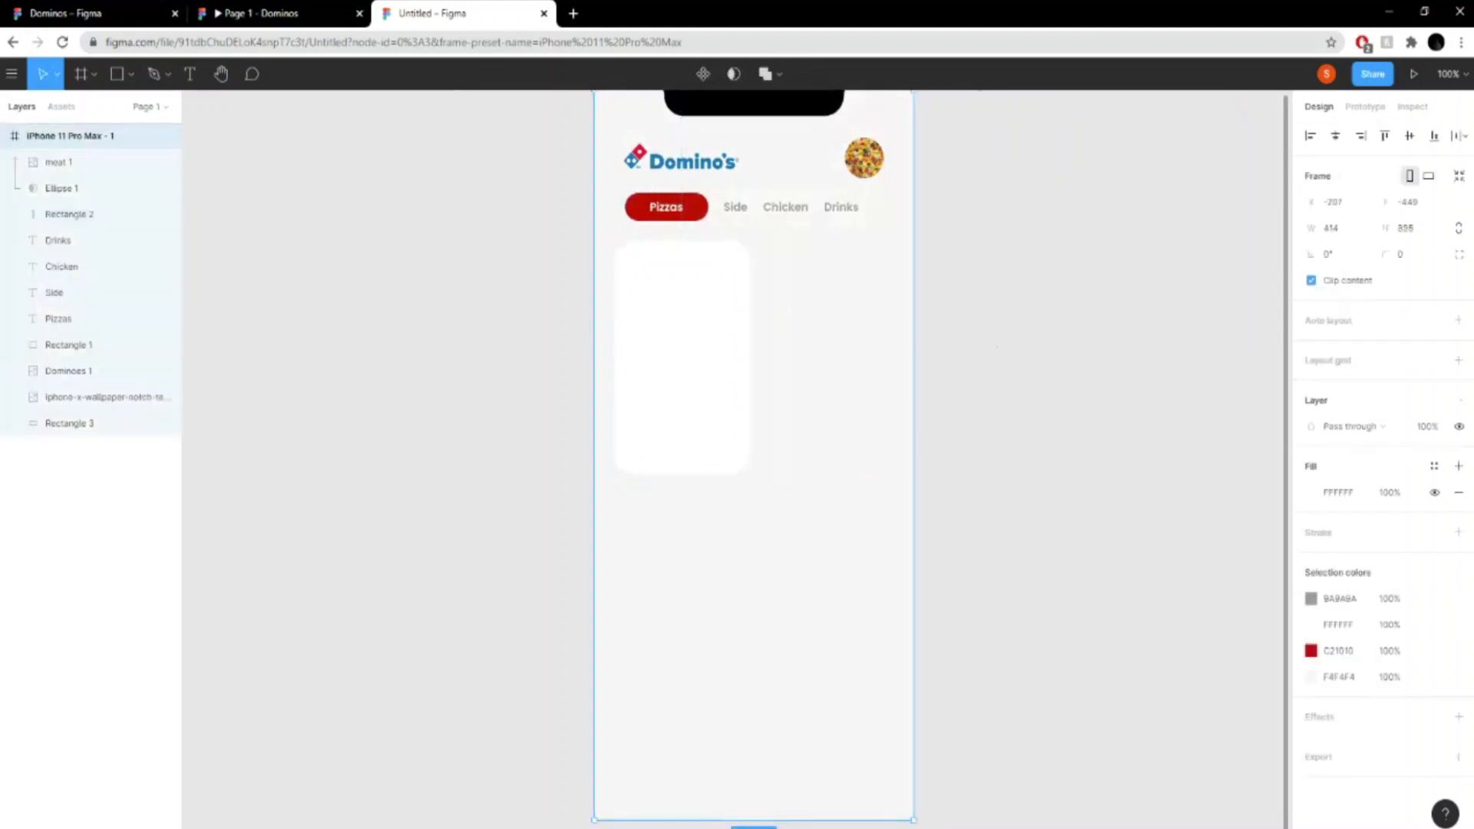
left_click(1309, 495)
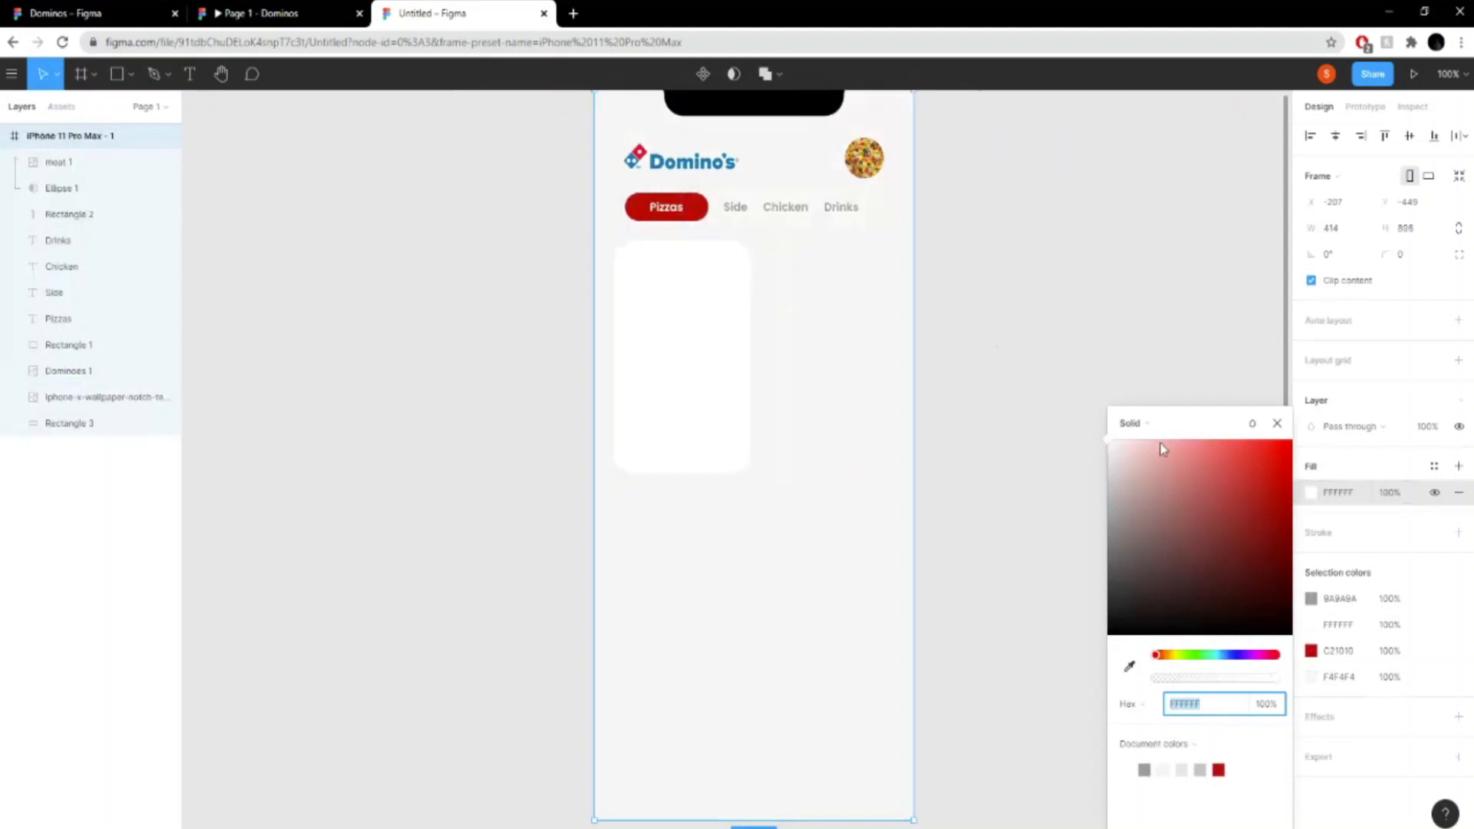
left_click(116, 345)
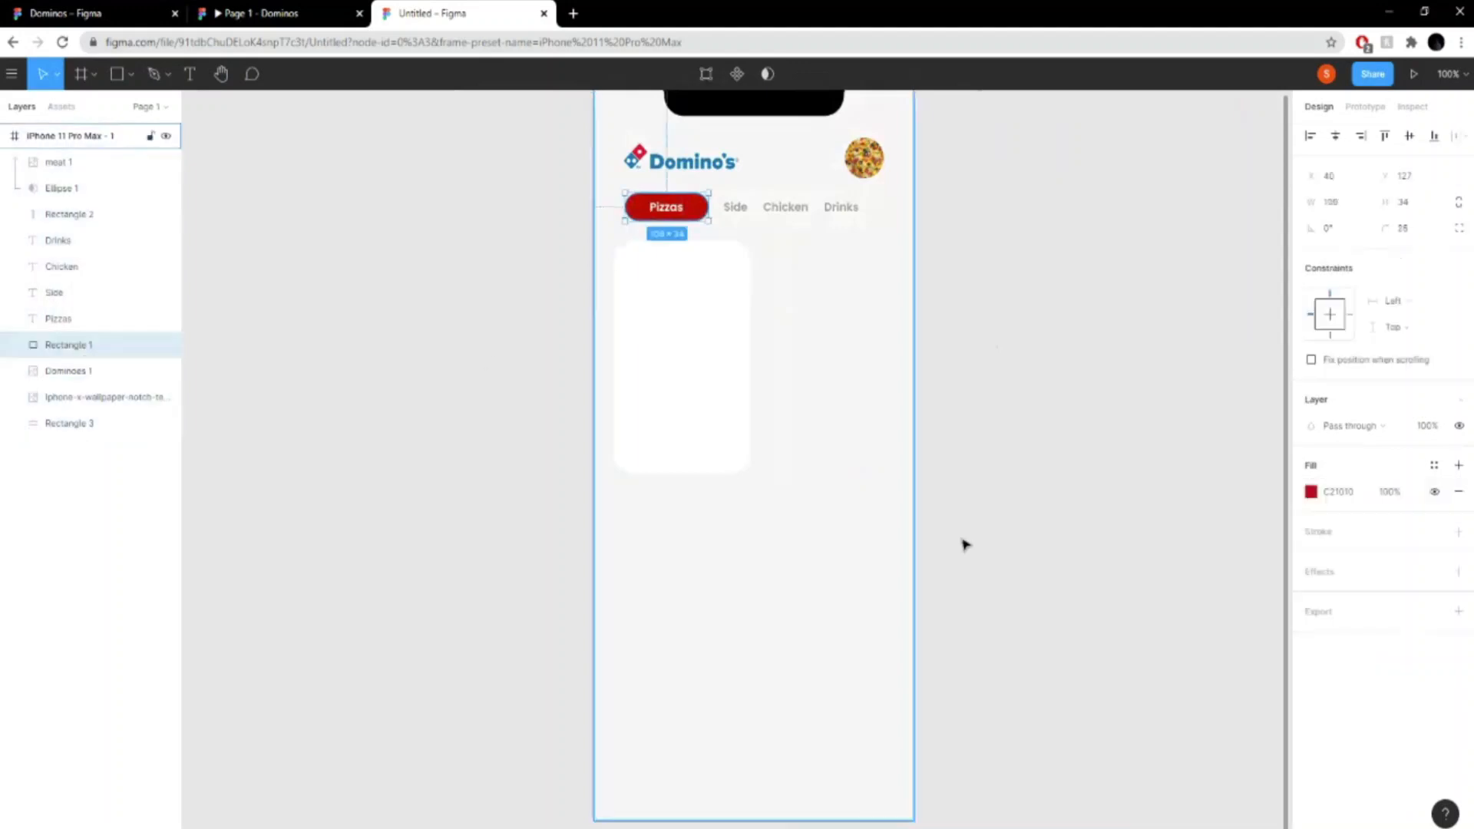
left_click(793, 505)
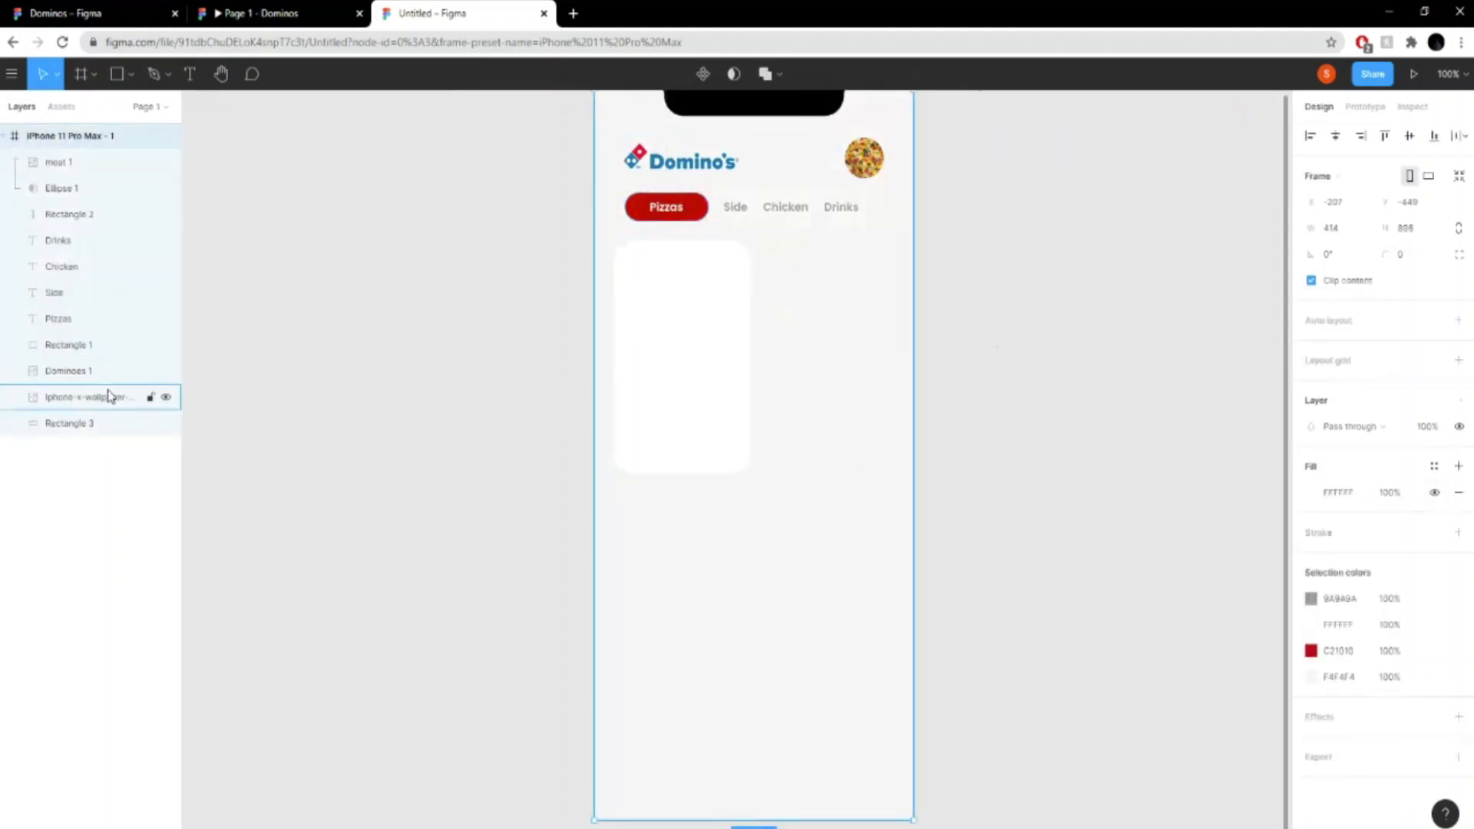
- Set the background rectangle's fill to the grey D8D8D8
left_click(93, 422)
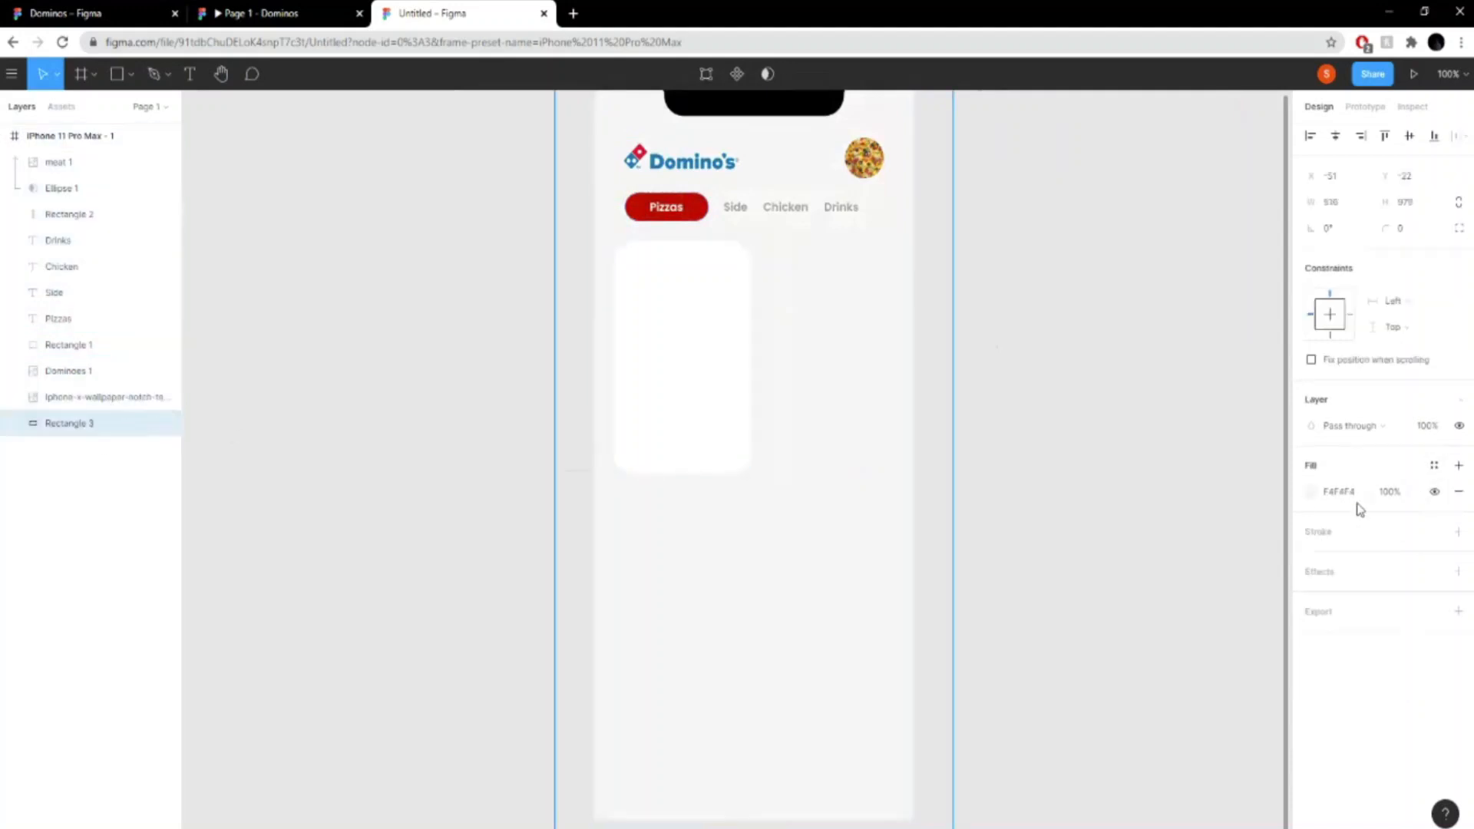
left_click(1311, 492)
mouse_move(1095, 457)
left_mouse_down()
mouse_move(1109, 450)
mouse_move(1107, 473)
left_mouse_up()
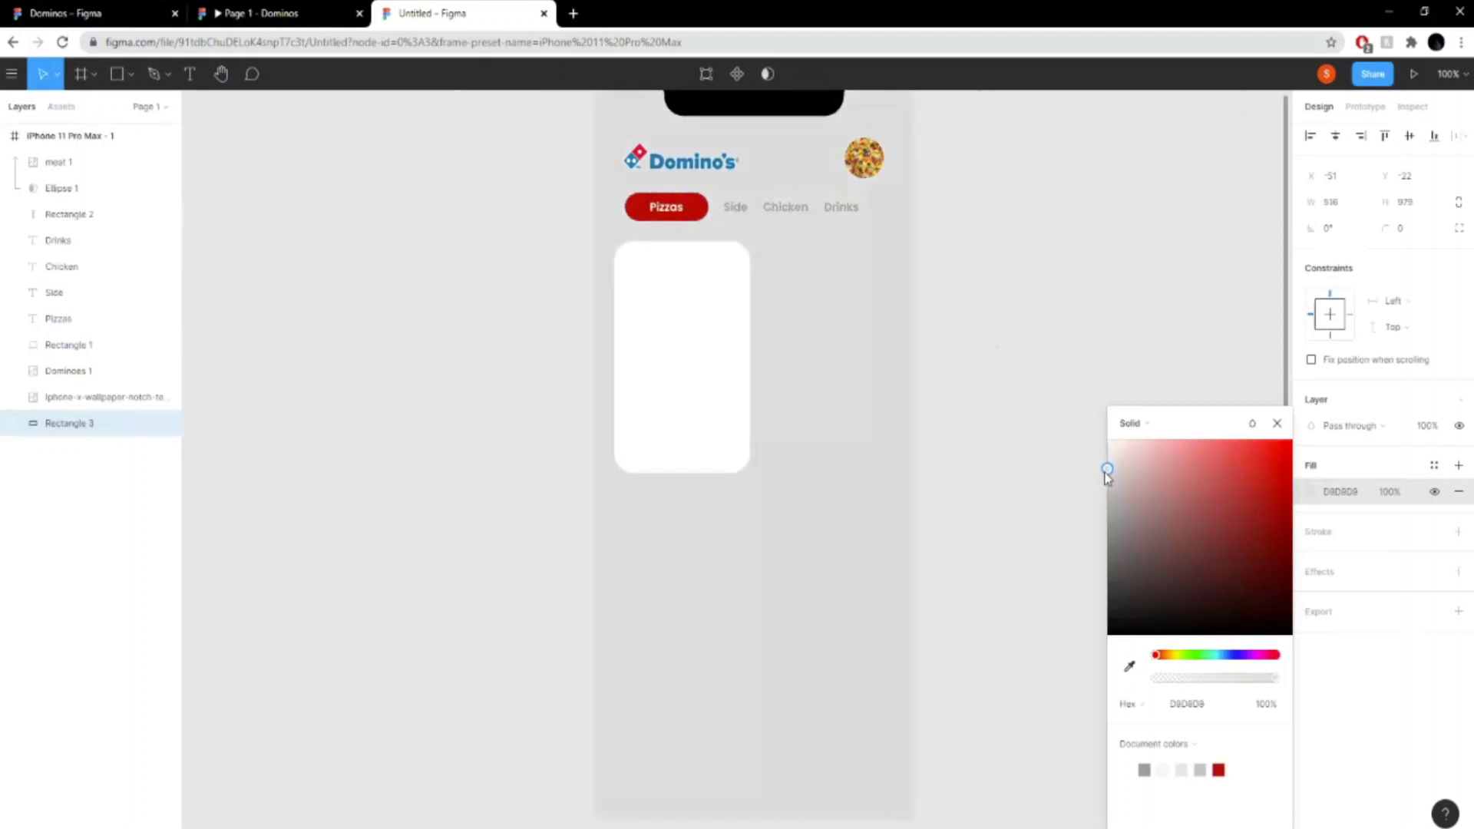
left_click(1093, 327)
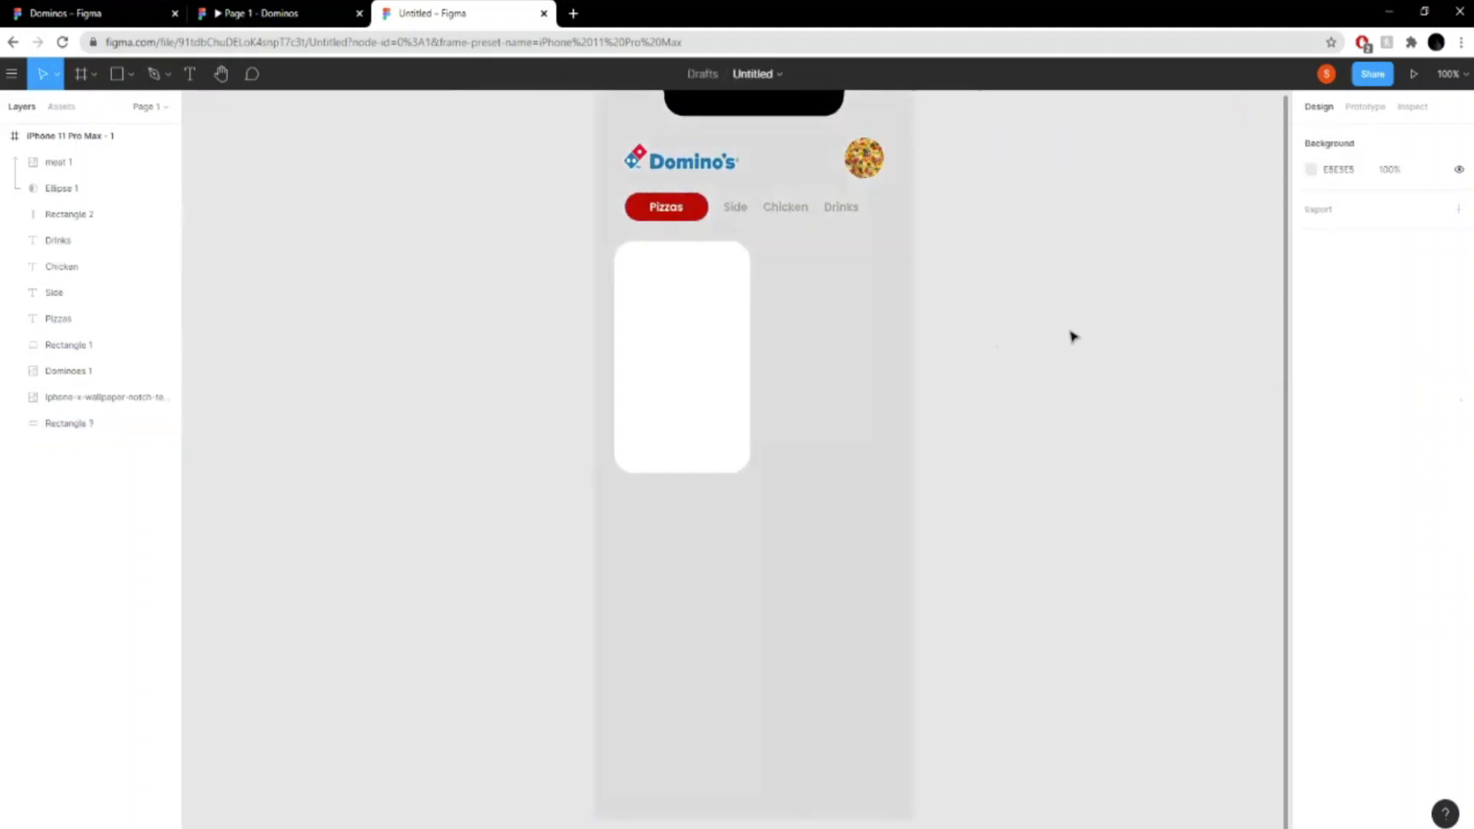
- Widen the white pizza card to about 187 × 284 and shift it slightly left to X 21
left_click(696, 349)
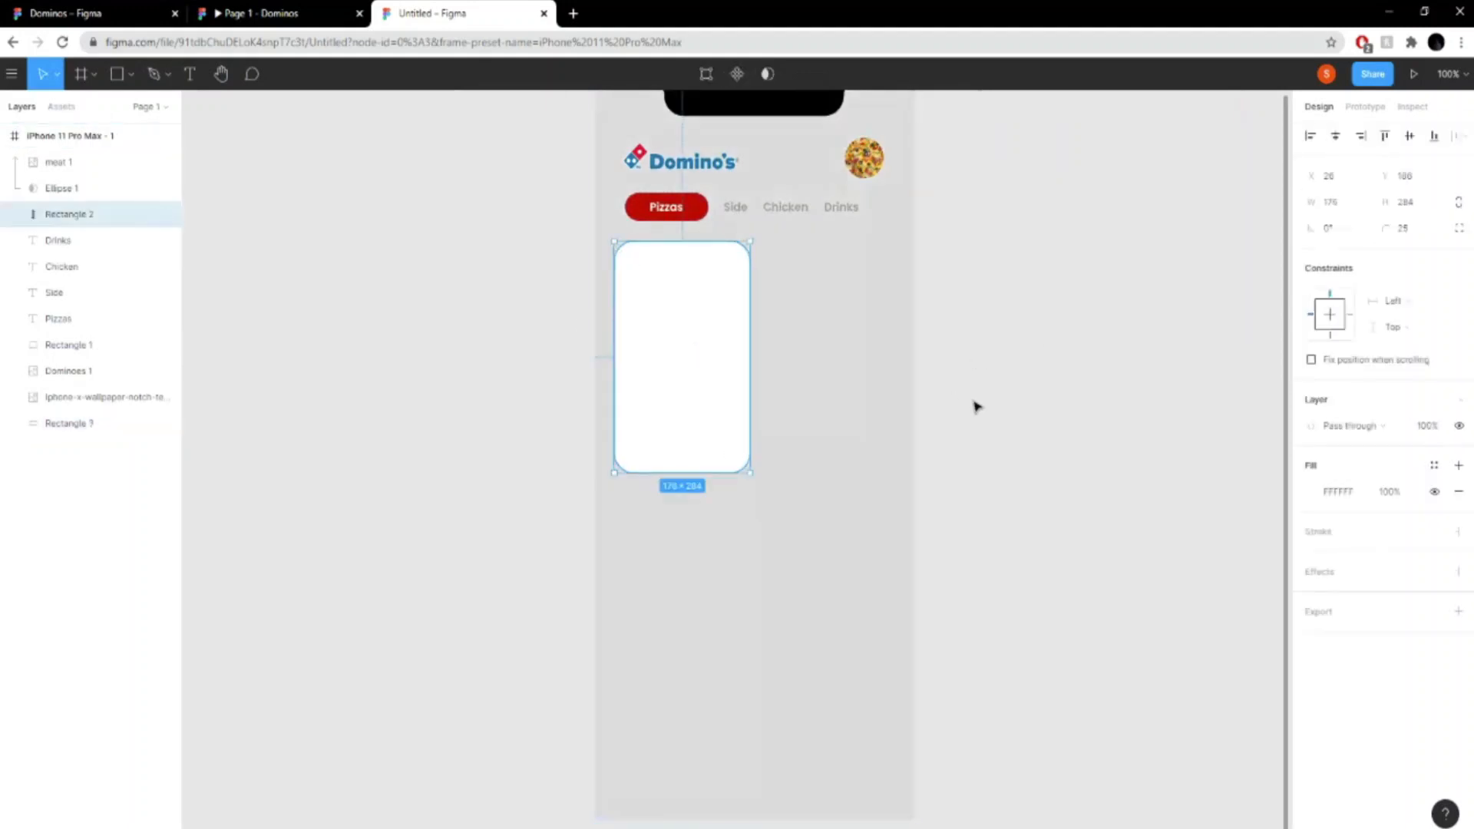
key("ctrl+plus")
left_click_drag(940, 378, 1141, 714)
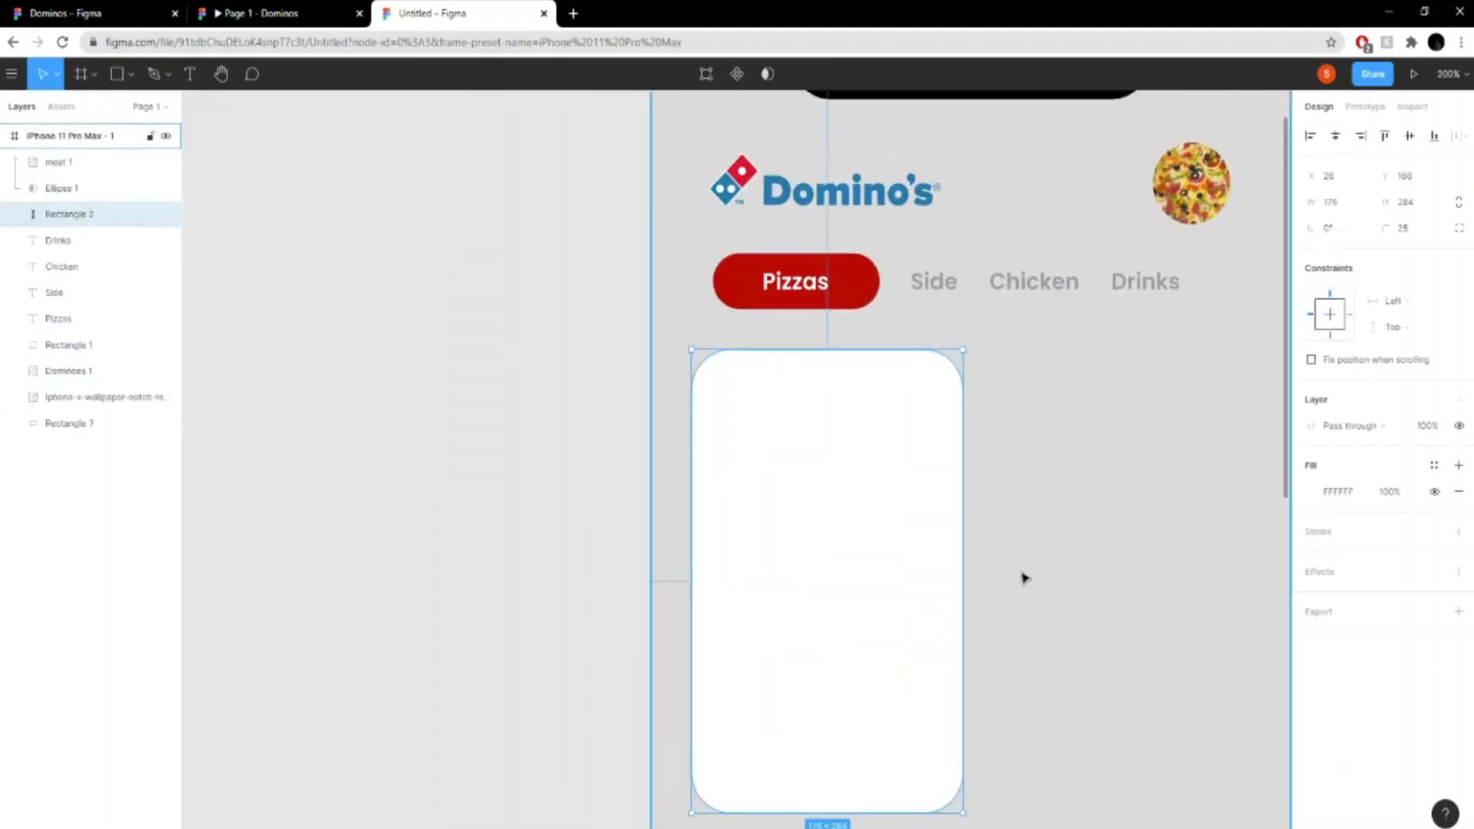
left_click(277, 9)
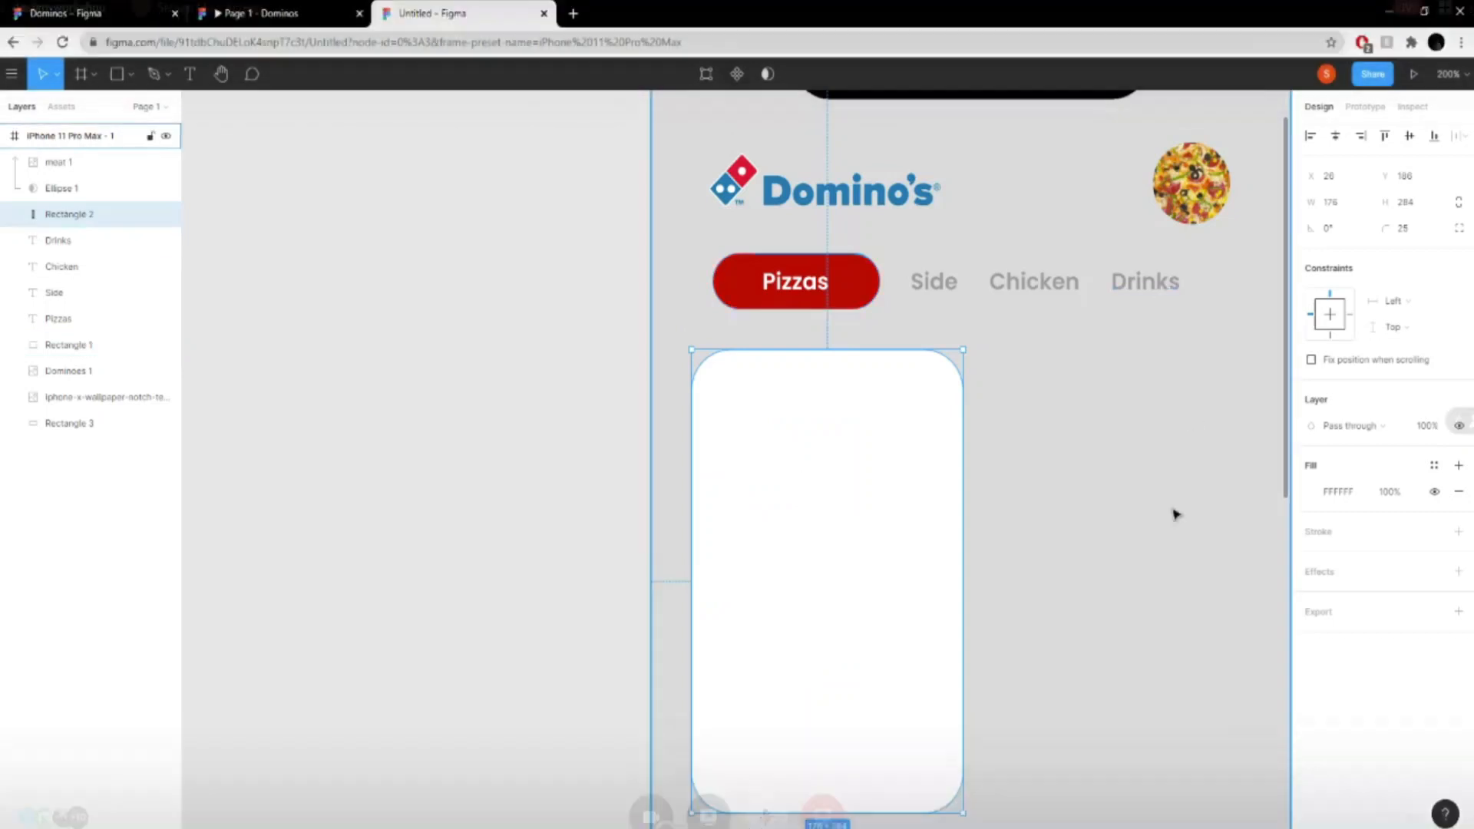
left_click_drag(1017, 490, 739, 444)
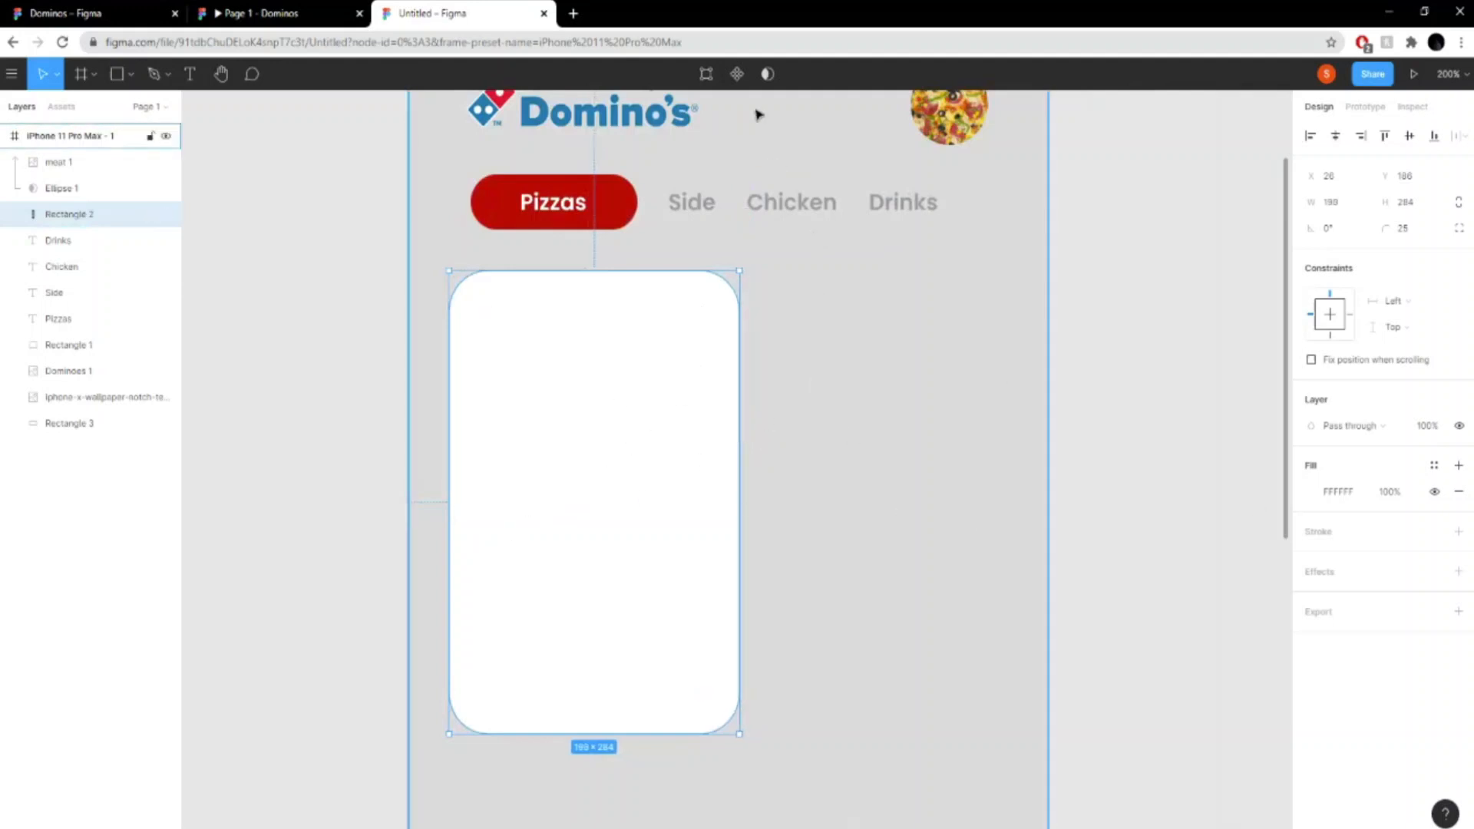
left_click_drag(738, 534, 736, 534)
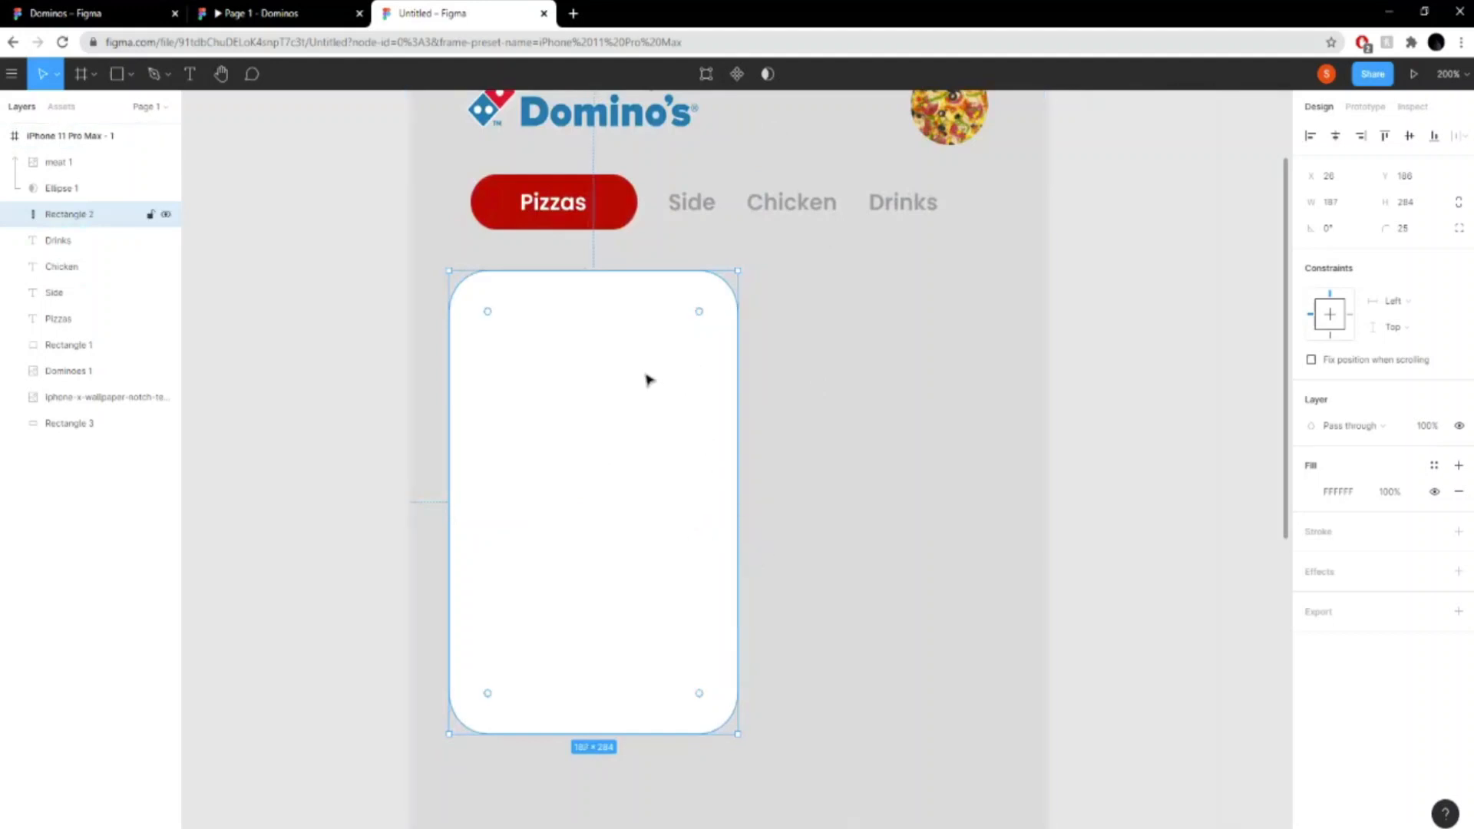
left_click_drag(649, 379, 642, 374)
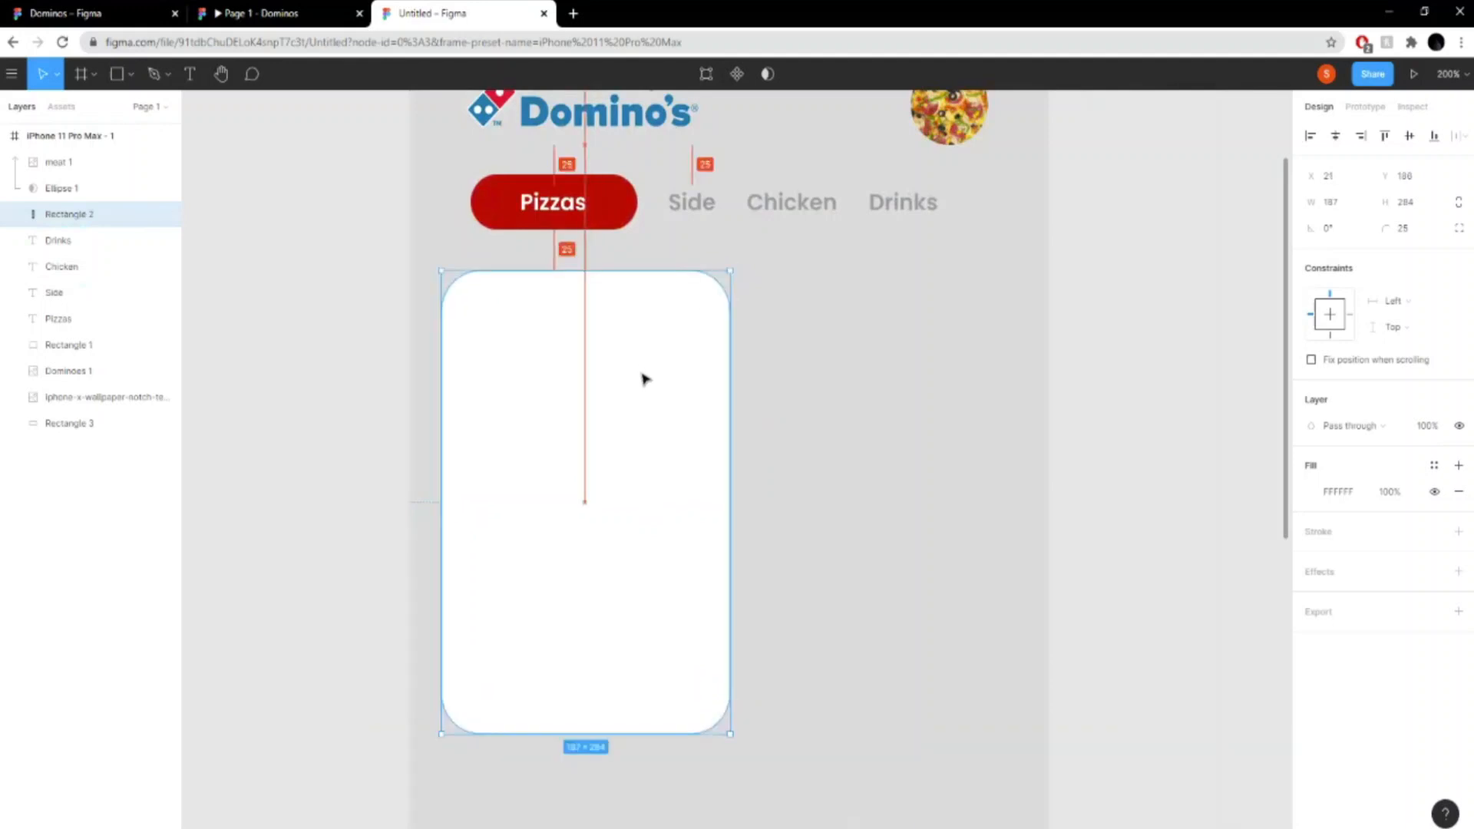
left_click(1121, 422)
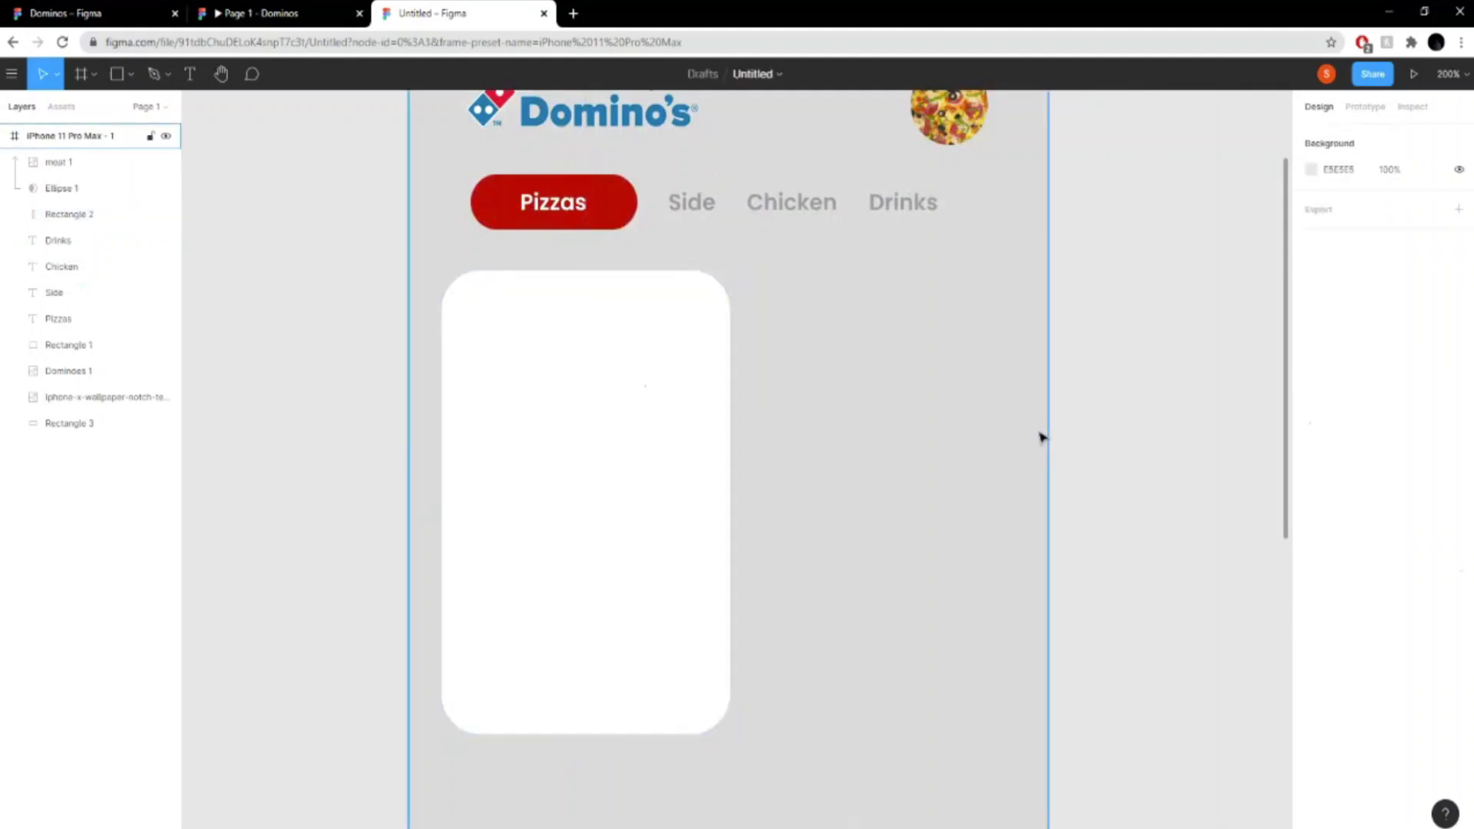
- Draw a rectangle about 172 × 40 right of the white card, order it below the pizza image's mask layer, and align both tops
left_click(261, 14)
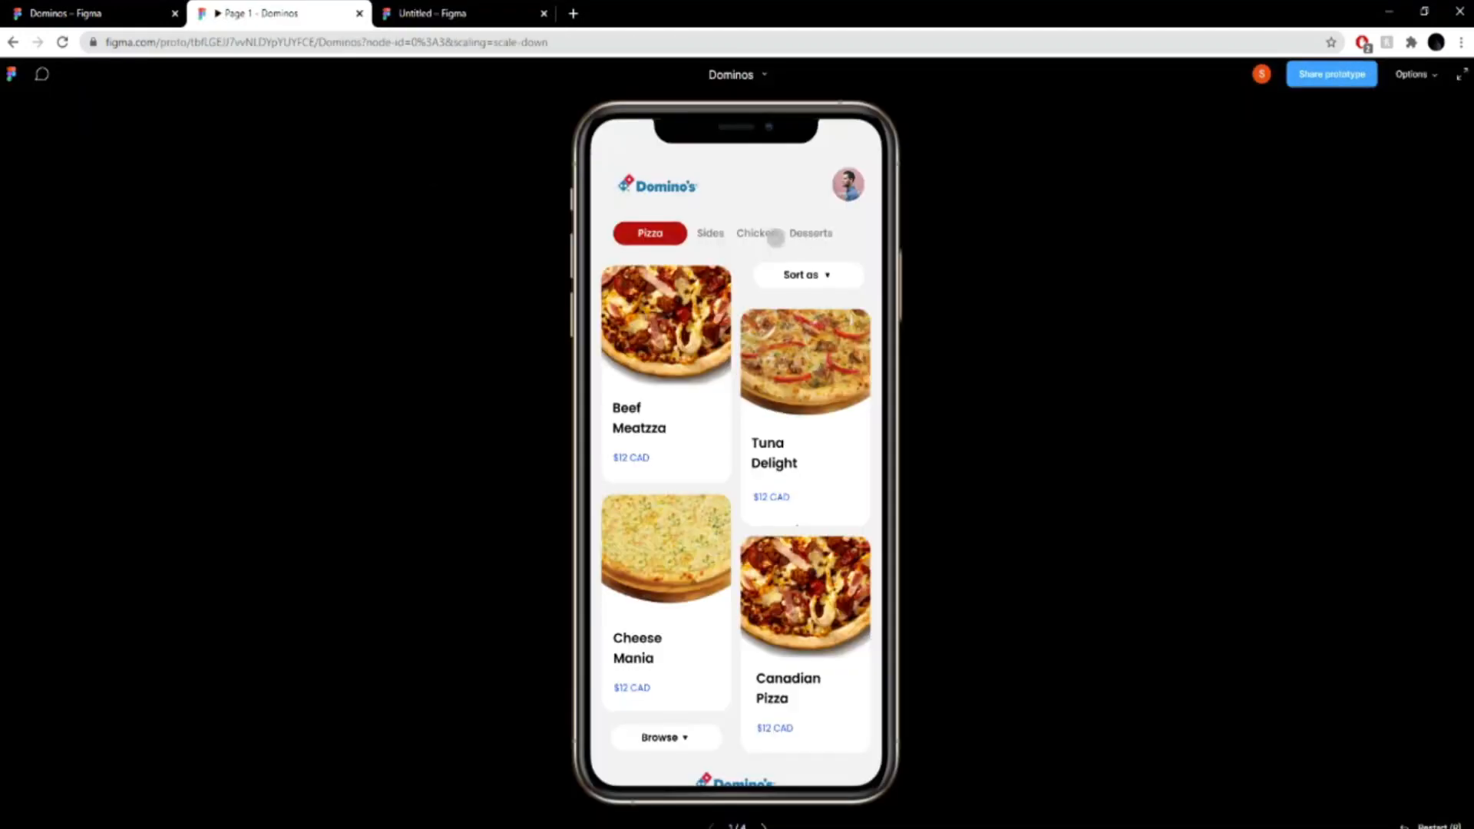
left_click(170, 8)
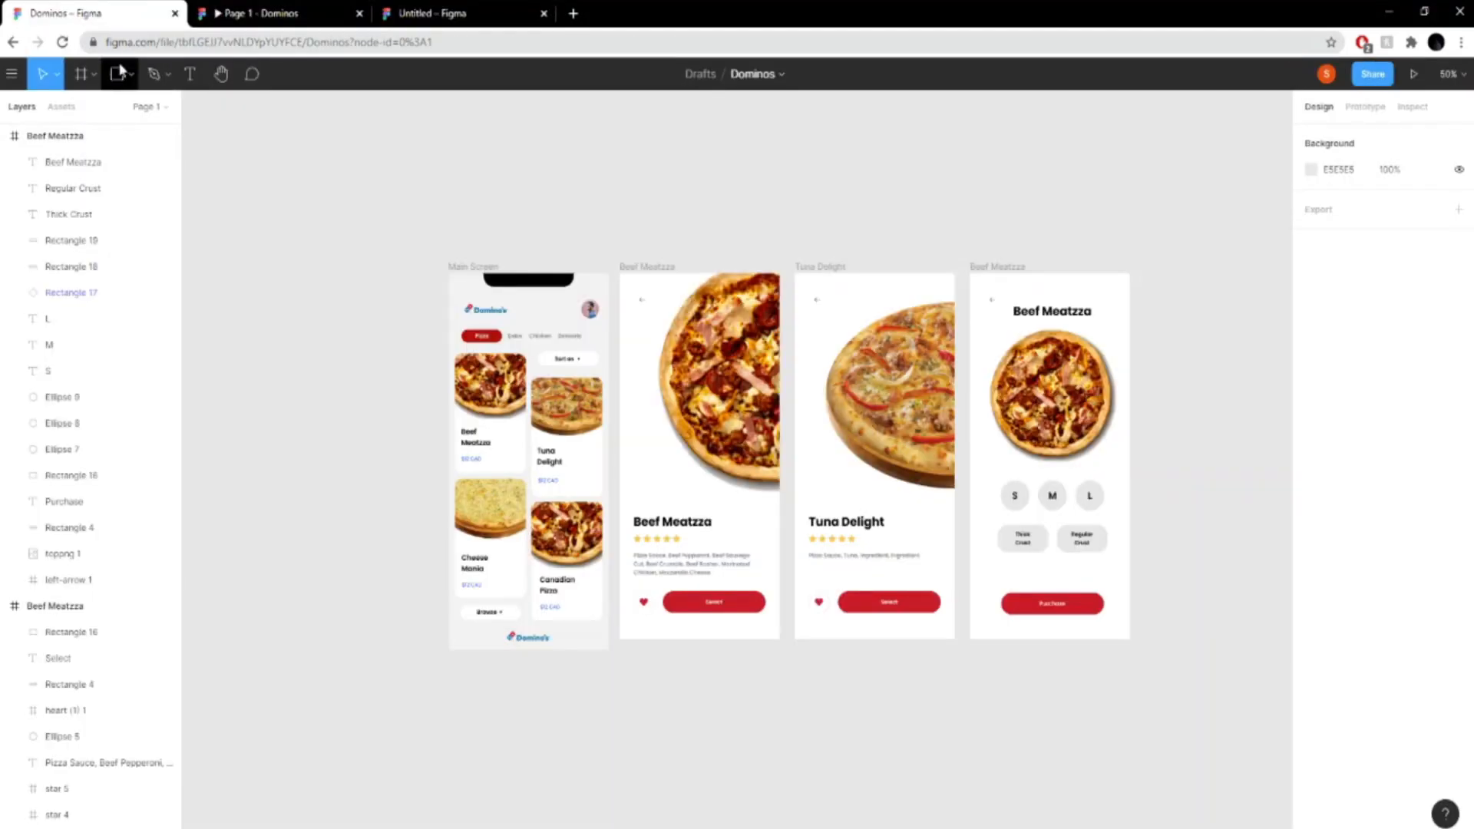
left_click(361, 7)
left_click(395, 9)
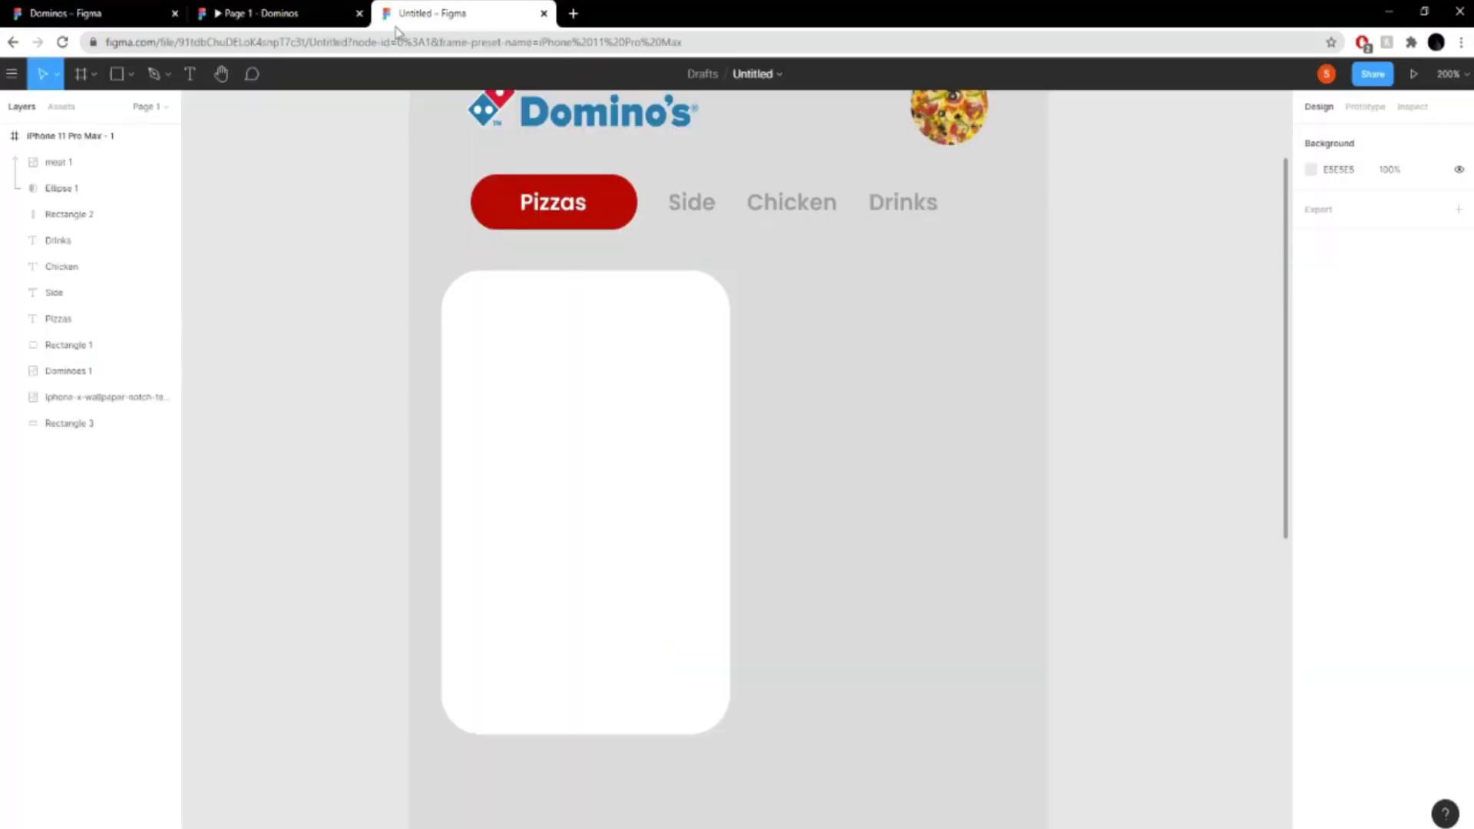
left_click(132, 76)
left_click(119, 111)
mouse_move(747, 279)
left_mouse_down()
mouse_move(893, 343)
mouse_move(1012, 346)
left_mouse_up()
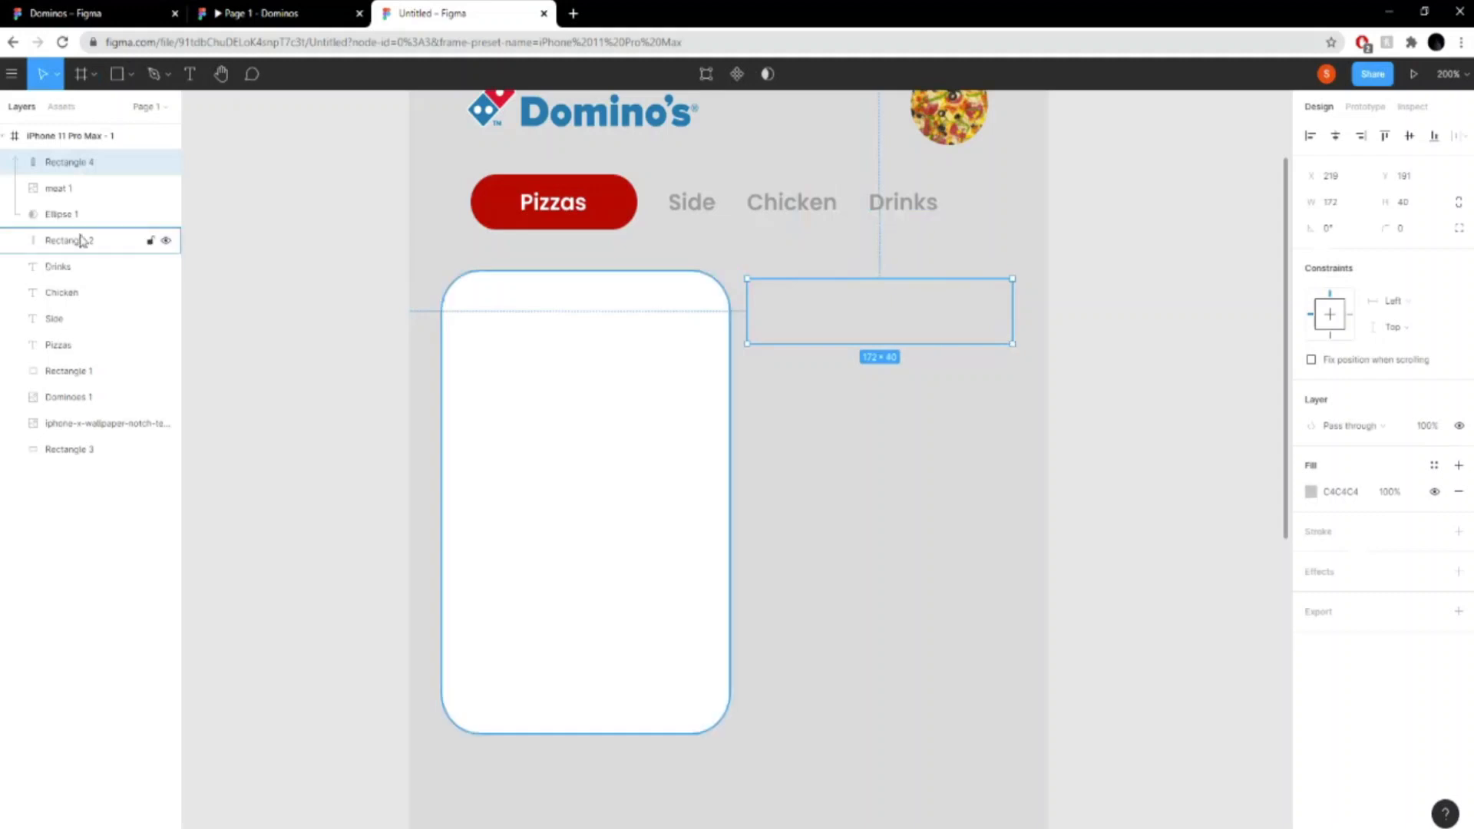
left_click_drag(82, 162, 97, 243)
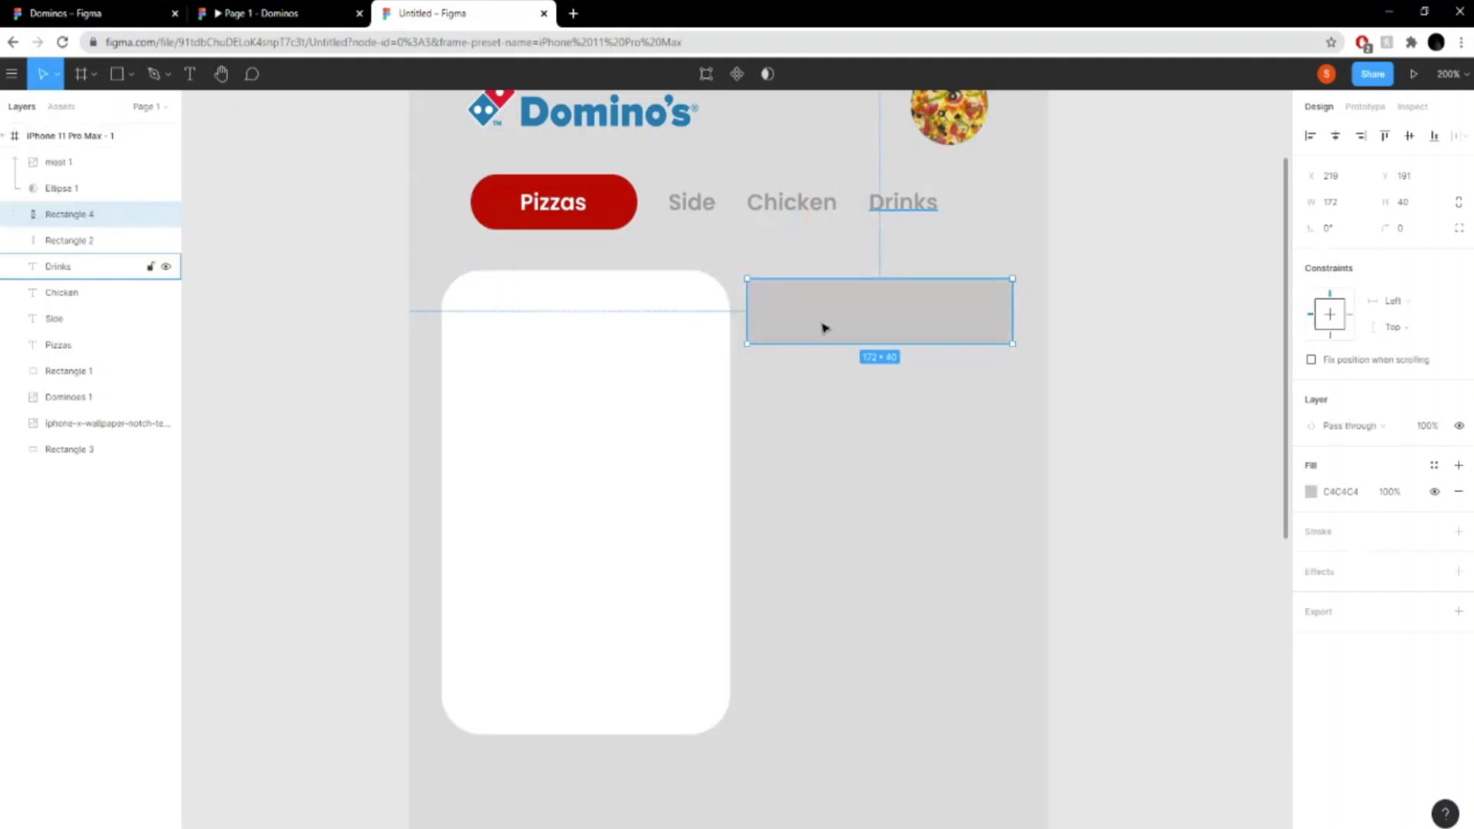
left_click_drag(861, 316, 868, 307)
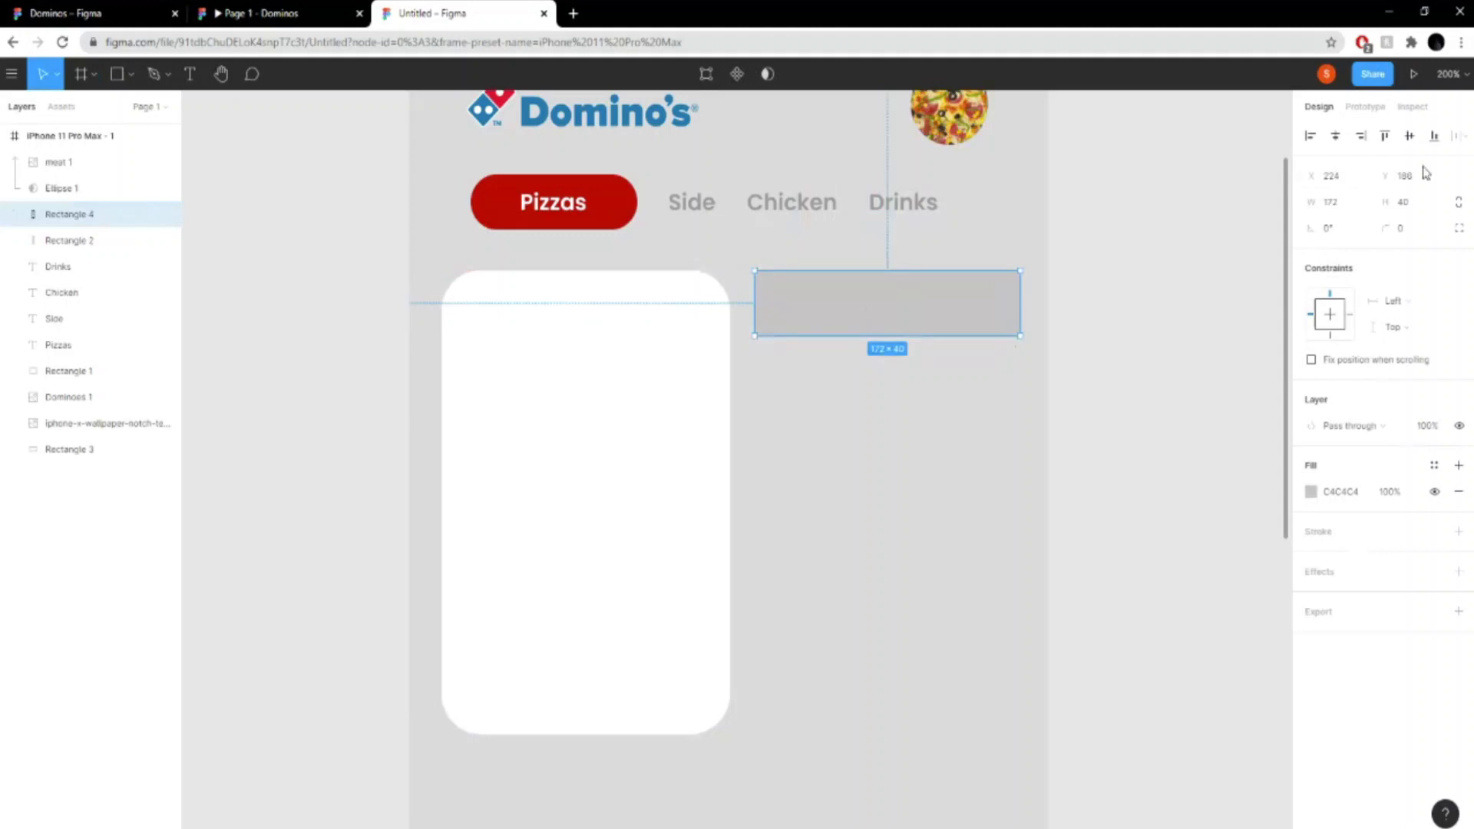
- Round the new rectangle's corners to a radius of 25 and move it closer to the white card, at X 219
left_click(1417, 232)
type("25")
key("Return")
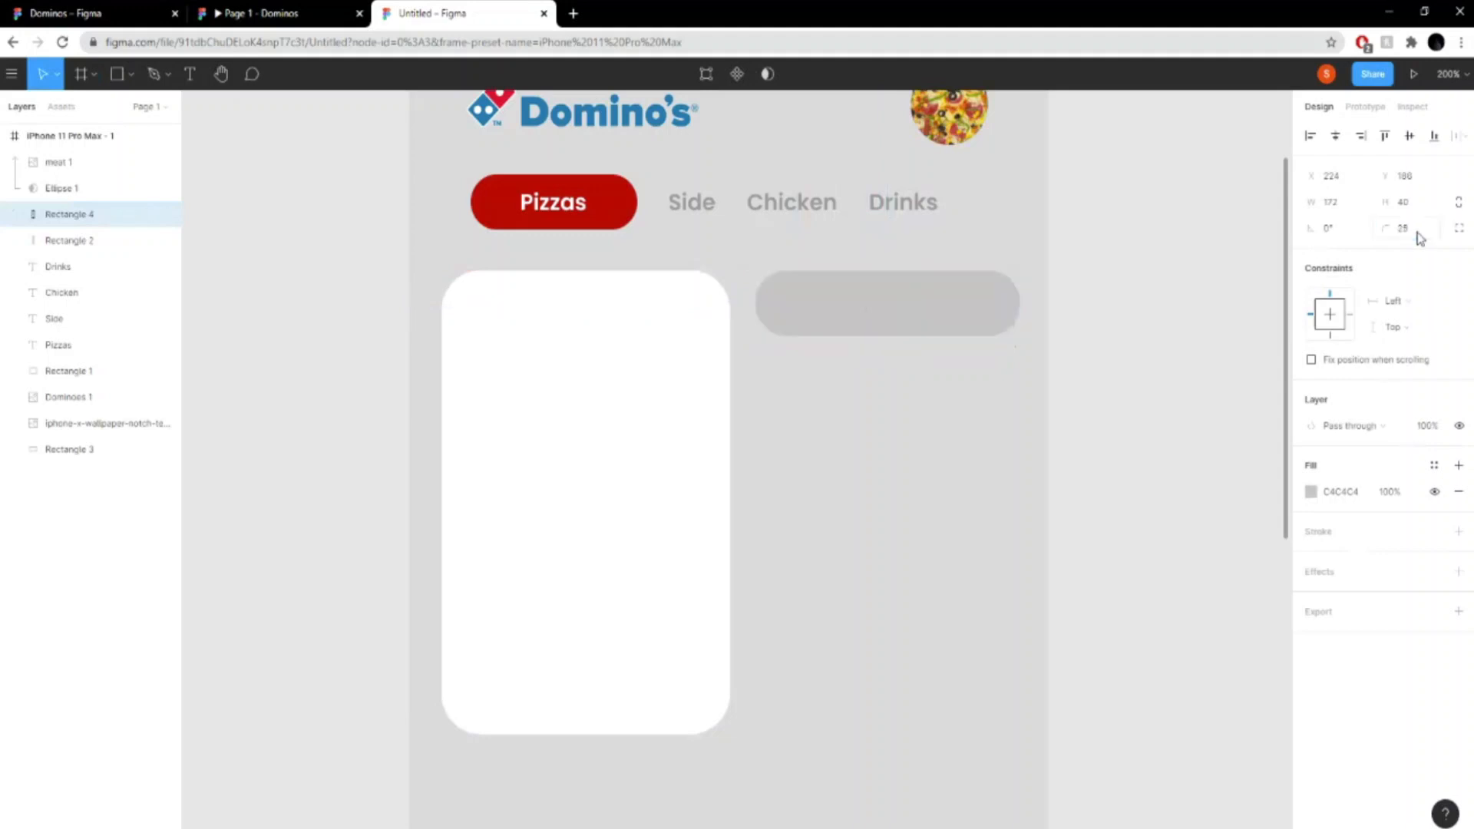
left_click_drag(869, 313, 880, 313)
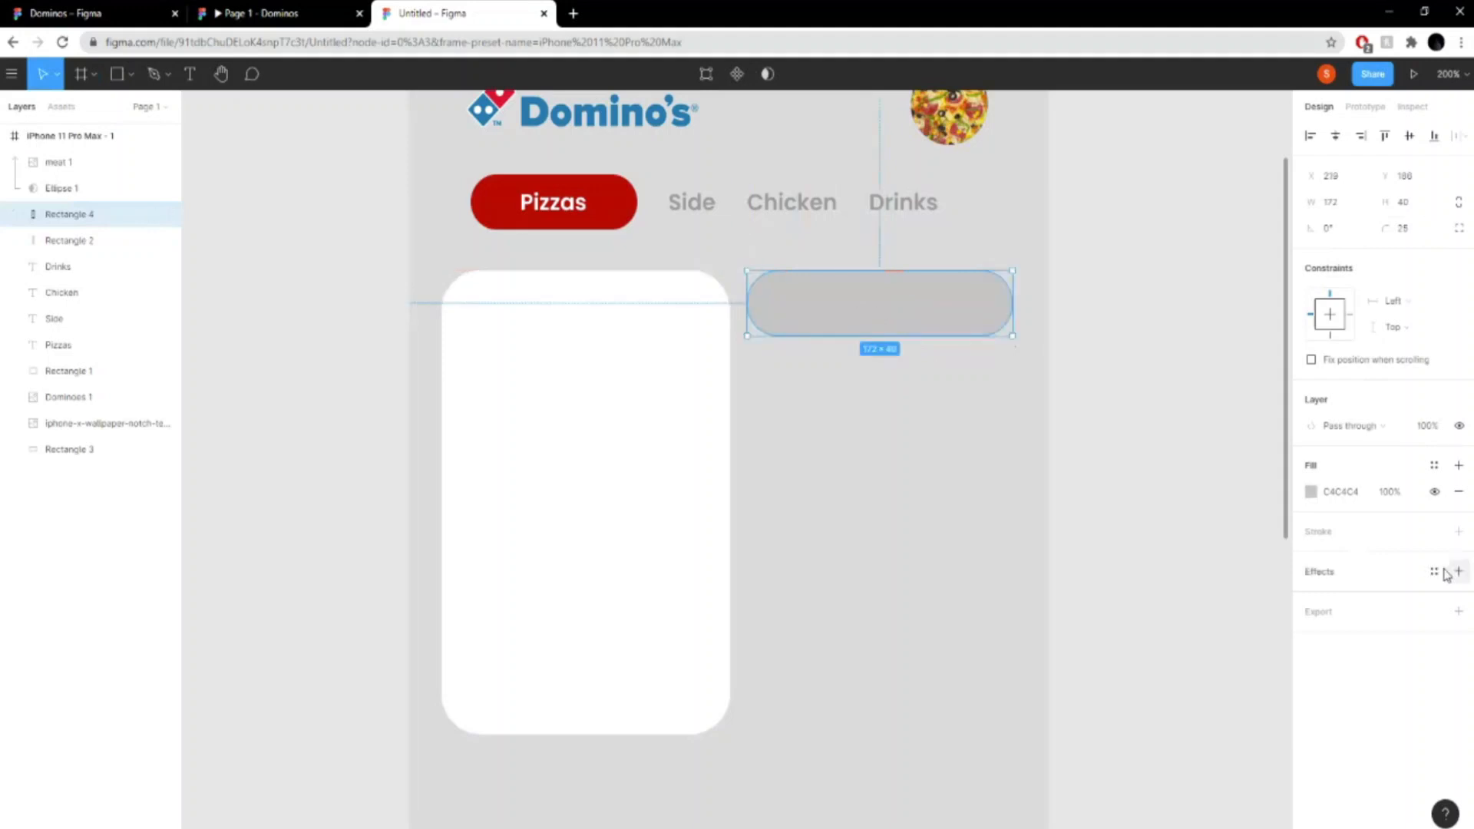
- Set the pill-shaped rectangle's fill to white FFFFFF
left_click(1310, 491)
type("ffffff")
key("Return")
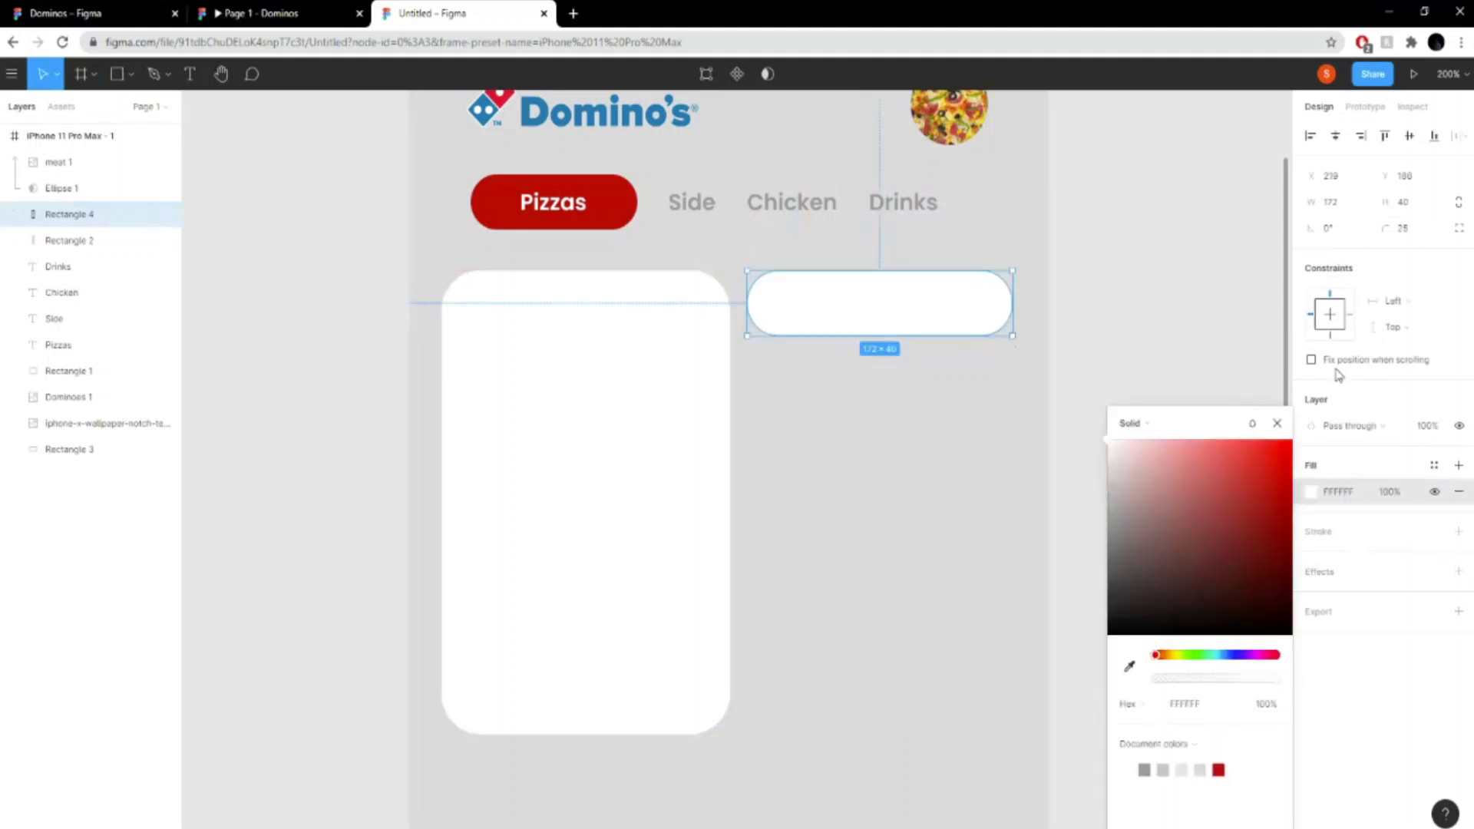
left_click(1277, 422)
left_click(1097, 345)
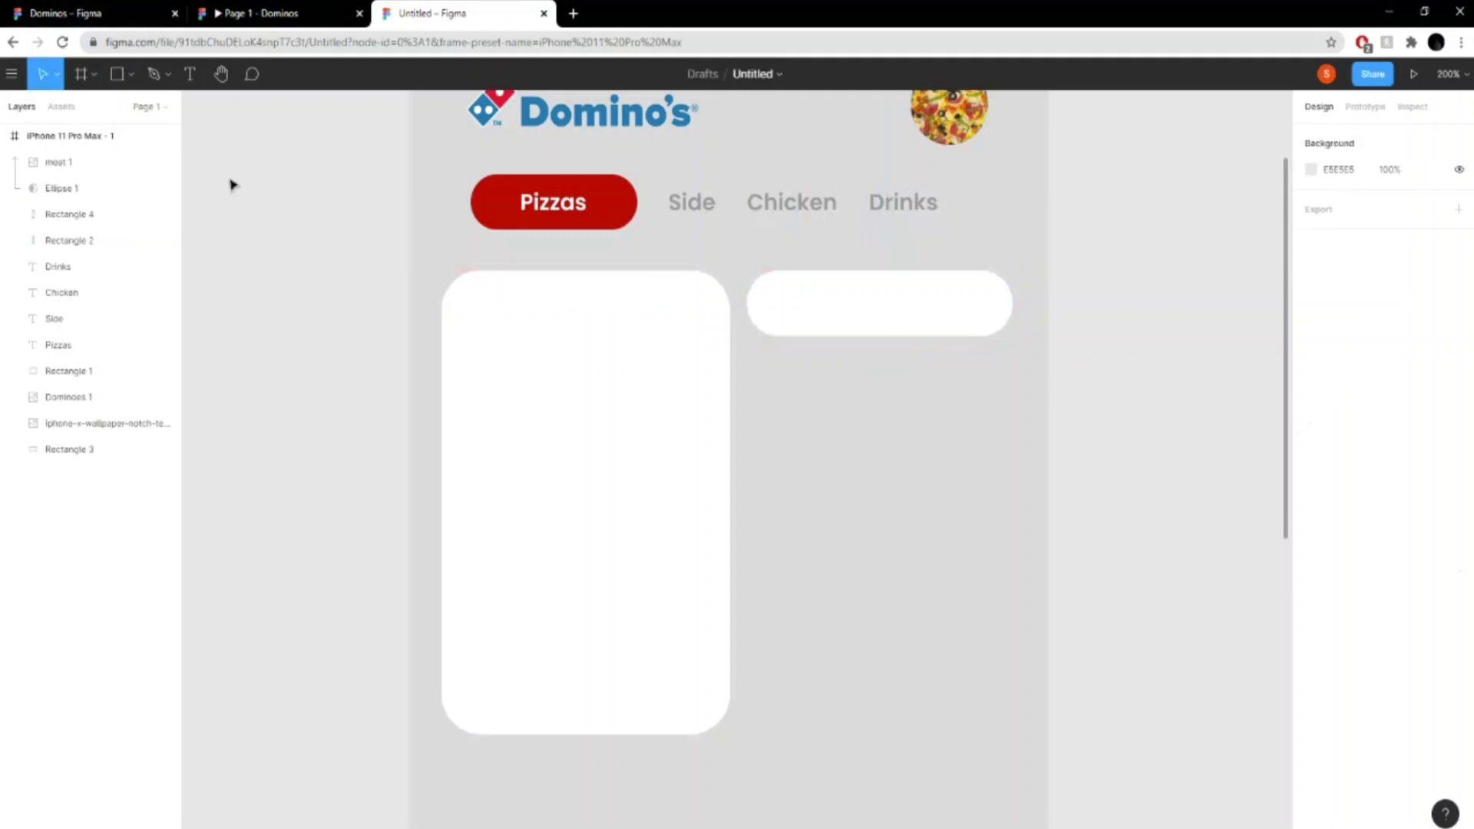
- Add the text "Sort As" in Poppins SemiBold 14 in the empty area below the white pill
left_click(191, 77)
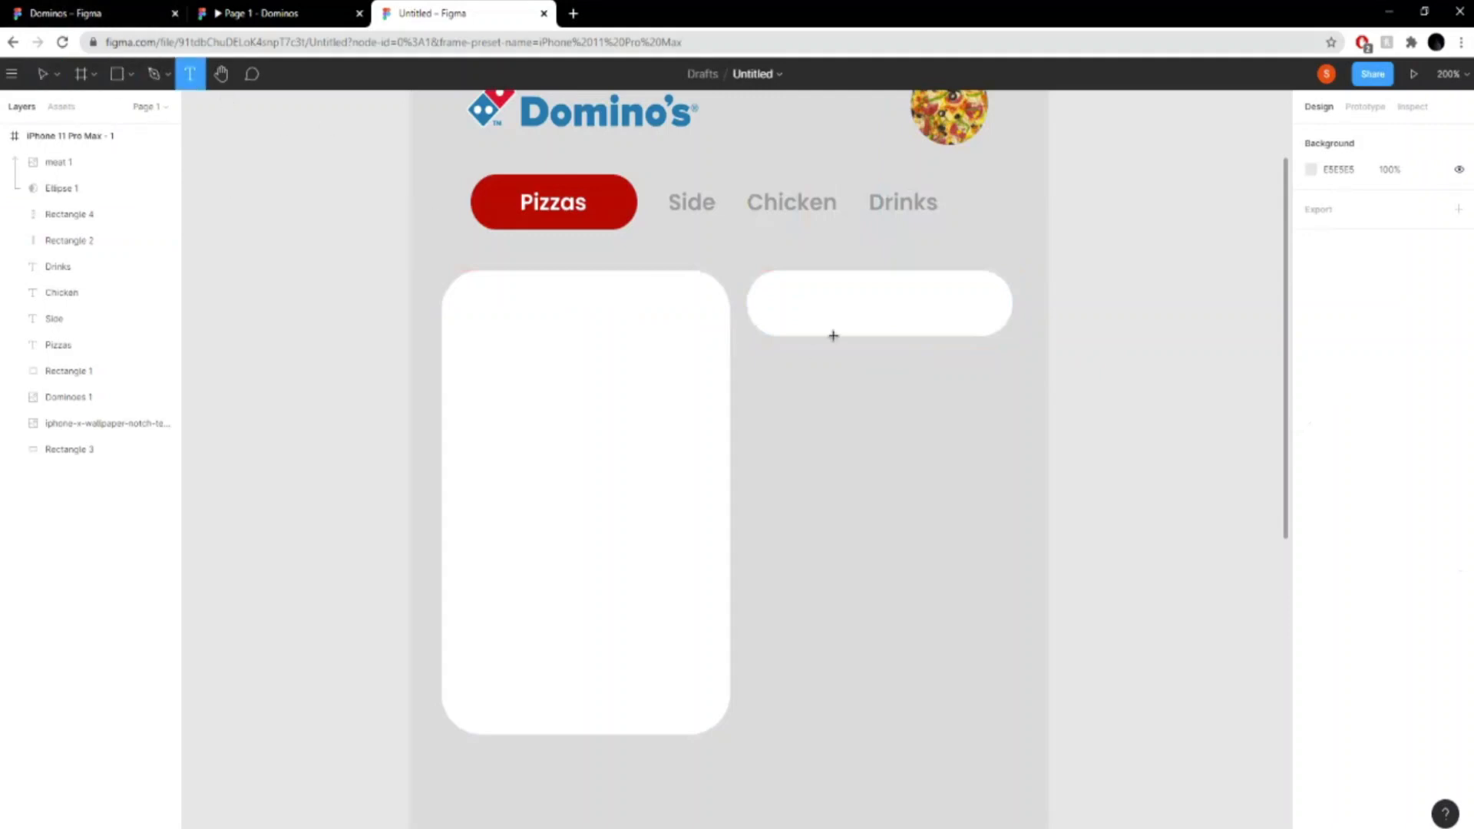
left_click(849, 482)
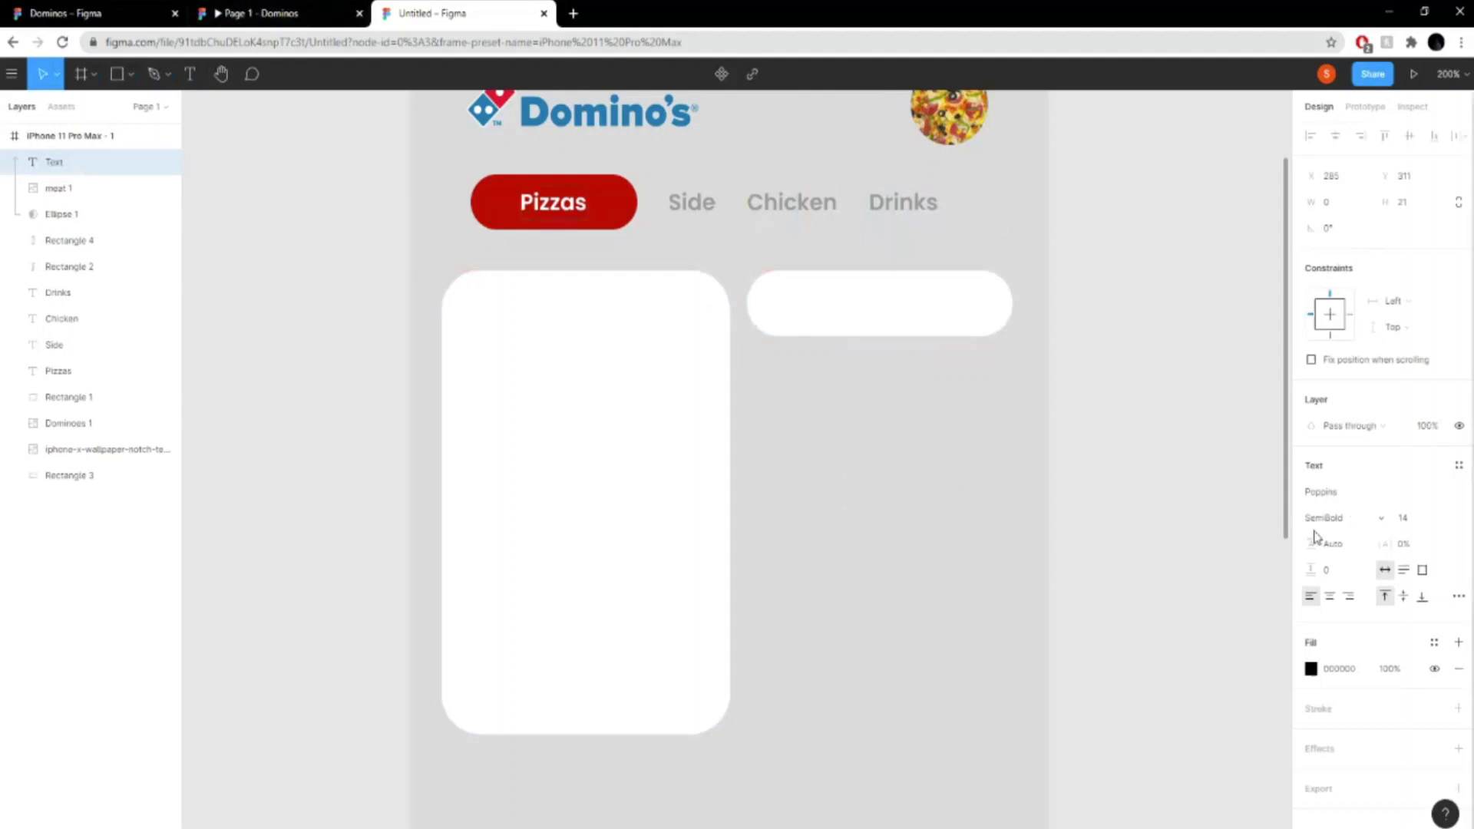
left_click(286, 10)
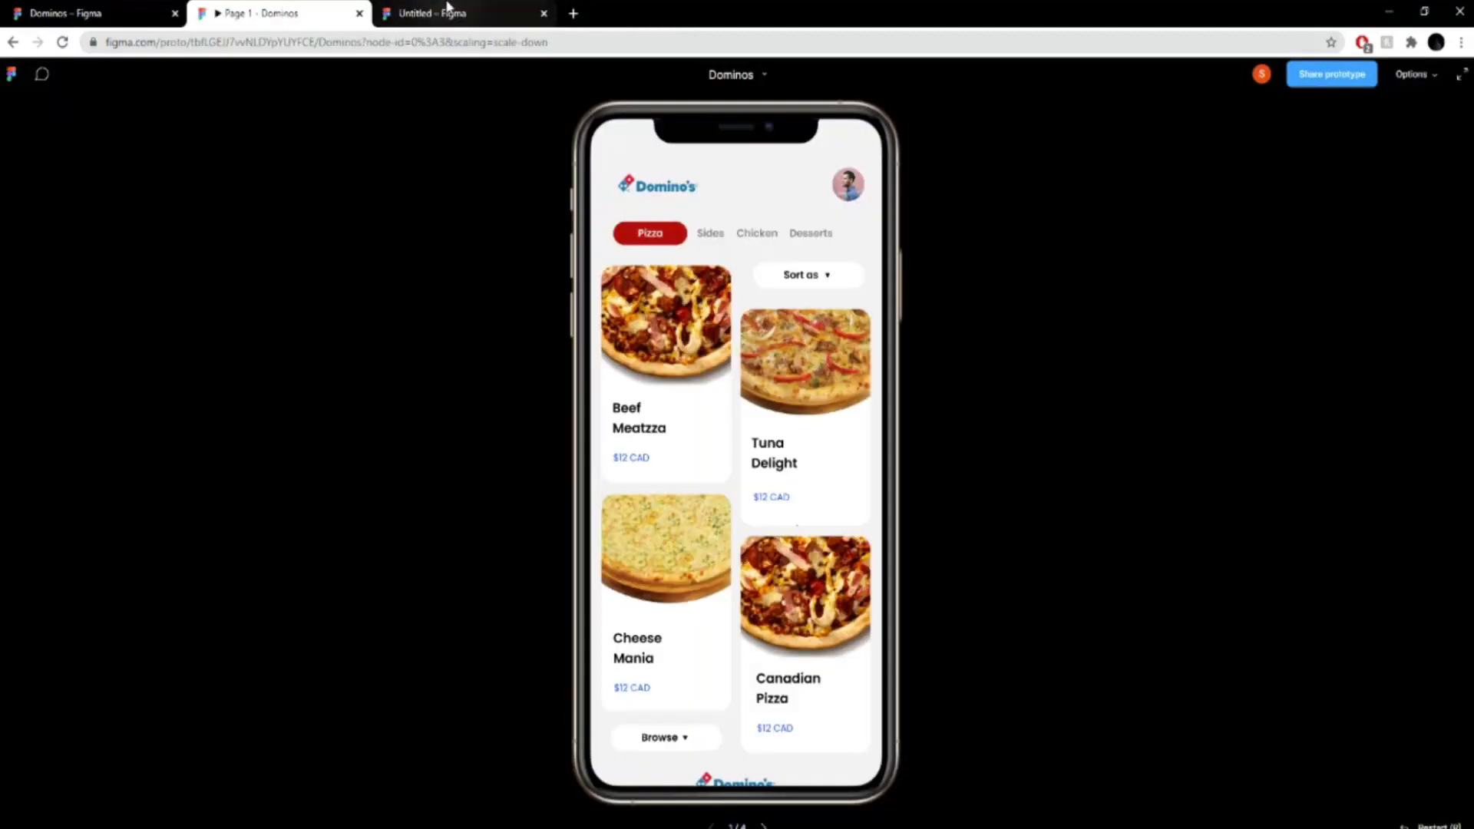
left_click(459, 9)
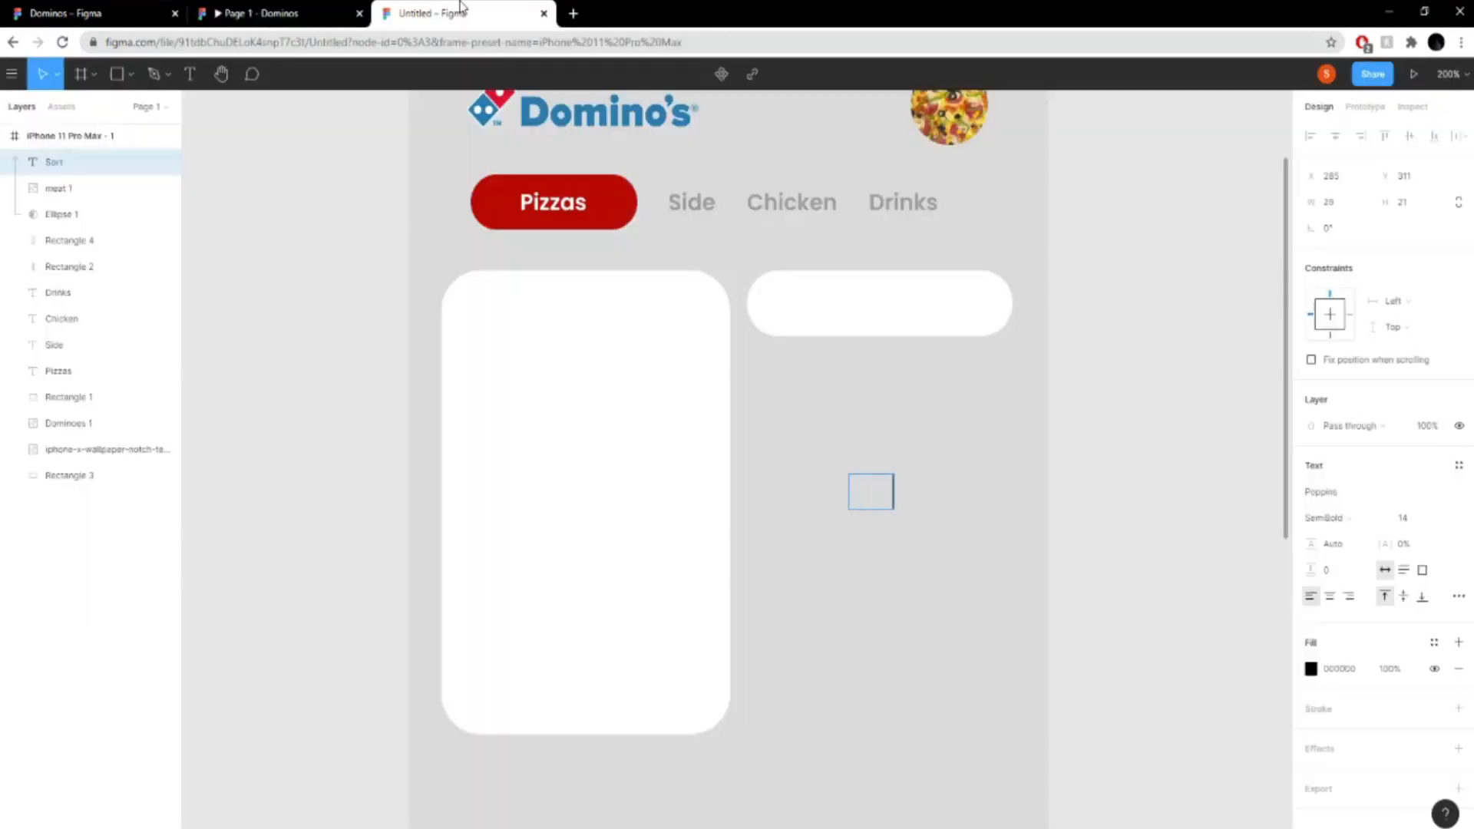
key("ctrl+a")
type("So")
key("BackSpace")
type("Sort As")
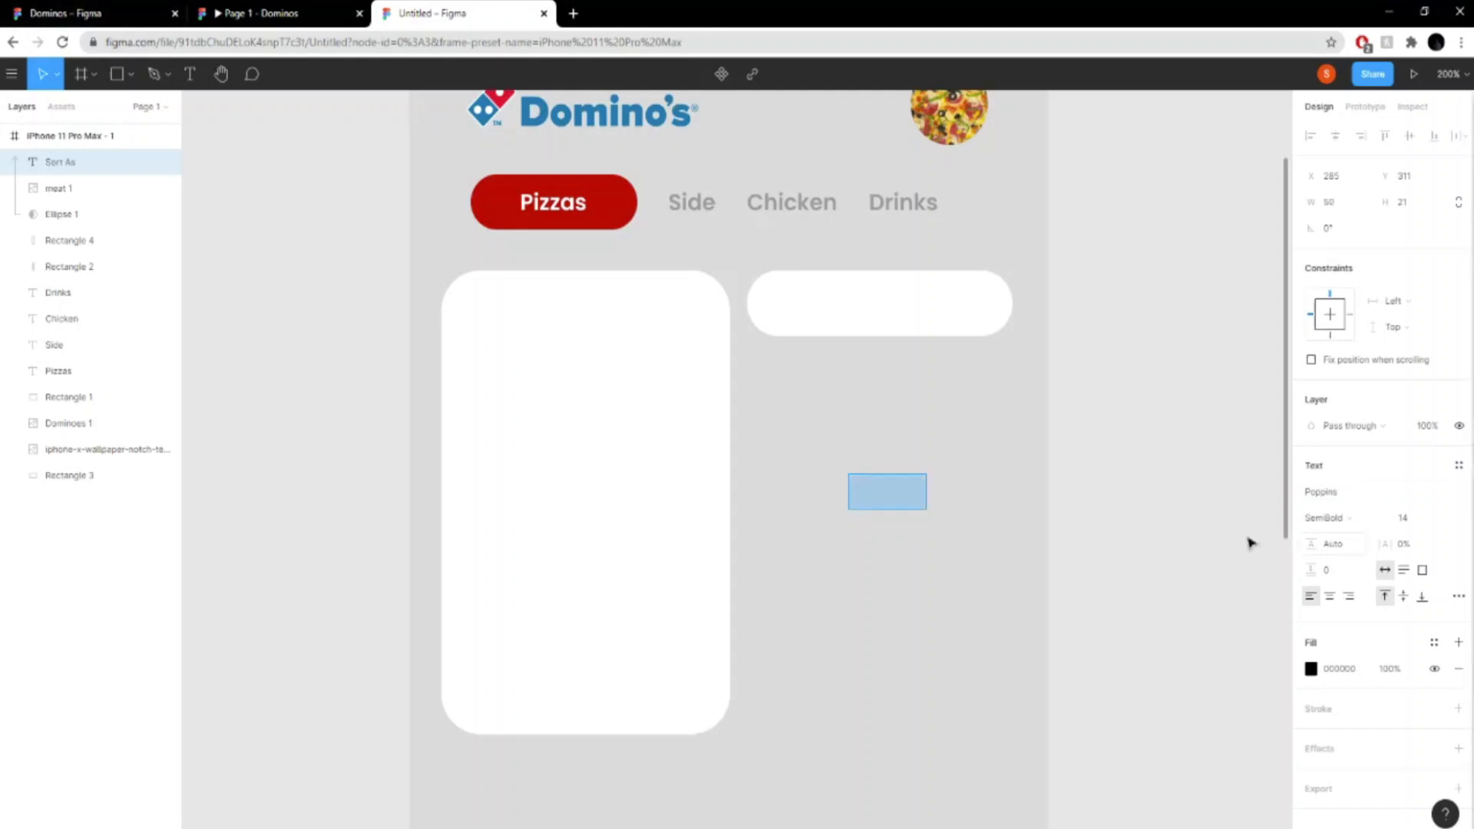
- Reorder the "Sort As" text below the pizza image's mask layer and place it inside the white pill
left_click_drag(100, 161, 92, 230)
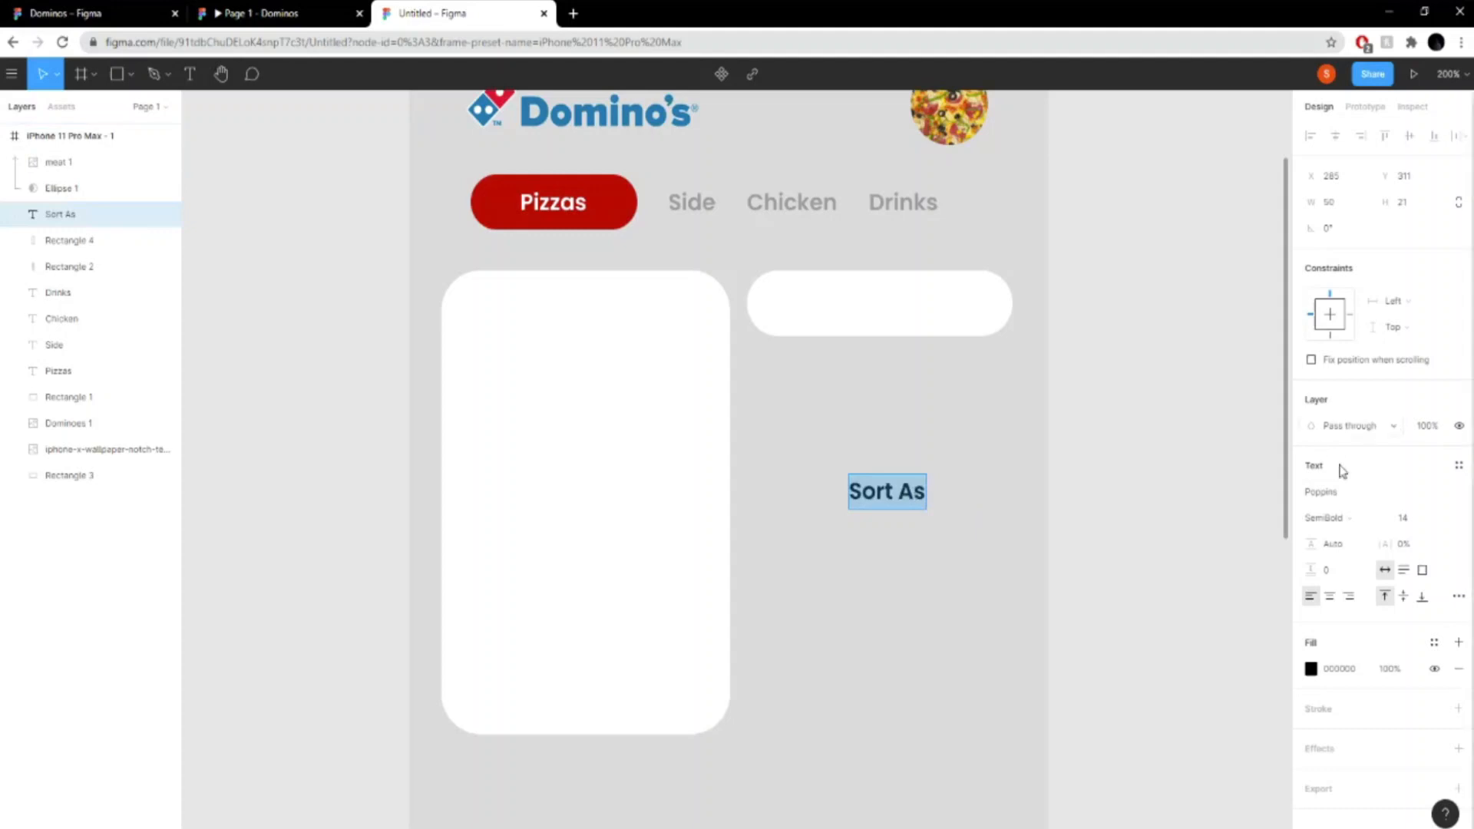
key("Escape")
left_click_drag(906, 500, 881, 307)
left_click(1079, 312)
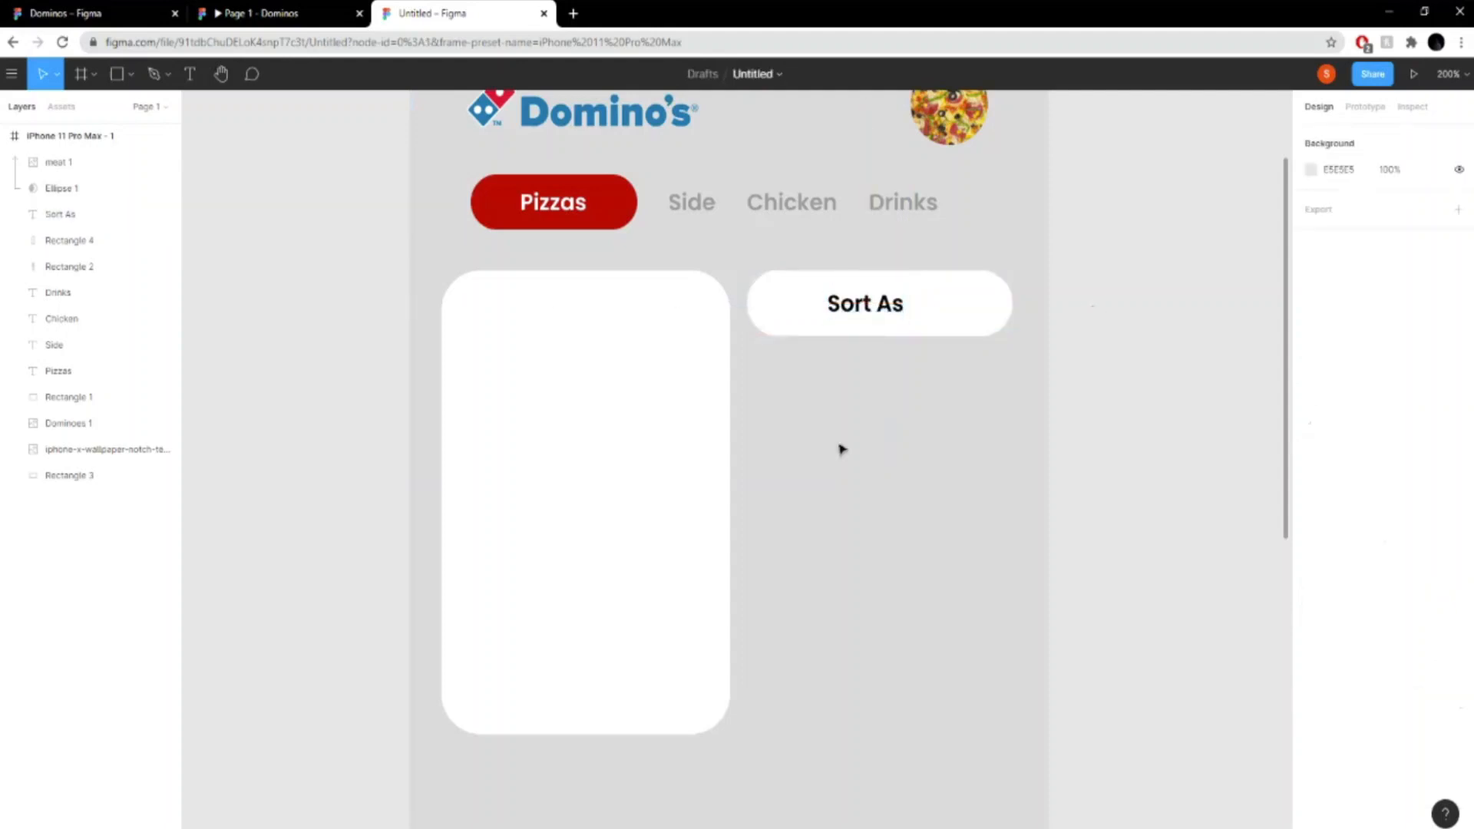
- Draw a triangle polygon about 14 × 13 in the grey area below the "Sort As" pill
left_click(153, 74)
left_click(132, 75)
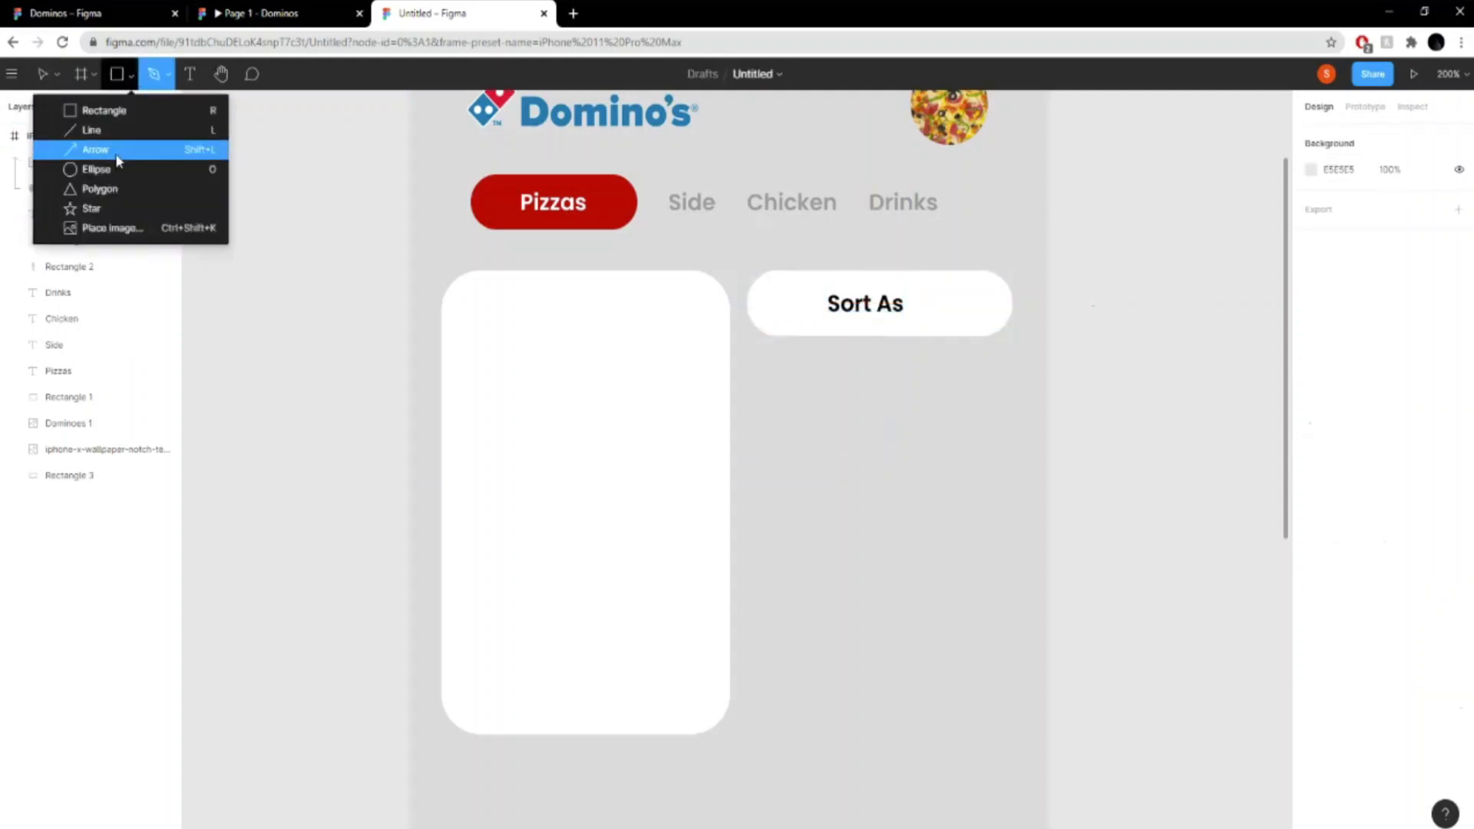
left_click(101, 190)
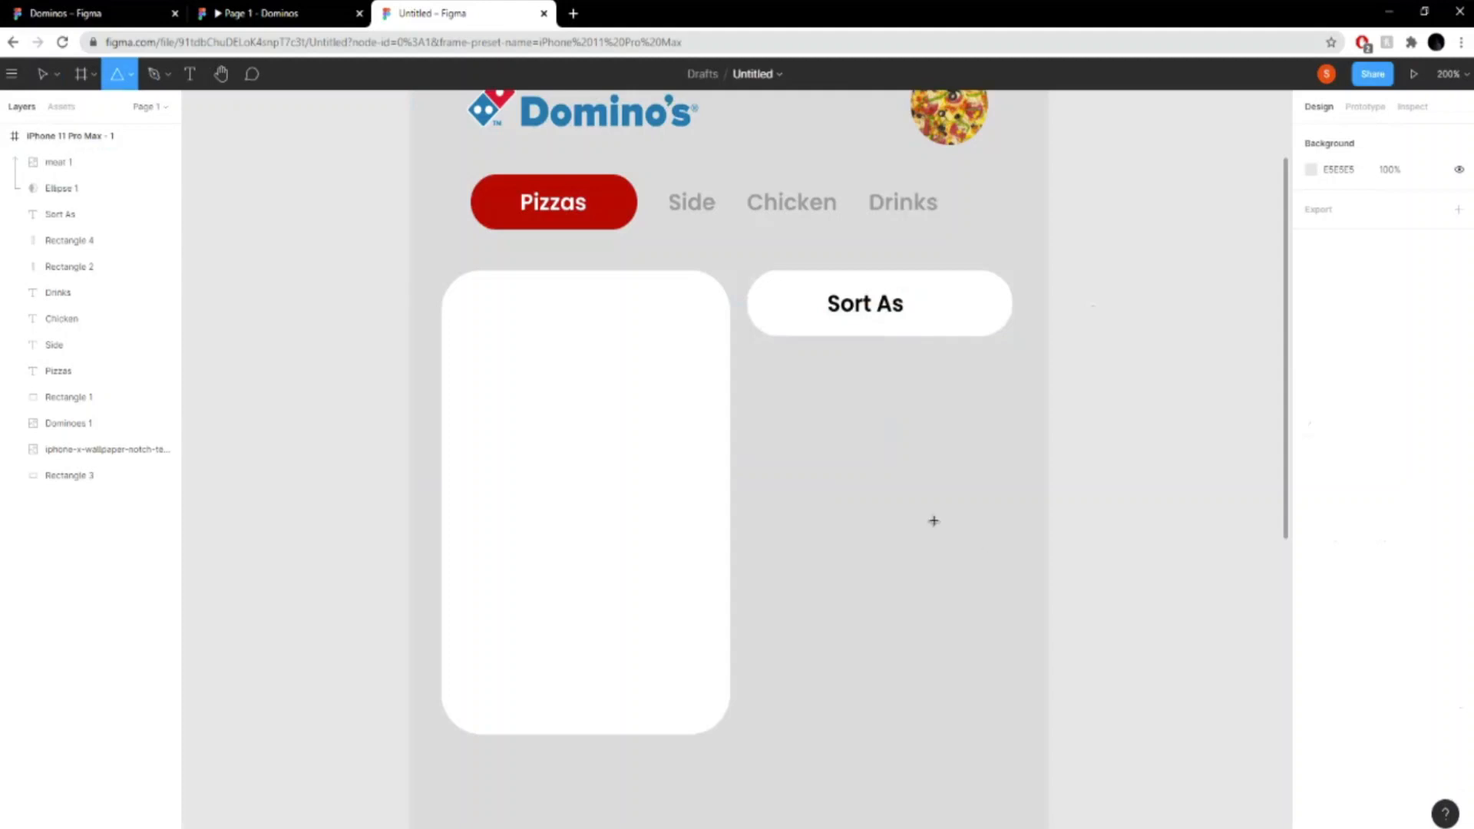
mouse_move(838, 416)
left_mouse_down()
mouse_move(865, 466)
mouse_move(867, 436)
left_mouse_up()
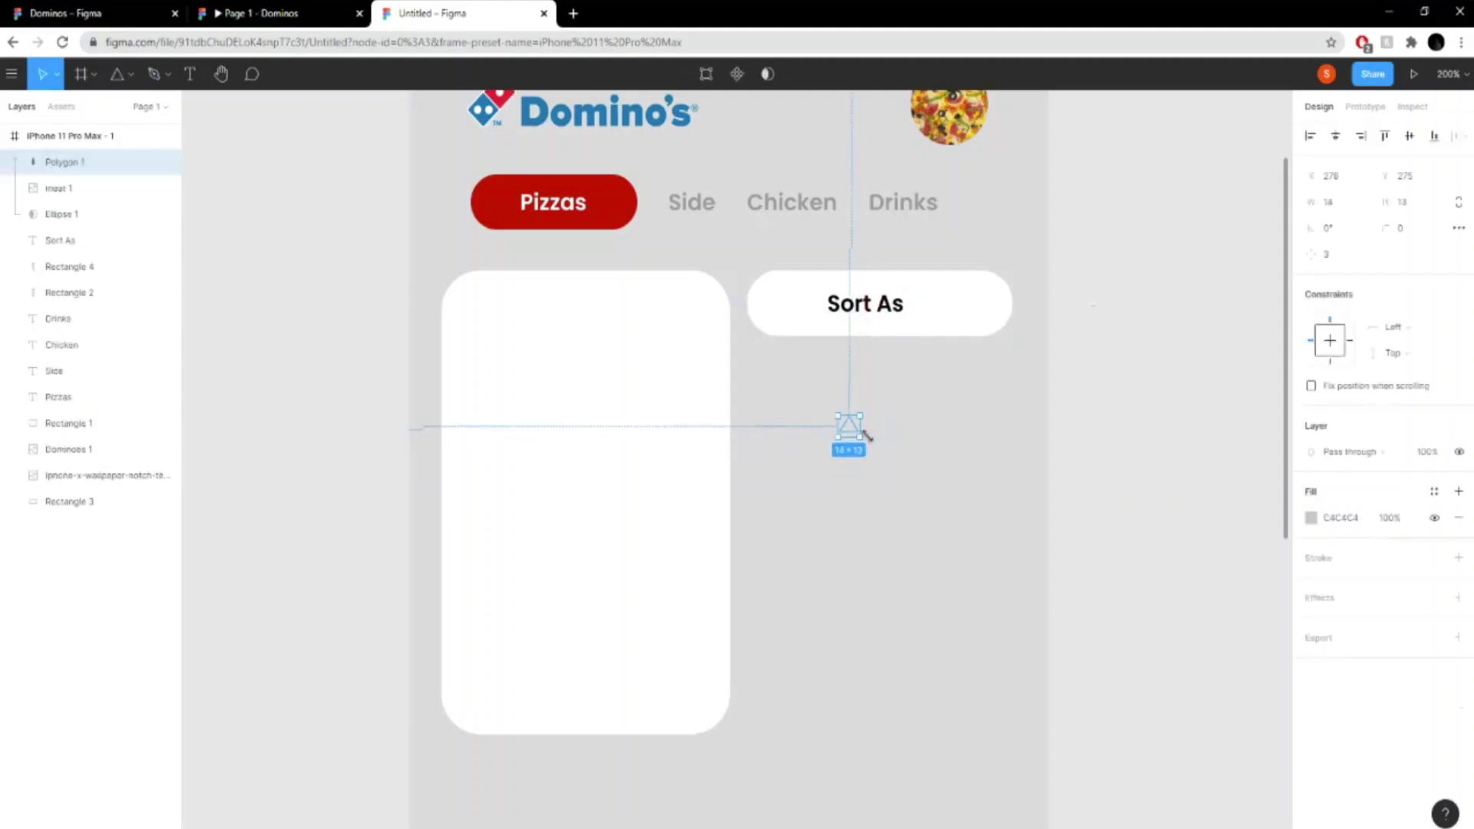
- Set the triangle's width and height to 7 each
left_click(1350, 203)
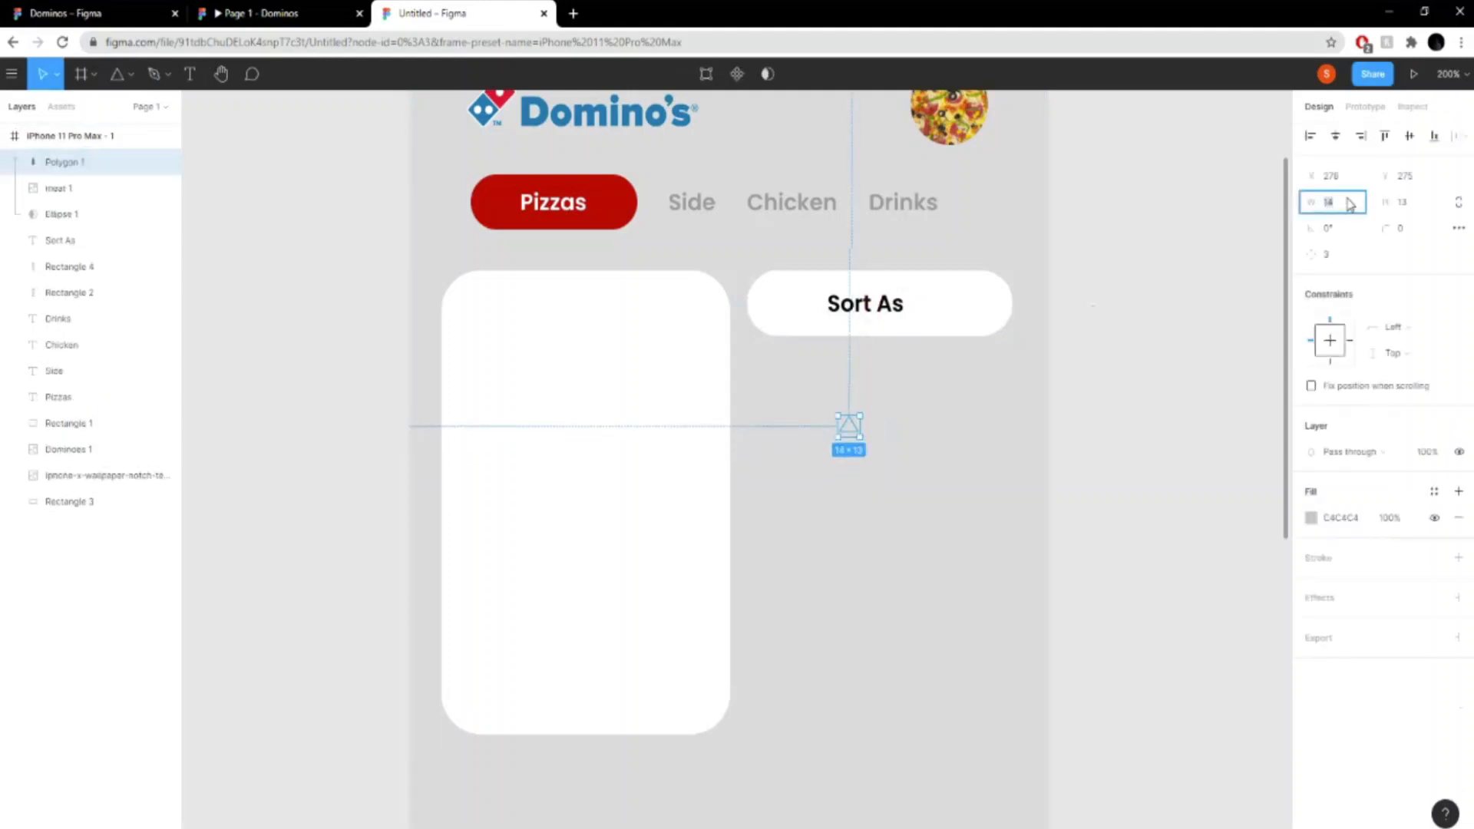
type("7")
key("Return")
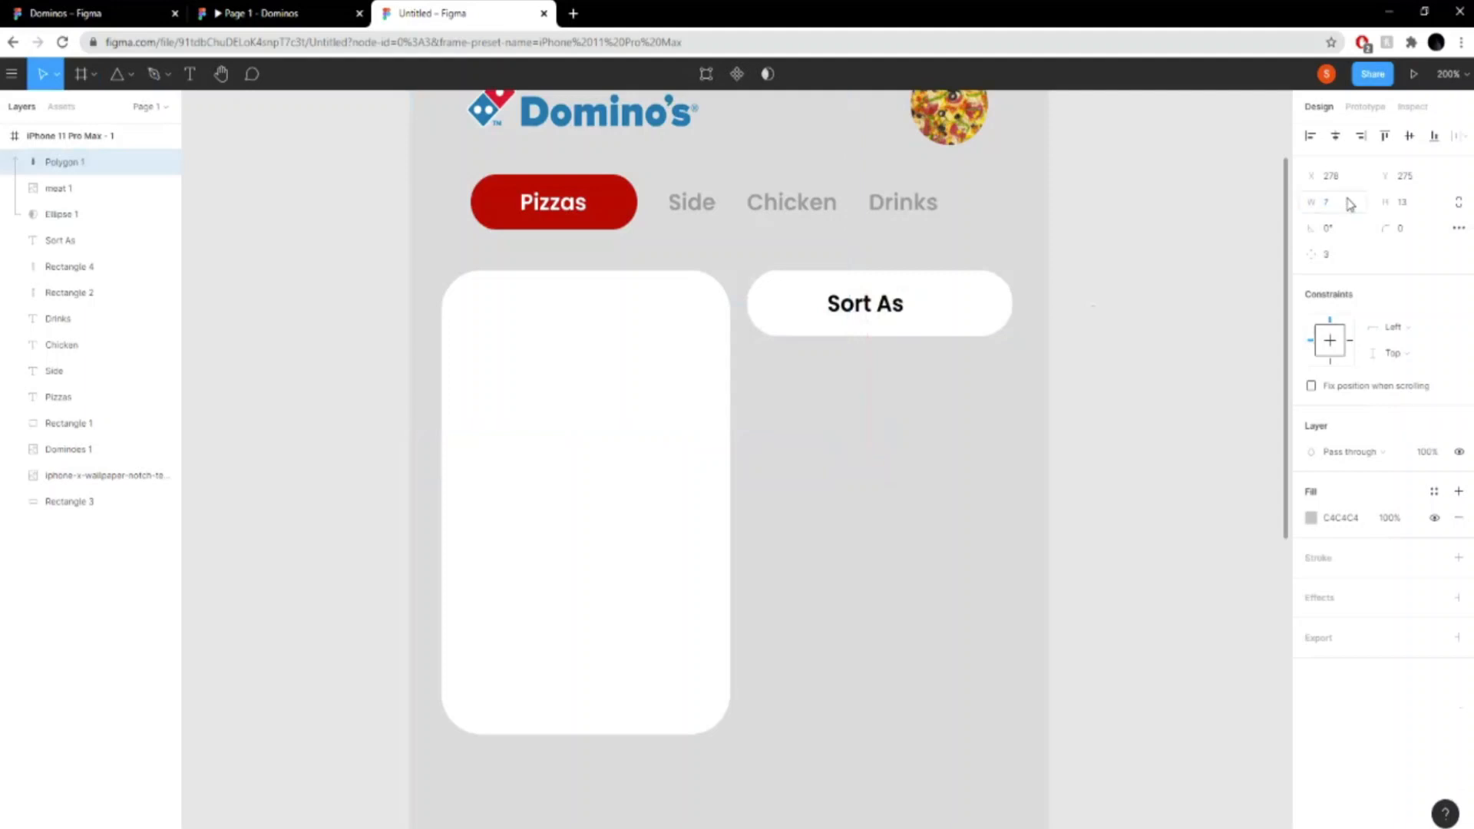
left_click(1430, 208)
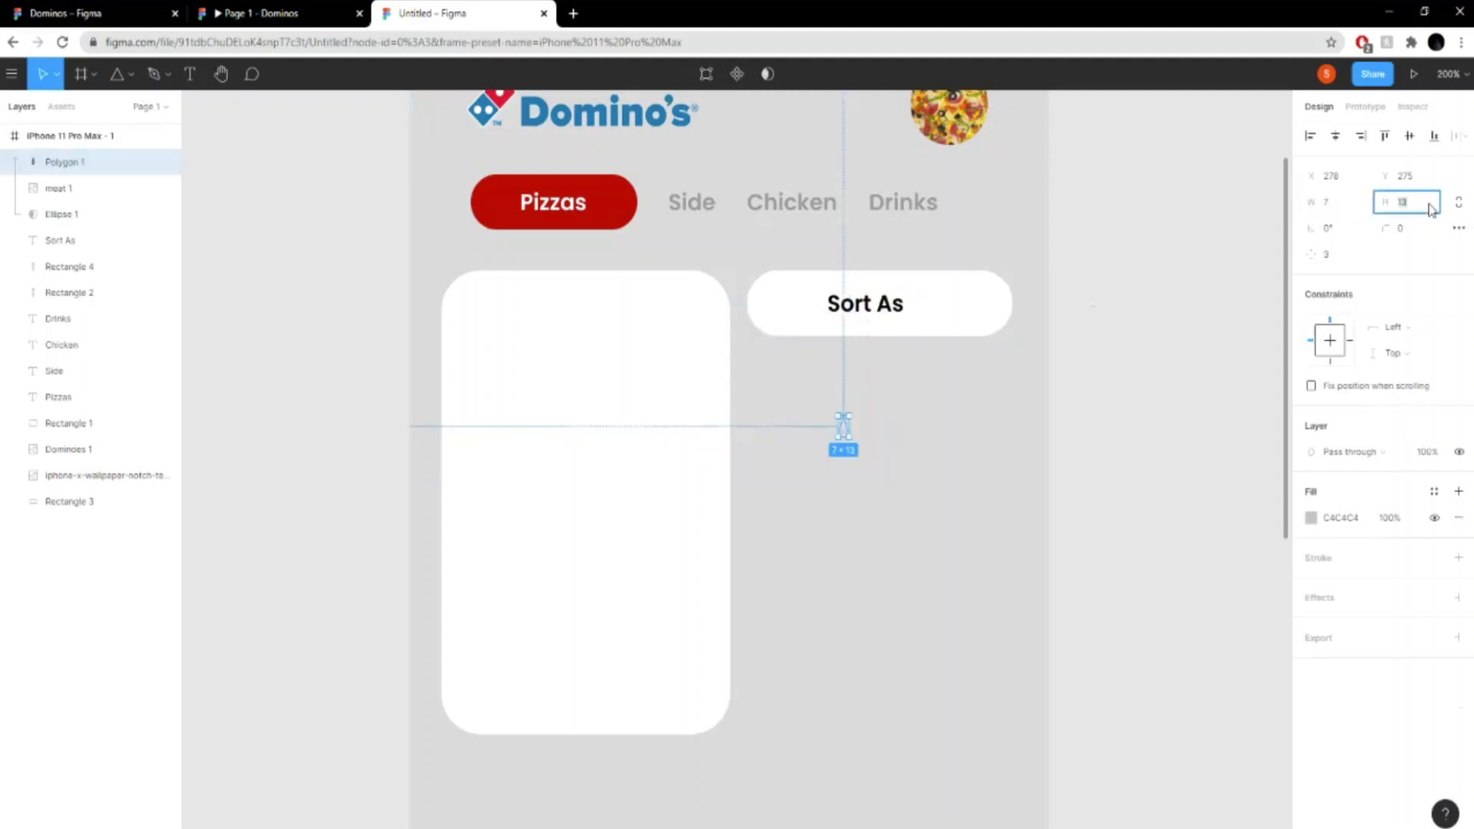
type("7")
key("Return")
- Reorder the triangle's layer just above the pill's layer and place it right of the "Sort As" text
left_click_drag(64, 159, 76, 247)
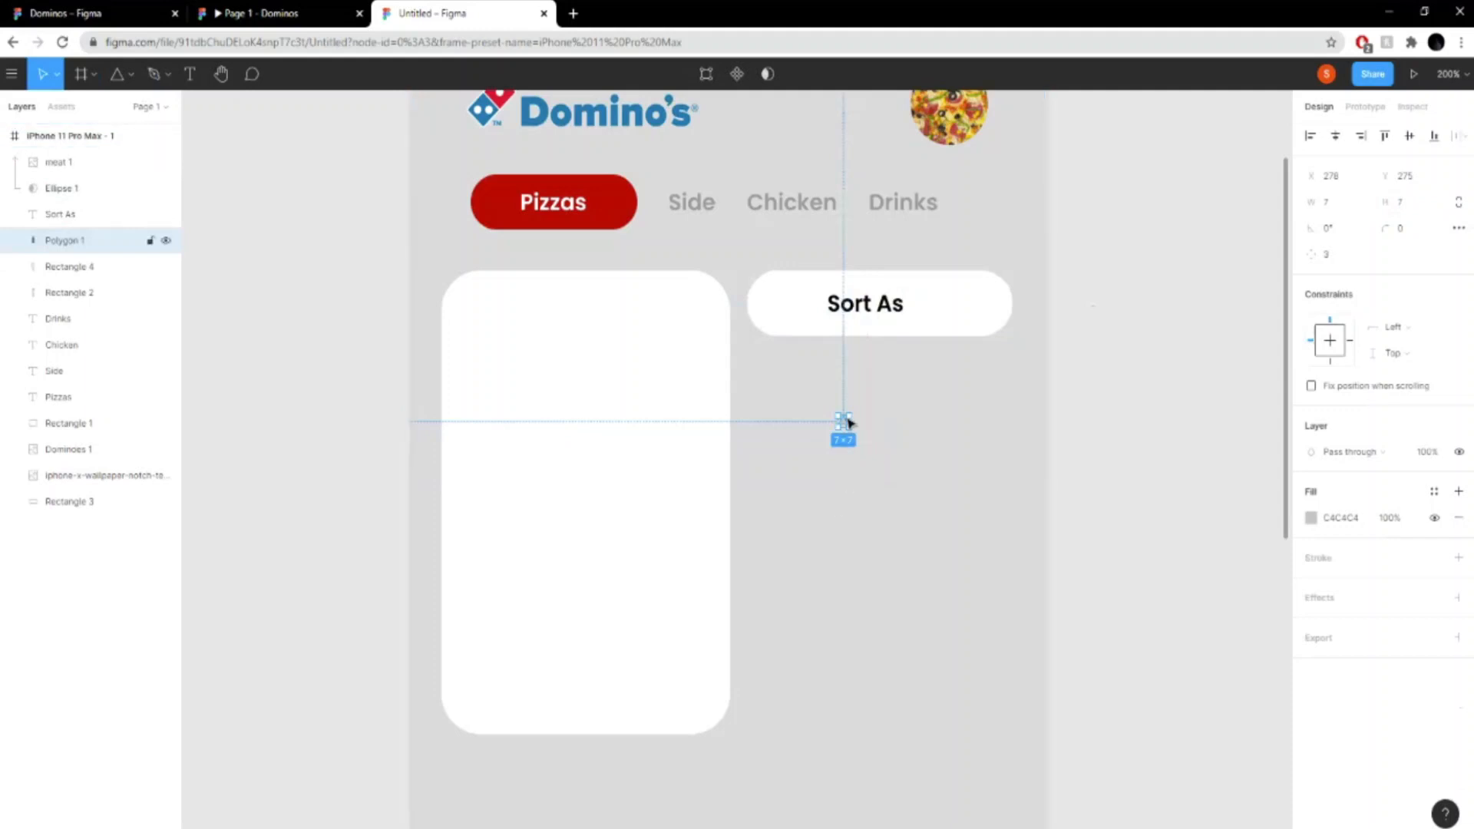
key("ctrl+plus")
left_click_drag(952, 370, 1111, 146)
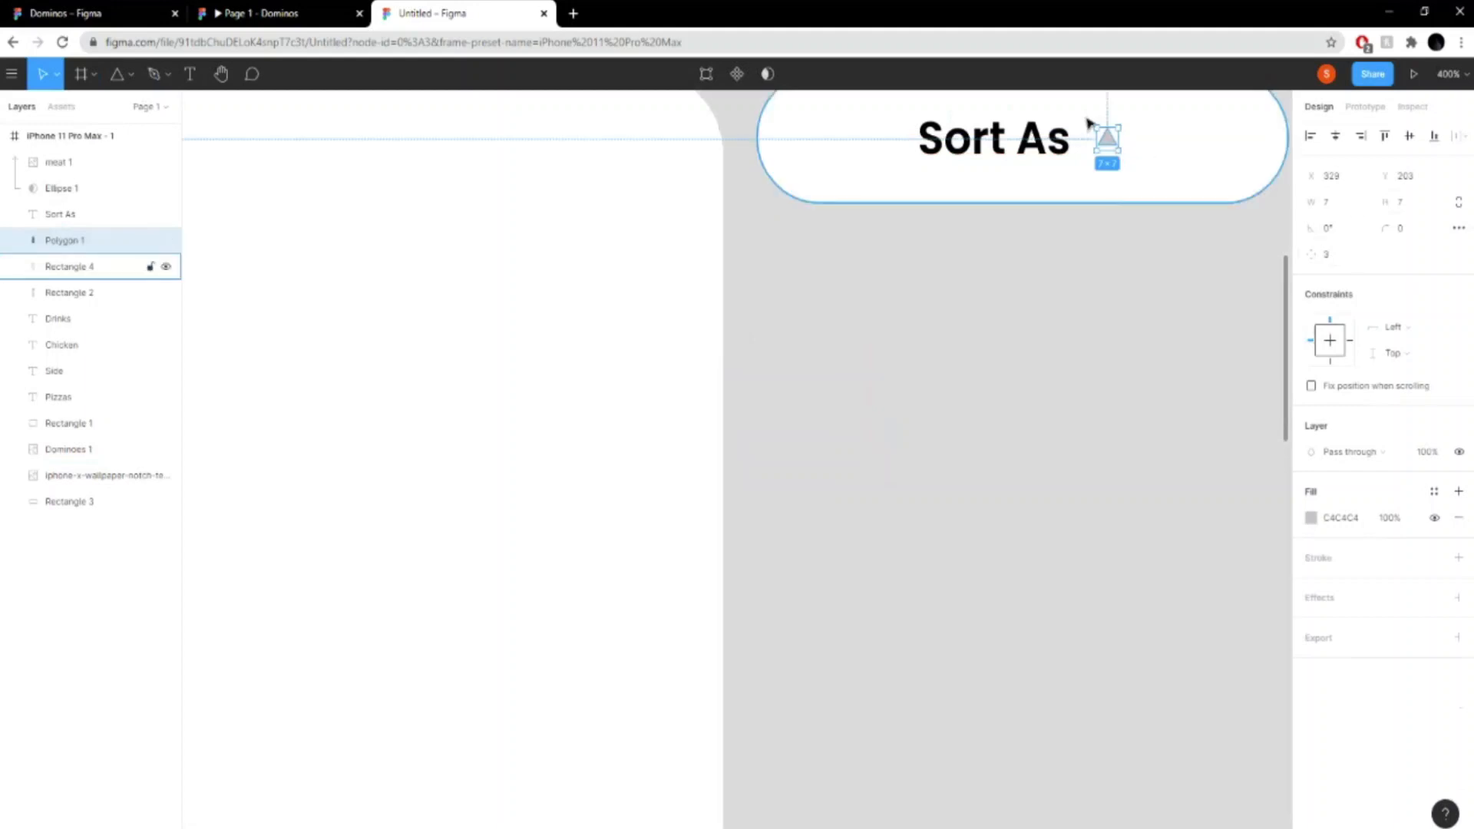
- Rotate the triangle beside "Sort As" by 180° so that it points down
left_click_drag(1089, 120, 1165, 184)
left_click(1339, 228)
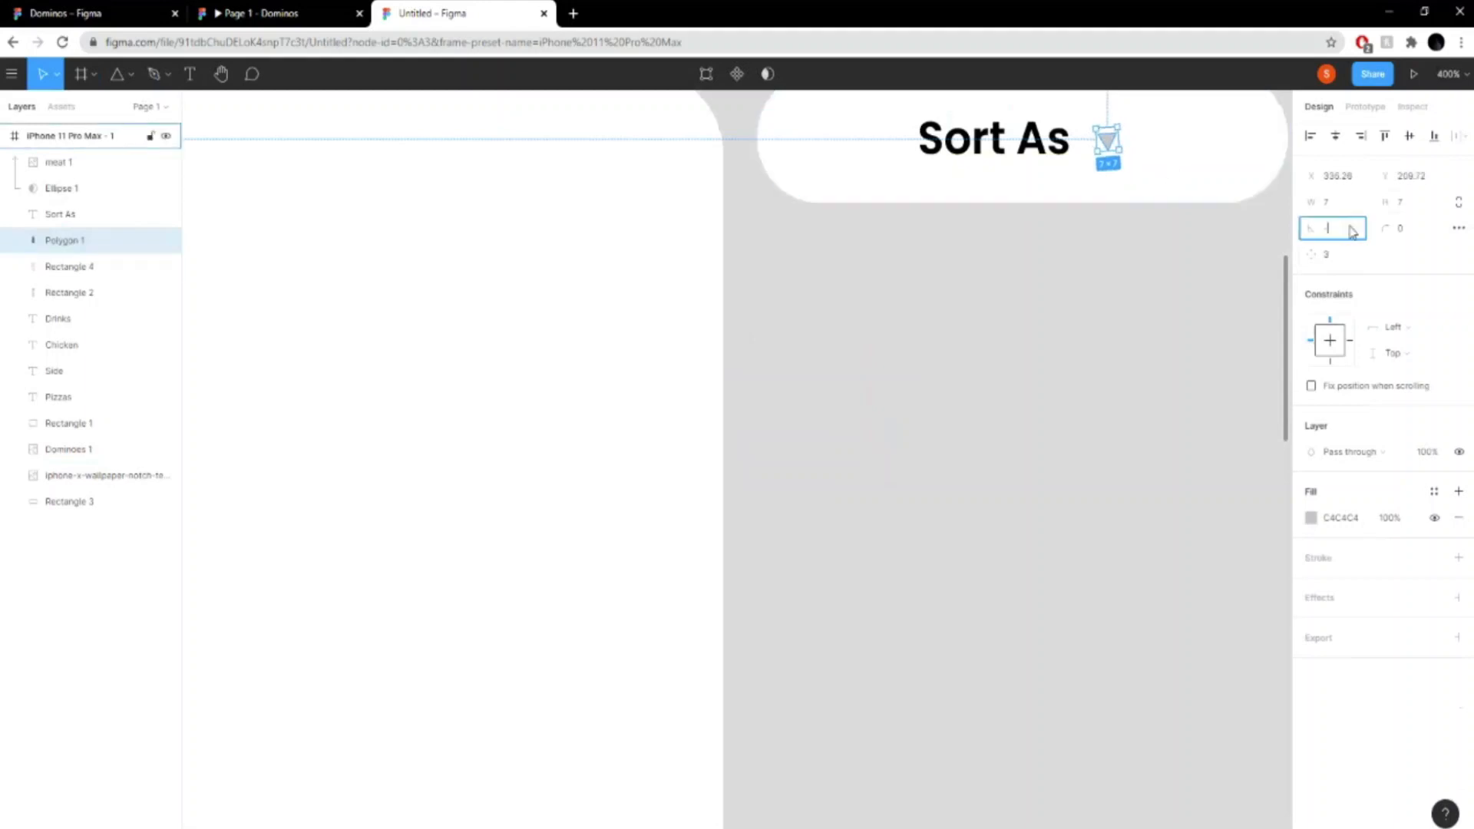
type("-180")
key("Return")
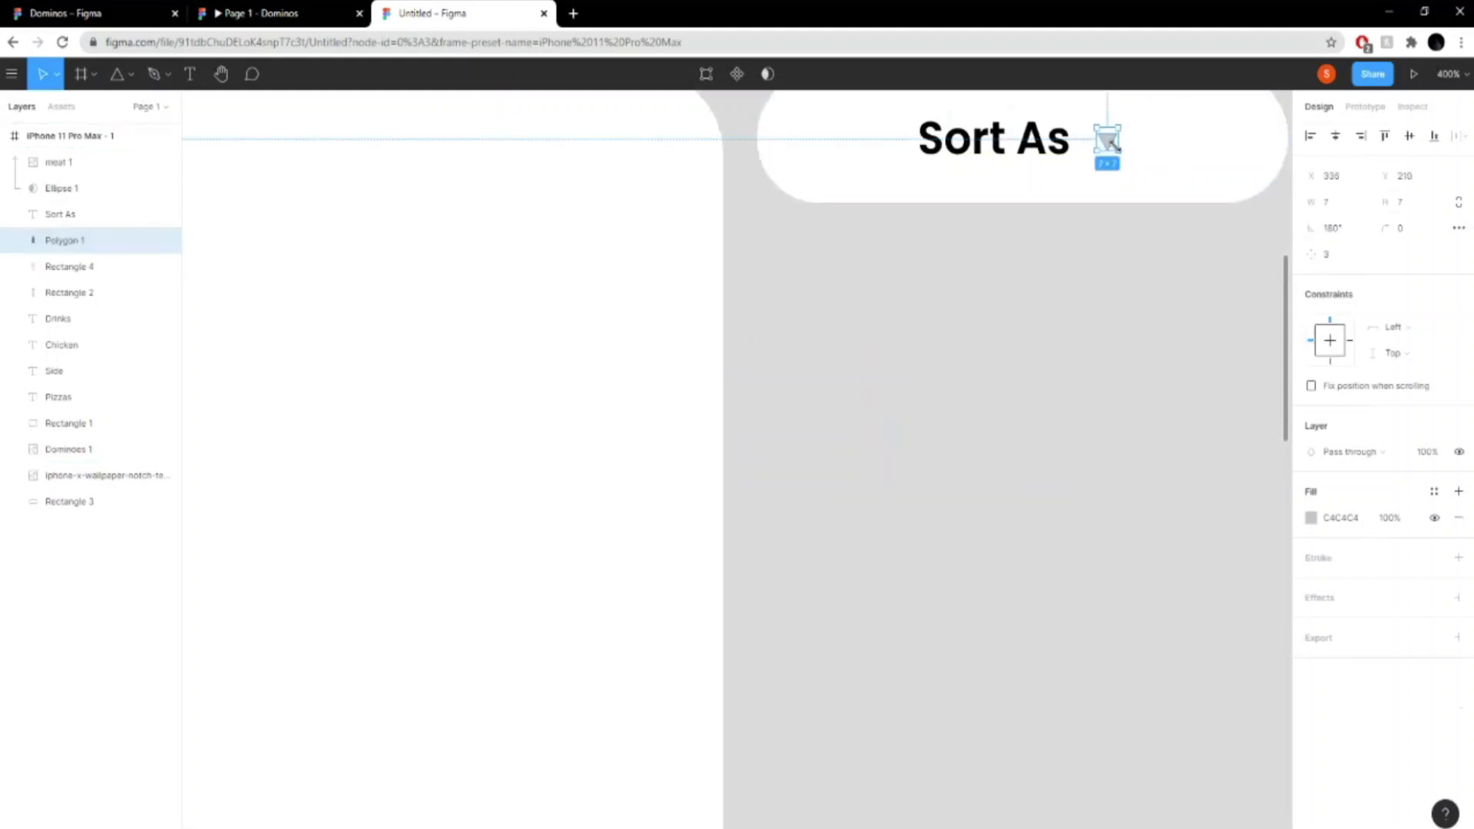
- Set the small triangle's fill to black 000000
left_click(1313, 519)
left_click_drag(1151, 487, 1029, 697)
left_click(1276, 422)
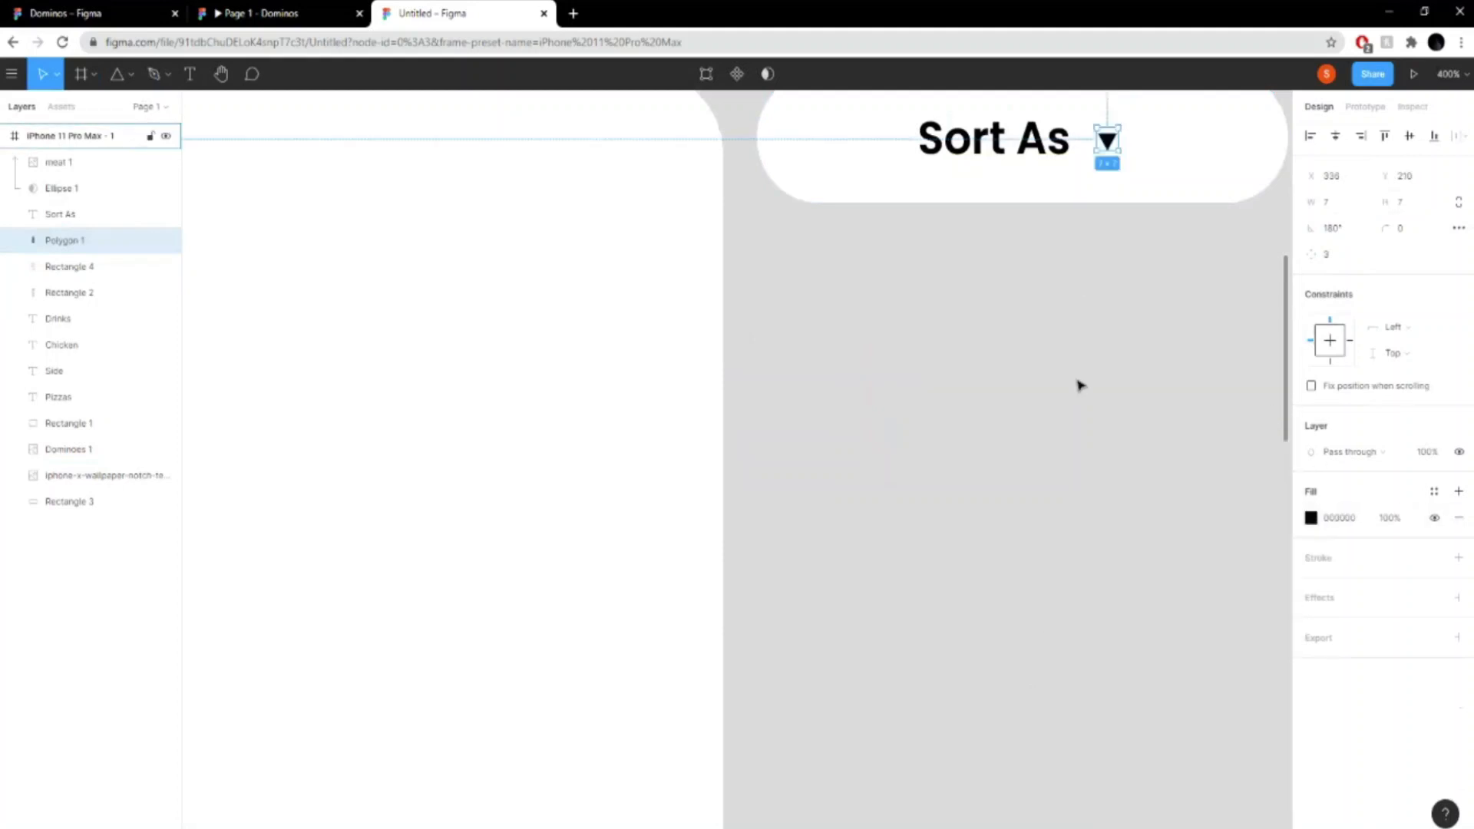
- Switch to the Domino's prototype, examine the pizza card list and the Beef Meatzza detail page, and return to the Untitled design
left_click_drag(1080, 384, 990, 536)
key("ctrl+minus")
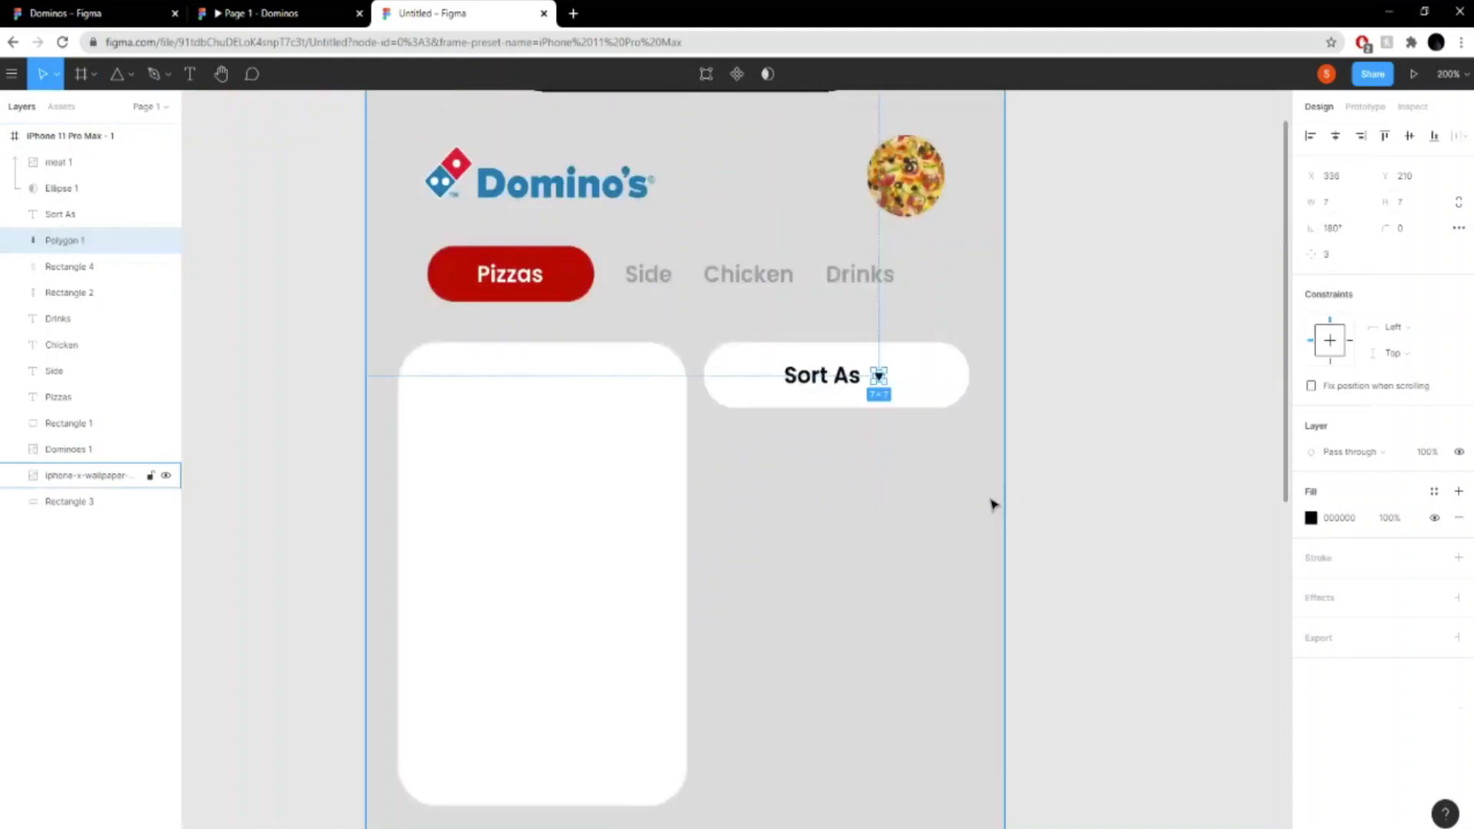
left_click(935, 475)
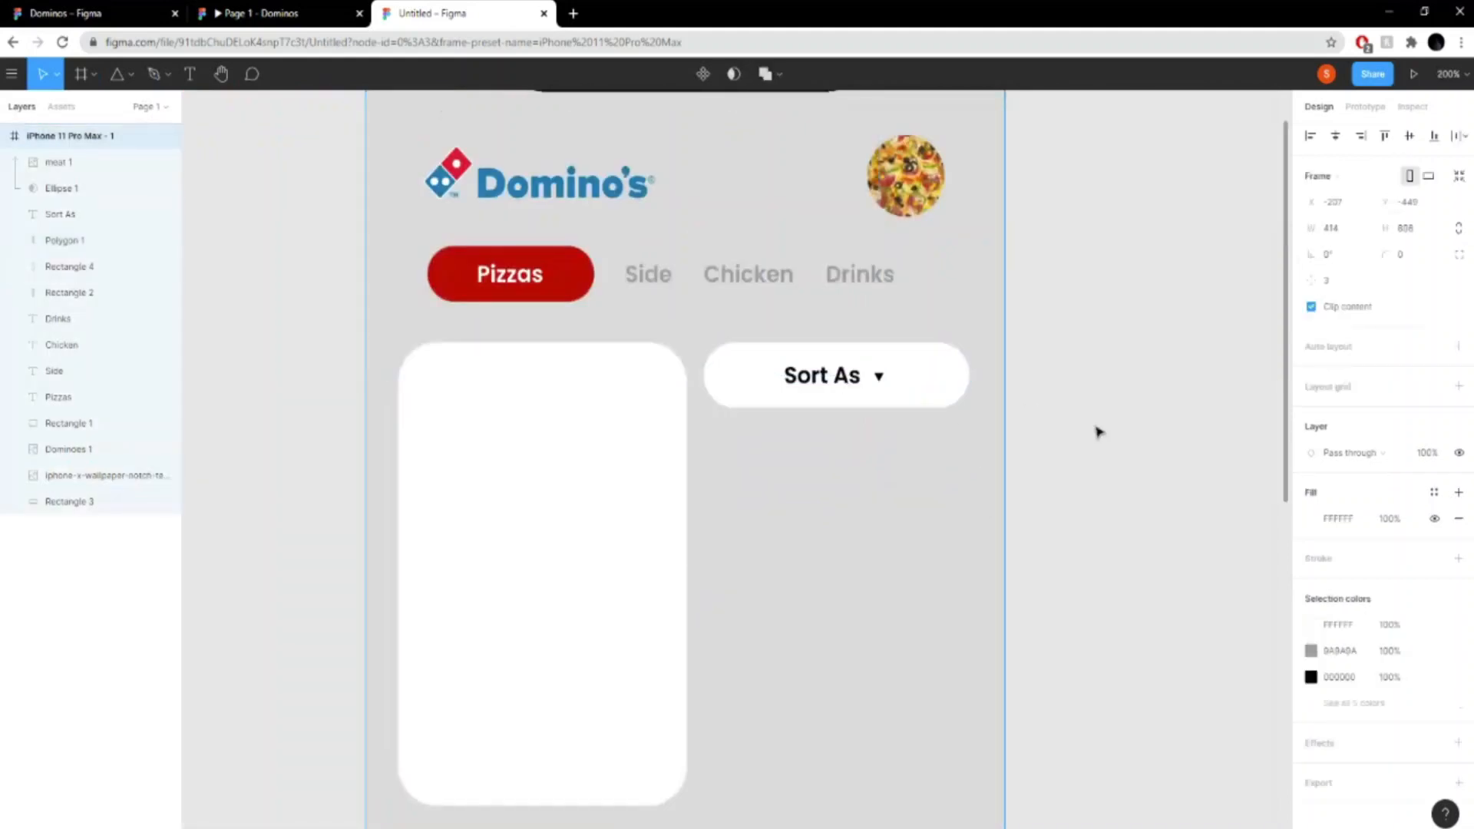
scroll(954, 454, "down", 3)
scroll(975, 453, "up", 2)
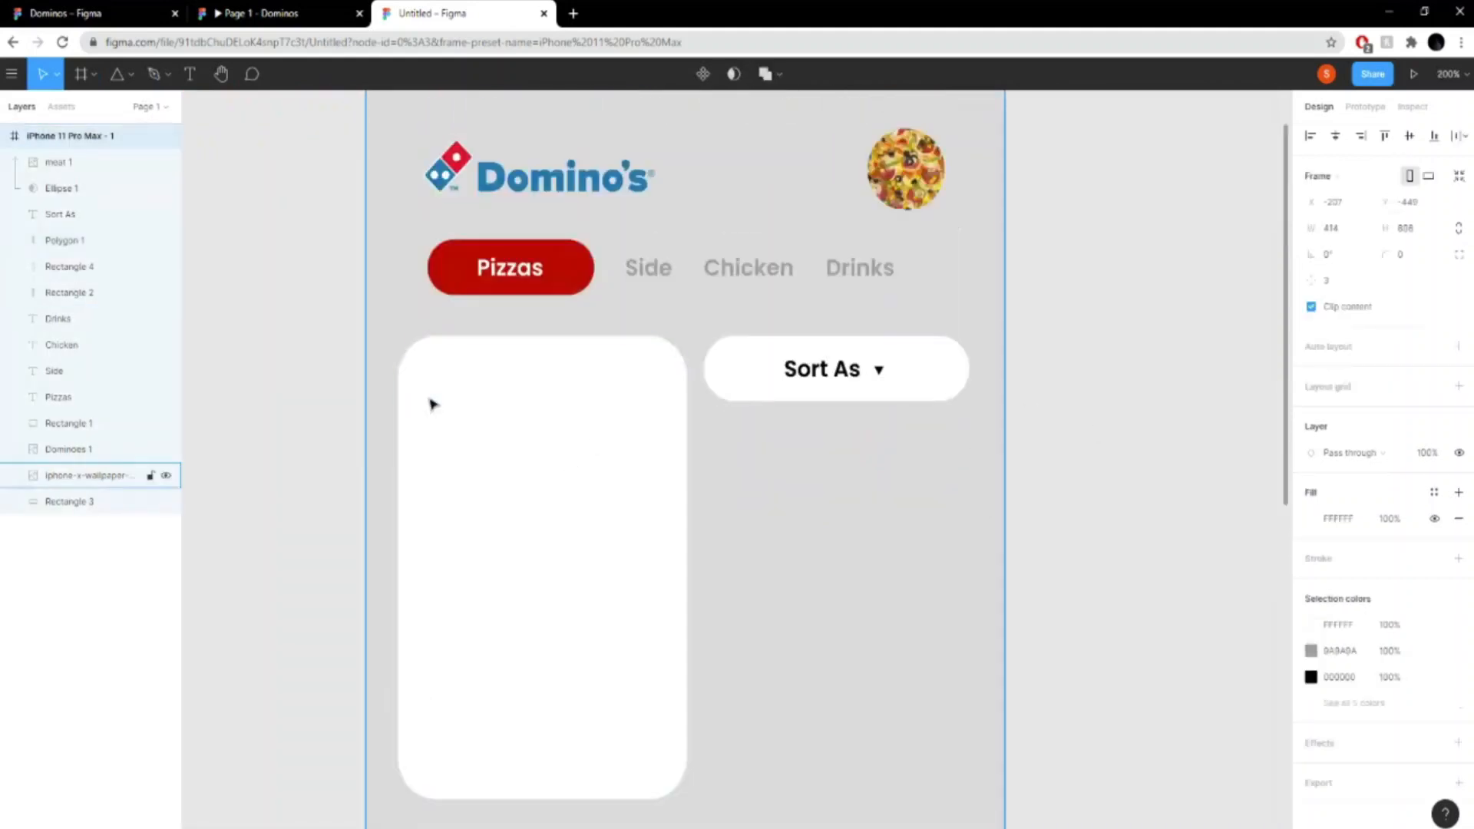
left_click(313, 13)
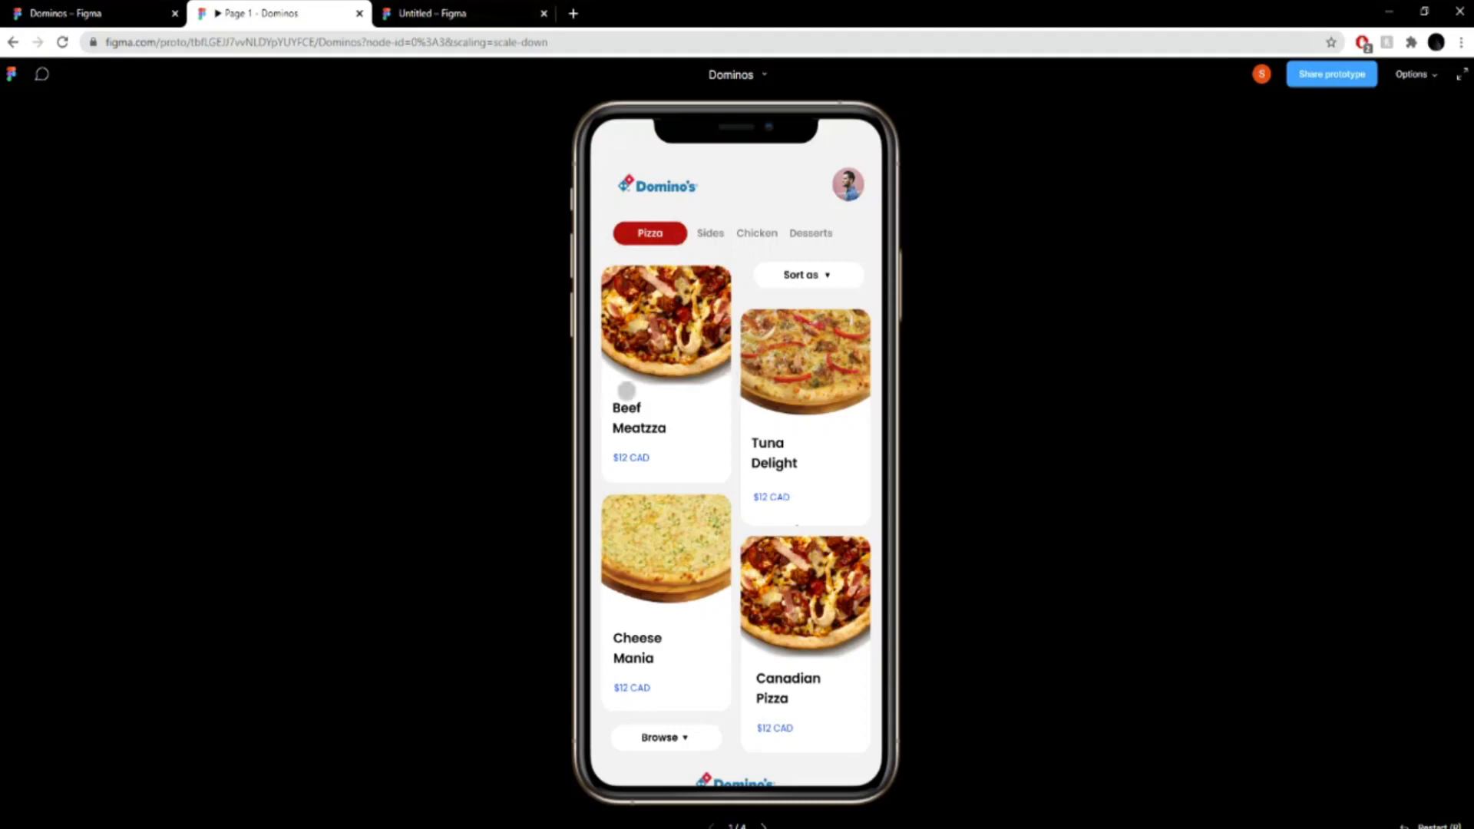
left_click(664, 309)
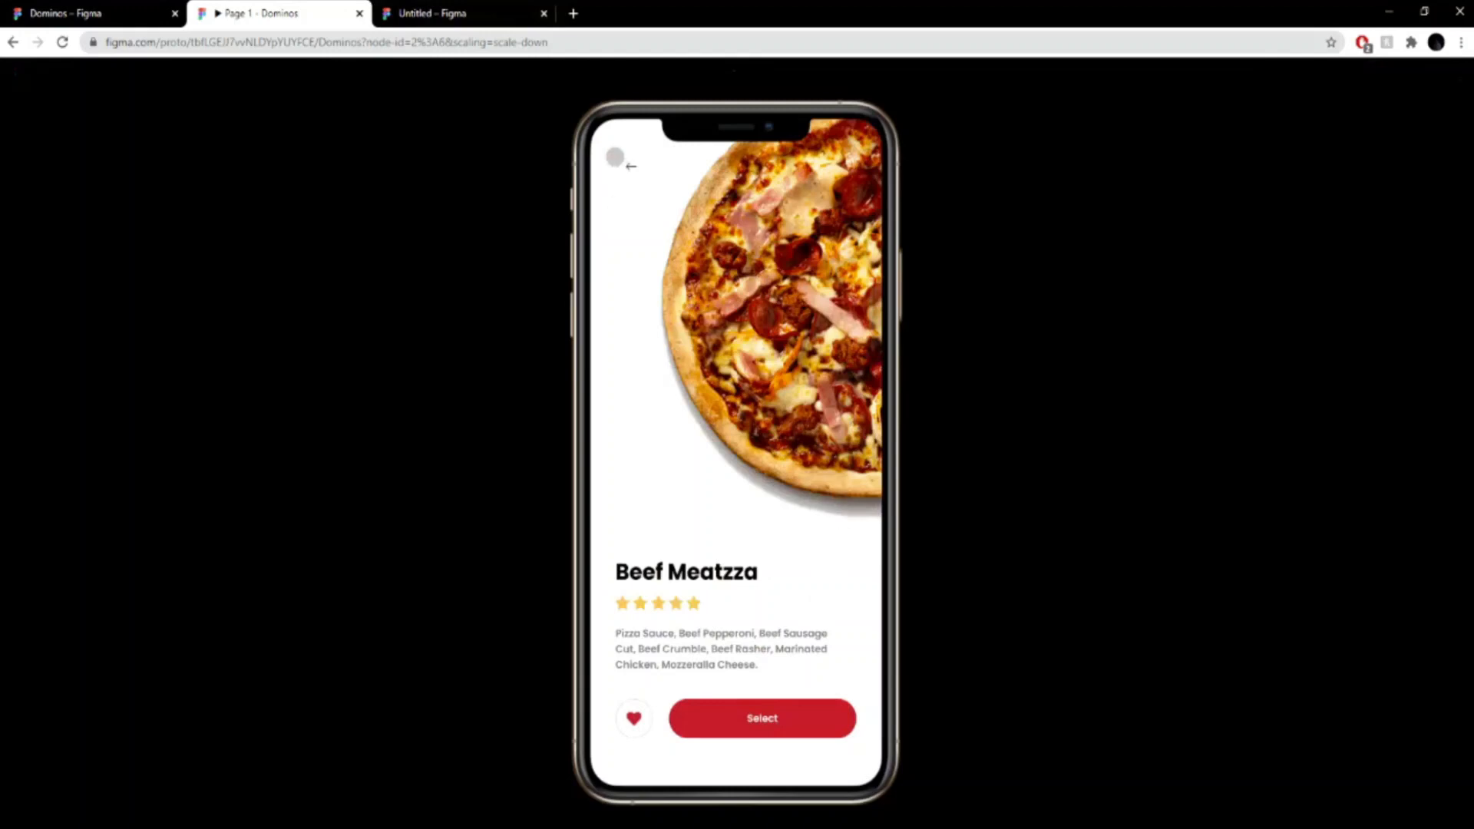
left_click(615, 153)
left_click(762, 719)
left_click(491, 13)
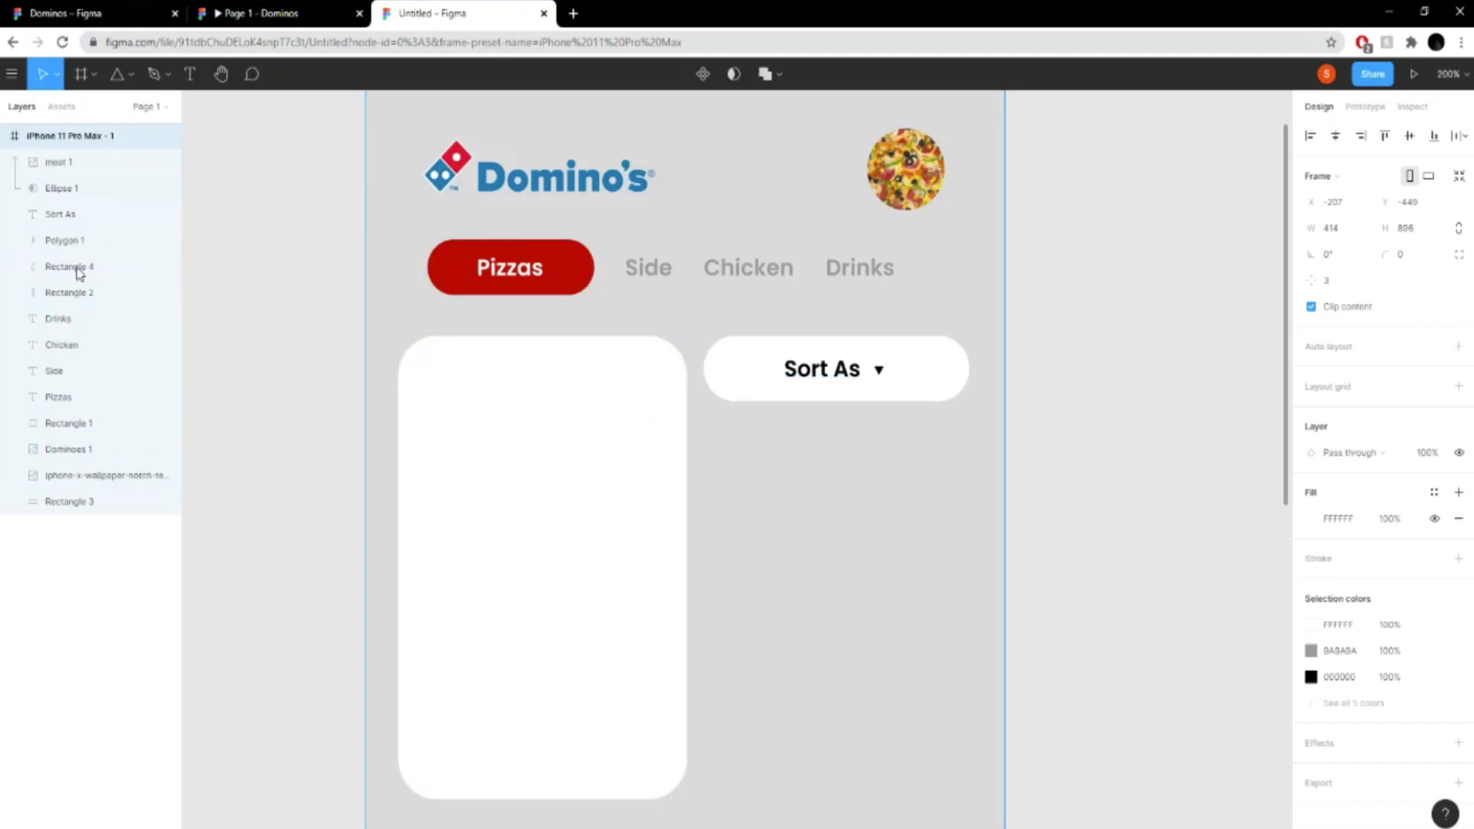
- Duplicate the large white card rectangle in place beneath the category row
left_click(60, 214)
left_click(77, 269)
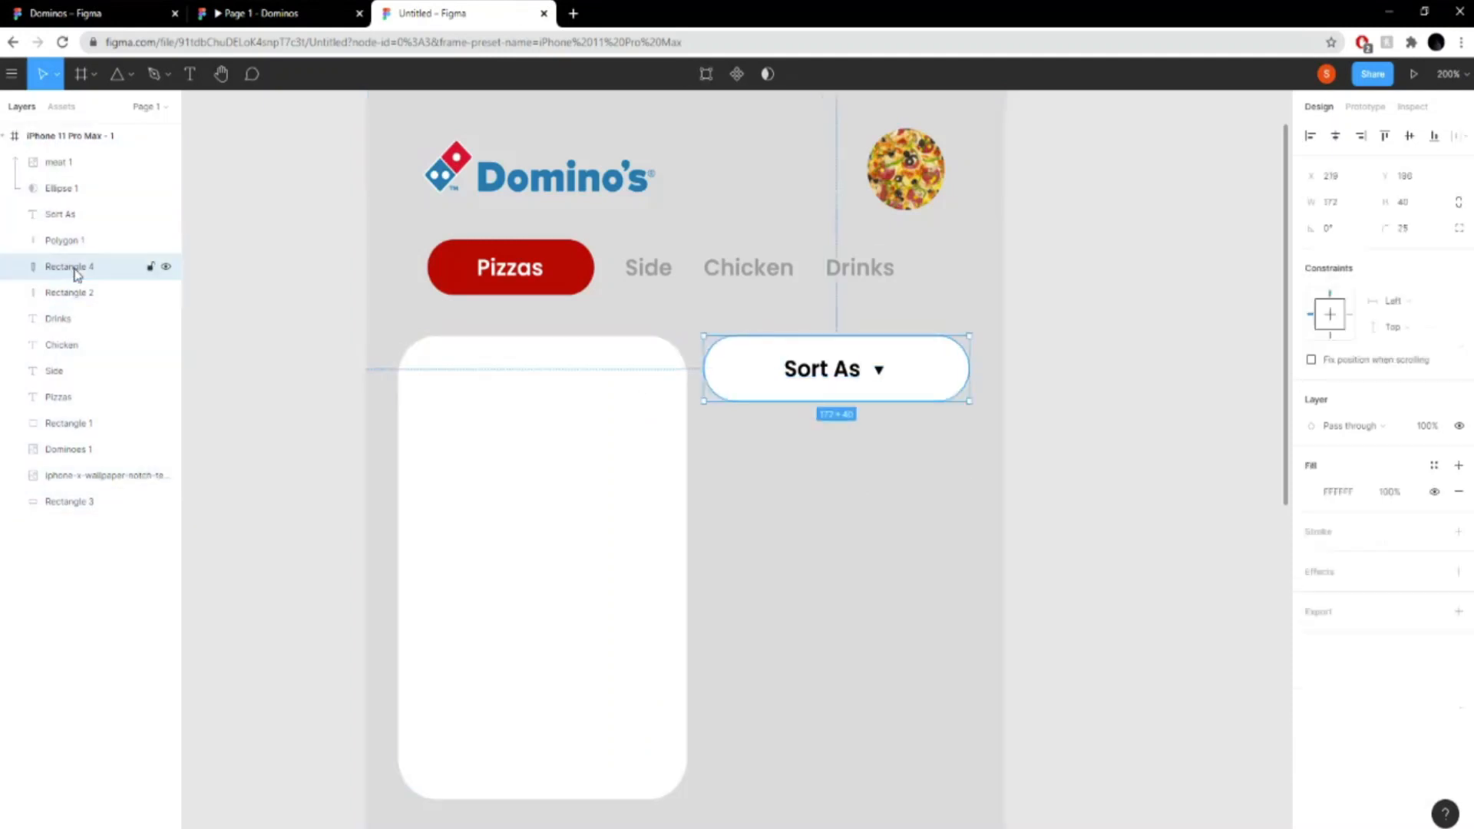
left_click(106, 372)
left_click(115, 345)
left_click(77, 293)
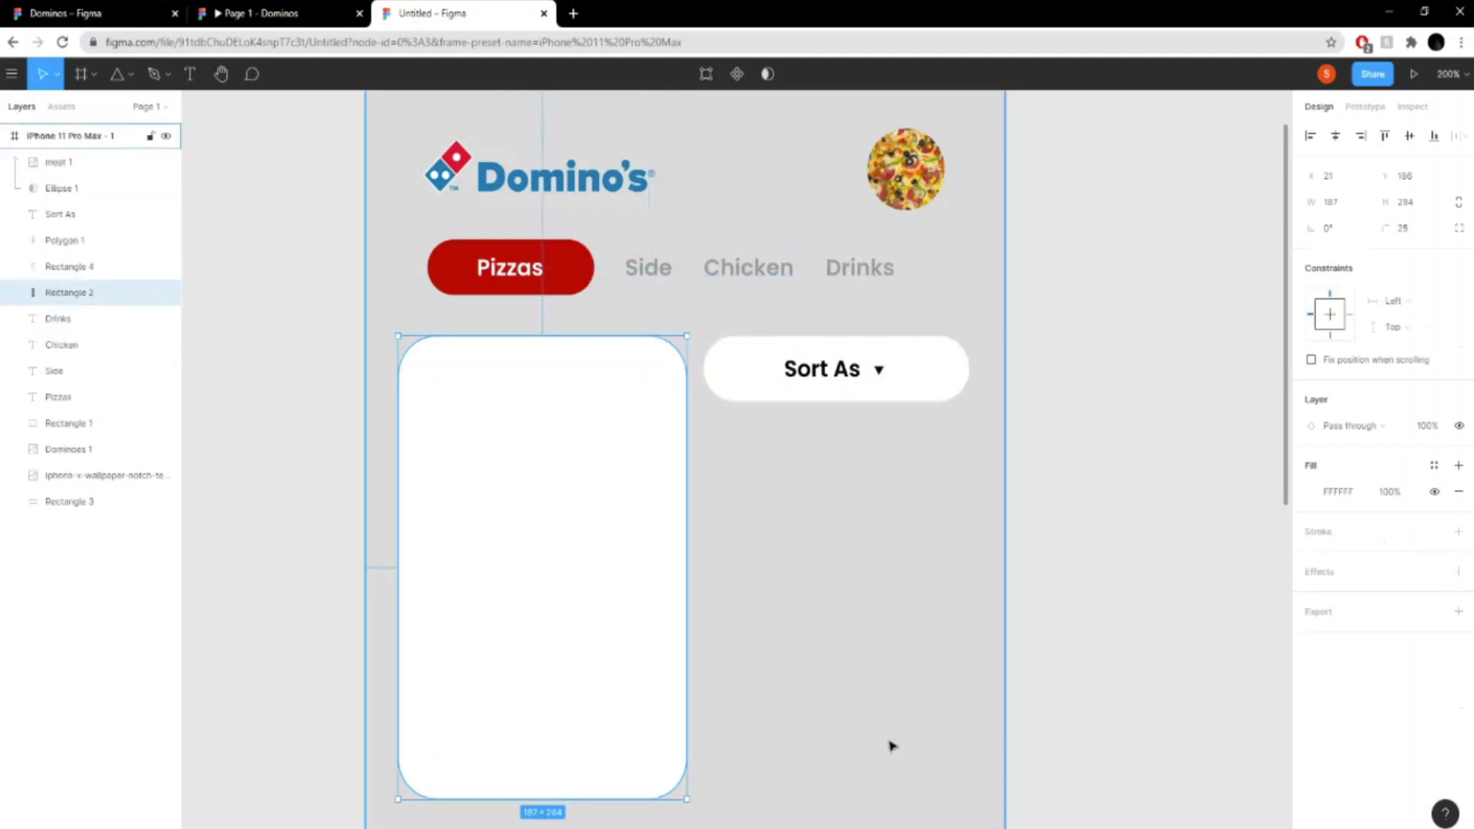
key("ctrl+v")
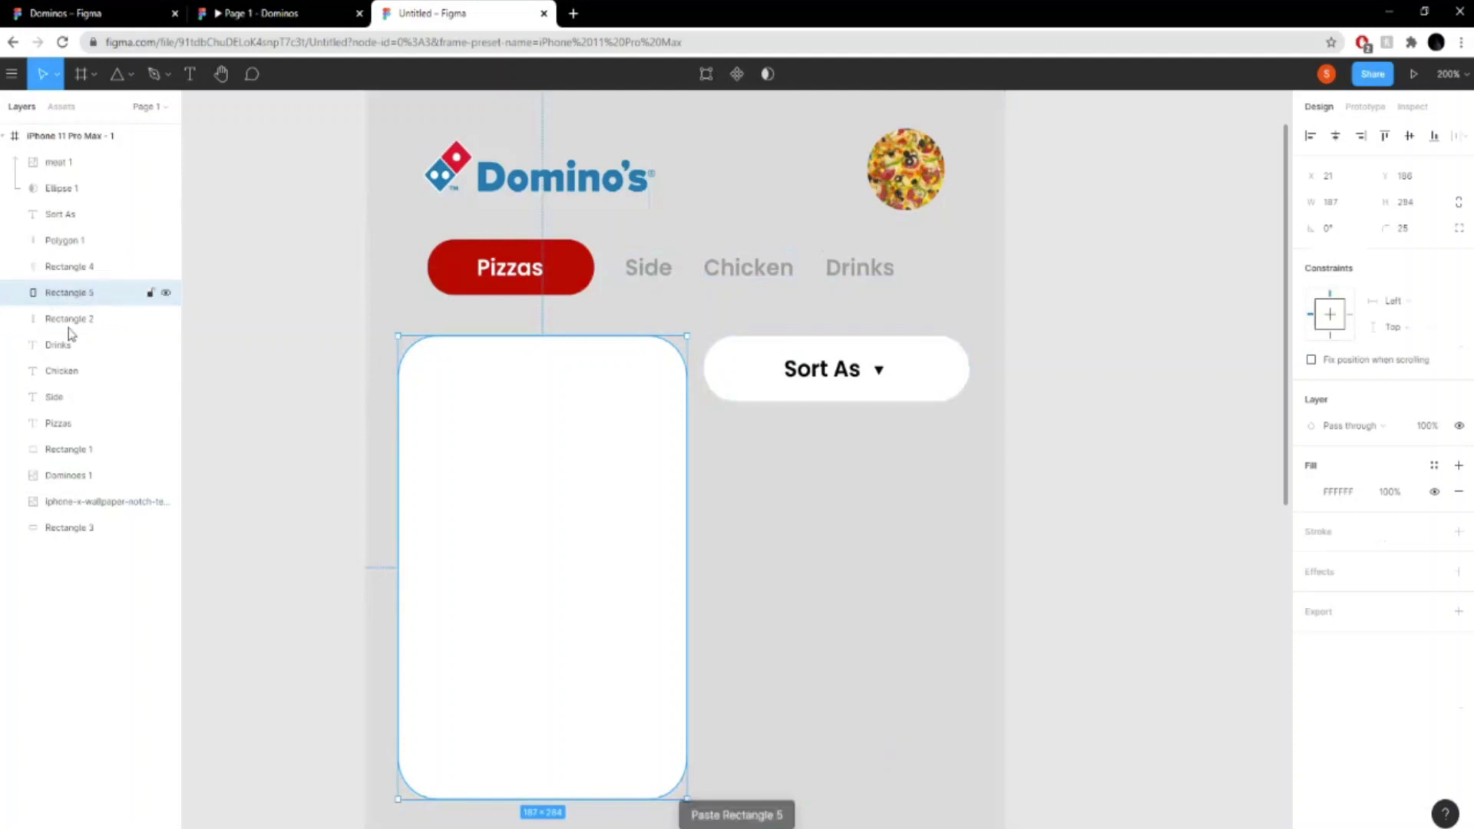
- Place the Cheese pizza image on the canvas and scale it down to about 345 × 378
left_click(19, 77)
mouse_move(98, 165)
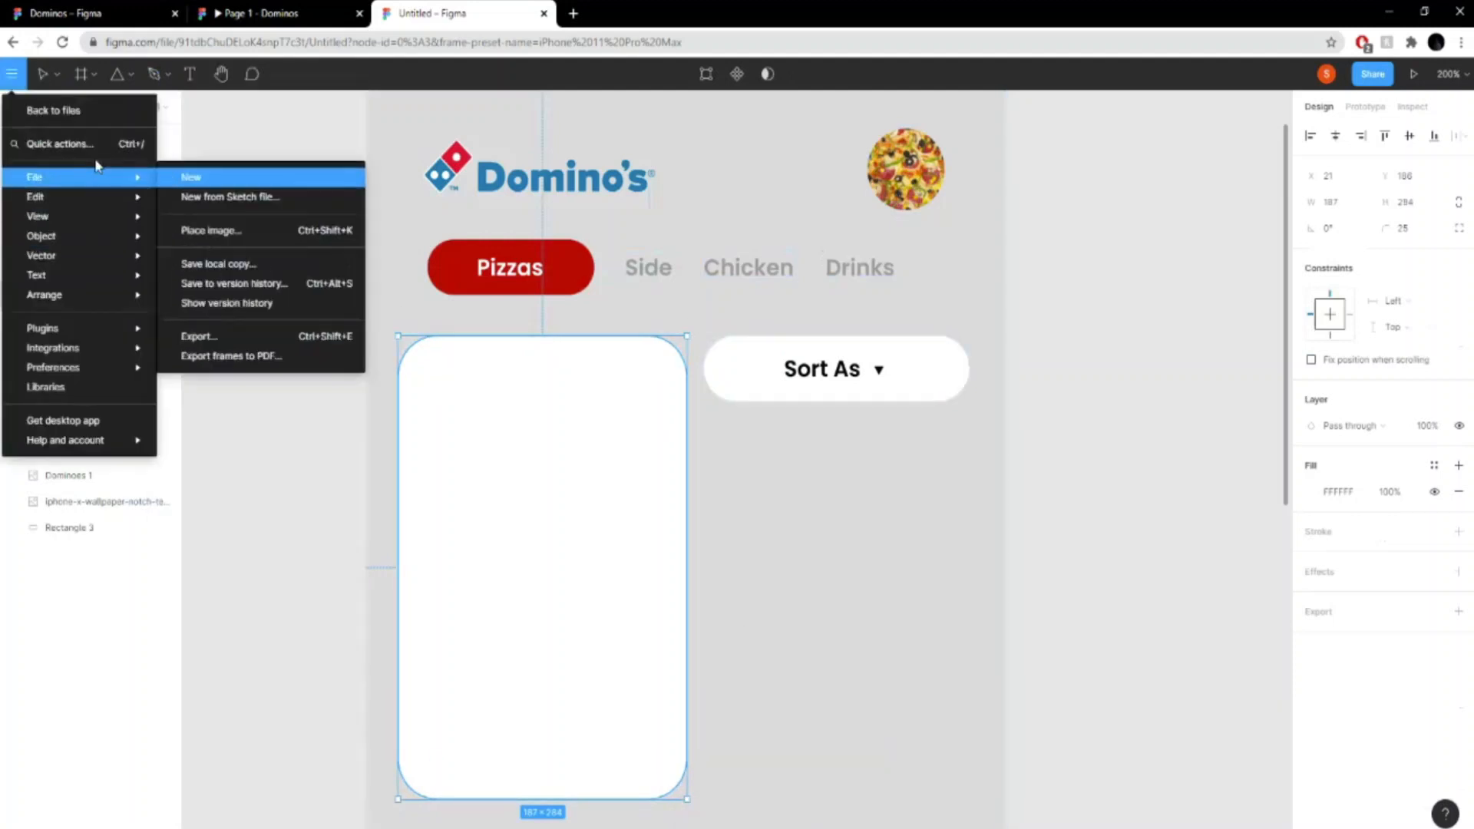
left_click(240, 230)
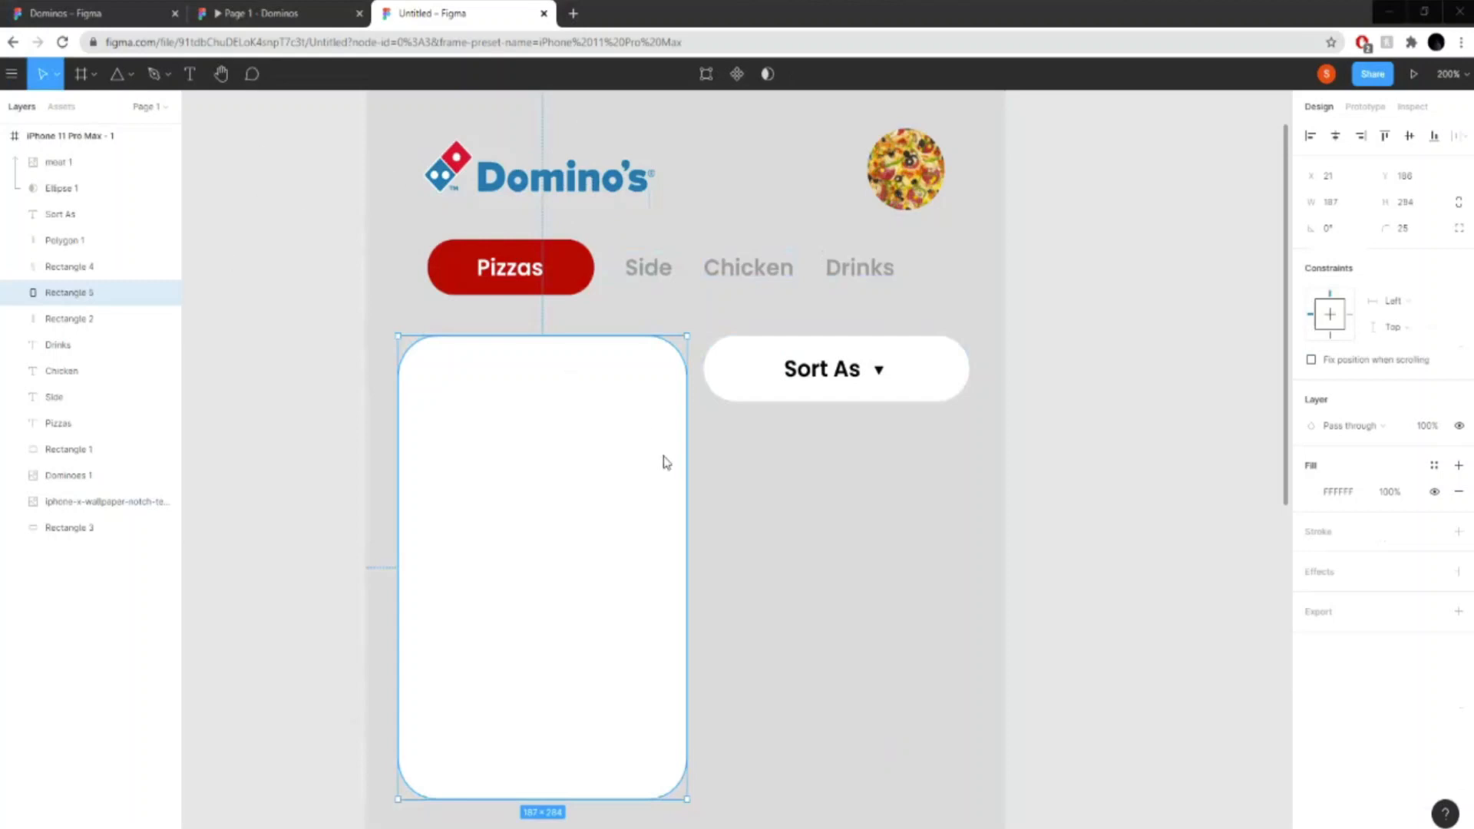
left_click(1096, 483)
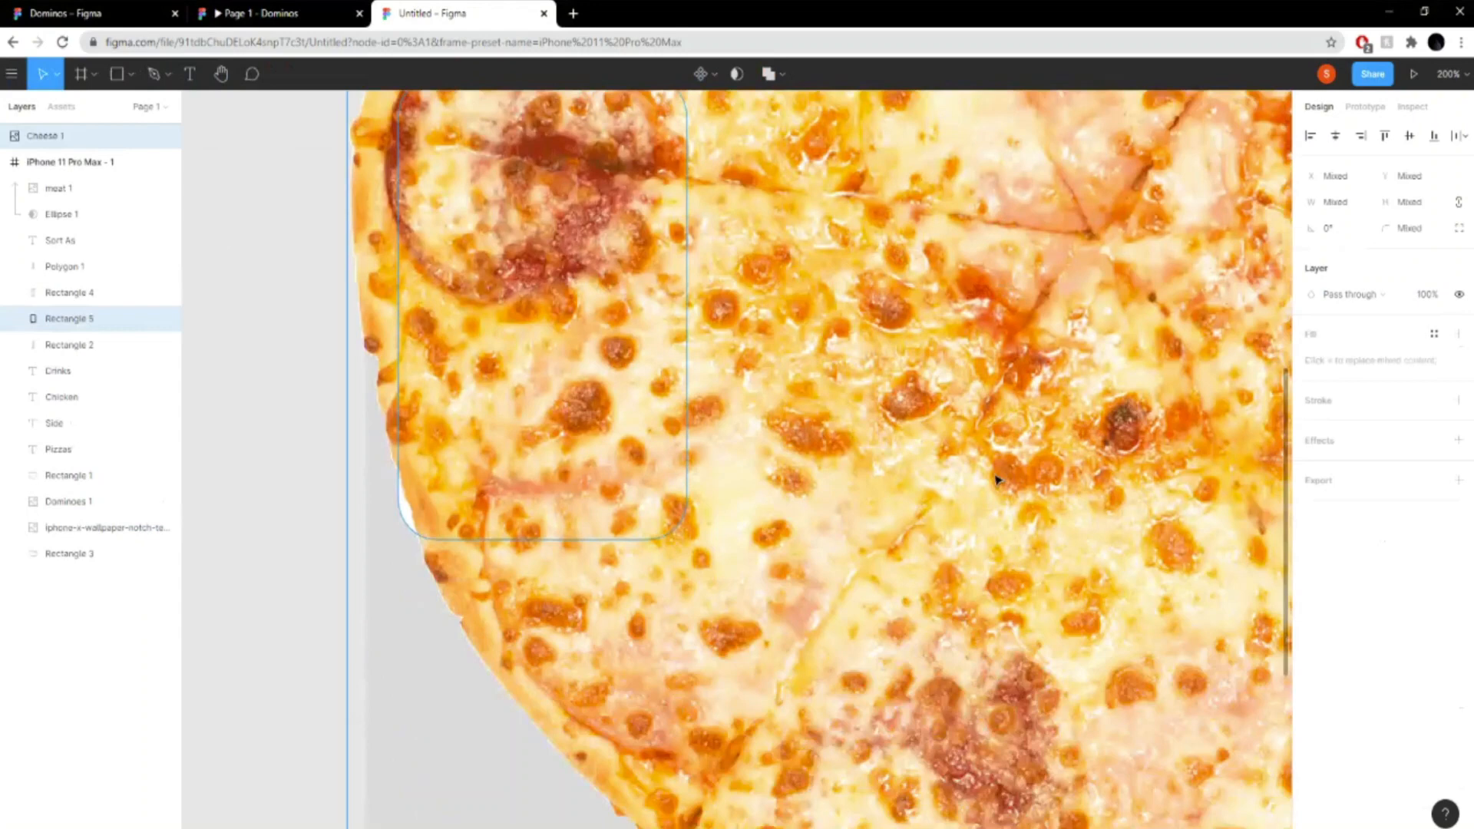
key("ctrl+minus")
key("ctrl+minus")
left_click_drag(1012, 601, 706, 394)
key("ctrl+minus")
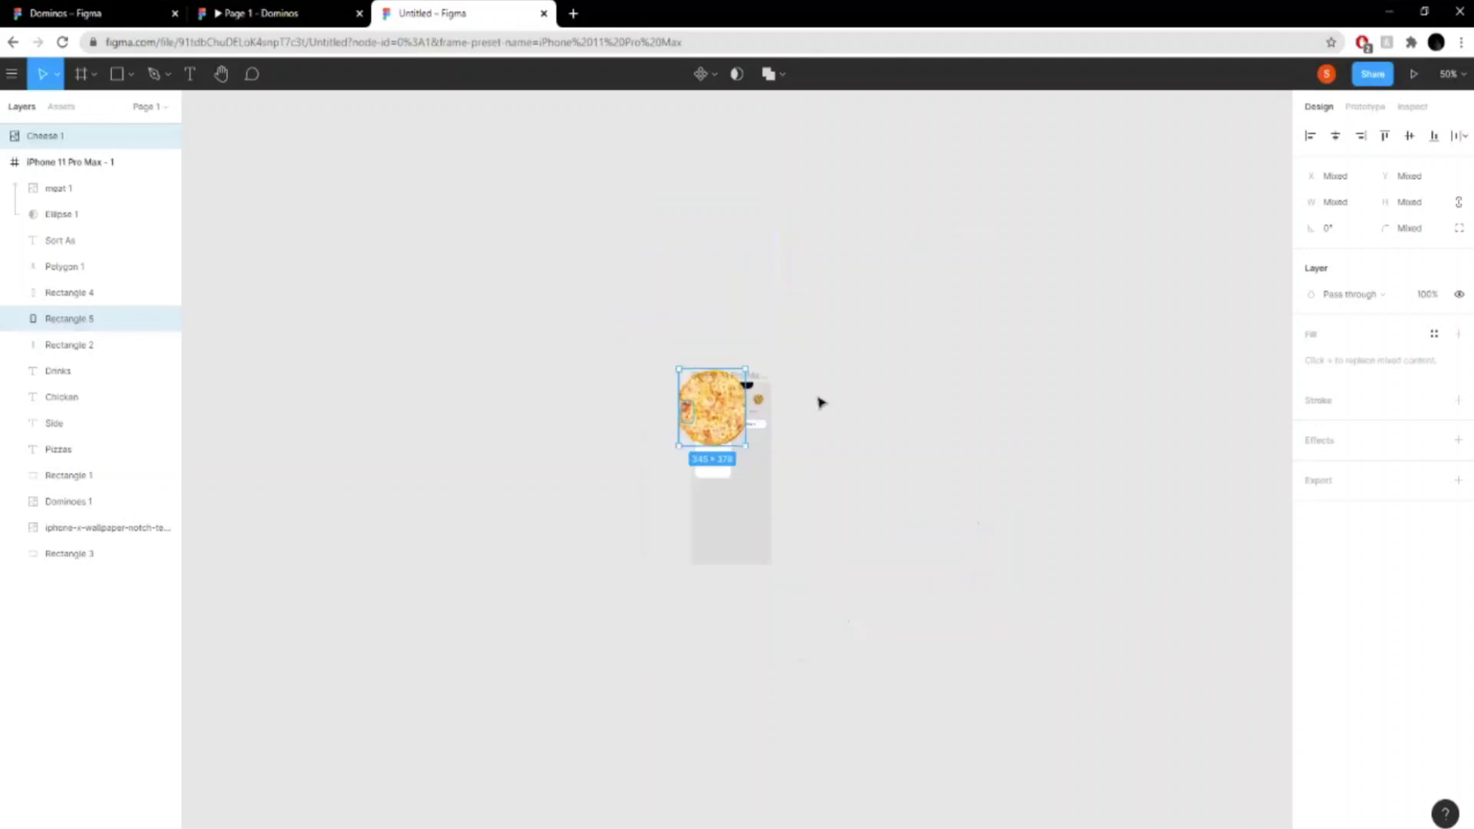
key("ctrl+minus")
key("shift+0")
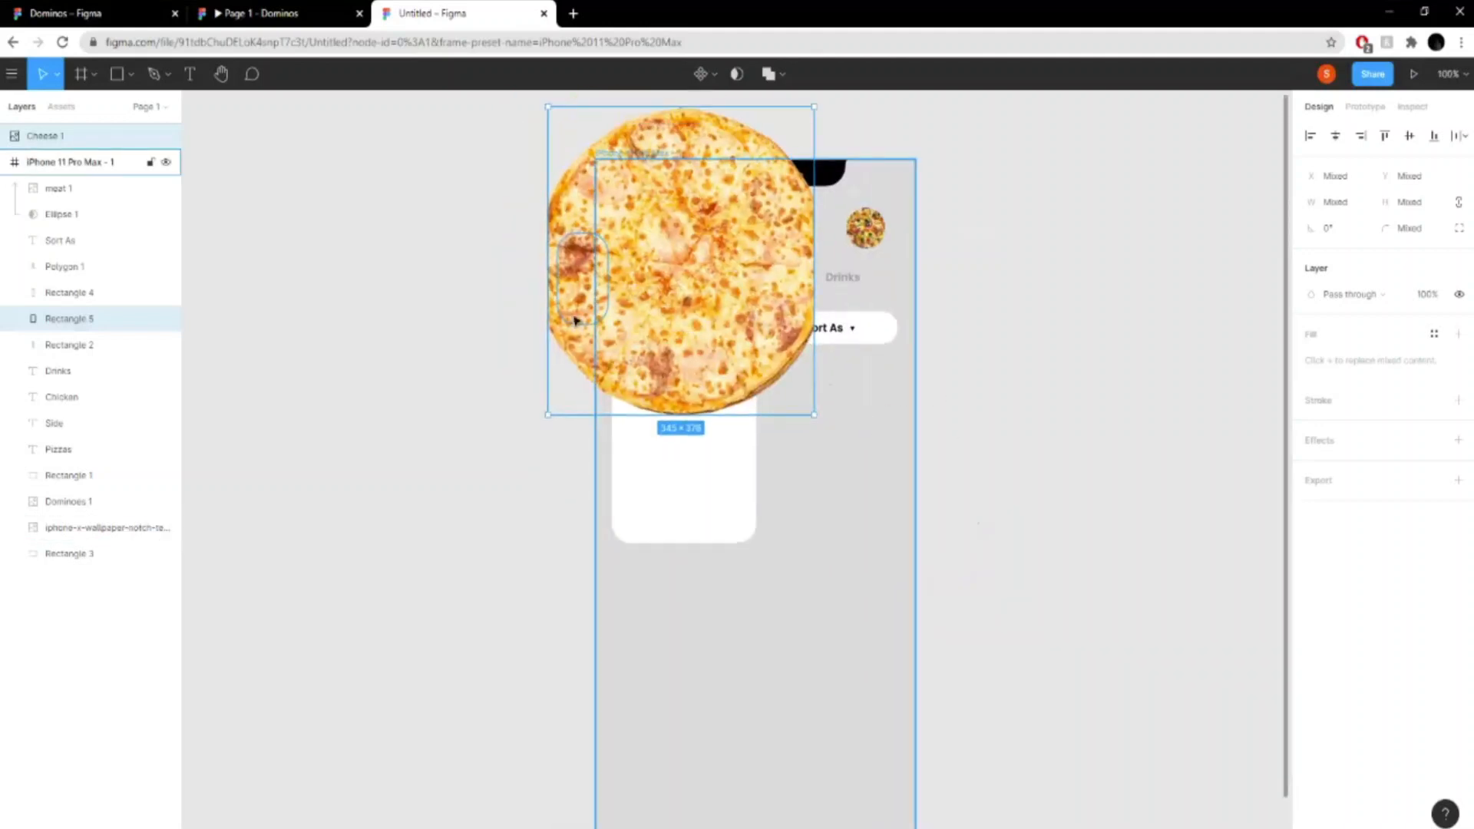
- Reorder the Cheese 1 layer directly above Rectangle 2 and use Rectangle 2 as its mask
left_click(75, 346)
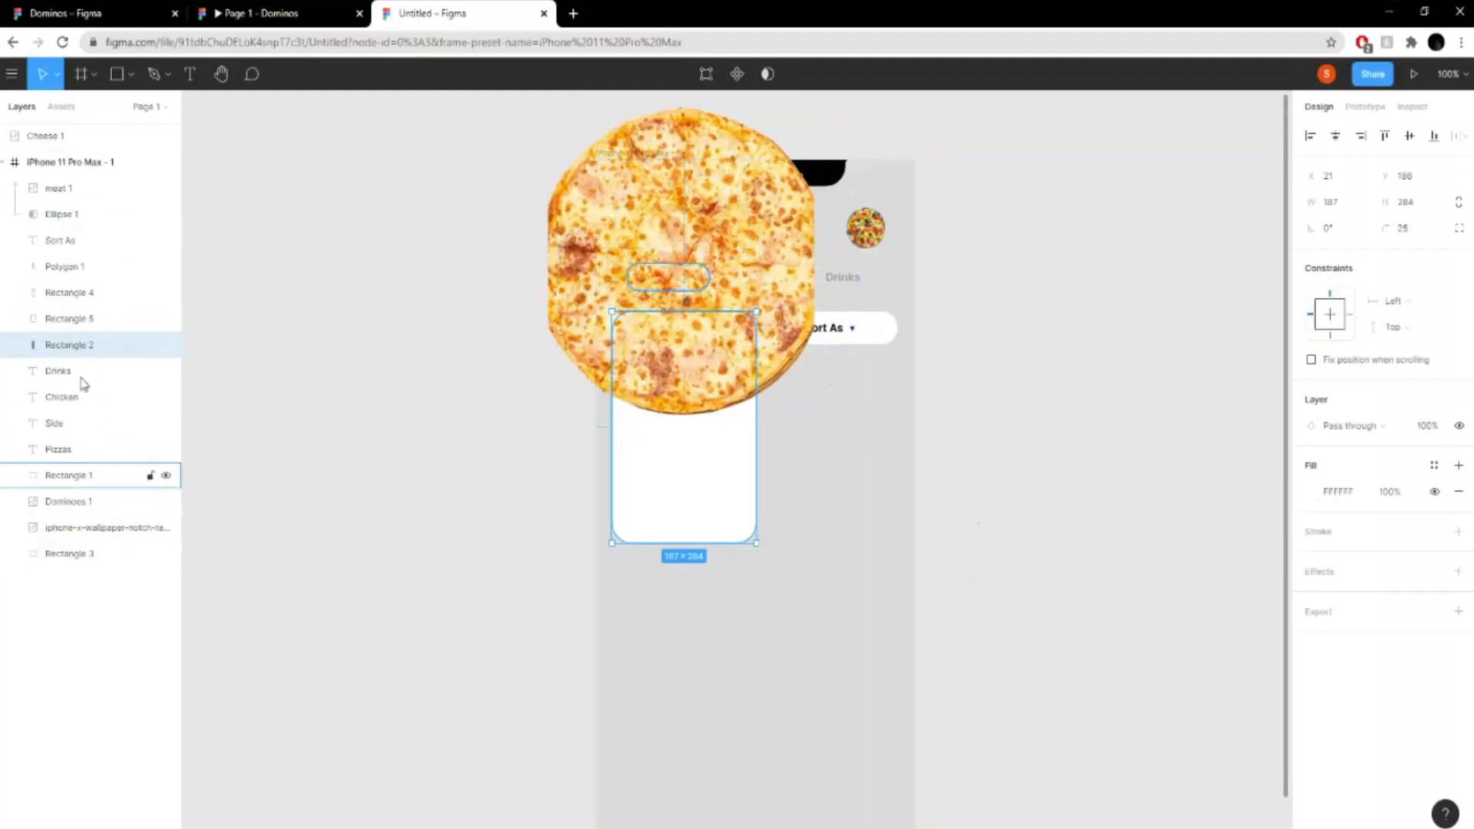
left_click(593, 160)
left_click_drag(99, 136, 90, 344)
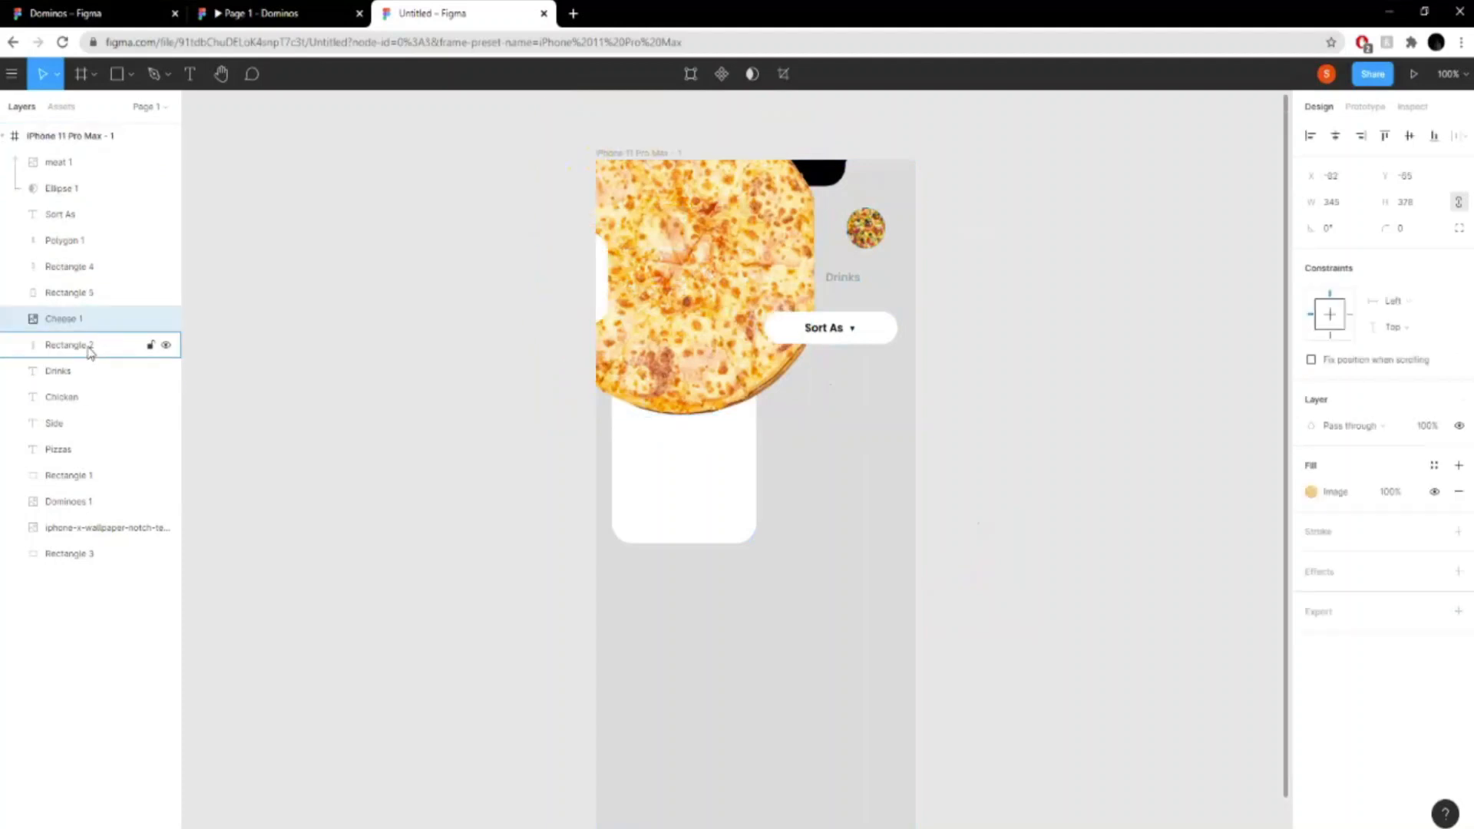
left_click(89, 351)
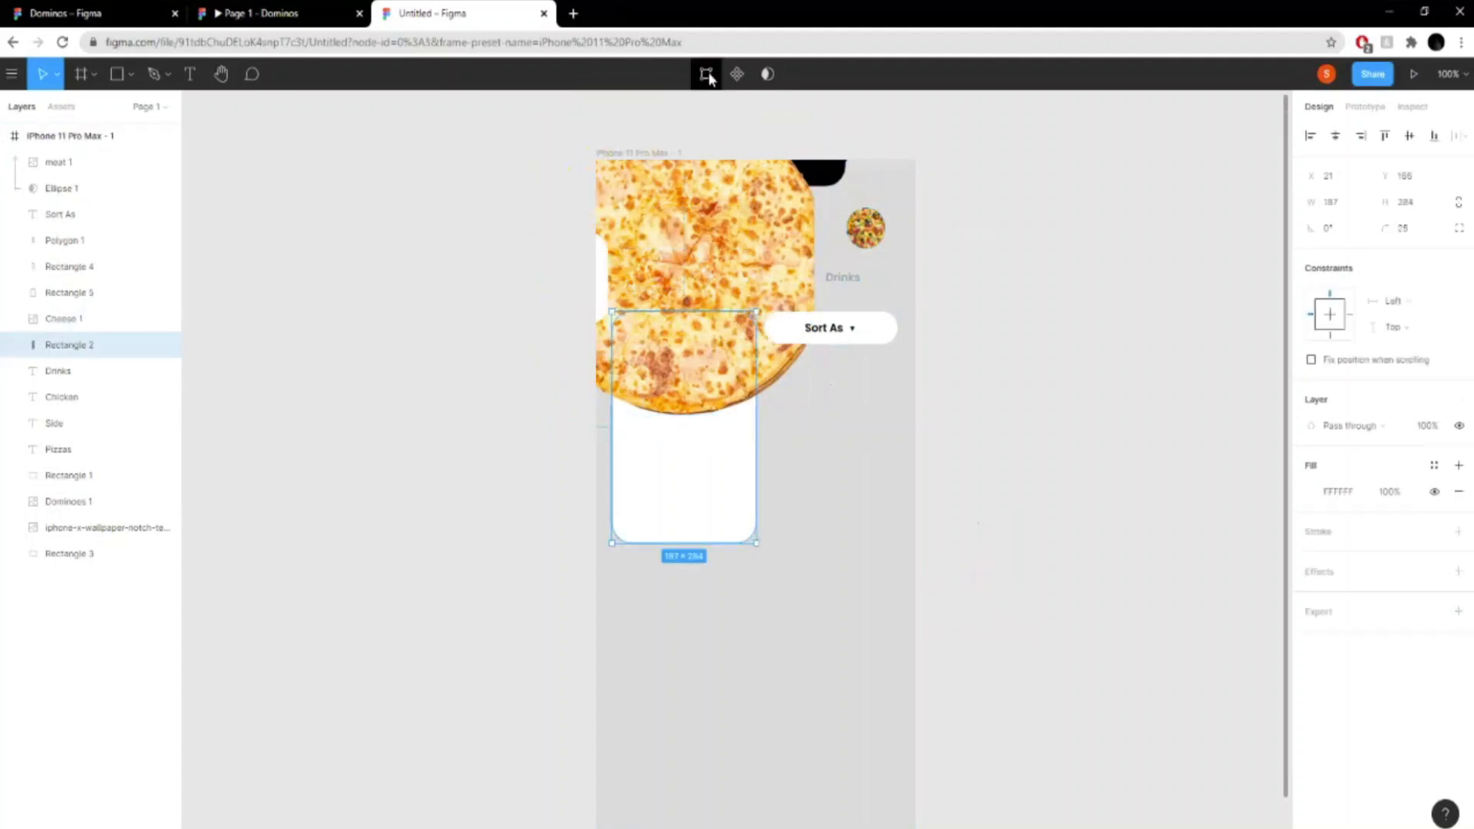
left_click(767, 74)
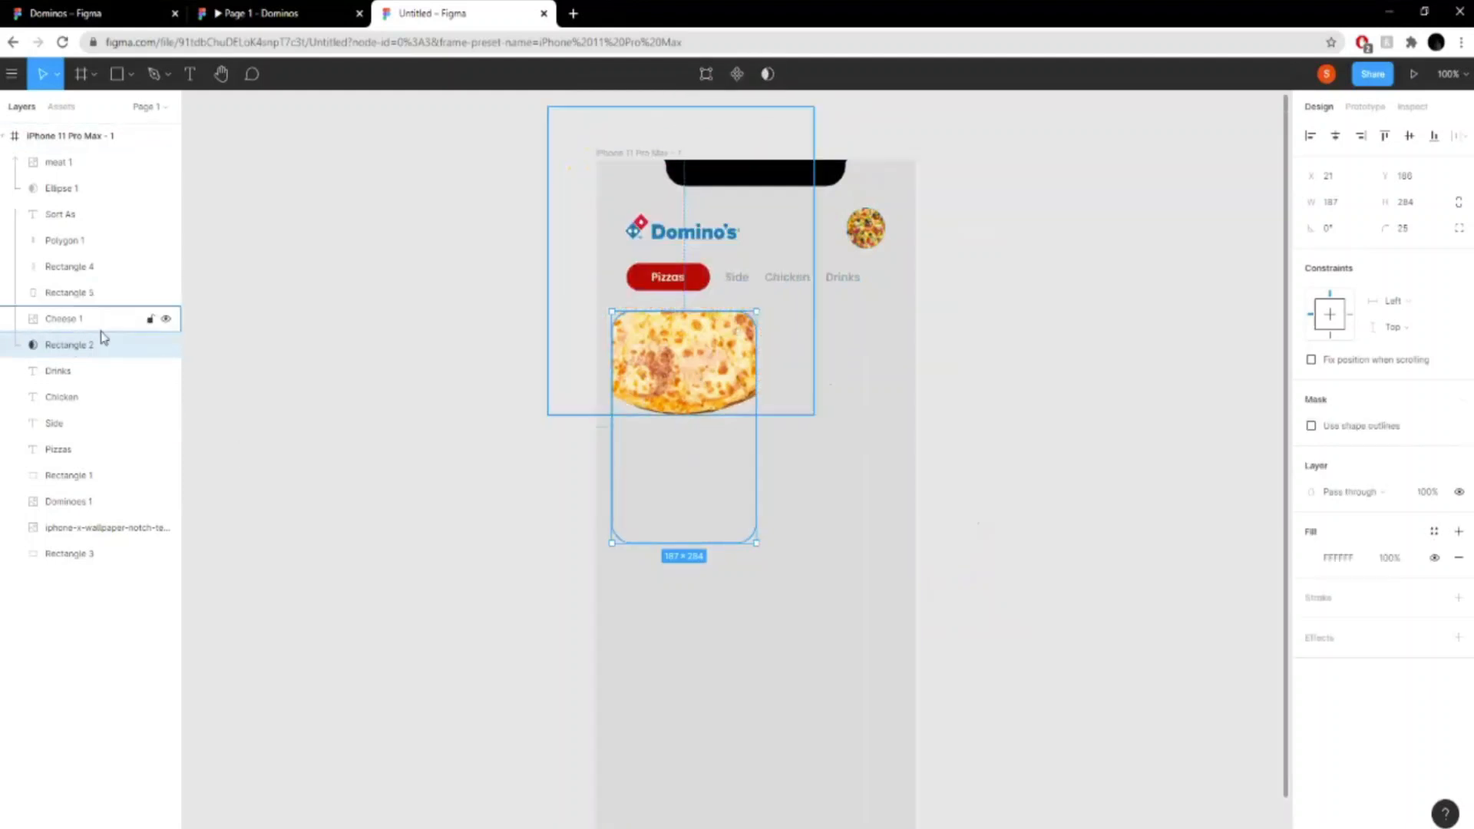
- Reorder the Cheese 1 image and its Rectangle 2 mask above the Sort As layer, so the mask only affects the pizza
mouse_move(703, 374)
left_mouse_down()
mouse_move(703, 386)
mouse_move(702, 374)
left_mouse_up()
left_click(67, 321)
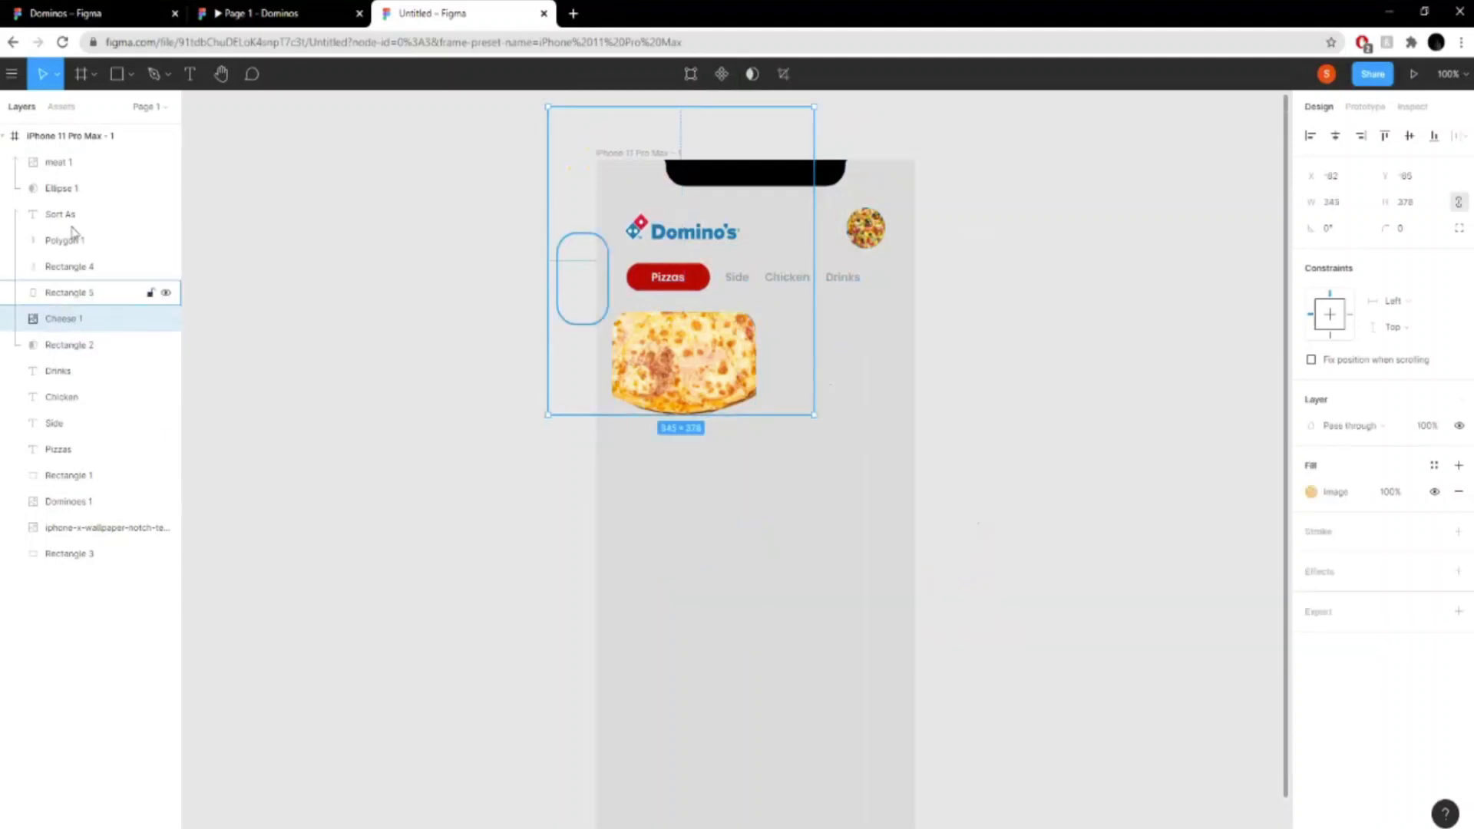
left_click(69, 218)
left_click(67, 293)
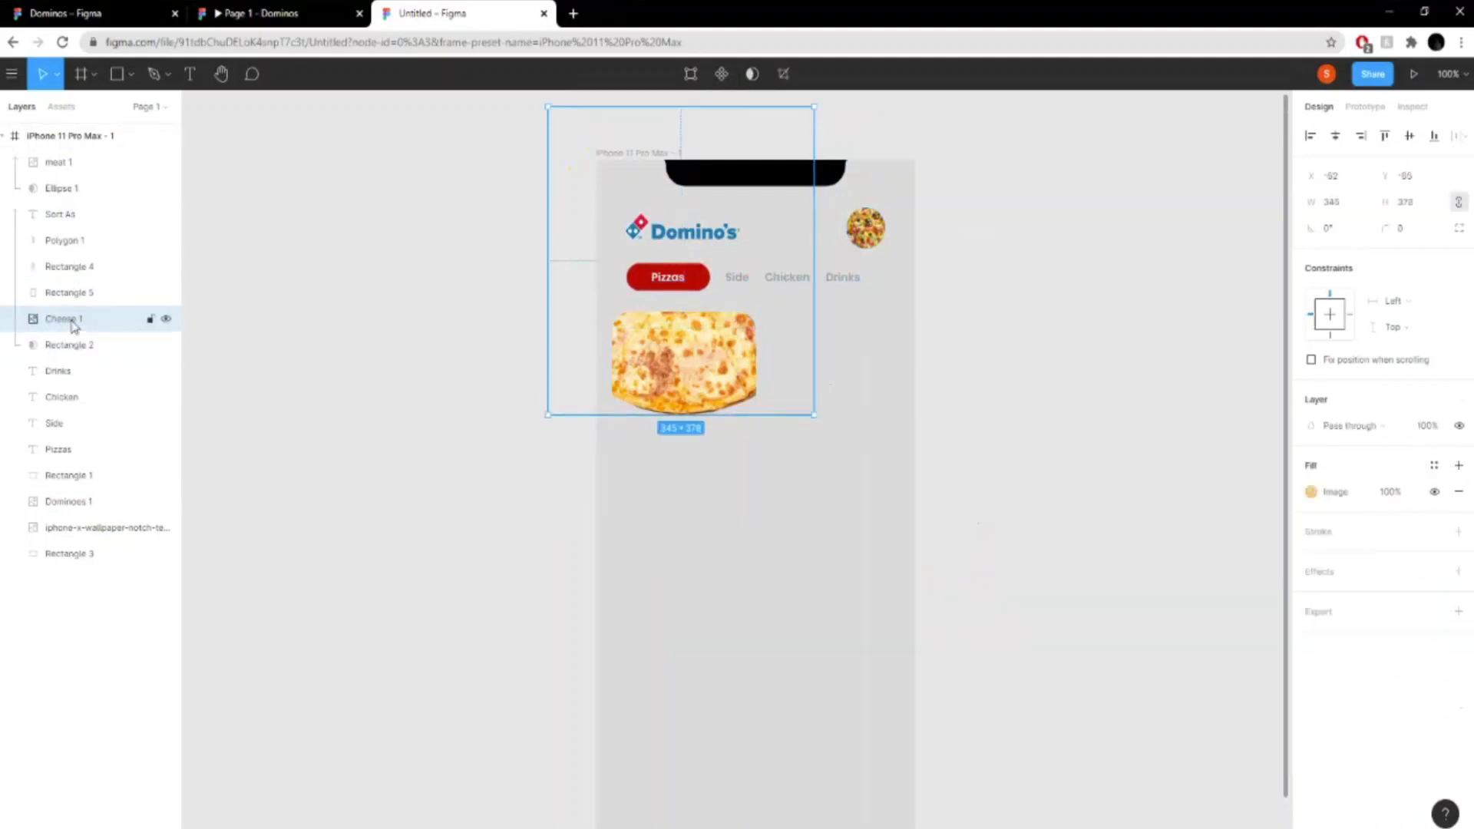
left_click_drag(70, 323, 71, 229)
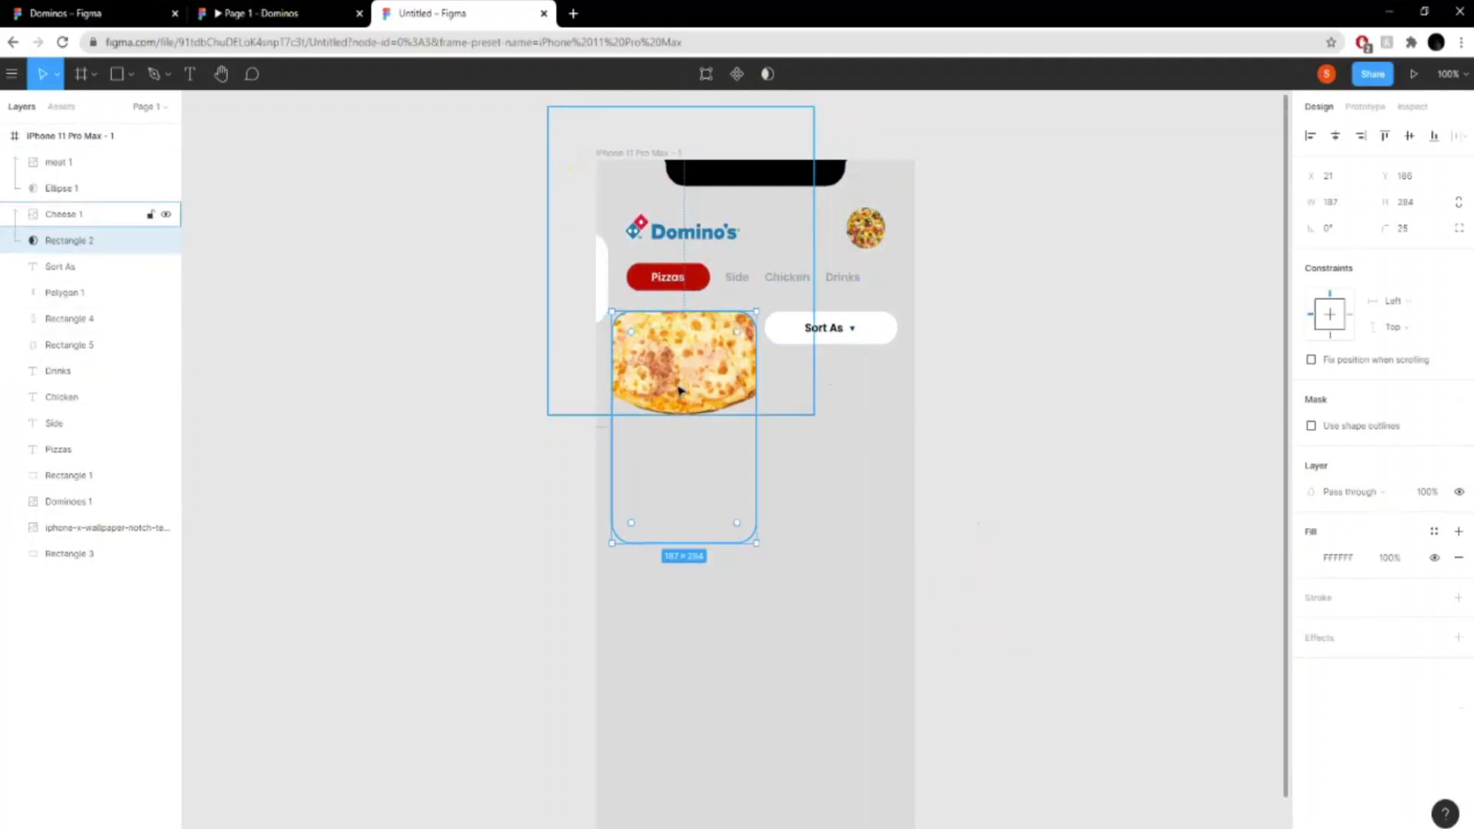
- Move the small white rectangle to the empty area below the "Sort As" pill and delete it
left_click_drag(679, 392, 680, 390)
left_click(601, 288)
left_click_drag(599, 288, 815, 522)
left_click(650, 348)
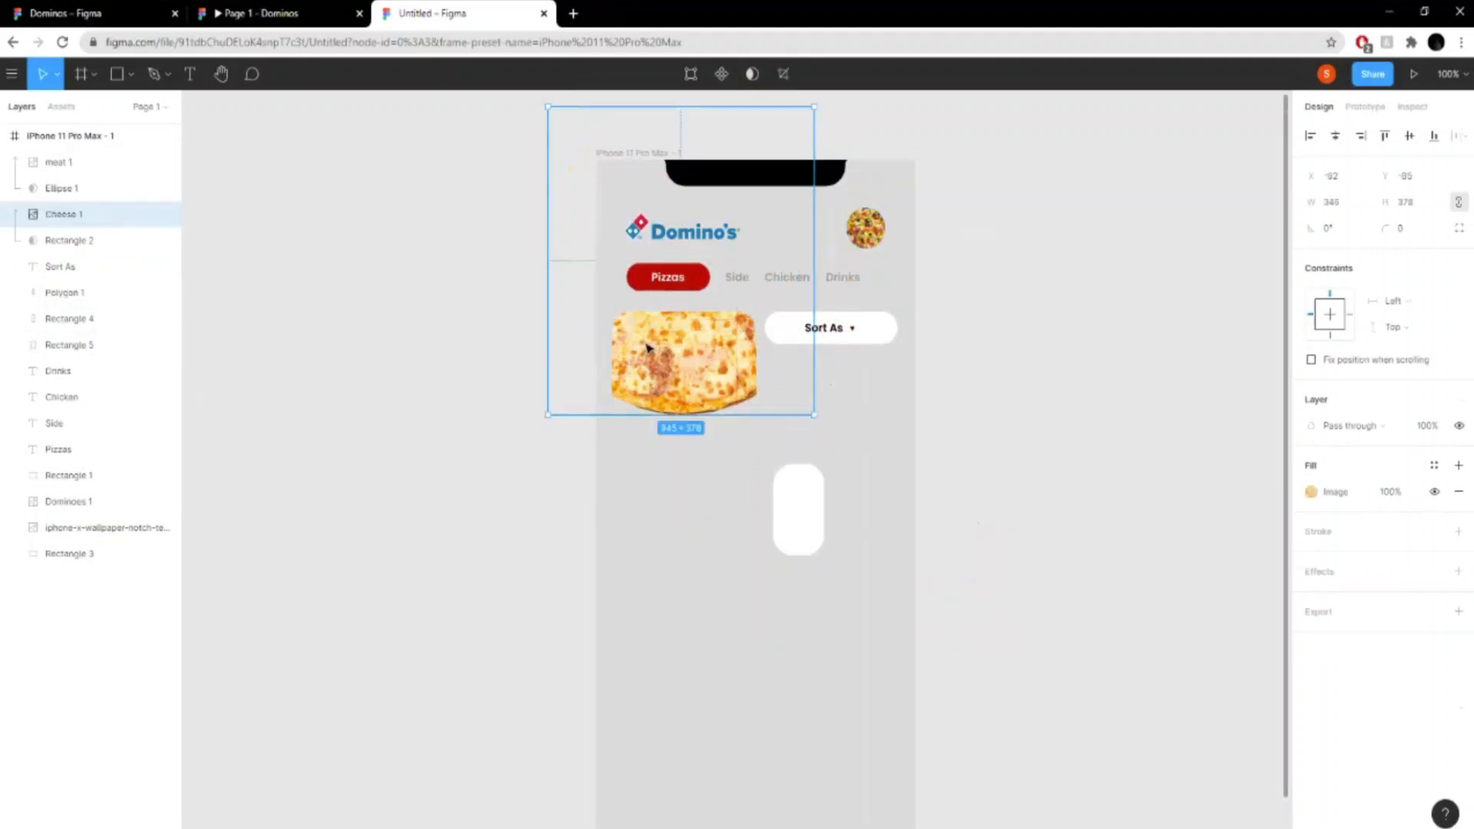
left_click(694, 457)
left_click(790, 528)
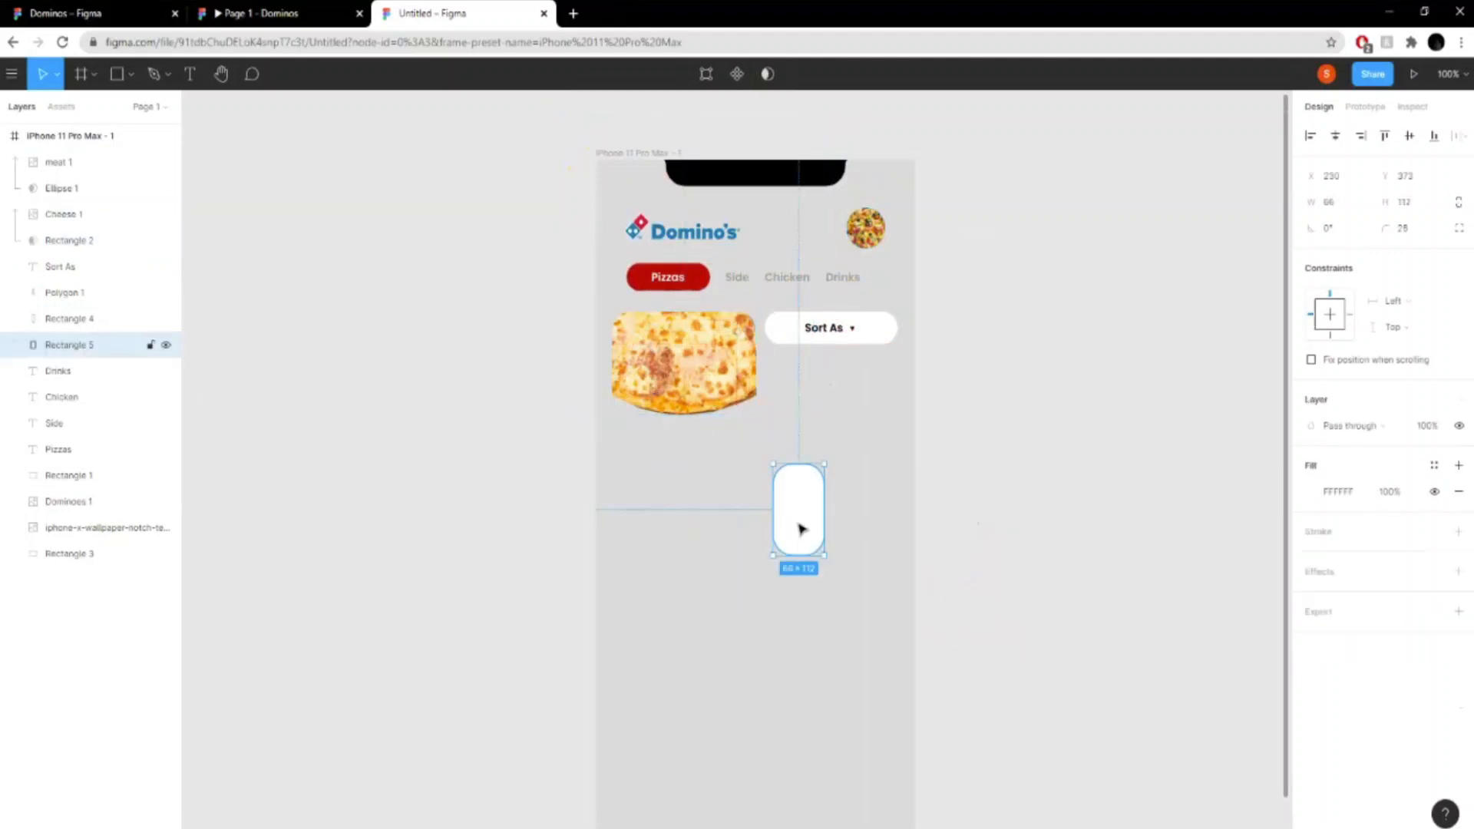
key("Delete")
- Duplicate the card mask in place, reorder the copy below Rectangle 2, and turn off its masking to form the white card background
left_click(708, 476)
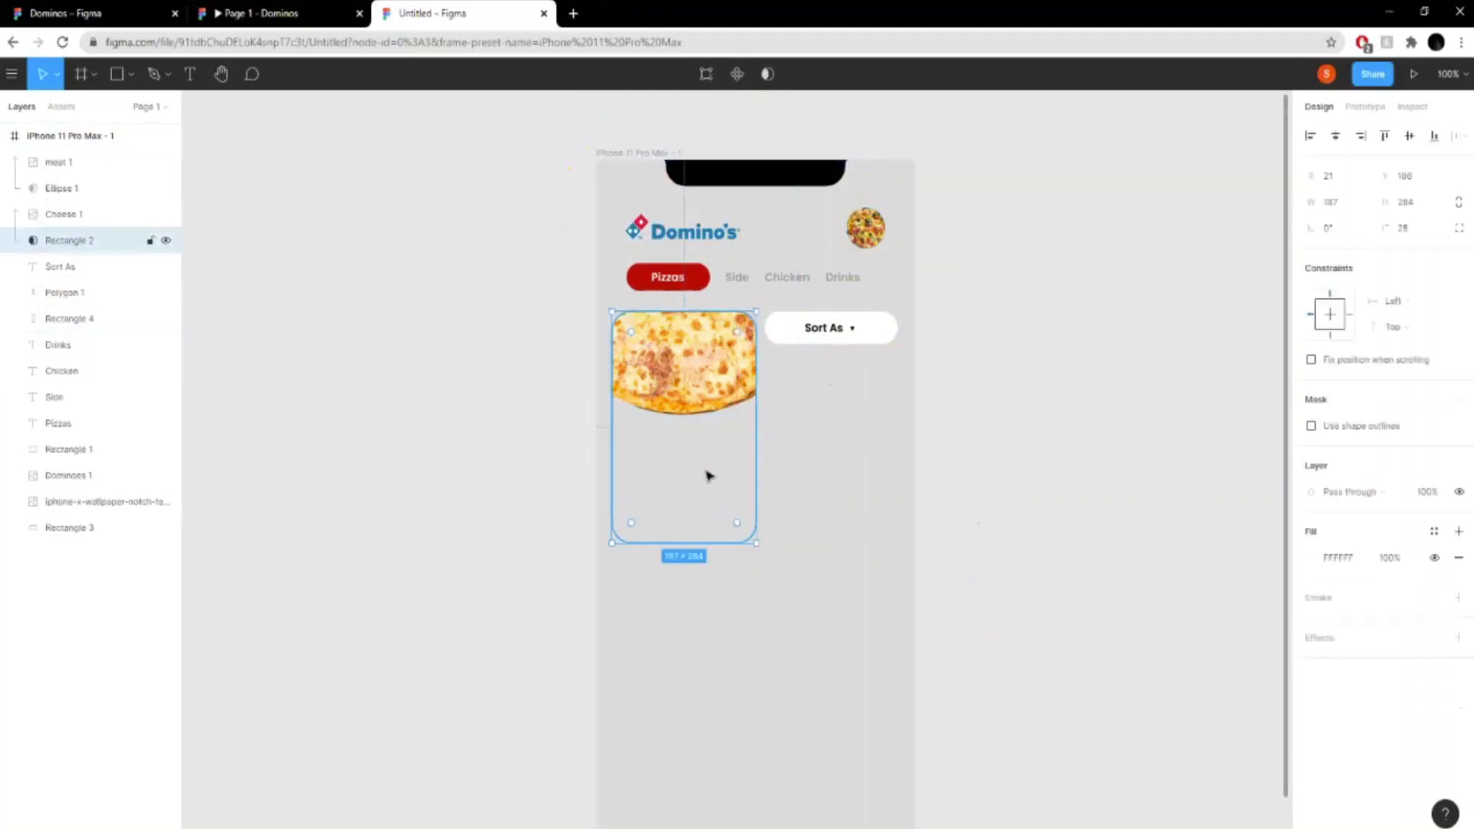
key("ctrl+v")
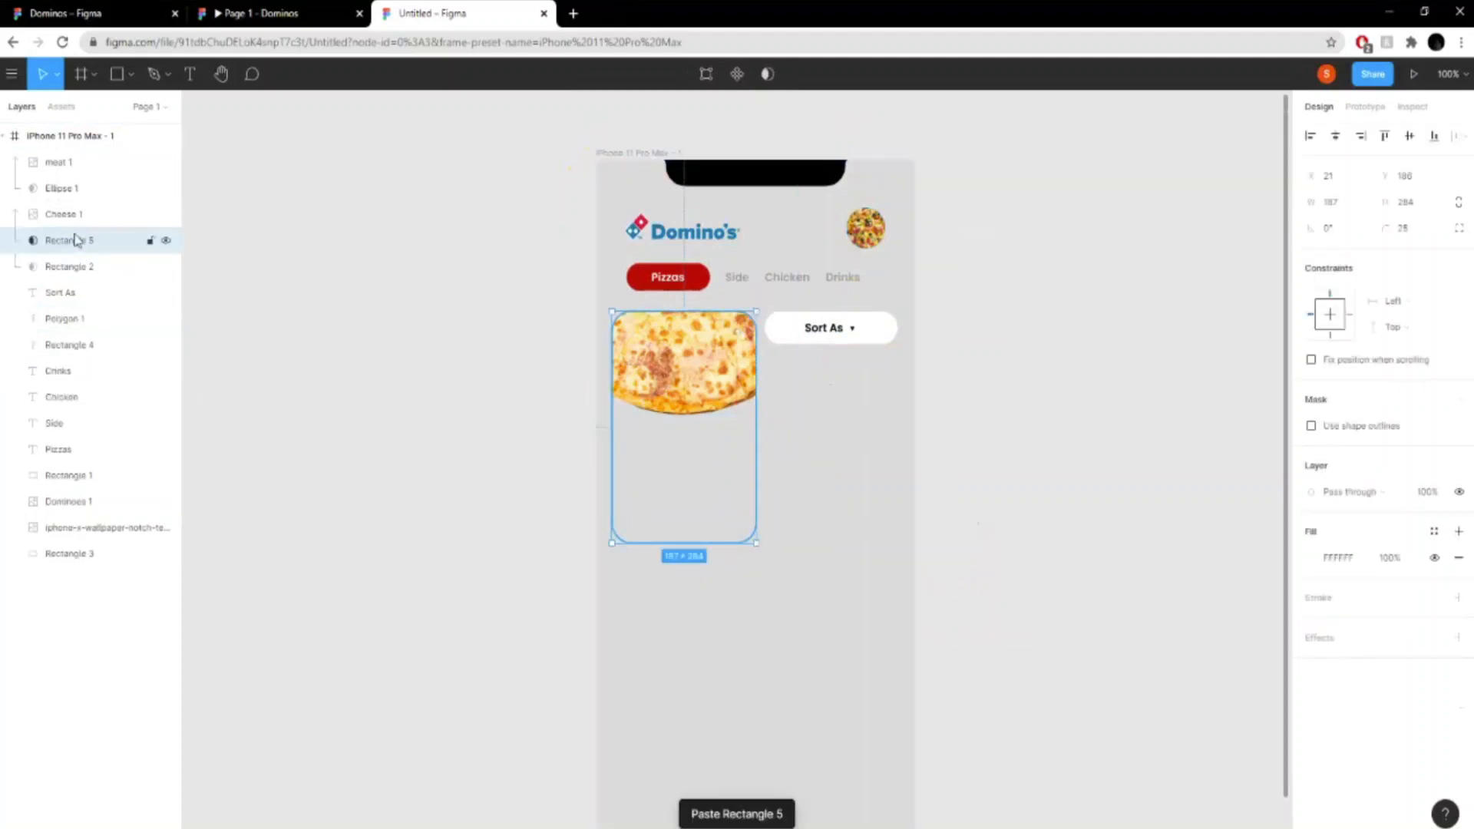
mouse_move(77, 241)
left_mouse_down()
mouse_move(79, 300)
mouse_move(77, 262)
left_mouse_up()
left_click(768, 73)
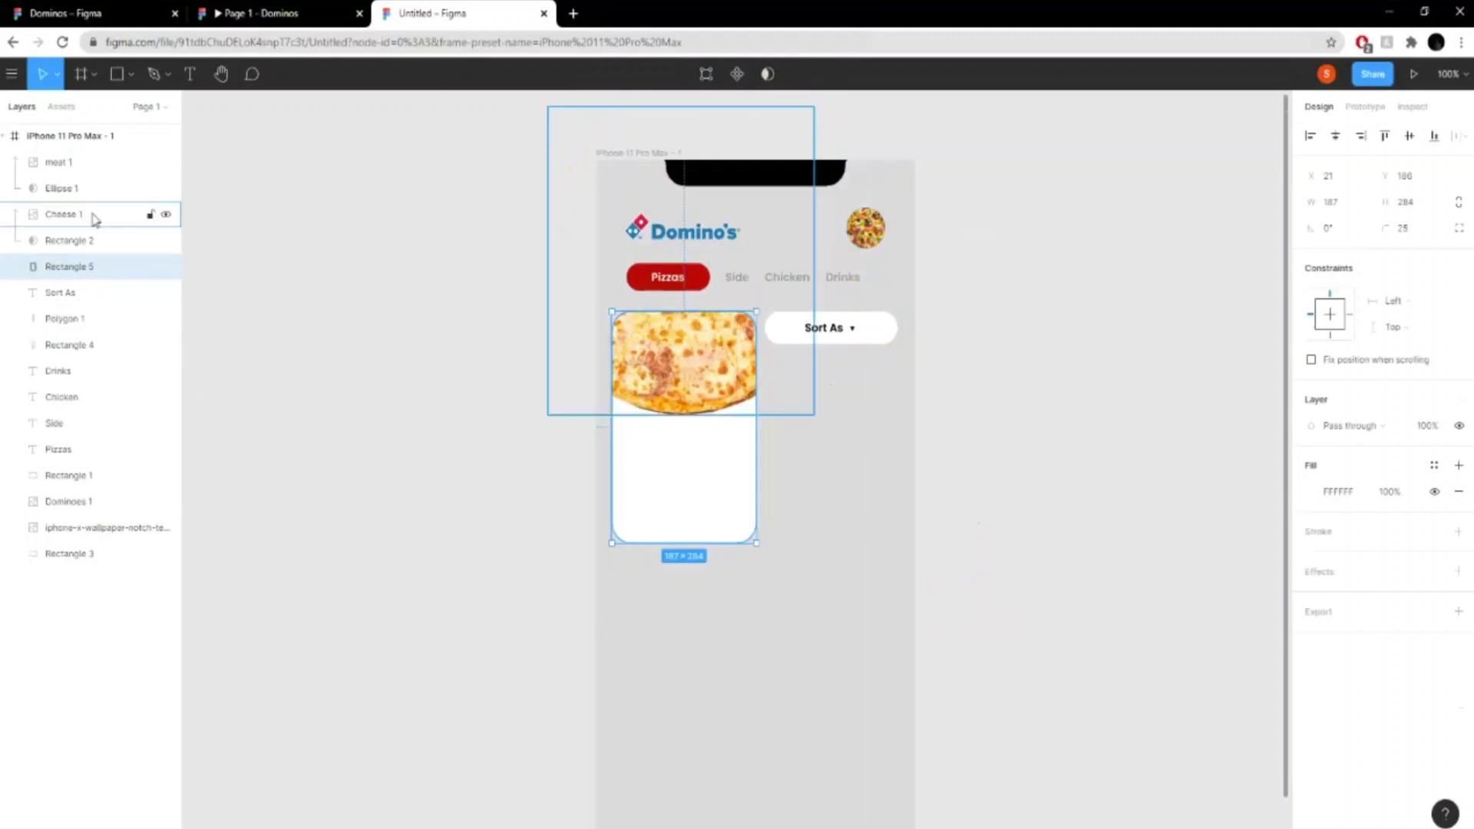
- Scale the cheese pizza image down to about 206 × 251 and center it horizontally over the upper part of the card
left_click(829, 550)
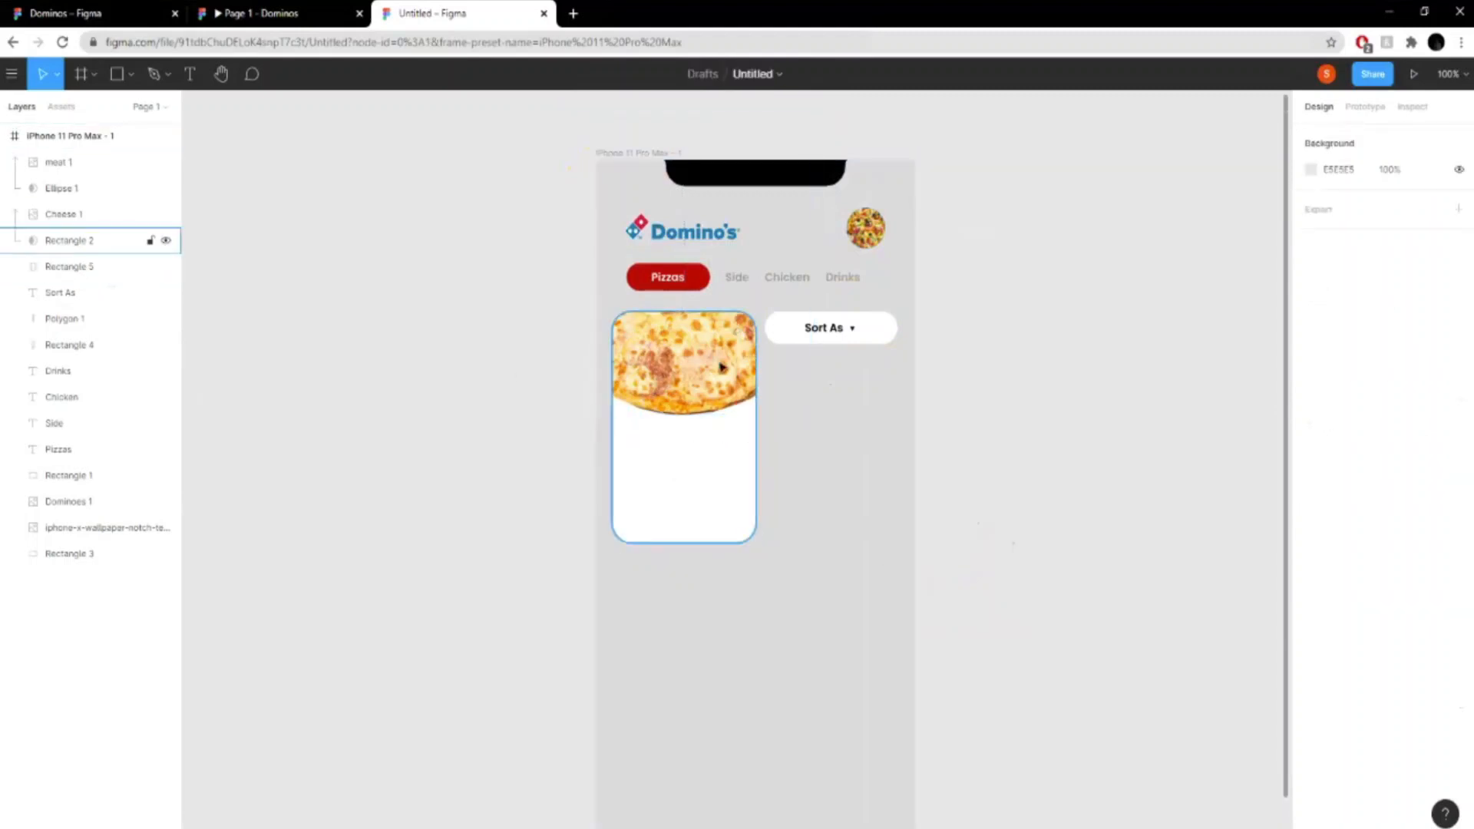
left_click(687, 347)
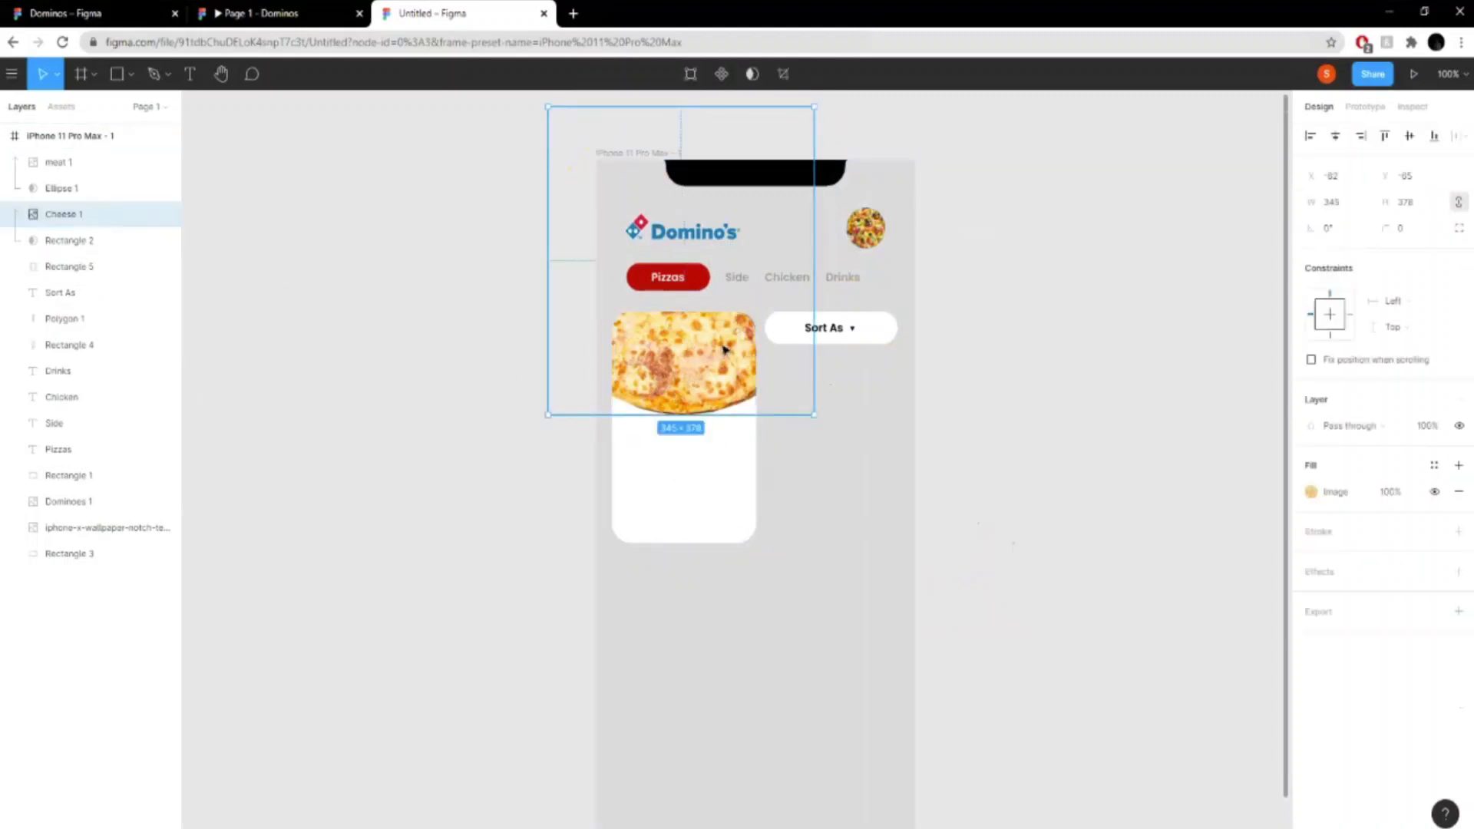
left_click_drag(771, 138, 710, 221)
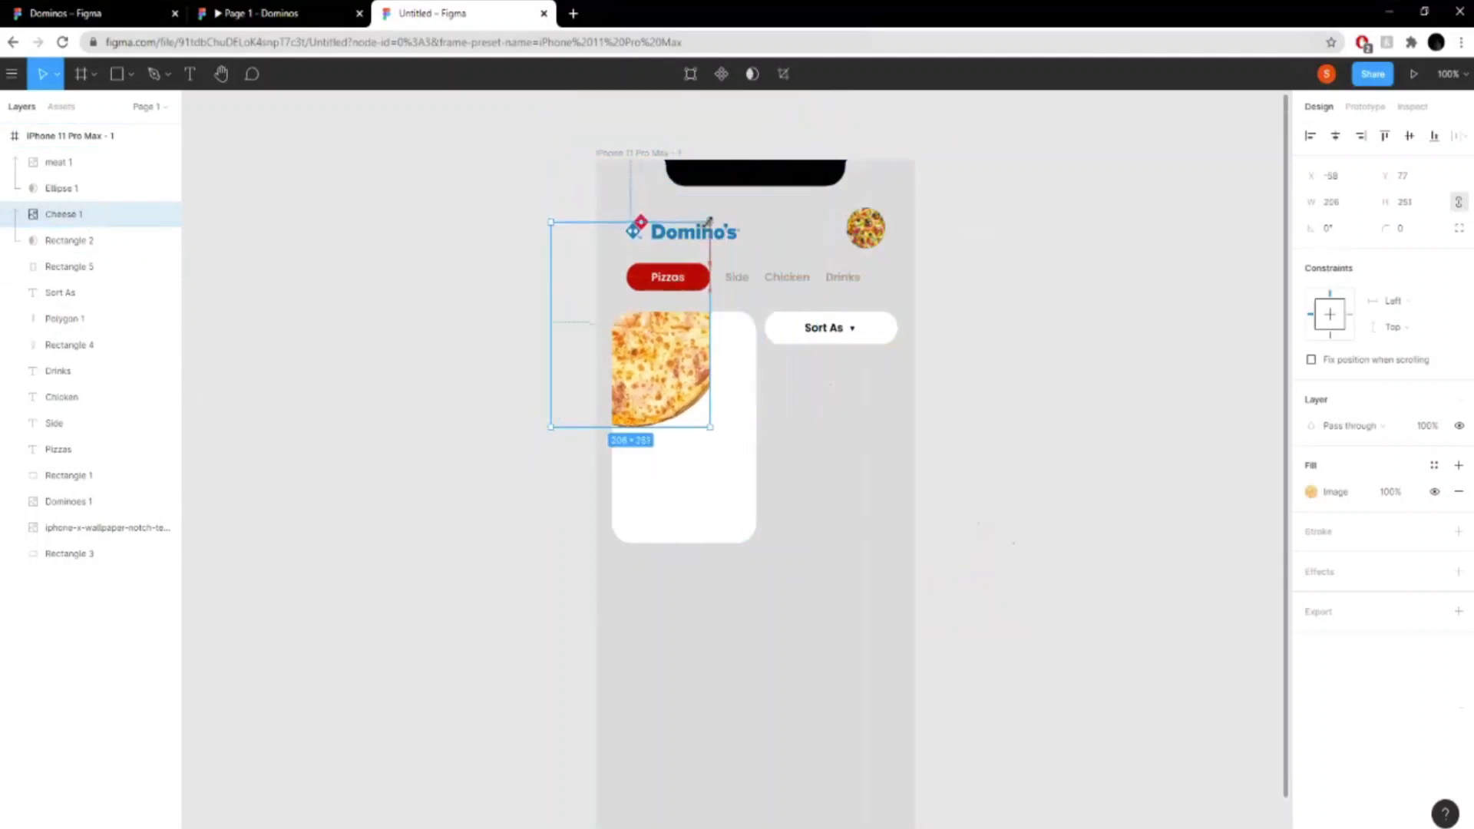
left_click_drag(614, 266, 666, 264)
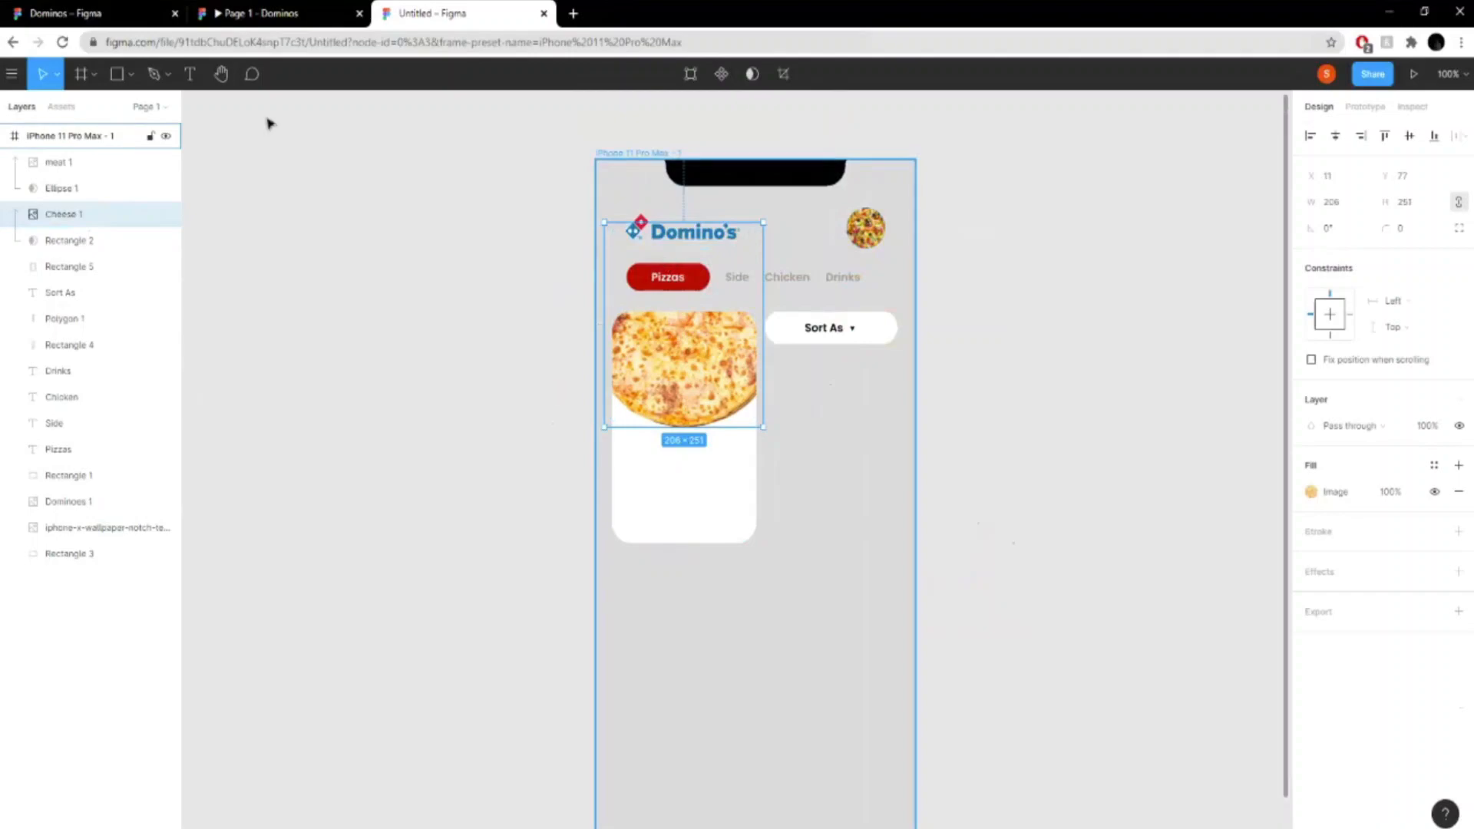
- Check the card text in the Domino's prototype, and add the two-line text "Cheese Main" below the card in the Untitled design
left_click(295, 7)
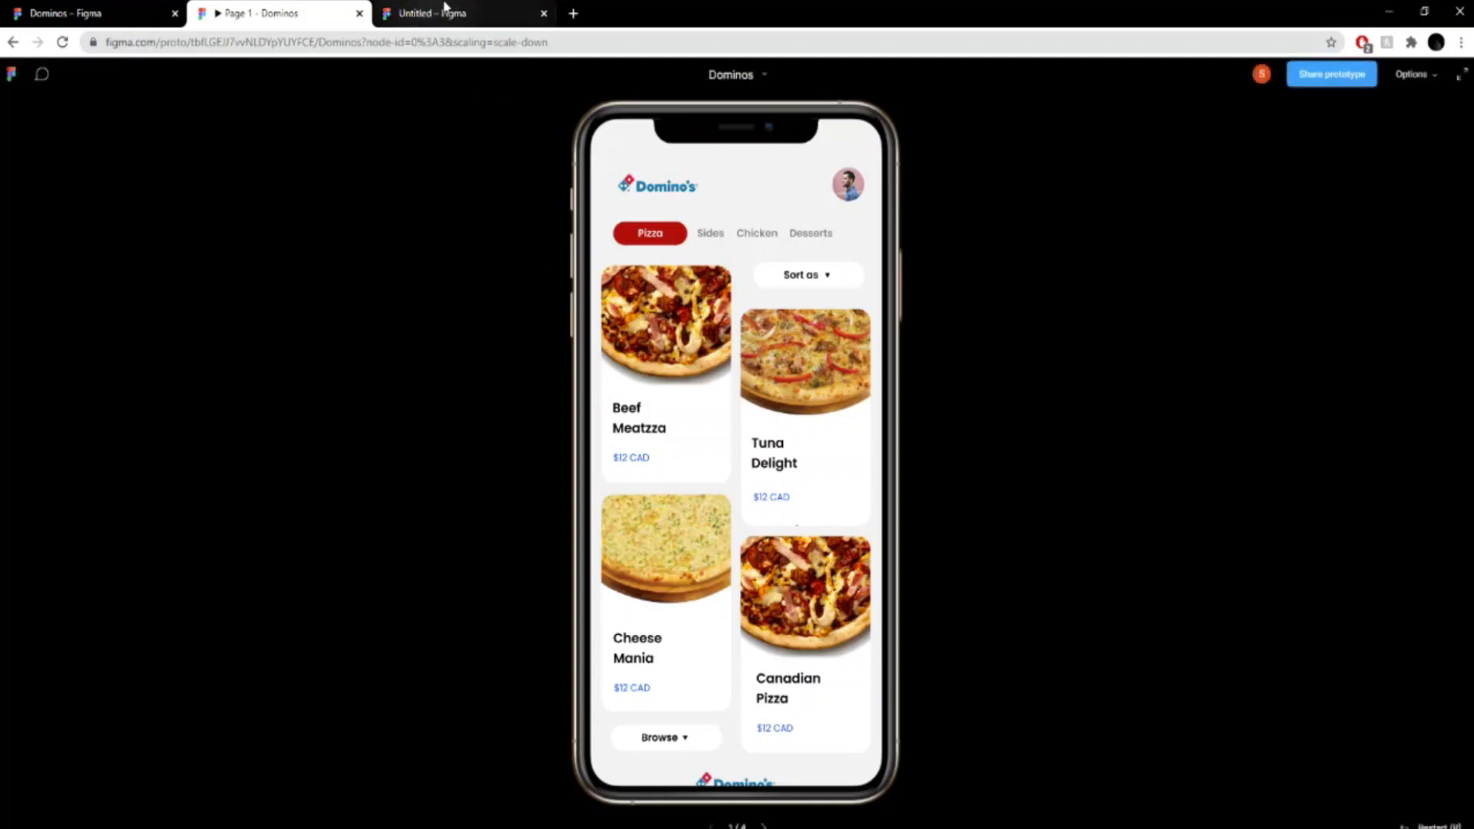
left_click(445, 8)
key("t")
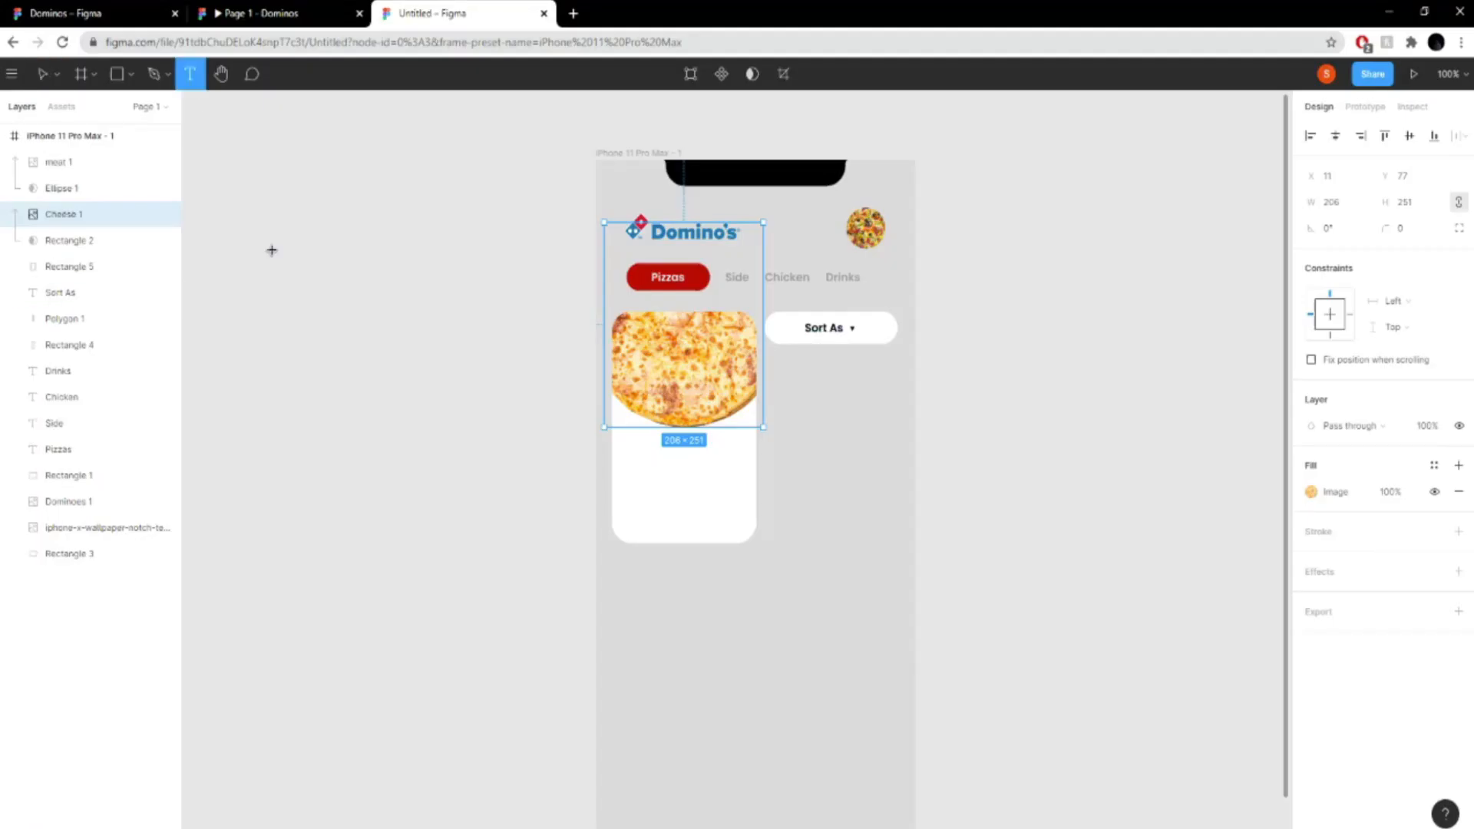
left_click(676, 659)
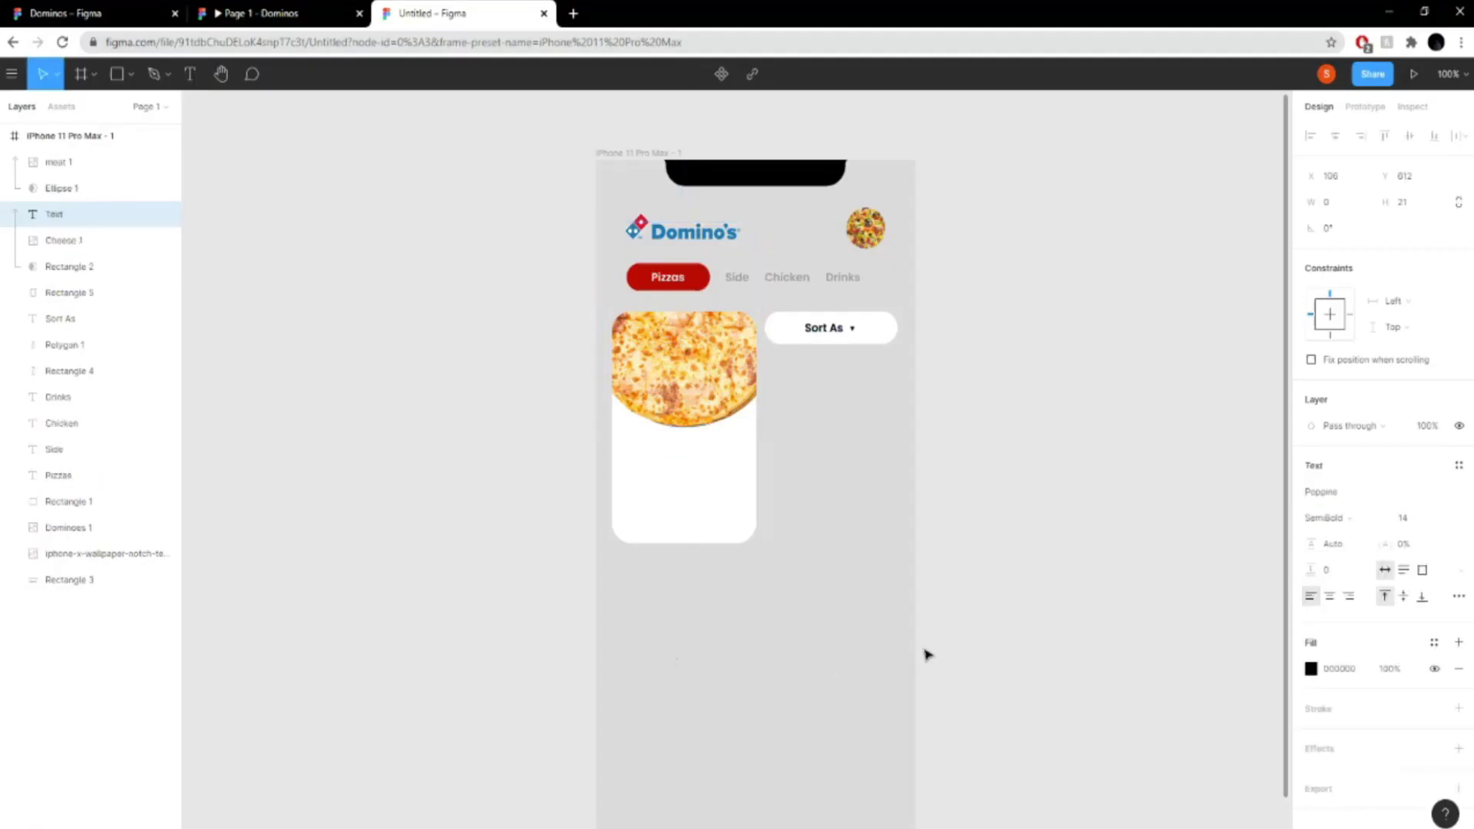
type("Chee")
key("BackSpace")
type("Cheese")
key("Return")
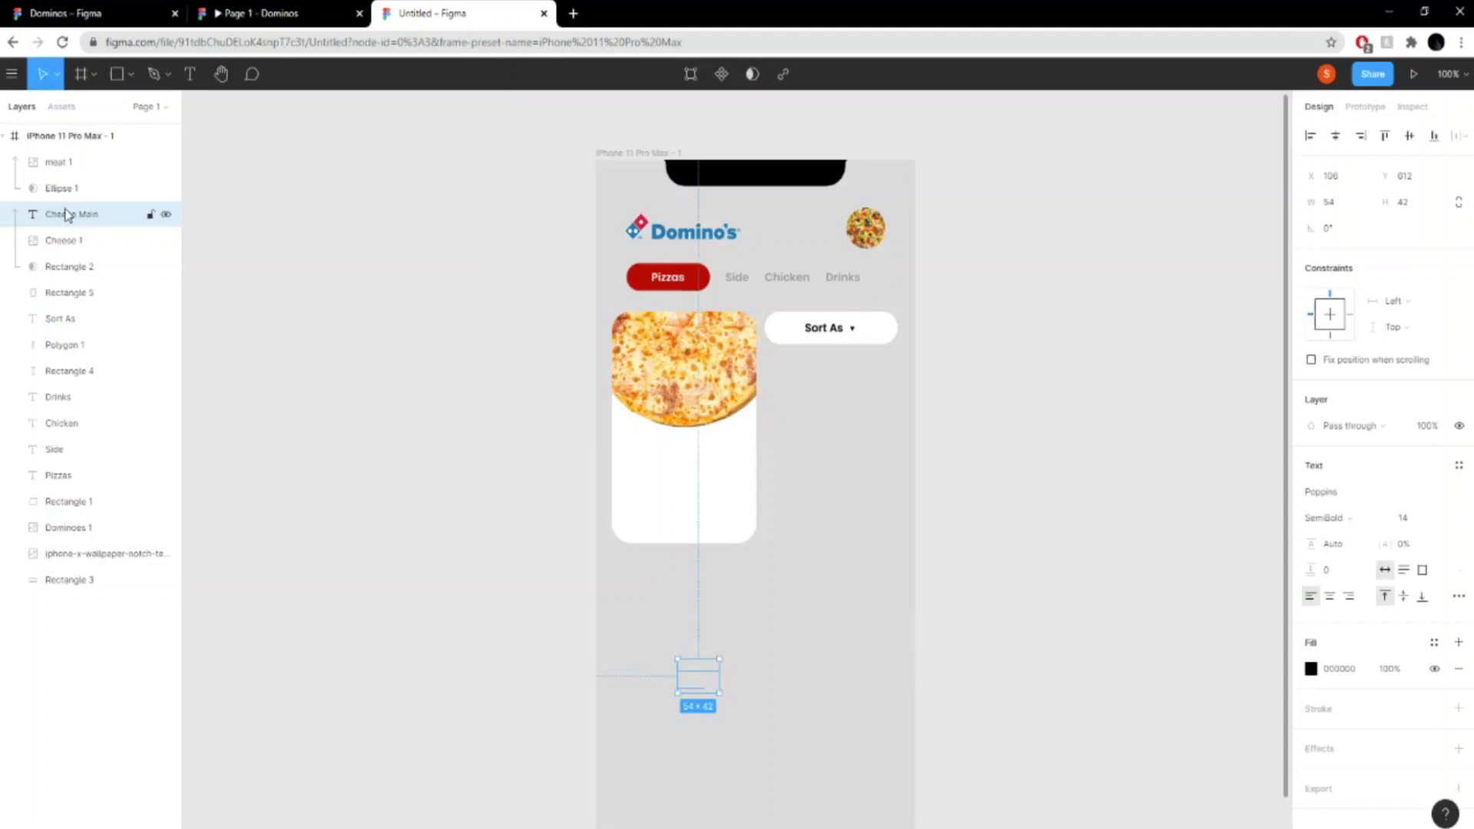
- Reorder the "Cheese Main" text layer between Rectangle 2 and Rectangle 5 and place the text on the card below the pizza
left_click_drag(67, 214, 82, 287)
left_click_drag(707, 684, 657, 474)
double_click(658, 473)
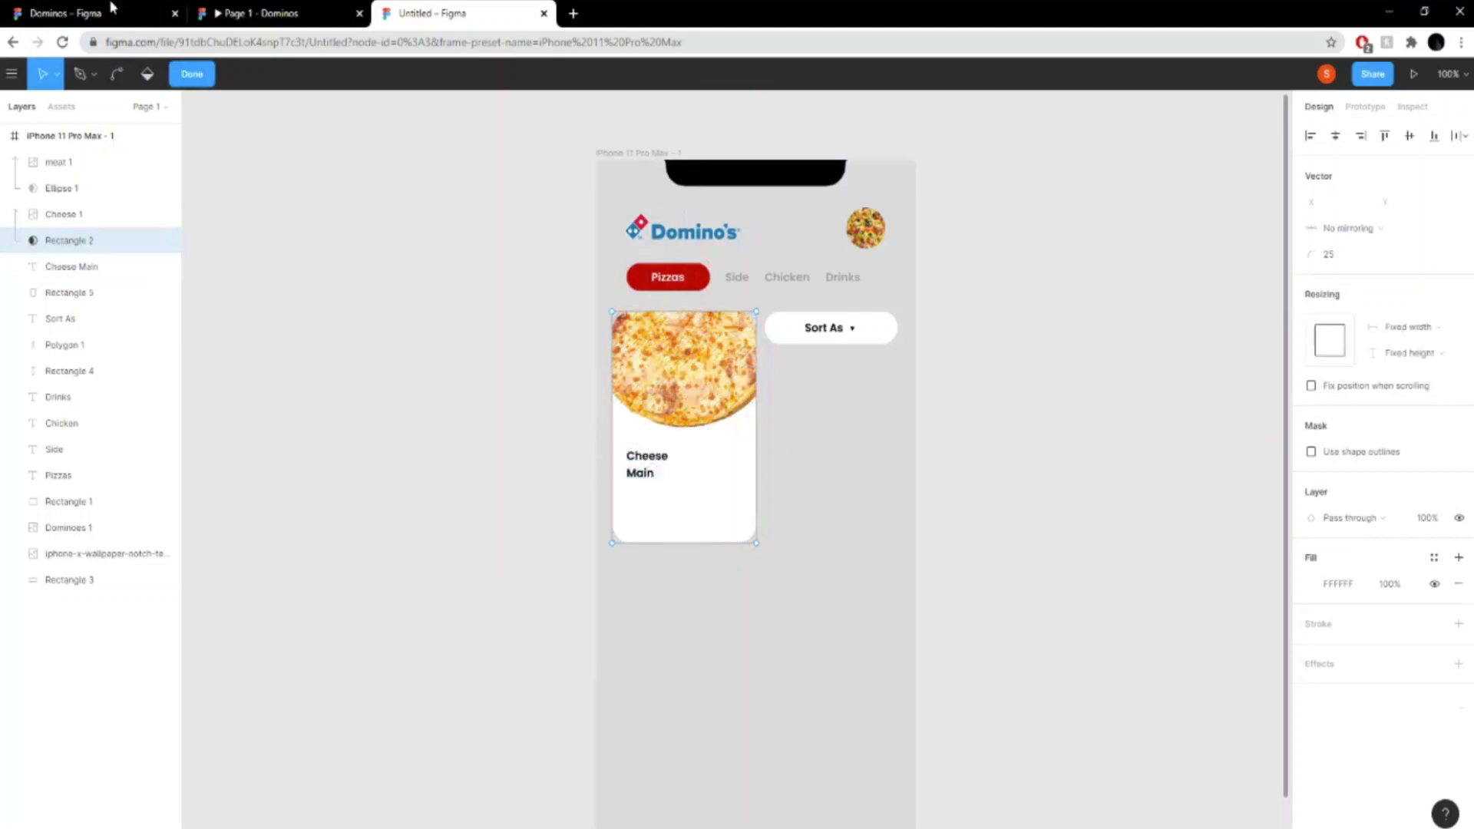
- Try to open the "Cheese Main" text on the card for editing
left_click(186, 79)
double_click(655, 465)
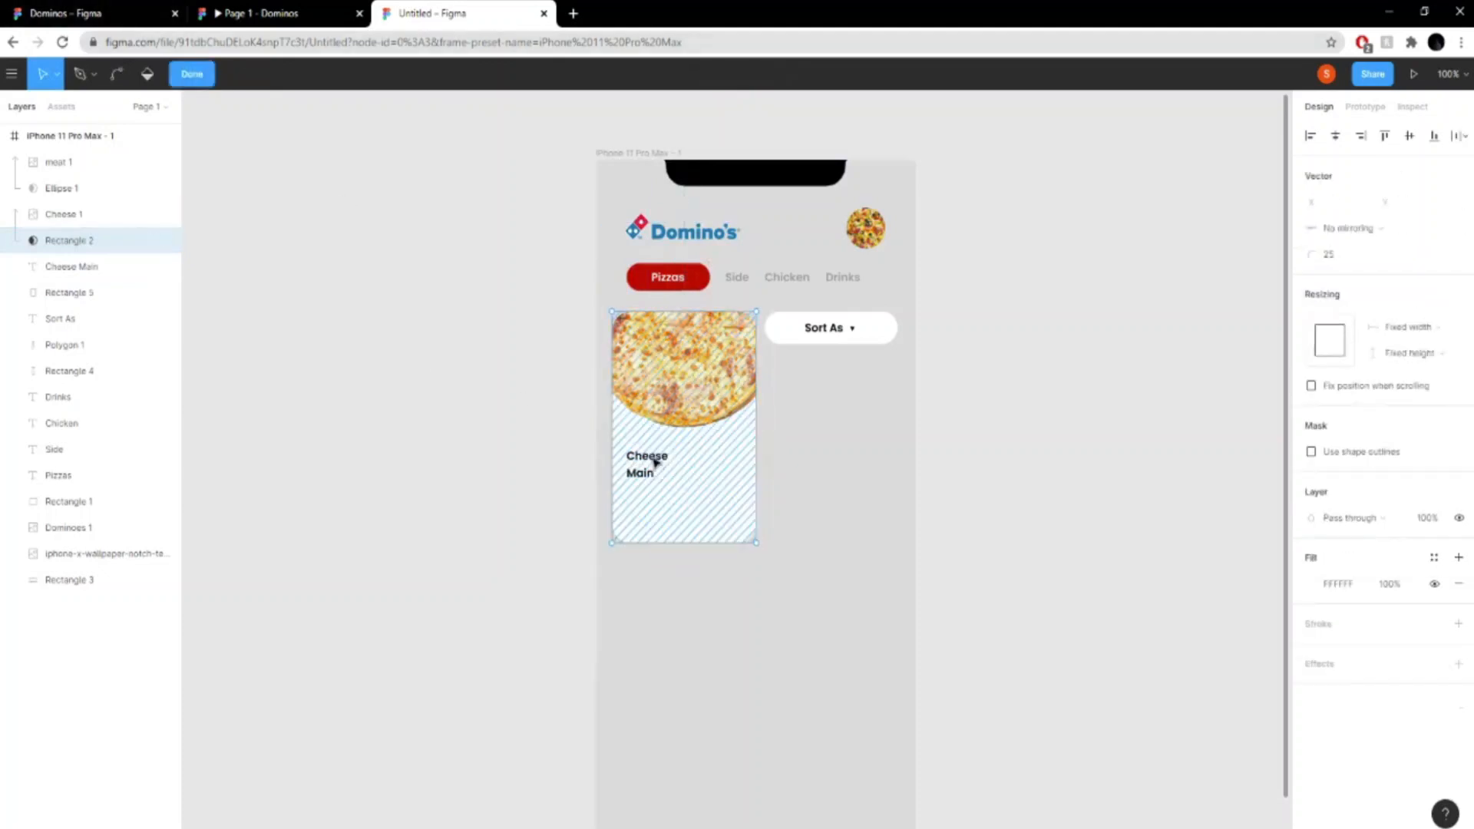
double_click(548, 443)
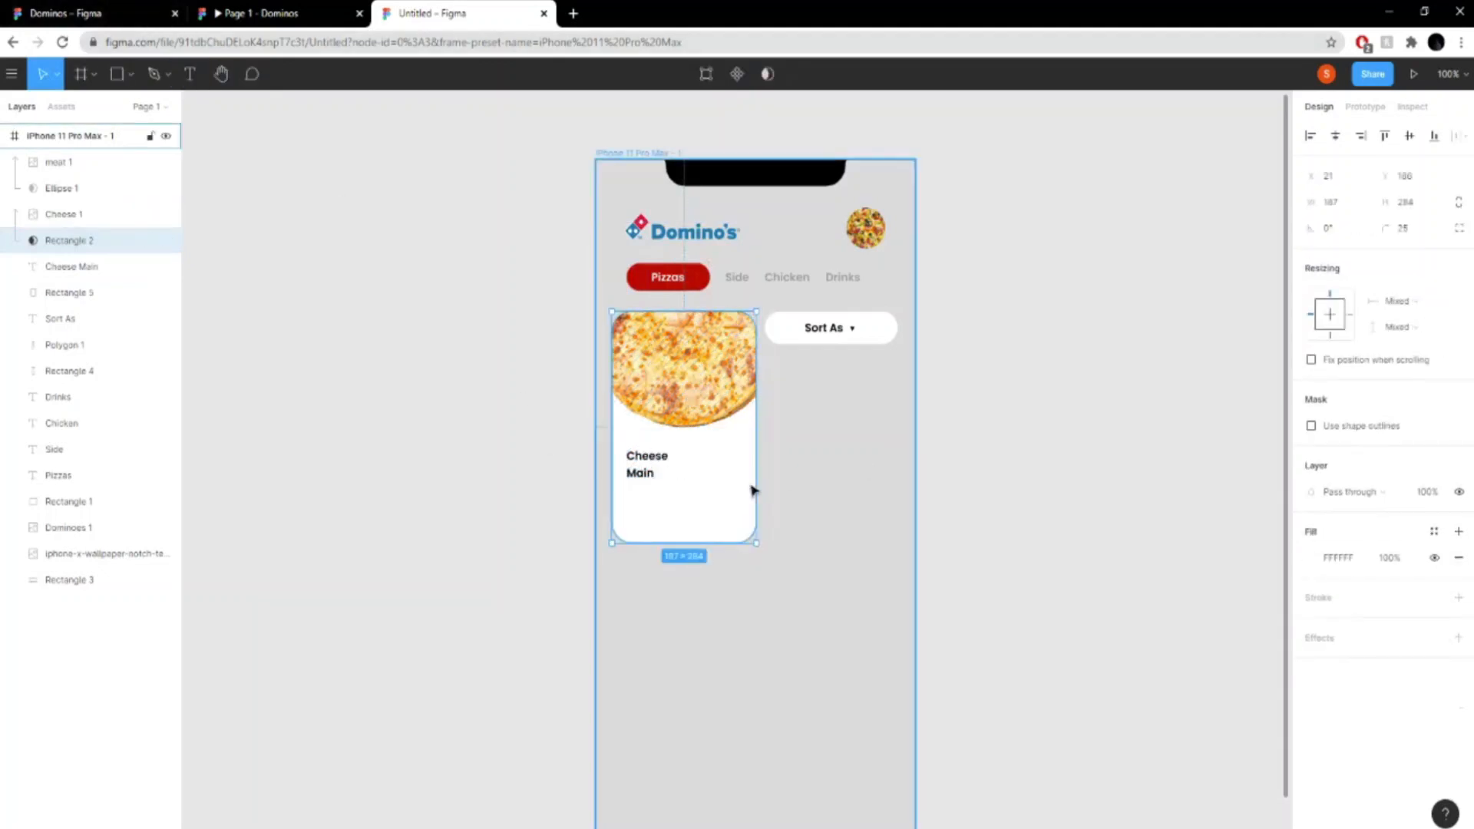
scroll(752, 489, "up", 1)
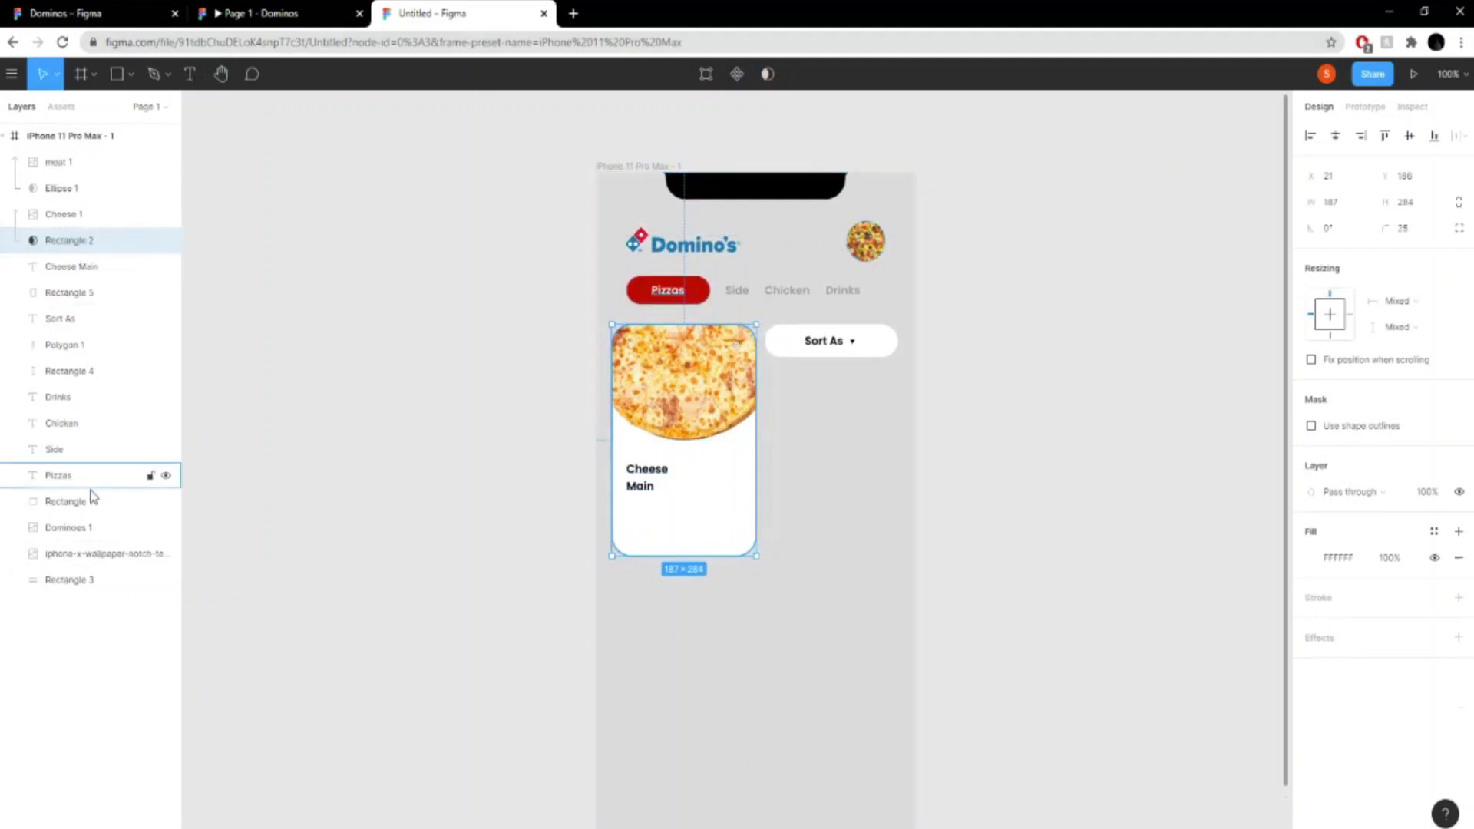
left_click(86, 449)
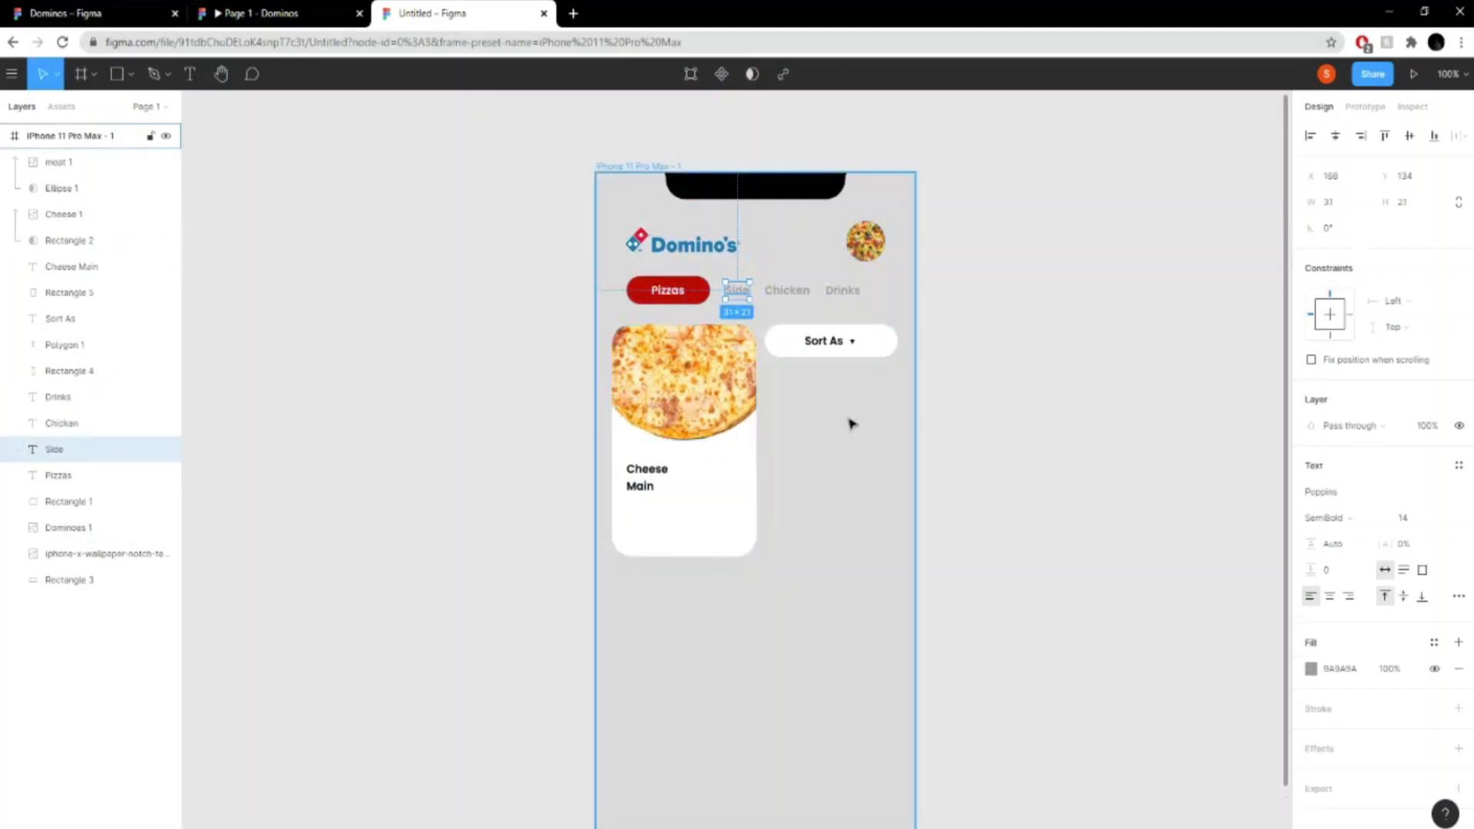
left_click(74, 270)
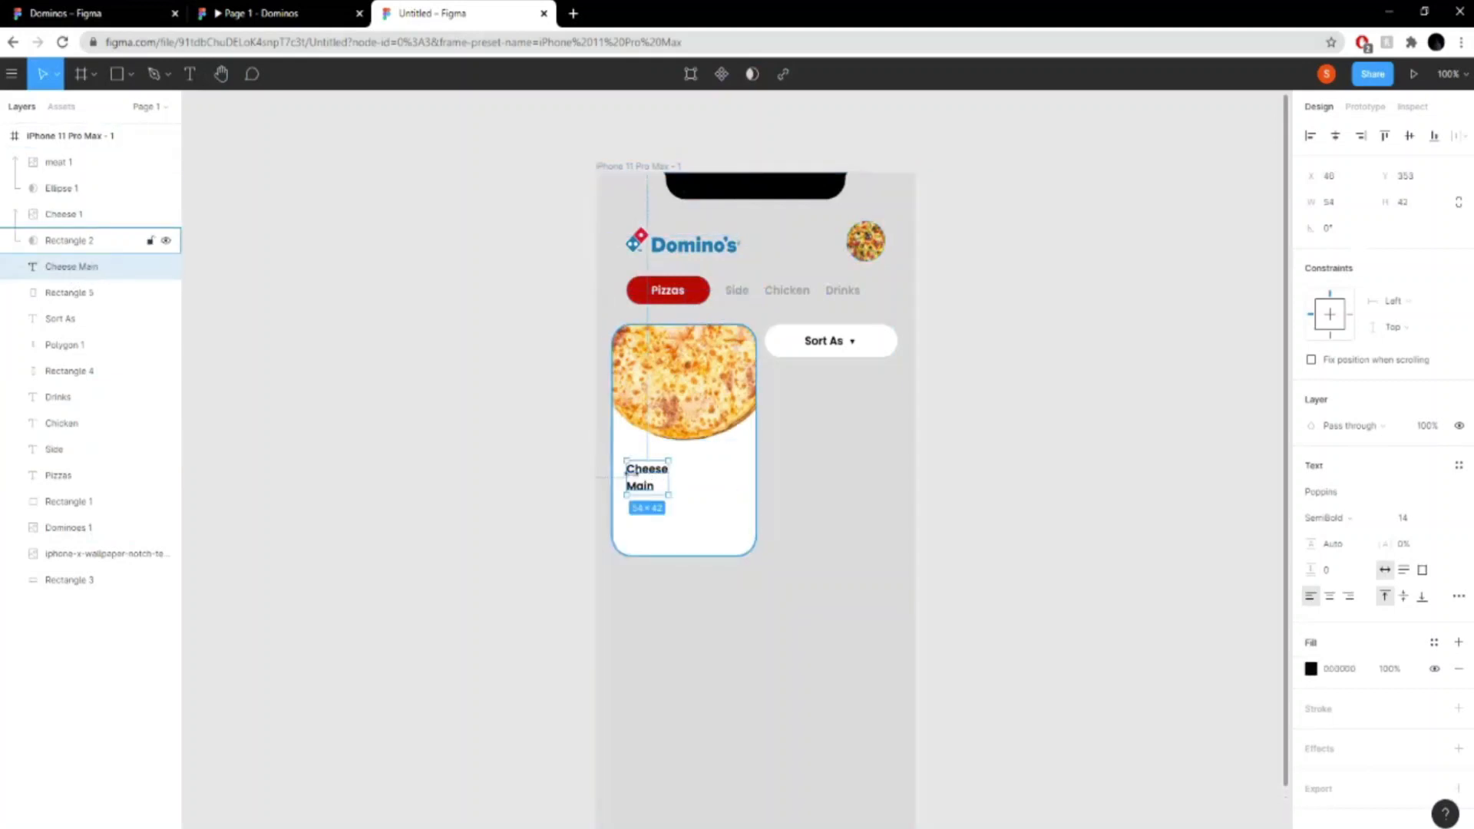
left_click(643, 485)
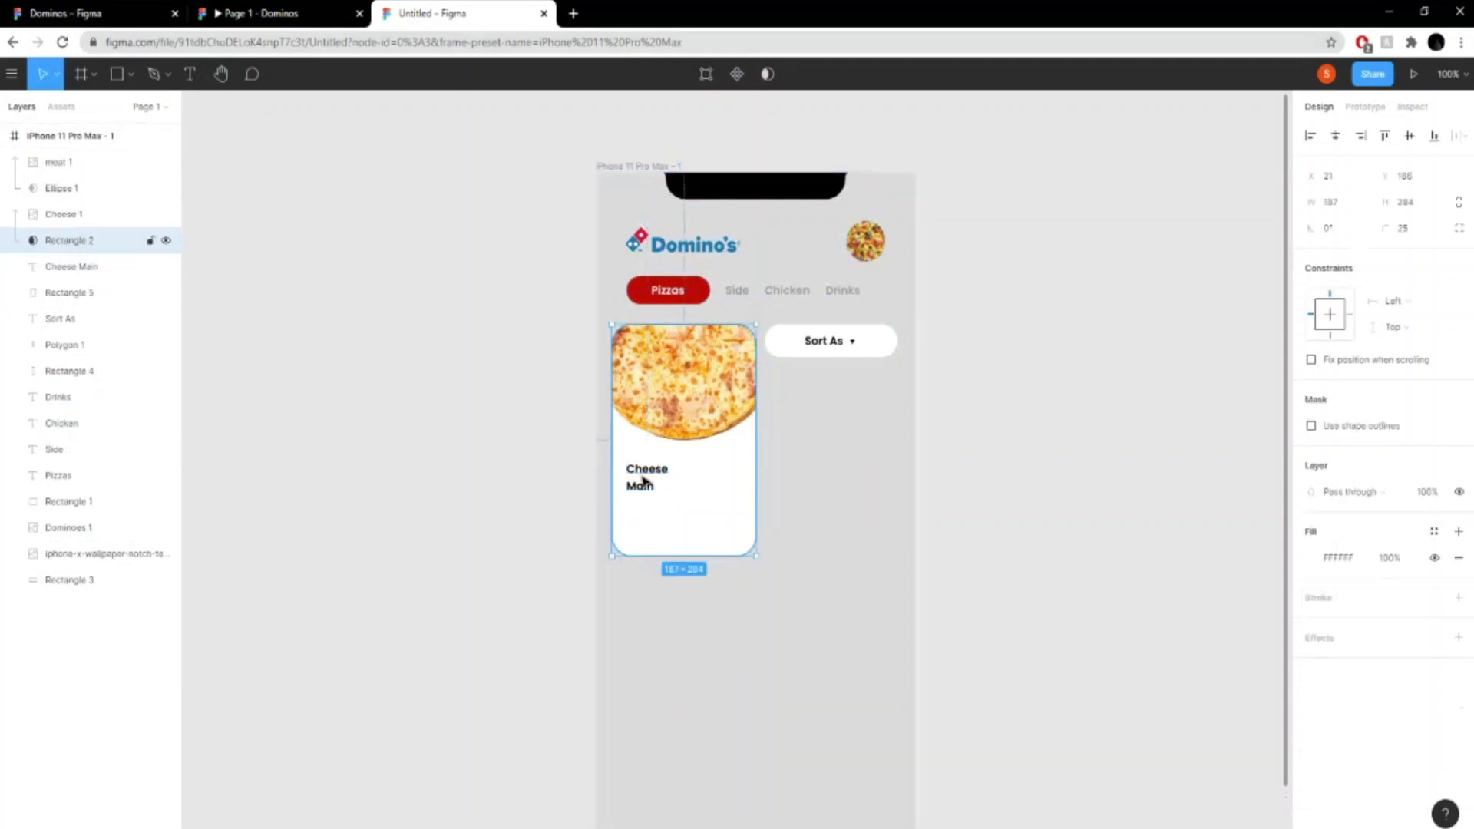
double_click(658, 480)
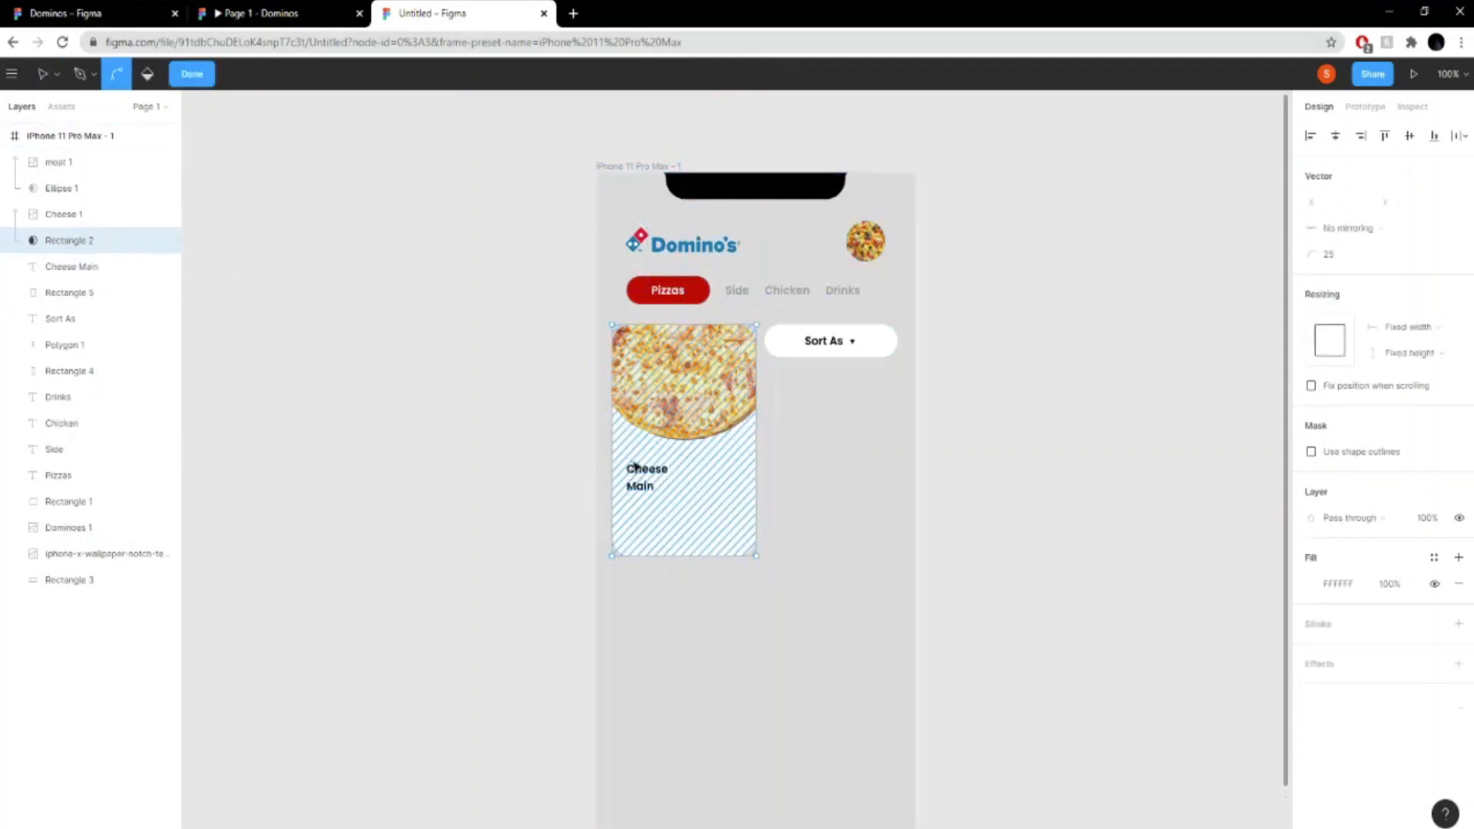
double_click(974, 549)
key("Tab")
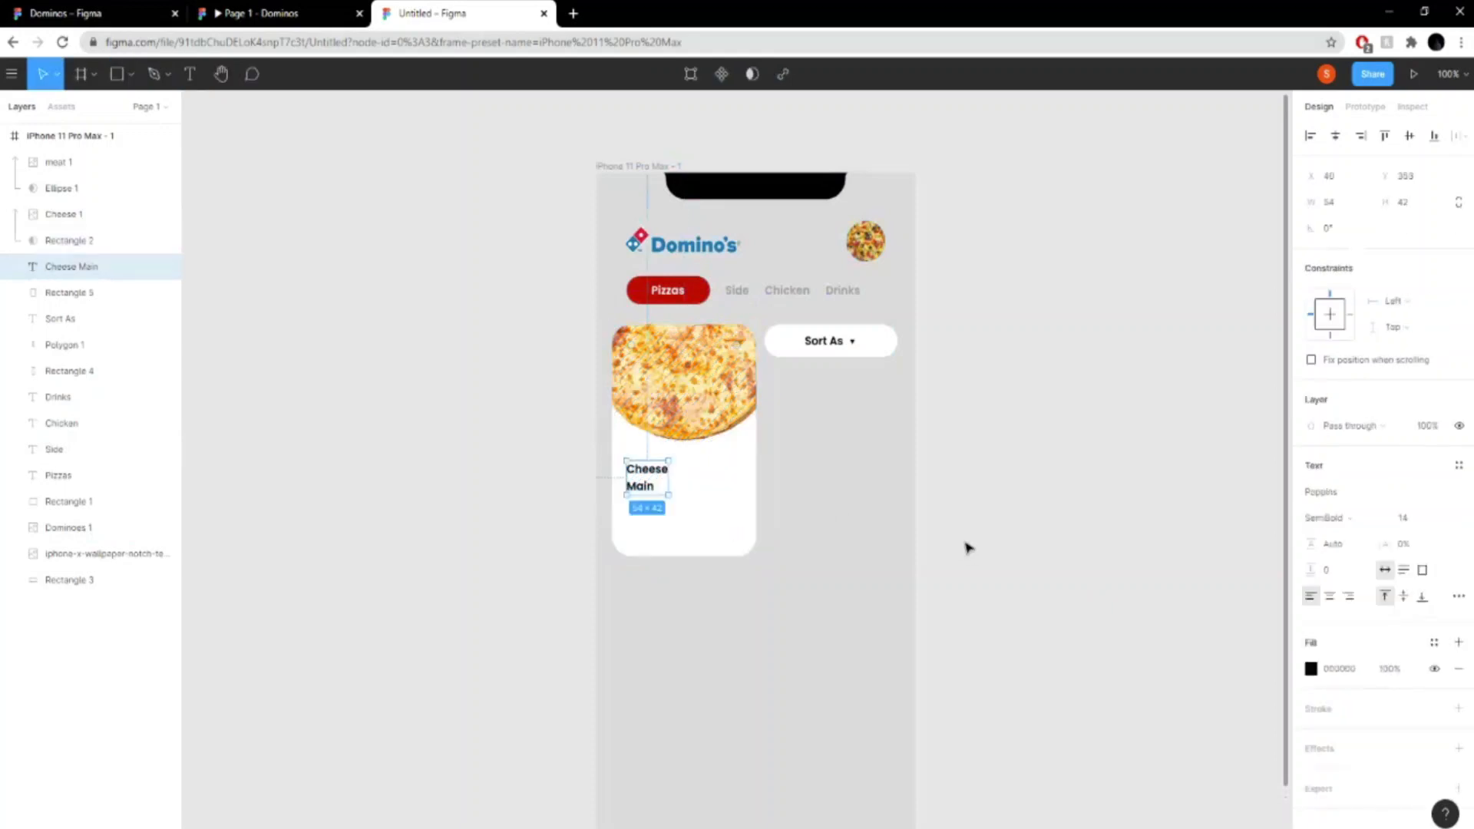
double_click(643, 490)
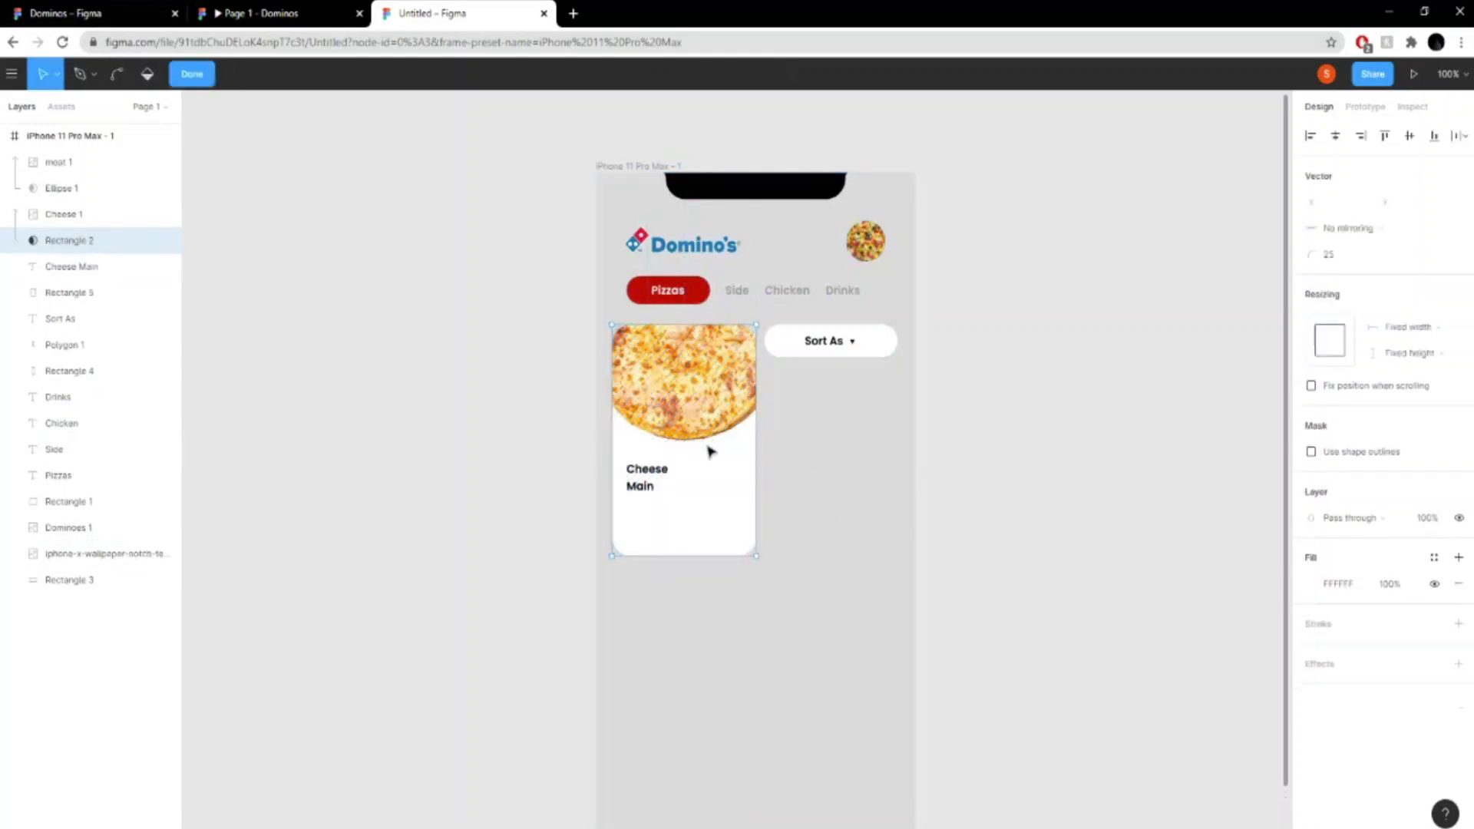
key("Escape")
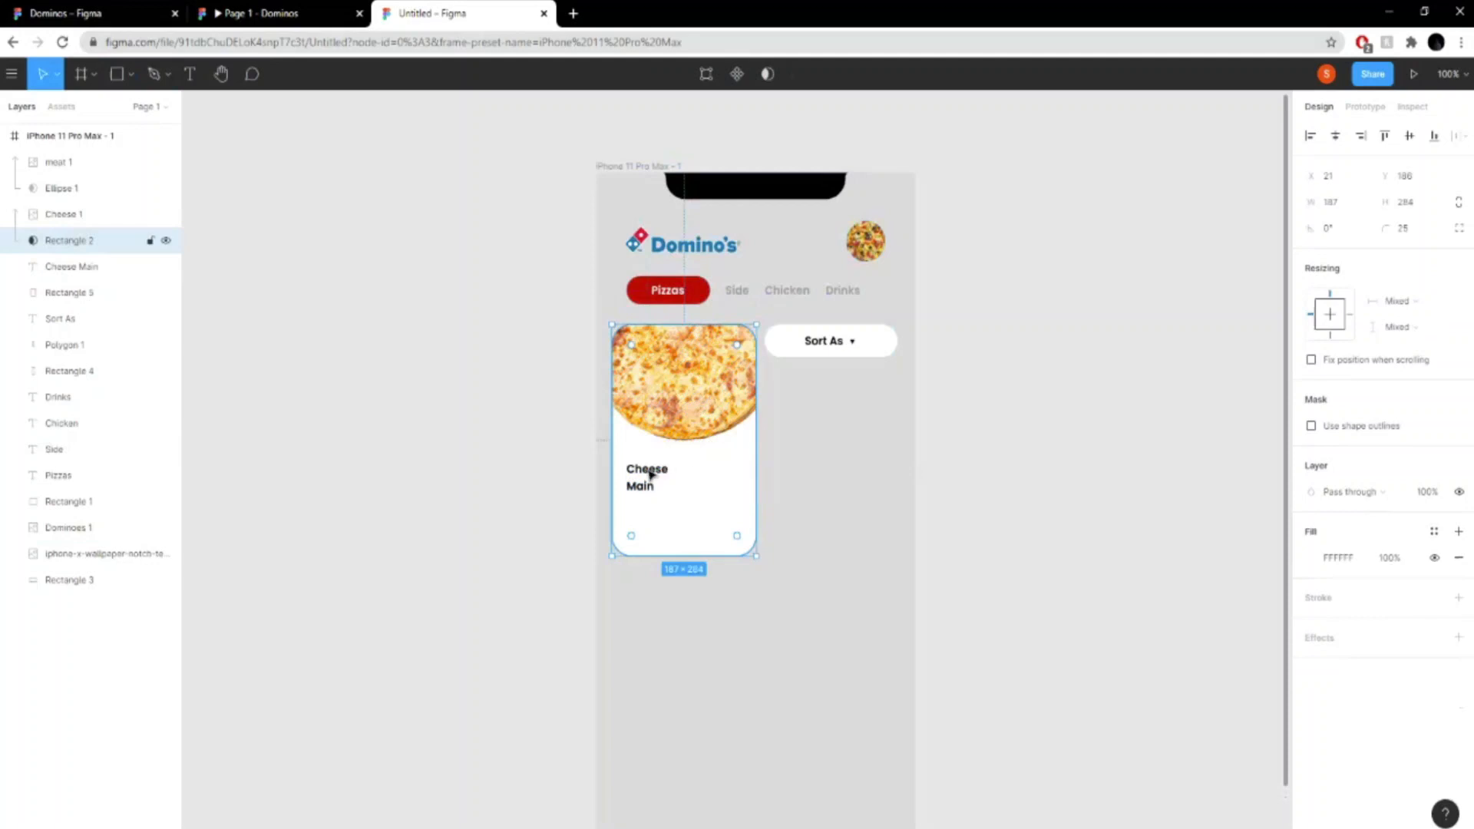
- Delete the "Cheese Main" text layer from the pizza card
left_click(77, 266)
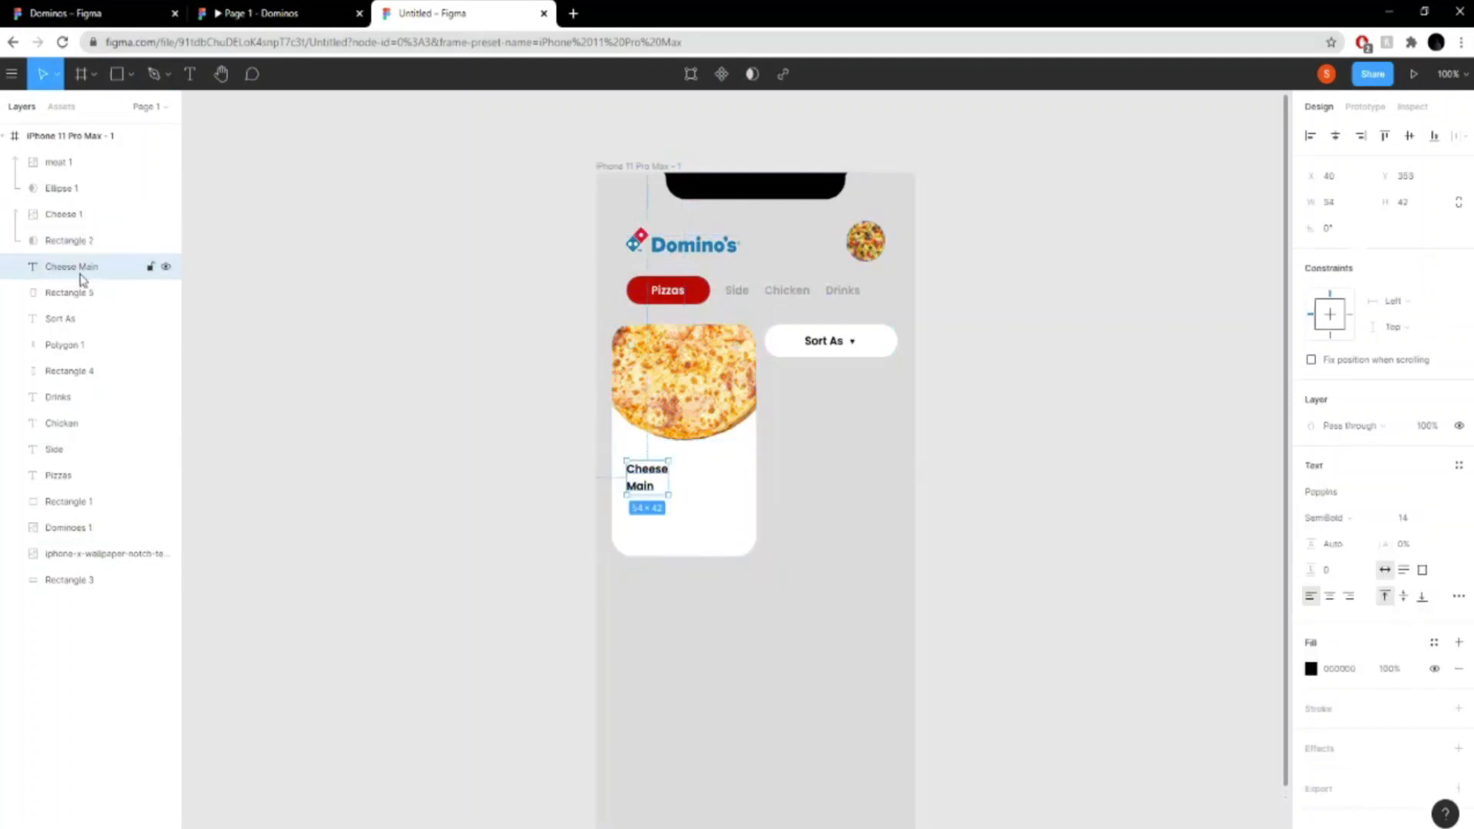
right_click(75, 270)
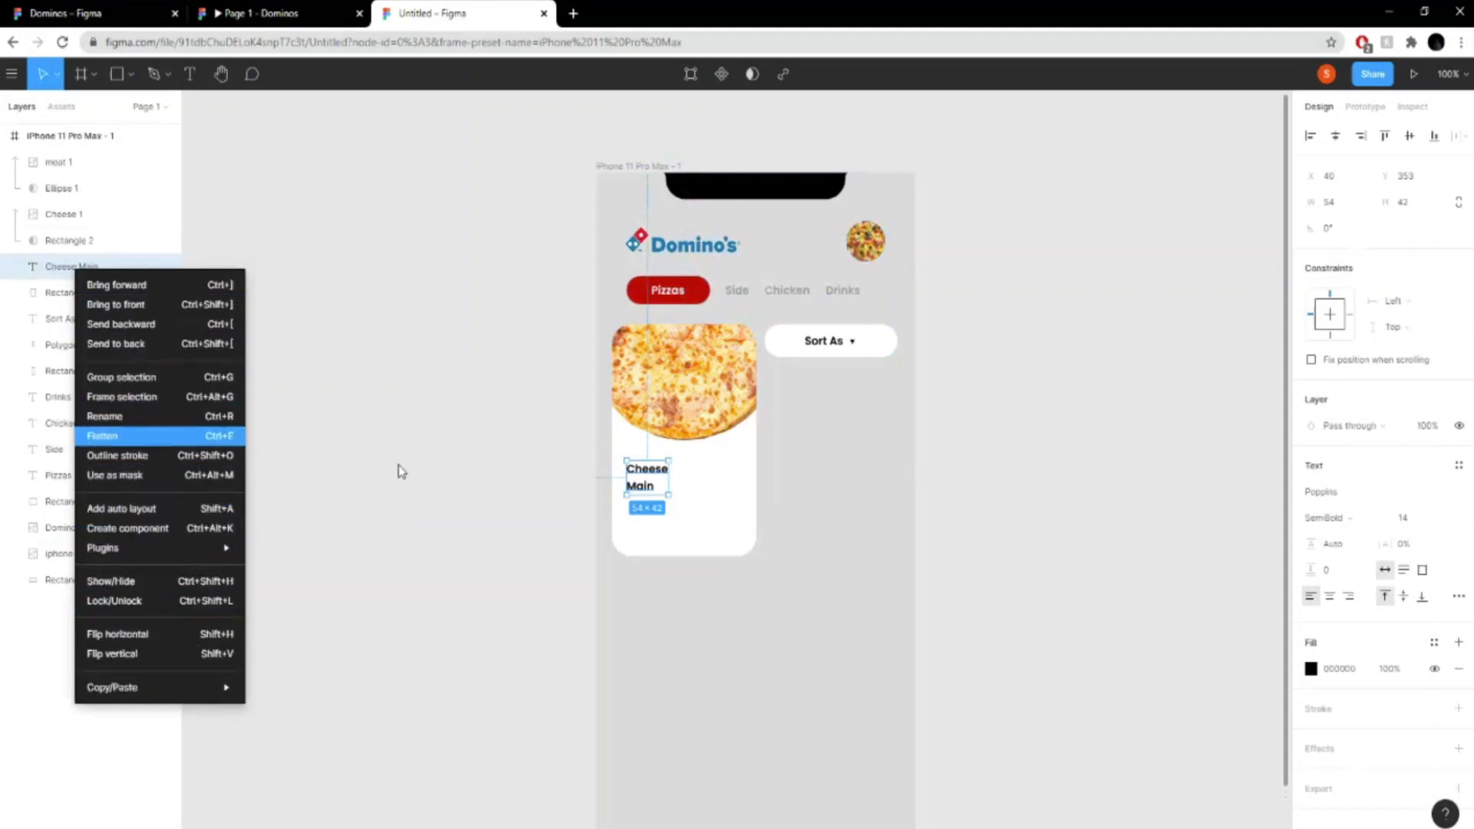
left_click(36, 270)
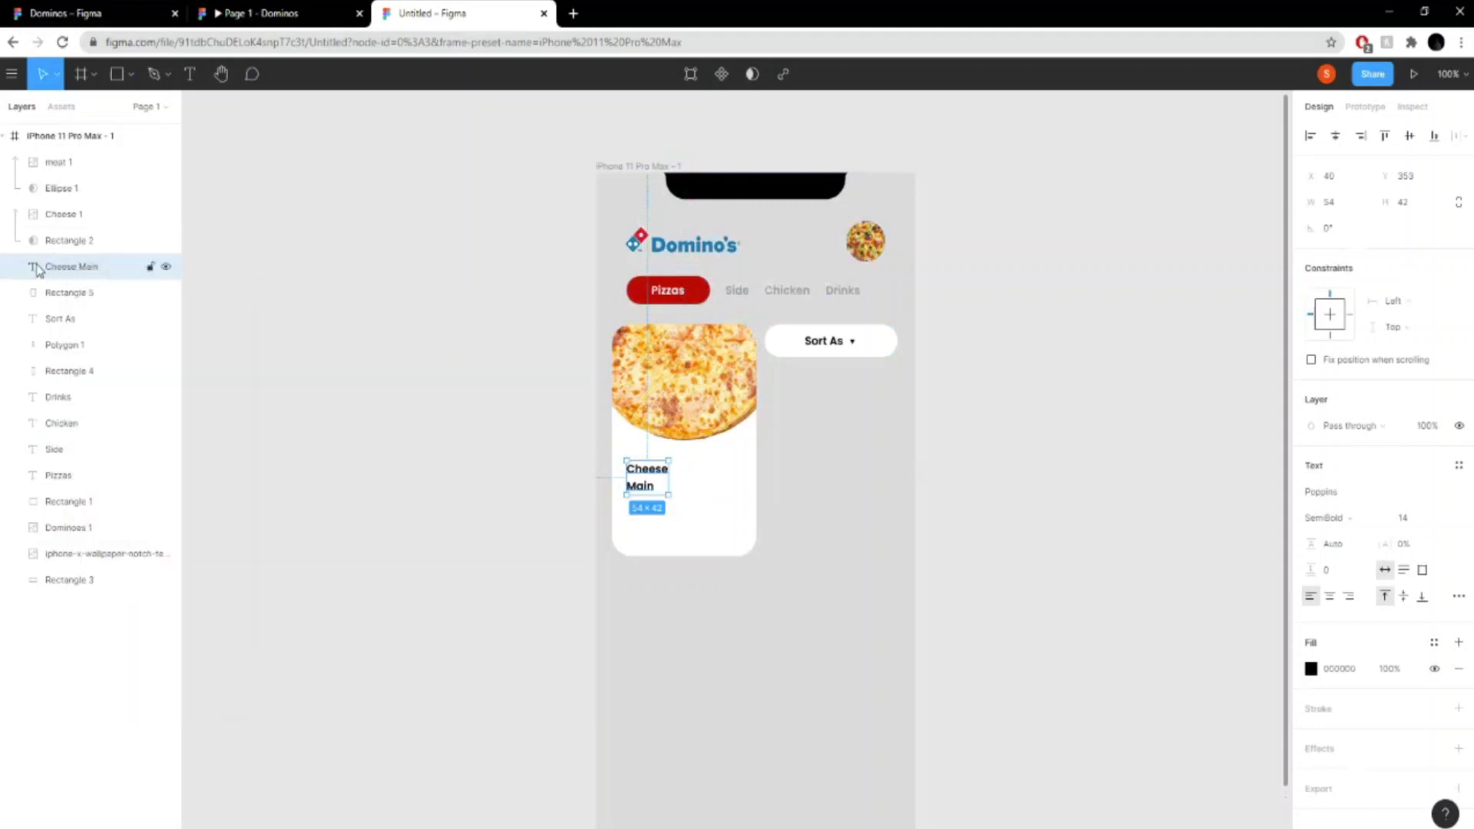
key("Delete")
- Add the two-line text "Cheese Mania" below the card in Poppins SemiBold at size 18
key("t")
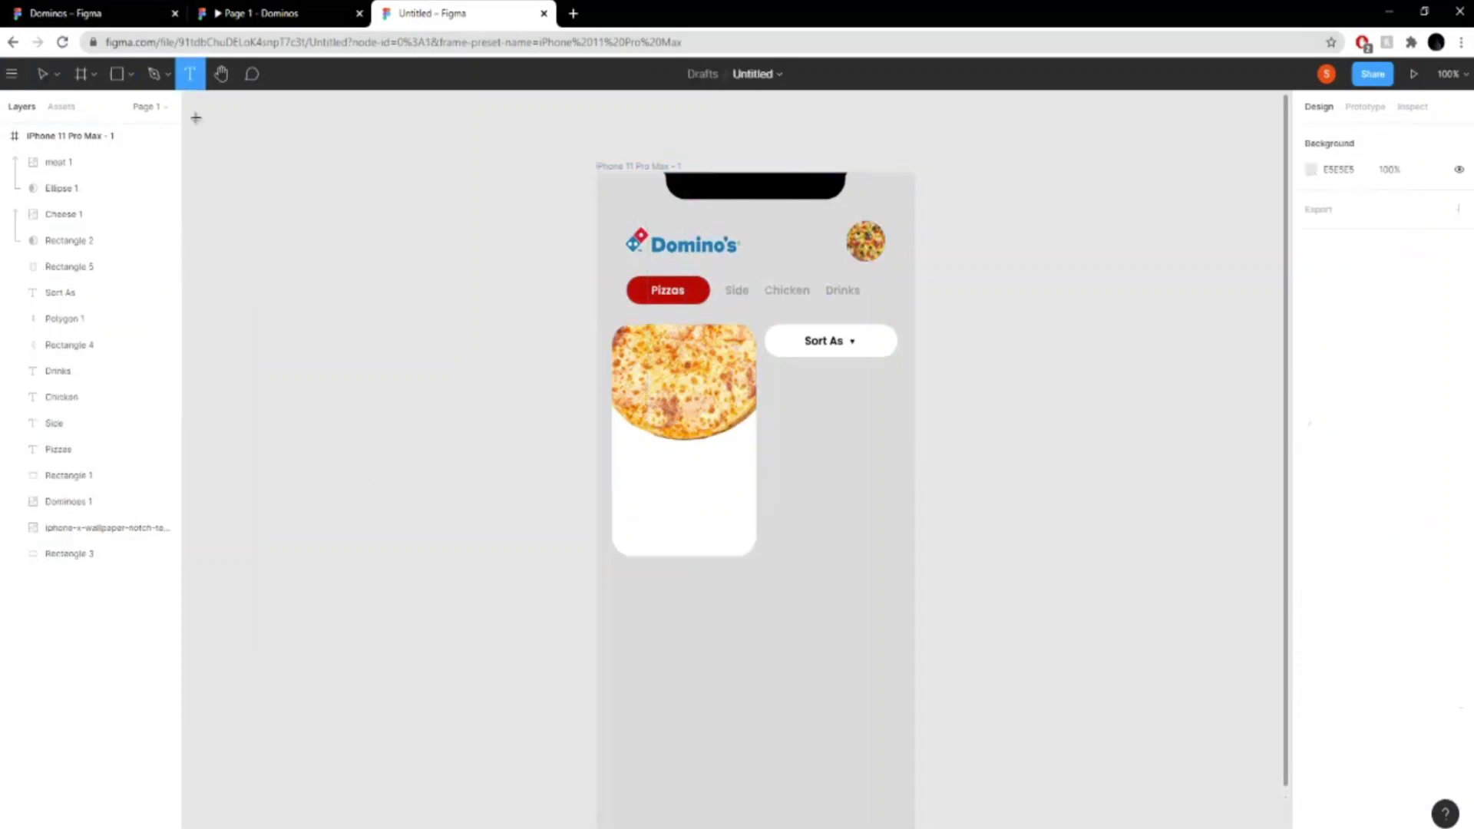
left_click(730, 613)
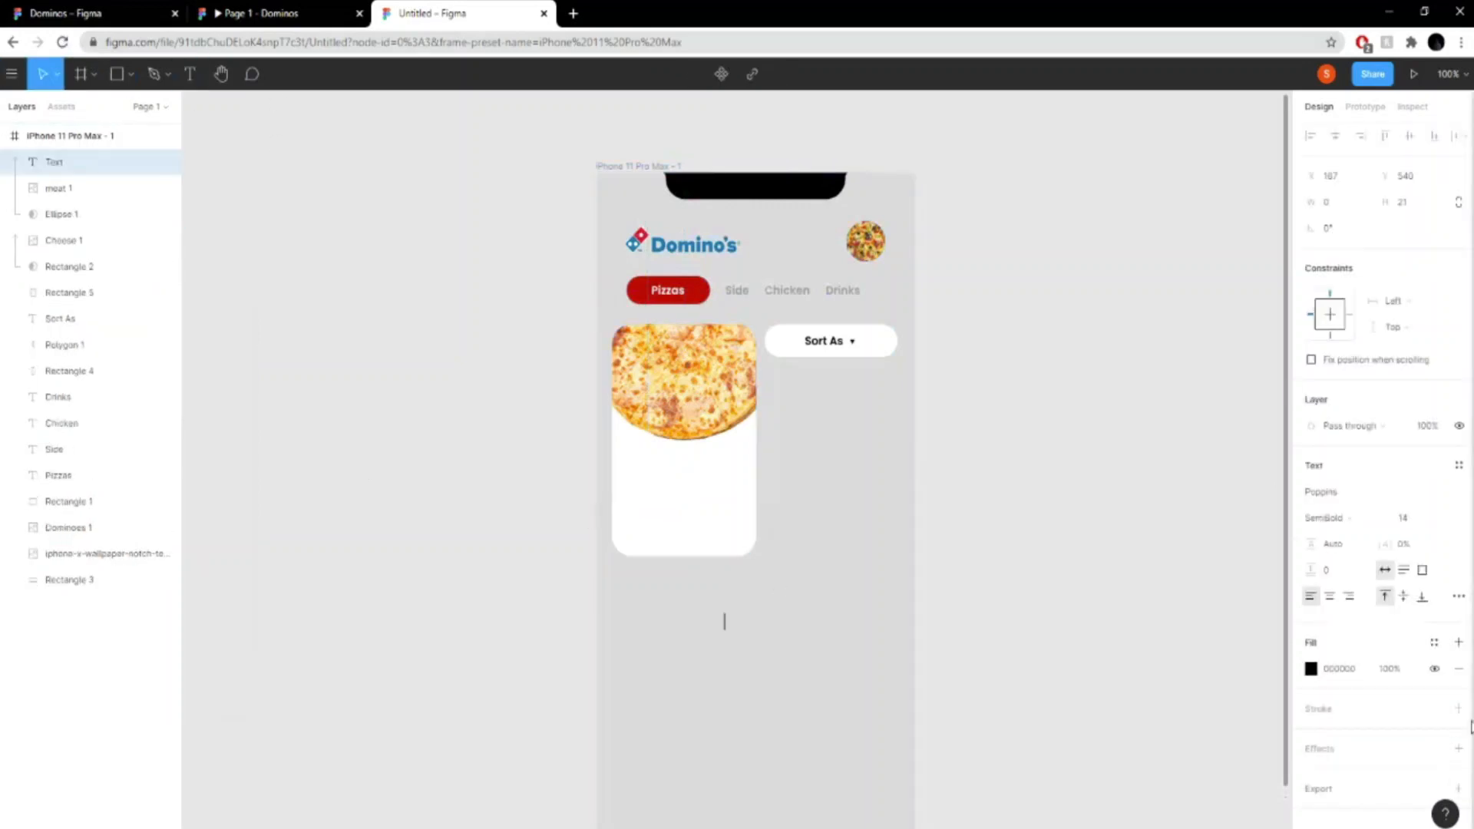
left_click(1438, 520)
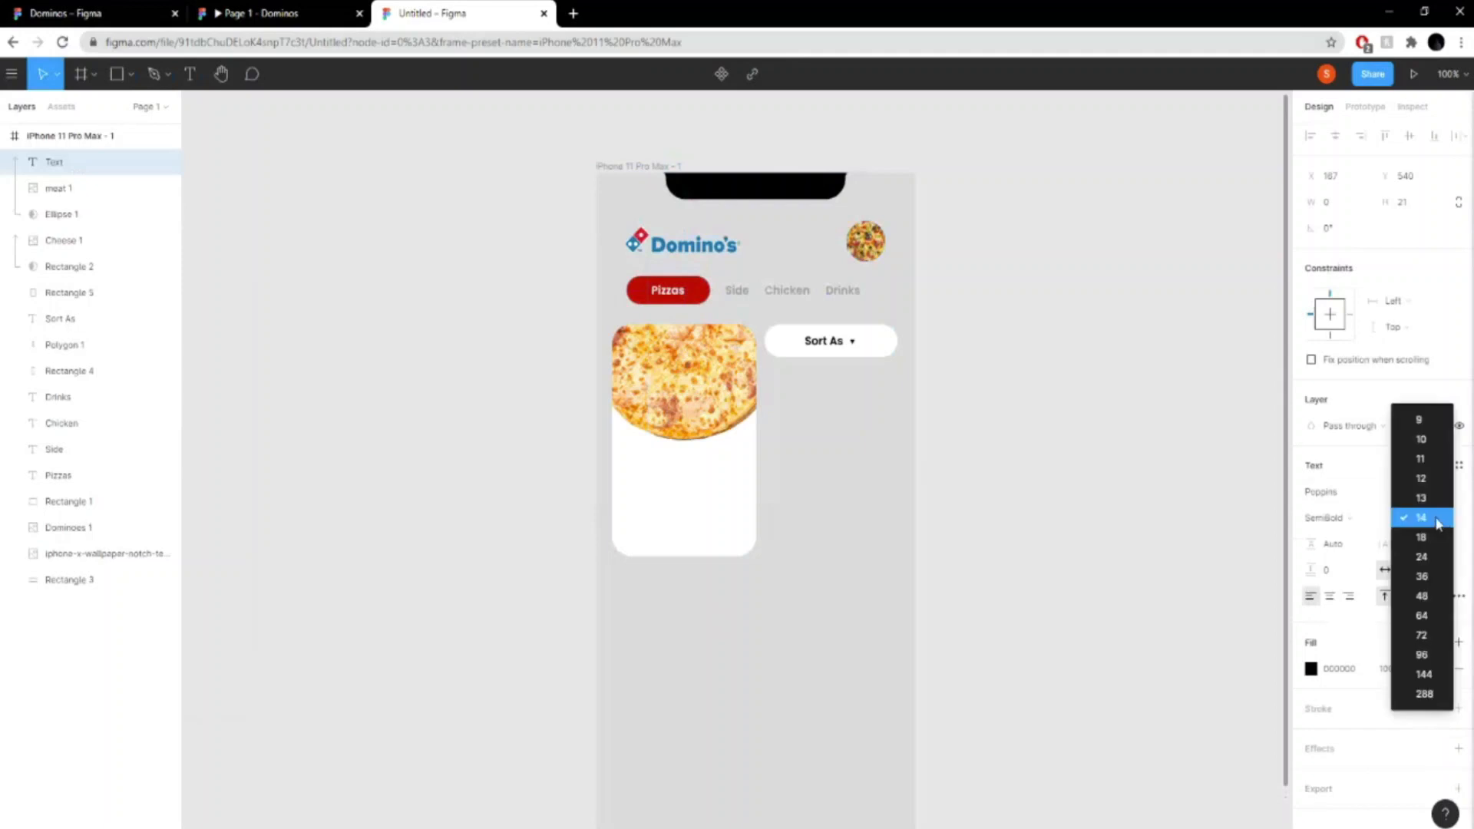
left_click(1420, 536)
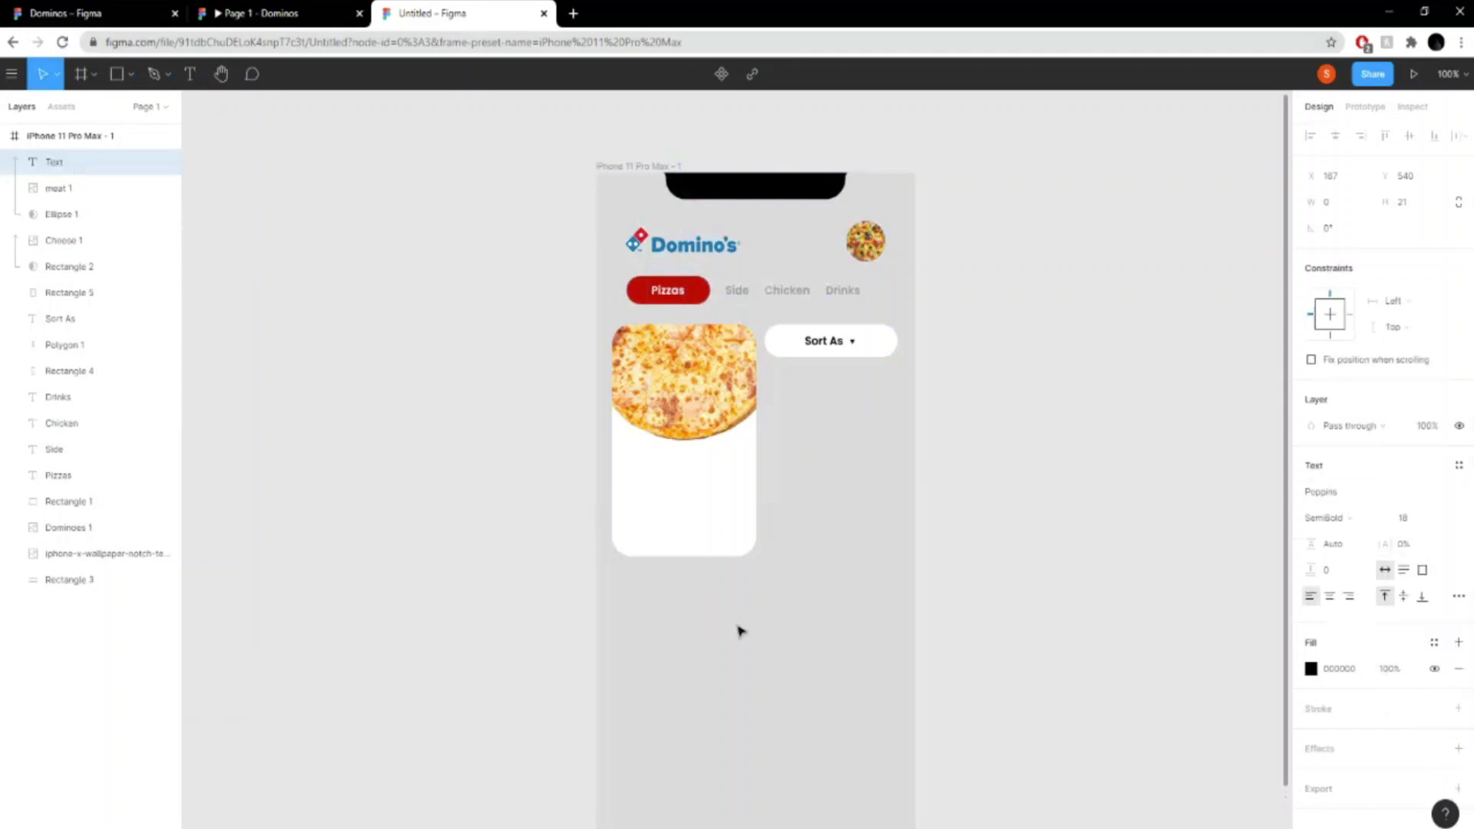
type("Cheese")
key("BackSpace")
key("BackSpace")
key("BackSpace")
key("BackSpace")
type("eese")
key("Return")
- Reorder the "Cheese Mania" layer directly below Rectangle 2 and place the text on the card under the pizza
left_click_drag(75, 160, 76, 281)
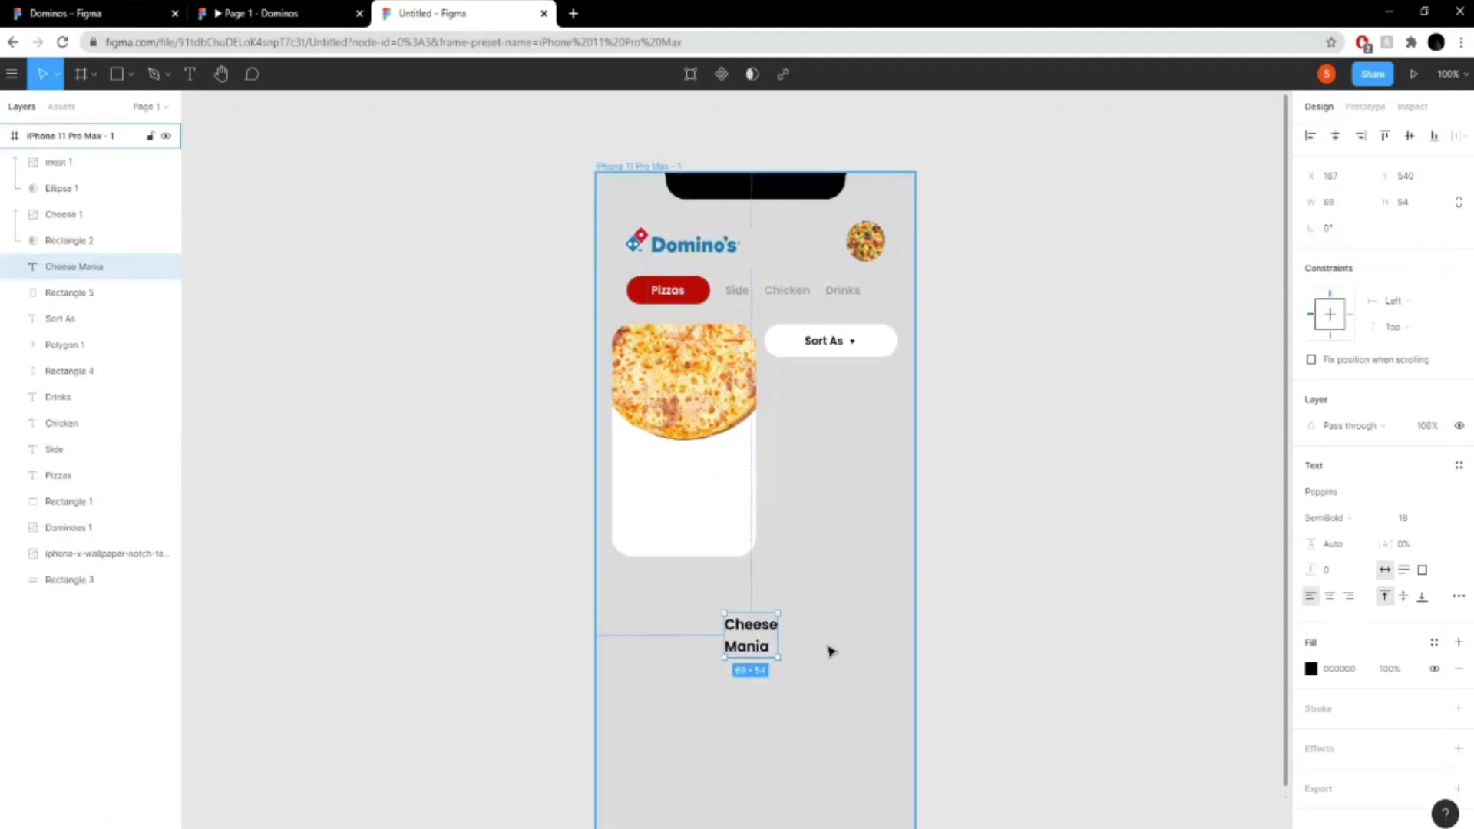
left_click_drag(750, 647, 660, 482)
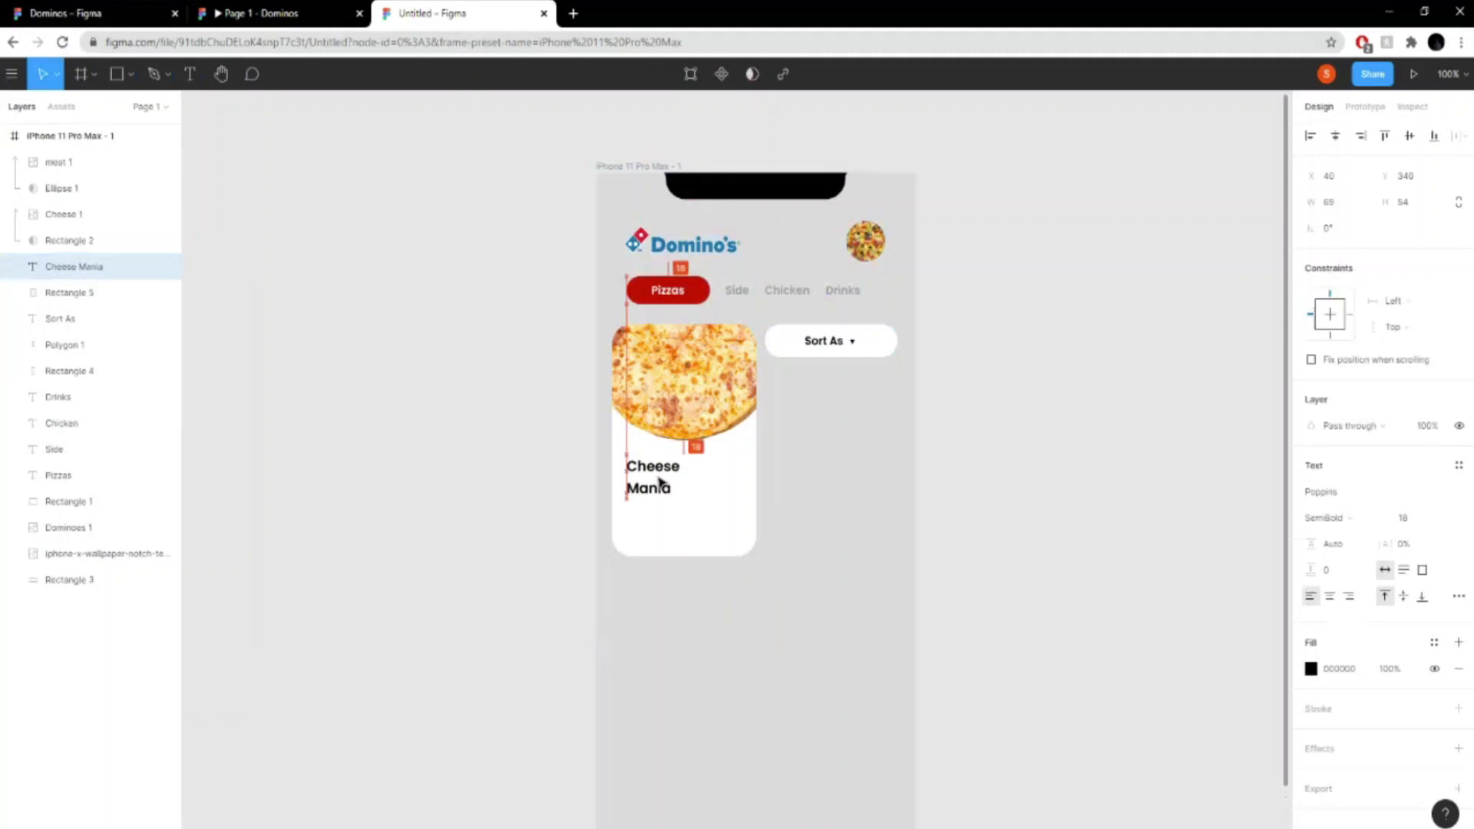
left_click(1174, 530)
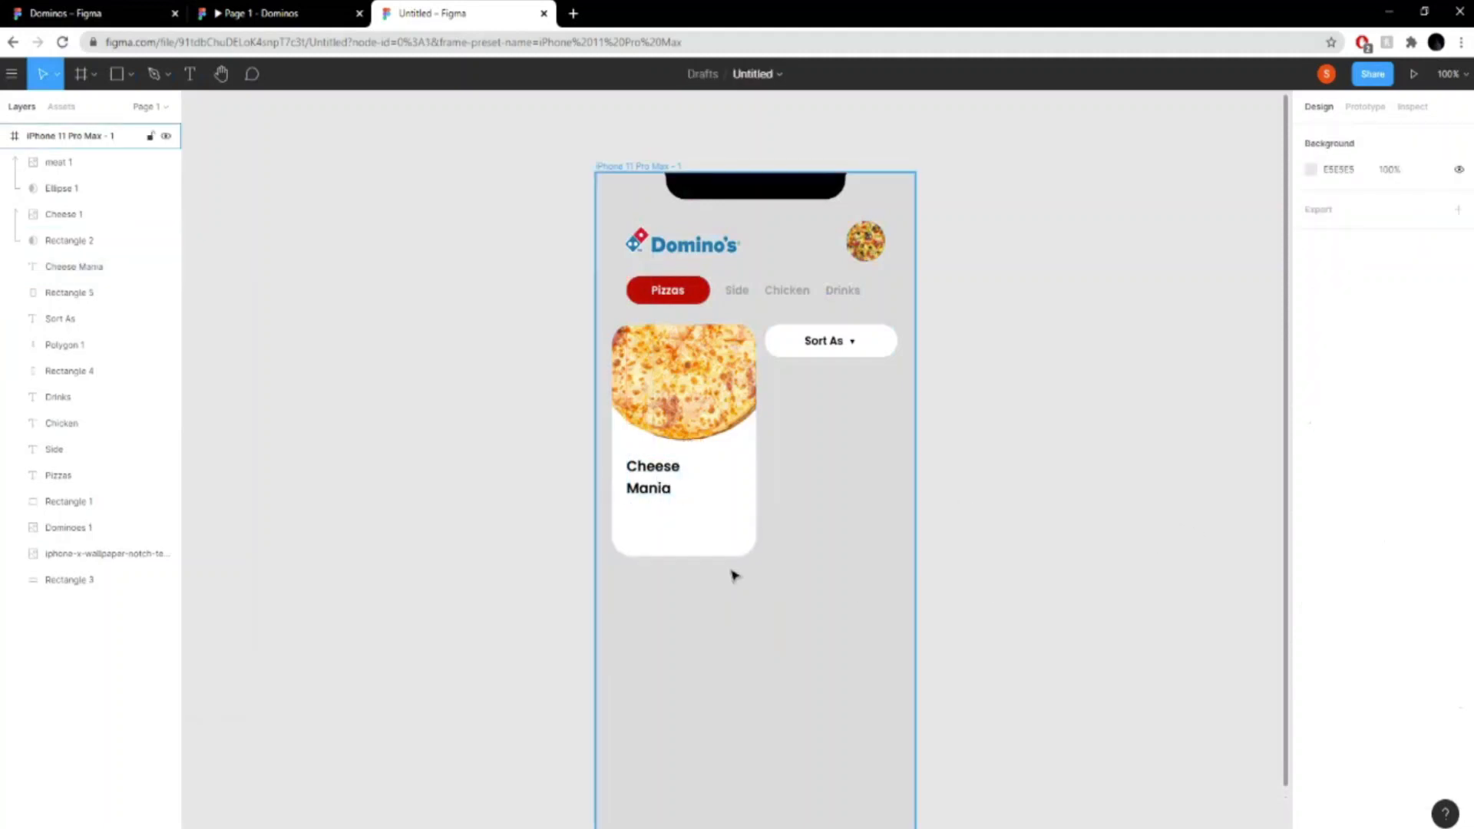
- Check the price text in the Domino's prototype, and add the text "$ 12" below the card in the Untitled design
left_click(253, 13)
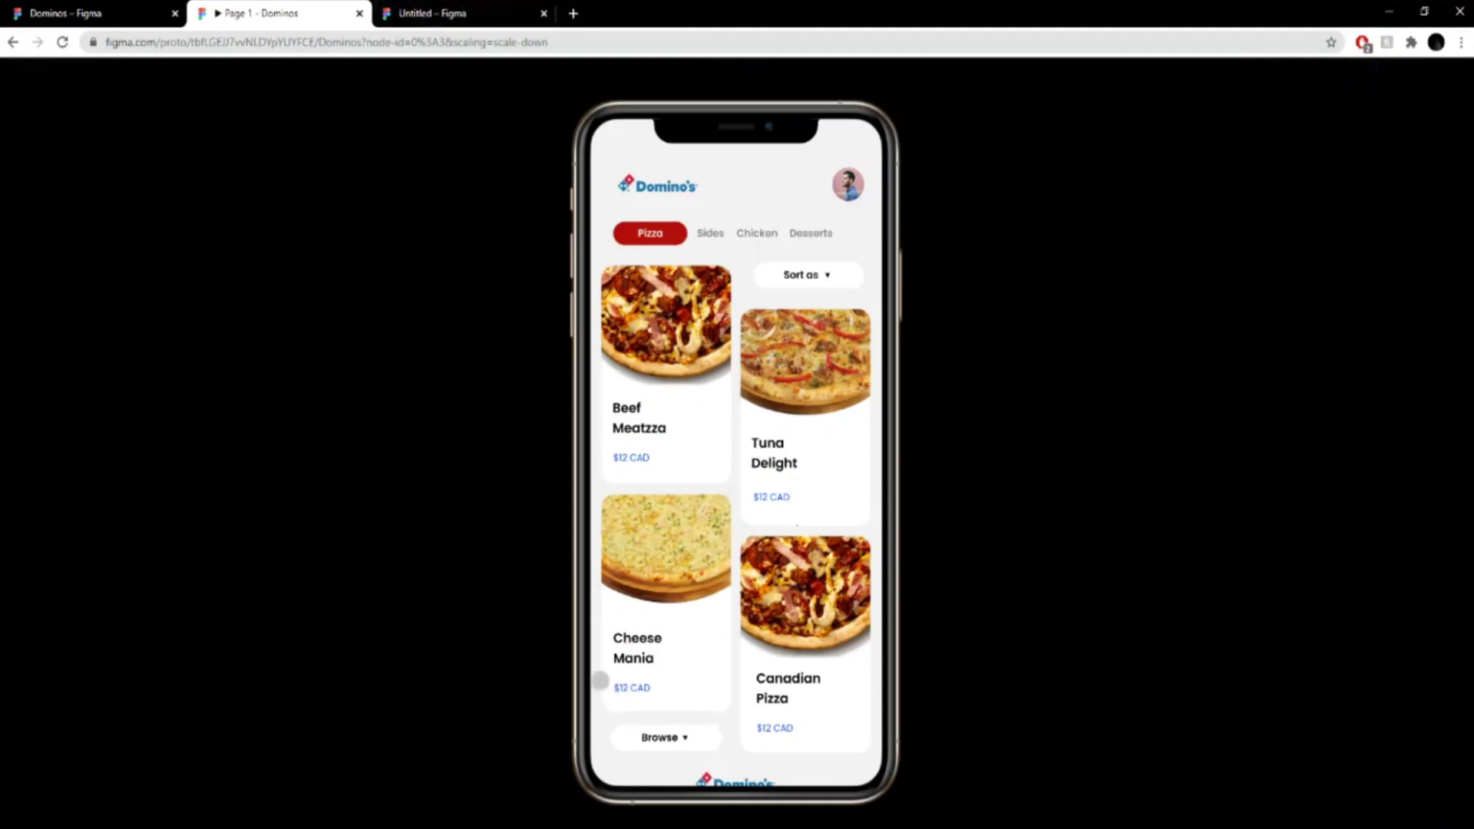
left_click(450, 11)
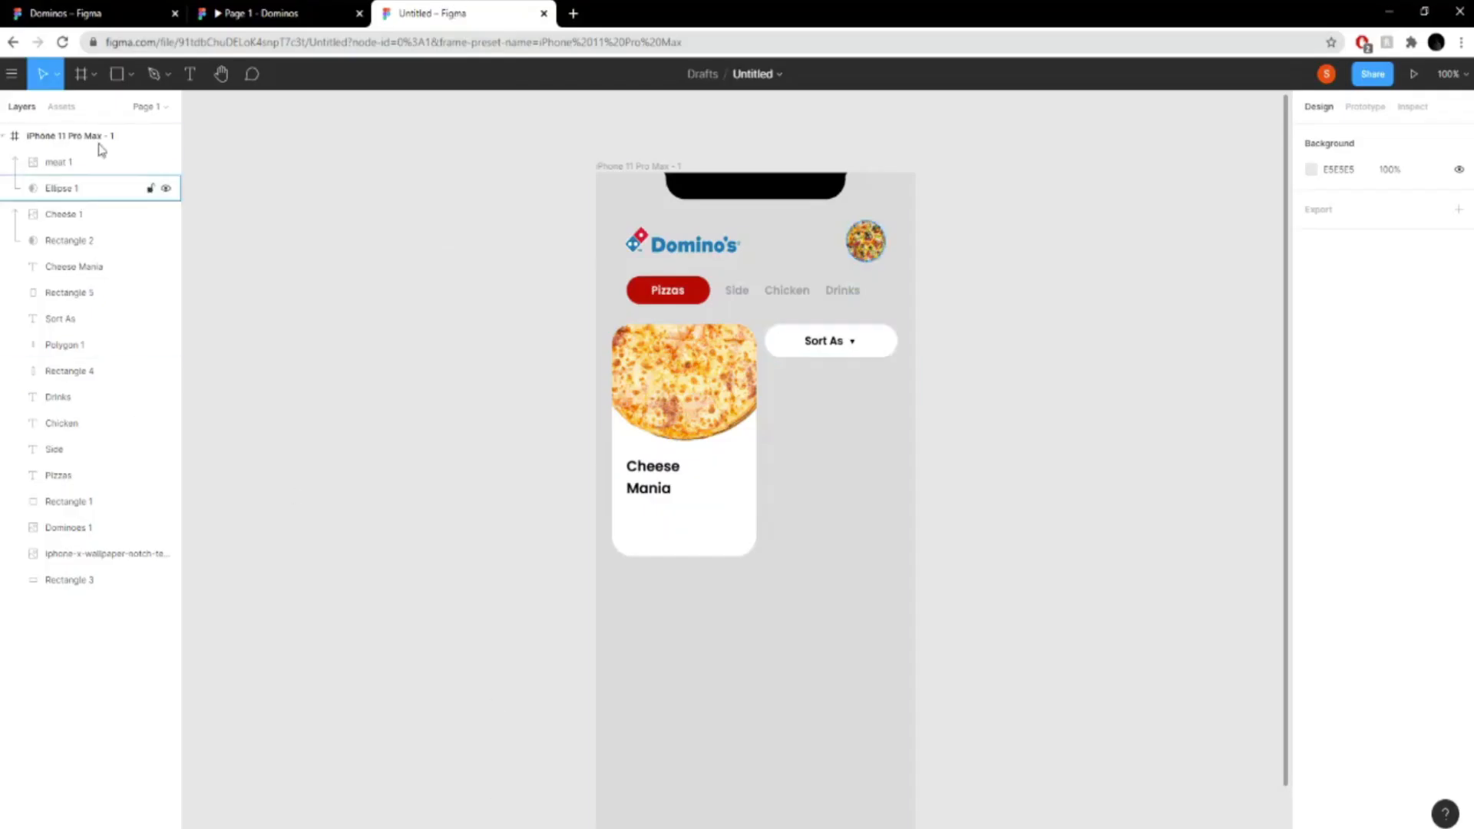
left_click(190, 73)
left_click(669, 673)
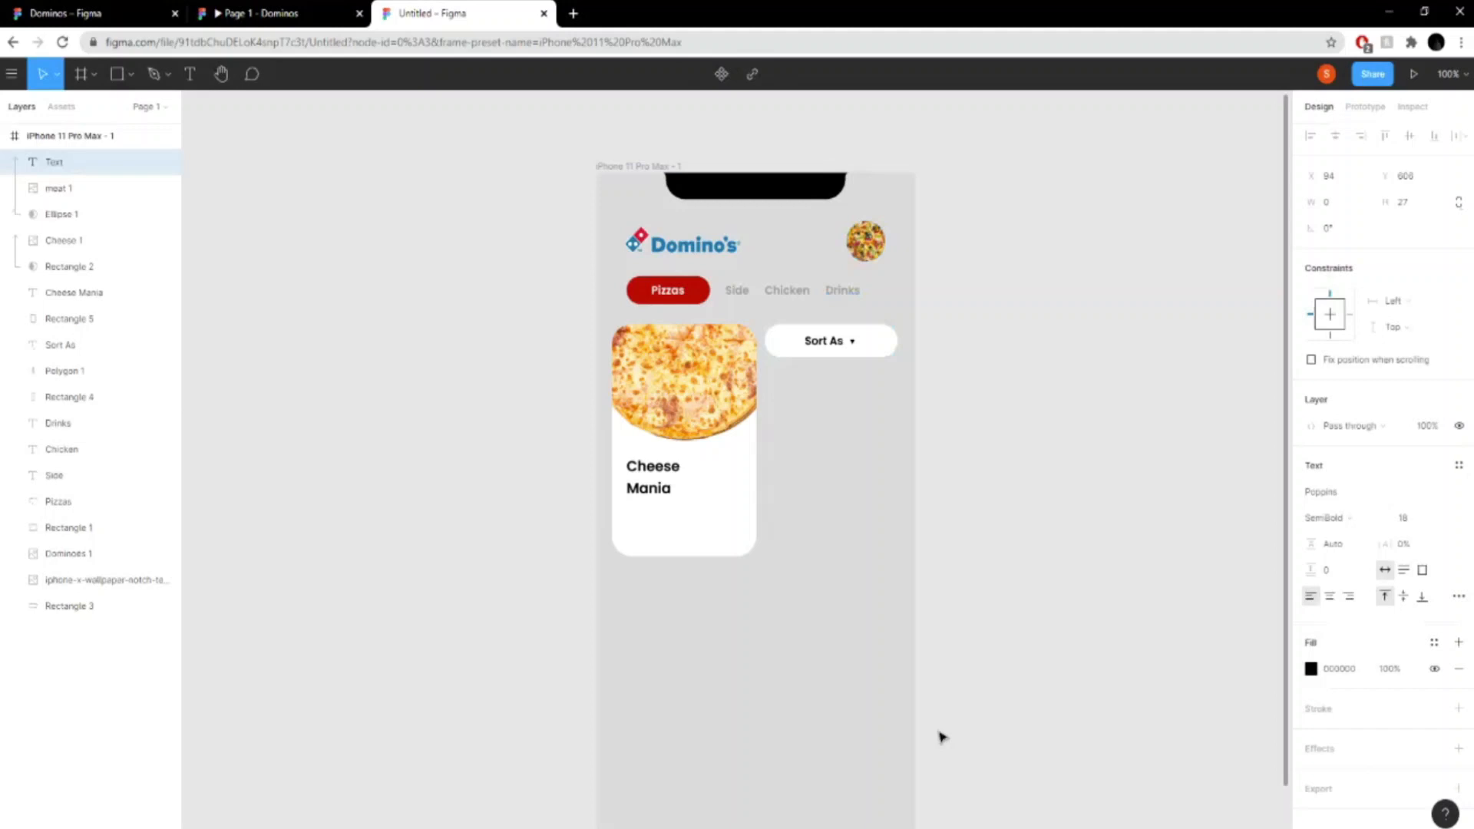
type("$12")
- Set the "$ 12" text to size 13 and Regular weight, and reorder its layer between Rectangle 2 and "Cheese Mania"
key("ctrl+a")
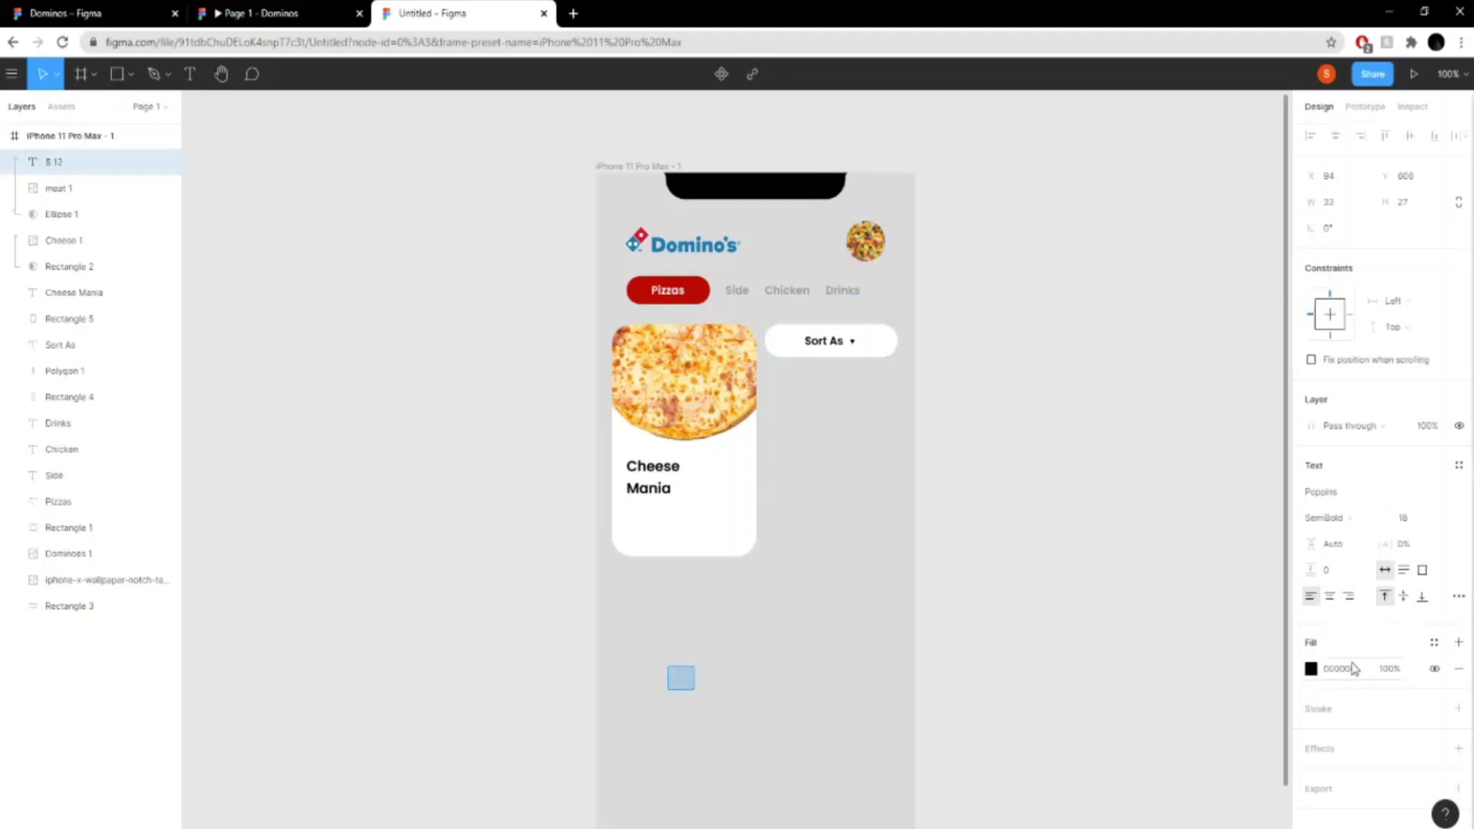
left_click(1441, 517)
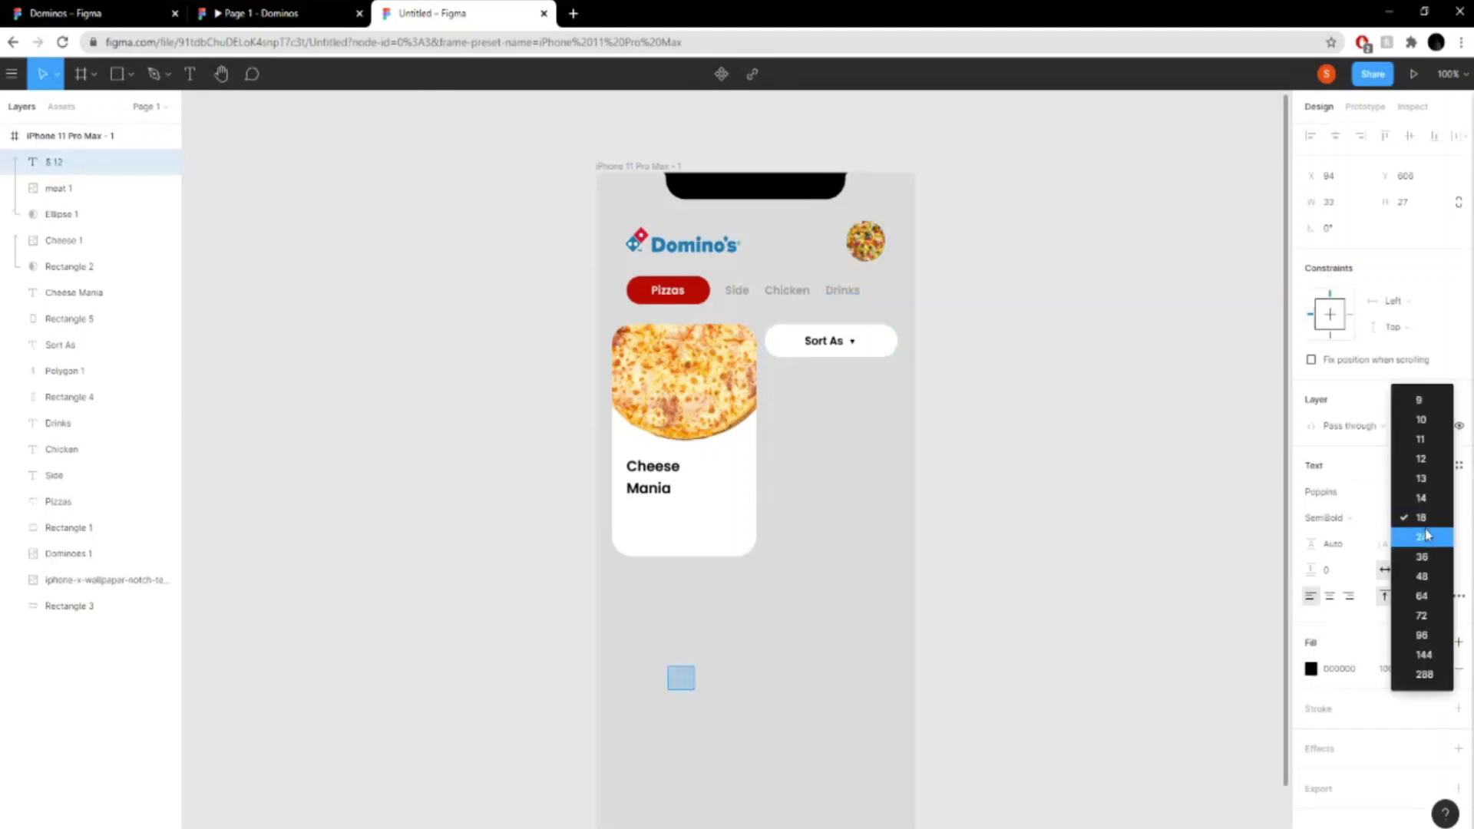
left_click(1421, 477)
left_click(1374, 519)
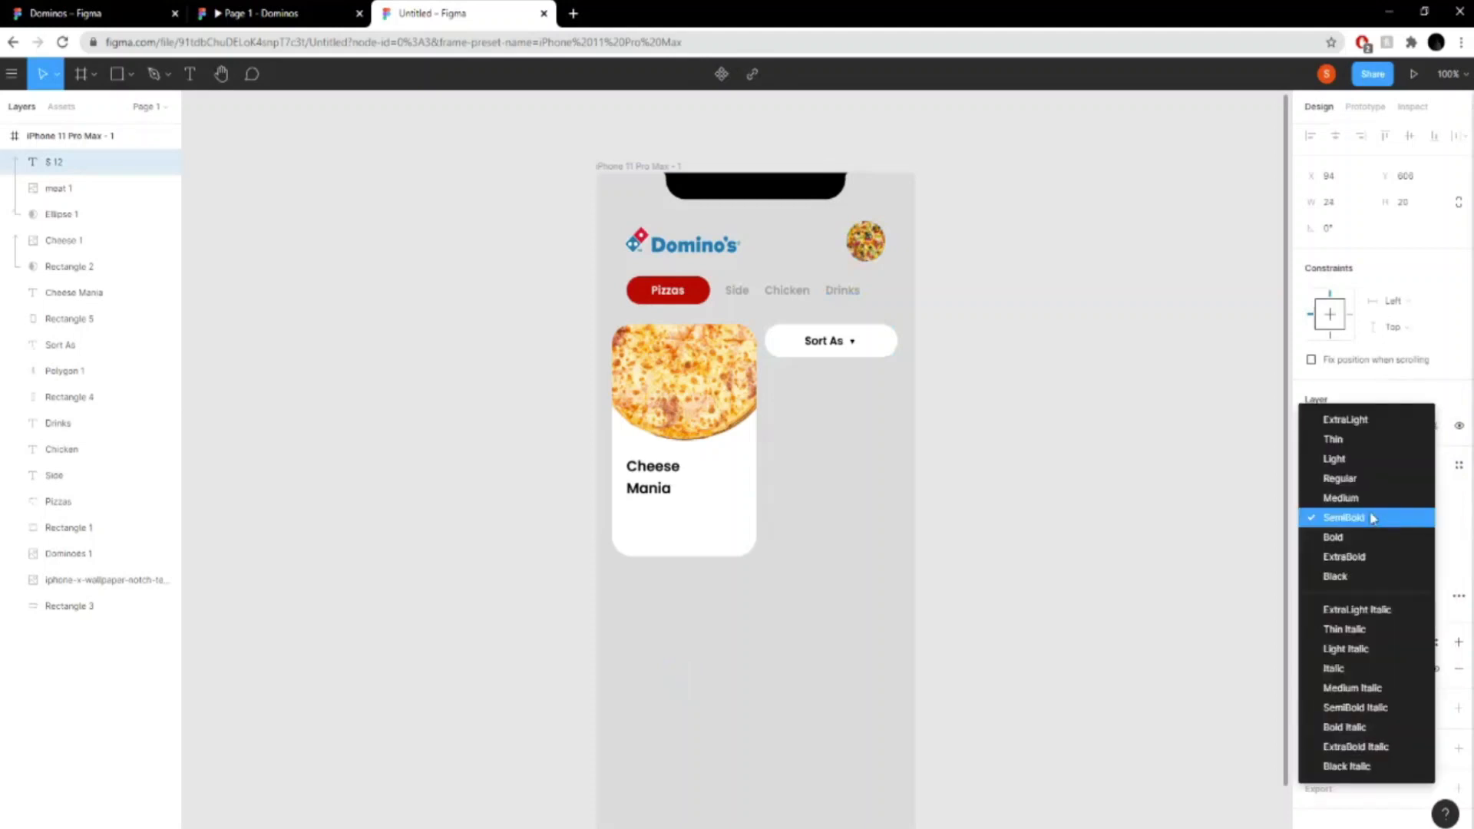
left_click(1357, 478)
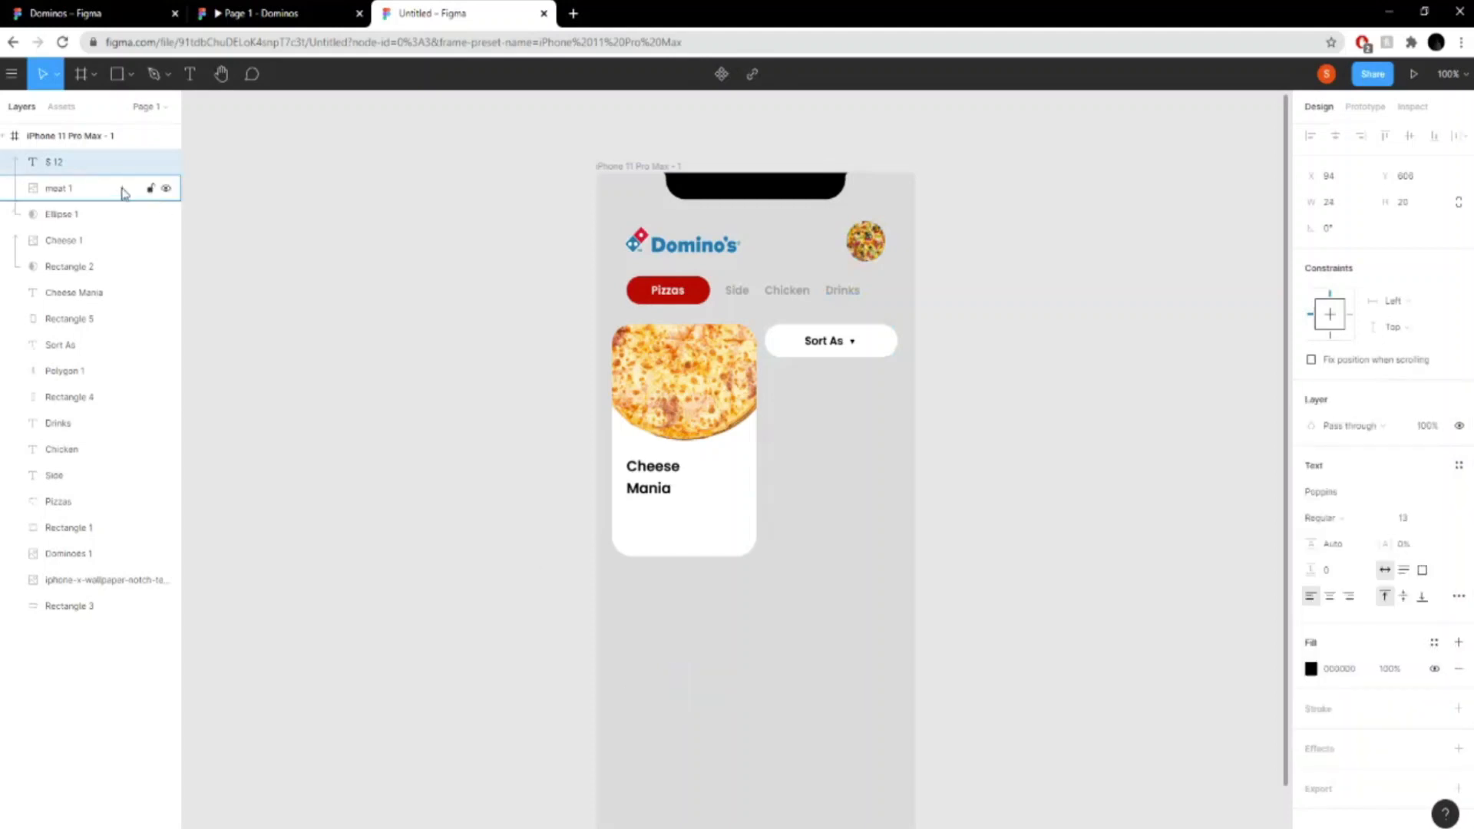
left_click_drag(115, 163, 98, 285)
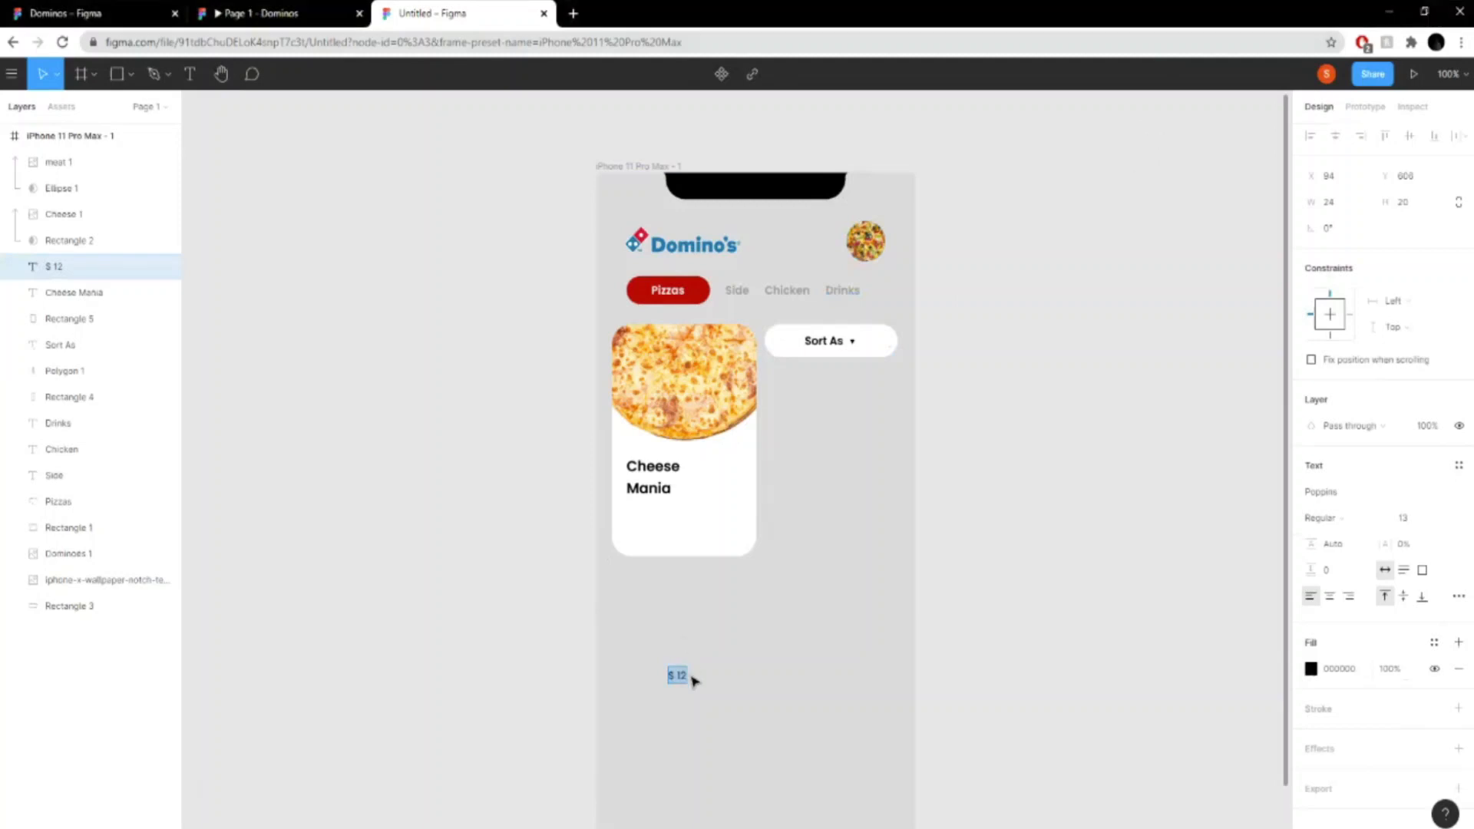
- Recolor the "$ 12" text dark blue and place it on the card below the "Cheese Mania" title
left_click(1310, 669)
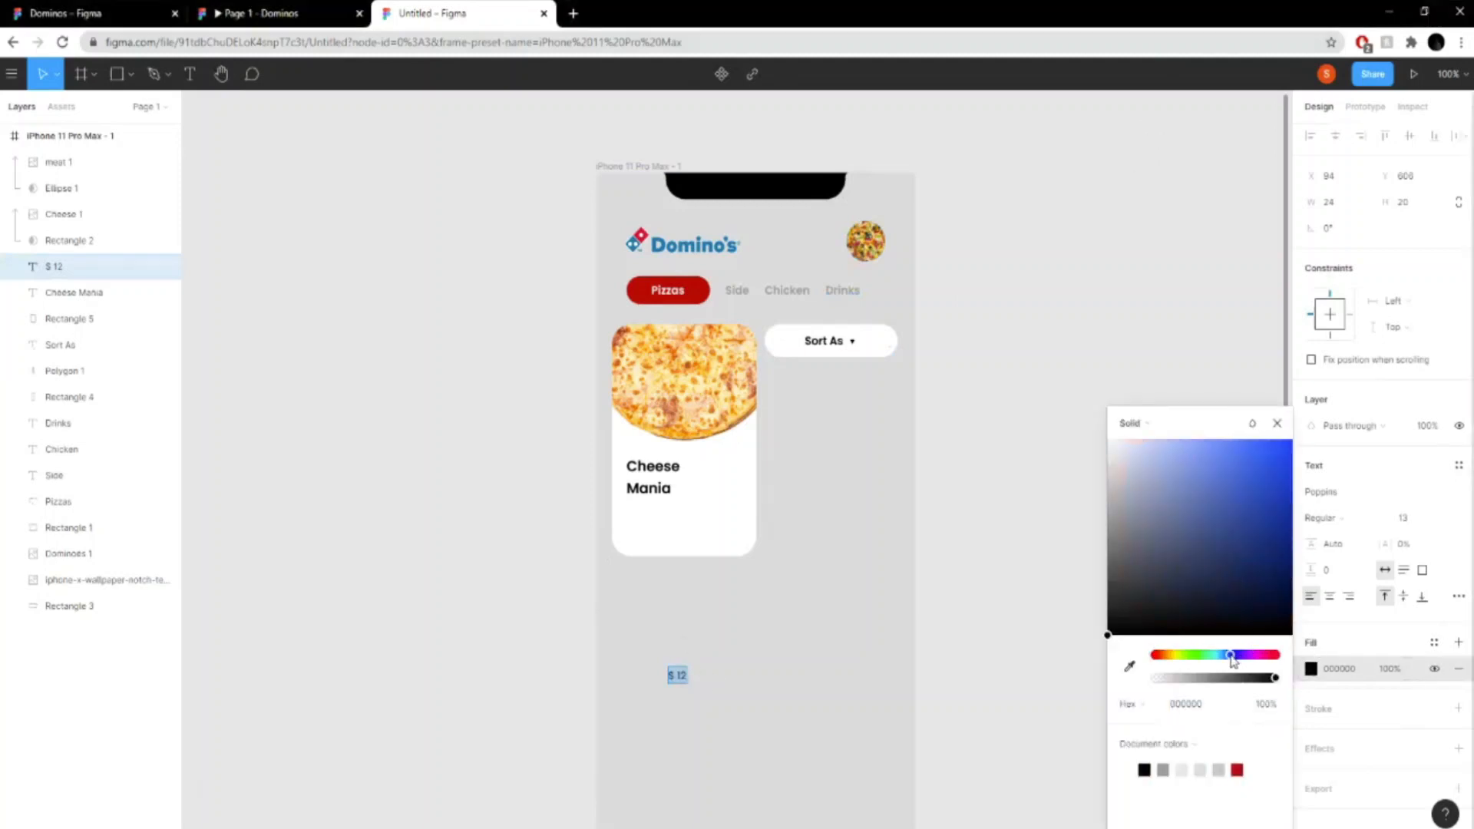
left_click(1297, 480)
left_click(1310, 668)
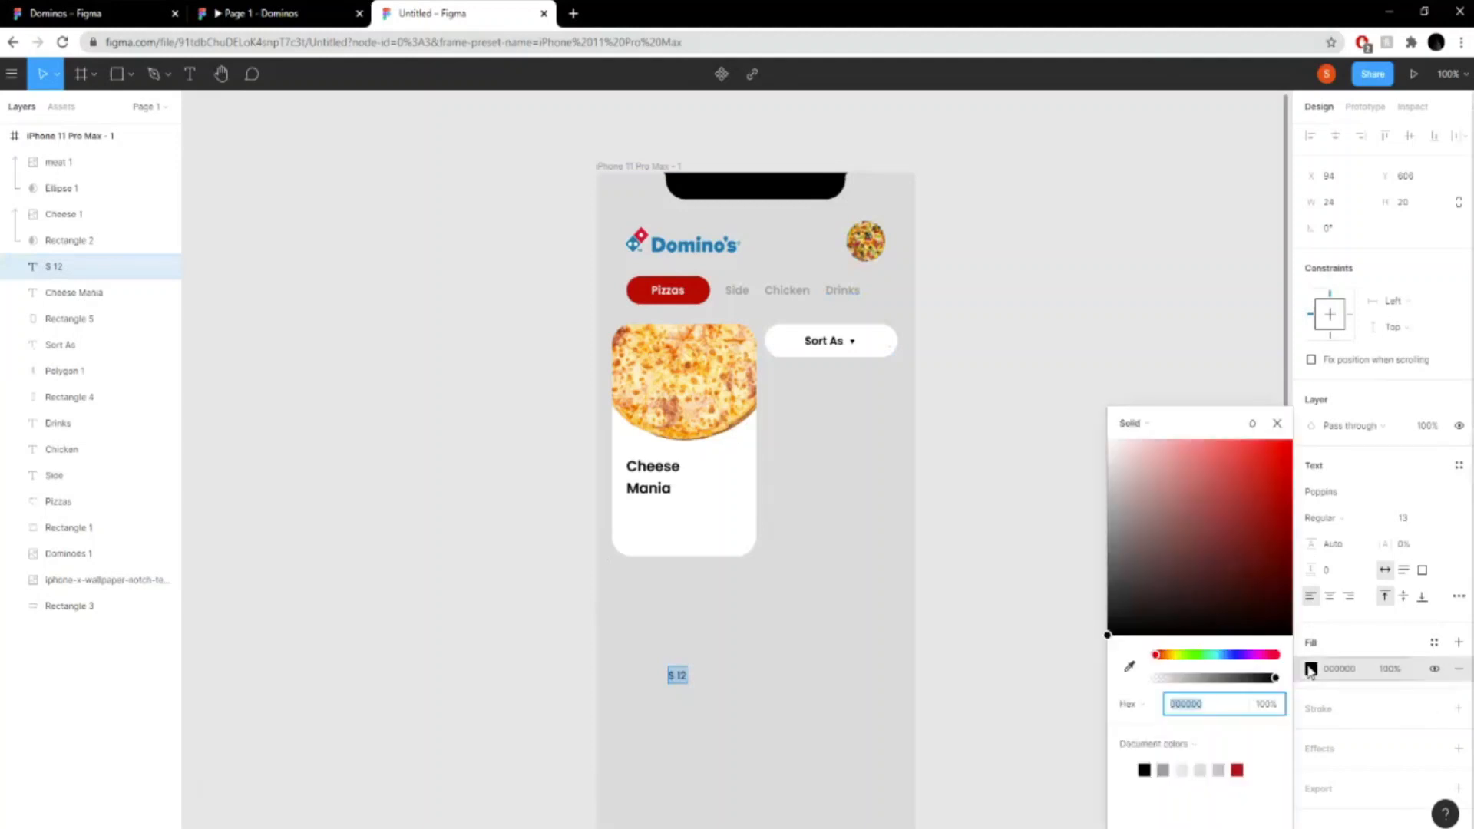
left_click(1236, 655)
left_click(1282, 472)
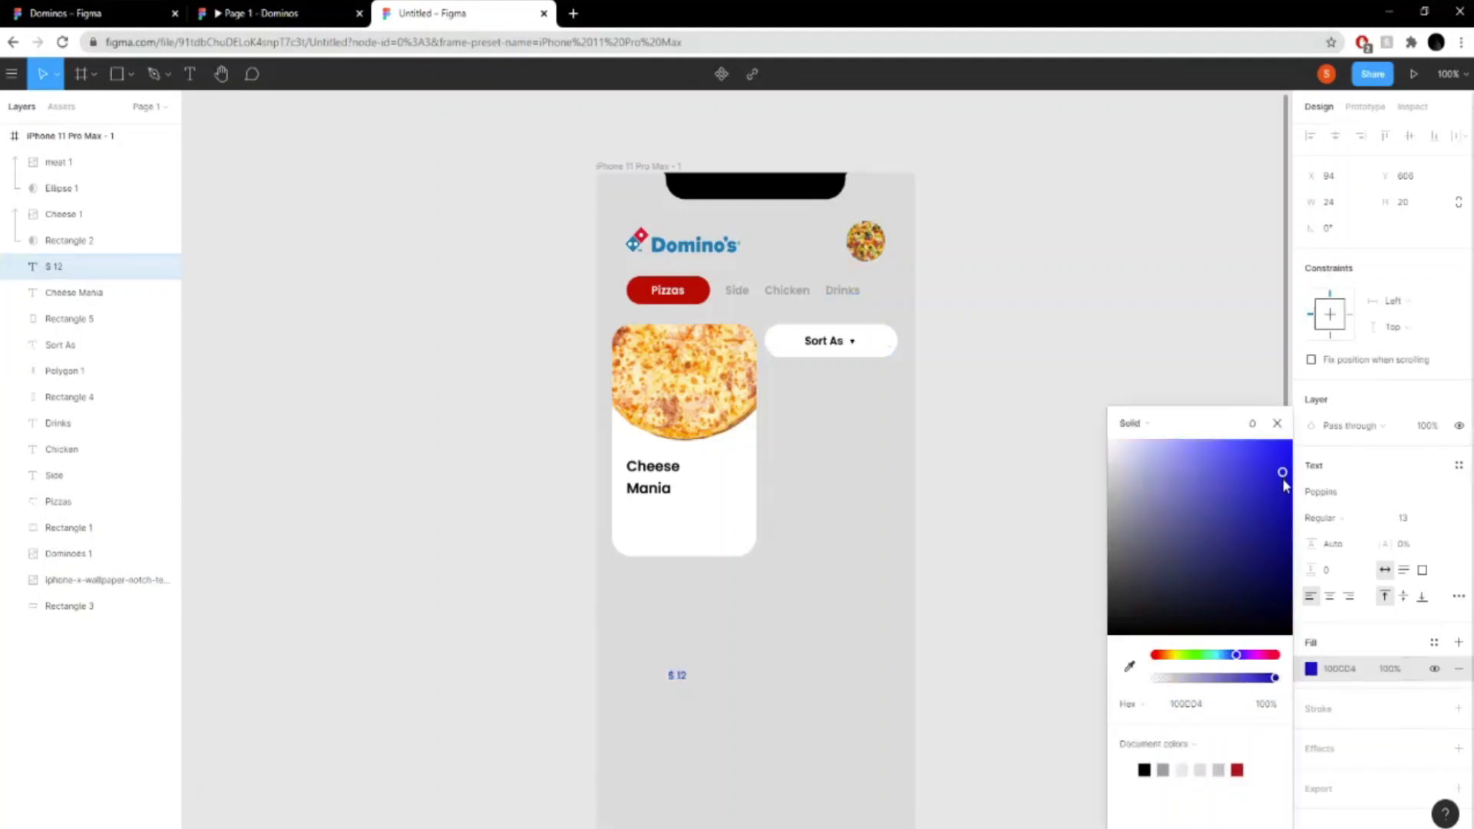
left_click_drag(677, 677, 634, 520)
left_click(964, 530)
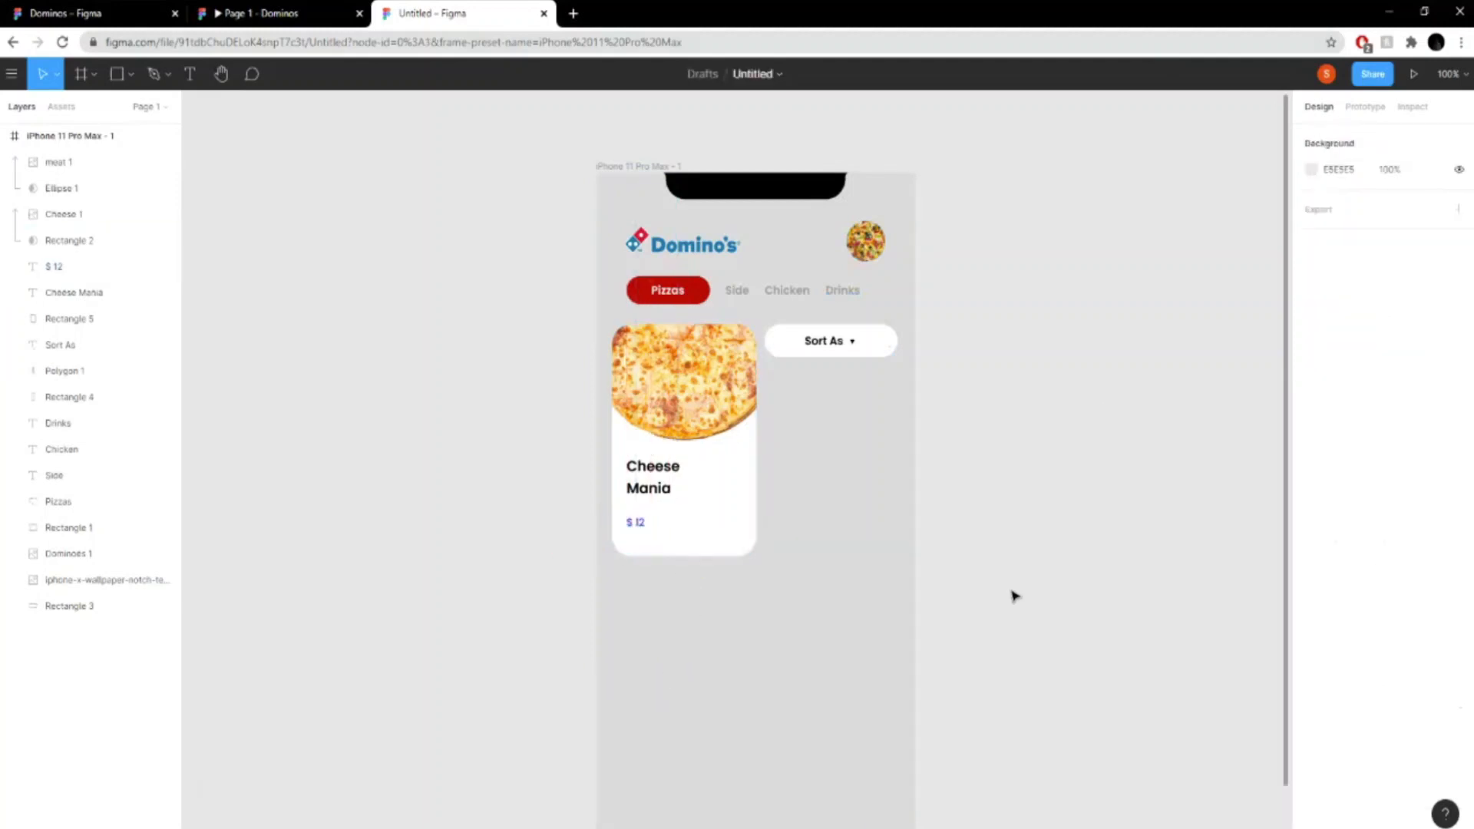
- Duplicate the whole iPhone 11 Pro Max - 1 frame to create a second screen beside it
left_click(733, 516)
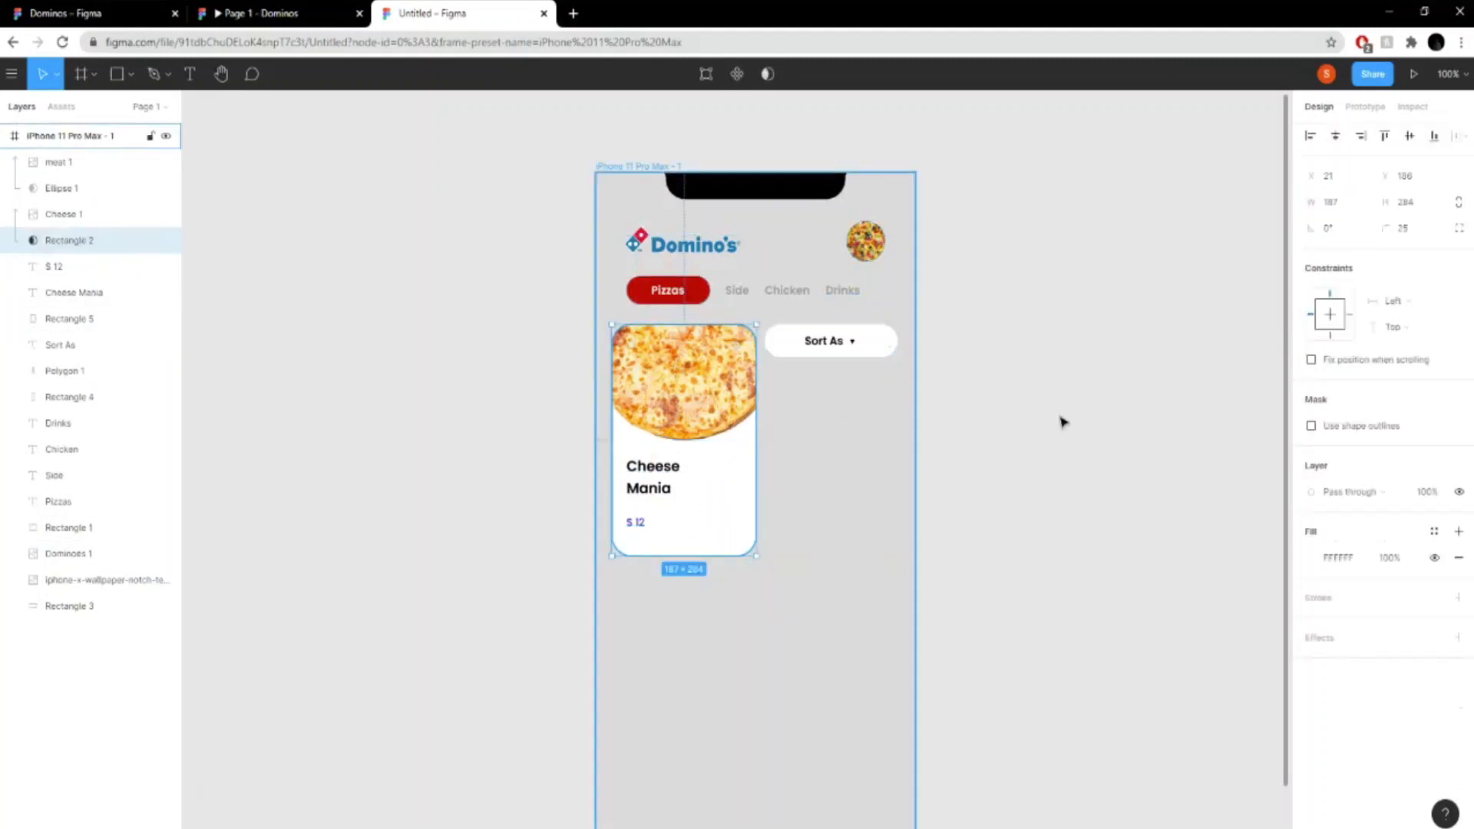
left_click_drag(1080, 462, 794, 394)
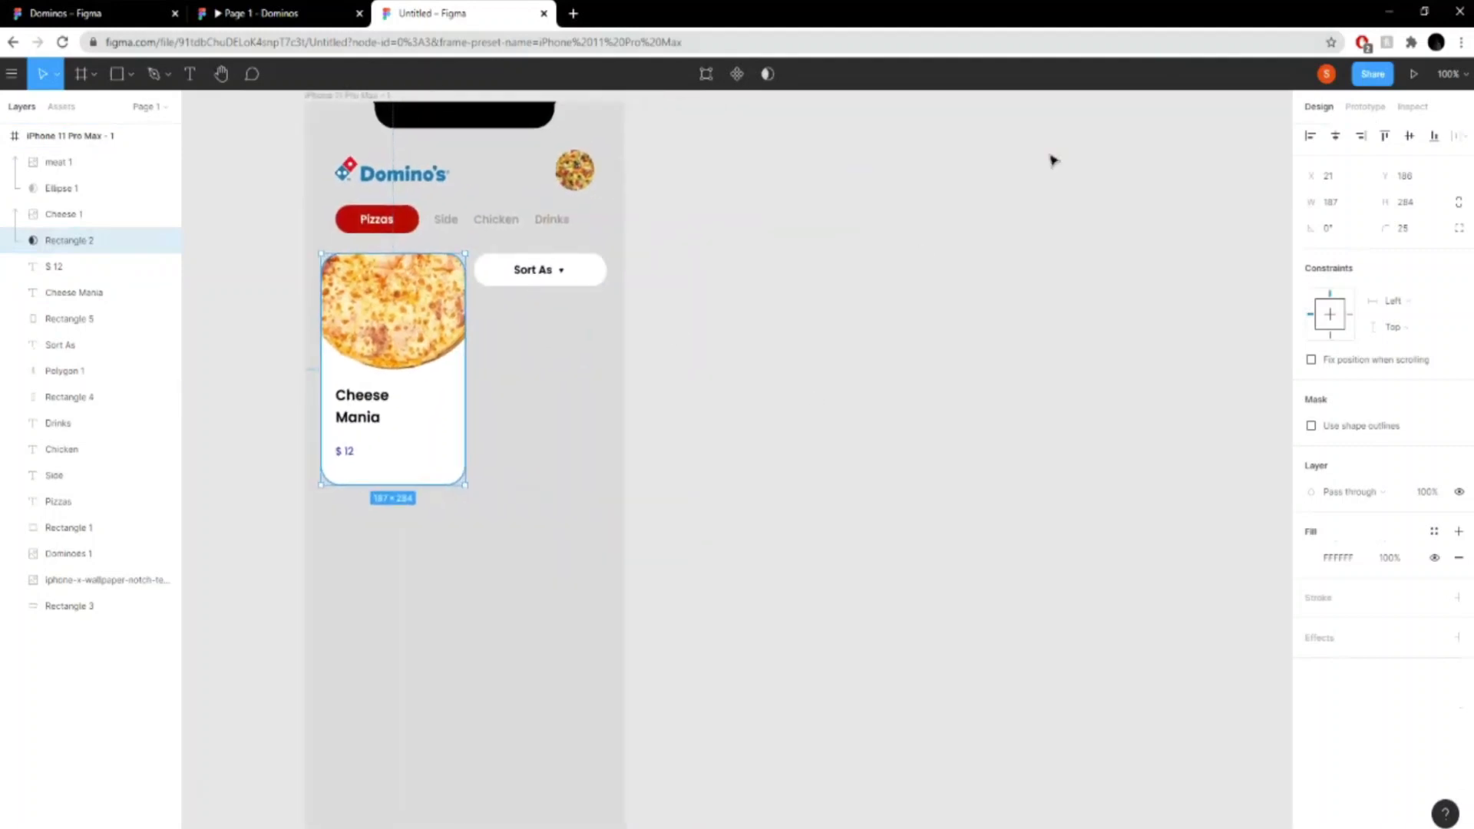
left_click(553, 486)
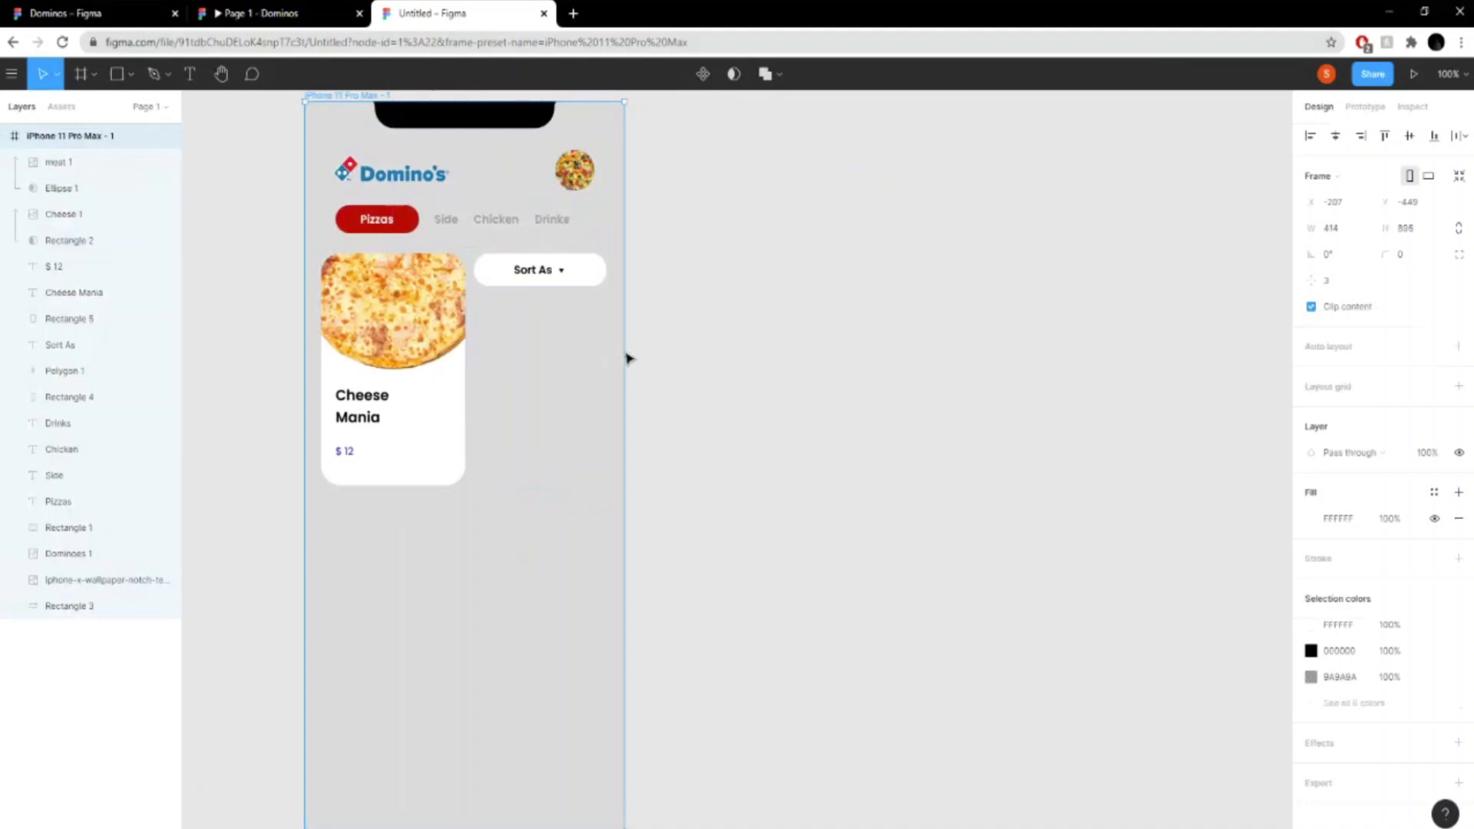
key("ctrl+v")
- Delete the pizza card from the second frame, including its mask, cheese pizza image, title, price and white background
left_click(806, 427)
key("Delete")
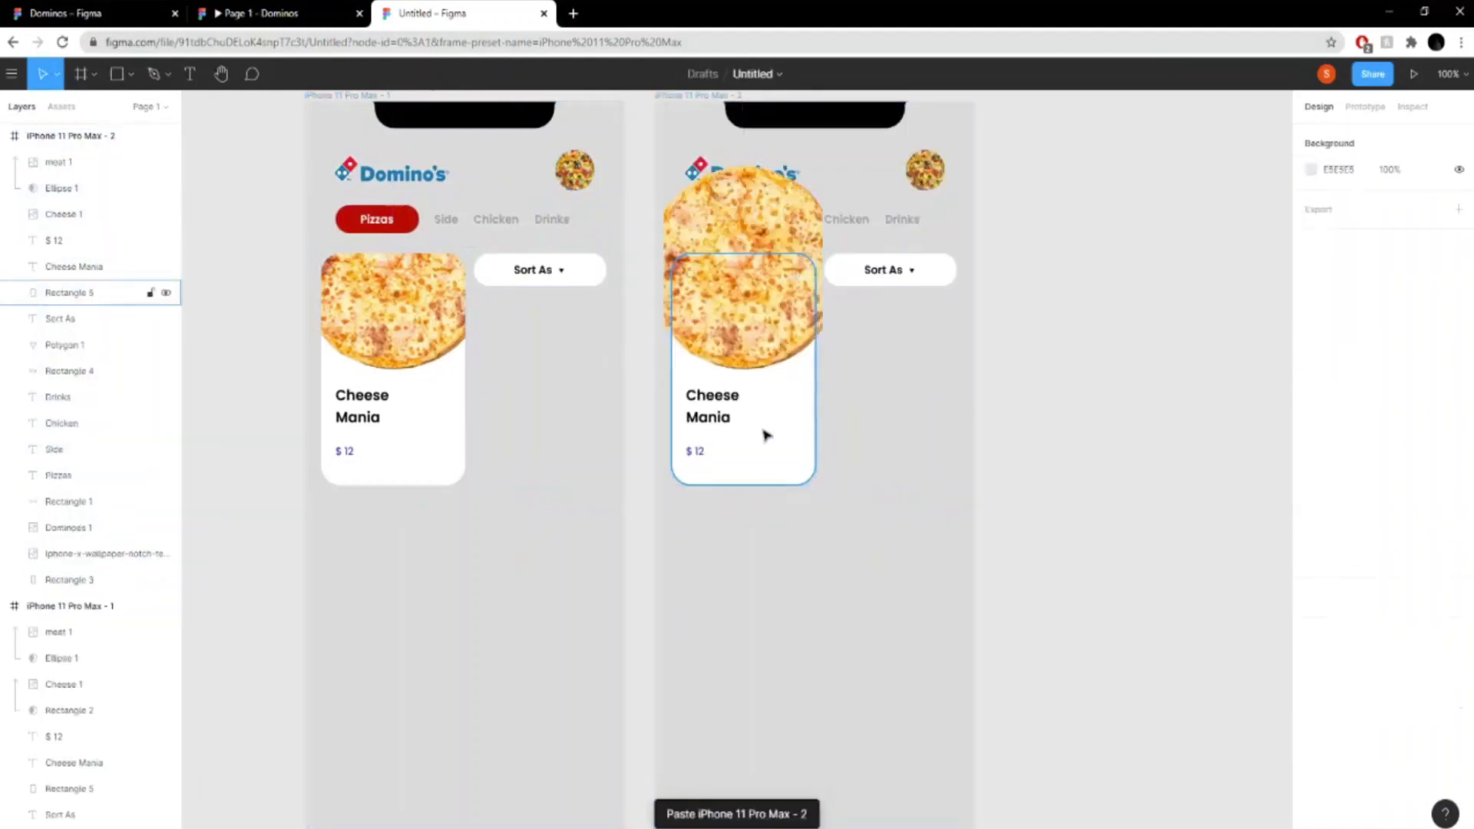
left_click(735, 366)
key("Delete")
left_click(713, 411)
key("Delete")
left_click(694, 453)
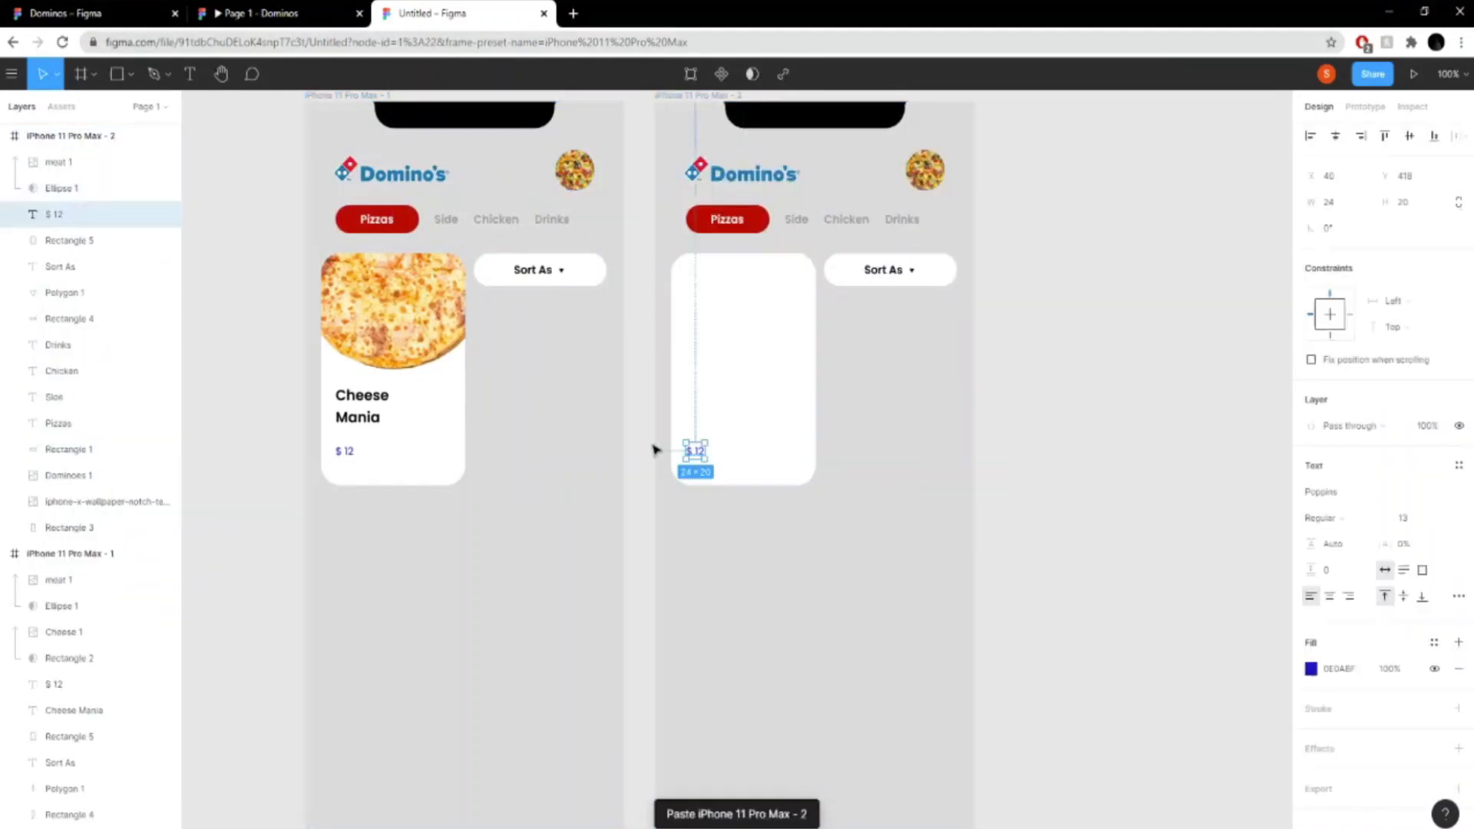
key("Delete")
left_click(783, 341)
key("Delete")
- Delete the "Sort As" button from the second frame, including its text, white shape and small triangle
left_click(881, 278)
key("Delete")
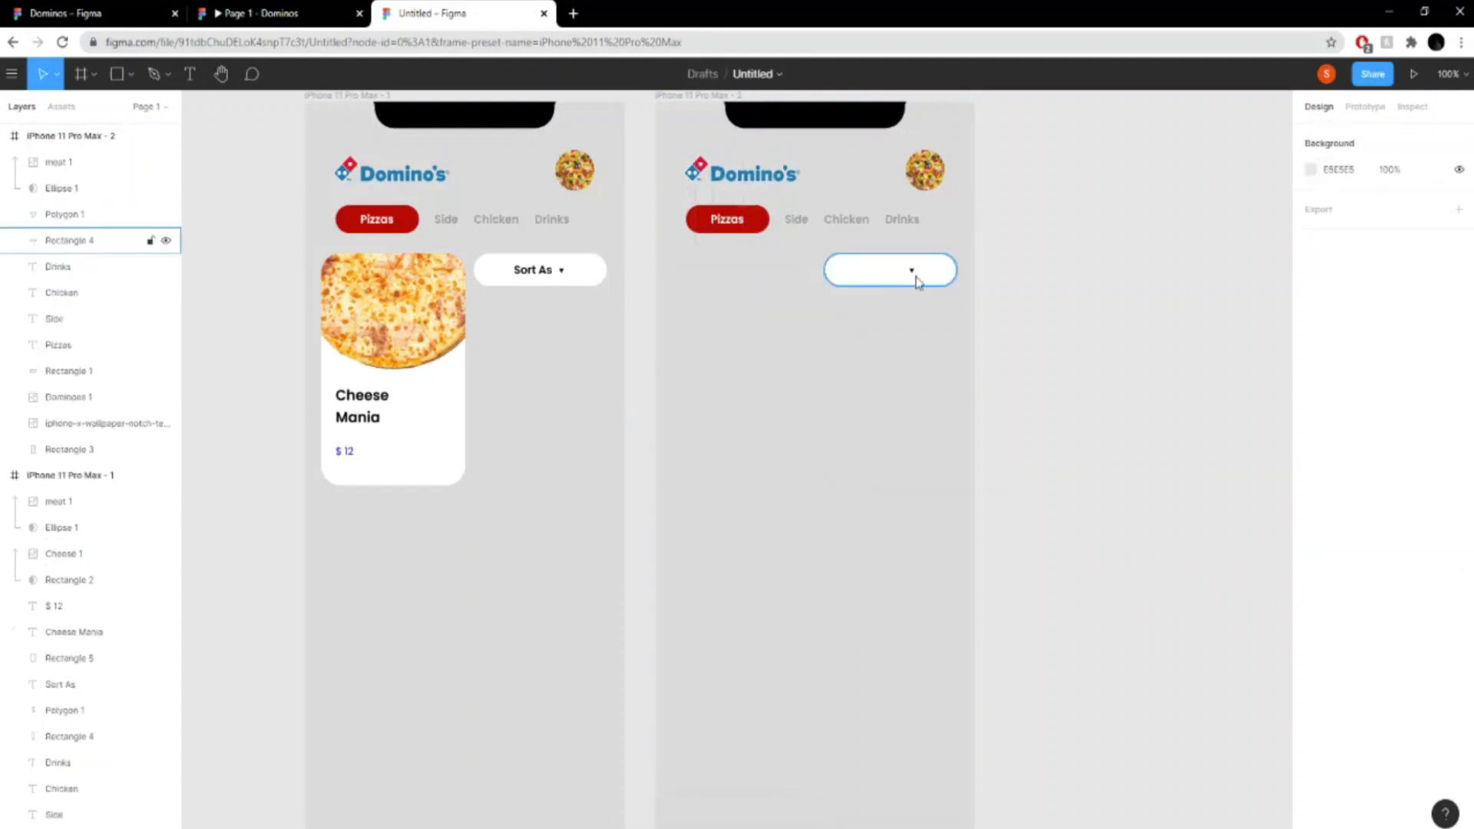
key("Delete")
left_click(911, 270)
key("Delete")
- Delete the category row from the second frame: the red Pizzas button and the Side, Chicken and Drinks labels
left_click(725, 220)
key("Delete")
left_click(739, 230)
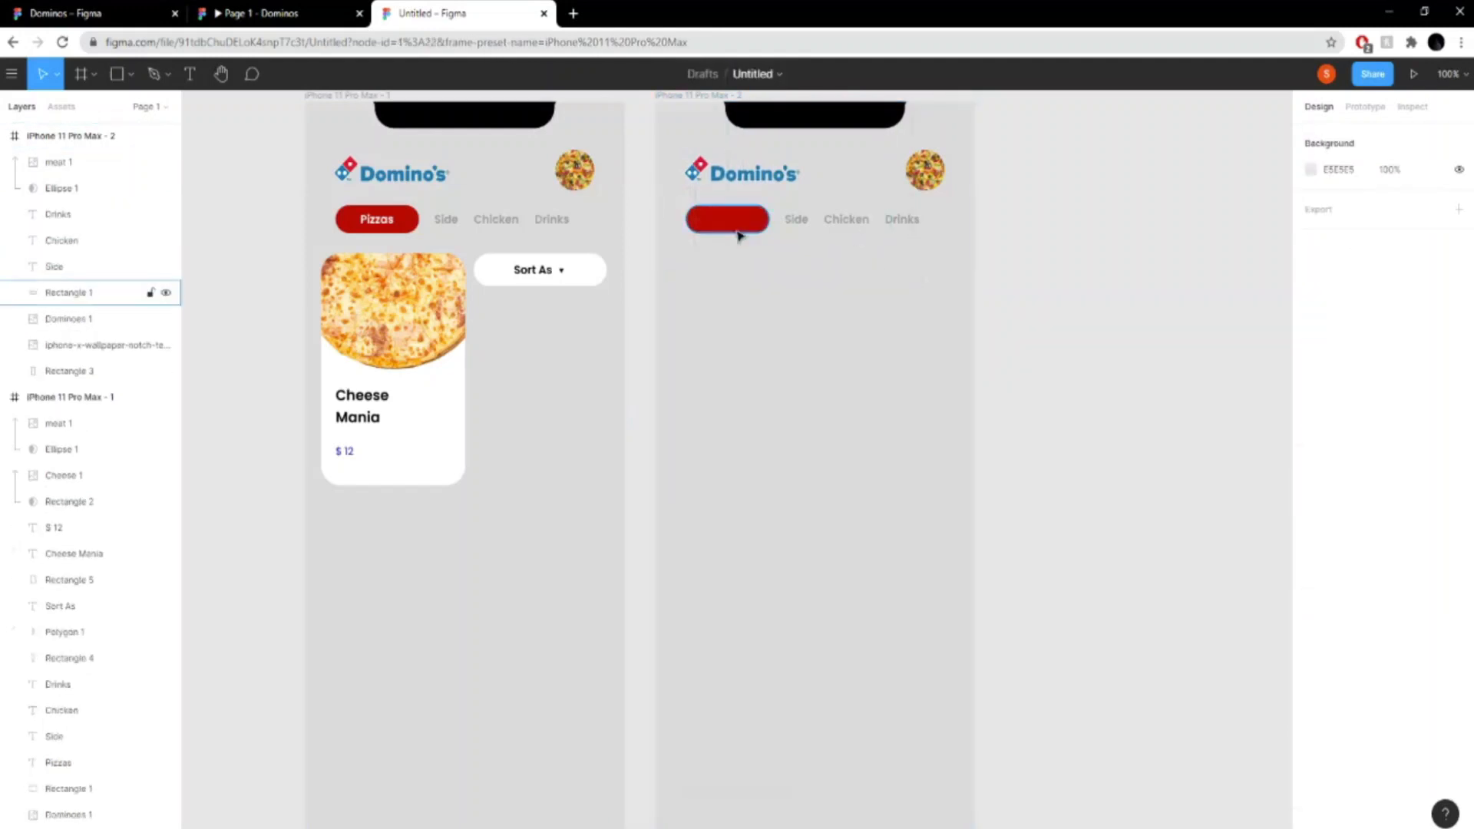
left_click(739, 230)
key("Delete")
left_click(796, 220)
key("Delete")
left_click(847, 220)
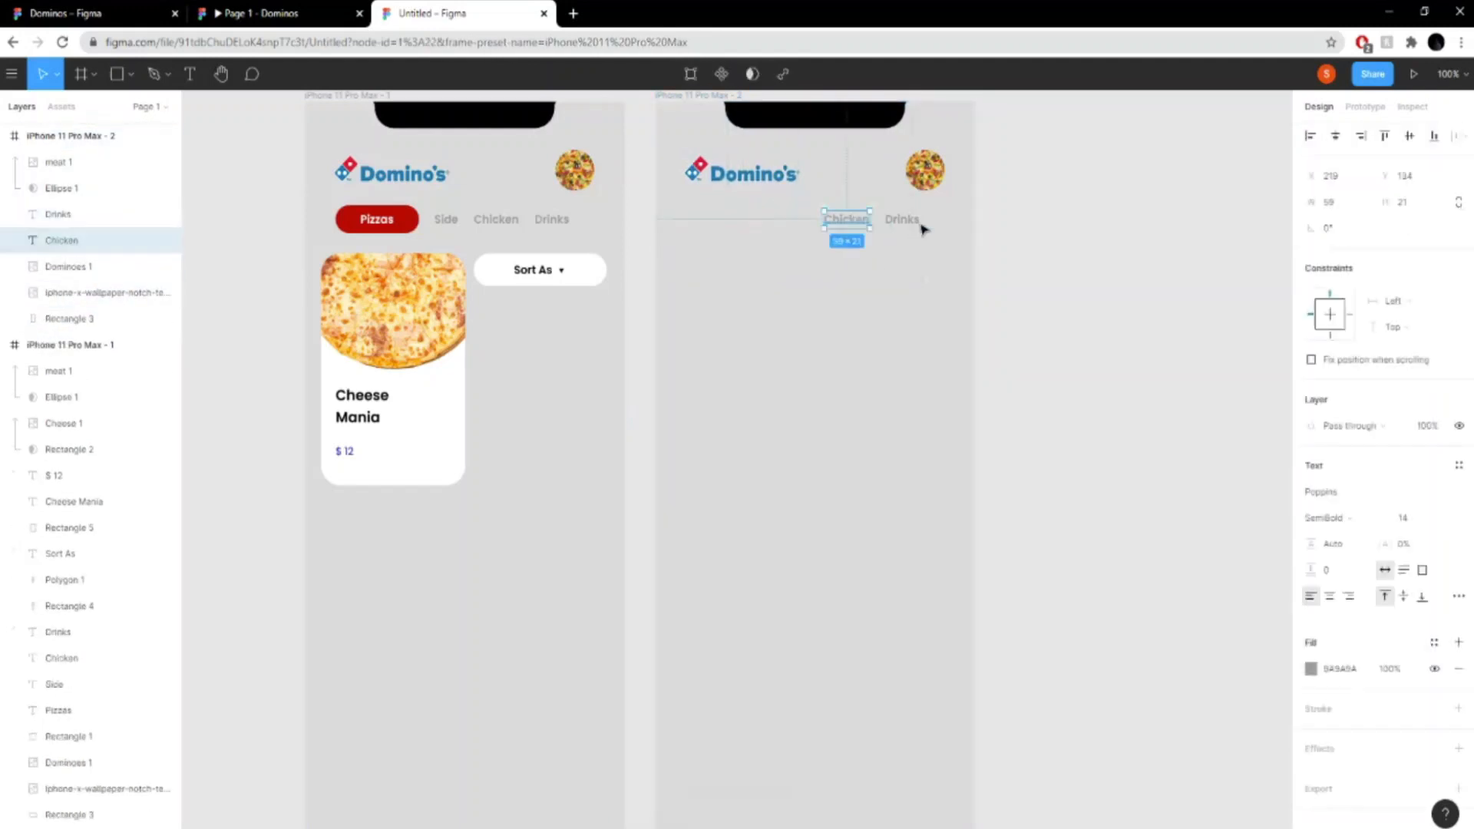
key("Delete")
left_click(906, 221)
key("Delete")
- Delete the round masked pizza picture and the Domino's logo from the second frame, keeping the notch and background
left_click(925, 170)
key("Delete")
left_click(924, 170)
key("Delete")
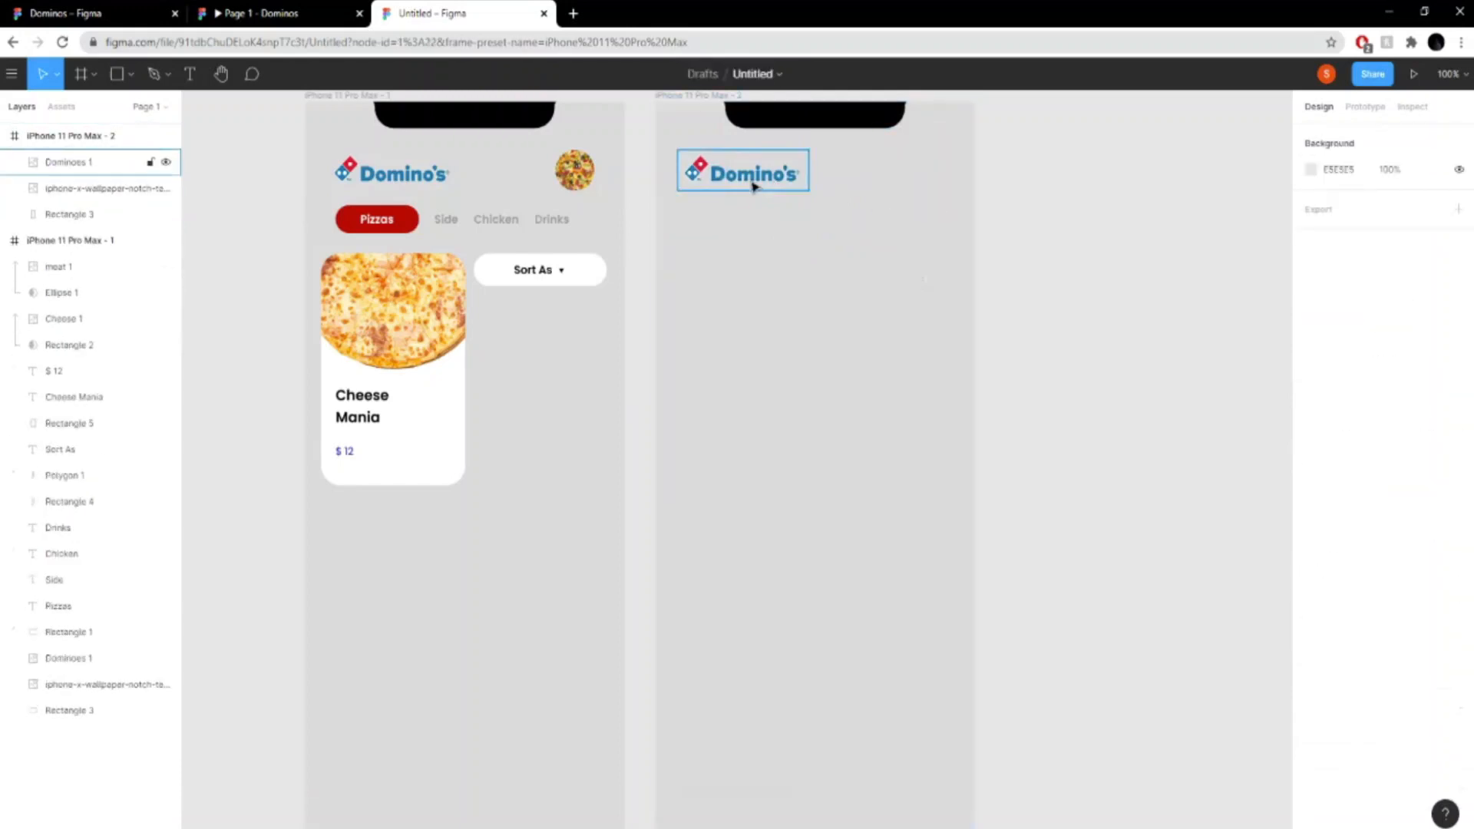
left_click(755, 187)
key("Delete")
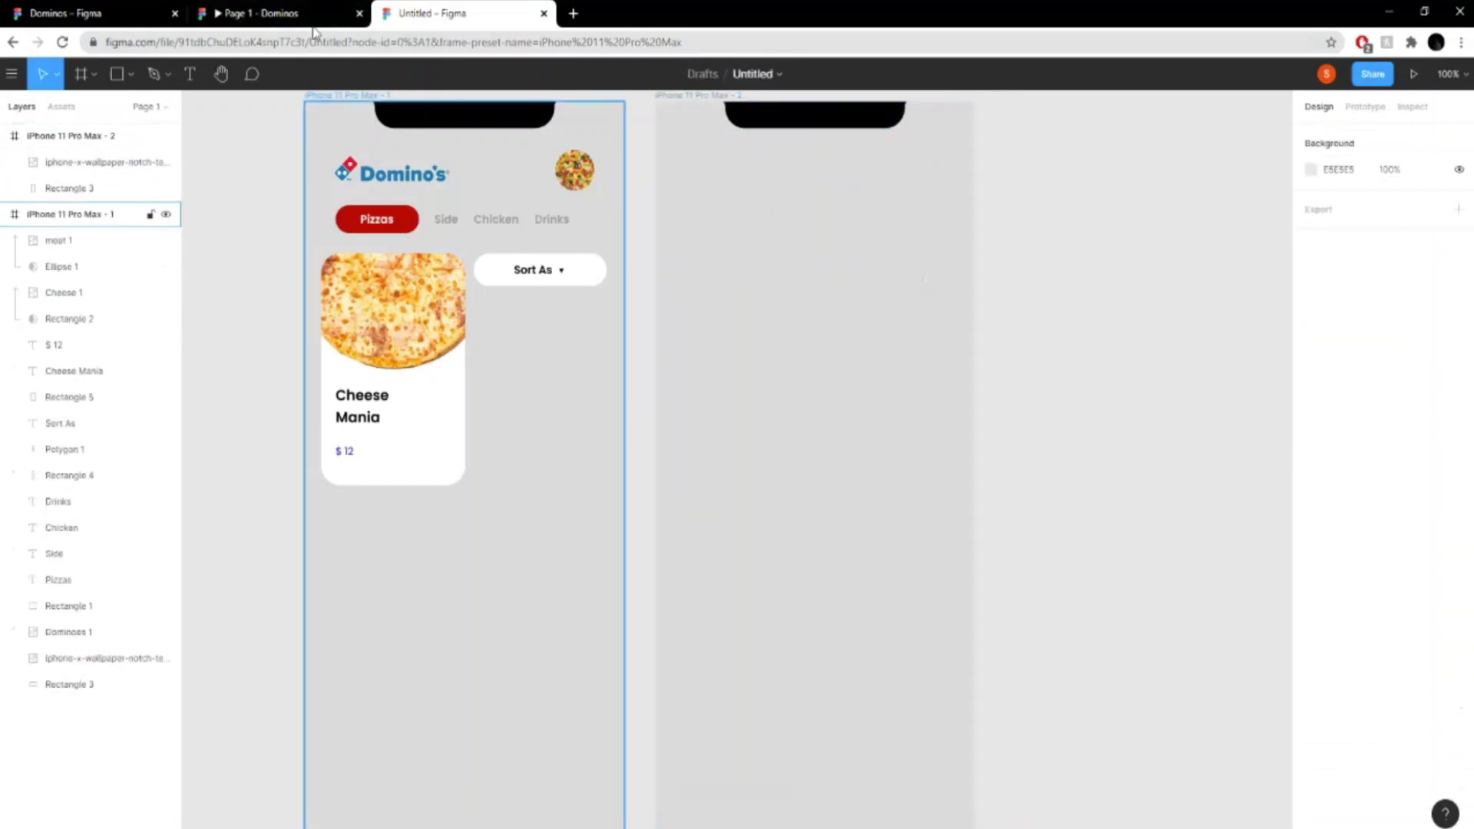
- Examine the Beef Meatzza detail page in the Domino's prototype, and return to the Untitled design
left_click(310, 23)
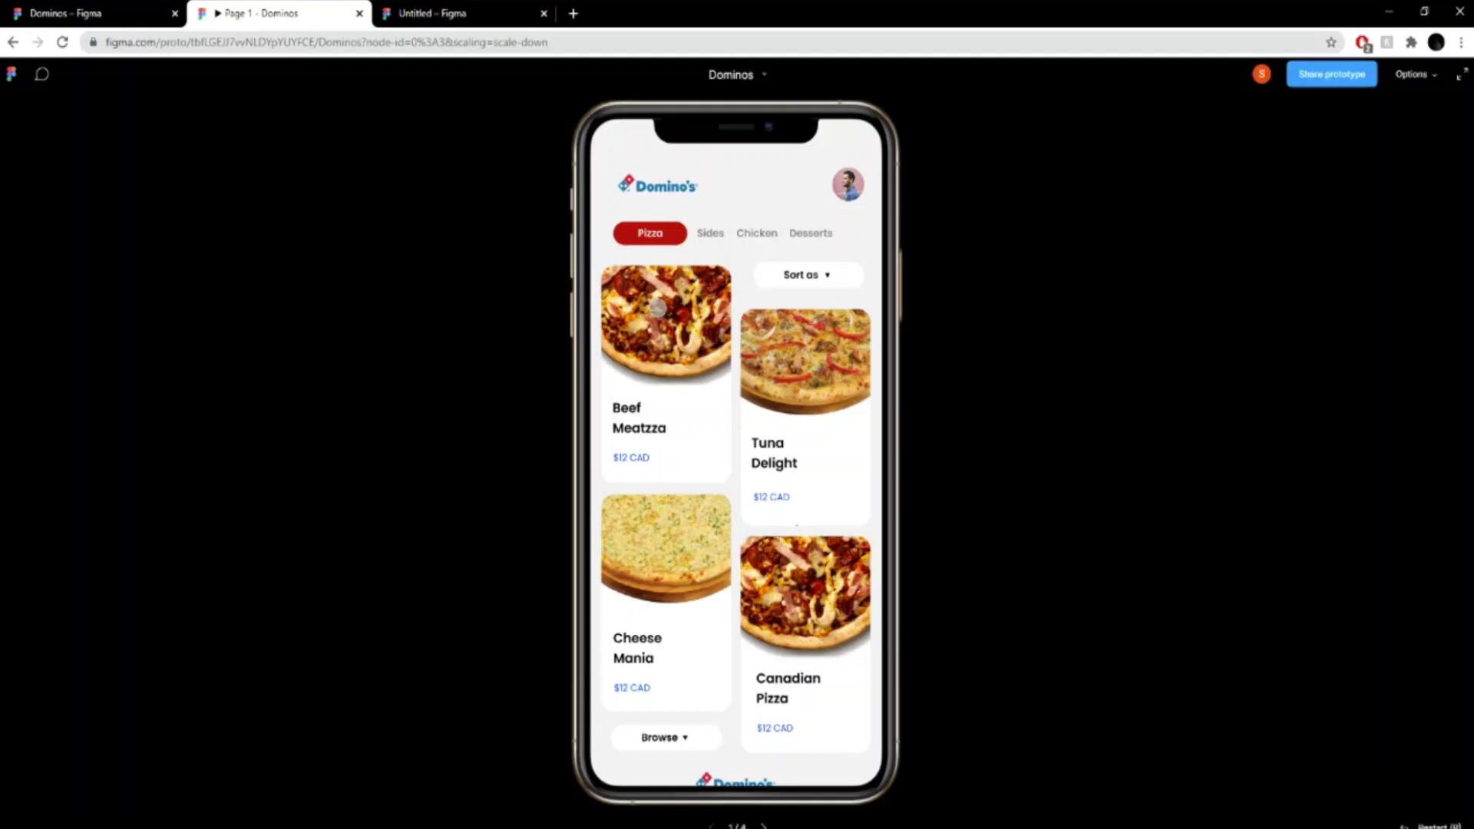
left_click(637, 342)
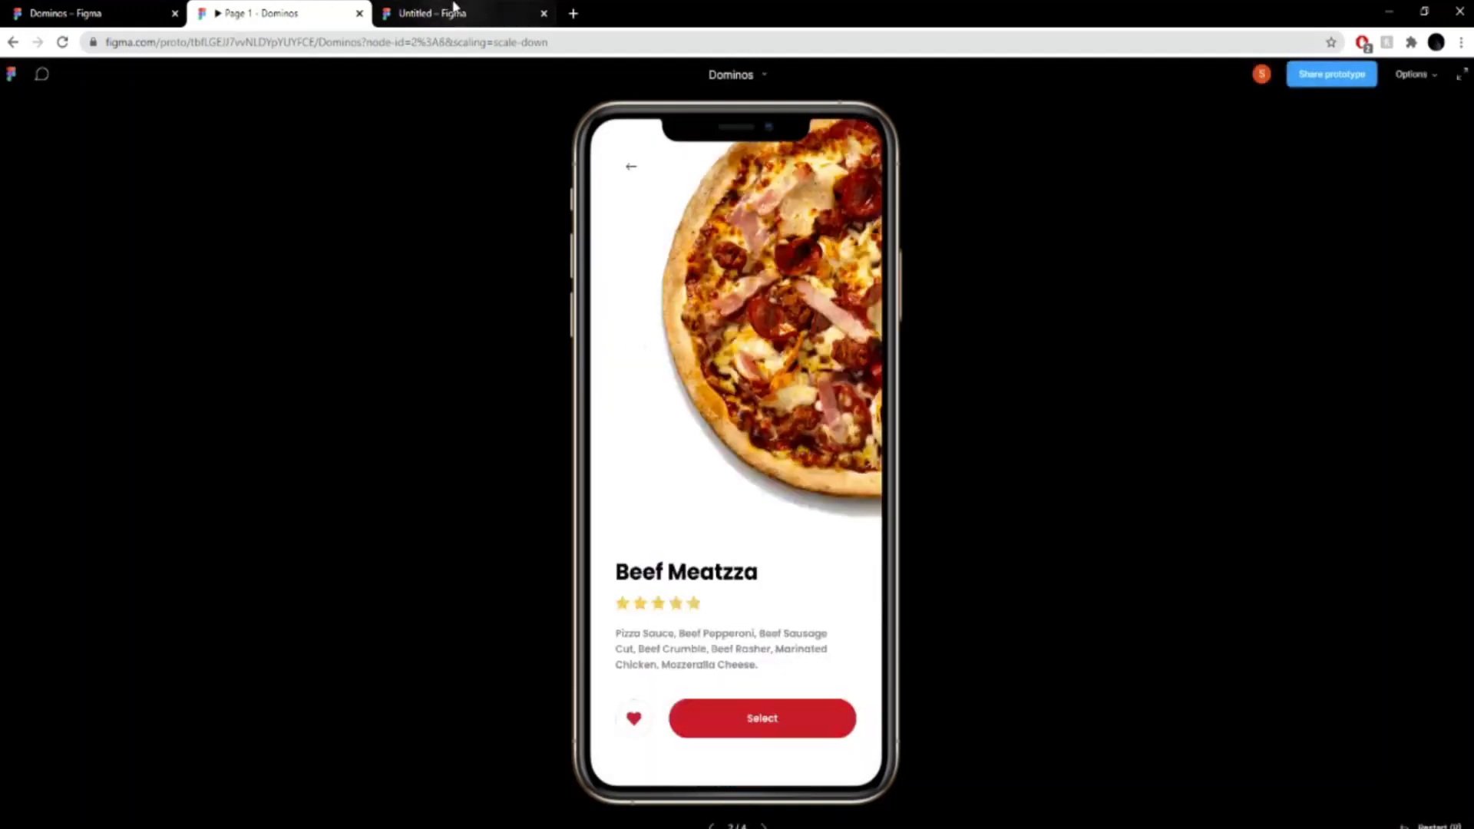
left_click(425, 13)
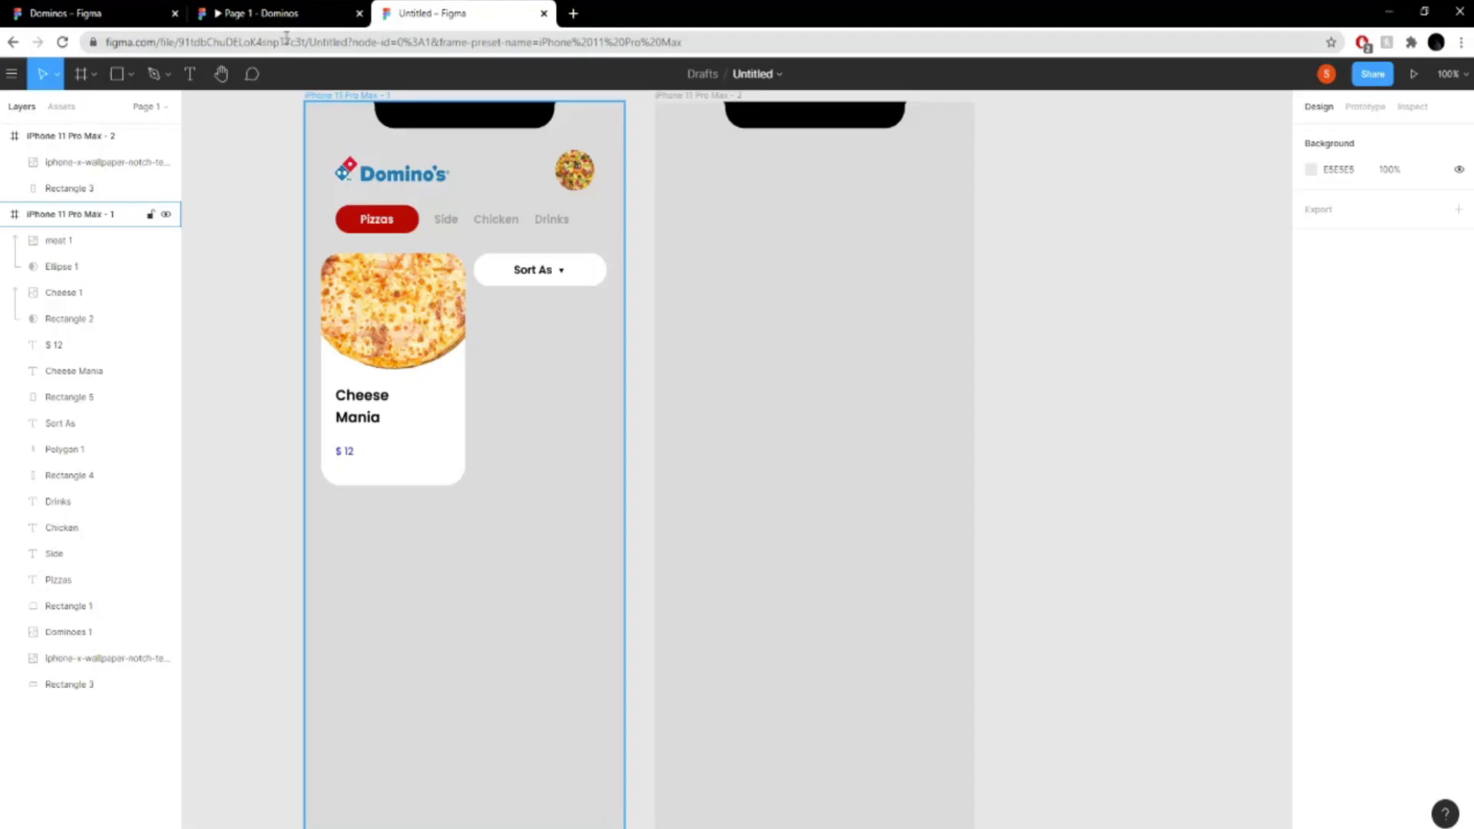
- Draw a left-pointing arrow about 47 px long below the second frame's notch, and set its rotation to 180°
left_click(93, 76)
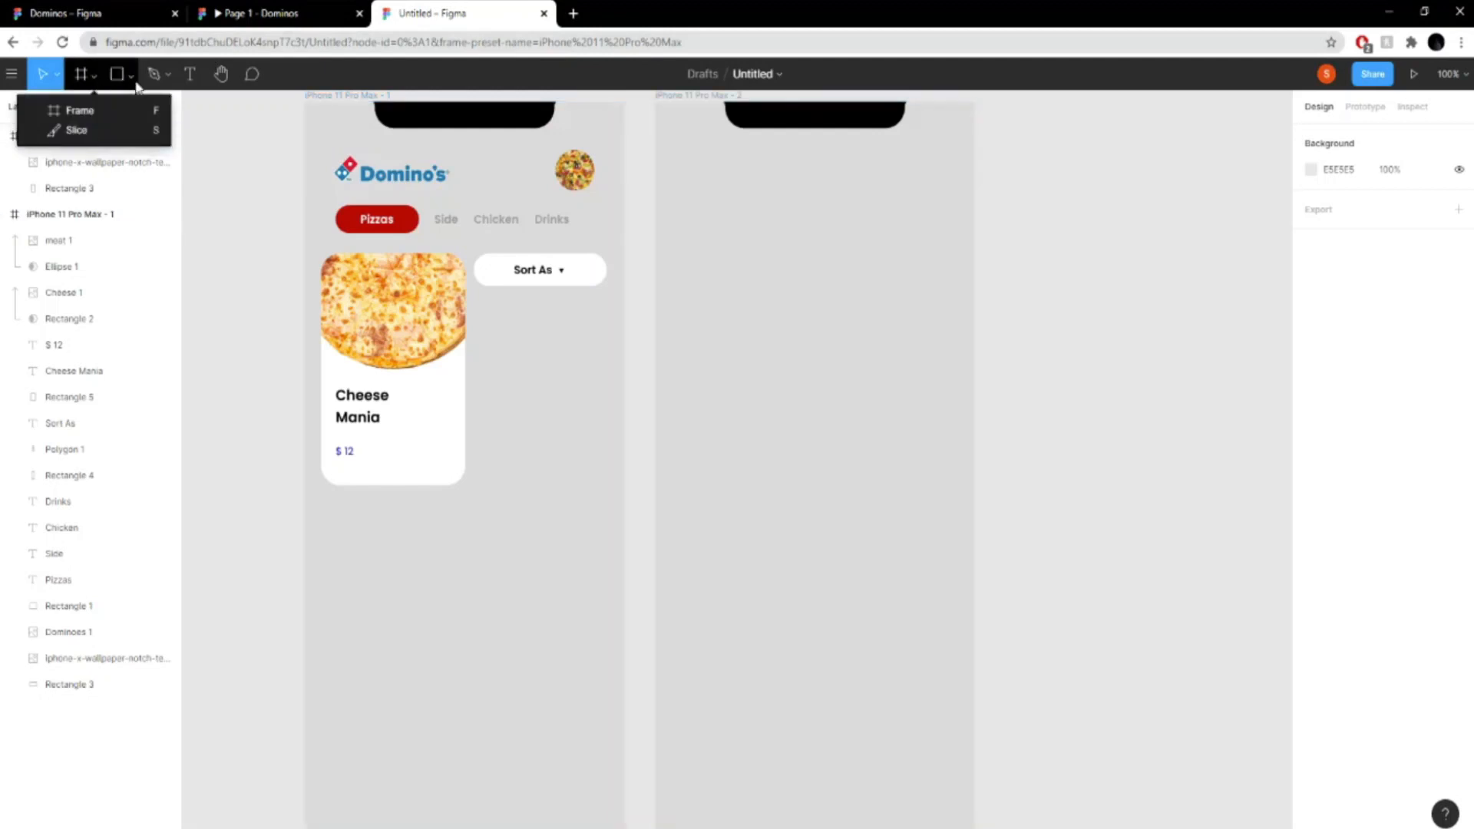
left_click(124, 82)
left_click(132, 74)
left_click(96, 148)
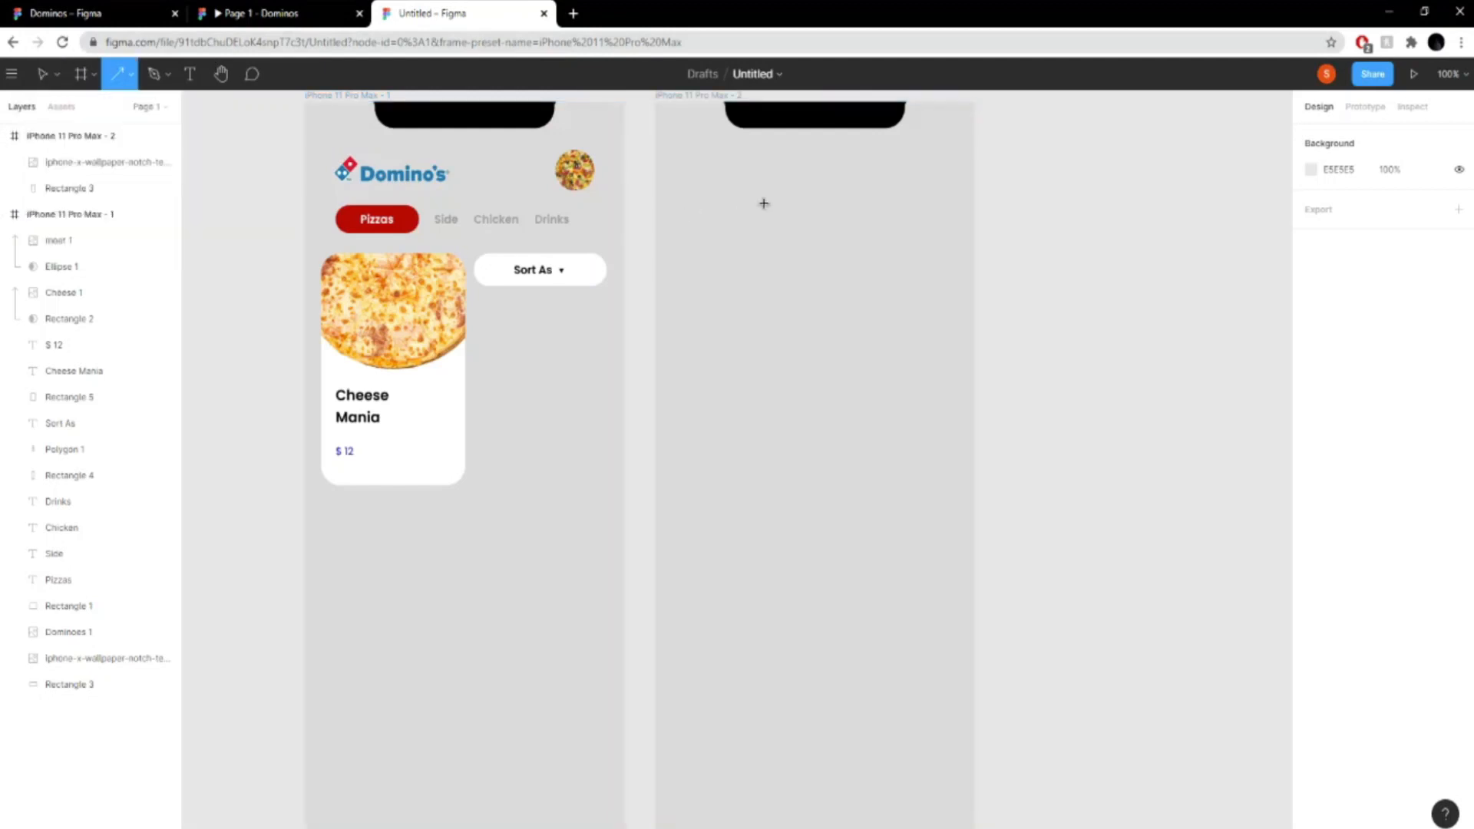
mouse_move(764, 202)
left_mouse_down()
mouse_move(712, 199)
mouse_move(730, 207)
left_mouse_up()
left_click(1341, 232)
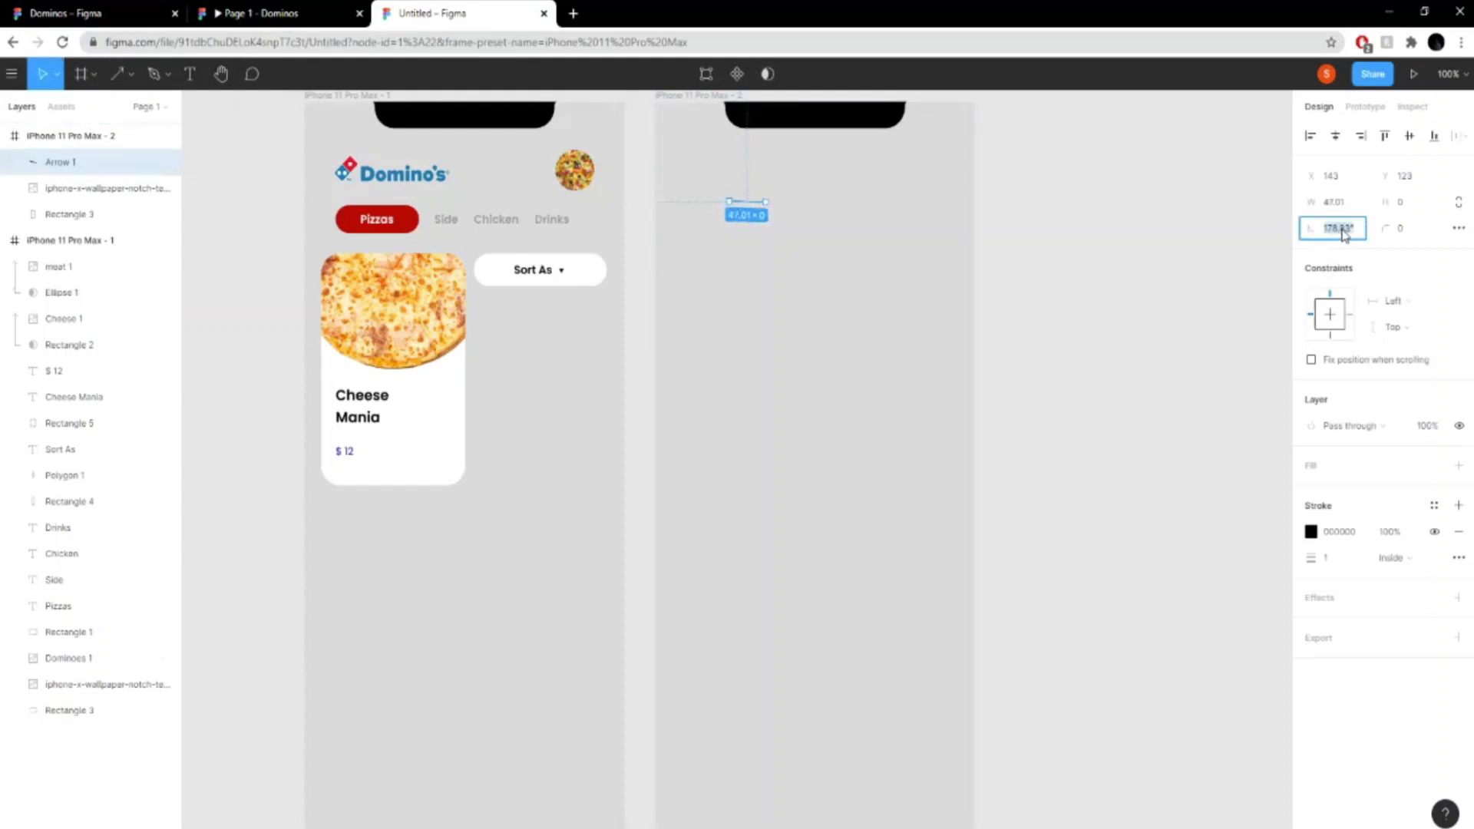
type("180")
key("Return")
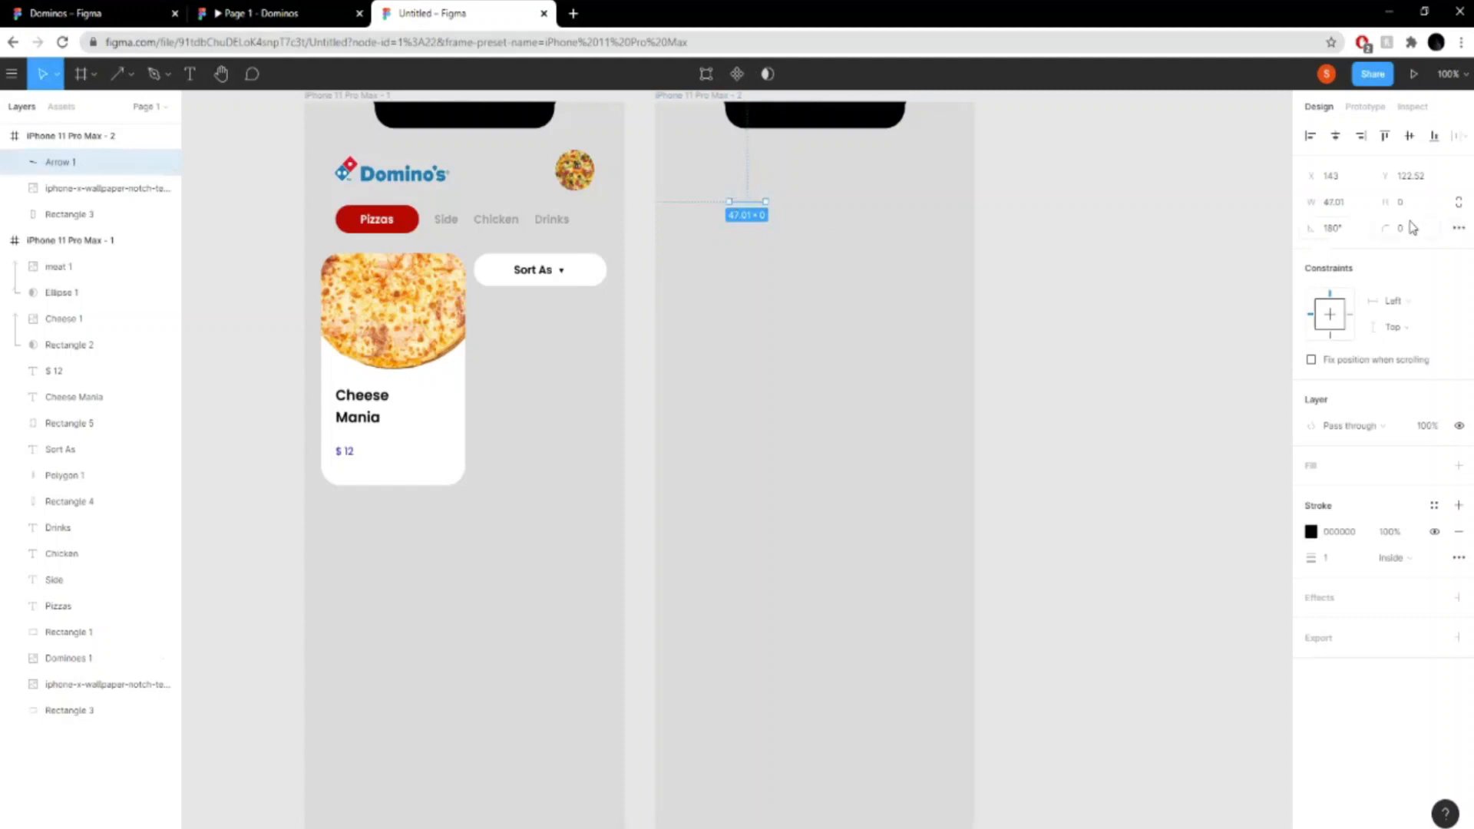
- Move the arrow to the second frame's upper-left corner, at about X 94 and Y 77
scroll(749, 207, "up", 1)
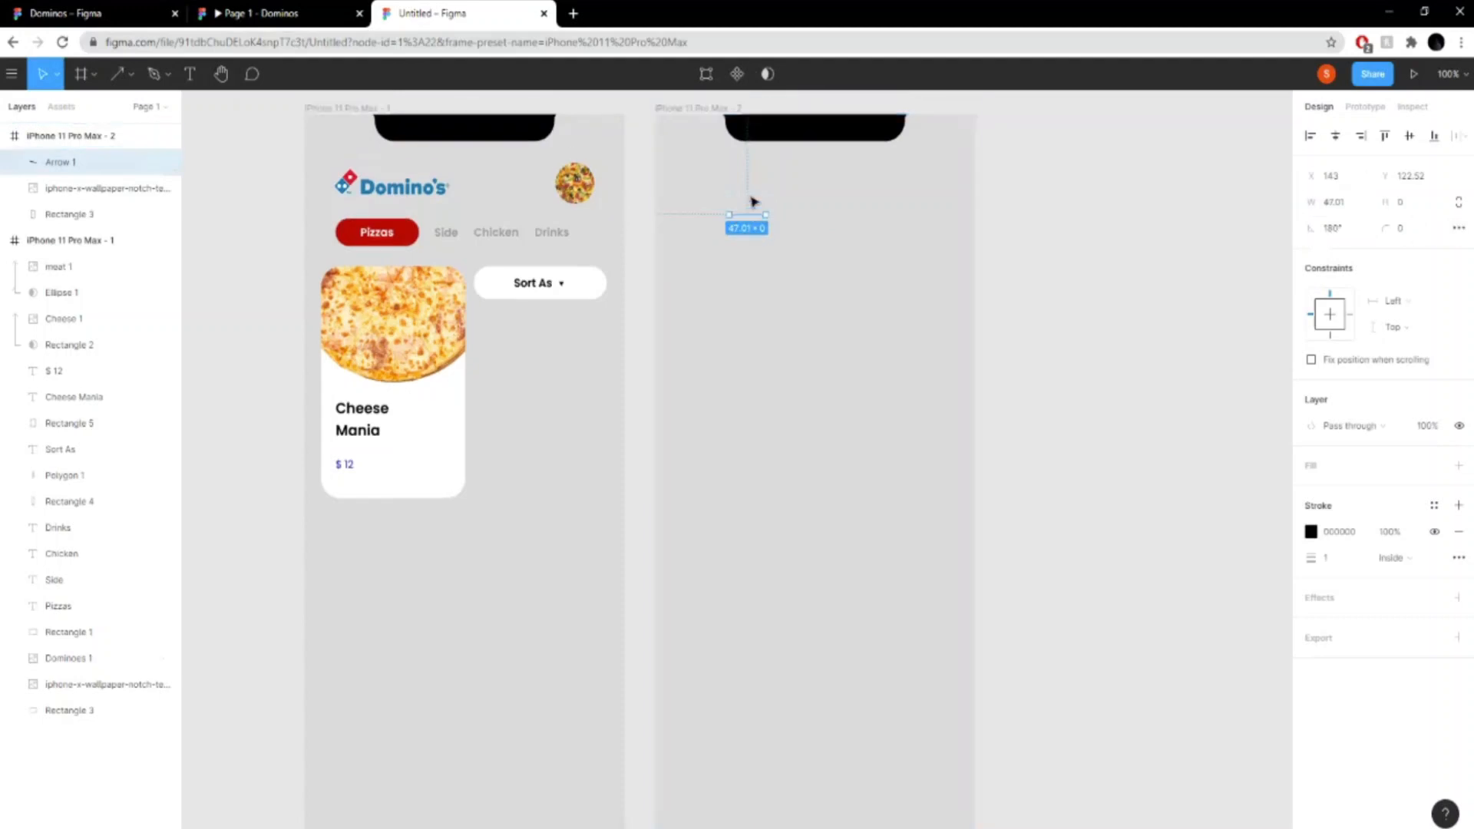
key("ctrl+plus")
left_click_drag(839, 199, 832, 535)
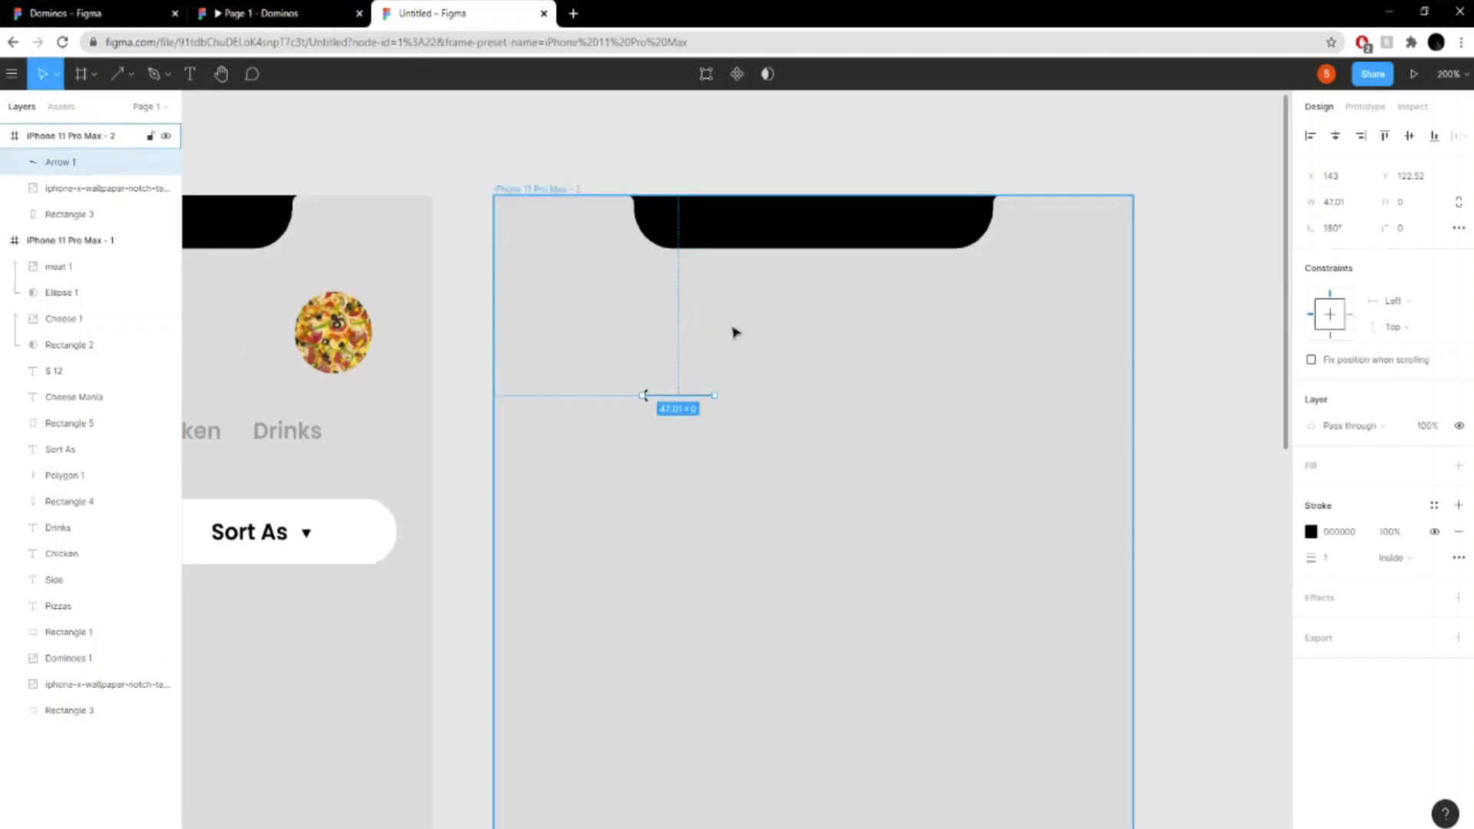
left_click_drag(679, 400, 574, 323)
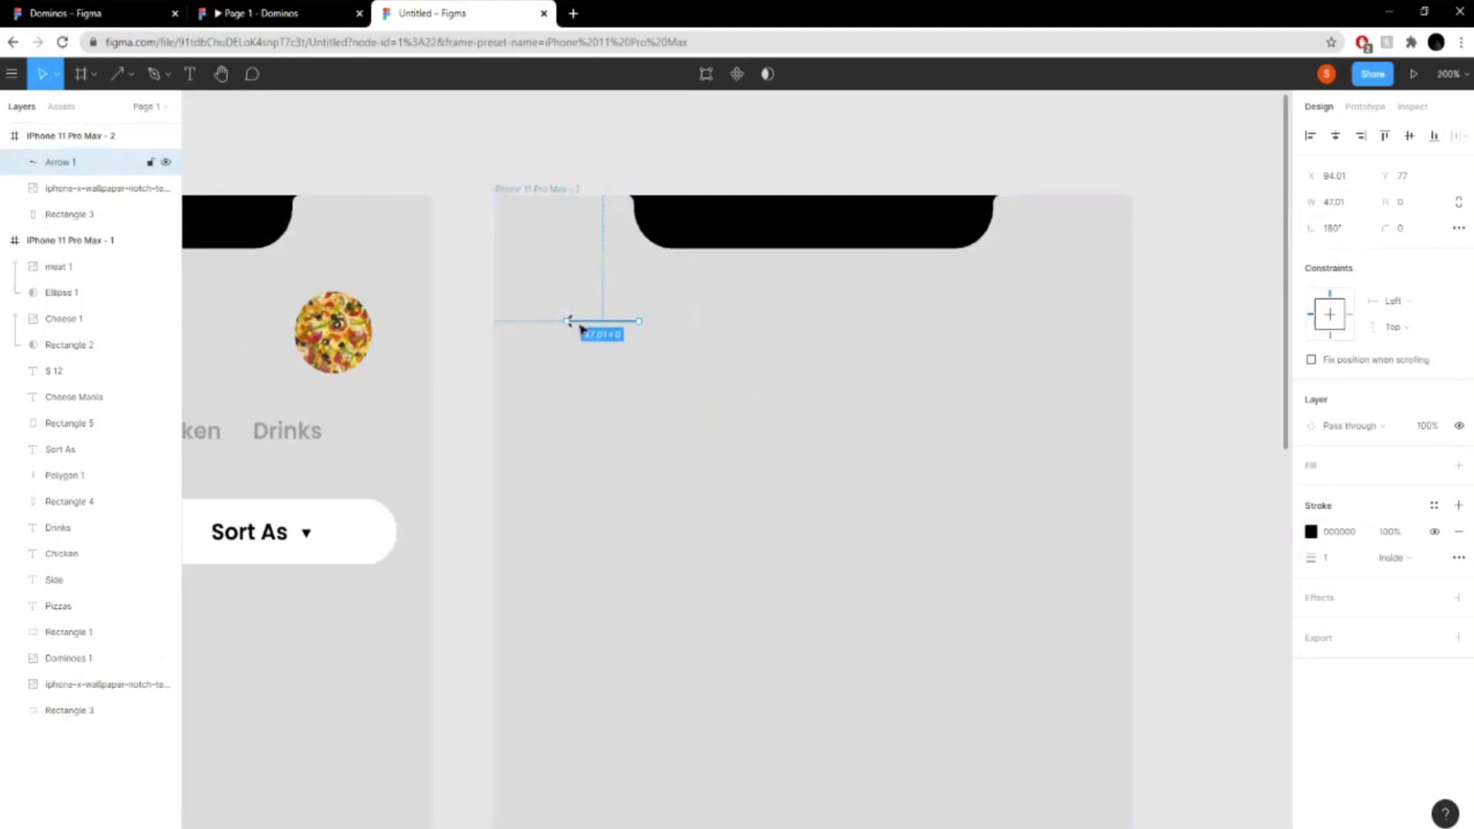
- Set the arrow's stroke width to 4
left_click(1326, 558)
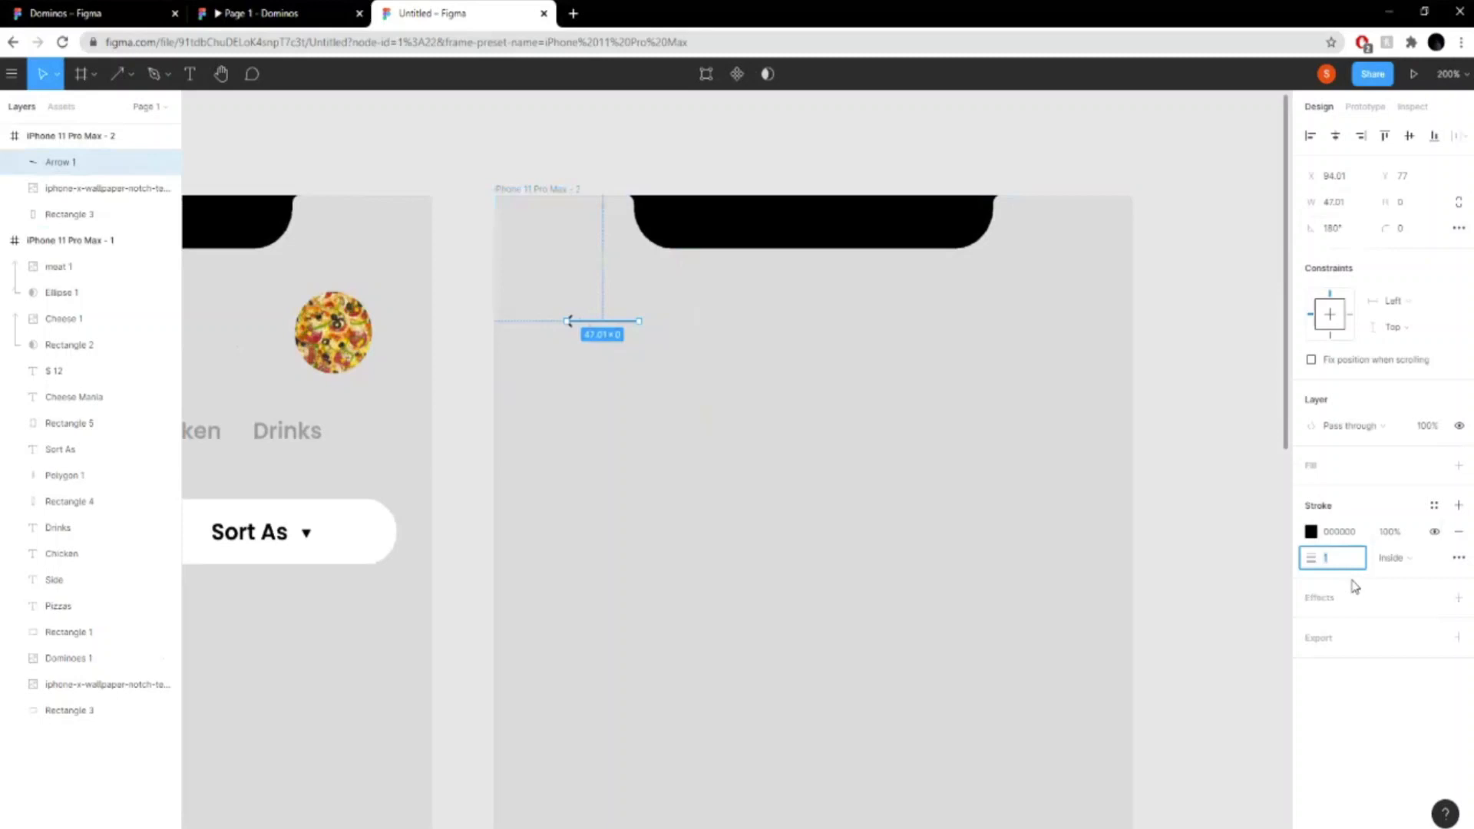
type("4")
key("Return")
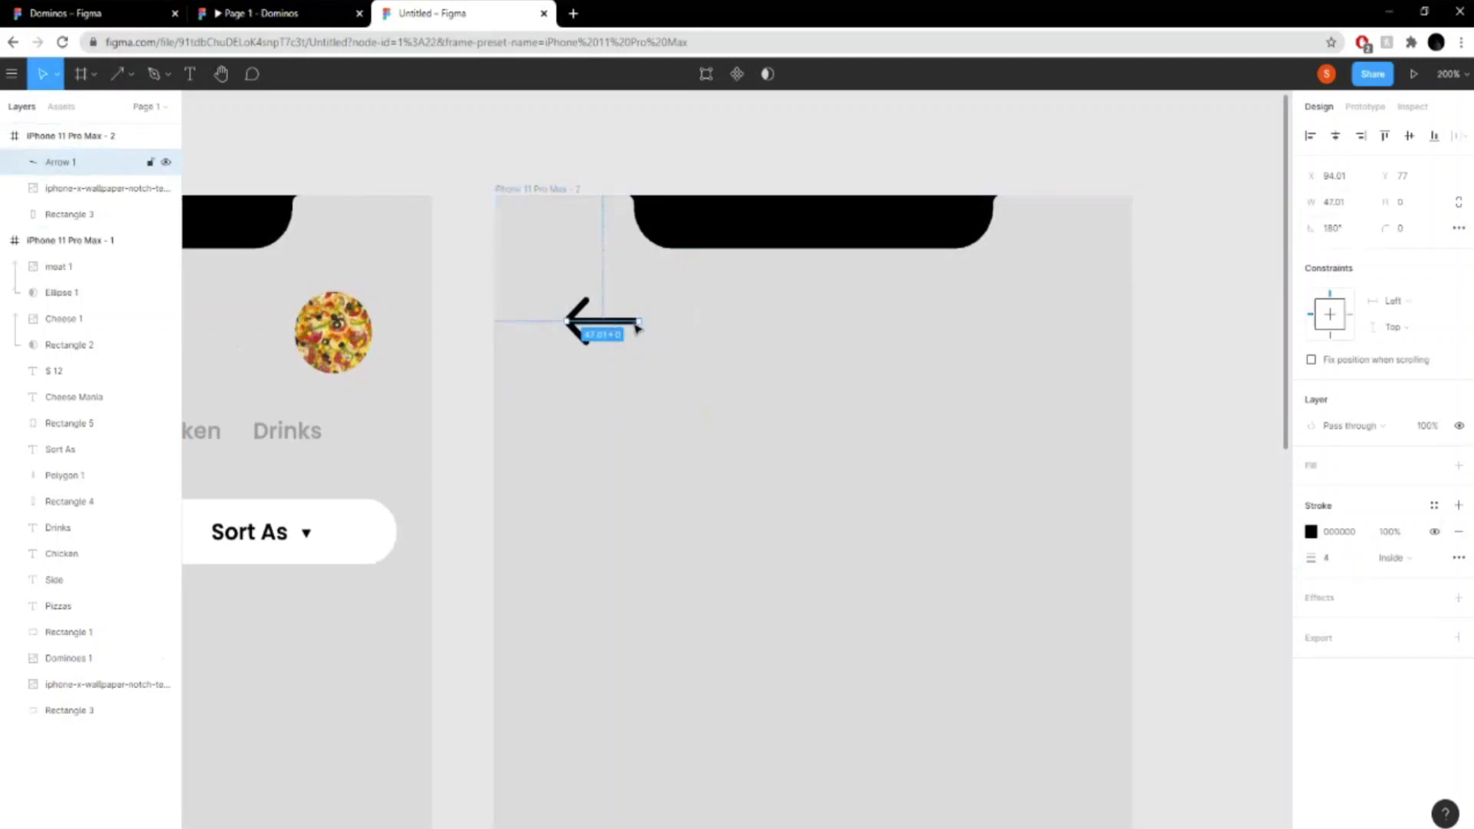
key("shift+0")
left_click(1089, 411)
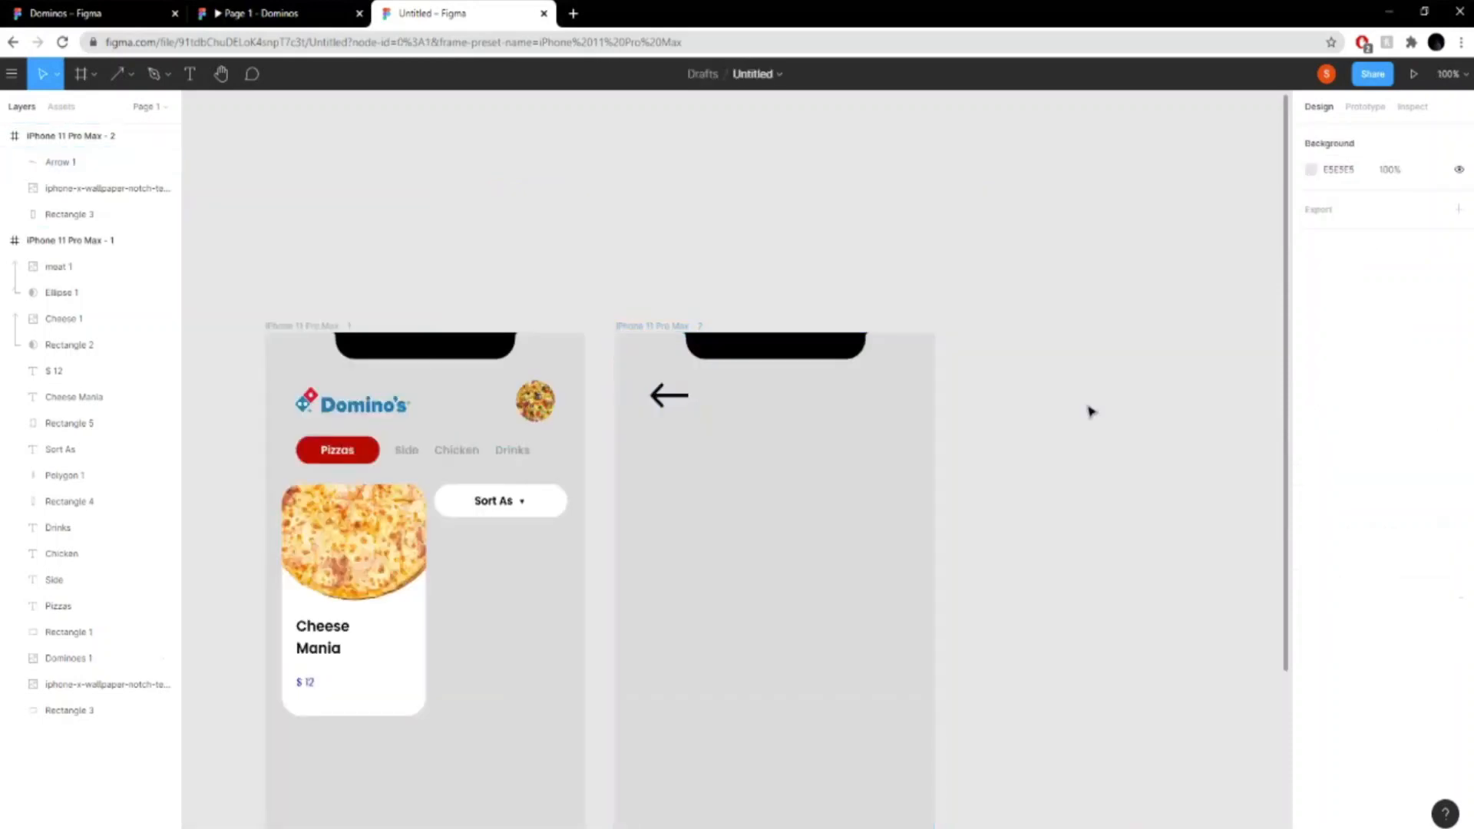
- Shorten the arrow by setting its width to 30
left_click(683, 395)
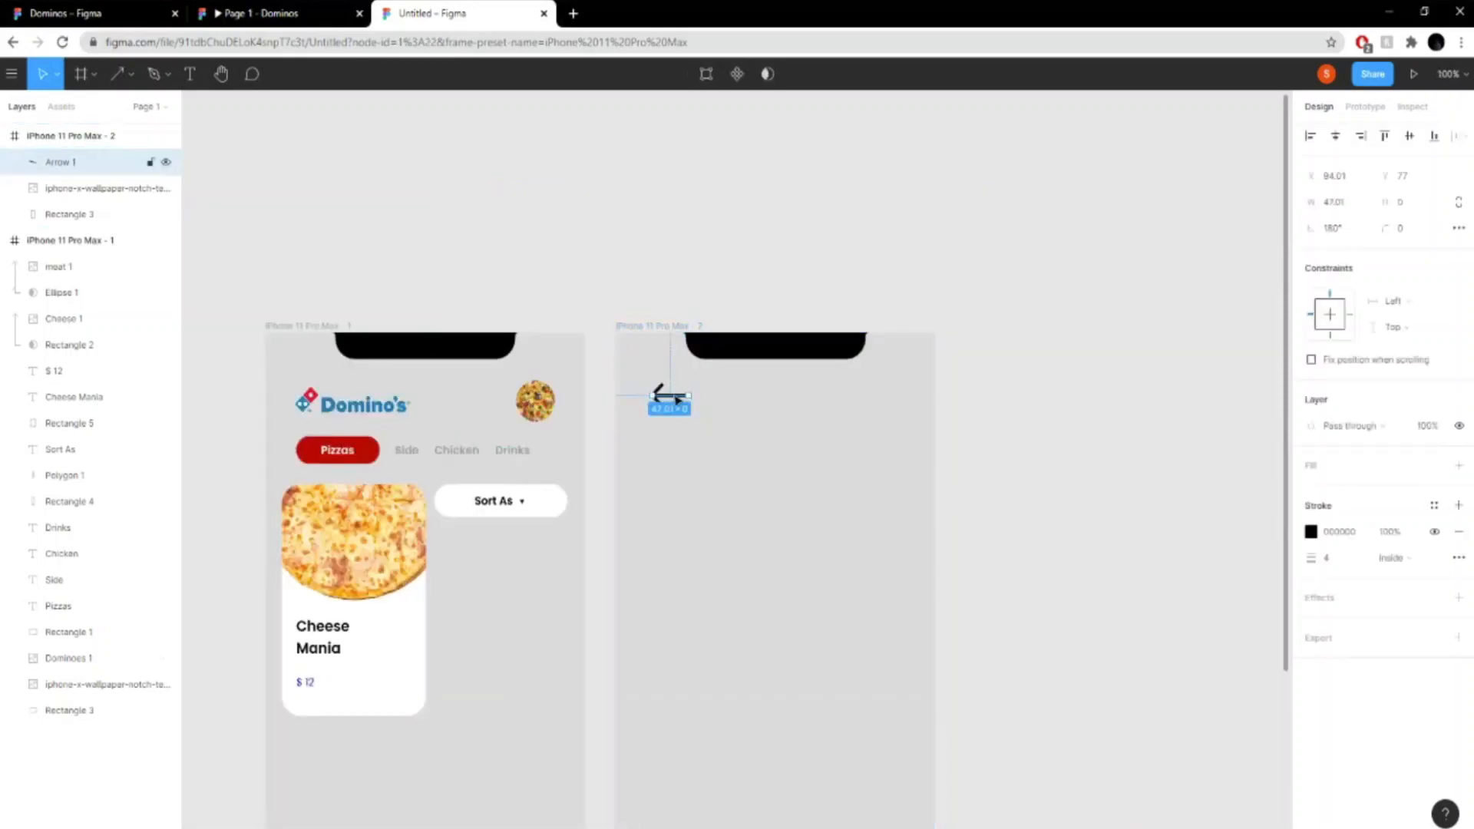
left_click(1348, 205)
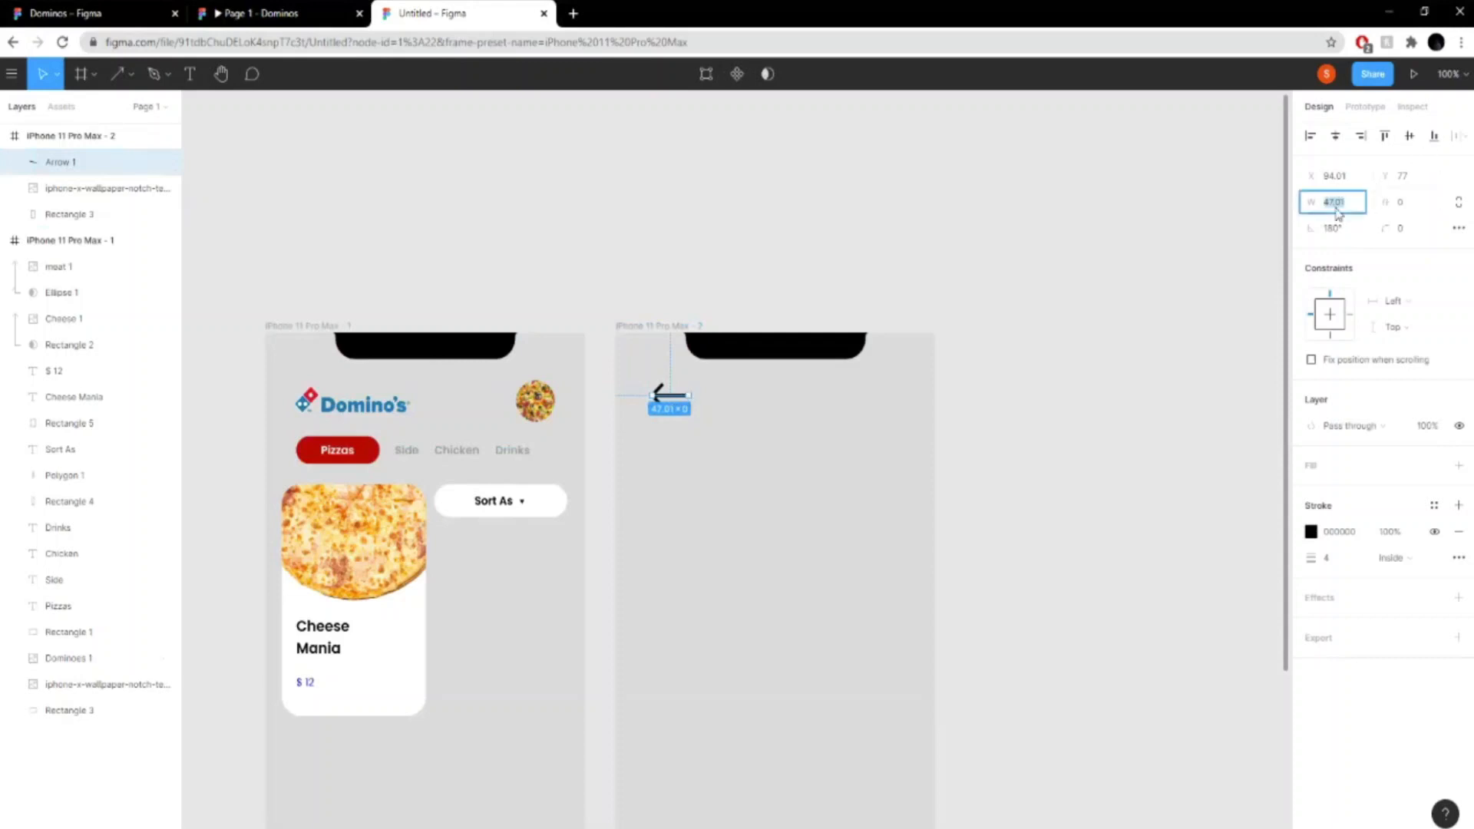
type("30")
key("Return")
left_click(947, 325)
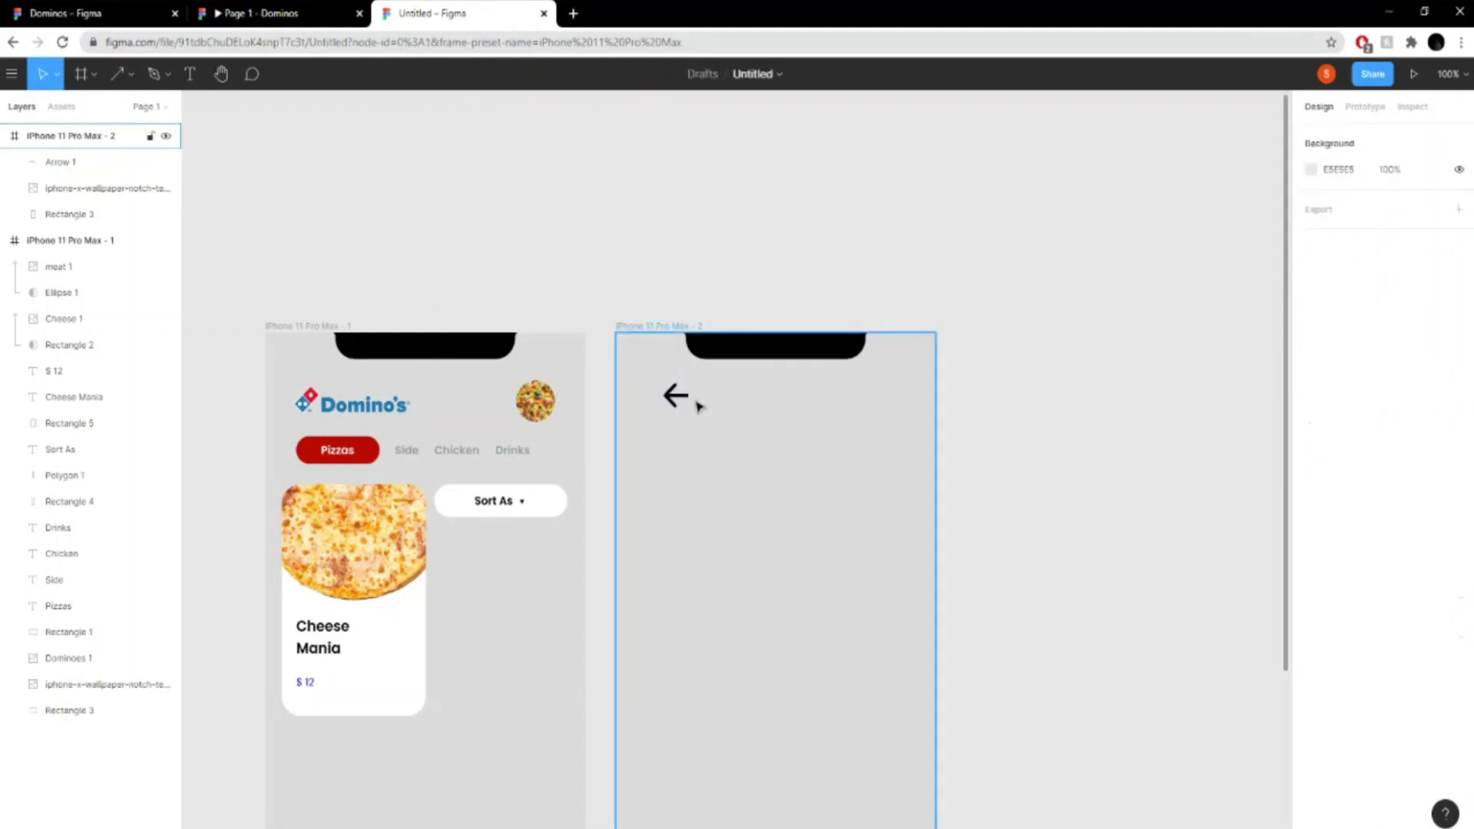
- Shift the arrow slightly up and to the left in the second frame's upper-left corner
left_click(678, 396)
left_click(832, 434)
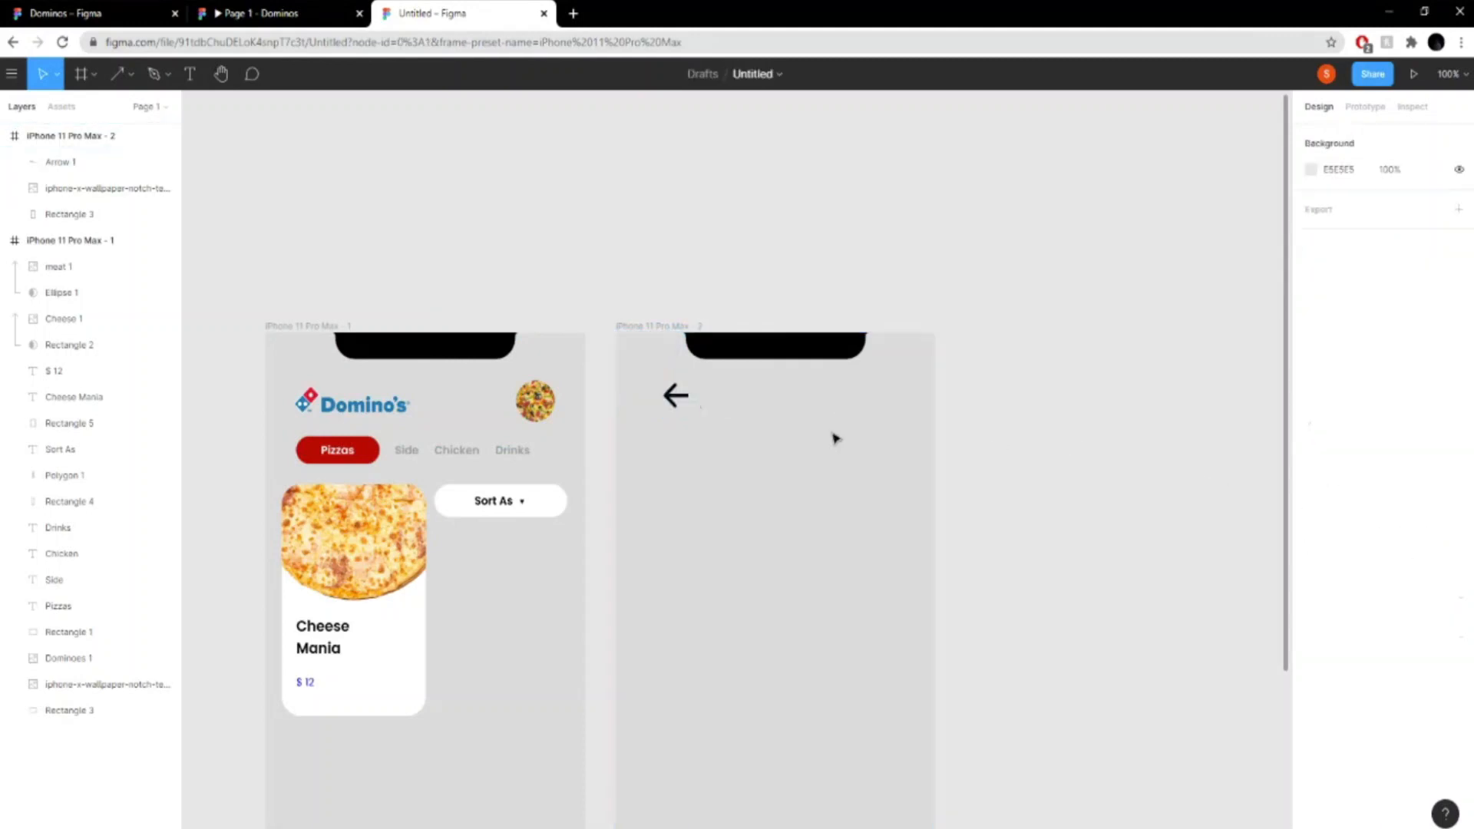
left_click(677, 397)
left_click_drag(678, 399, 668, 393)
left_click(1113, 463)
left_click(1052, 431)
- Try to place the cheese pizza image in the second iPhone frame after checking the reference prototype
left_click(810, 358)
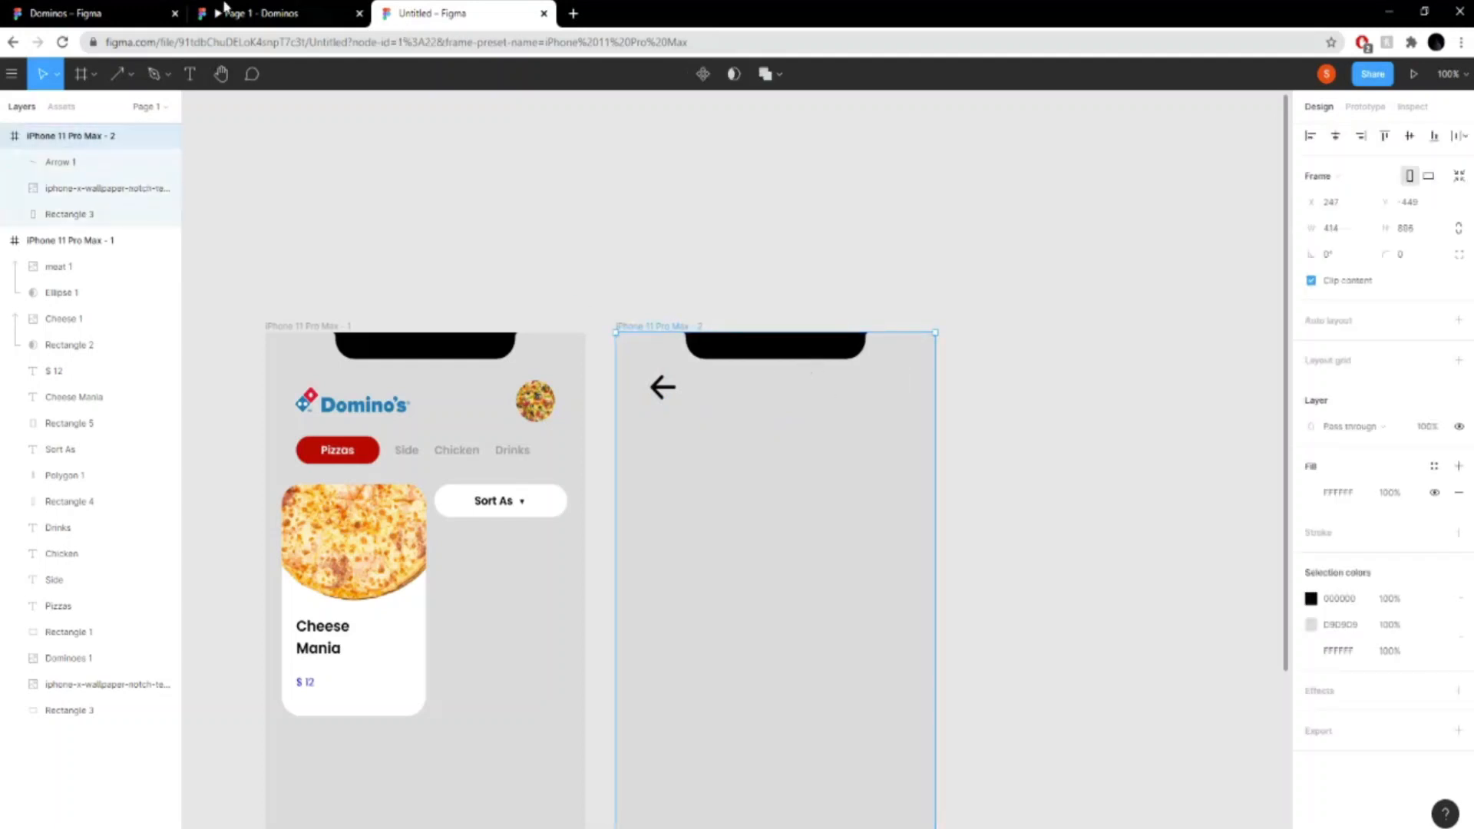
left_click(290, 13)
left_click(423, 13)
scroll(1001, 485, "down", 4)
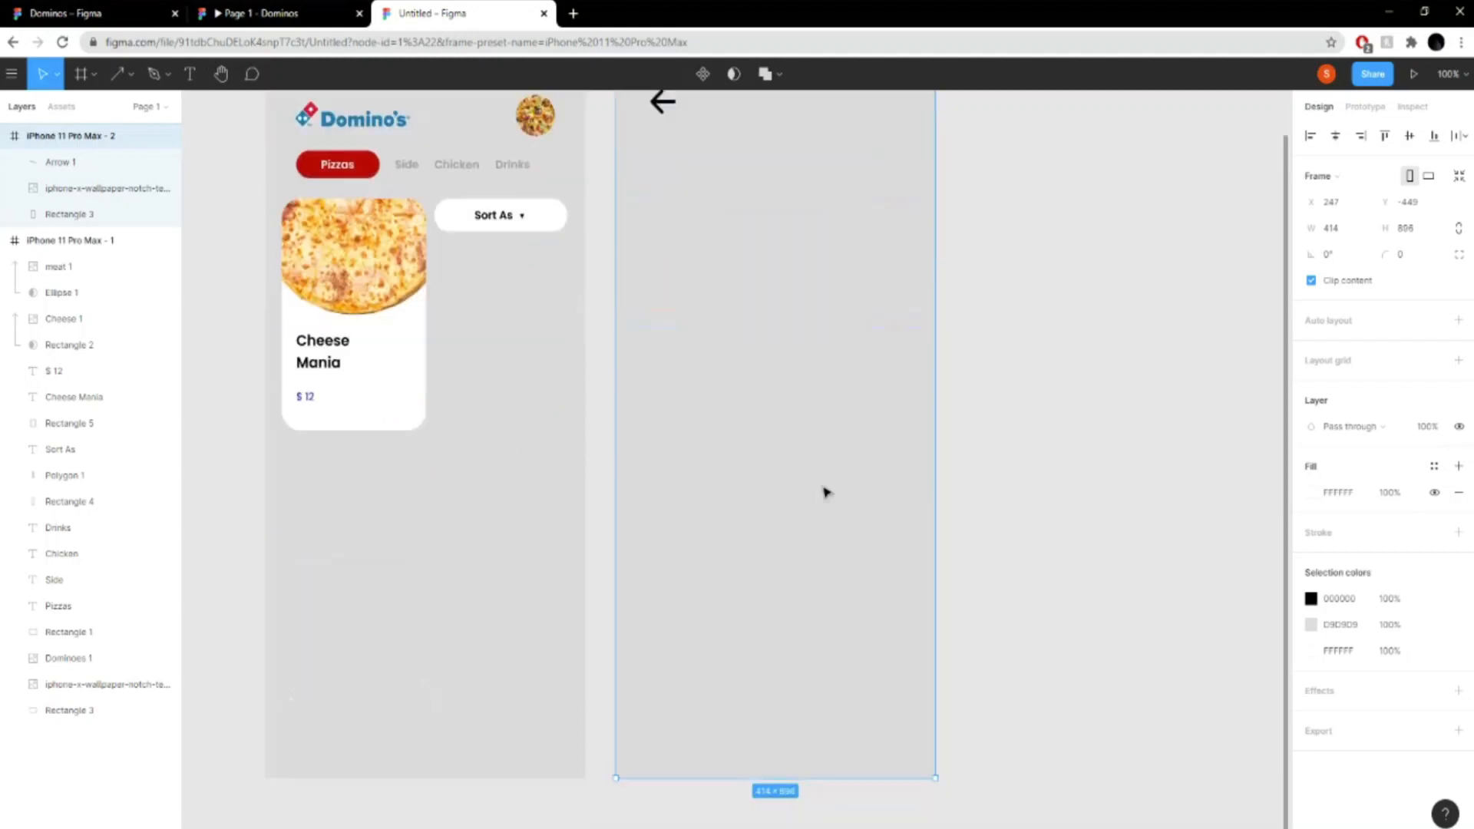
scroll(230, 322, "up", 2)
left_click(12, 73)
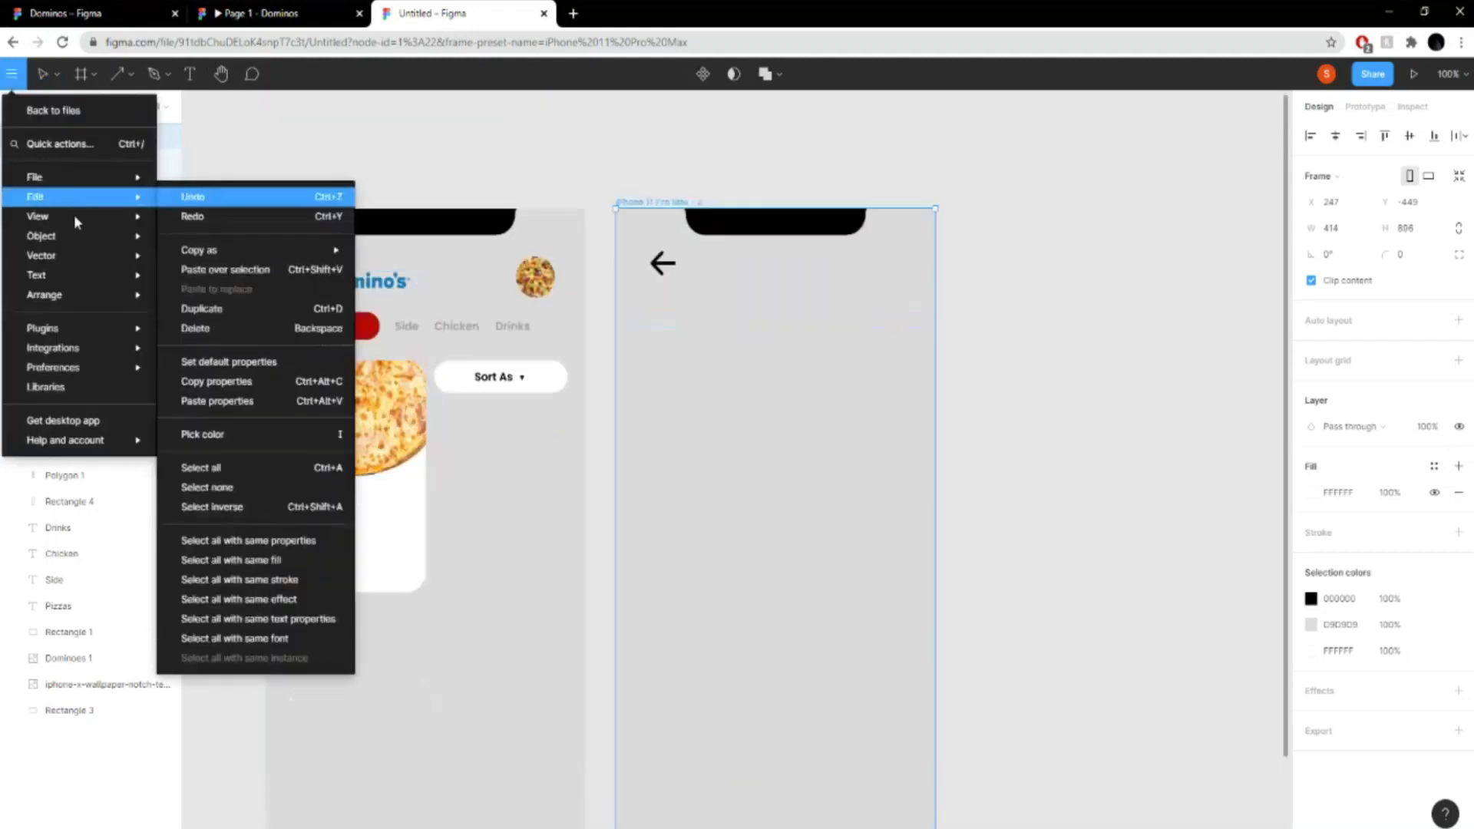
mouse_move(100, 179)
left_click(278, 235)
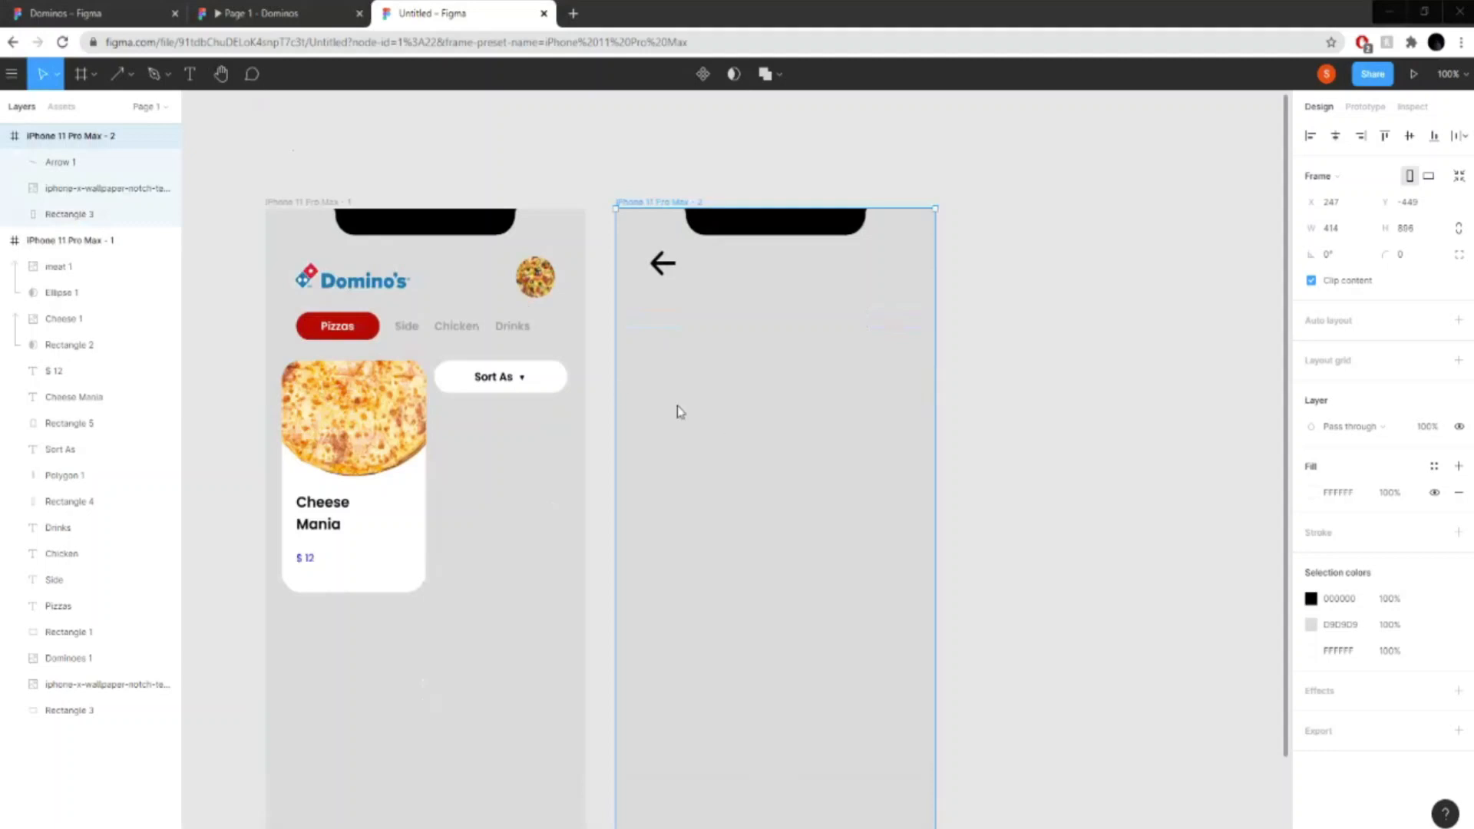
left_click(875, 402)
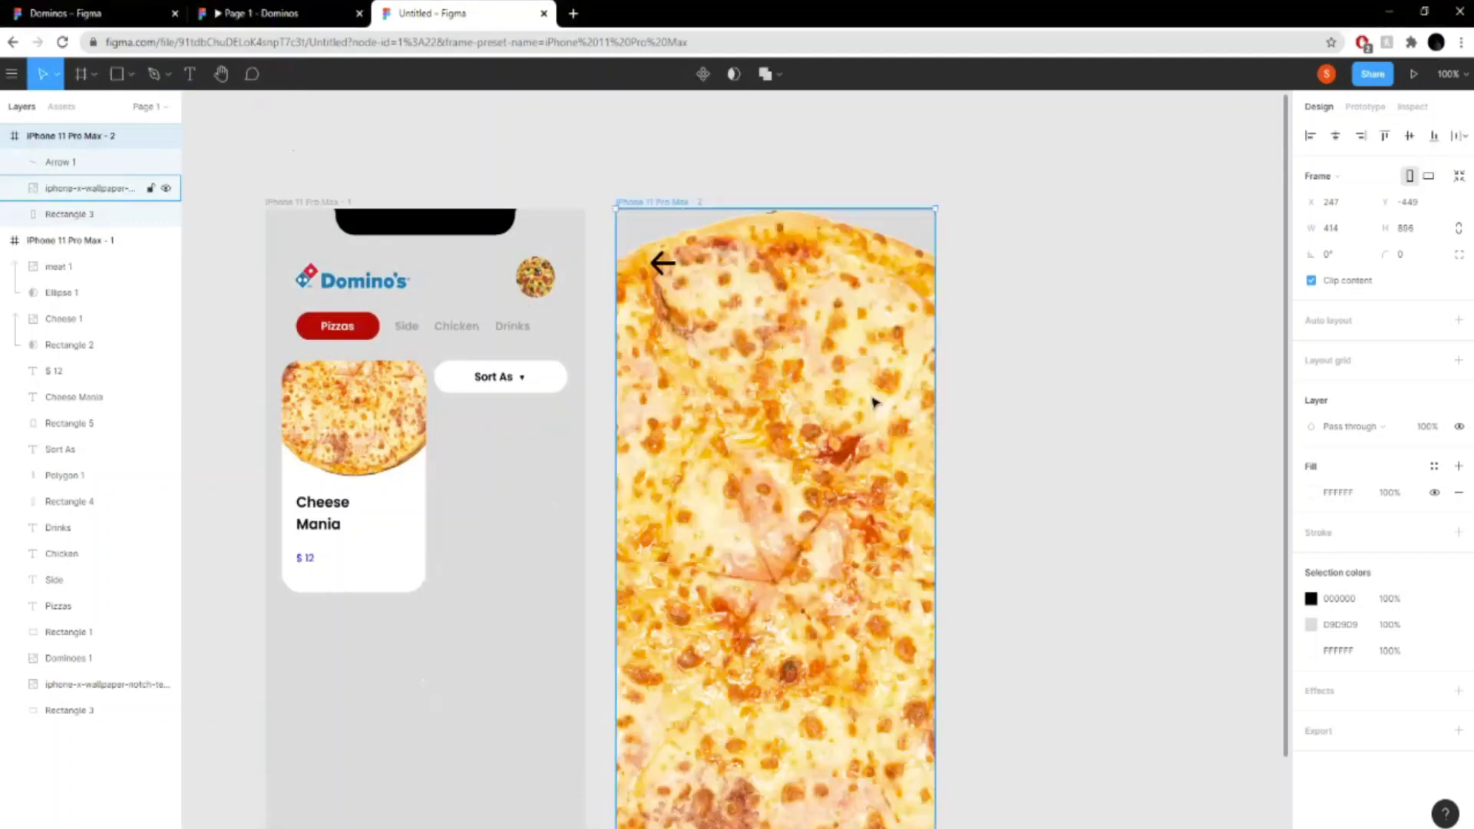
- Try to reposition the grey background rectangle in the second frame behind the pizza image
mouse_move(714, 424)
left_mouse_down()
mouse_move(914, 405)
mouse_move(707, 412)
mouse_move(707, 436)
left_mouse_up()
left_click(1026, 457)
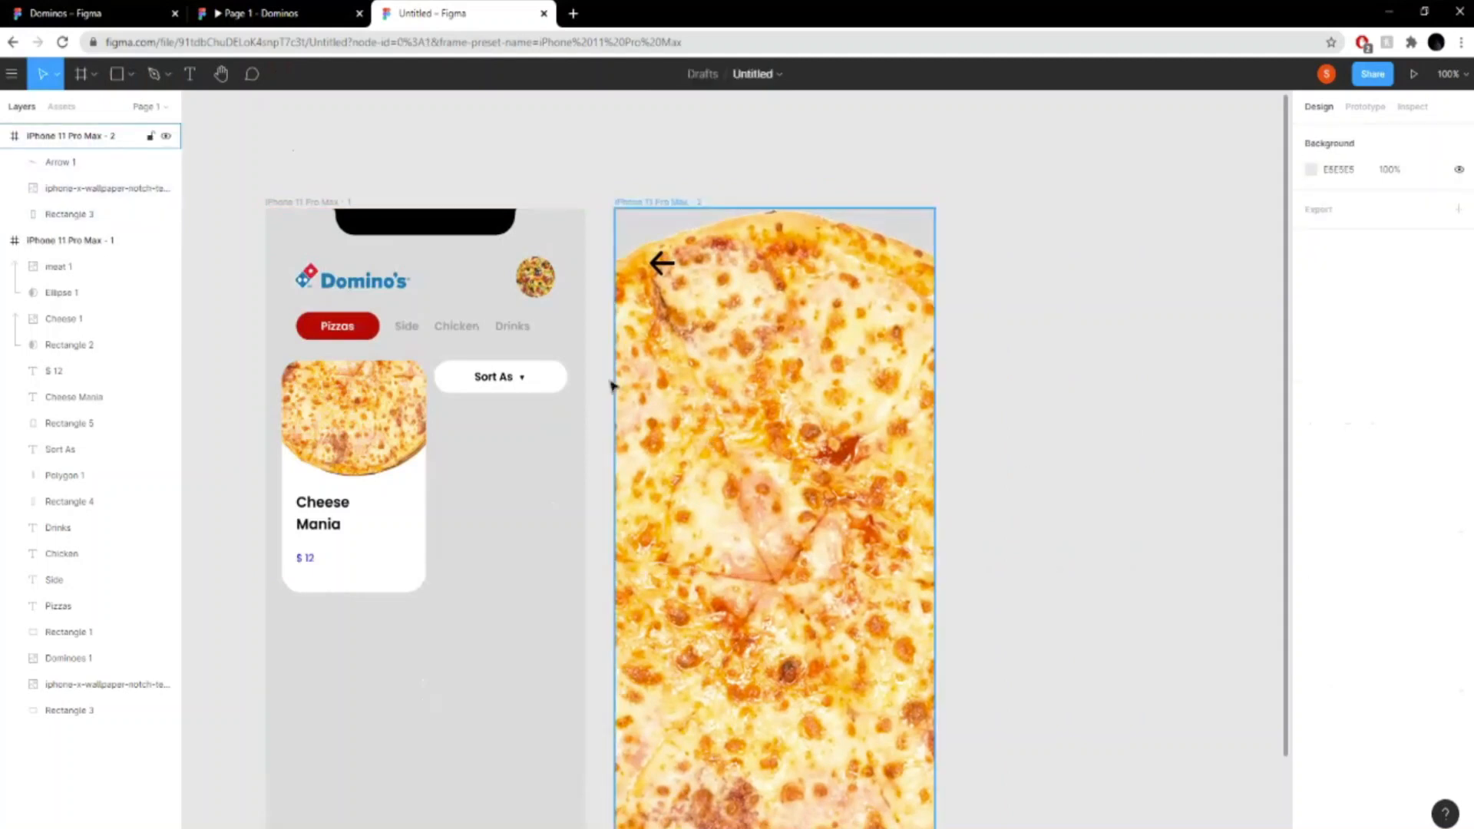
left_click(84, 219)
left_click(76, 197)
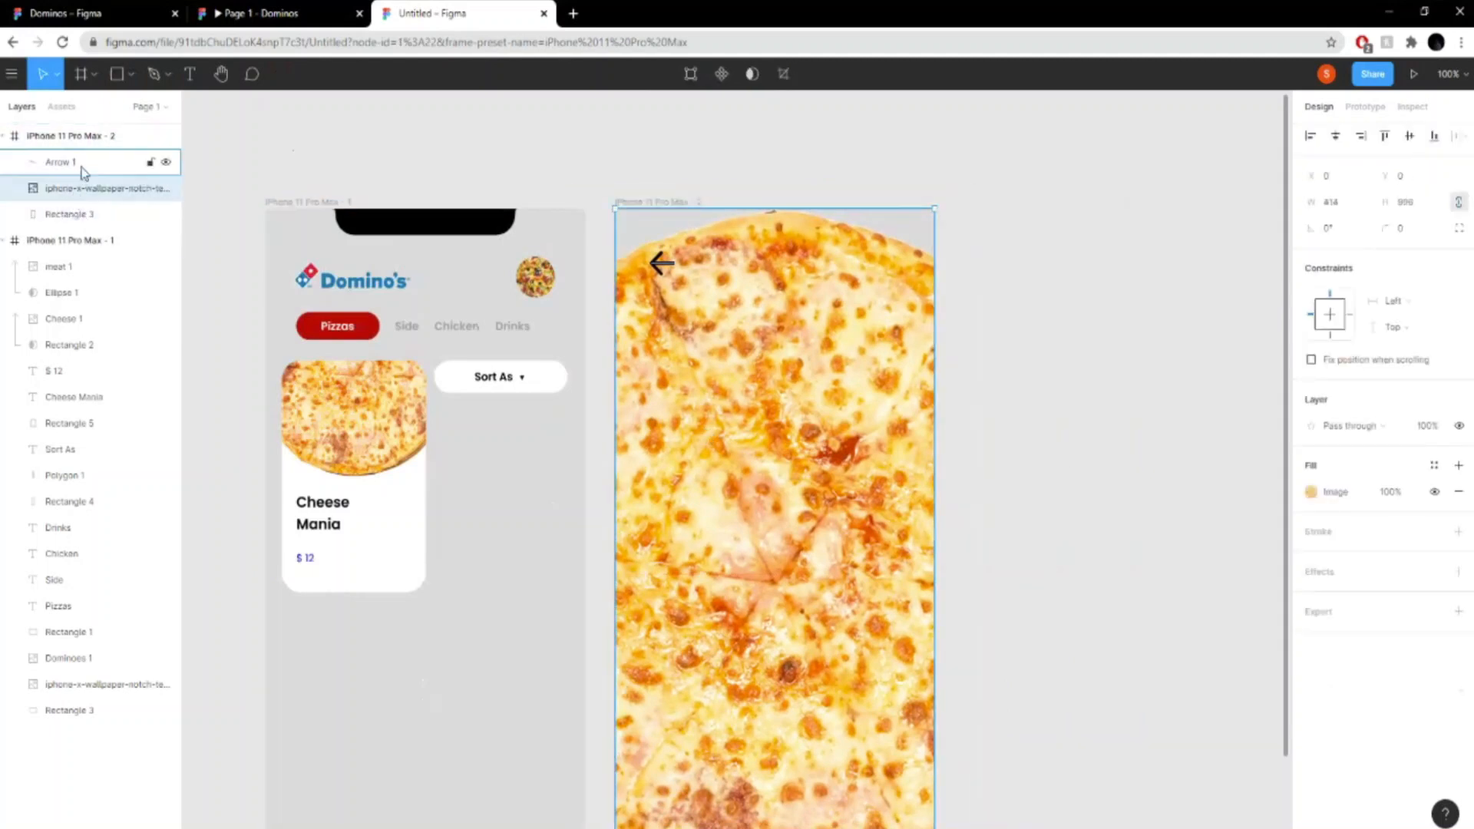
left_click(77, 214)
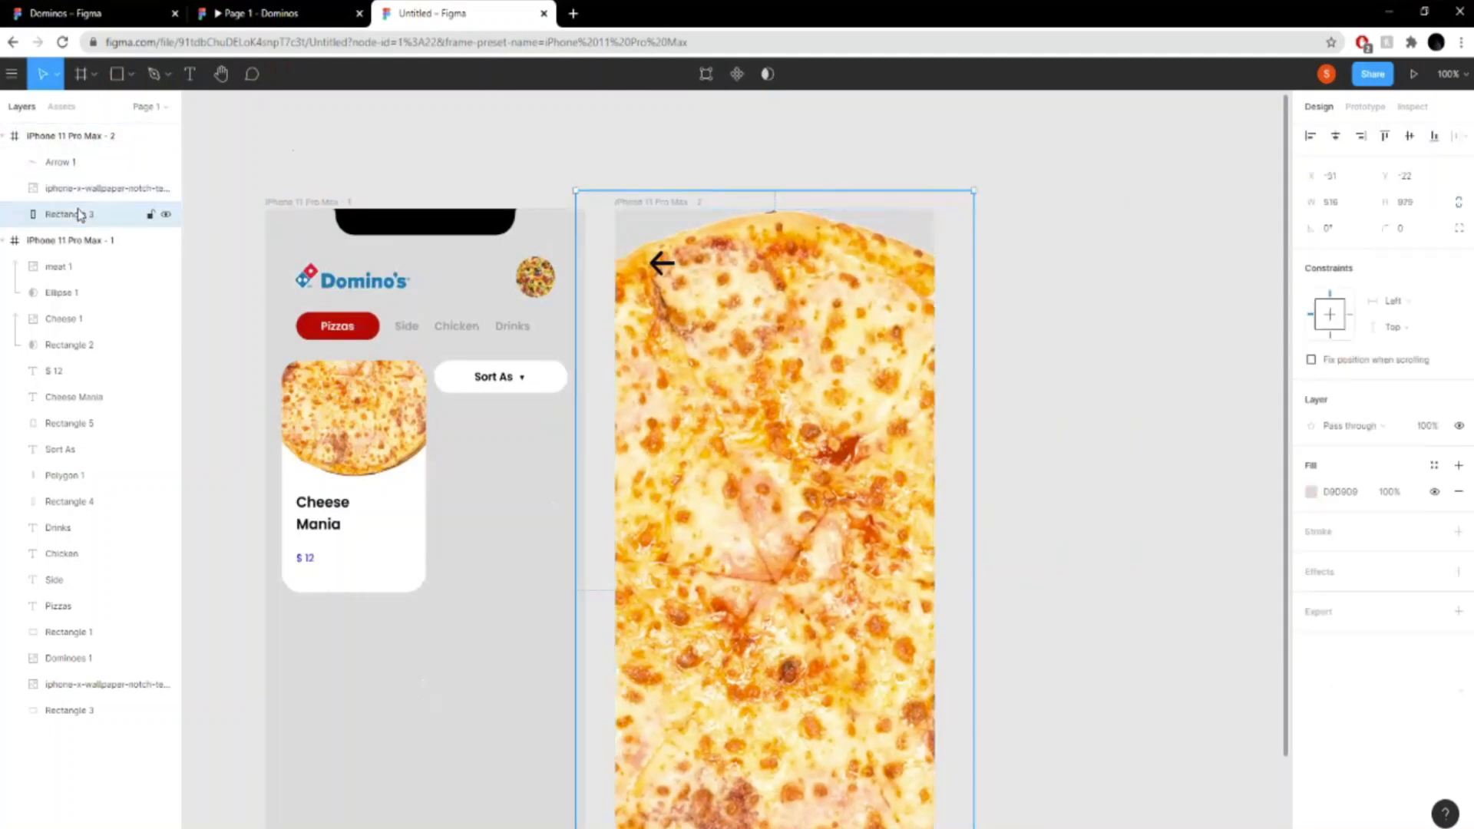
left_click_drag(789, 405, 836, 406)
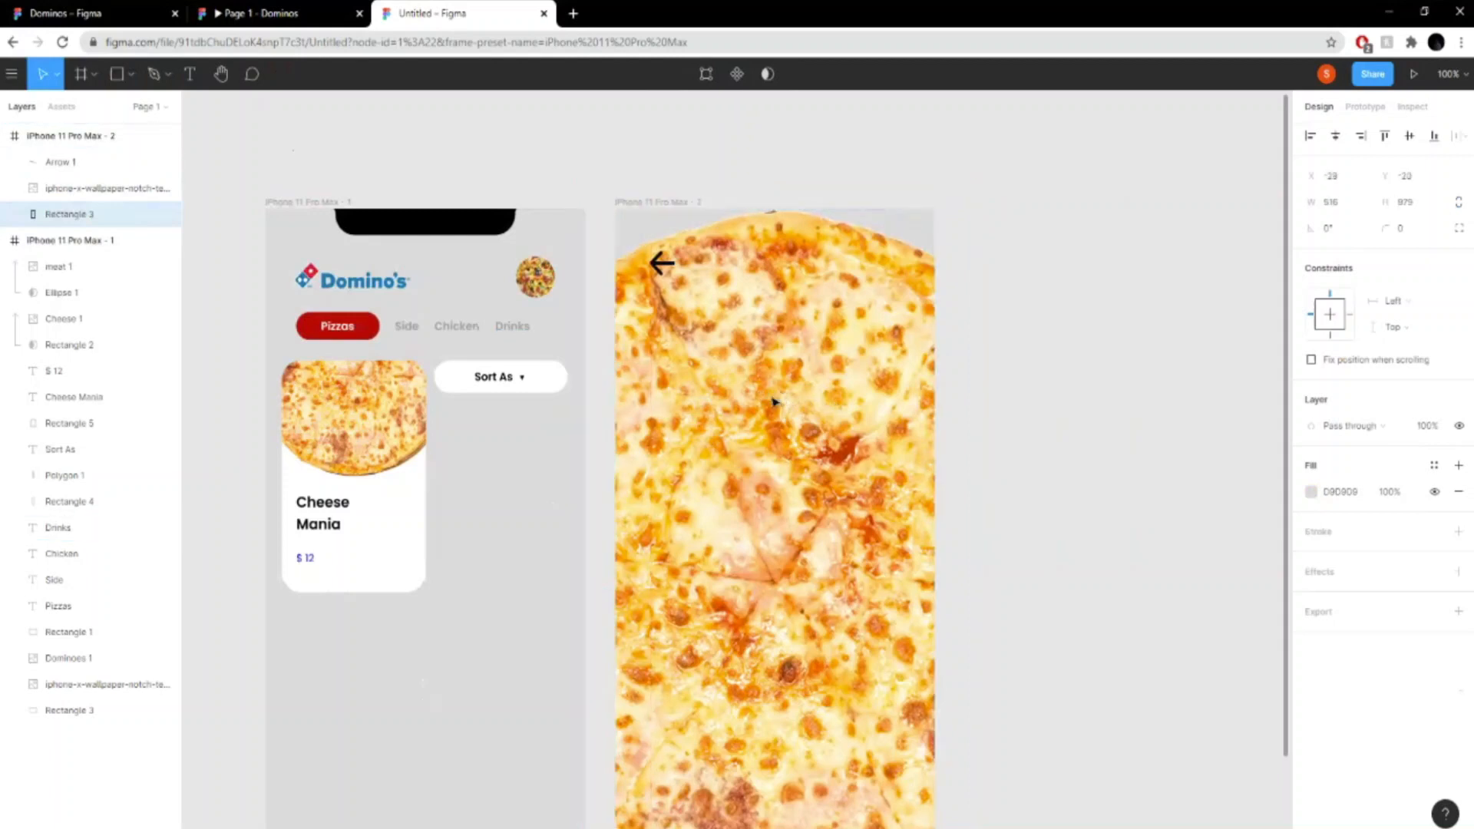
left_click(67, 162)
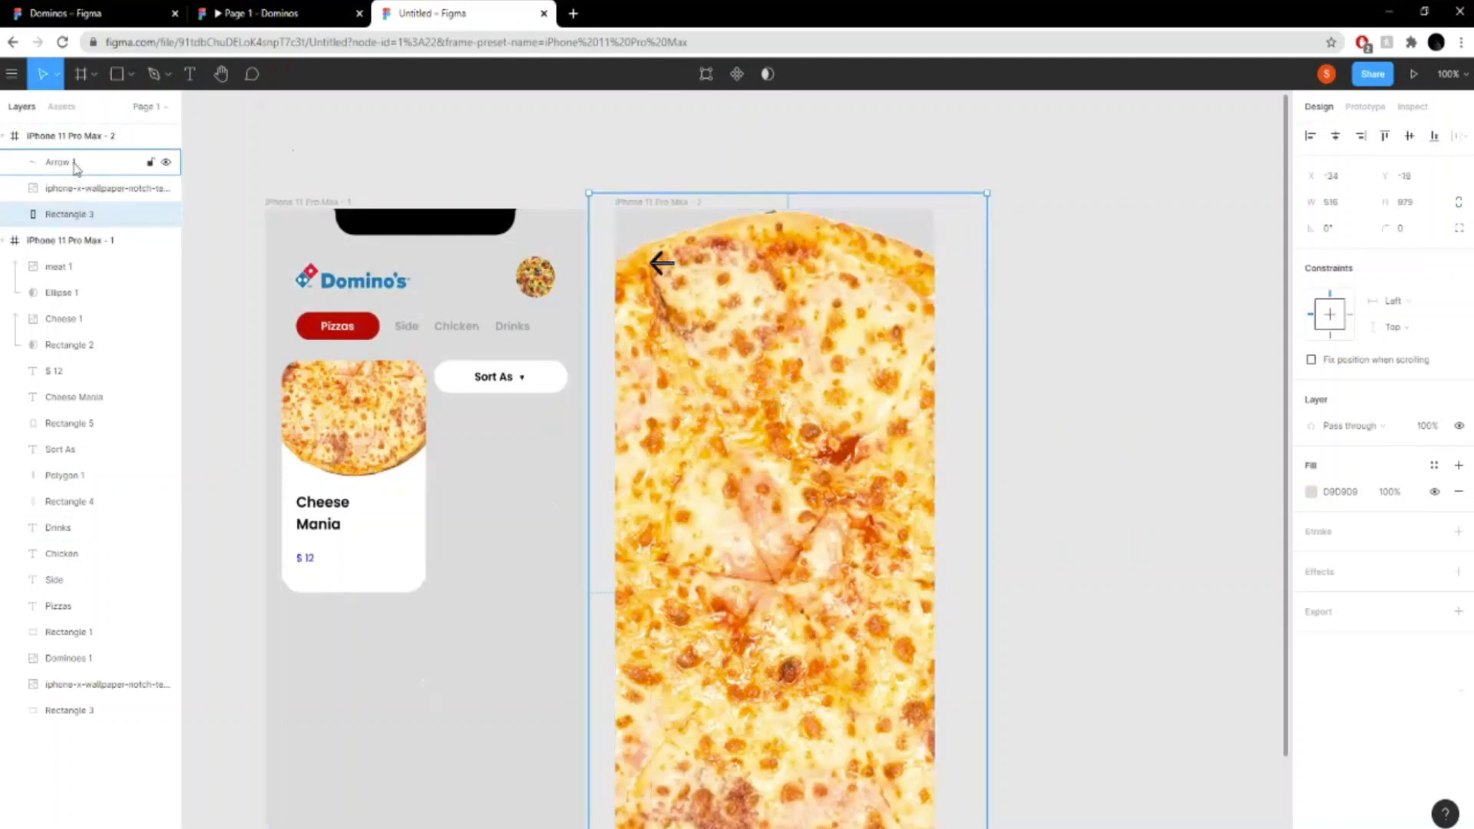
left_click(102, 214)
left_click_drag(852, 370, 823, 382)
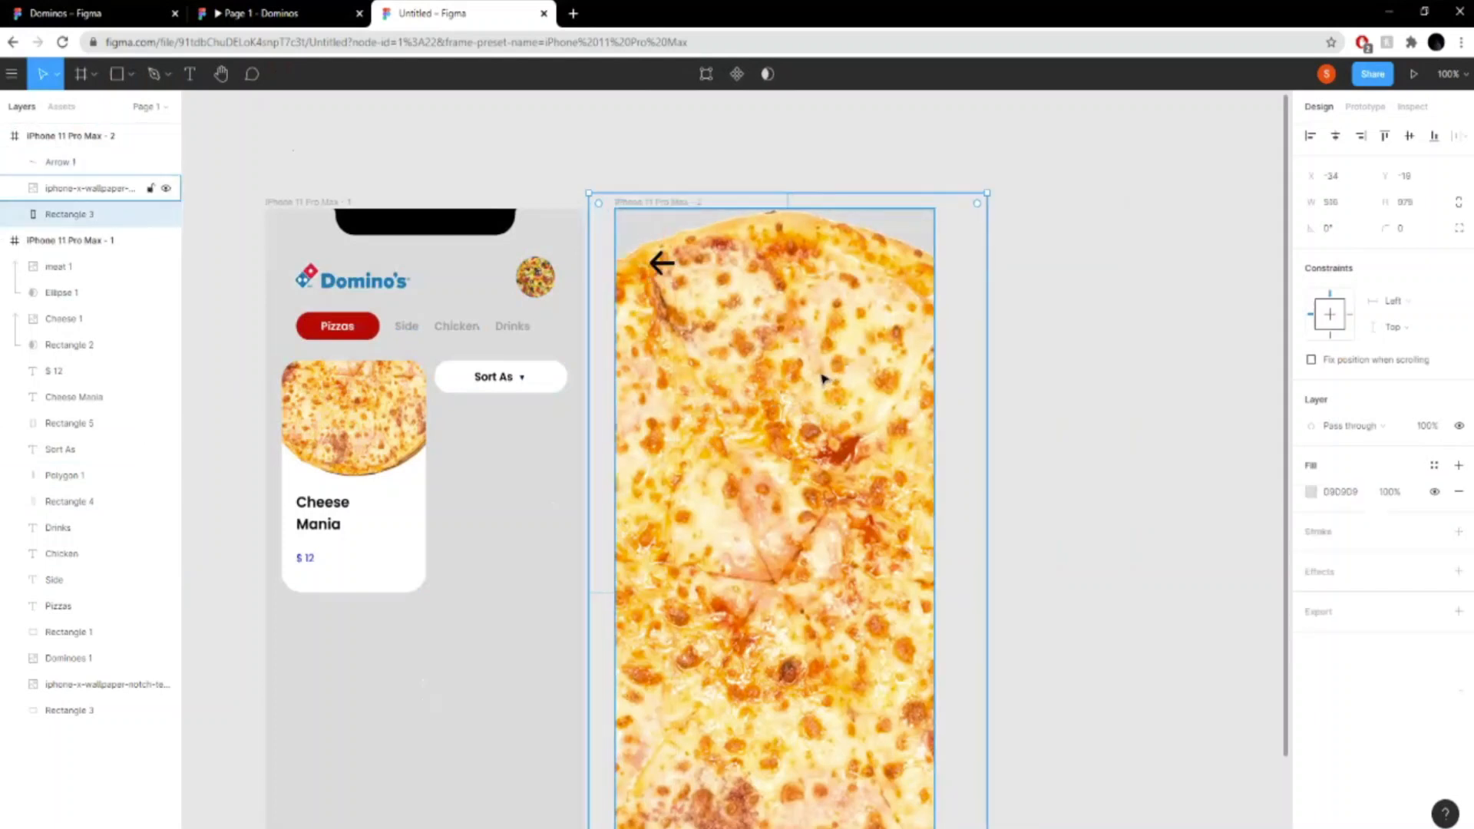
- Undo the rectangle moves and the pizza image placement in the second frame
key("ctrl+z")
key("ctrl+z")
key("ctrl+z")
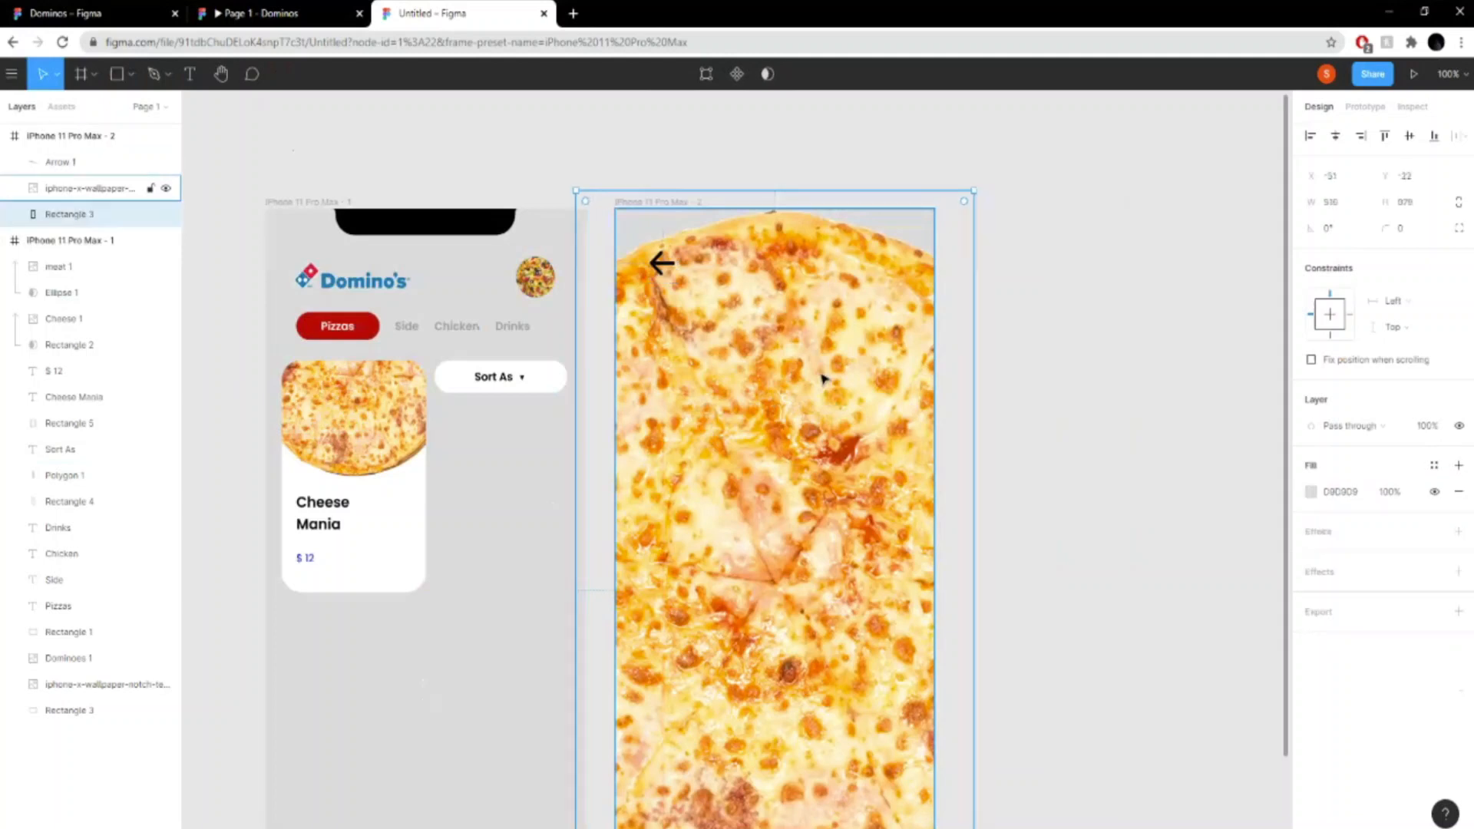
key("ctrl+z")
key("ctrl+z")
key("ctrl+z")
key("ctrl+z")
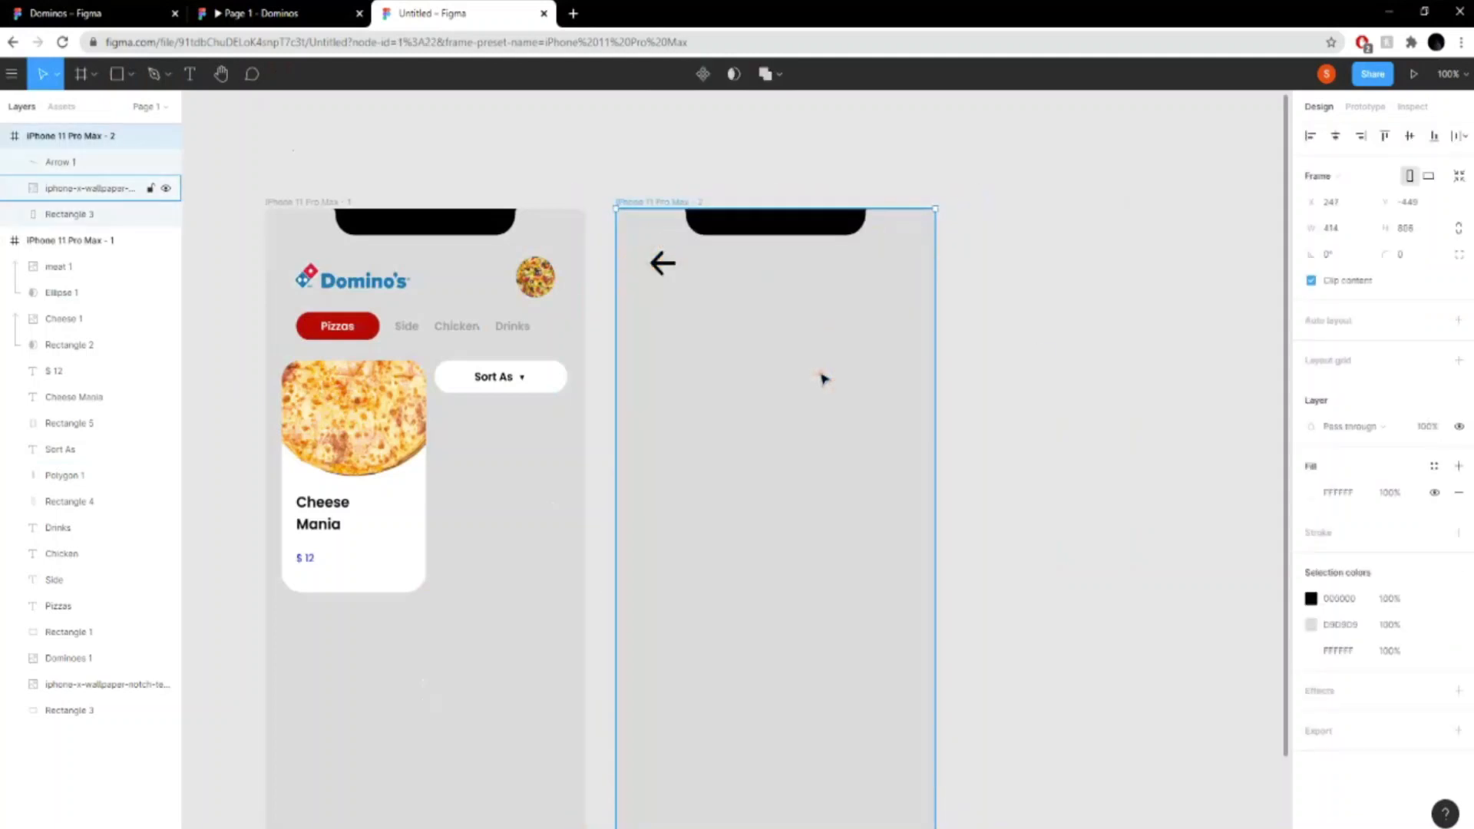
- Place the cheese pizza image from file on the empty canvas beside the second frame
left_click(12, 74)
mouse_move(97, 179)
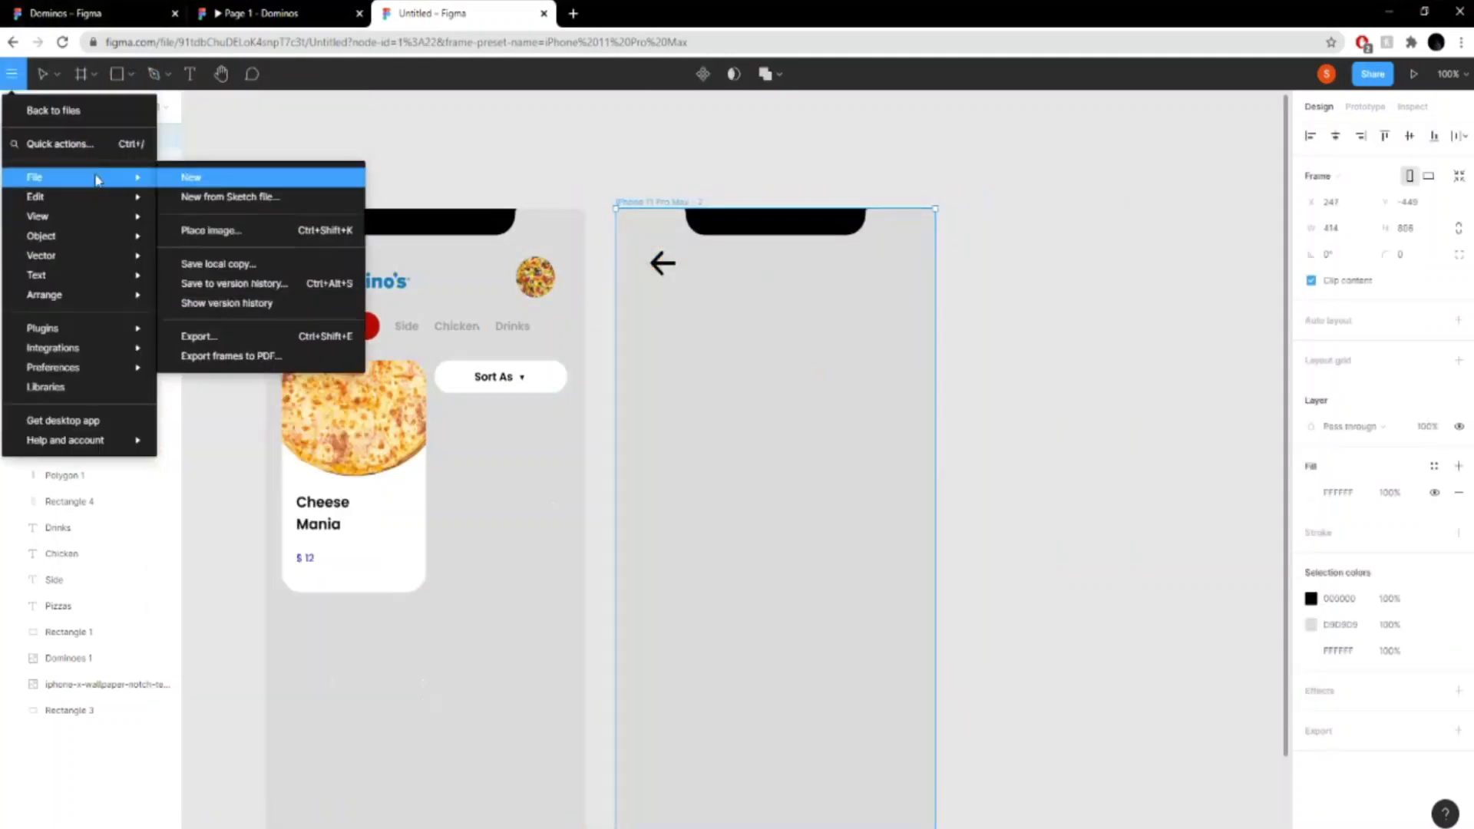
left_click(702, 227)
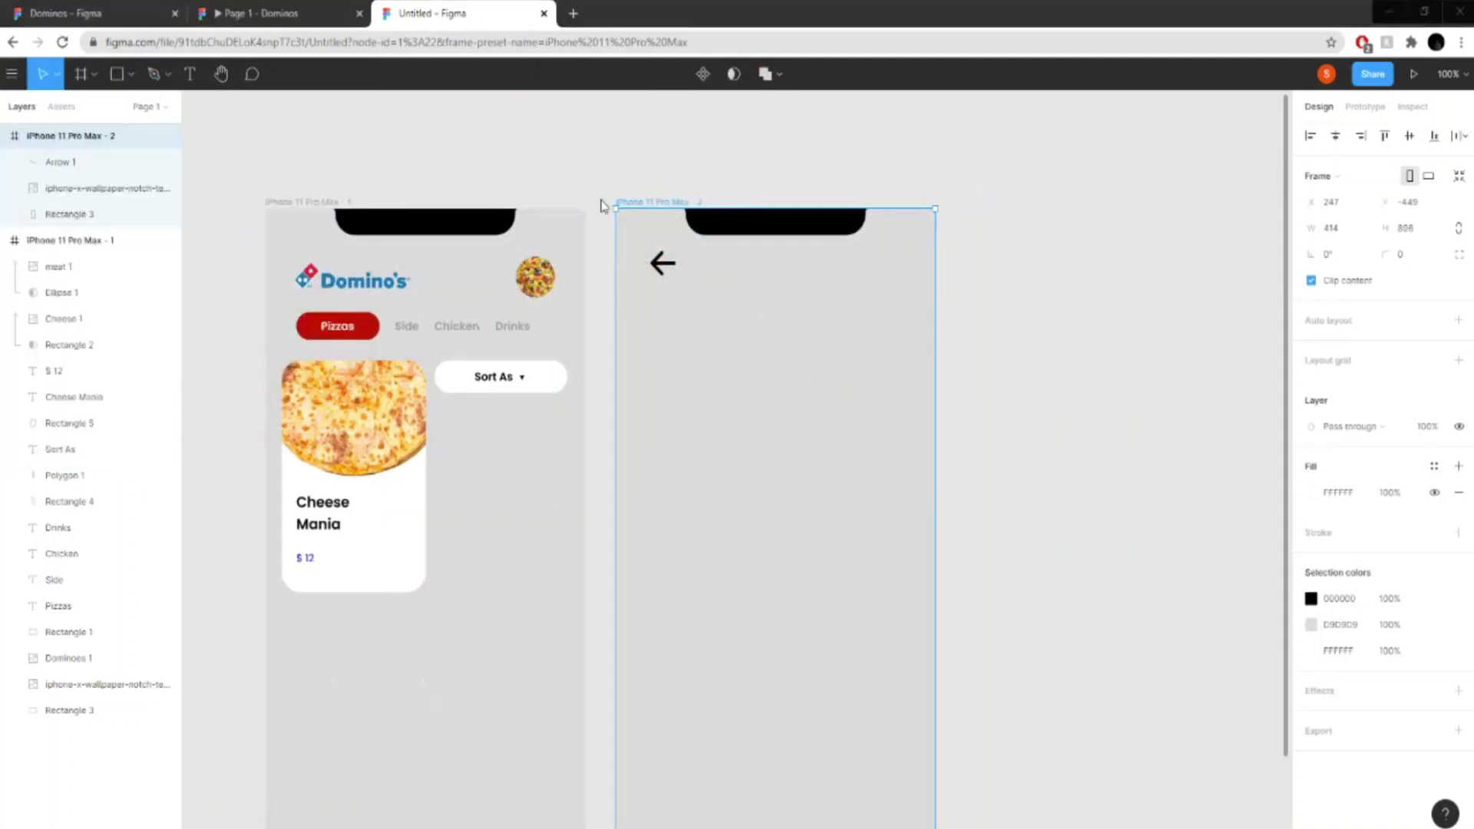
left_click(605, 422)
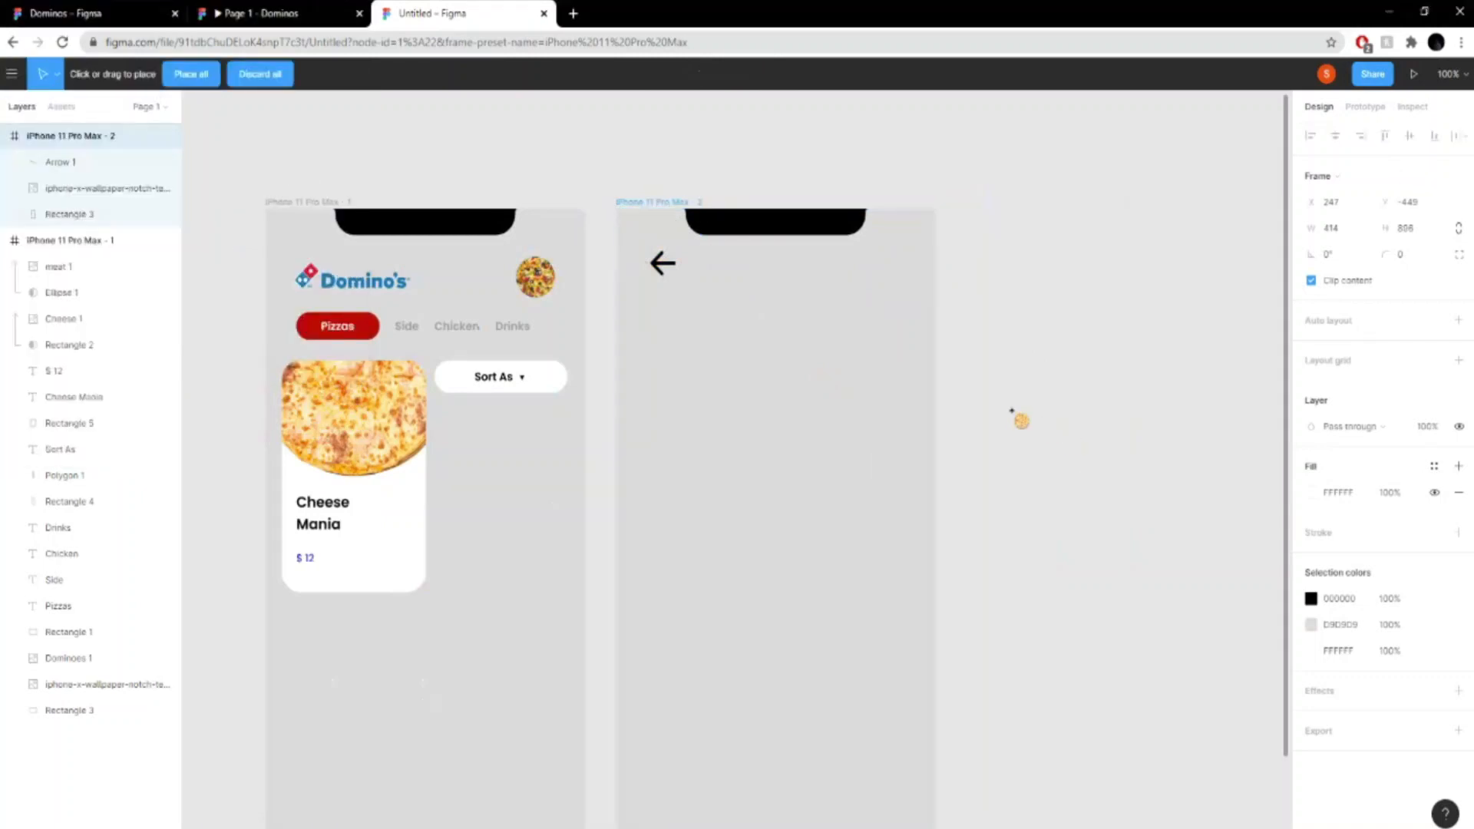
left_click(990, 409)
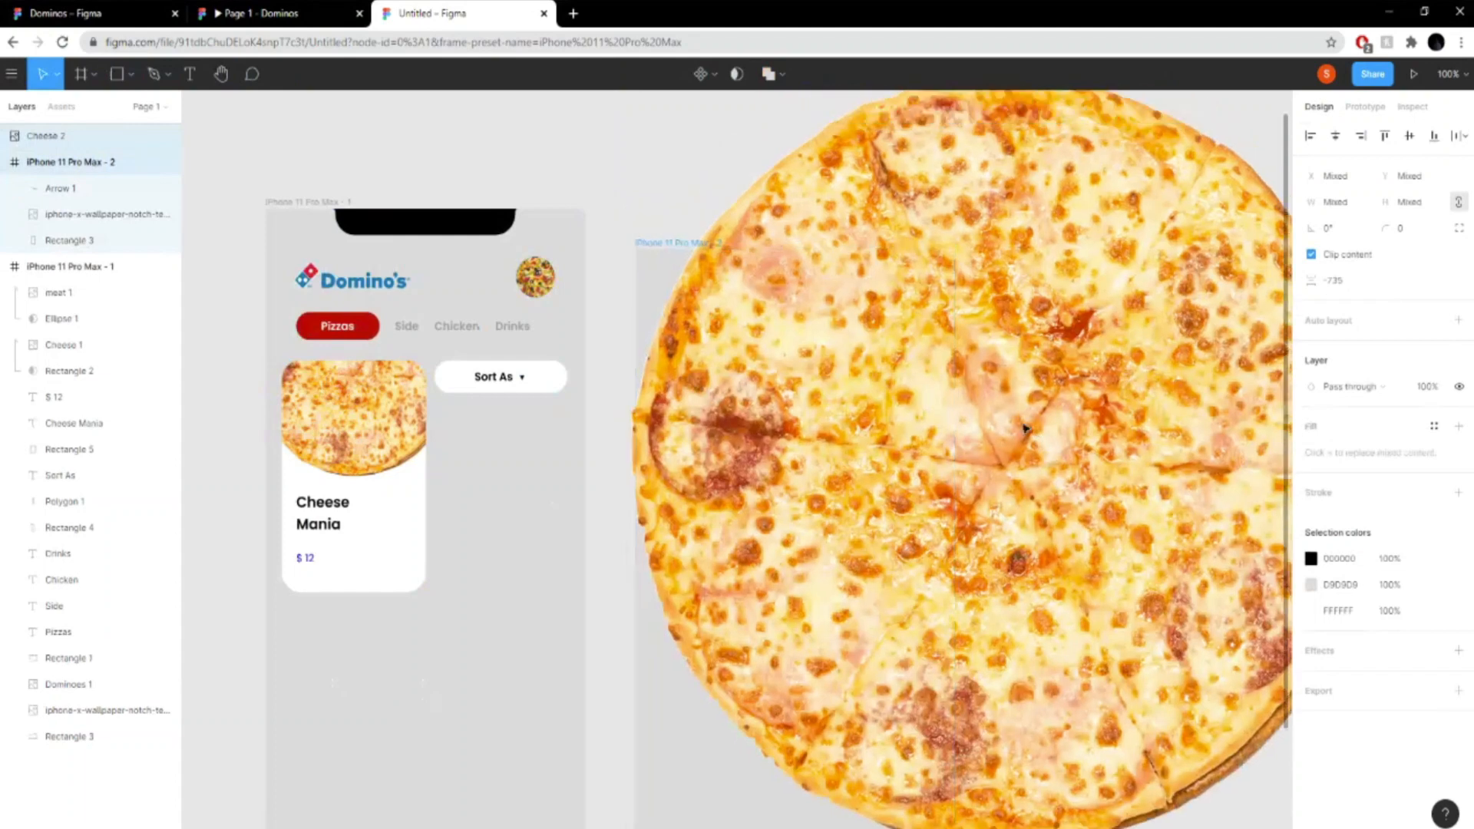
- Move the new cheese pizza layer into the second iPhone frame, directly beneath the arrow layer
left_click(549, 145)
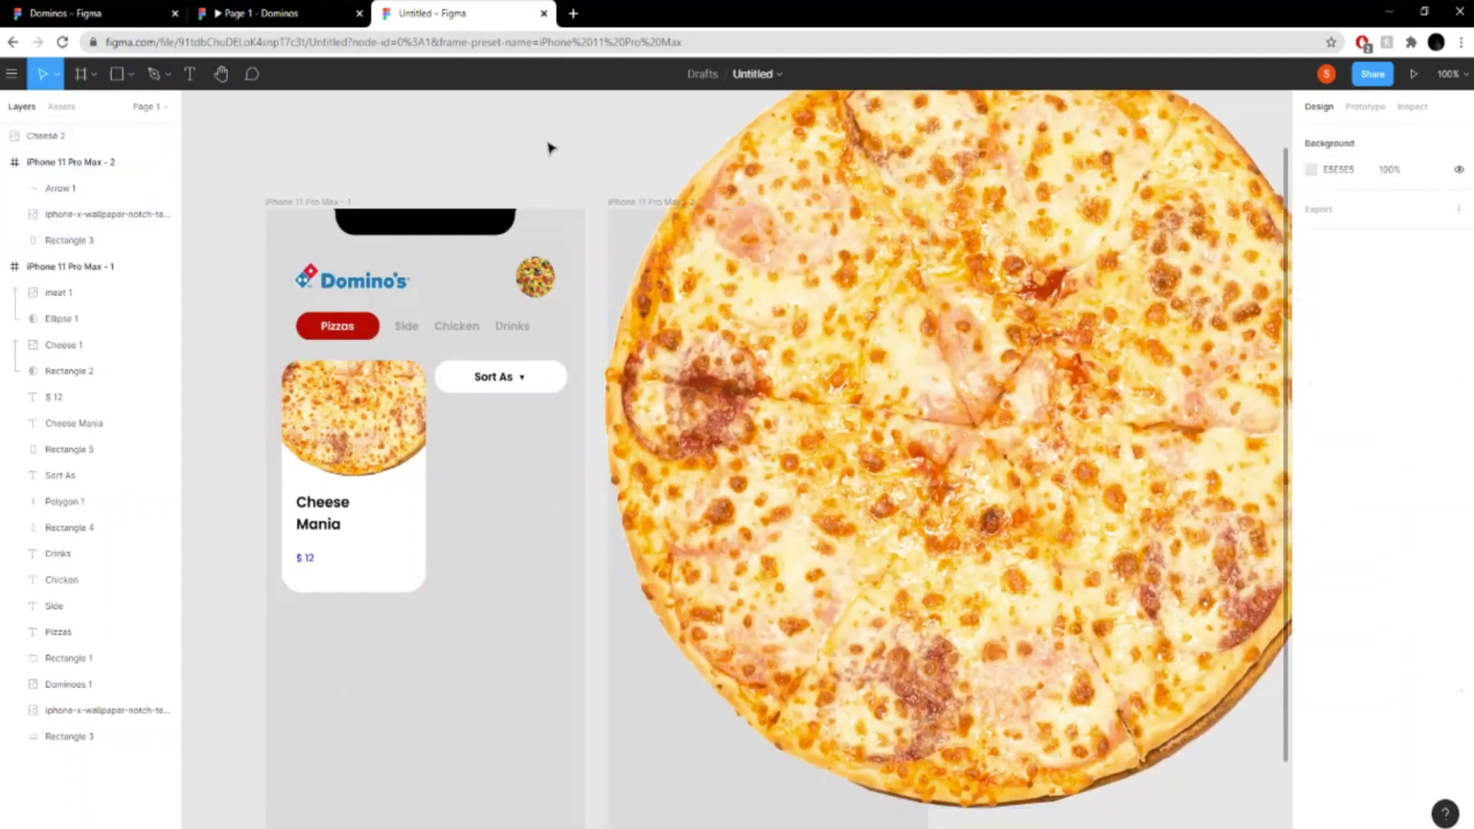
left_click(109, 136)
mouse_move(99, 186)
left_mouse_down()
mouse_move(102, 213)
mouse_move(101, 201)
left_mouse_up()
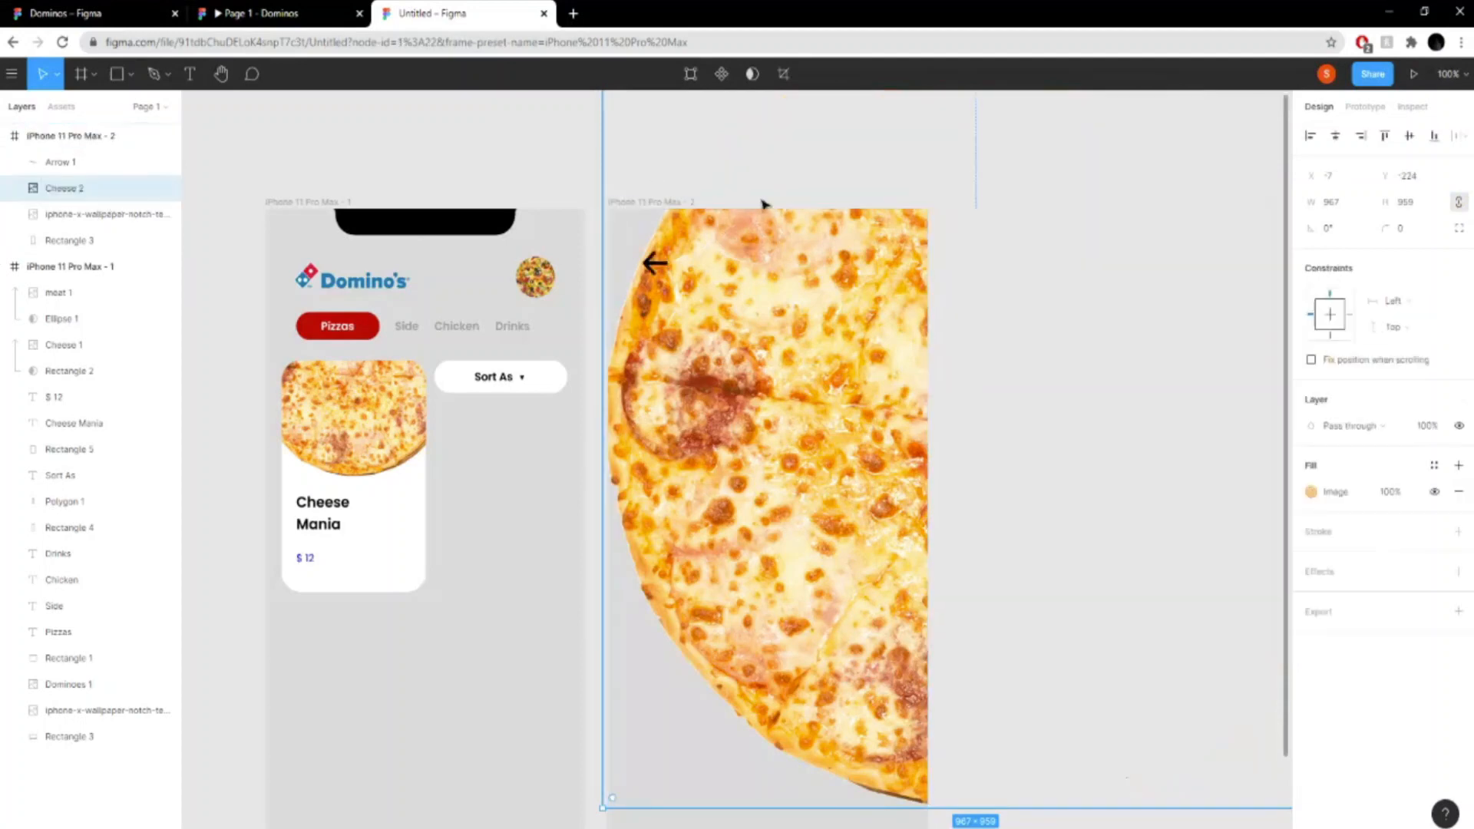
- Shrink the second frame's cheese pizza image to about 518 wide and set its rotation to 0°
scroll(1111, 595, "down", 1)
key("ctrl+minus")
key("ctrl+minus")
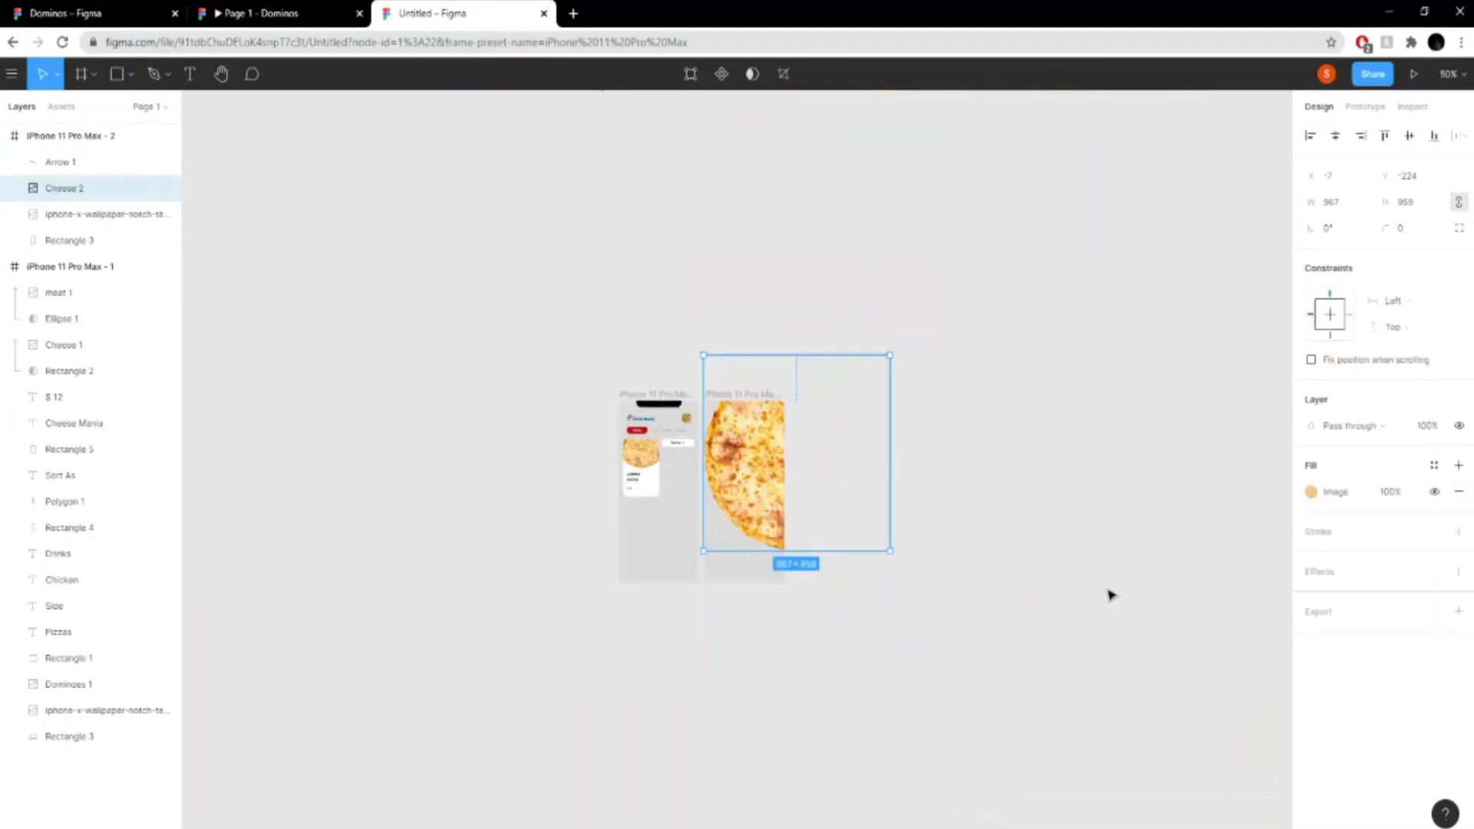
left_click_drag(888, 354, 801, 434)
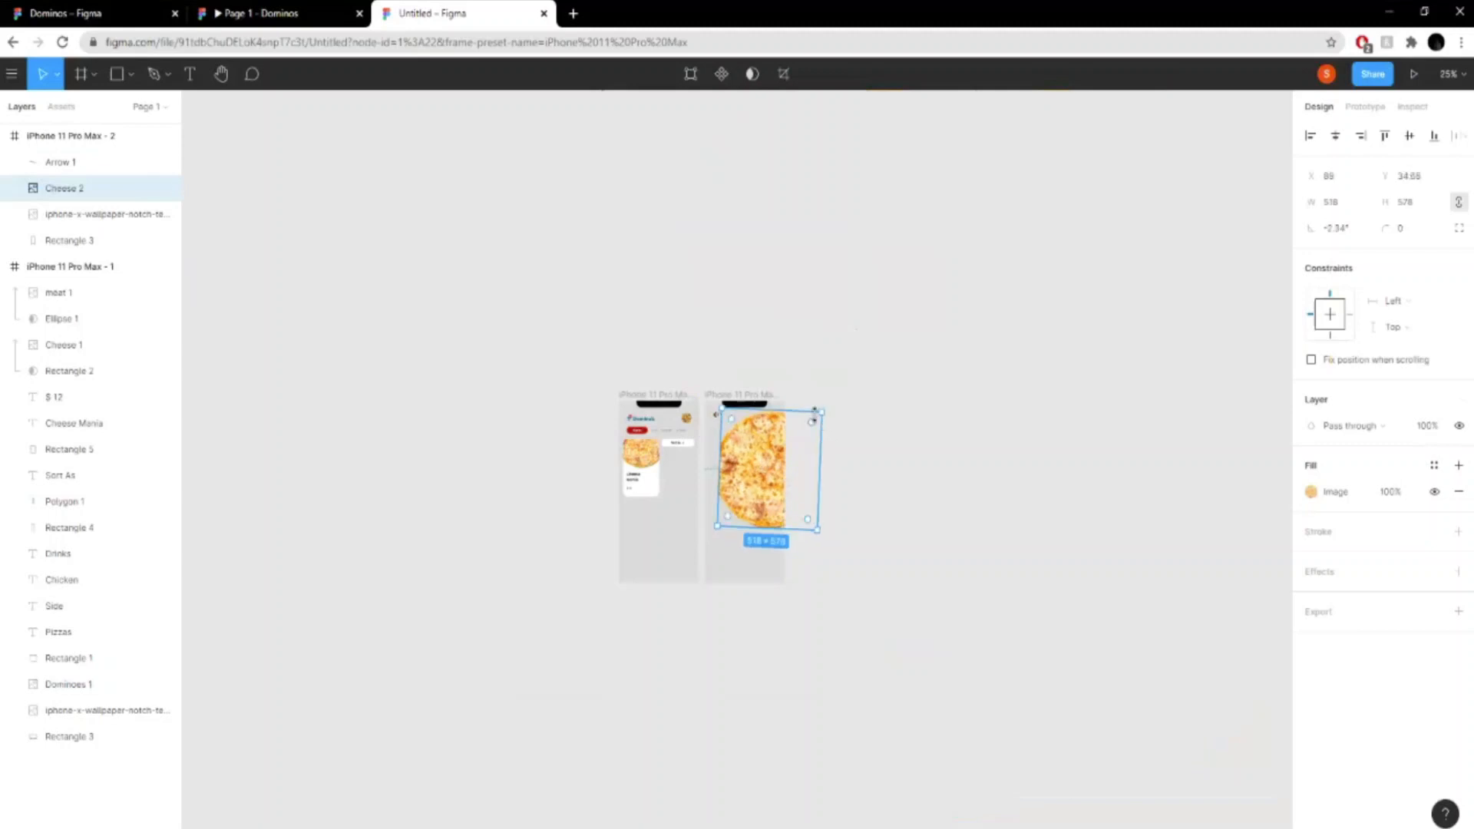
left_click(1348, 234)
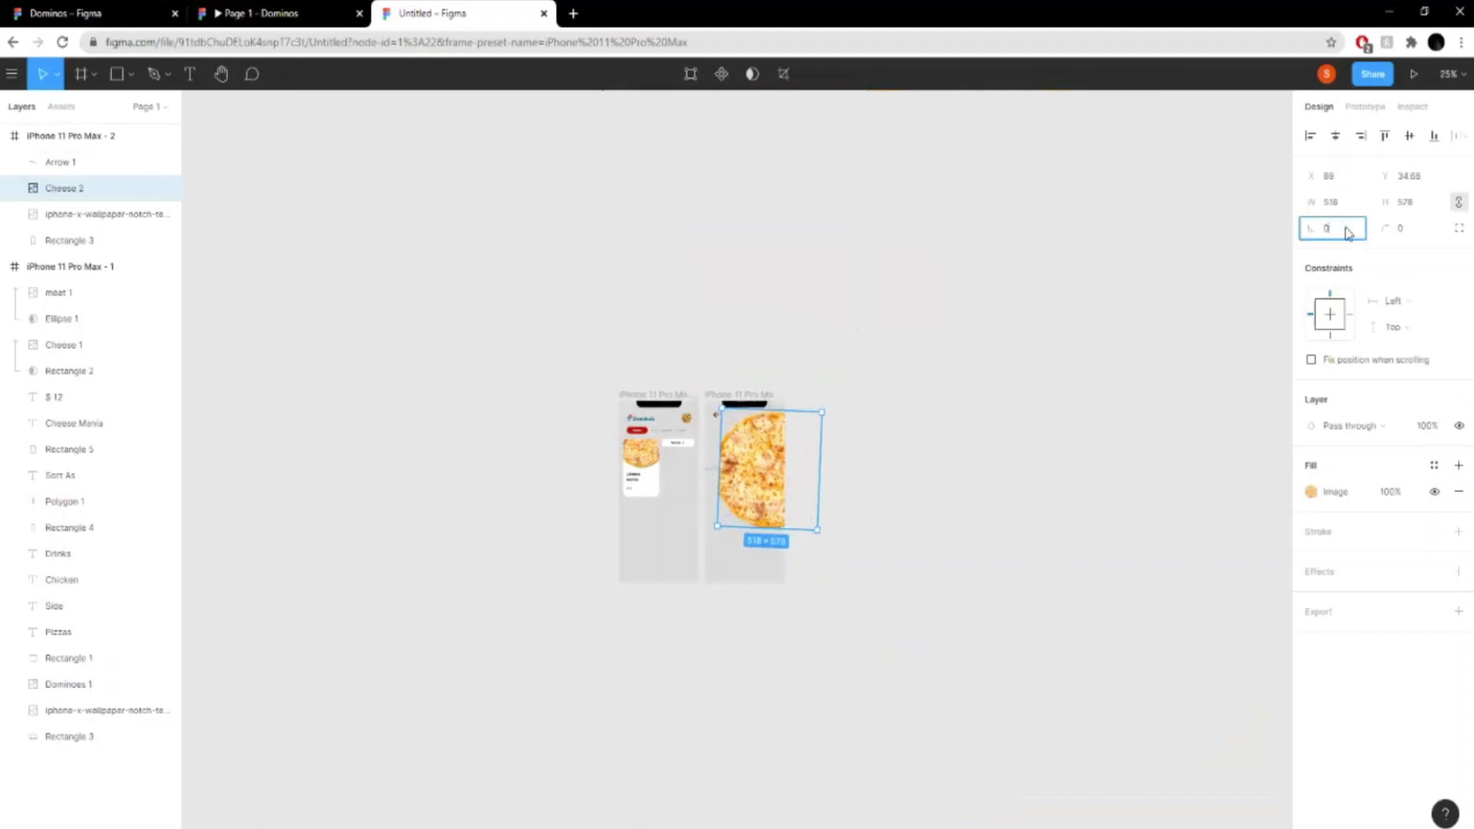
key("Return")
key("shift+0")
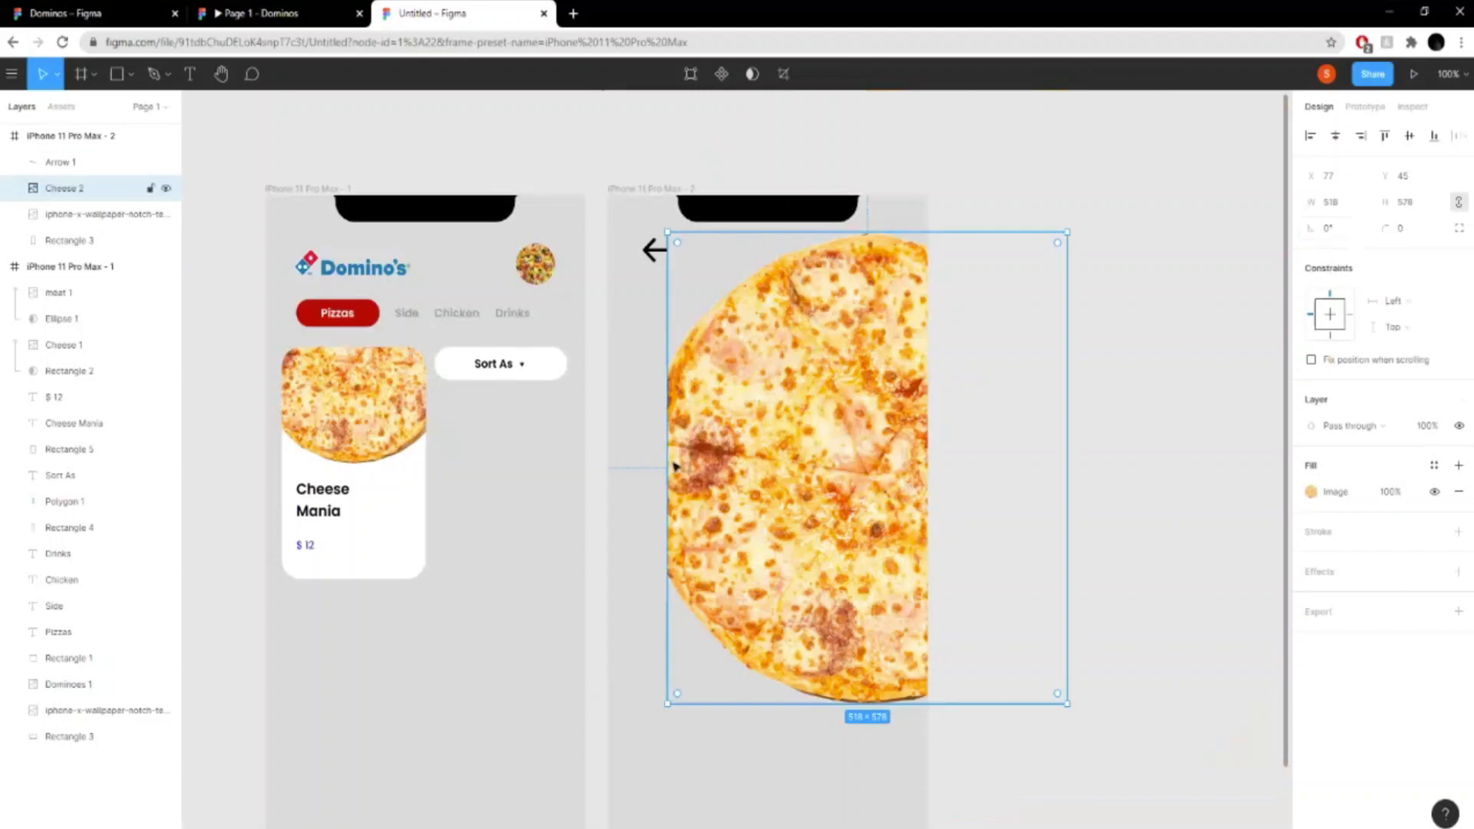
- Resize the pizza image to about 519 × 504 and position it at about X 107, Y -28, matching the reference prototype
left_click_drag(671, 460, 607, 462)
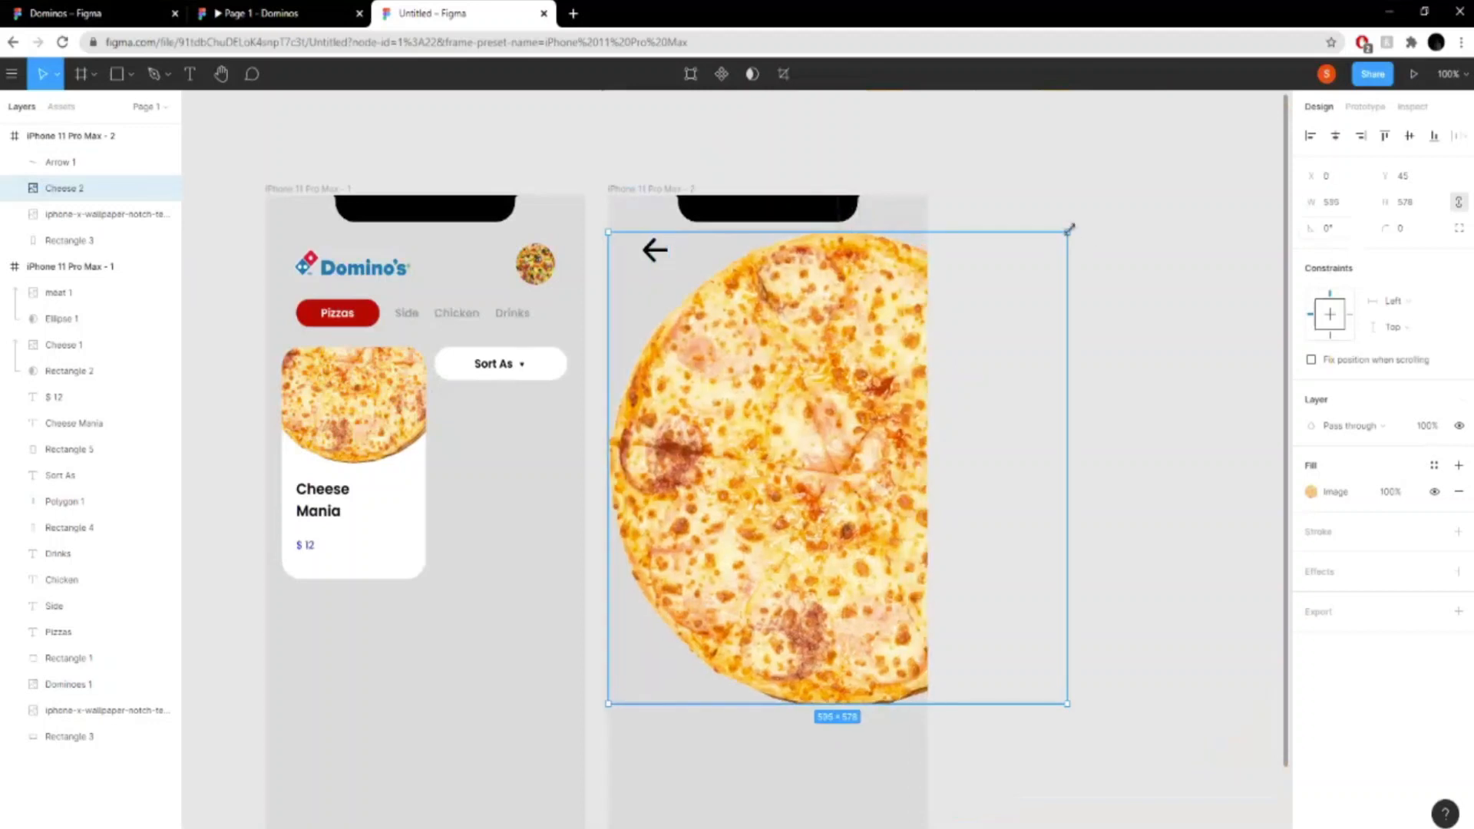
left_click_drag(1068, 232, 984, 313)
left_click_drag(770, 453, 858, 400)
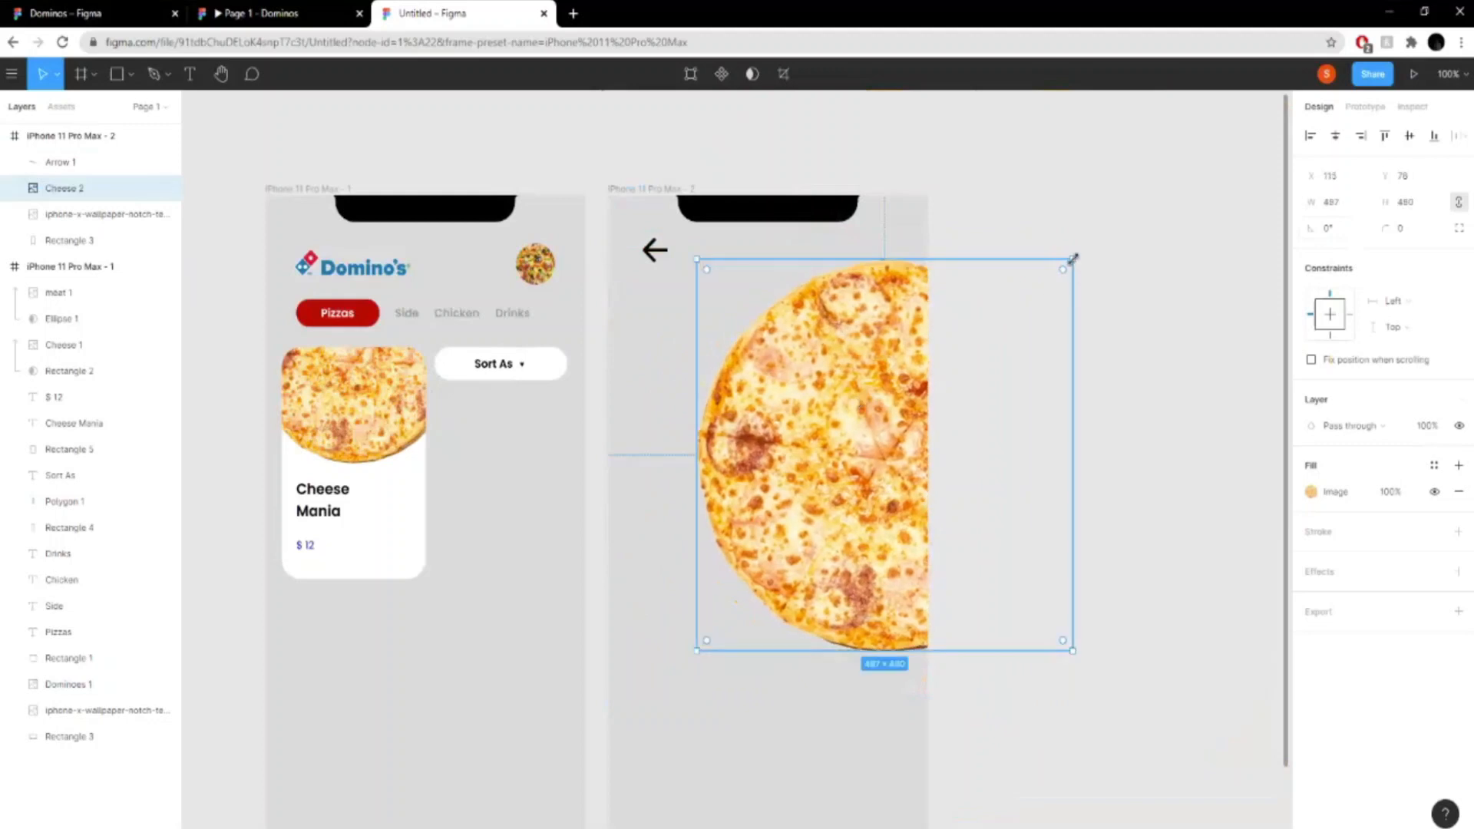
left_click_drag(1072, 259, 1098, 240)
mouse_move(868, 360)
left_mouse_down()
mouse_move(862, 388)
mouse_move(859, 335)
mouse_move(859, 356)
left_mouse_up()
left_click(261, 13)
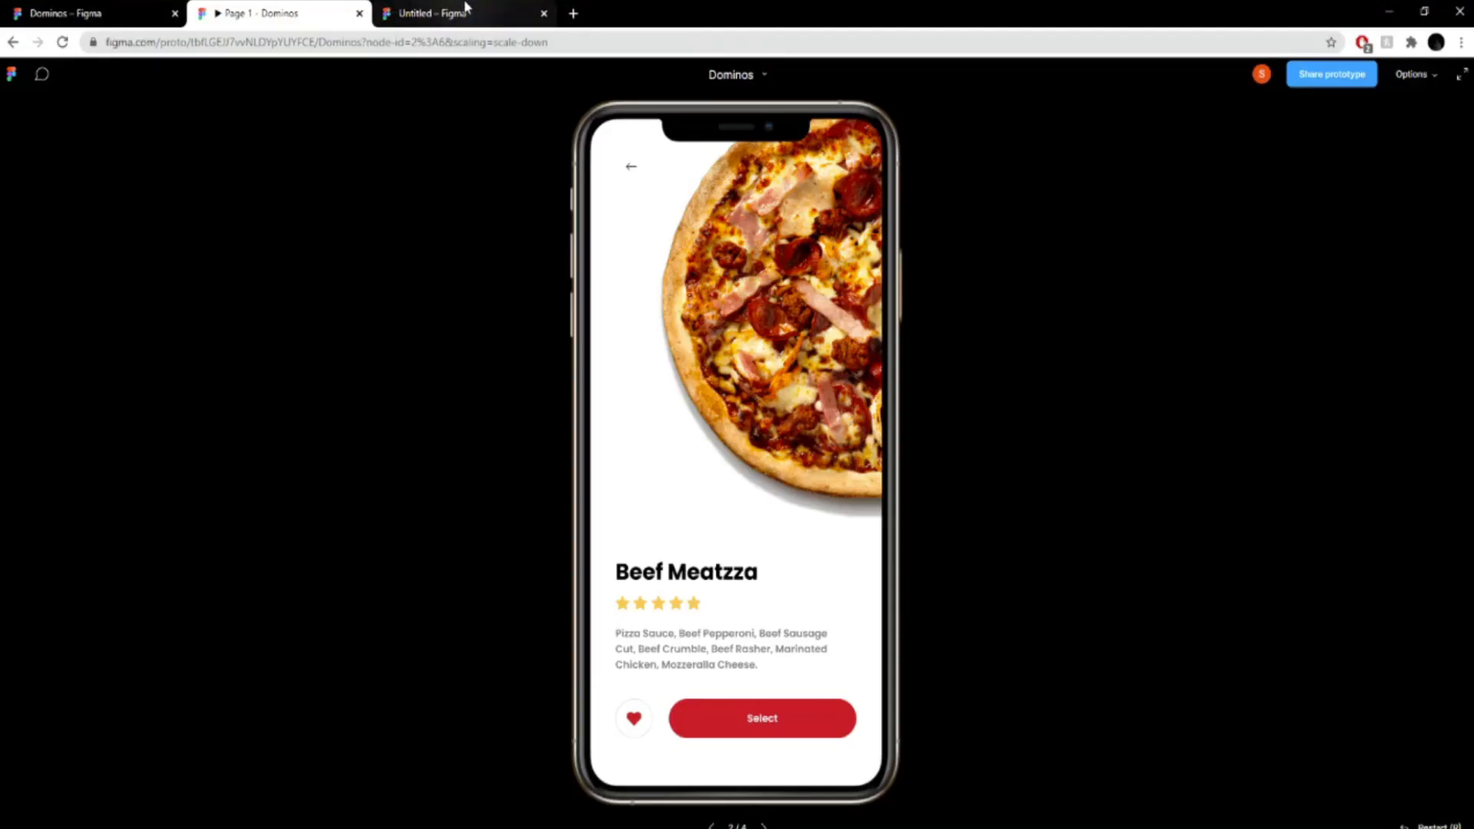
left_click(465, 9)
left_click_drag(835, 441, 839, 376)
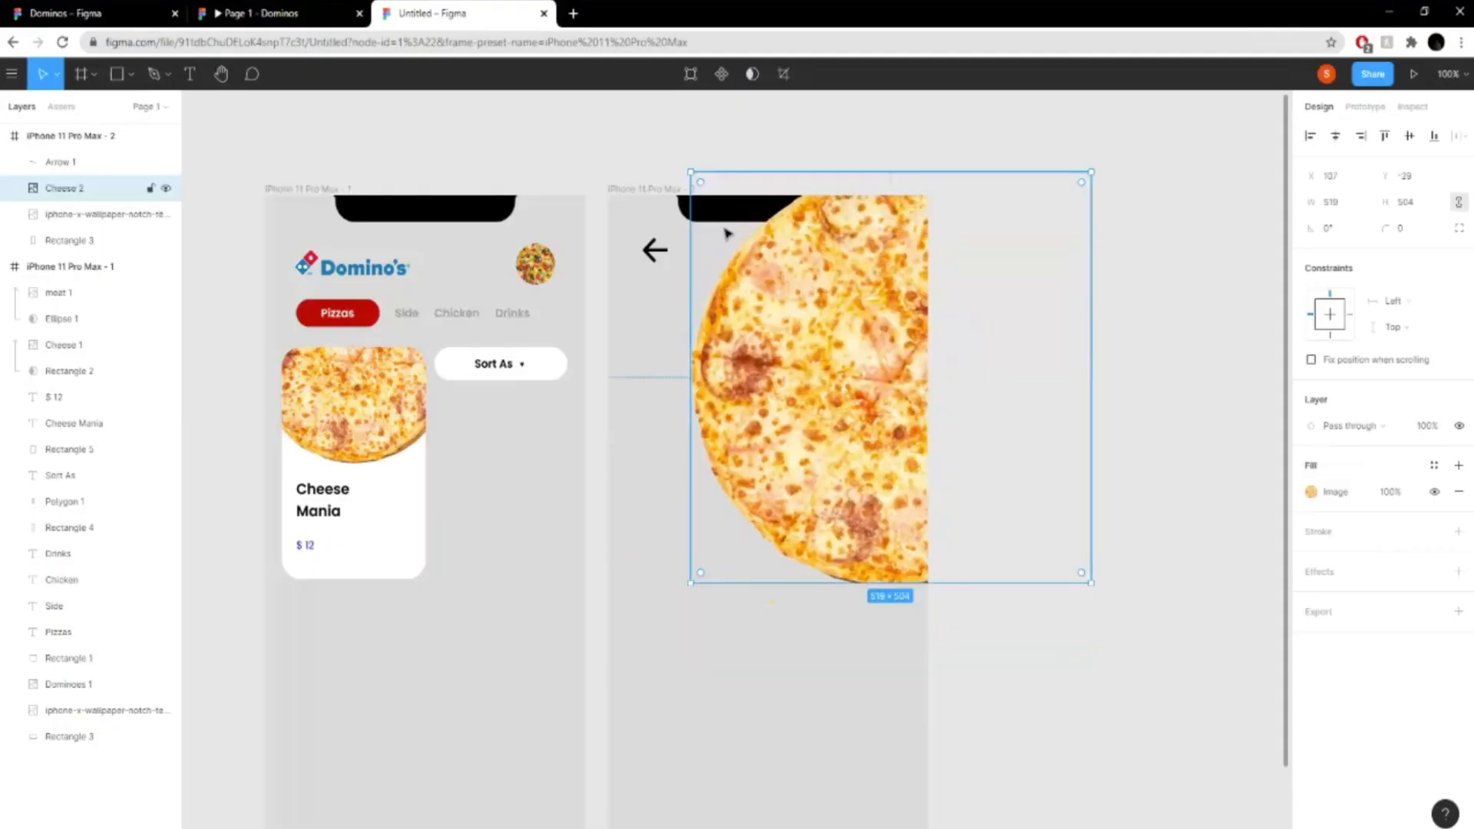
- Bring the notch image layer to the front of the second frame, above the arrow and pizza
left_click_drag(93, 214, 92, 152)
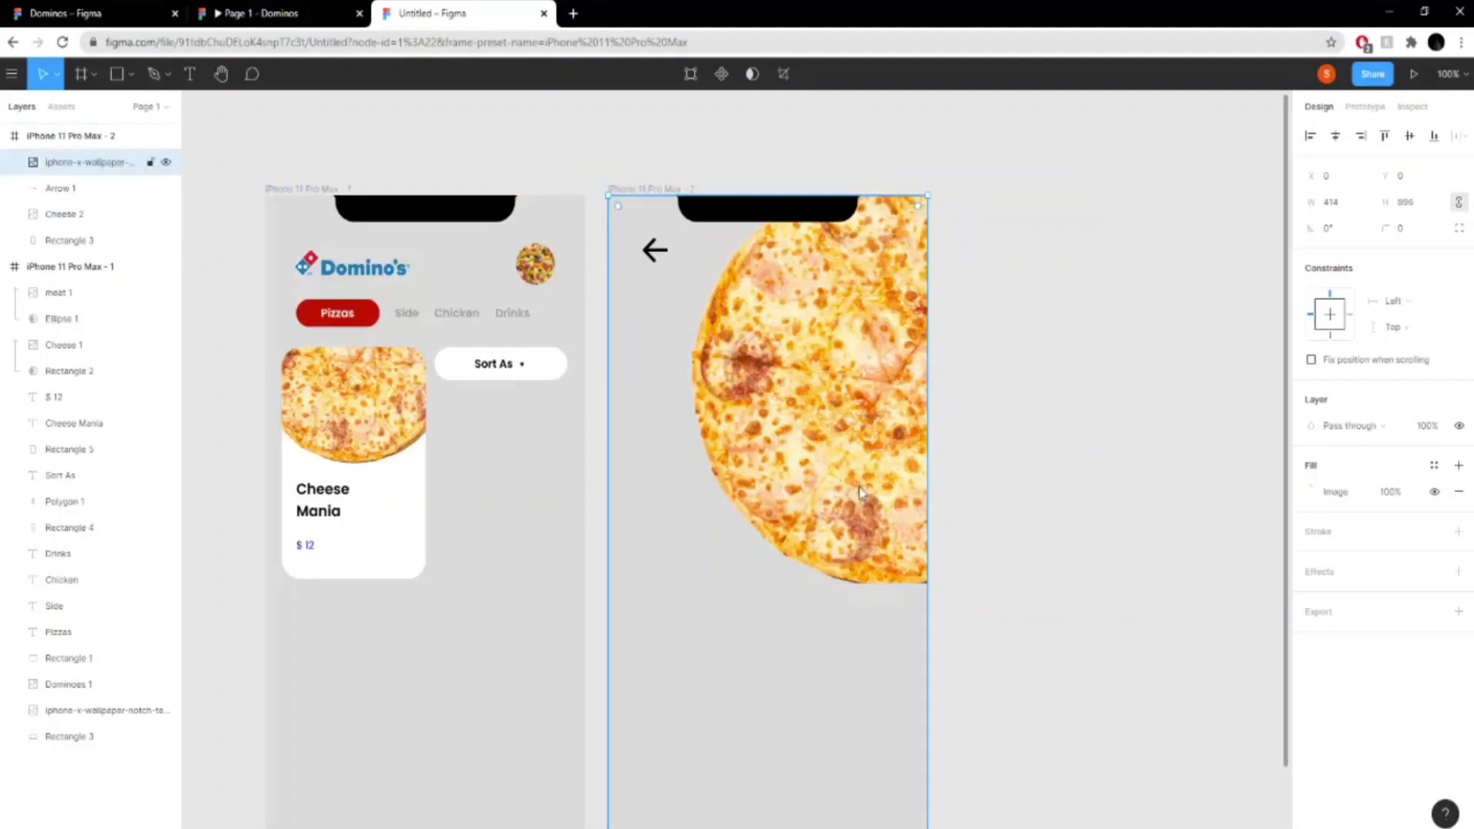
key("ctrl+t")
left_click(728, 13)
- Enlarge the second frame's pizza image to about 540 wide and shift it slightly down
left_click(77, 215)
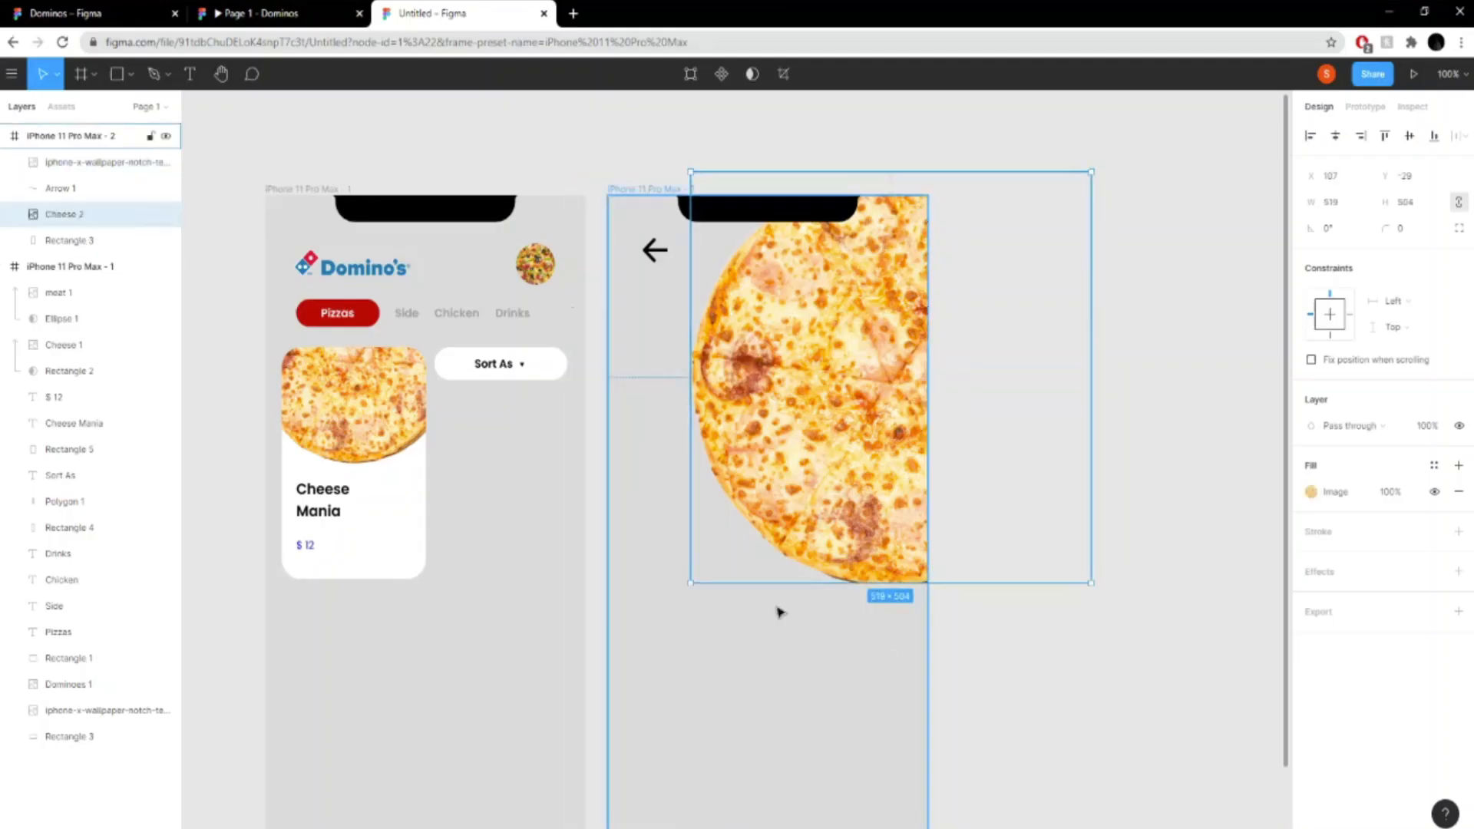
left_click_drag(688, 583, 673, 599)
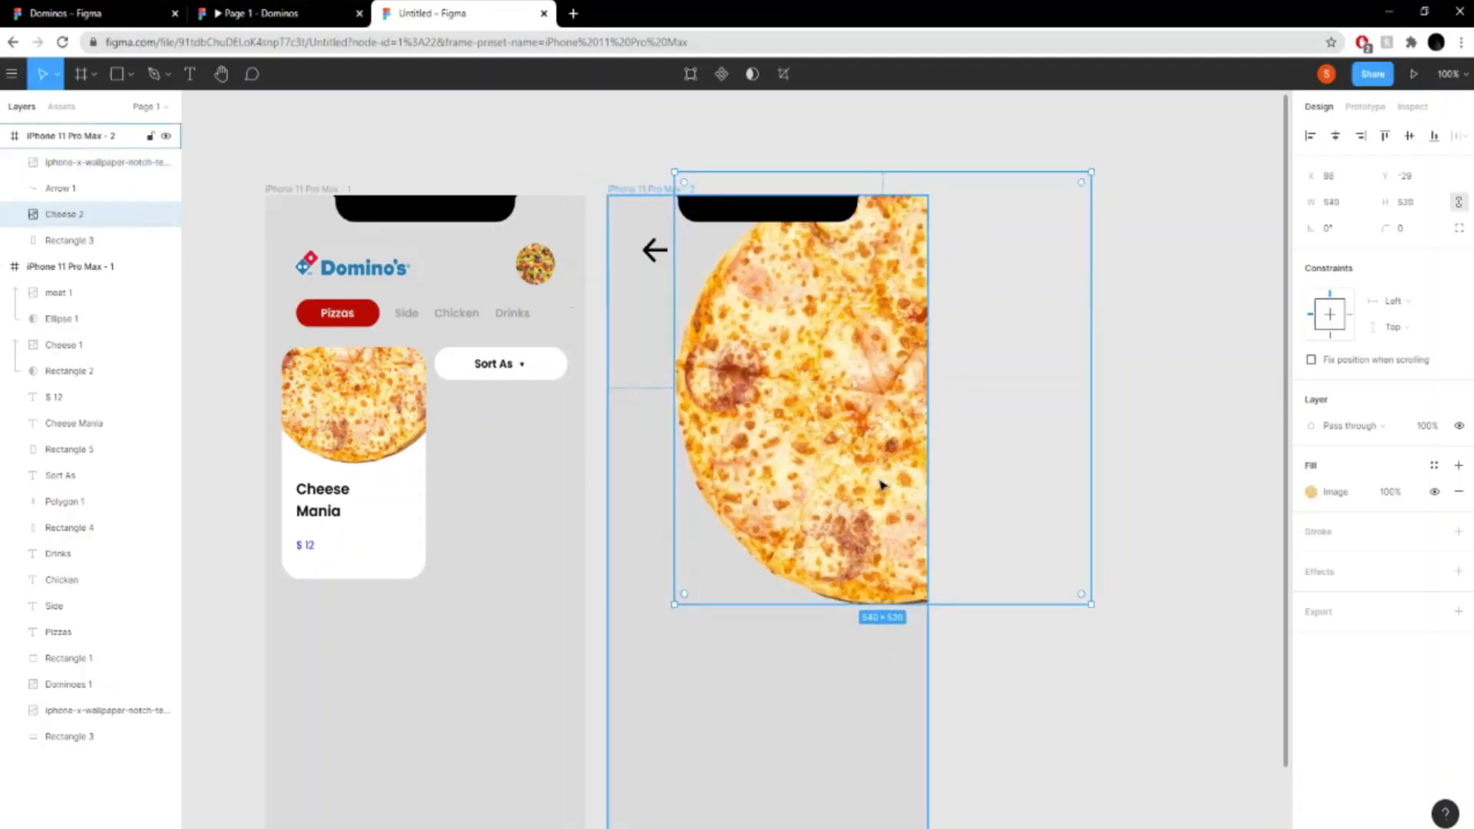
left_click(1142, 450)
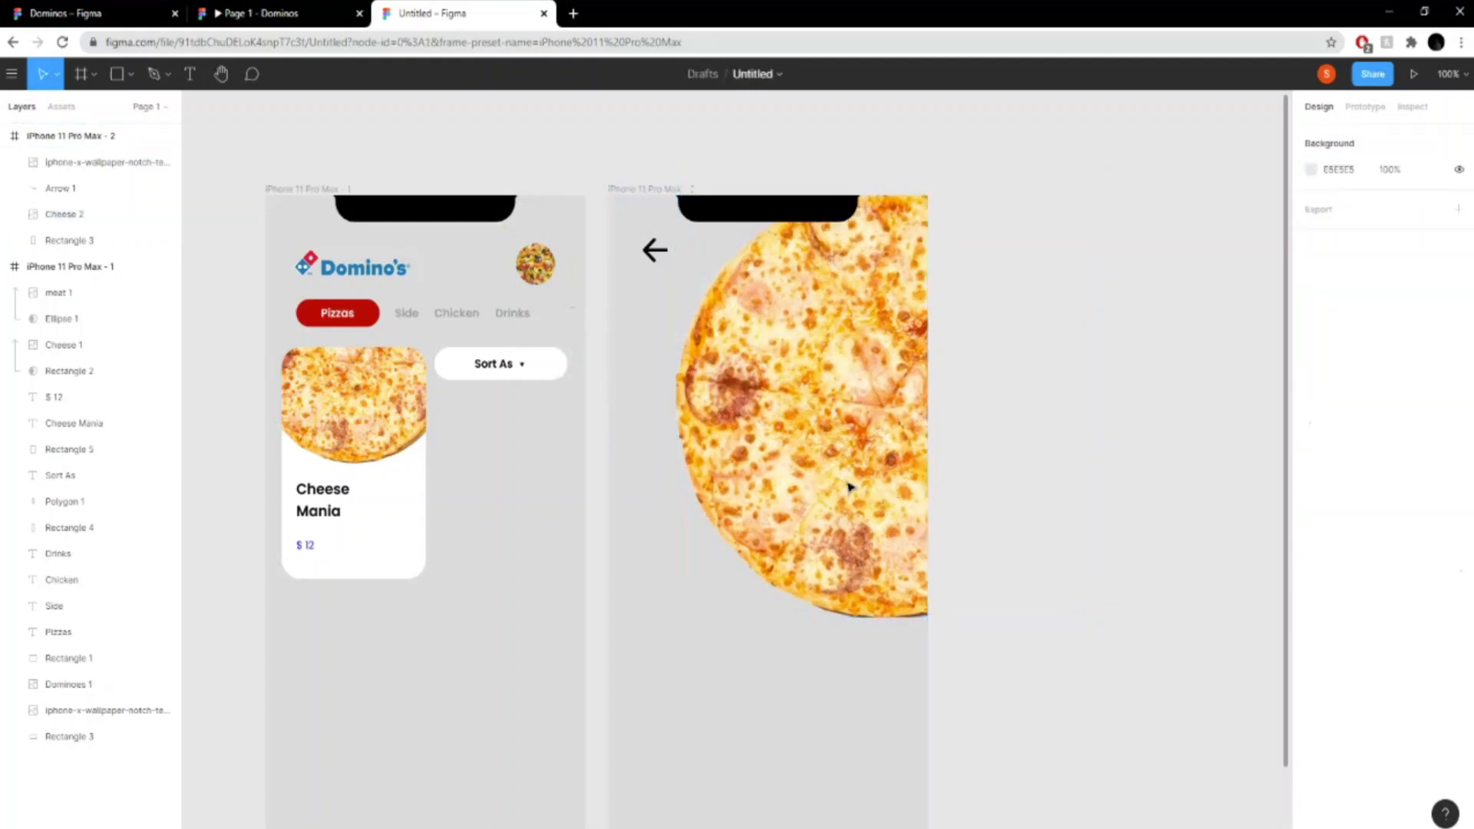
- Following the reference prototype, add the text "Beef" beside the second frame and set its font size to 36
left_click(261, 13)
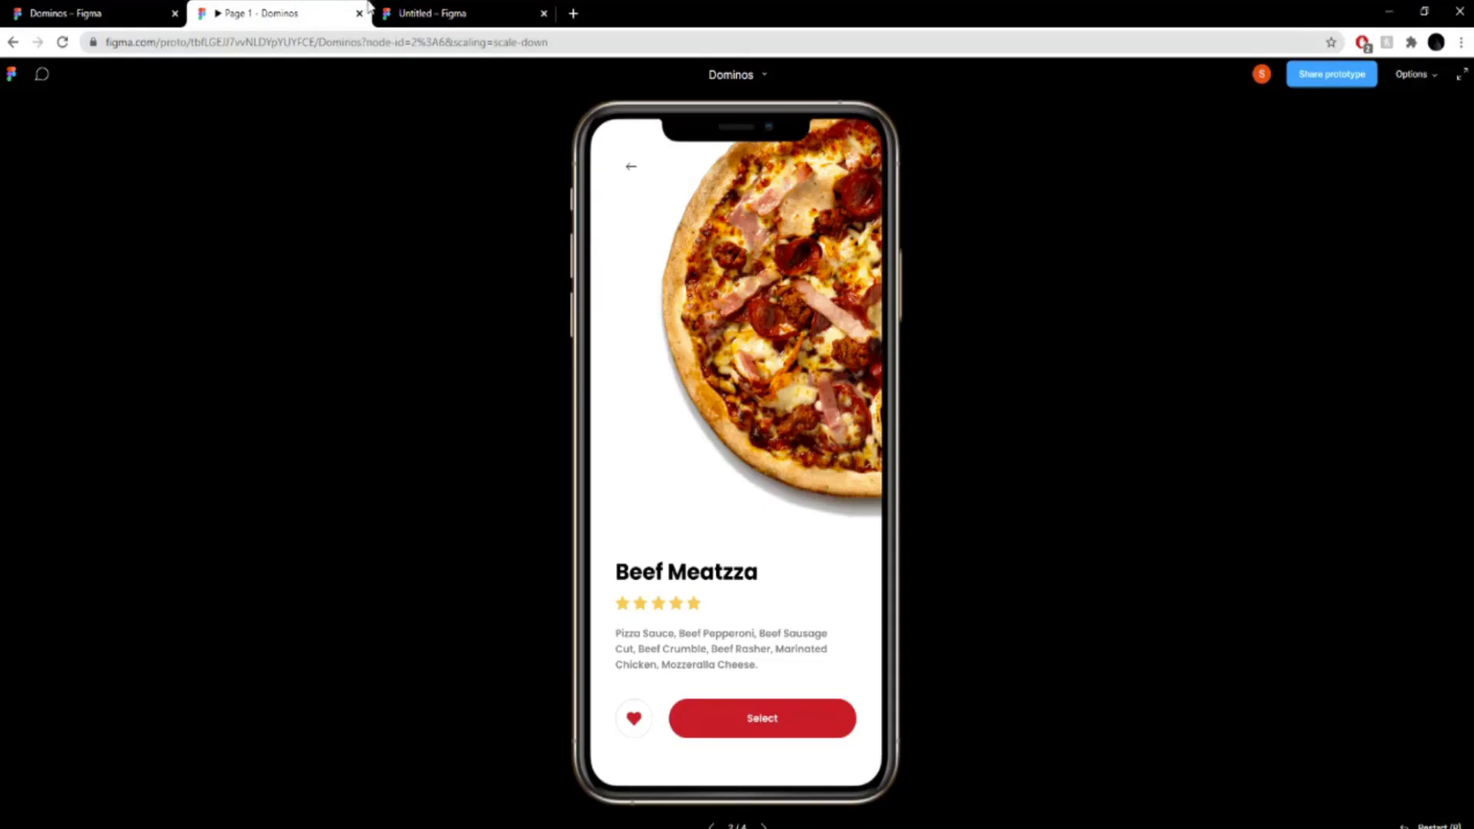
left_click(430, 13)
scroll(1069, 526, "down", 5)
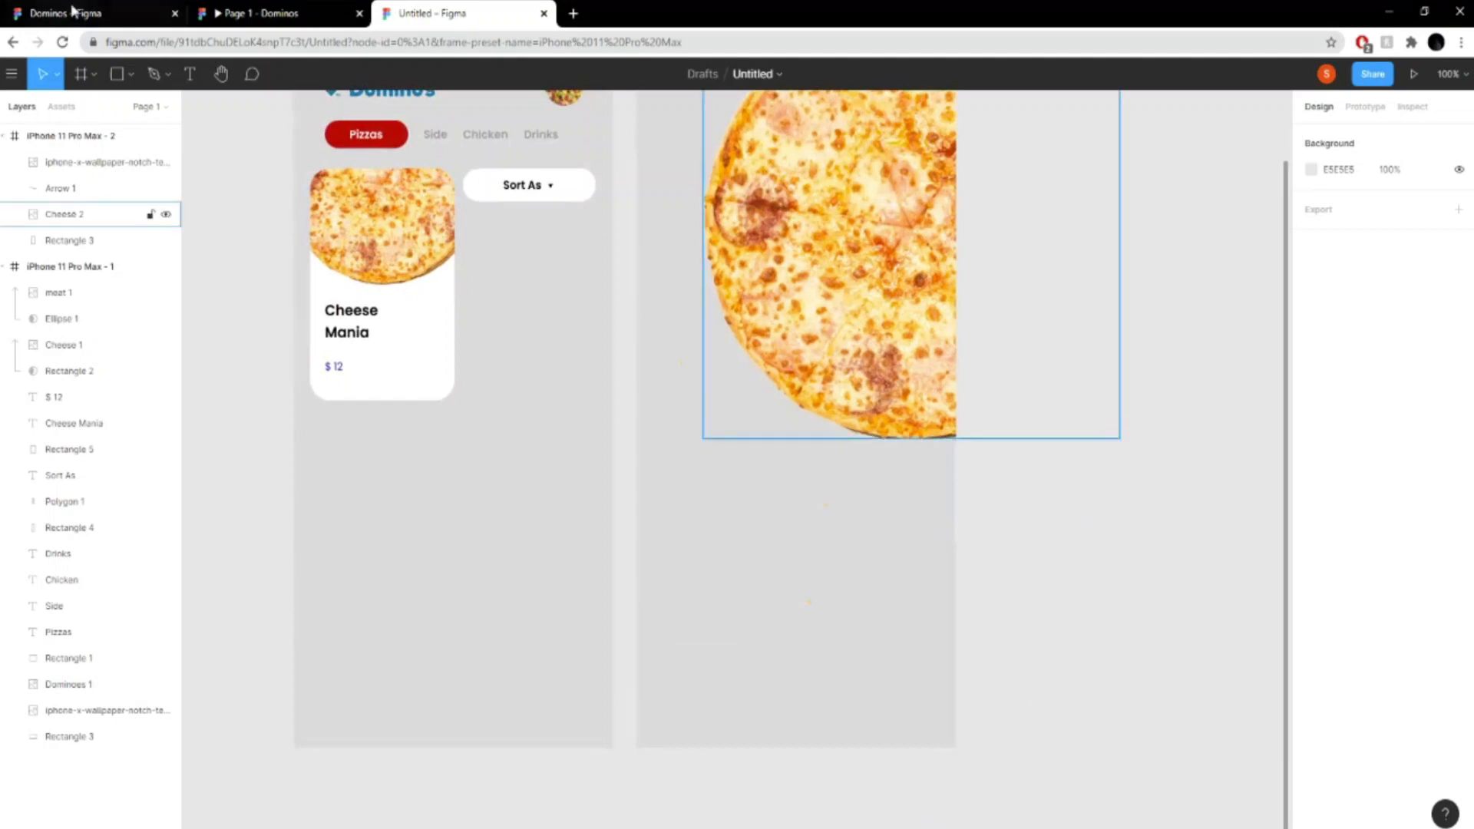
left_click(314, 11)
left_click(453, 11)
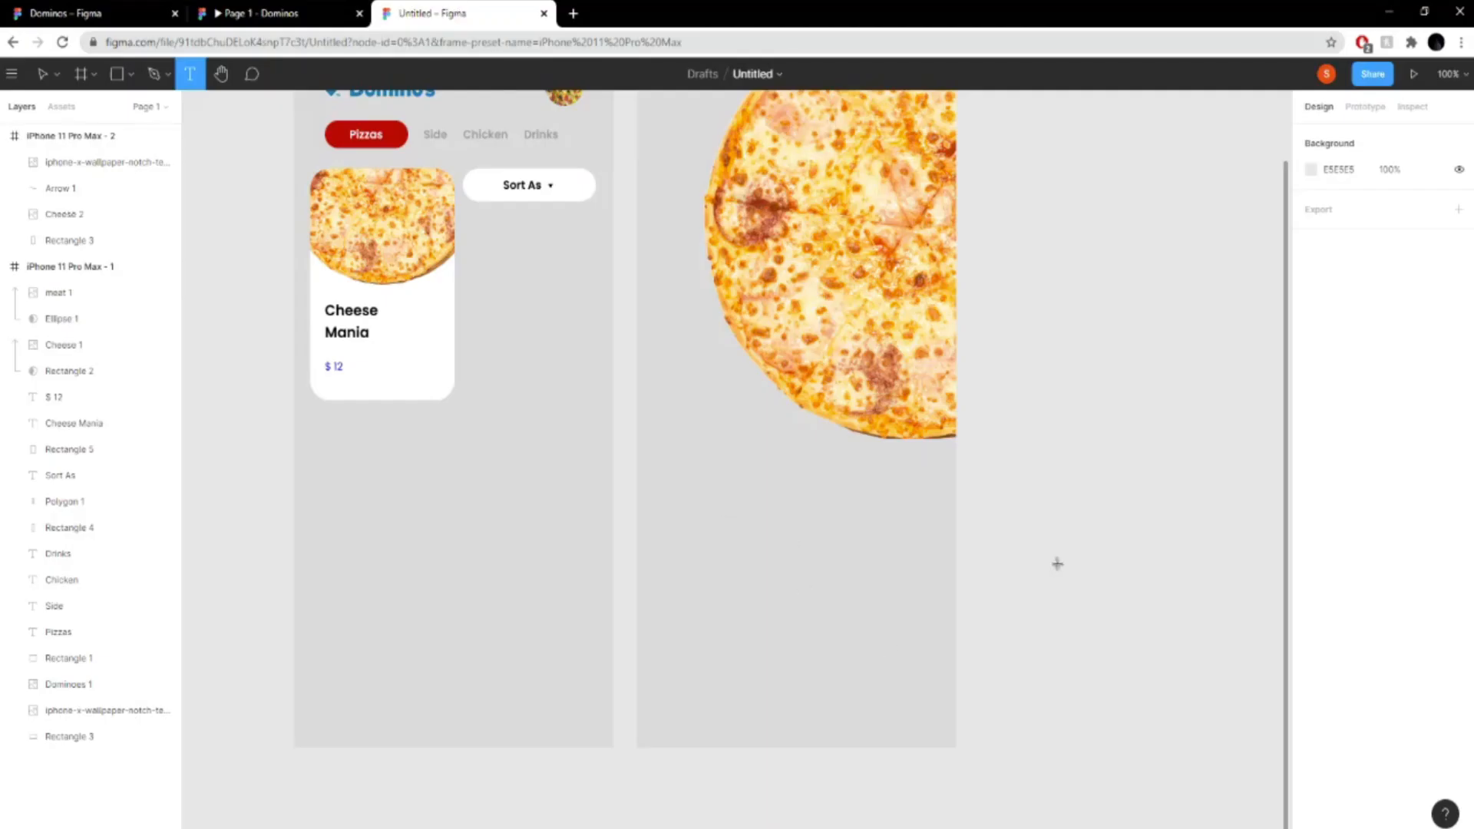
left_click(1076, 535)
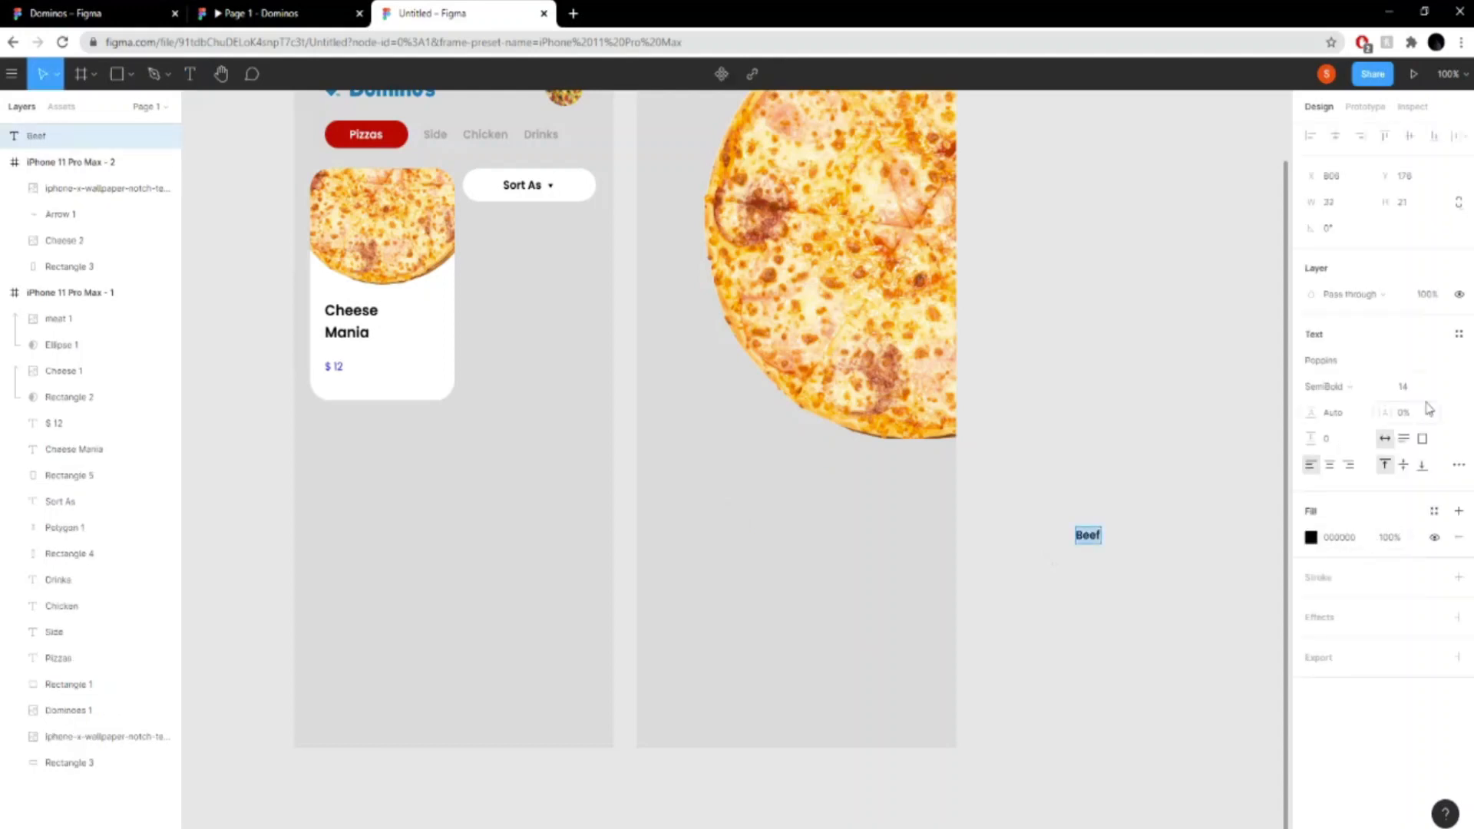
left_click(1447, 387)
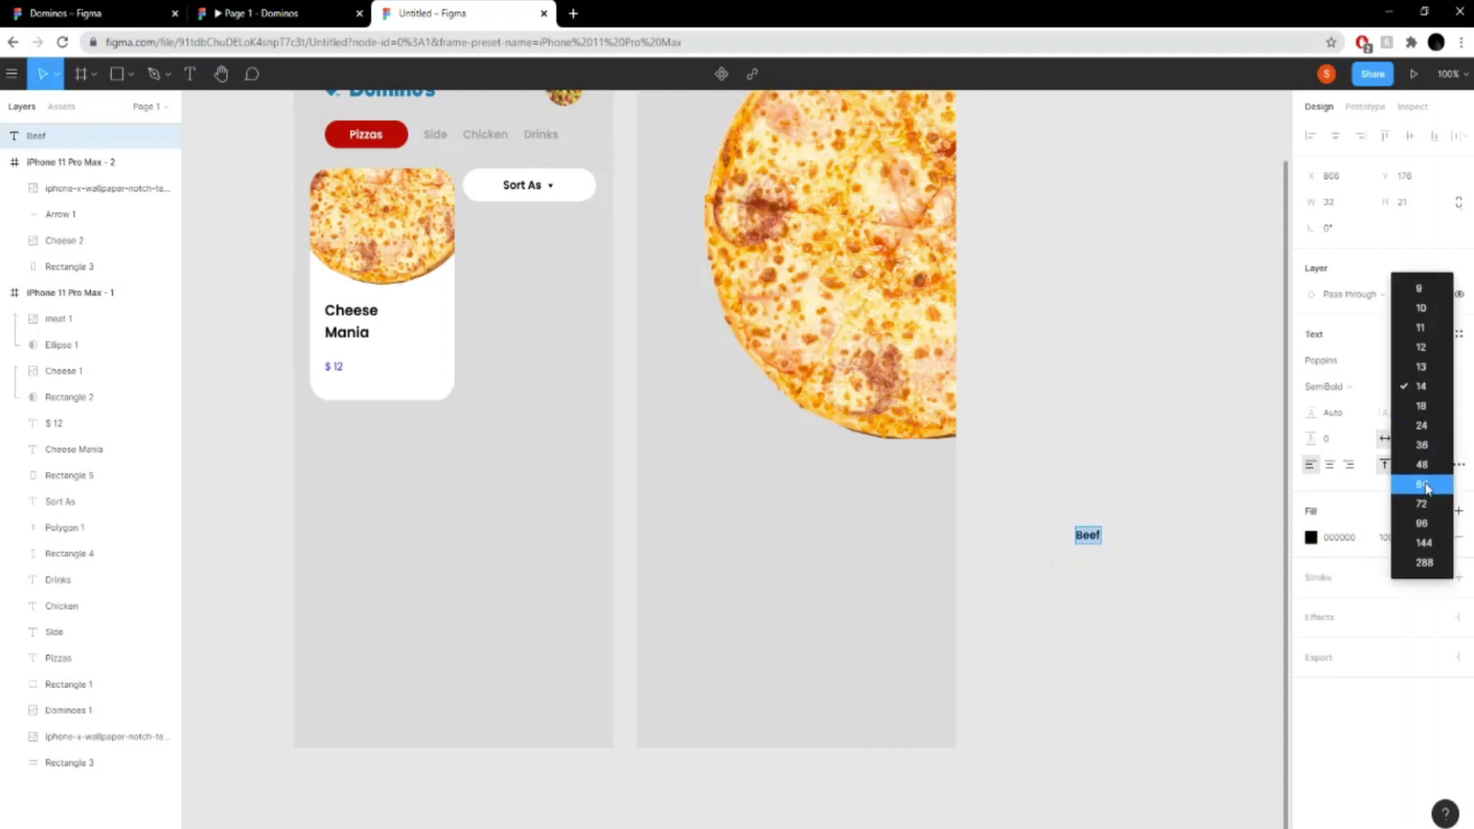
left_click(1421, 426)
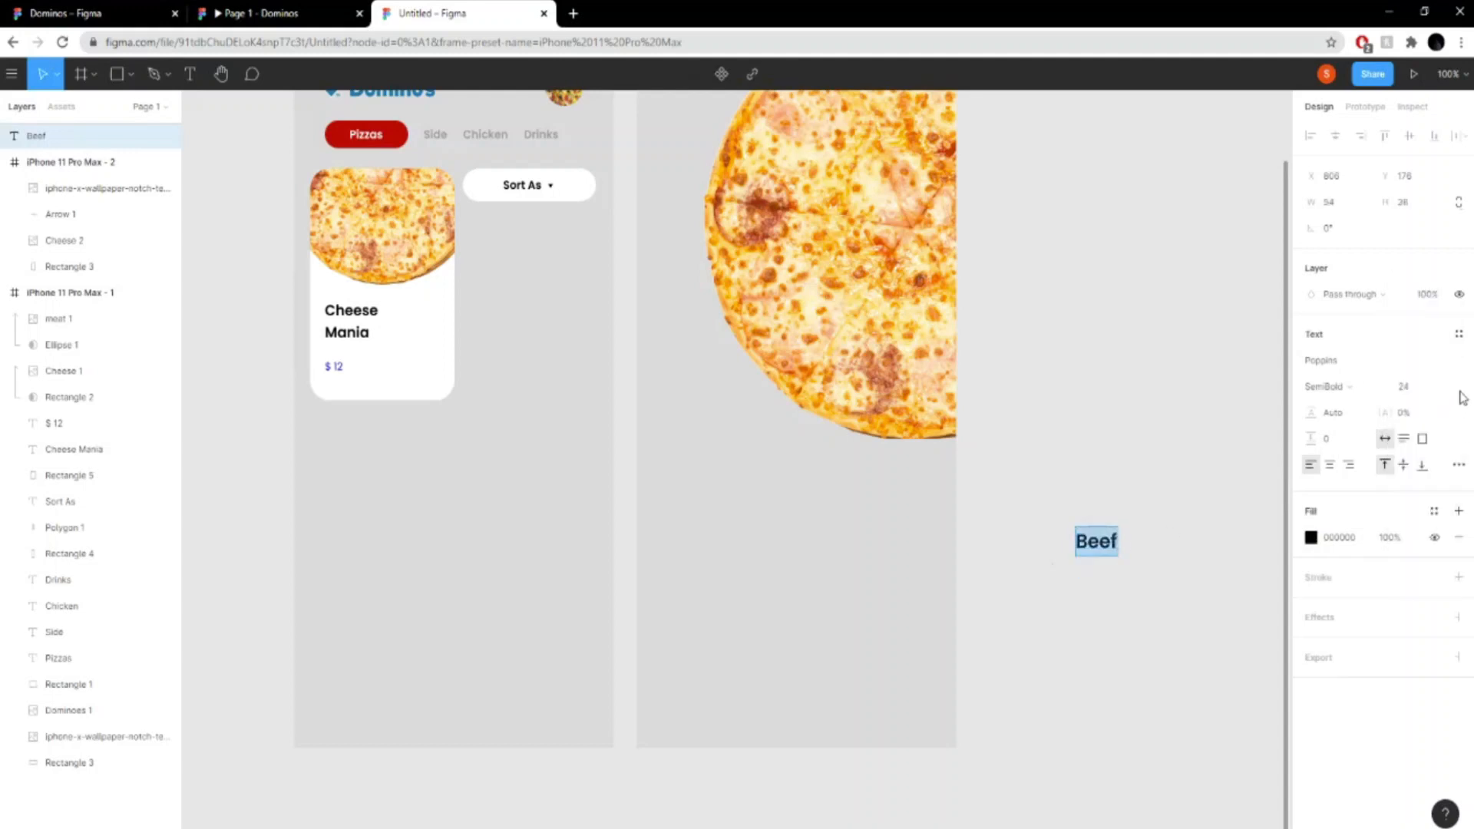
left_click(1438, 386)
left_click(1421, 406)
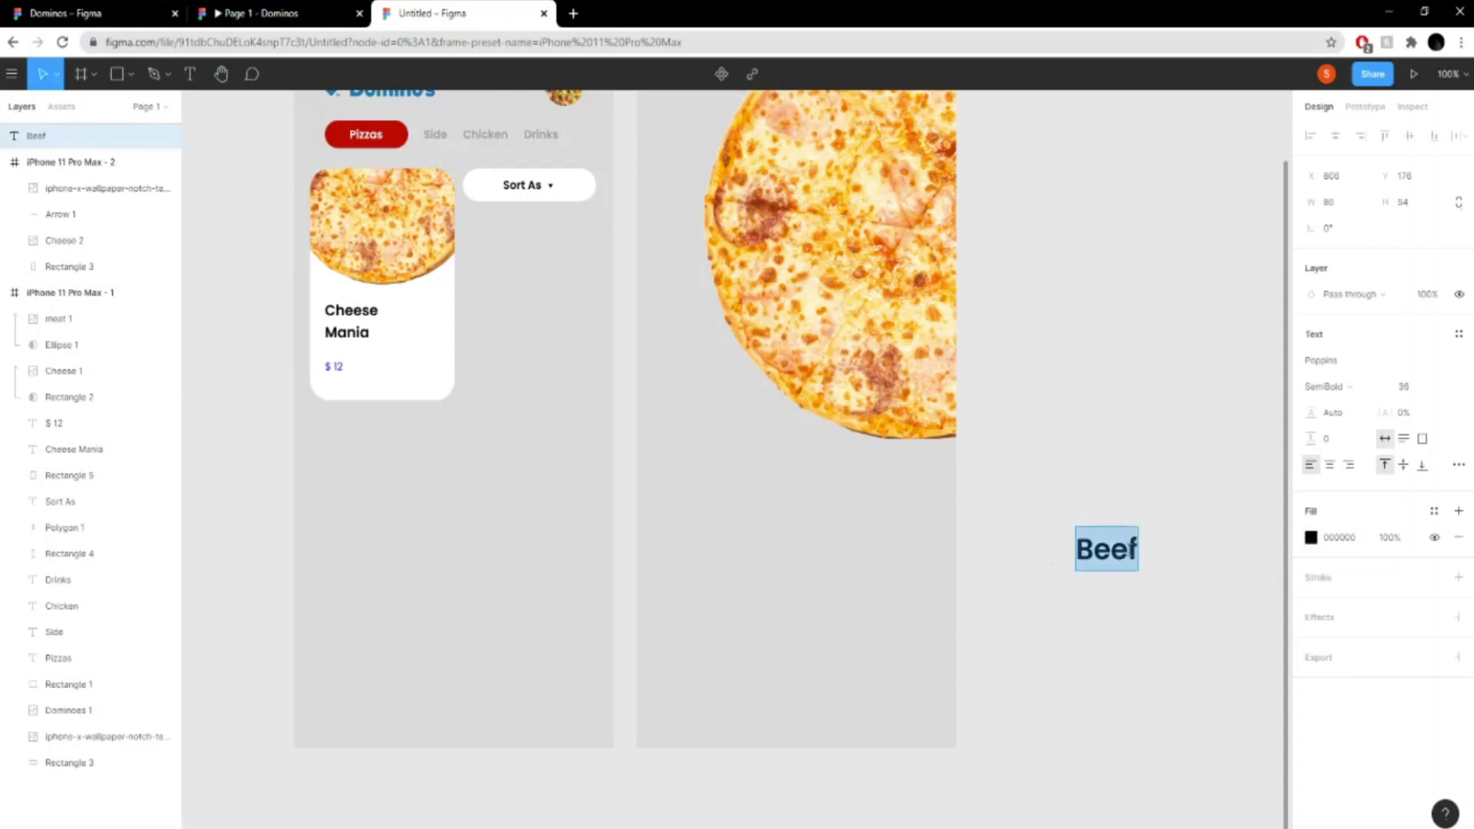
- Replace the new text with "Cheese" and "Mania" on two separate lines
left_click(1140, 547)
key("Return")
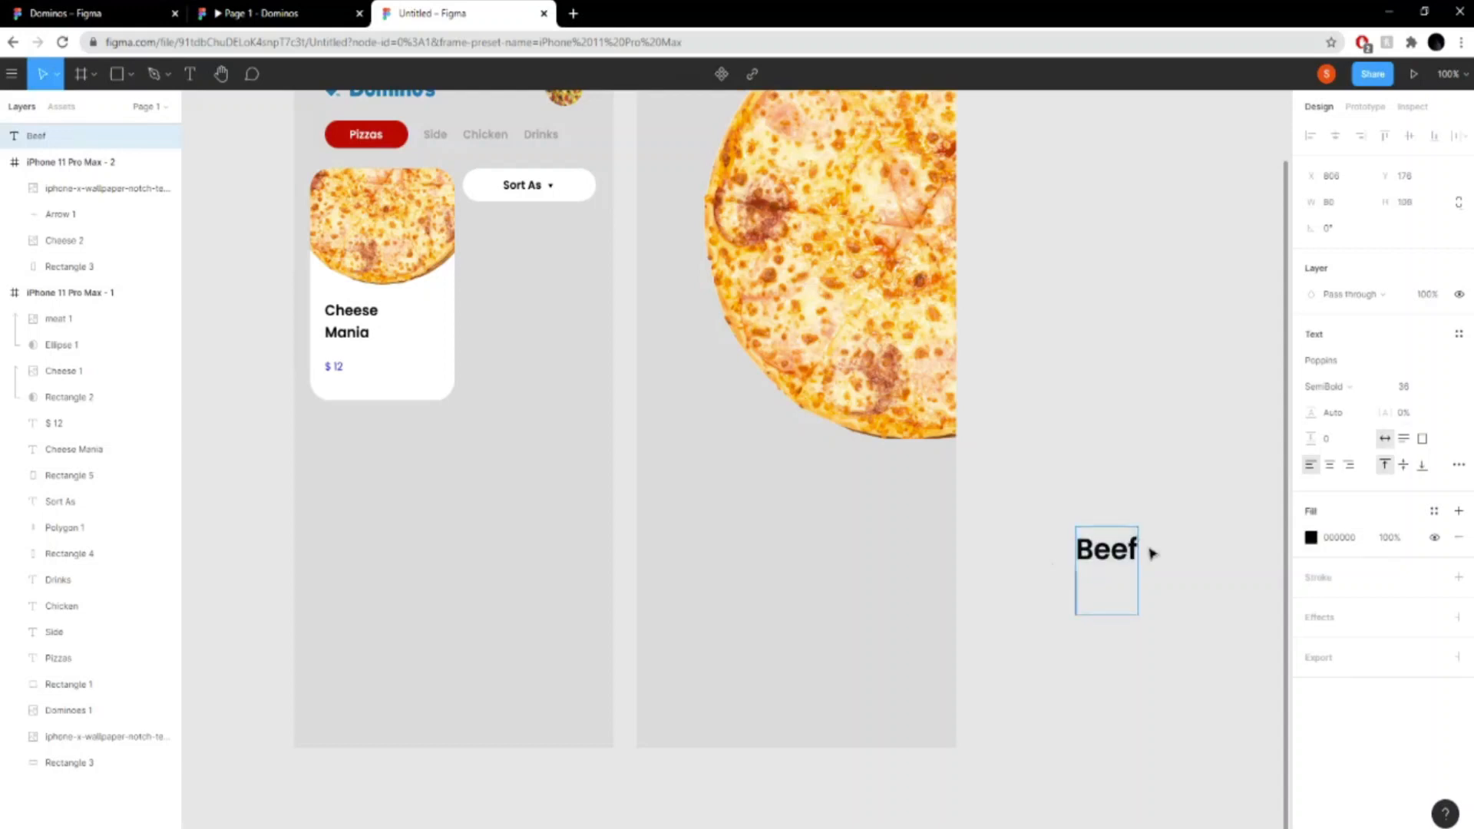
key("ctrl+a")
key("BackSpace")
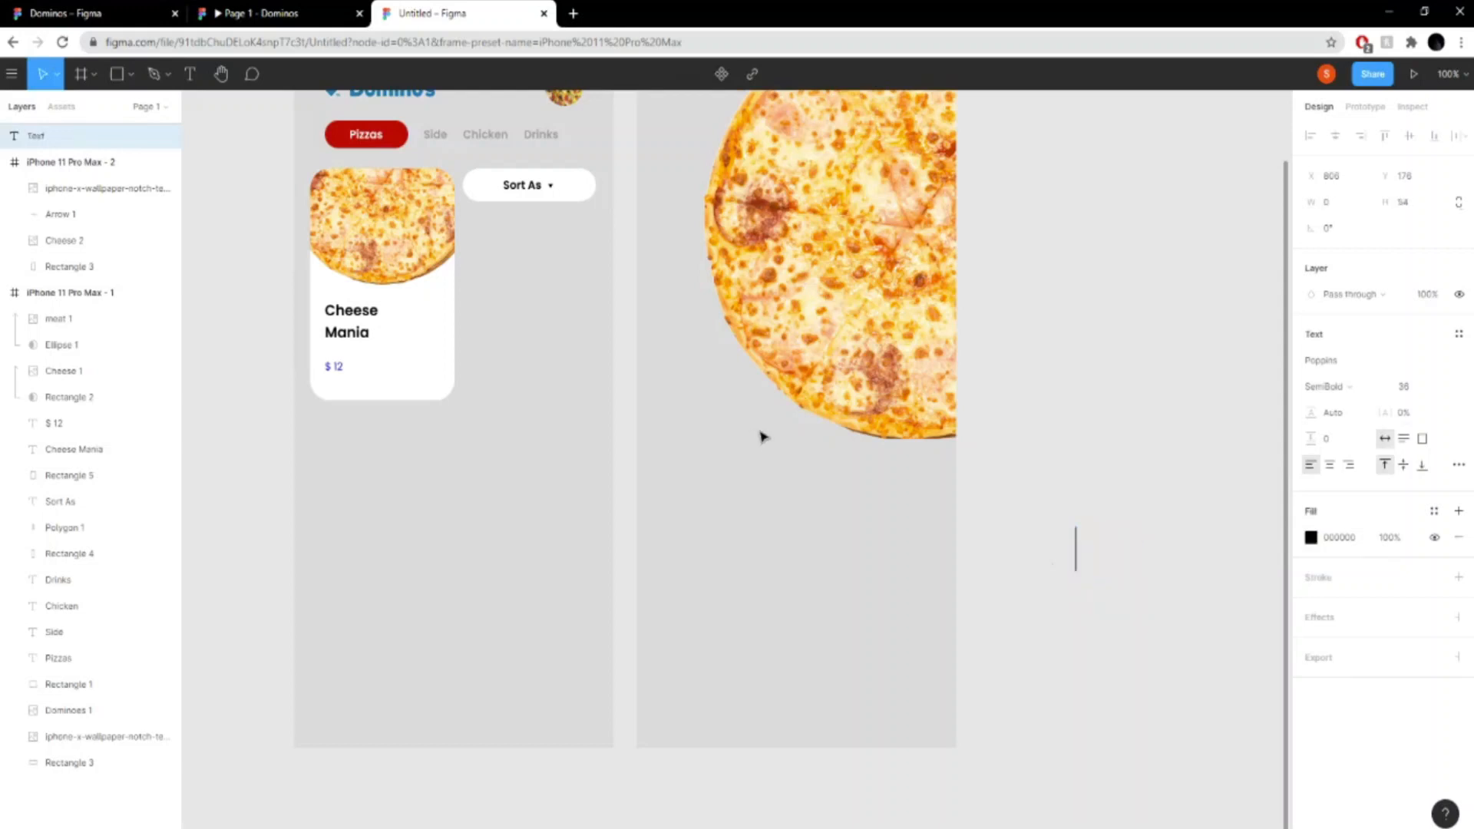
type("Cheese")
key("Return")
type("<ani")
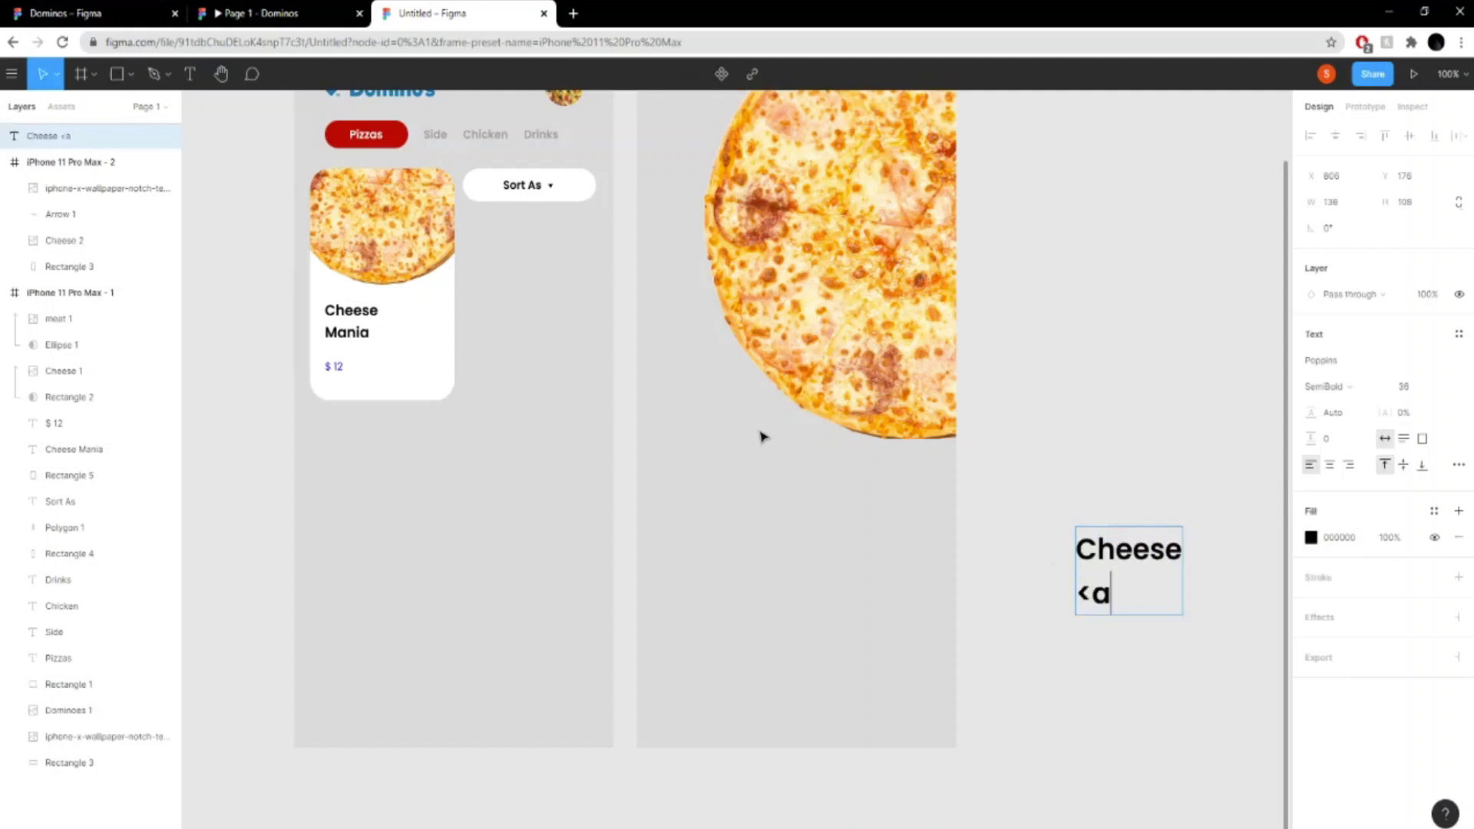
key("BackSpace")
key("BackSpace")
key("BackSpace")
key("BackSpace")
type("Mania")
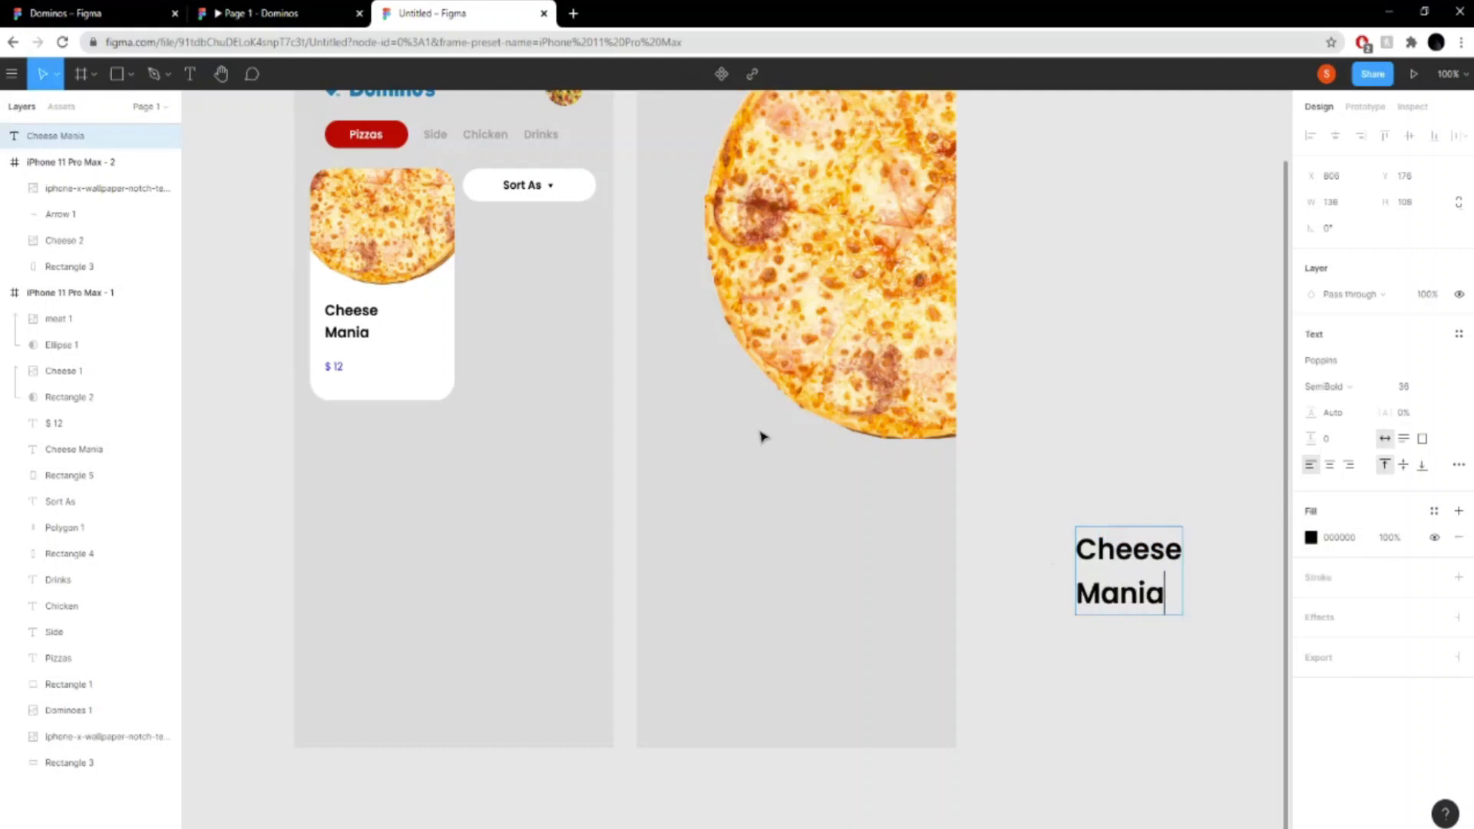
key("Escape")
- Move the title into the second frame below the pizza and join it into the single line "Cheese Mania"
left_click_drag(1125, 561, 730, 489)
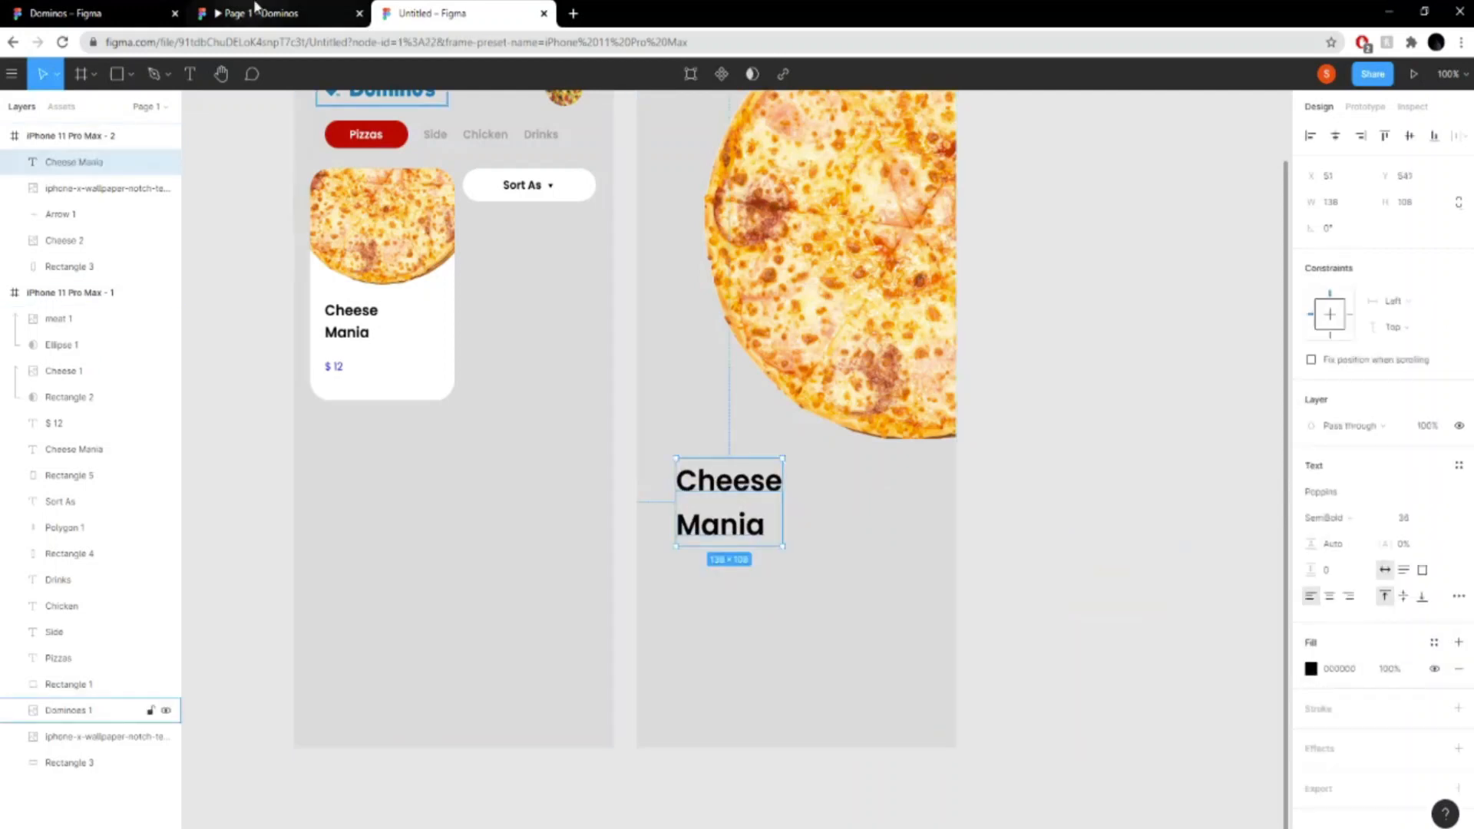
double_click(725, 502)
left_click(722, 512)
double_click(723, 508)
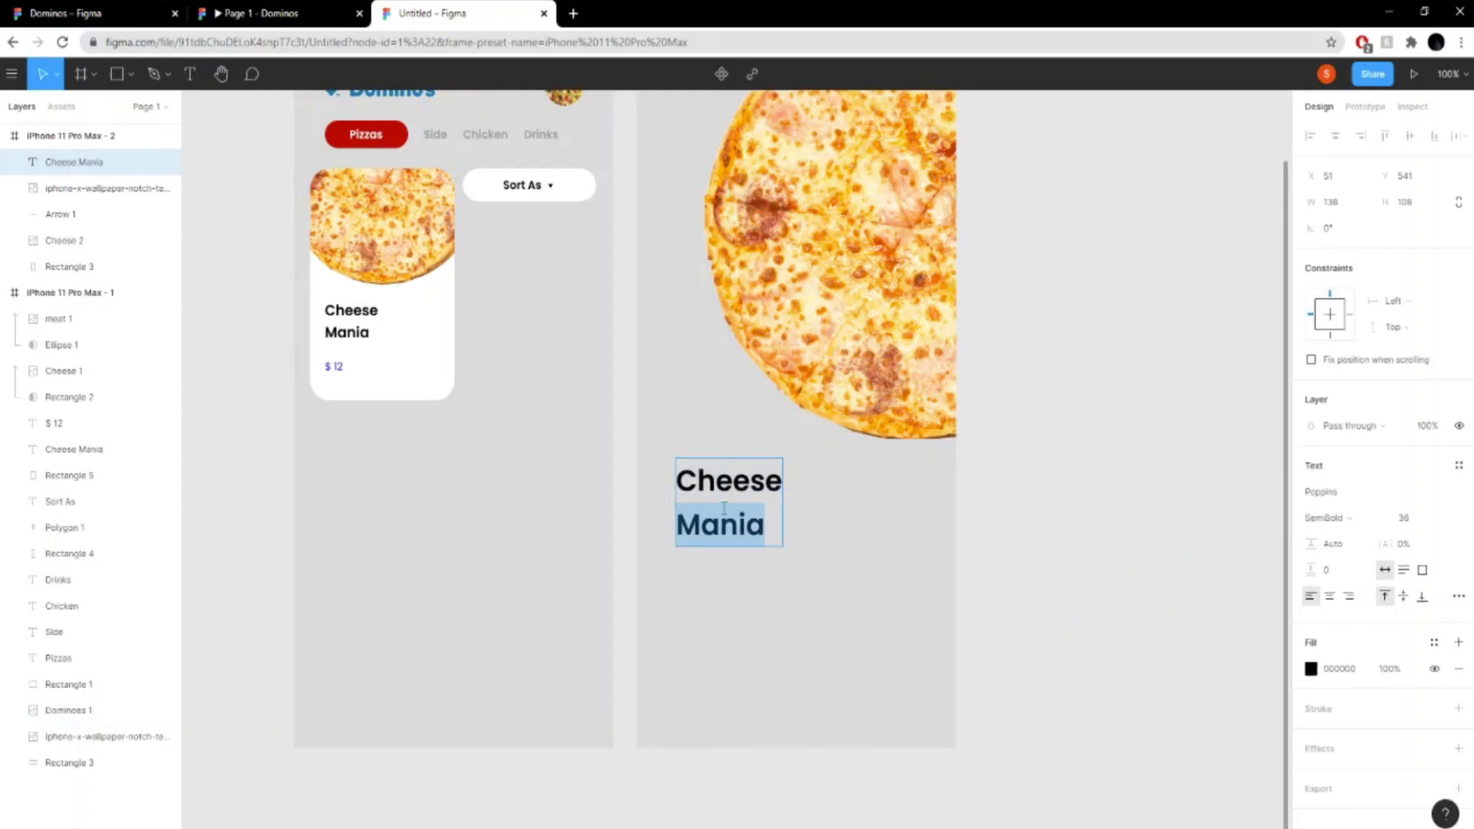
left_click(689, 534)
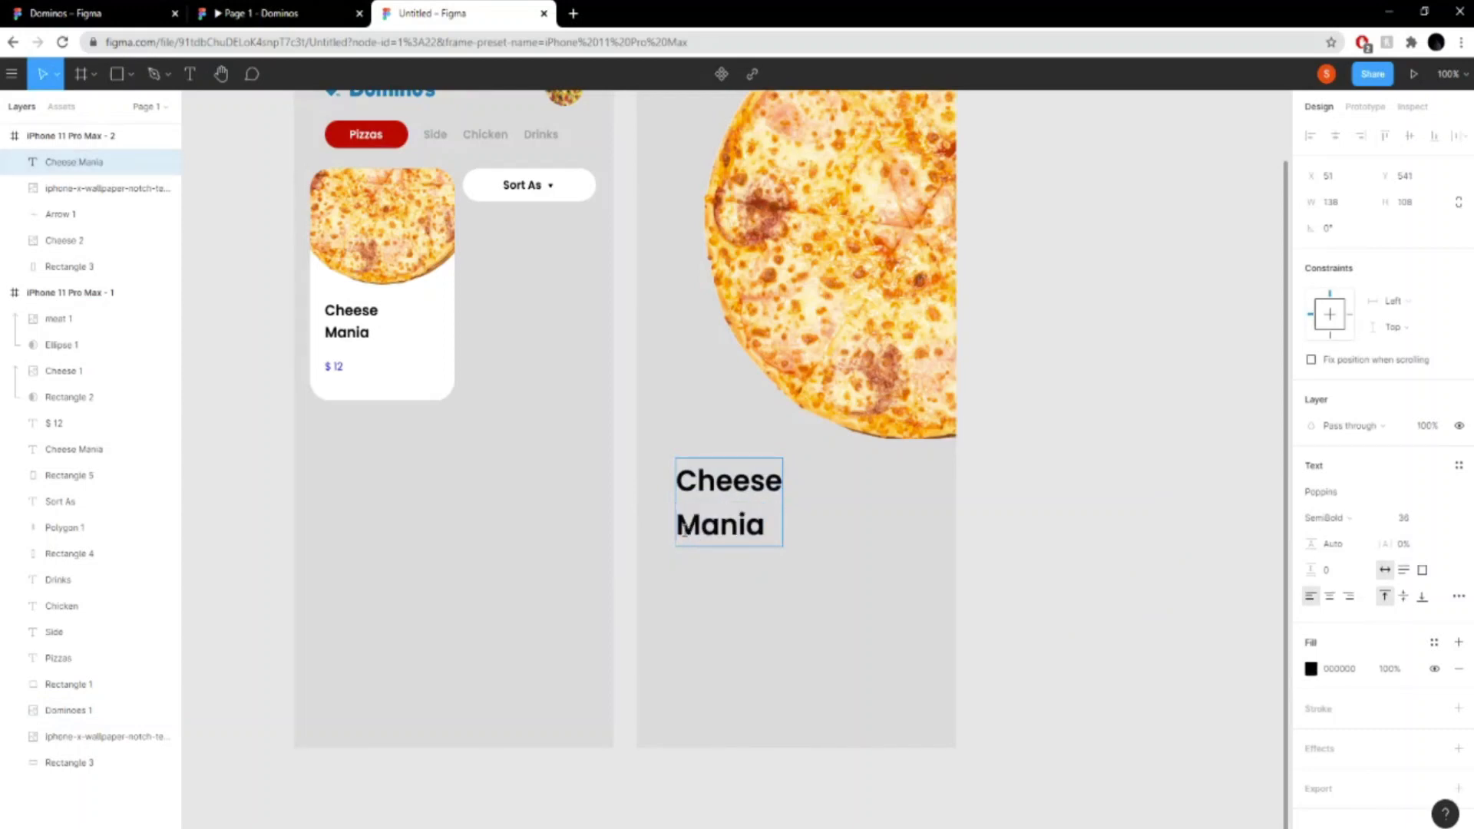
key("Delete")
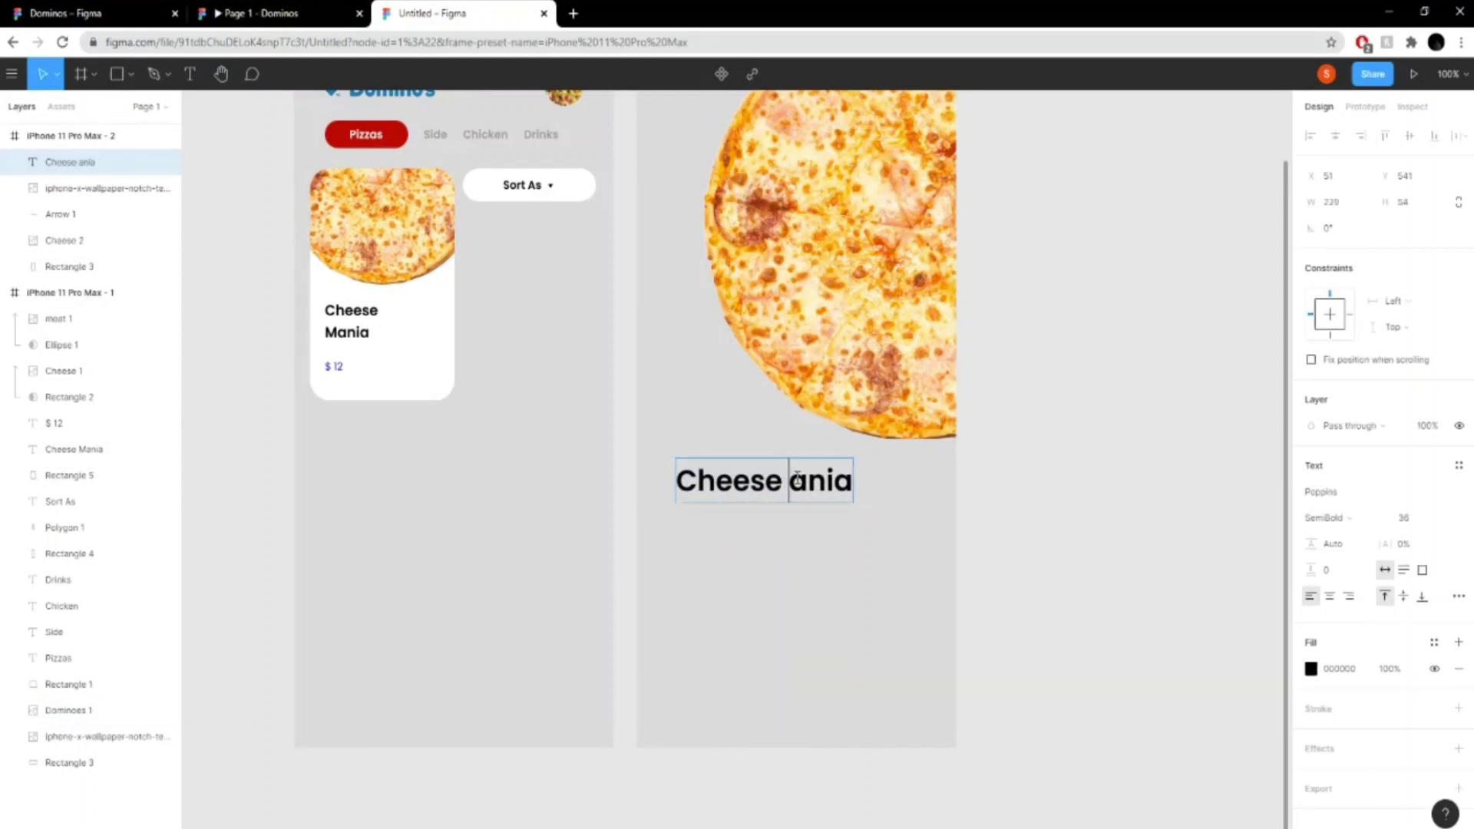
type("M")
- Set the font size of the second frame's "Cheese Mania" title to 30
key("ctrl+a")
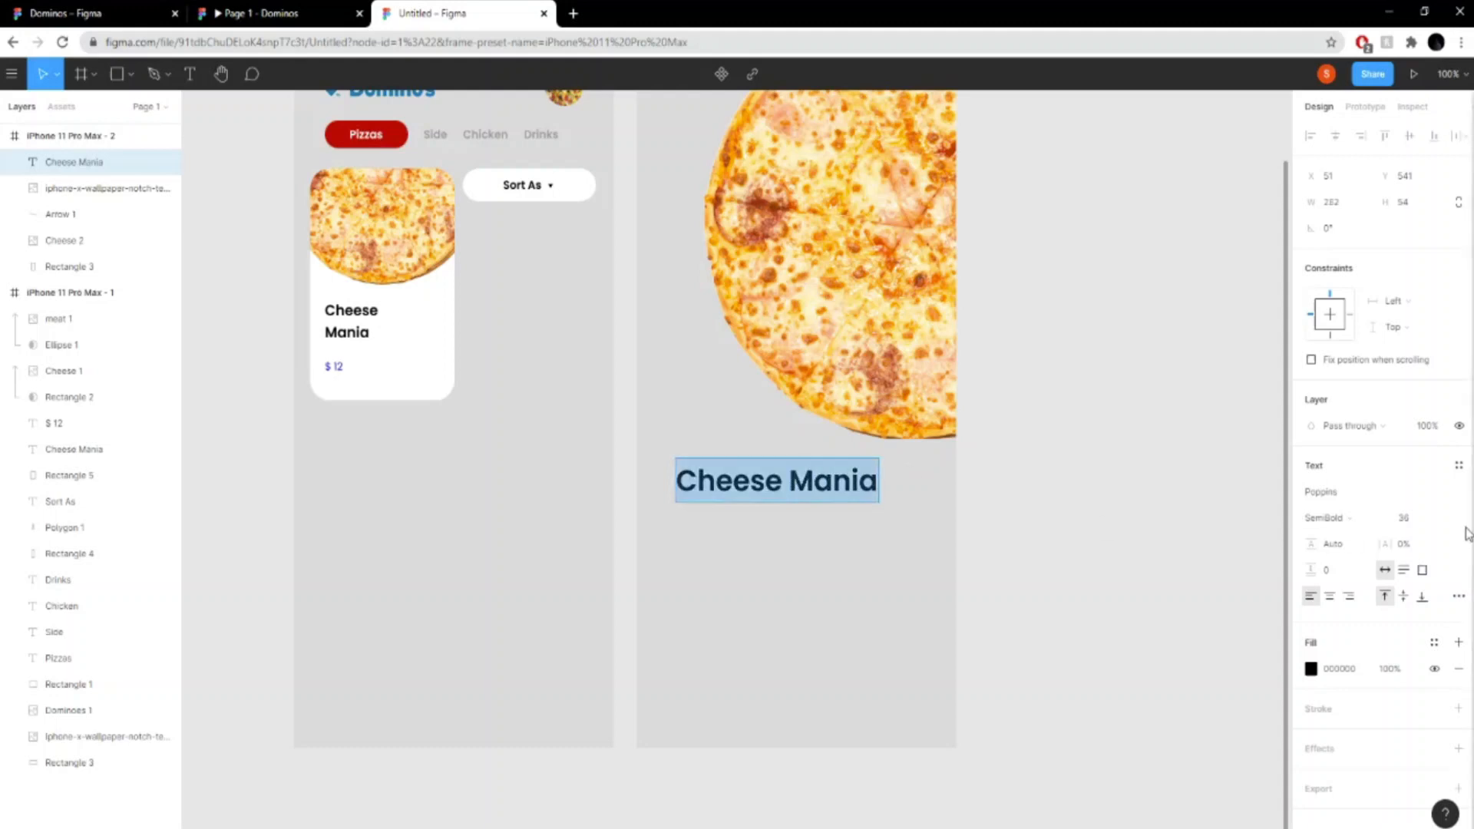
left_click(1435, 518)
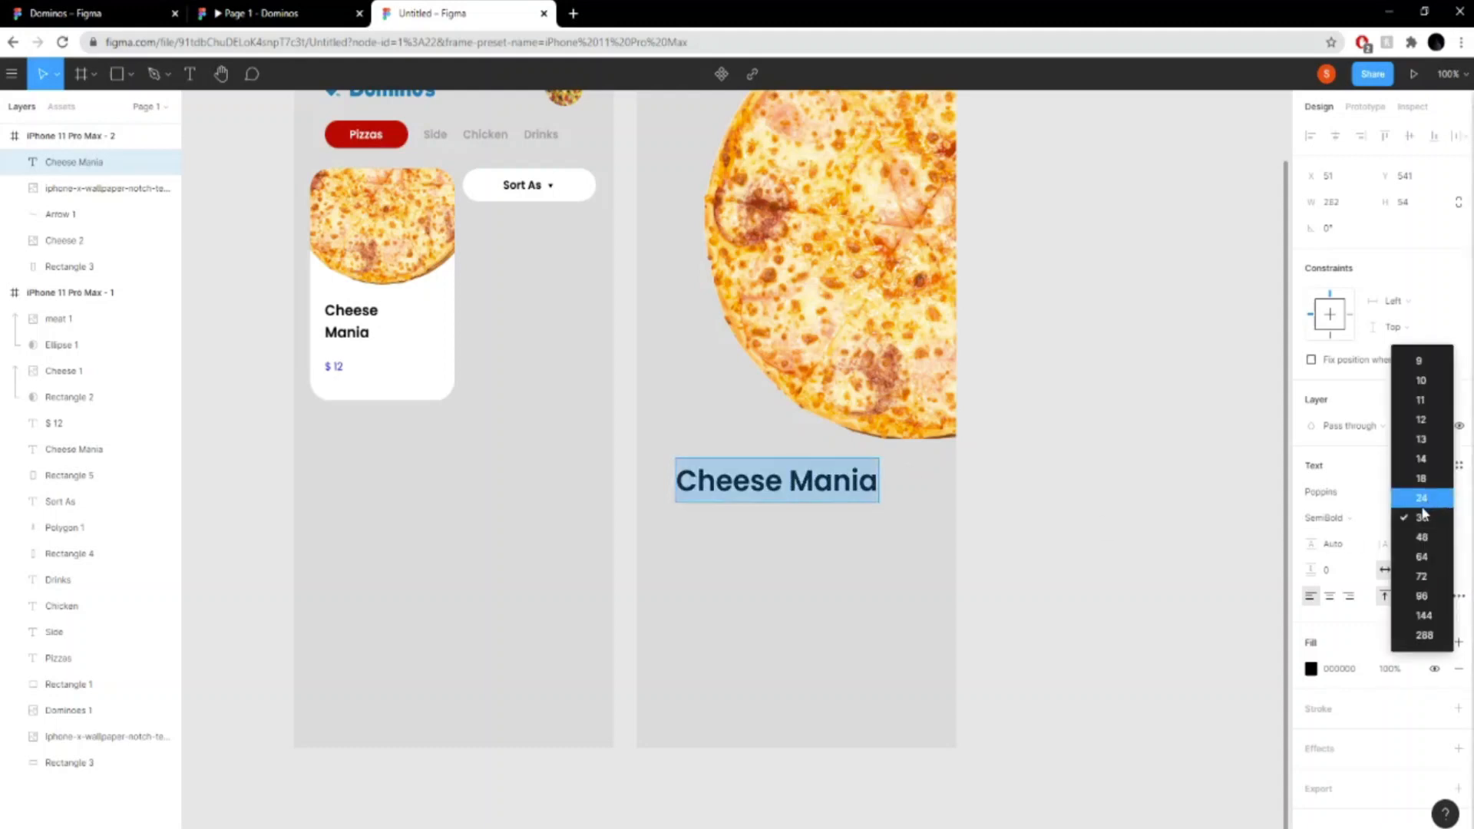
left_click(1422, 503)
left_click(1429, 523)
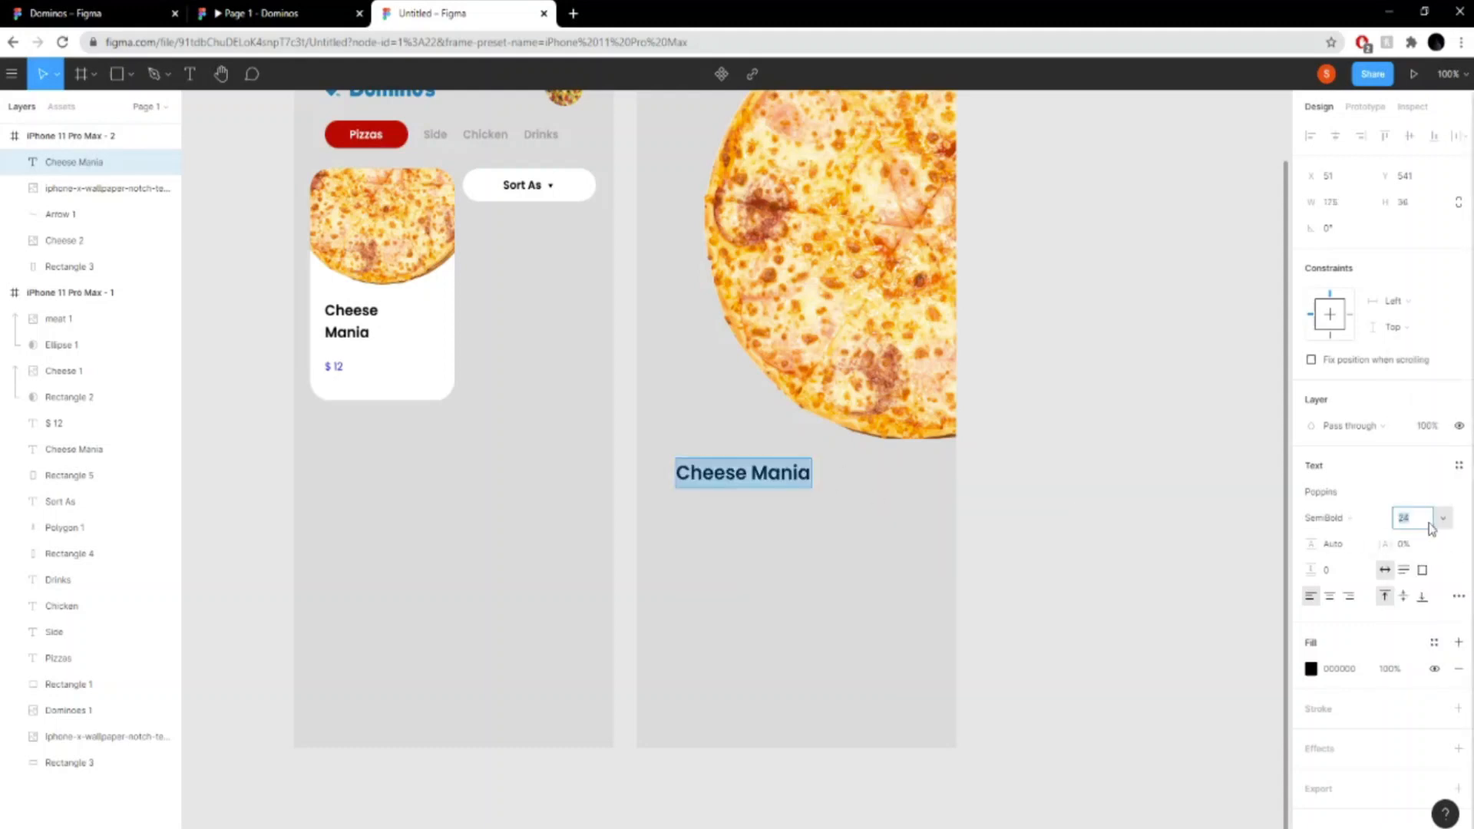
type("30")
key("Return")
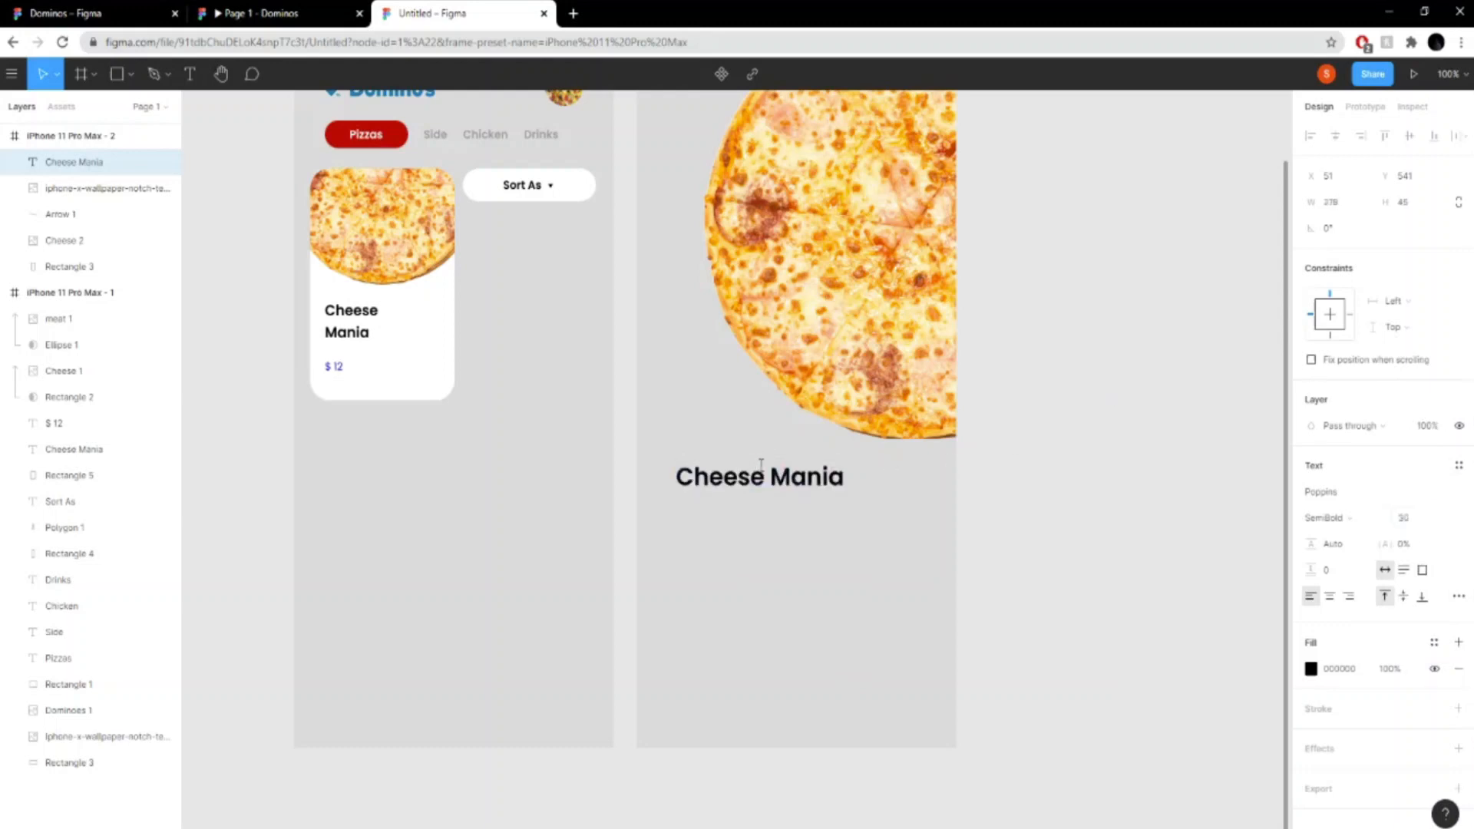
- Move the second frame's "Cheese Mania" title lower below the pizza, to about X 33, Y 612
mouse_move(761, 466)
left_mouse_down()
mouse_move(773, 501)
mouse_move(780, 485)
left_mouse_up()
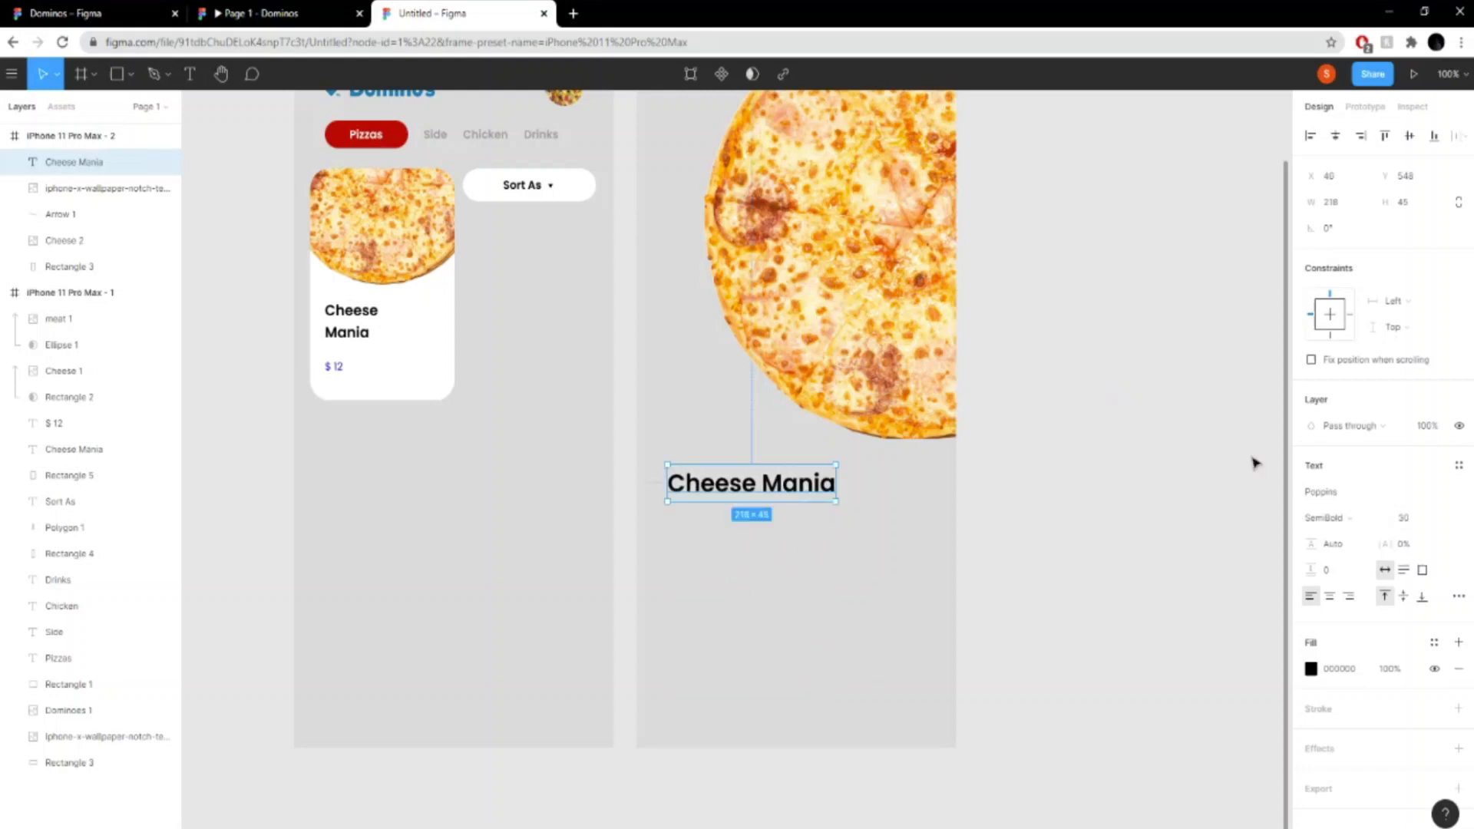
left_click(1244, 465)
scroll(1148, 487, "up", 3)
scroll(1128, 486, "down", 5)
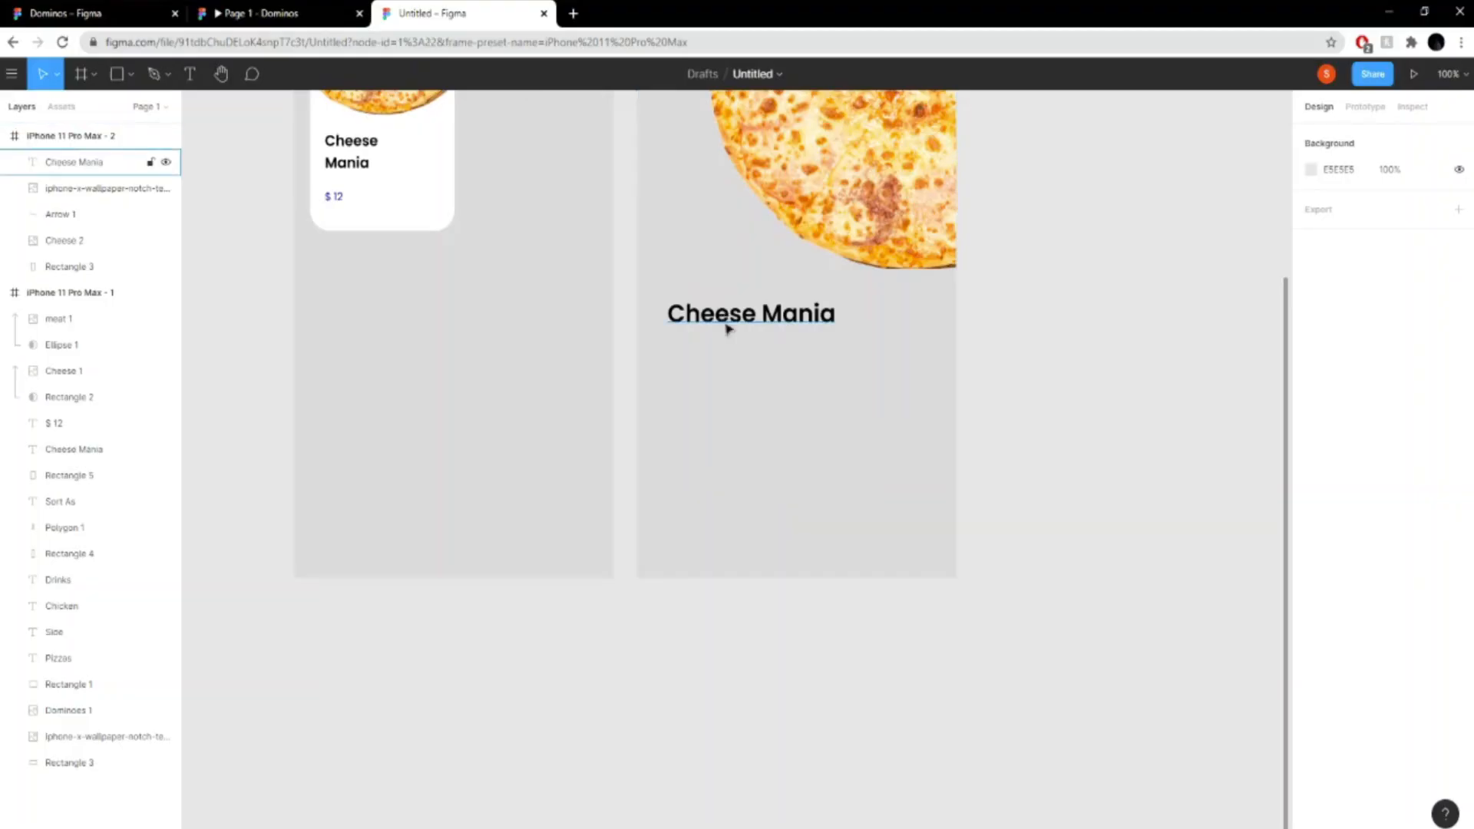
left_click_drag(727, 328, 723, 380)
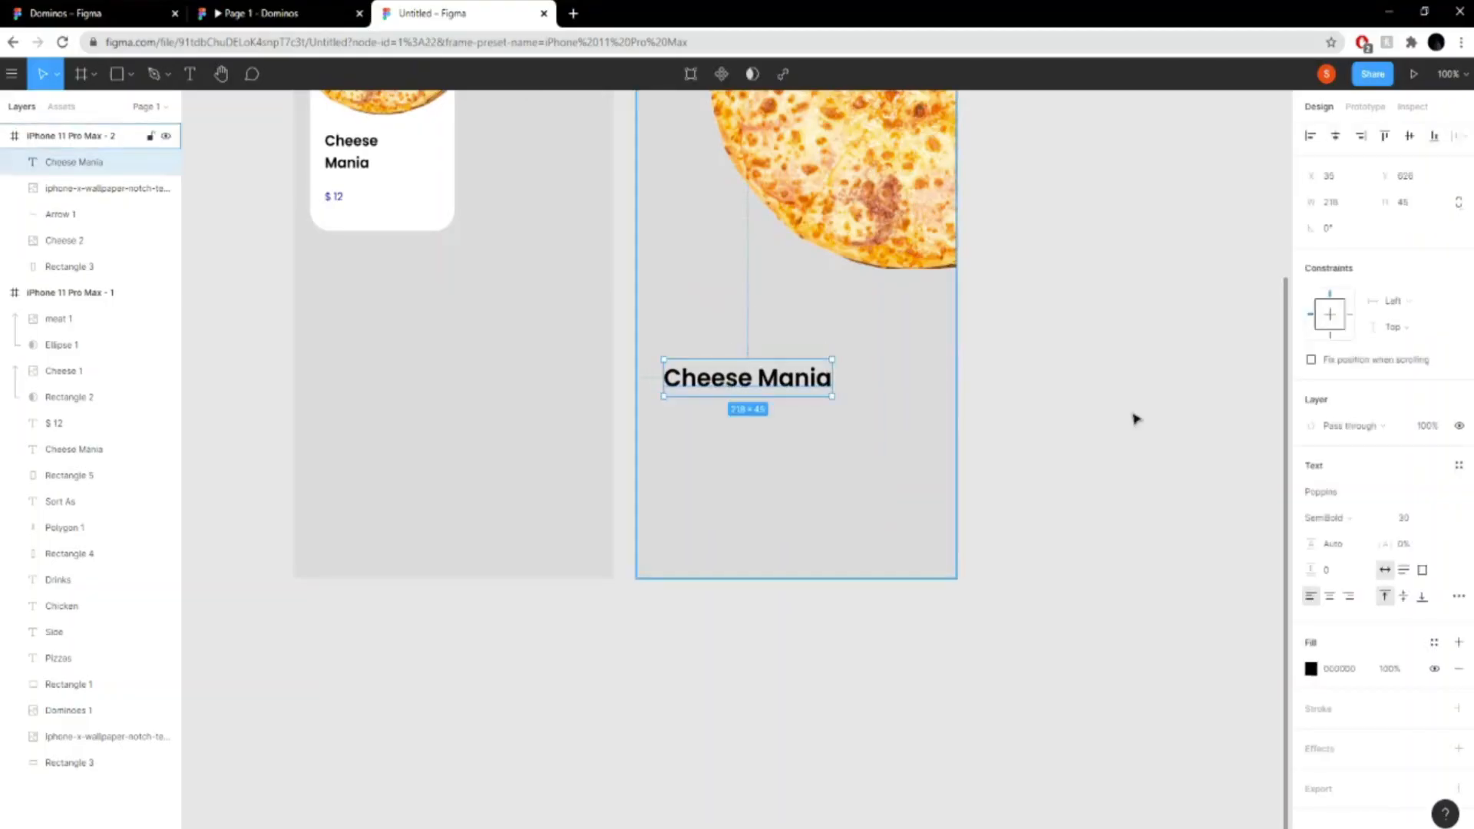
left_click(1133, 418)
left_click(771, 376)
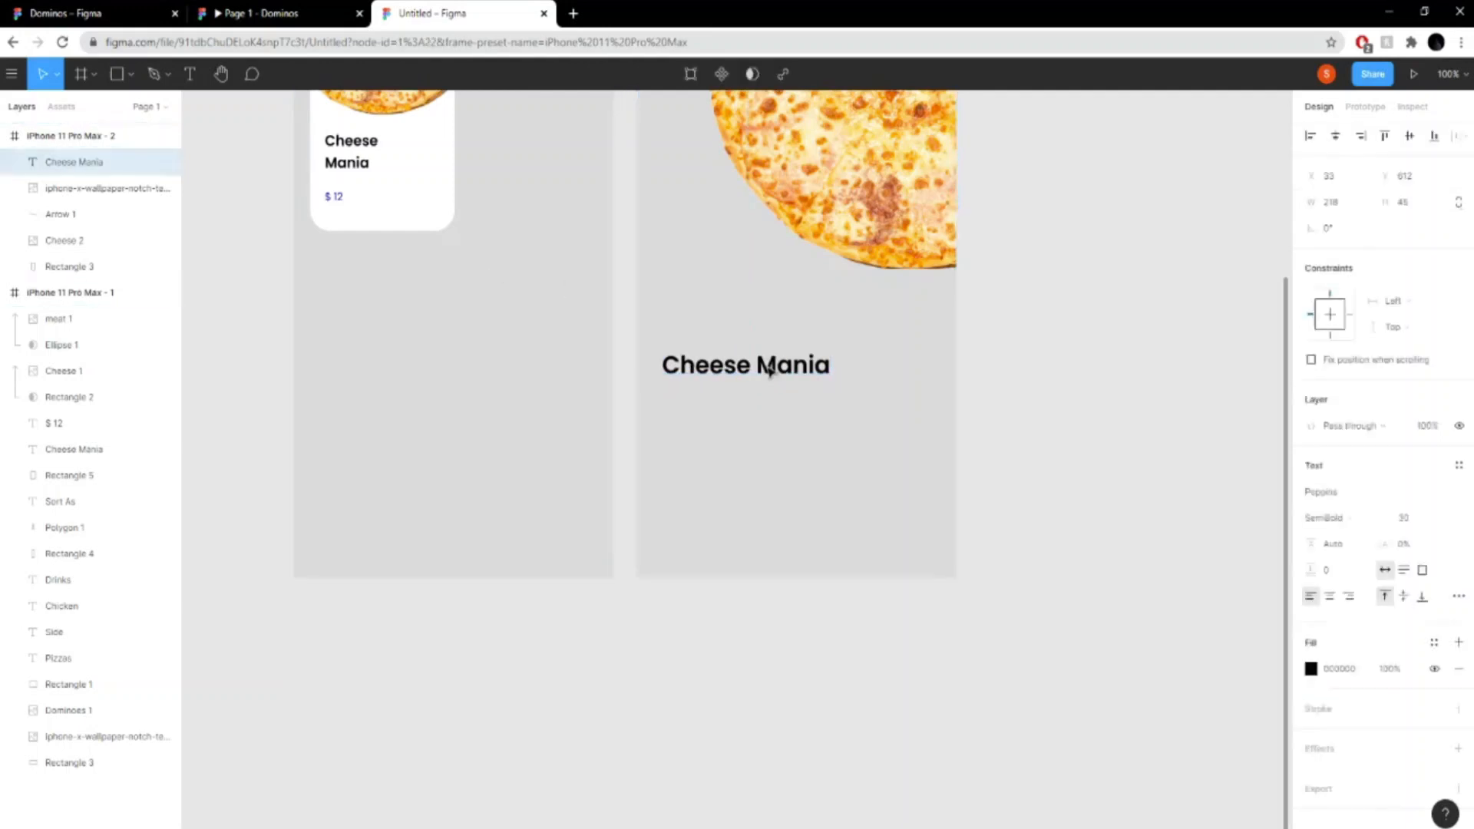
- Compare with the reference prototype and draw a star about 40 × 38 below the "Cheese Mania" title
scroll(1128, 556, "up", 5)
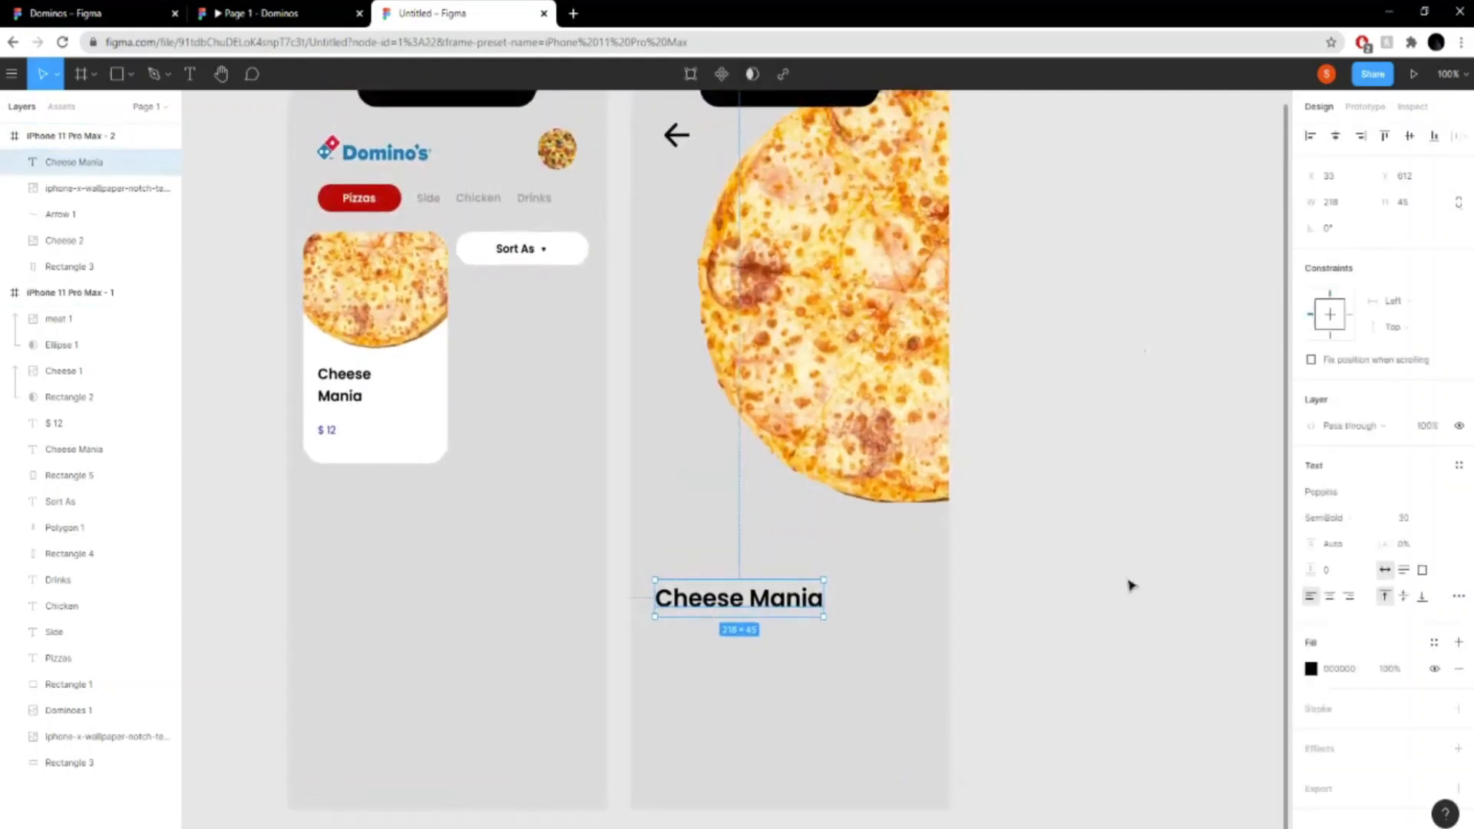
left_click(273, 12)
left_click(418, 13)
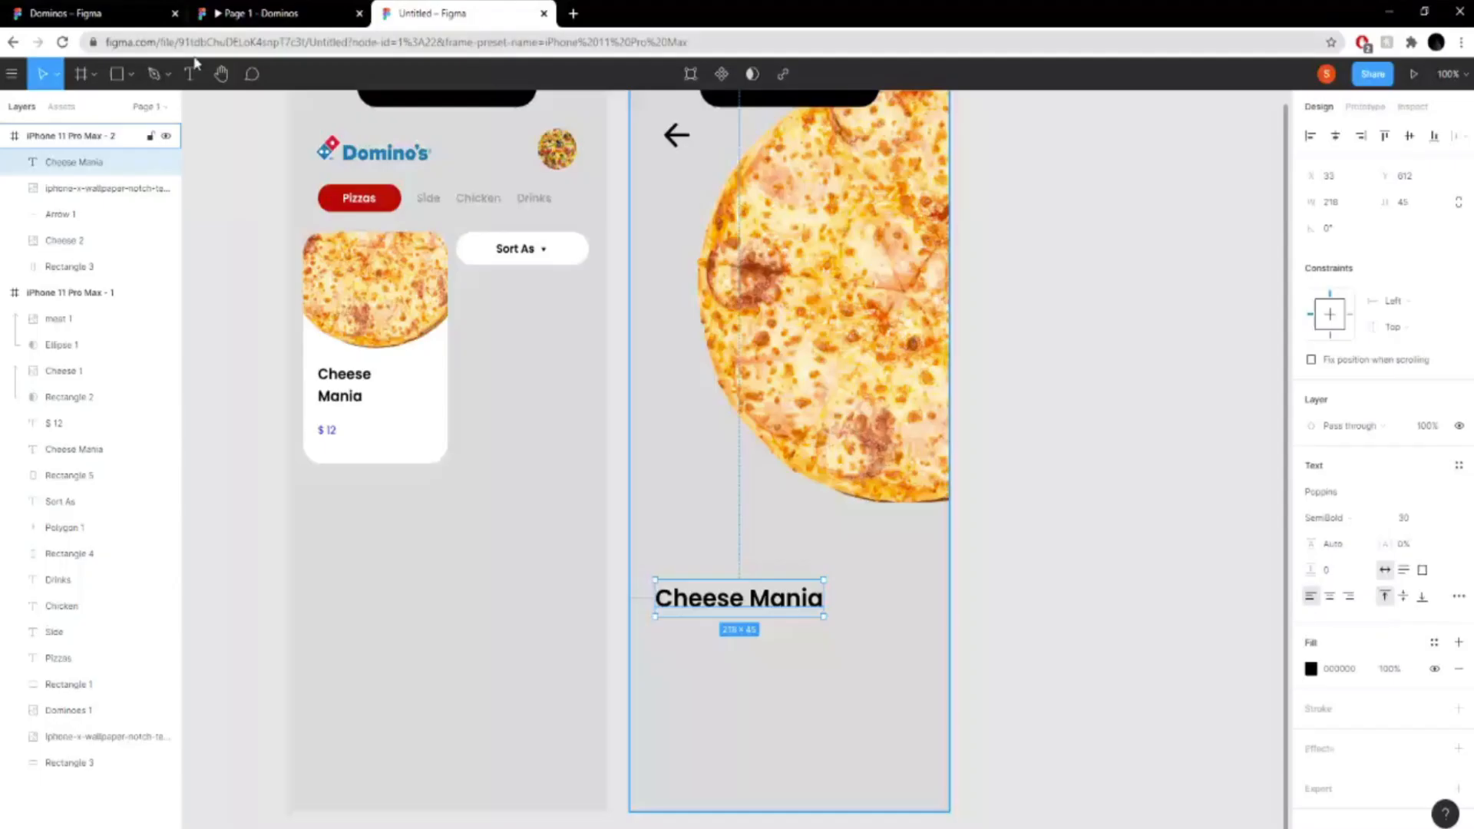
left_click(130, 74)
left_click(153, 208)
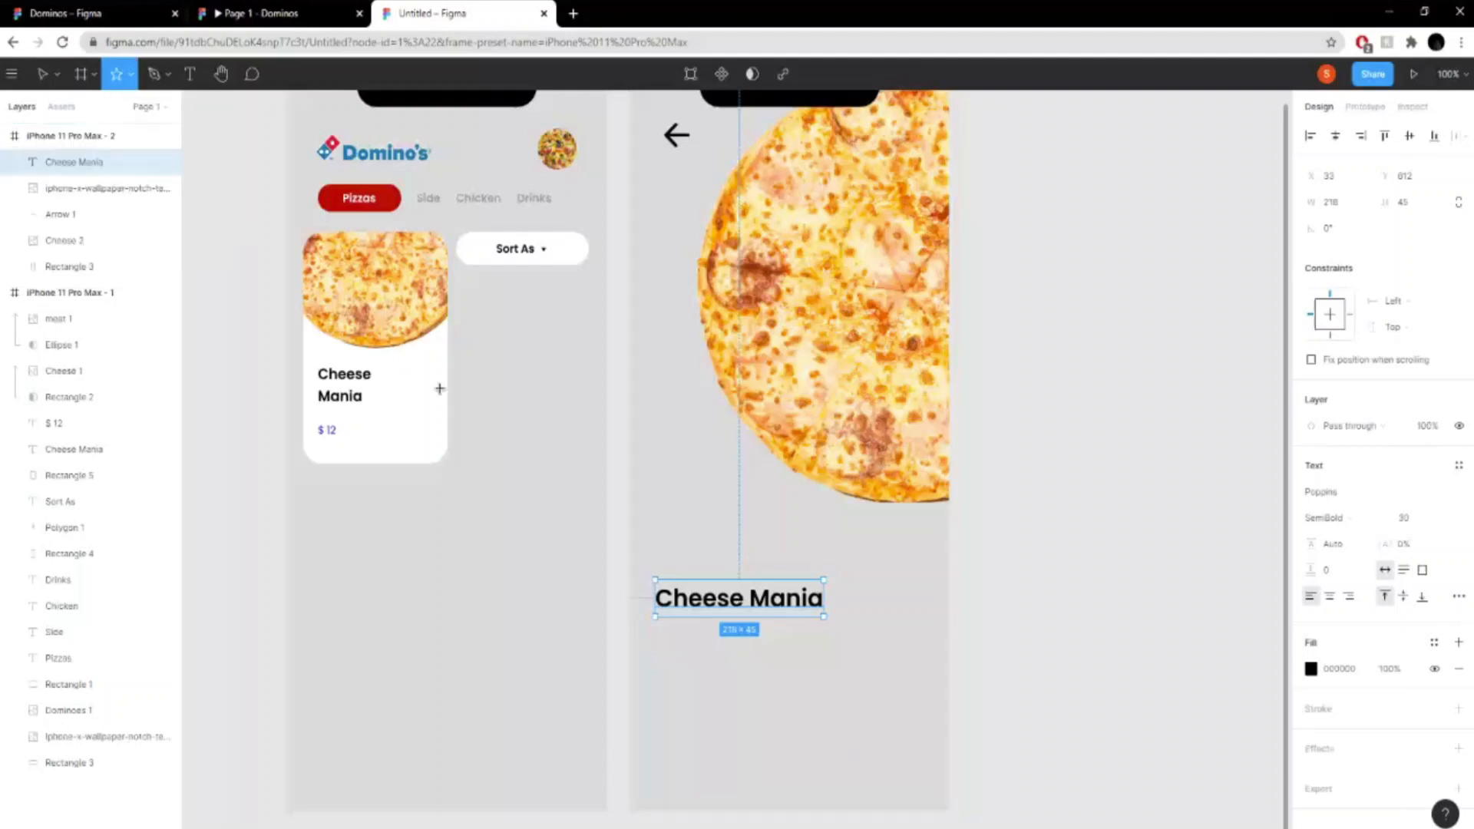
left_click(250, 13)
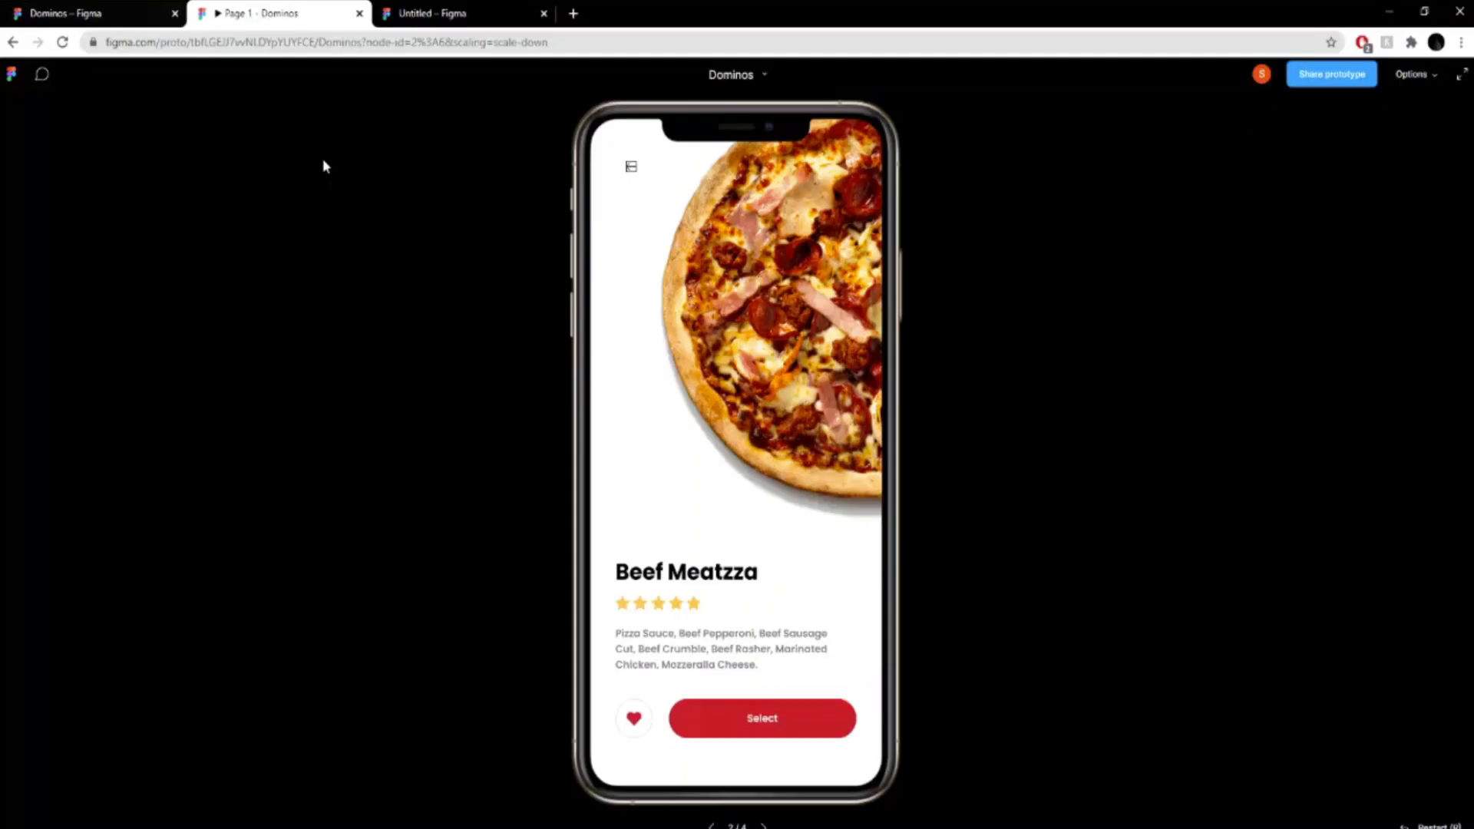
left_click(399, 13)
left_click_drag(686, 644, 718, 674)
- Set the star's width and height to 35 each
left_click(1352, 209)
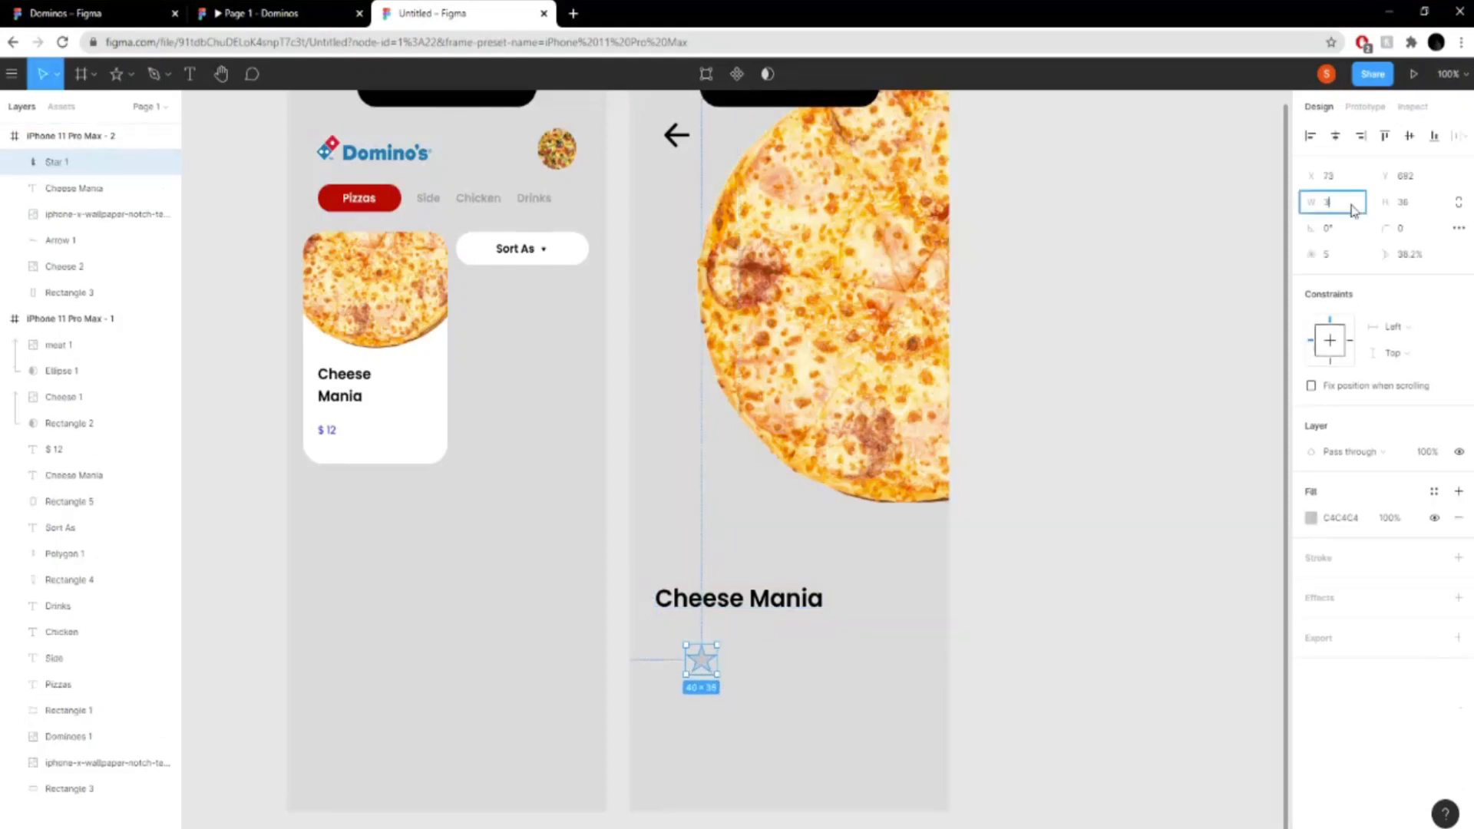
type("36")
left_click(1421, 206)
type("35")
key("Return")
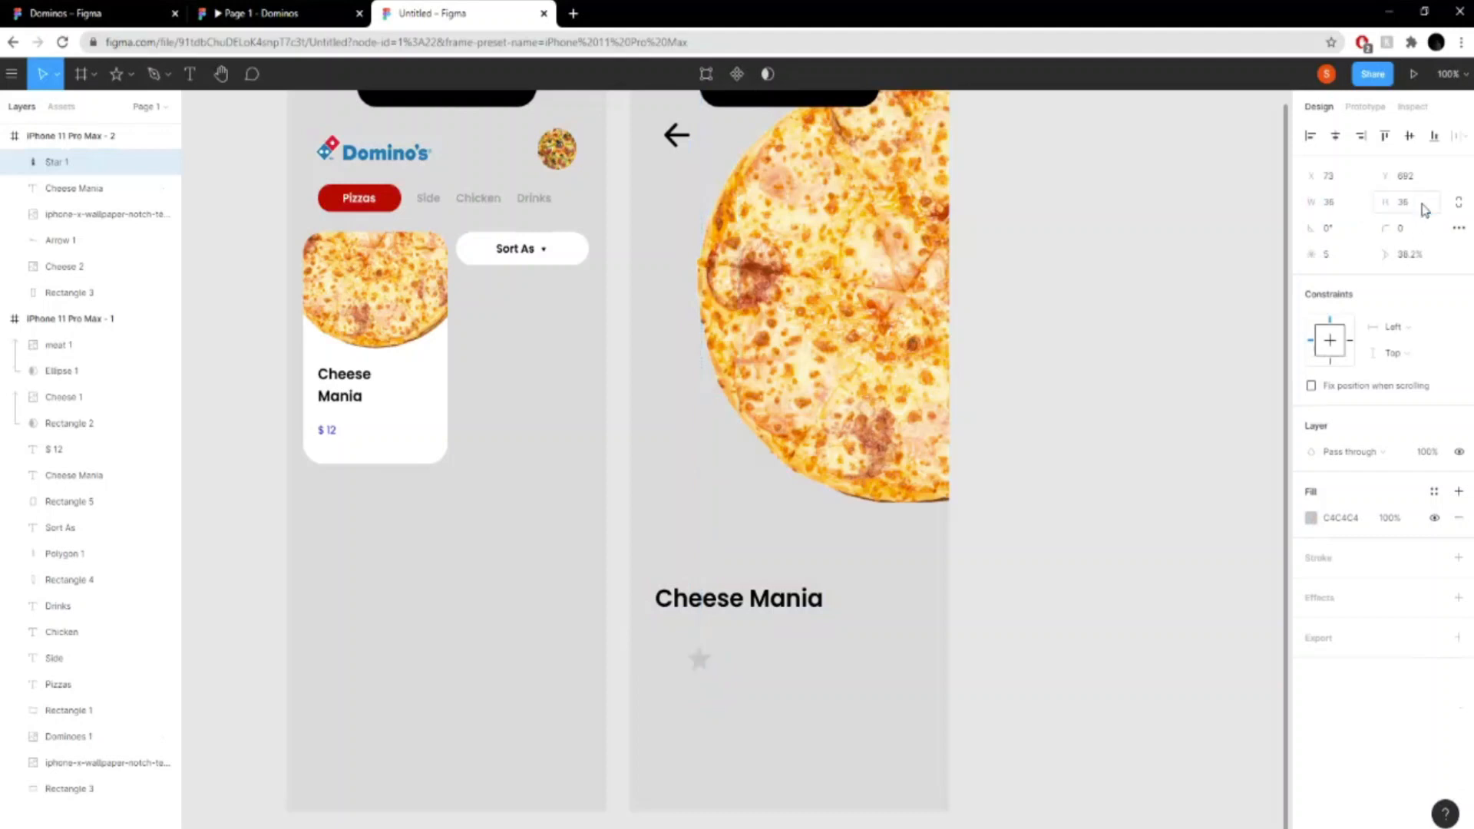
- Change the star's fill to golden yellow E0A409, following the rating stars in the reference prototype
left_click(1313, 519)
left_click(270, 11)
left_click(442, 9)
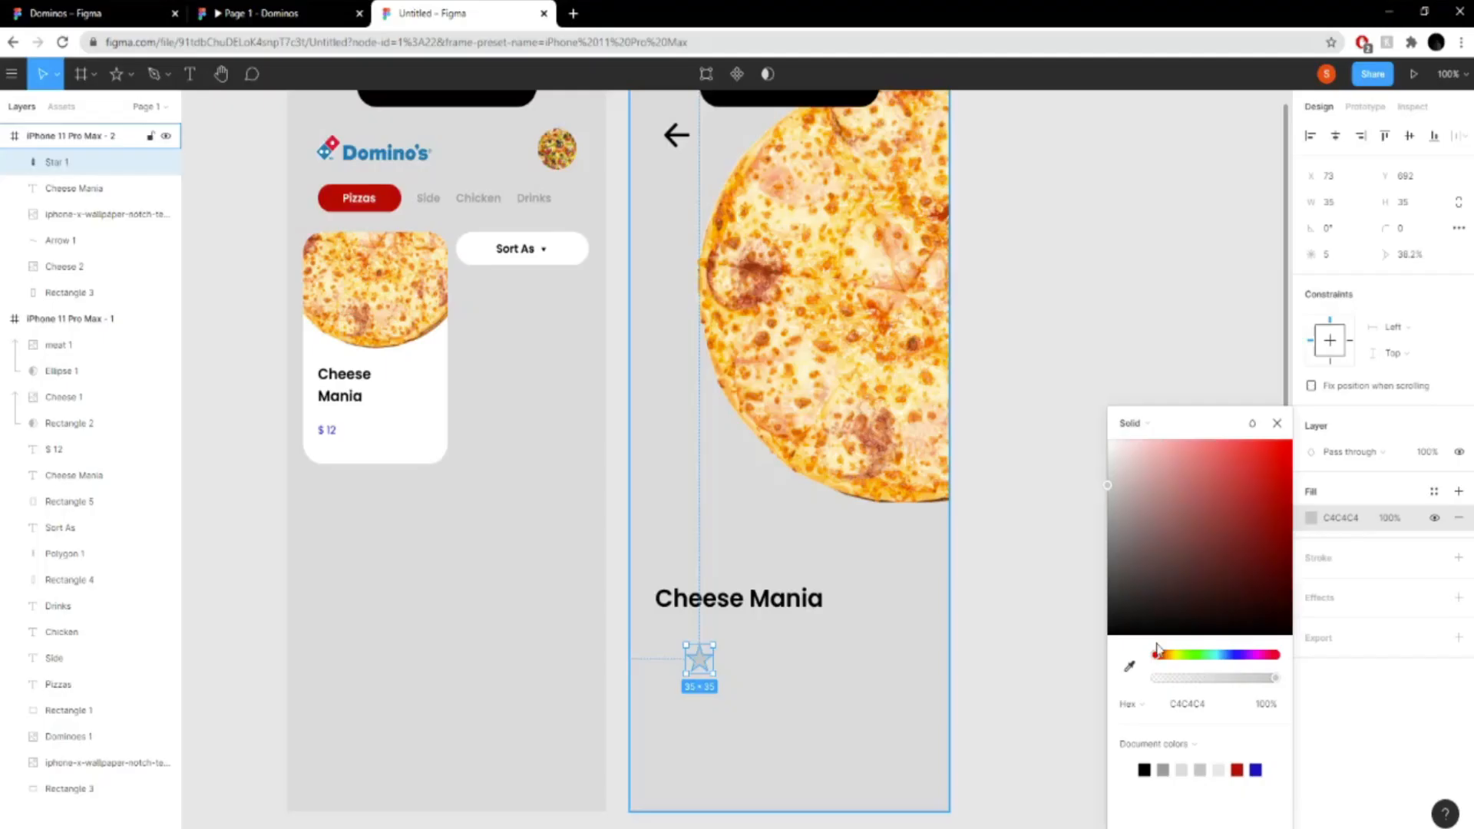
left_click_drag(1156, 654, 1176, 656)
left_click_drag(1265, 522, 1271, 494)
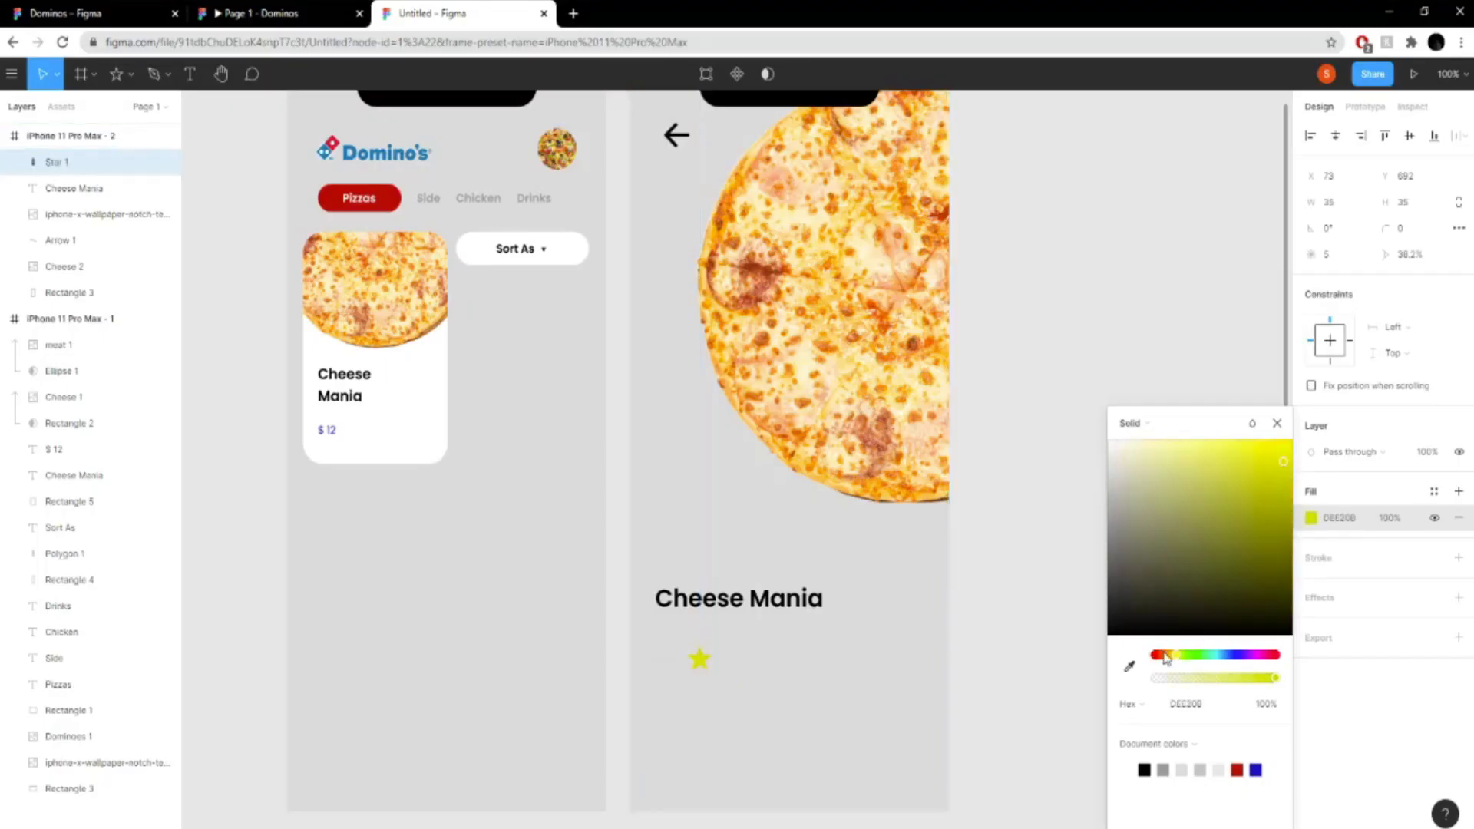
mouse_move(1166, 658)
left_mouse_down()
mouse_move(1187, 656)
mouse_move(1168, 655)
left_mouse_up()
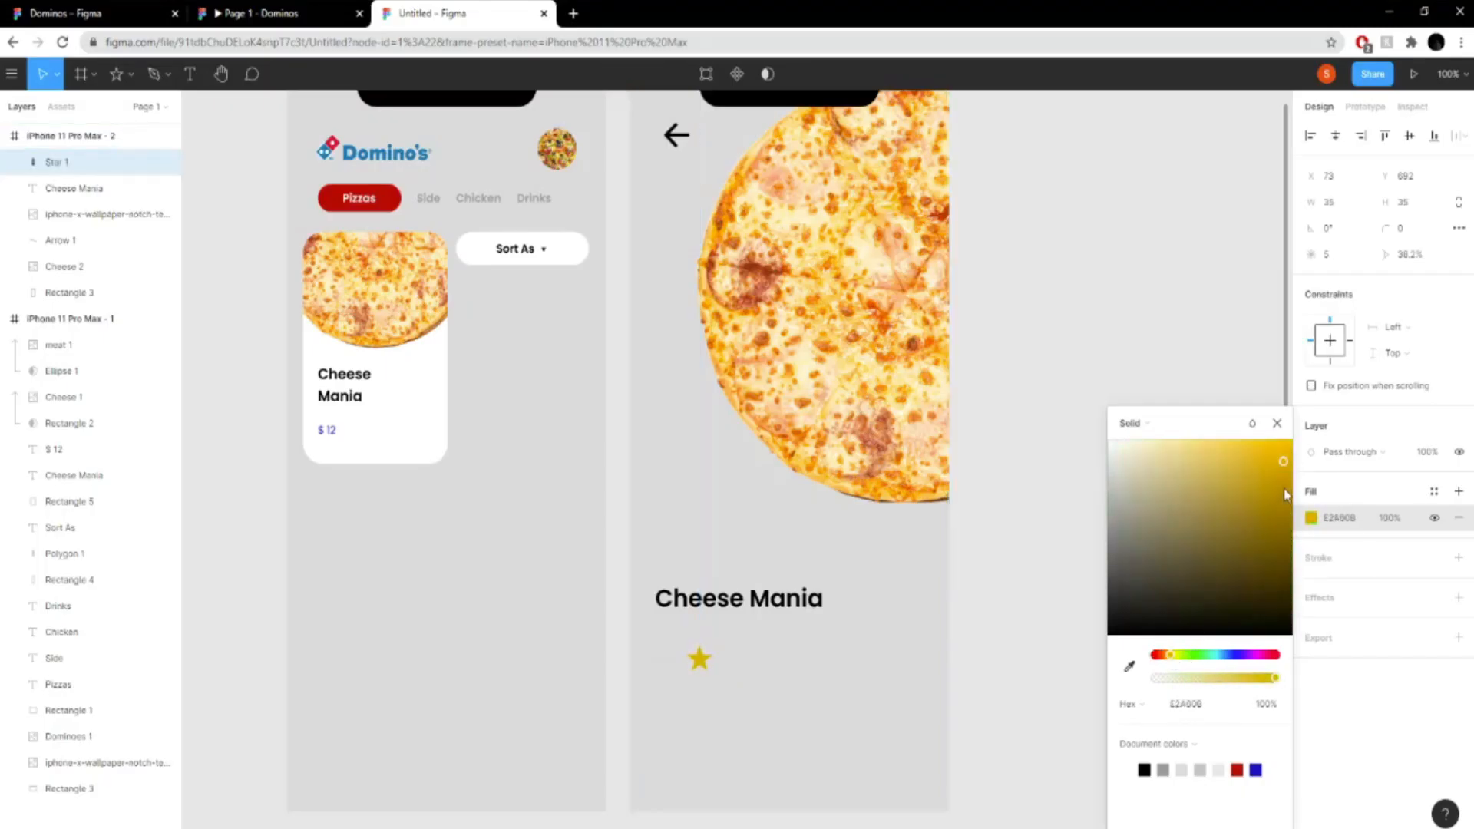
left_click_drag(1287, 495, 1289, 475)
left_click(816, 697)
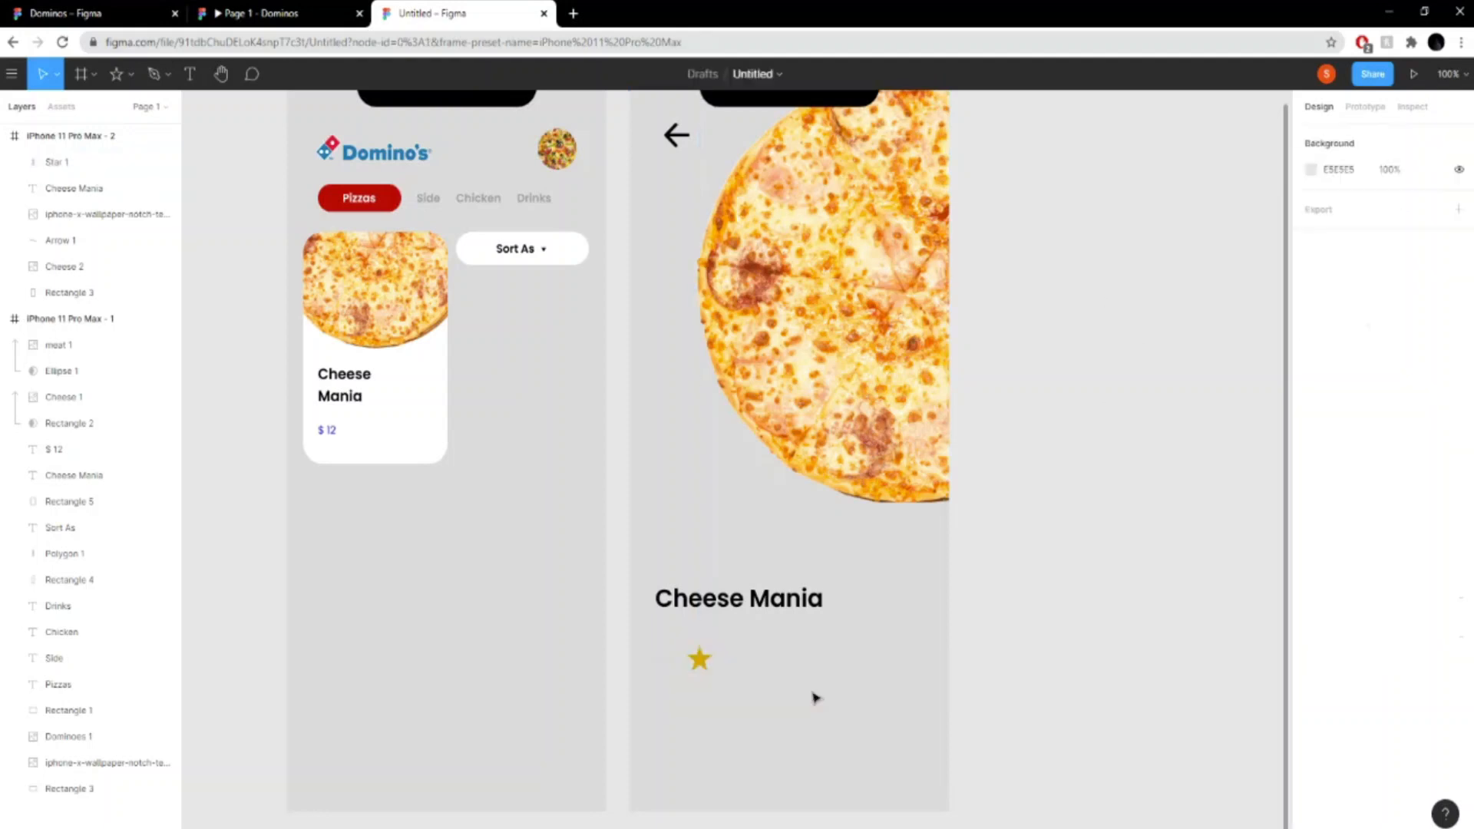
double_click(700, 660)
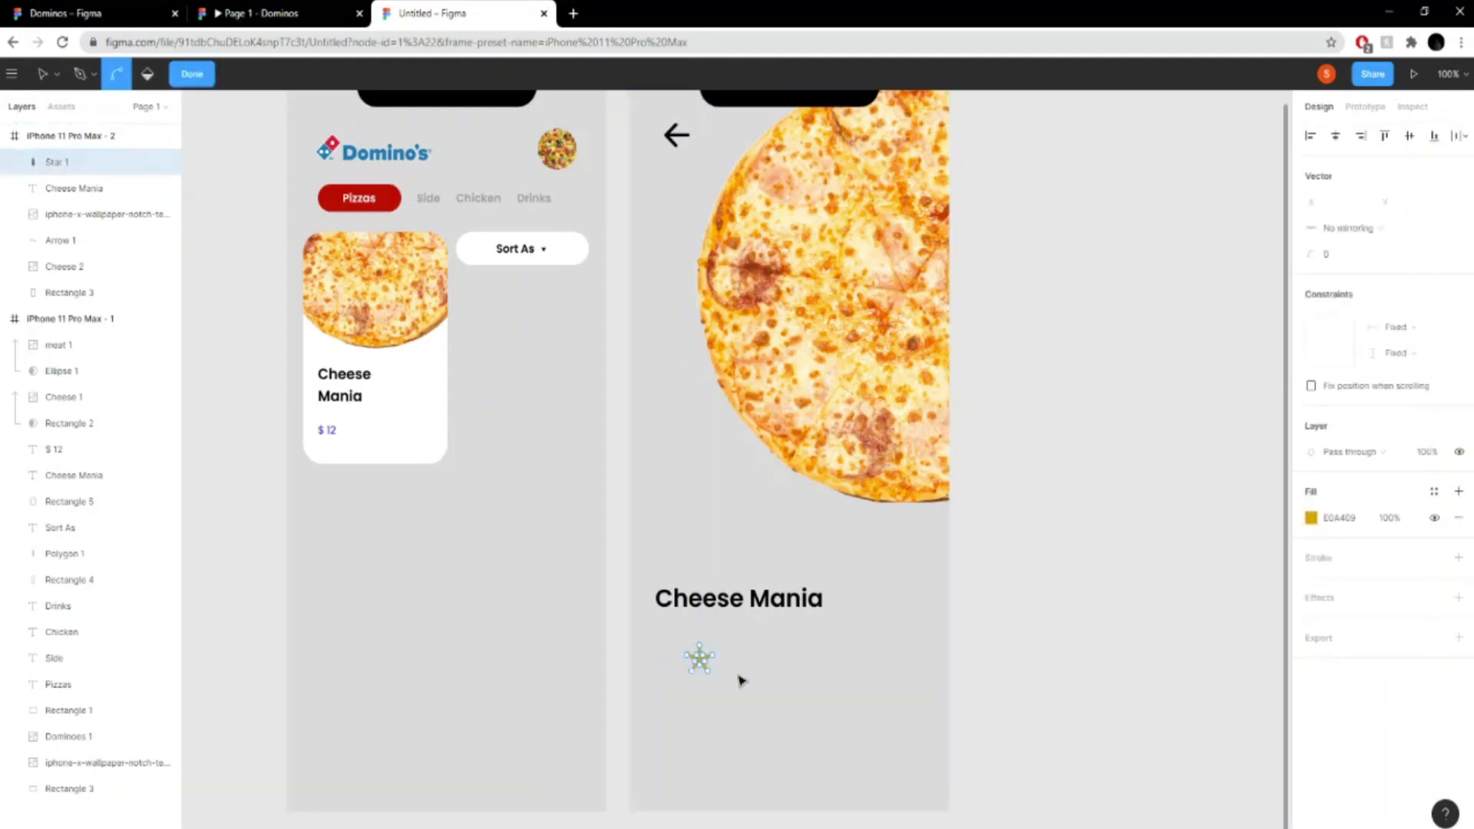
key("ctrl+plus")
scroll(785, 700, "down", 5)
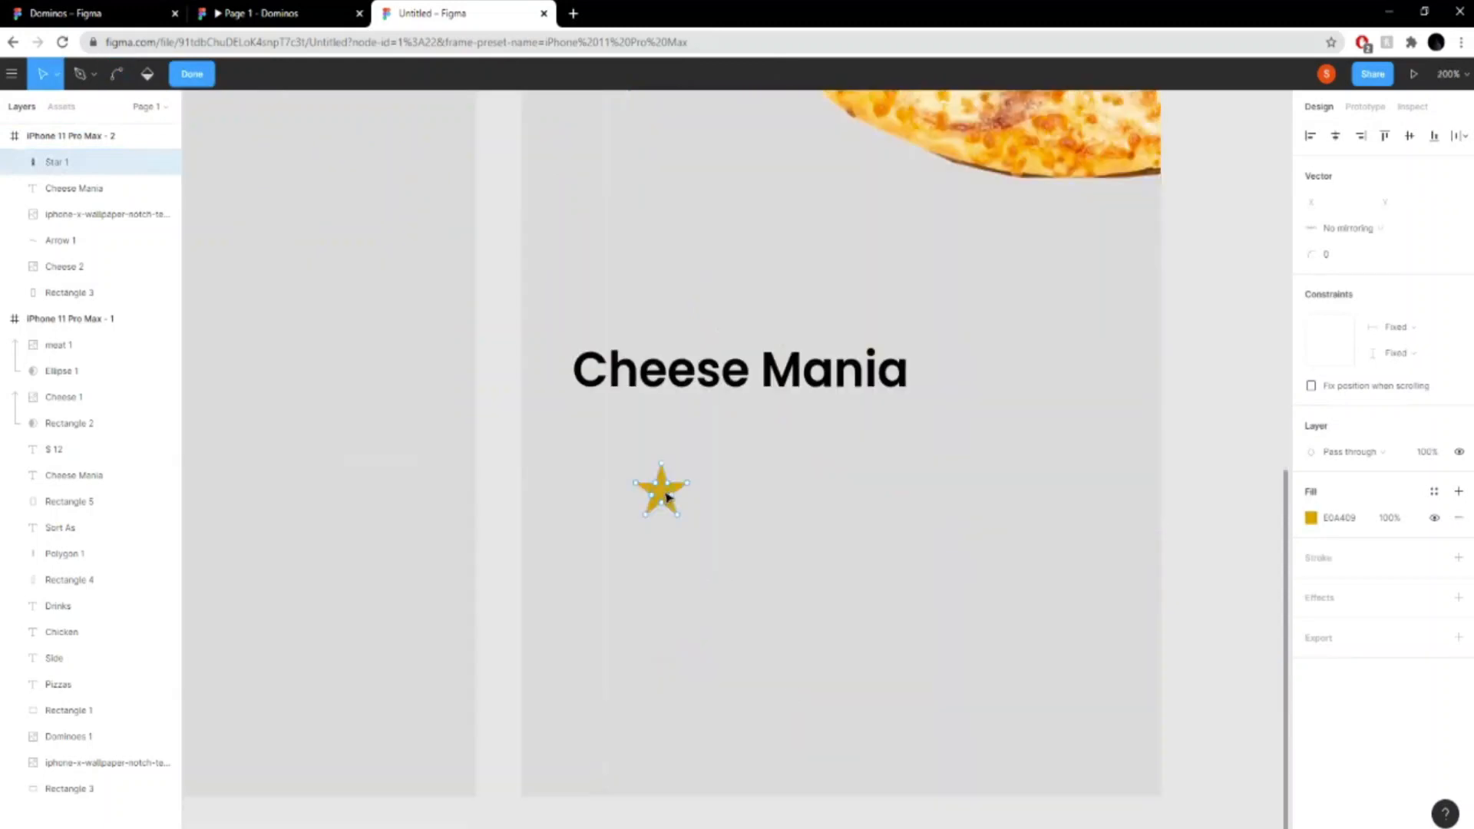
left_click(198, 81)
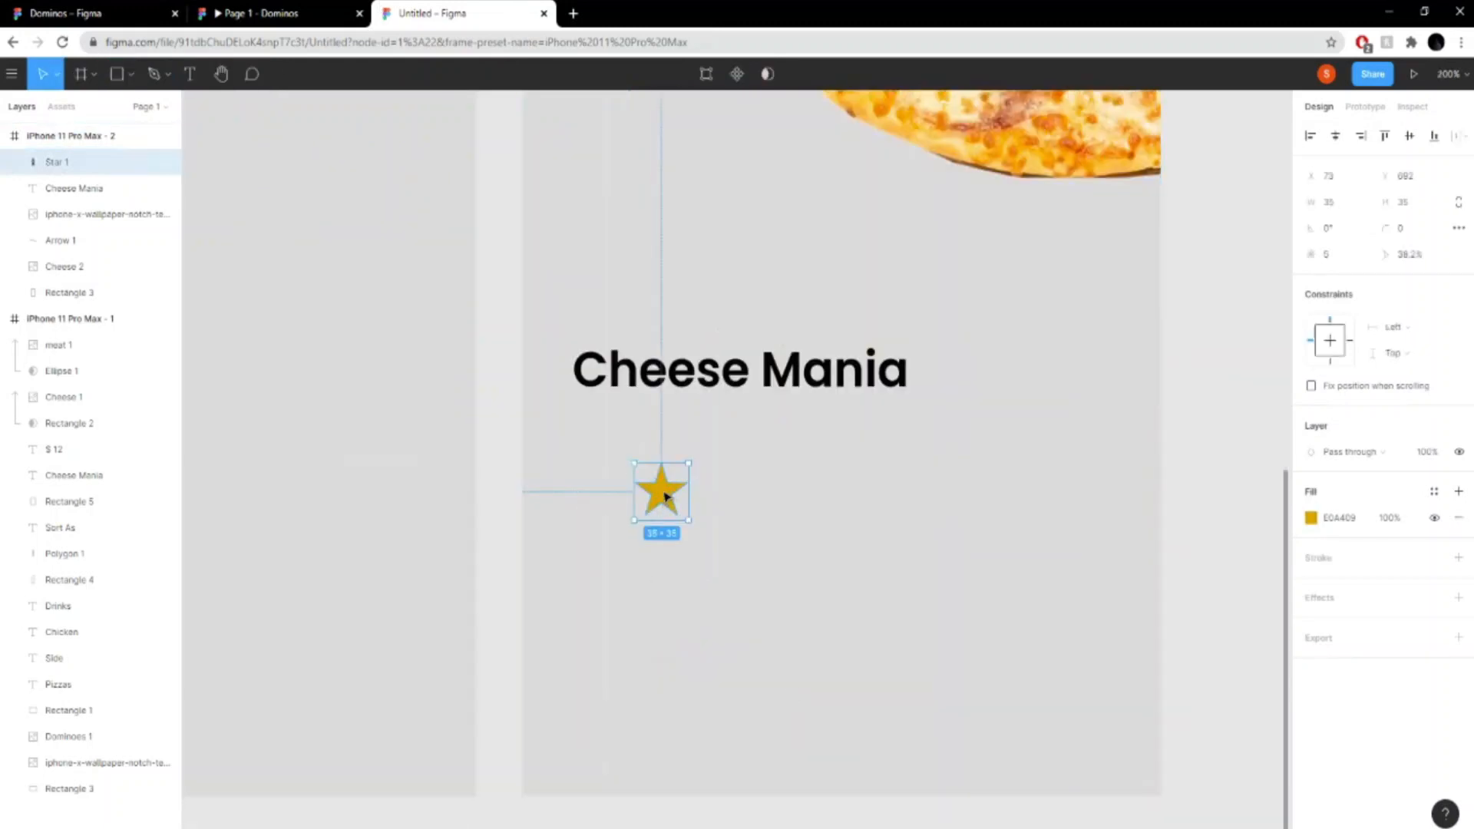
- Move the star directly below the "Cheese Mania" title, to X 33, Y 657, aligned with the title's start
left_click_drag(665, 496, 594, 450)
left_click(699, 460)
left_click(605, 439)
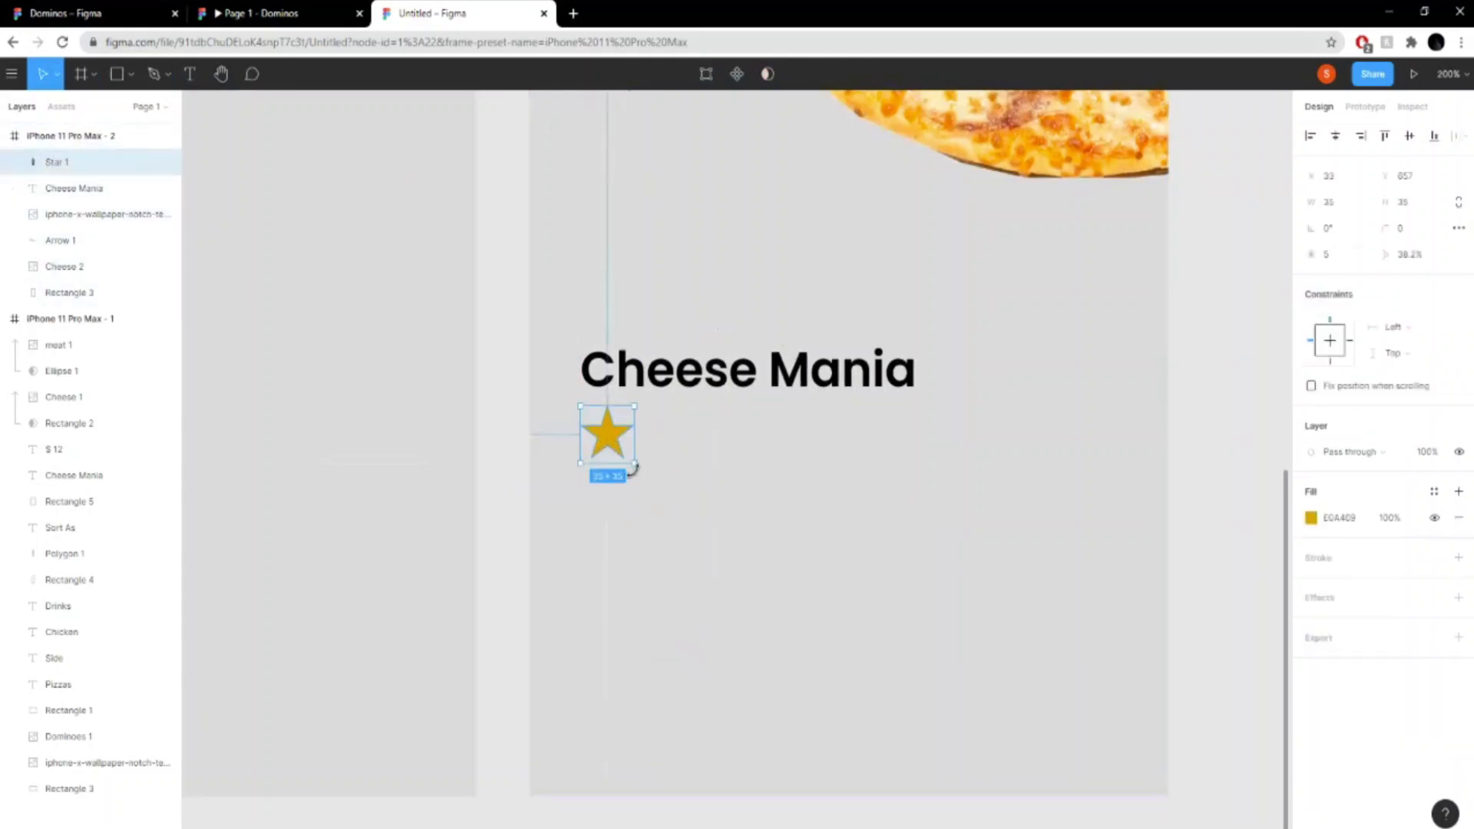
- Duplicate the star four times and line up the copies in a row of five, spaced 35 apart
key("ctrl+v")
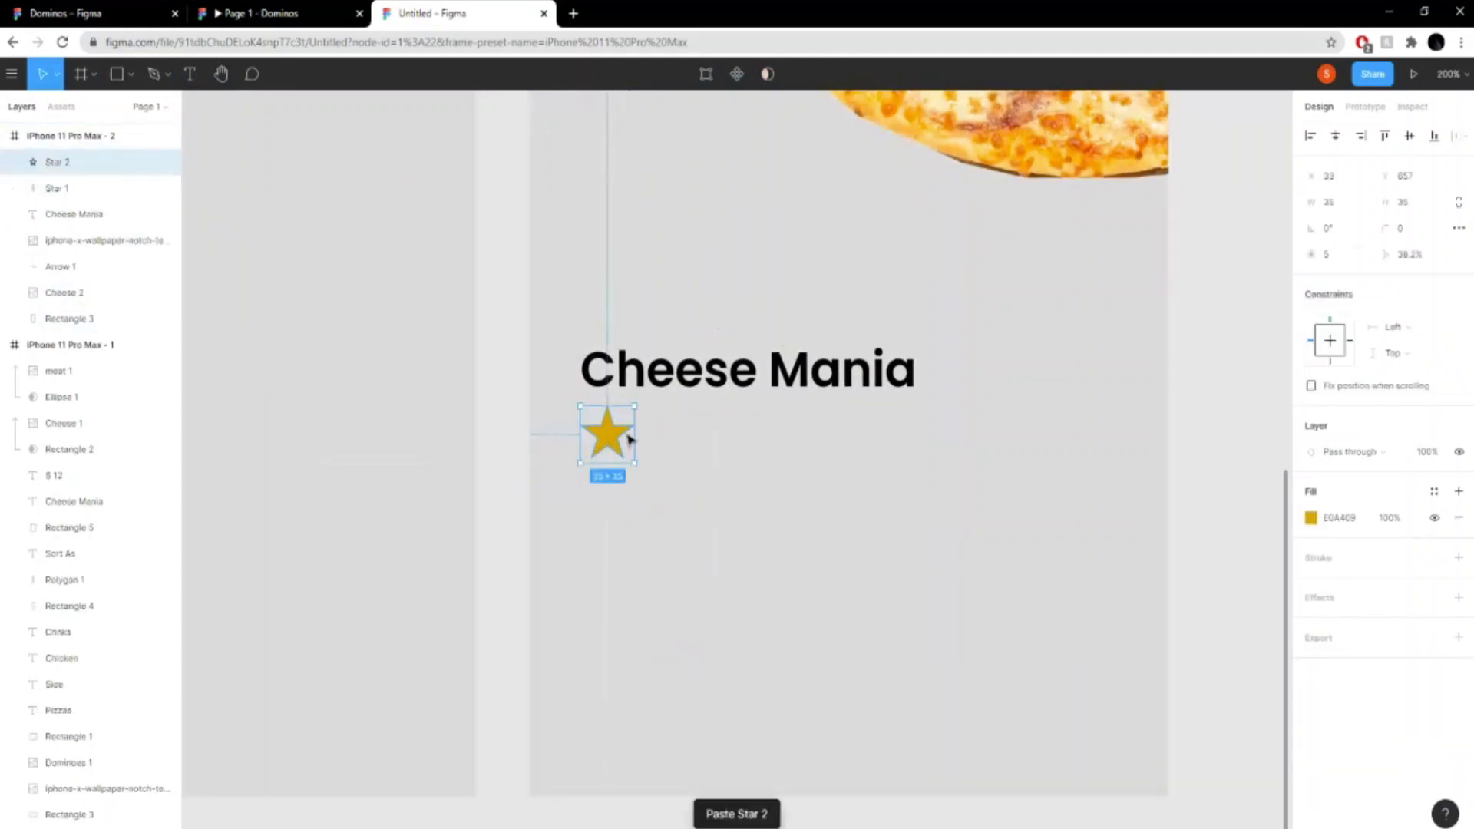
left_click_drag(614, 438, 776, 431)
key("ctrl+v")
key("ctrl+v")
key("ctrl+v")
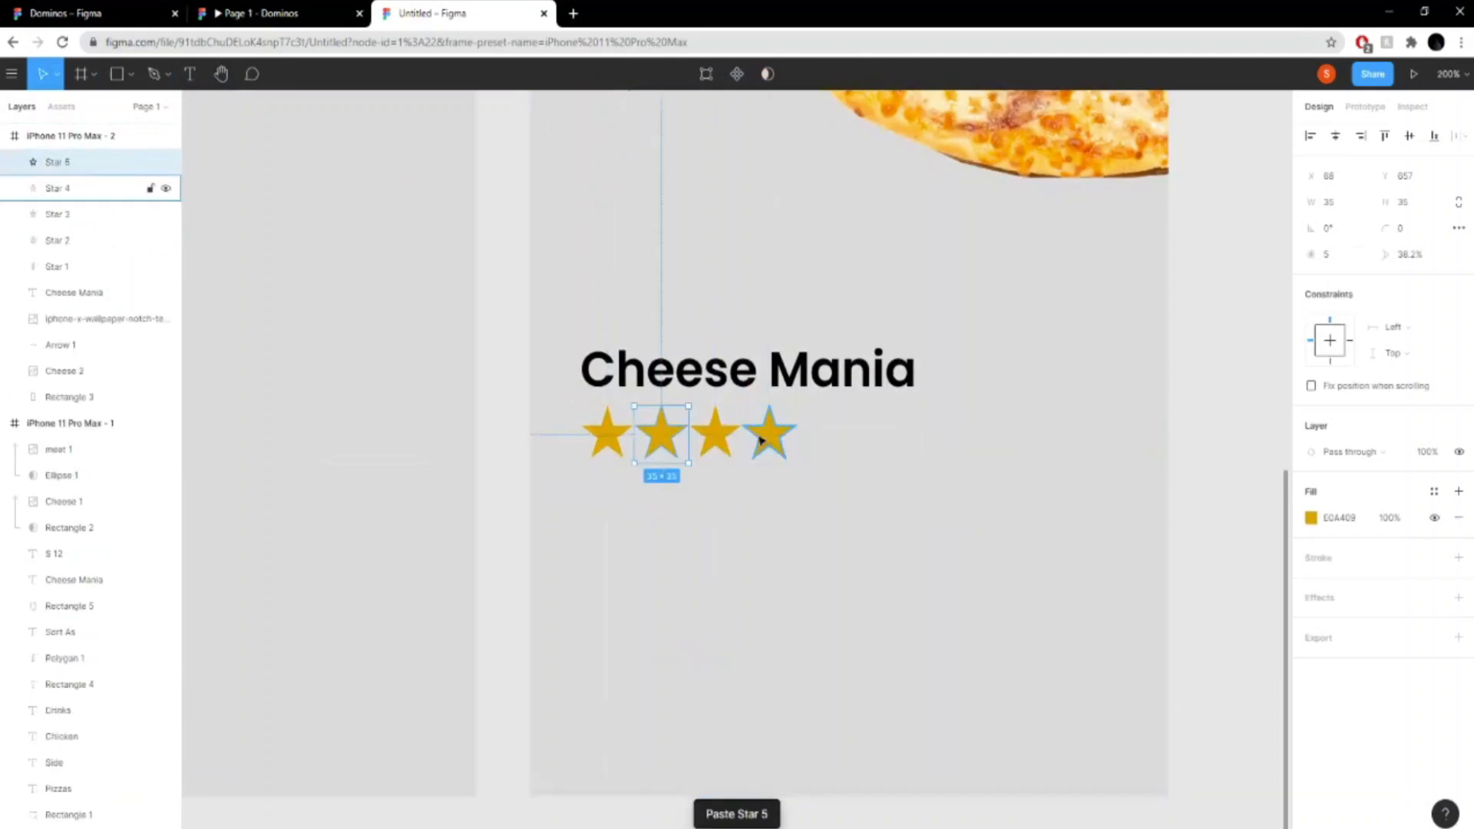
left_click_drag(655, 443, 819, 442)
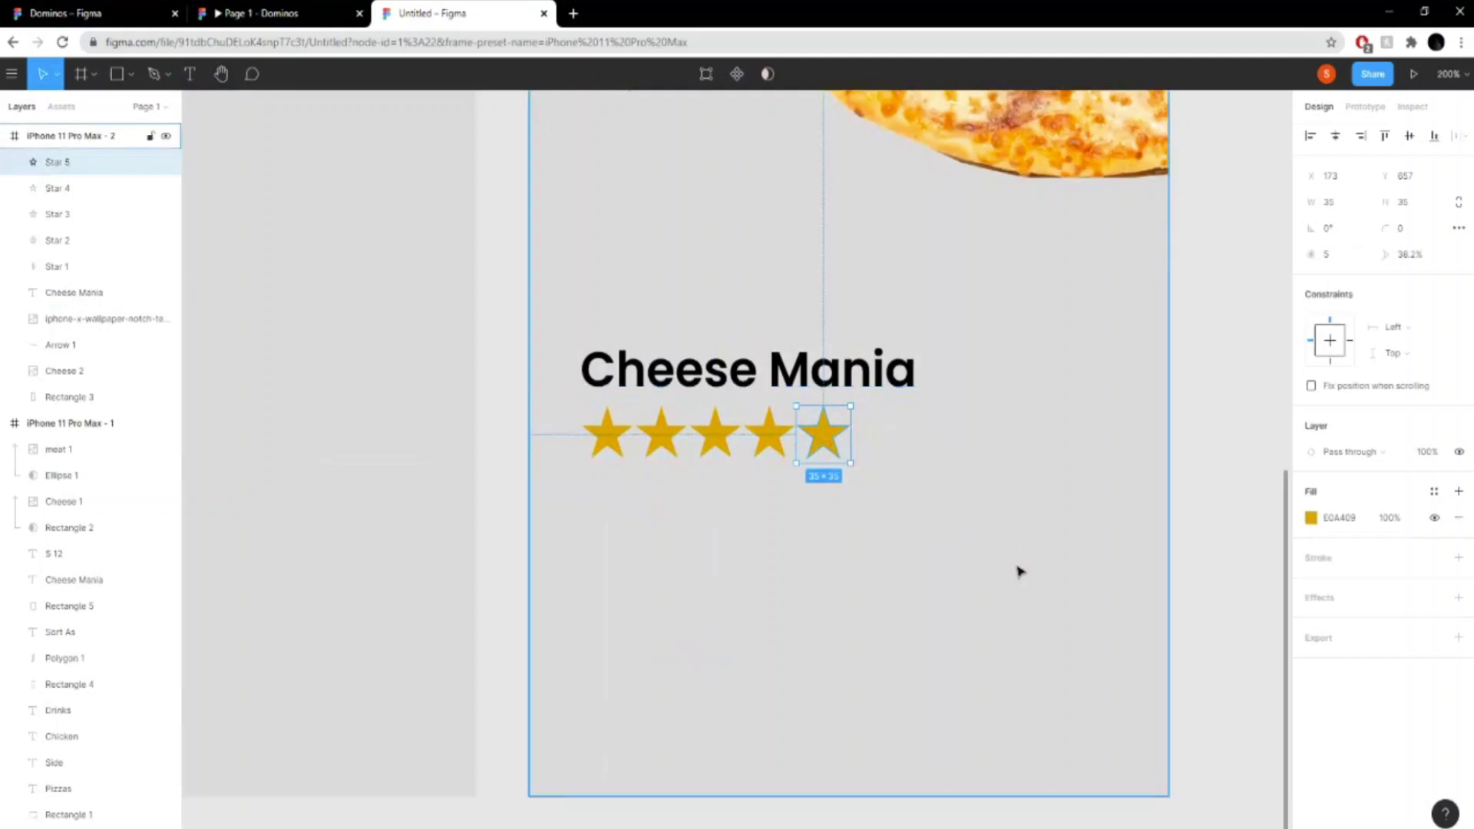
key("ctrl+minus")
left_click(1004, 528)
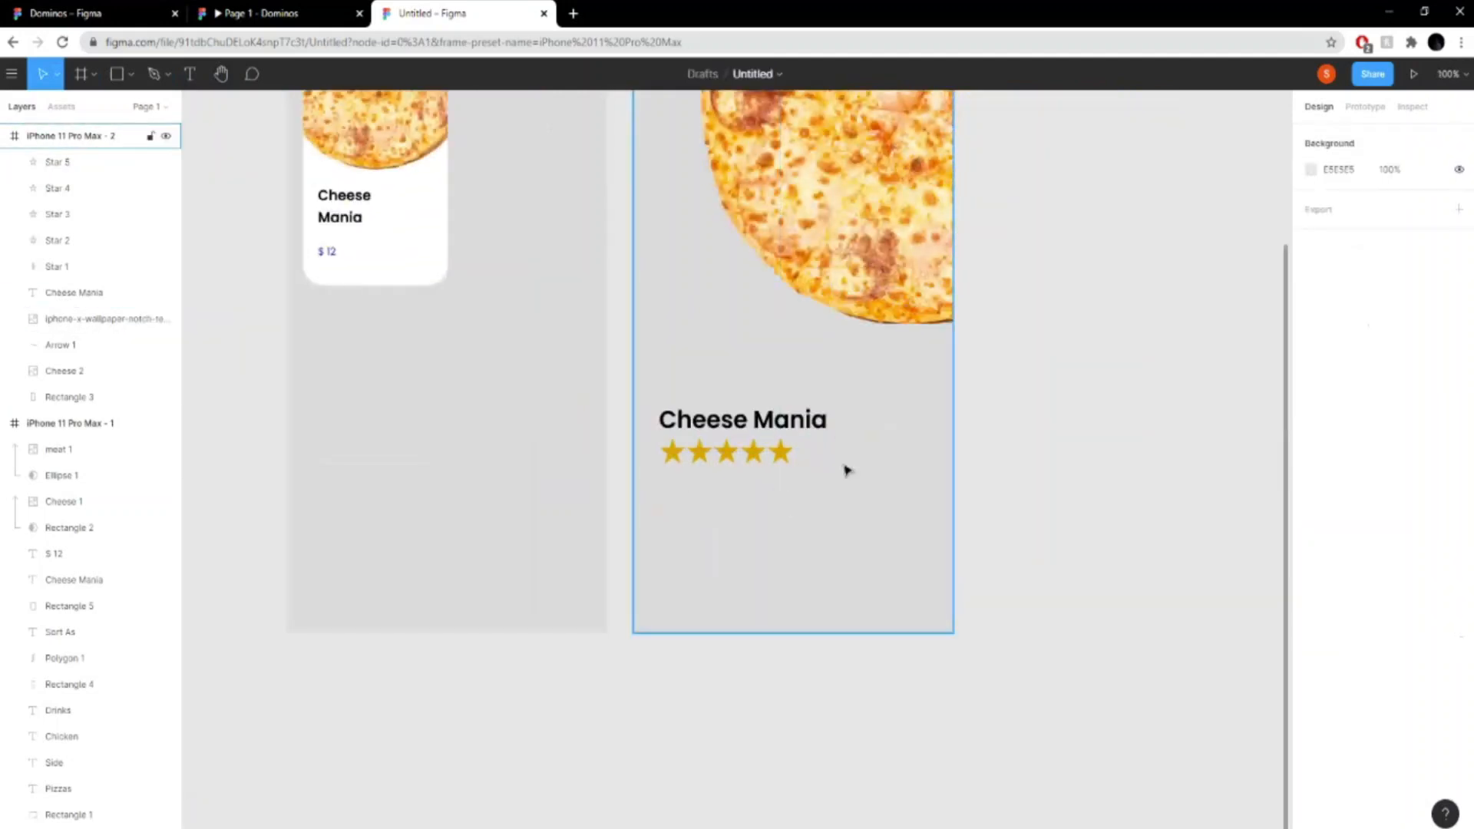
- Compare the spacing with the reference prototype and raise the second frame's "Cheese Mania" title to Y 607
left_click(299, 11)
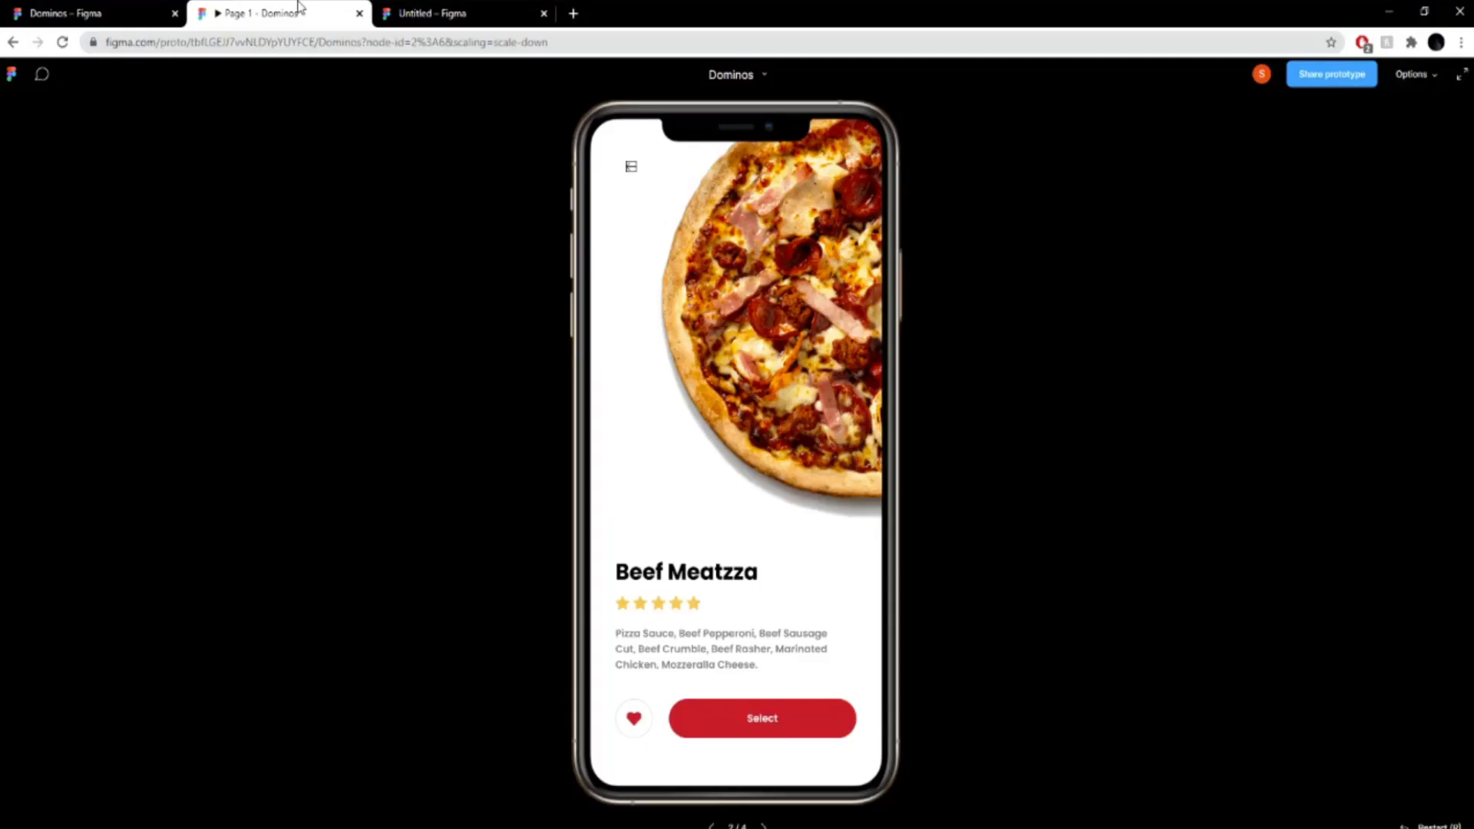
left_click(497, 10)
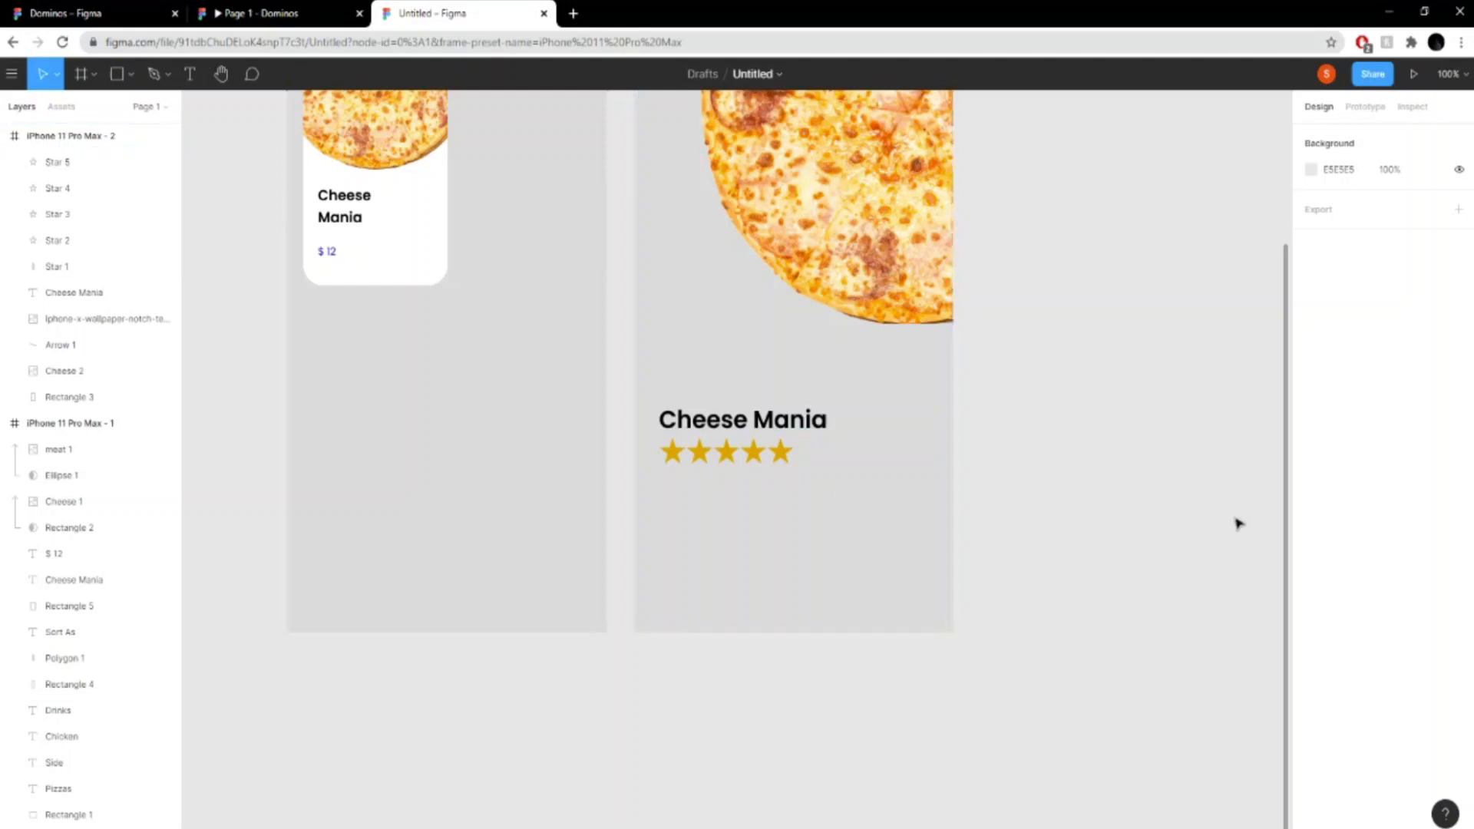
left_click(808, 427)
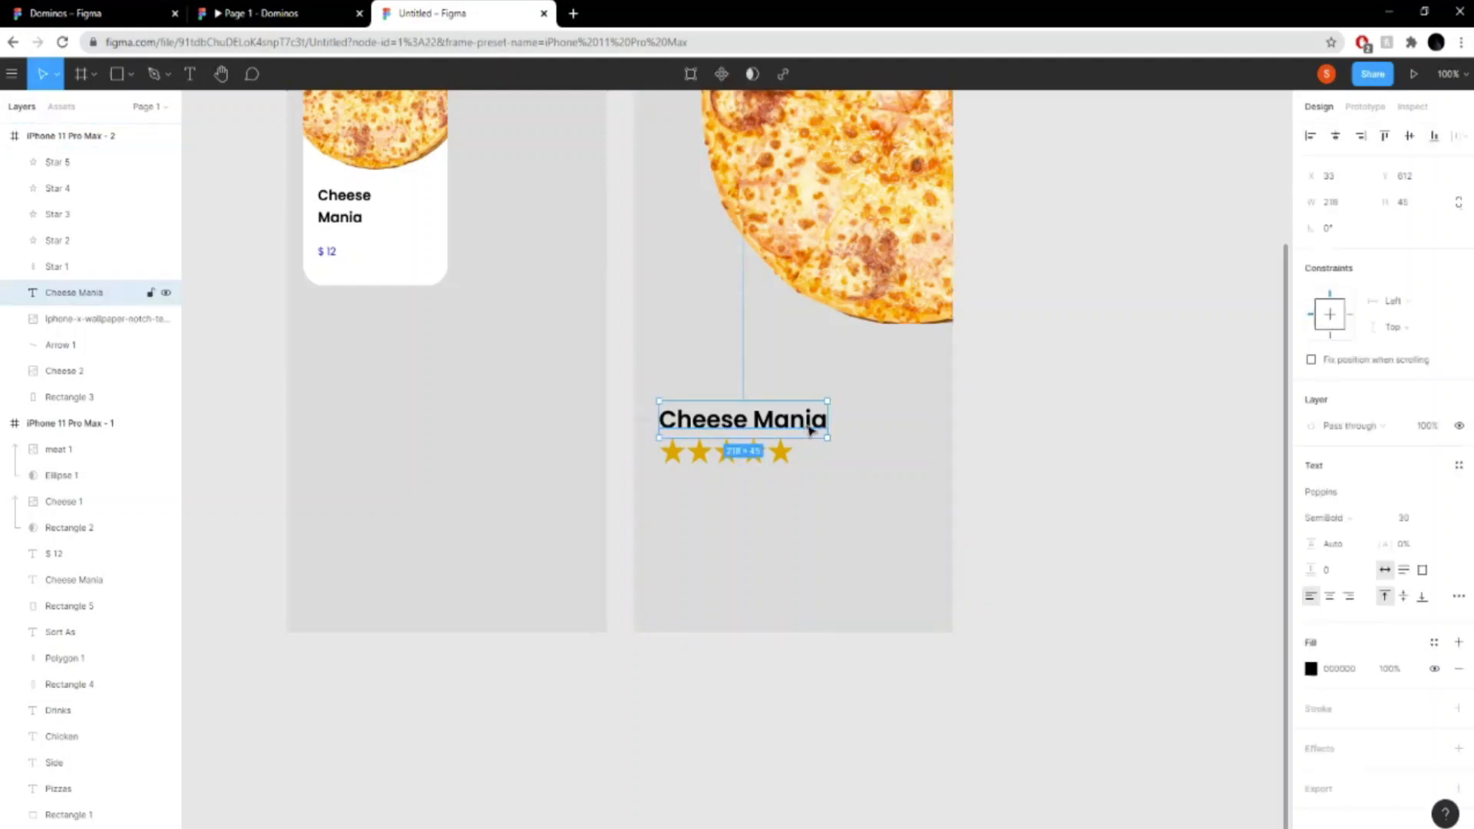
left_click(285, 9)
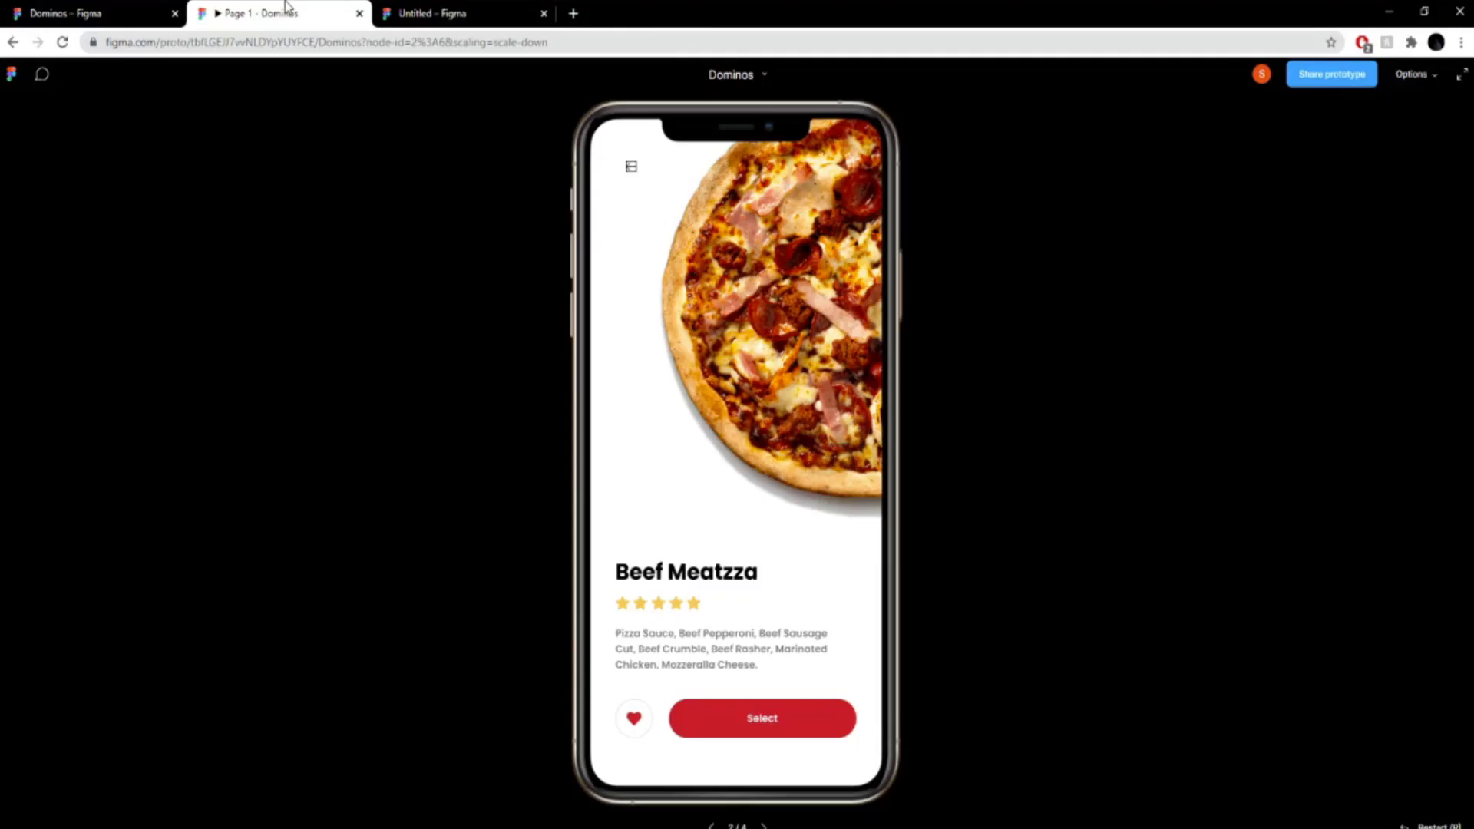
left_click(407, 12)
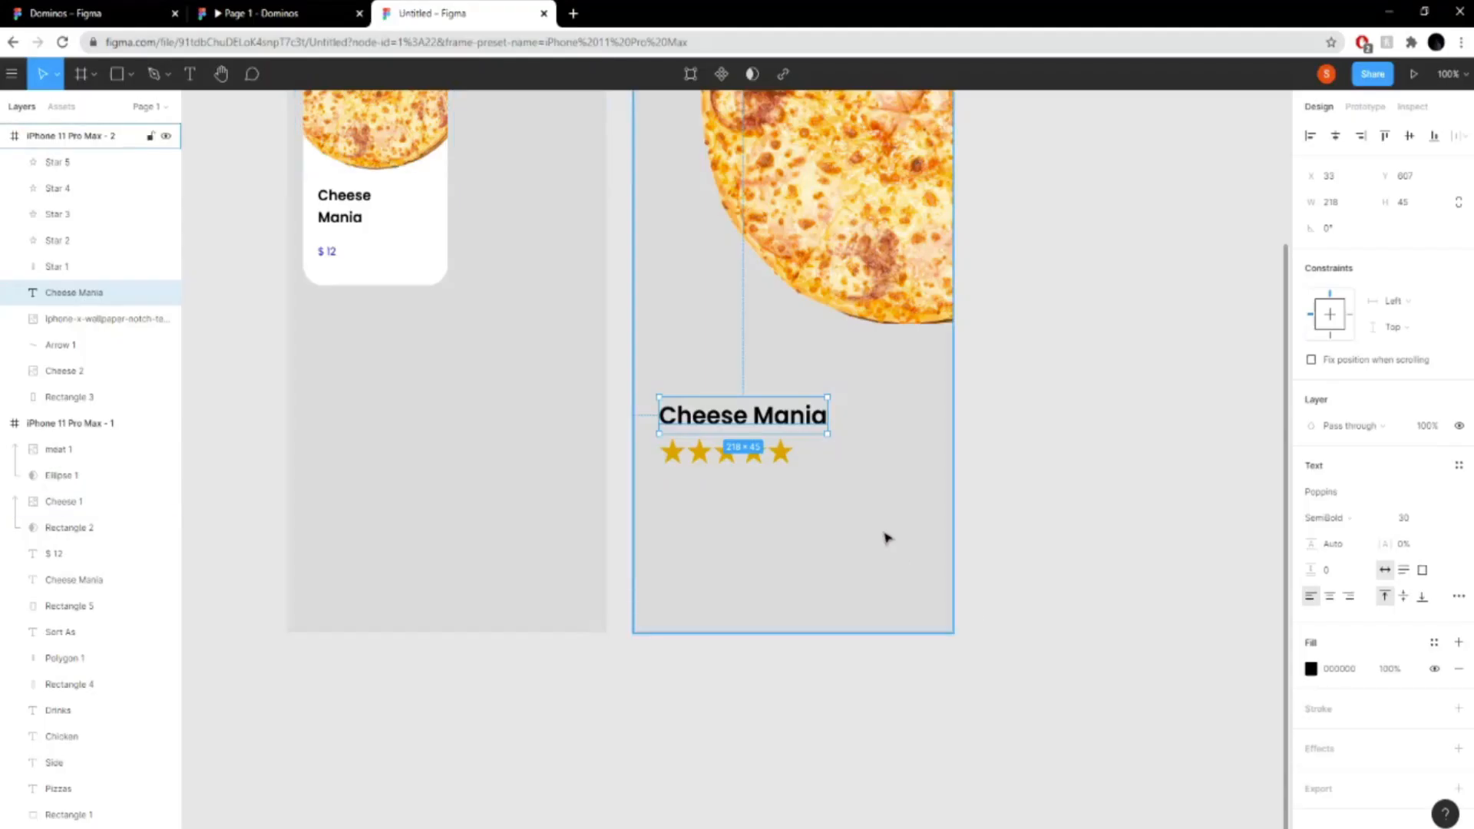
- Add the text "The best pizza ever made" below the stars in Poppins SemiBold, size 18
key("Return")
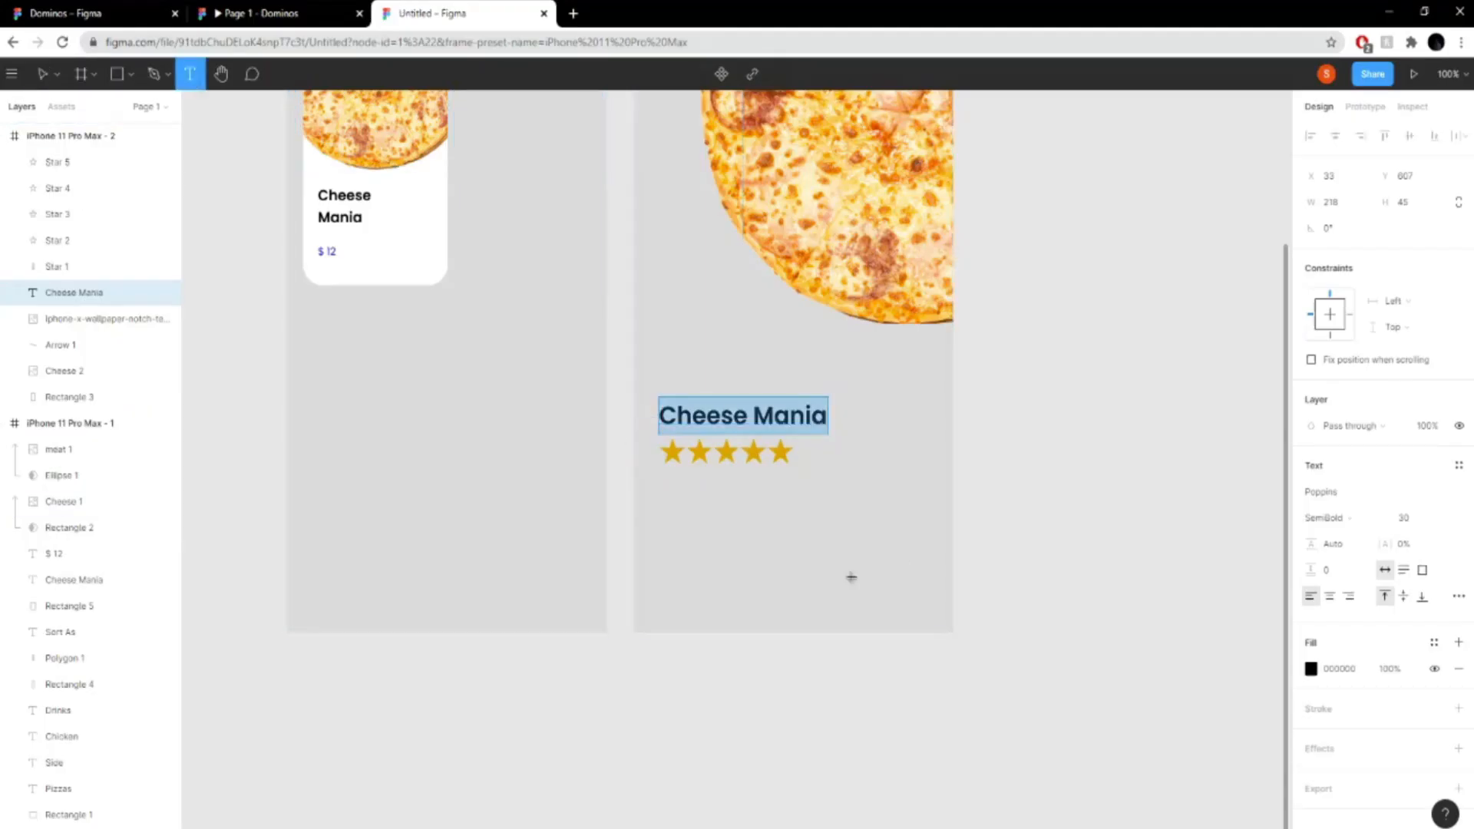
left_click(691, 514)
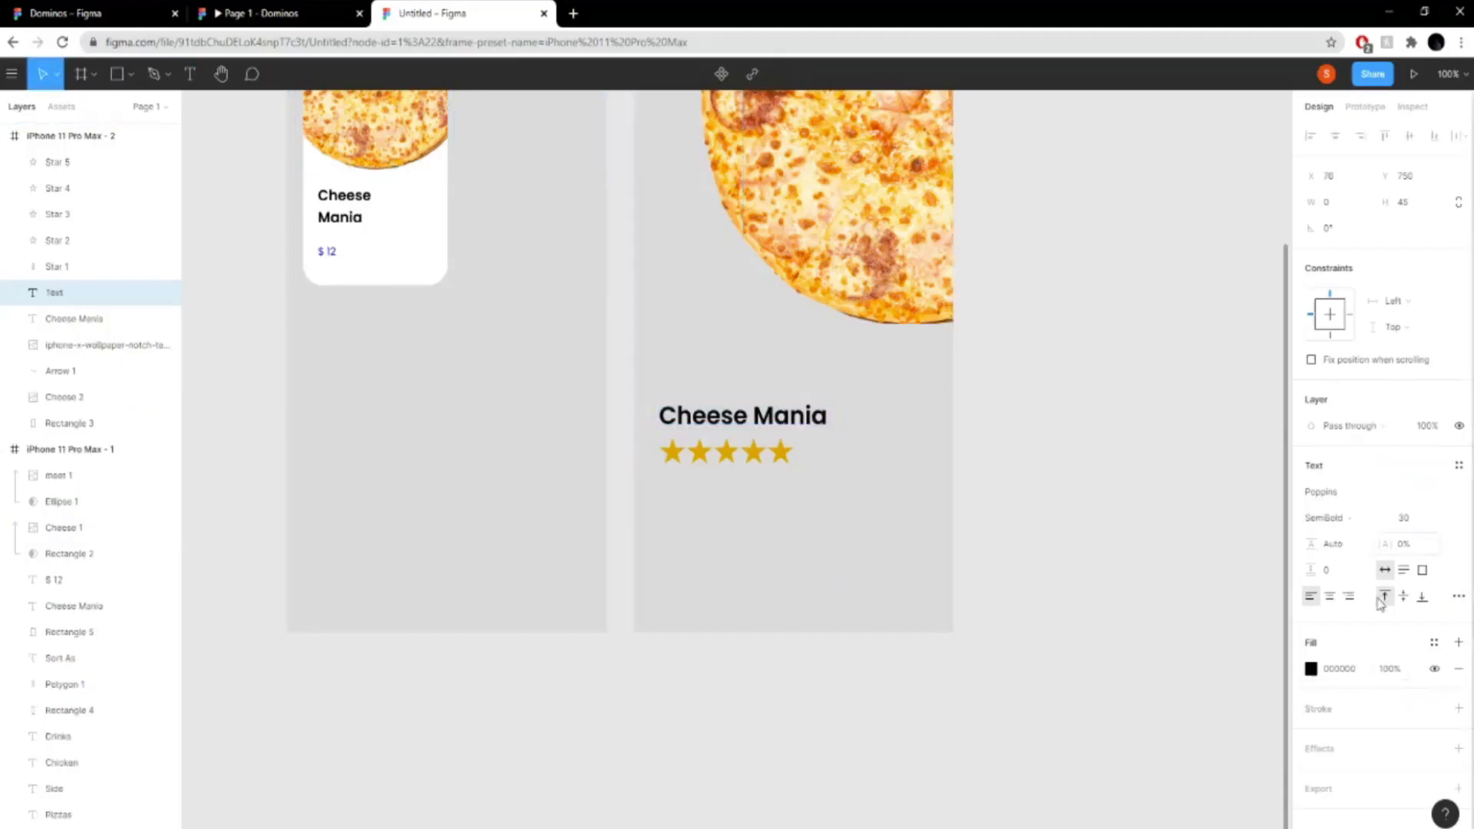
left_click(1439, 519)
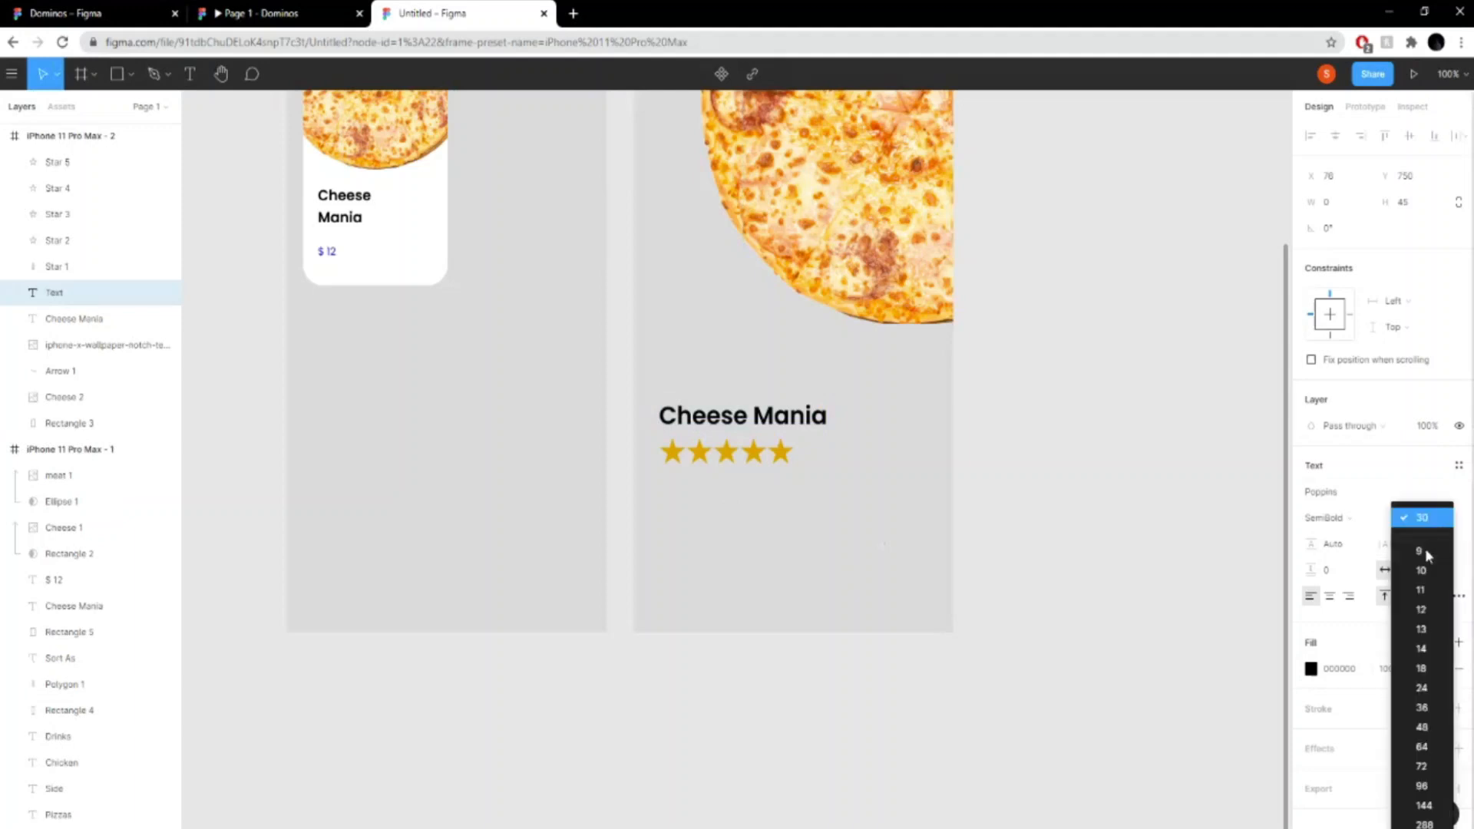
left_click(1422, 668)
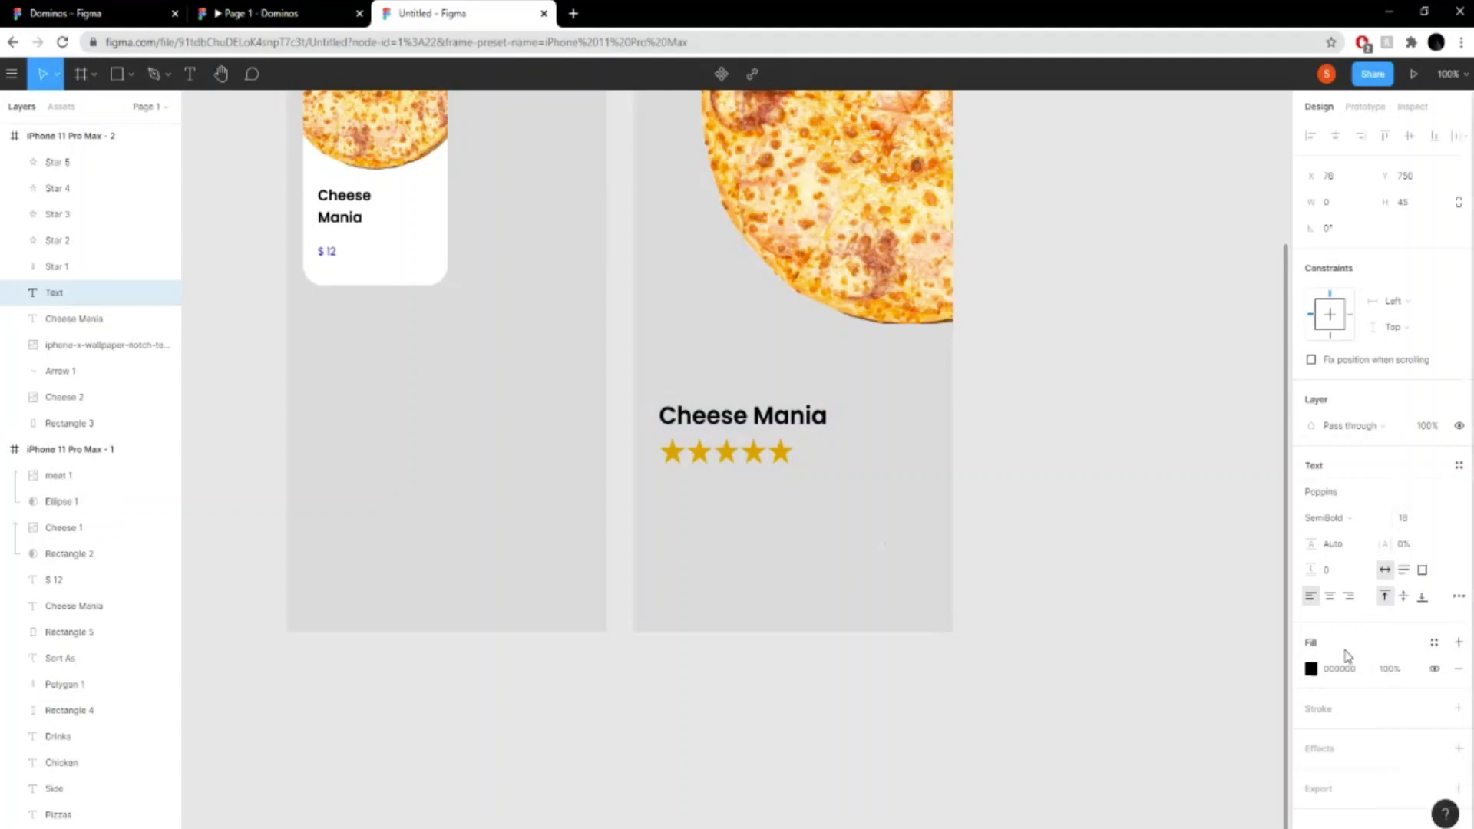
type("he best piz")
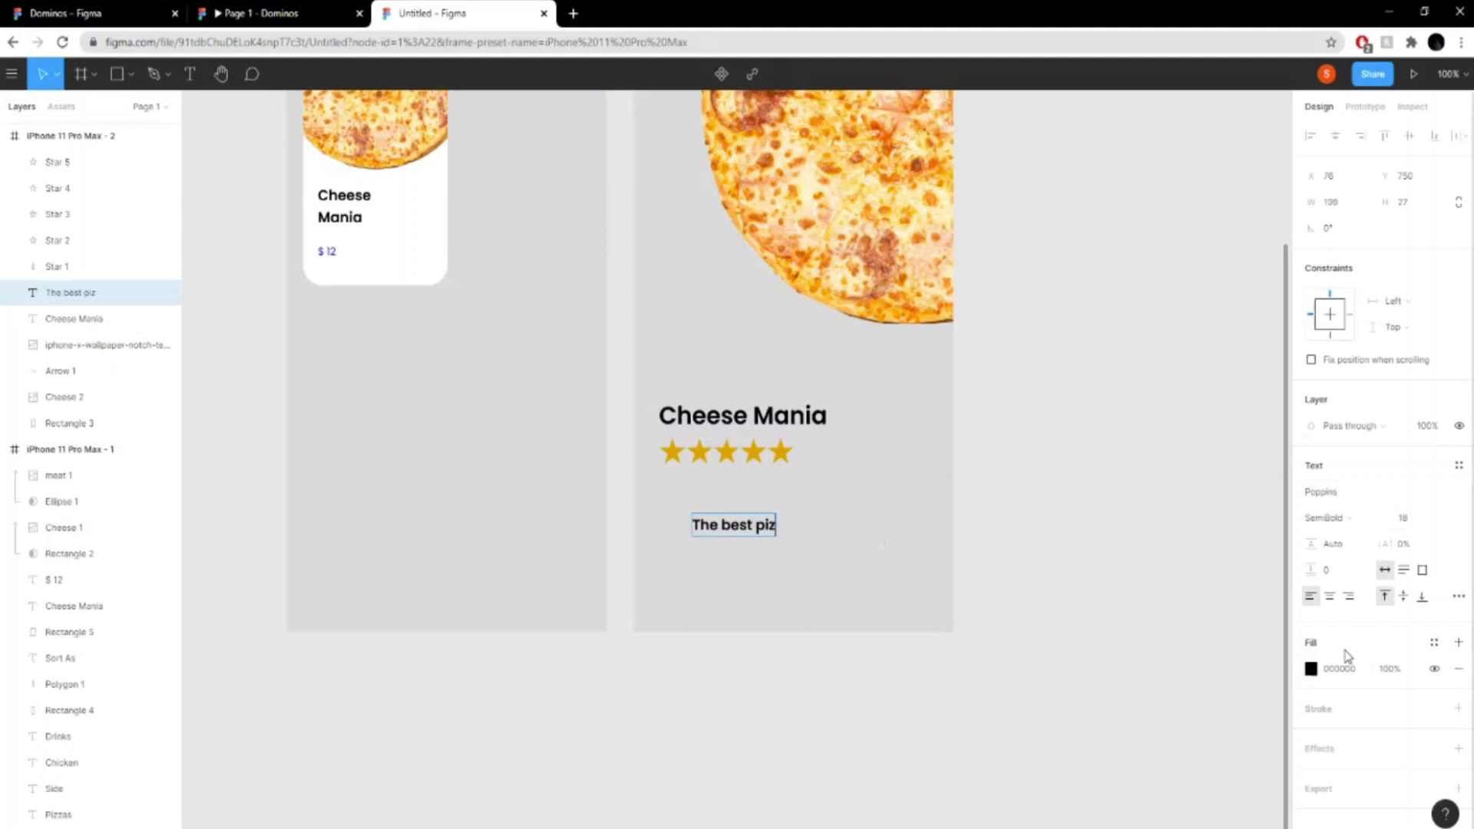
type("za ever m")
key("BackSpace")
key("BackSpace")
type("made")
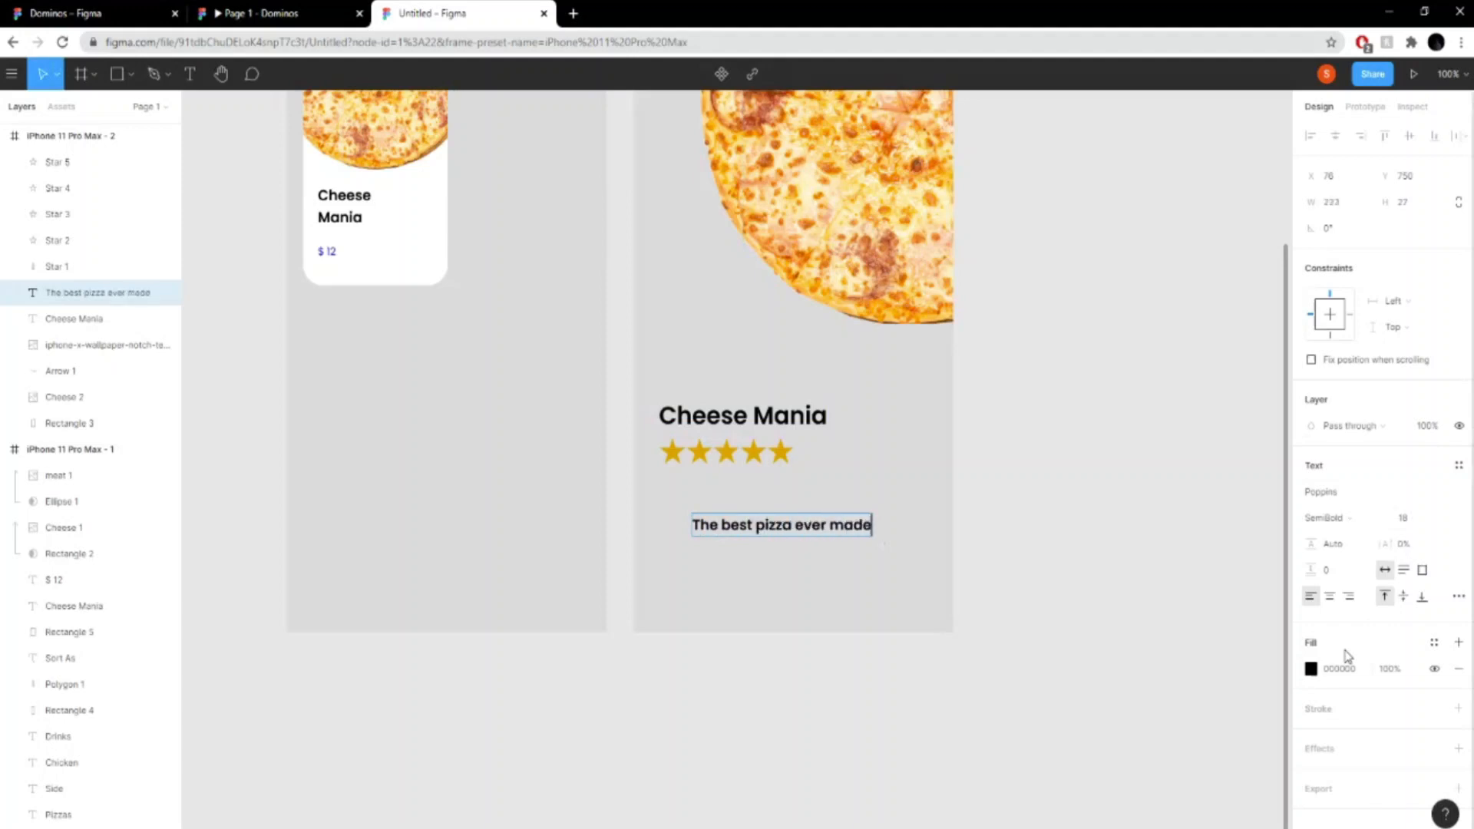
- Change the description text's fill to dark grey 494747, checking the reference prototype's description colour
key("ctrl+a")
left_click(1310, 668)
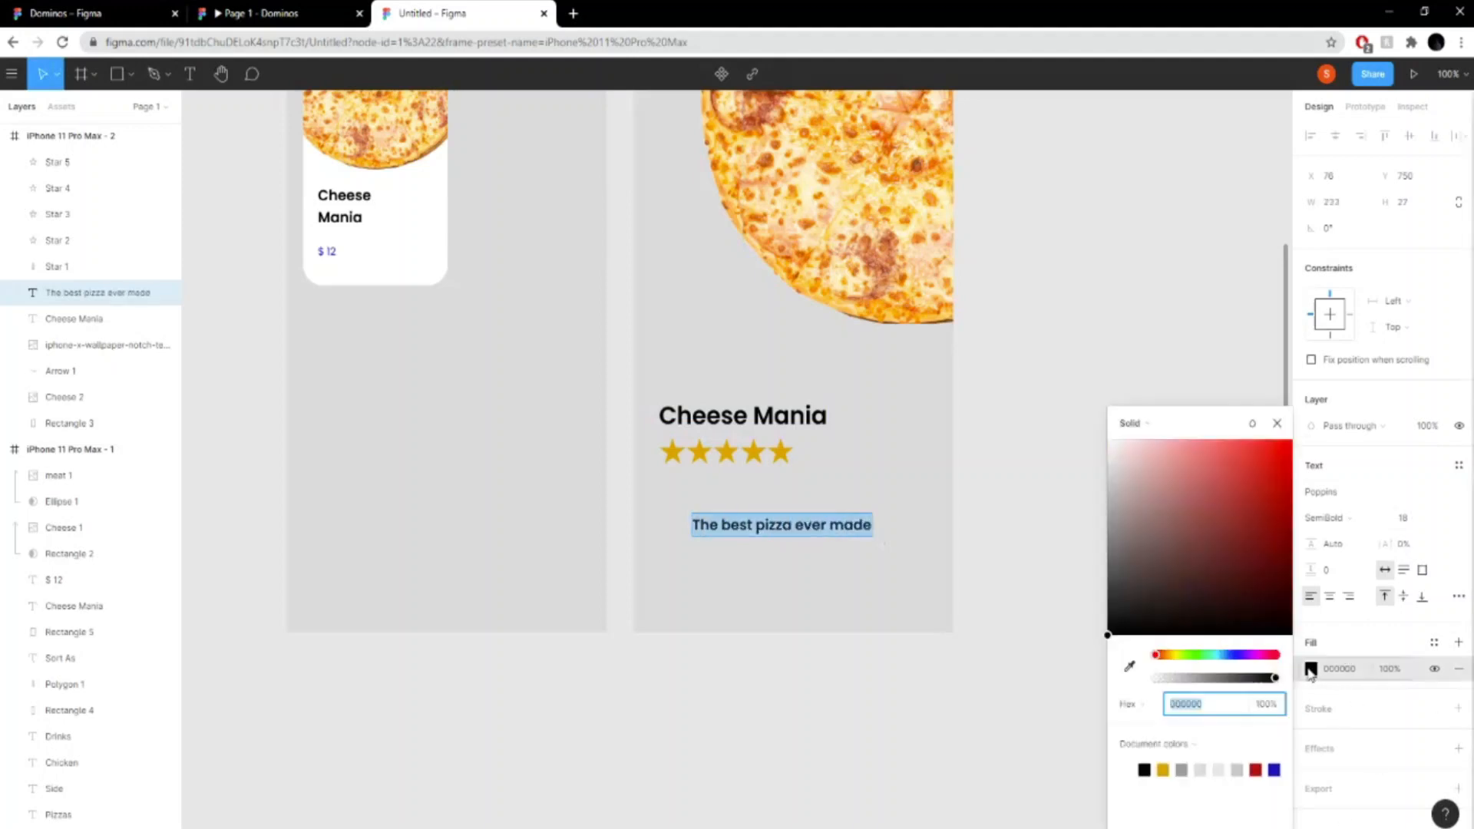
left_click(1142, 492)
left_click(1109, 477)
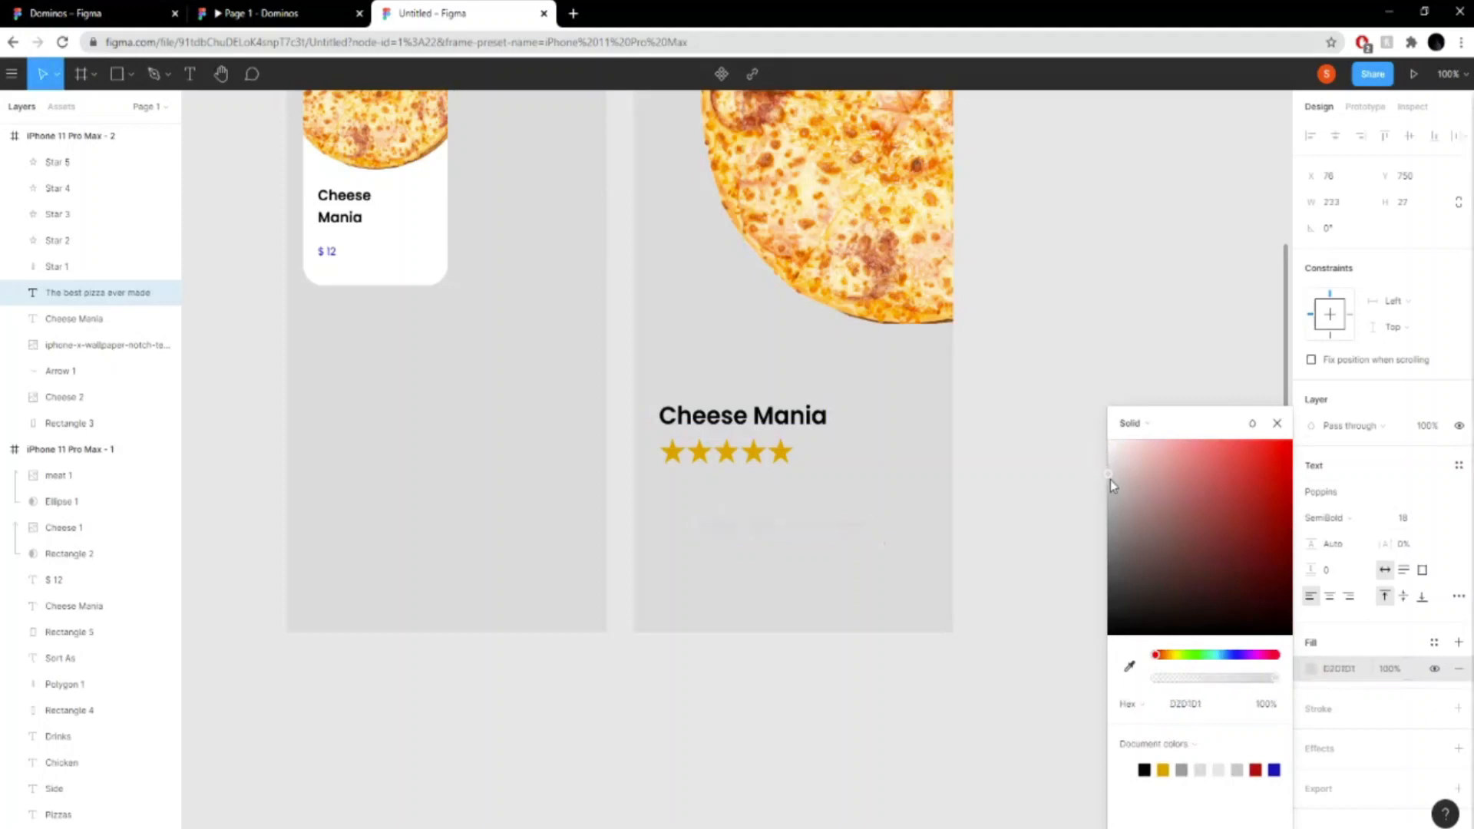
left_click_drag(1112, 485, 1101, 422)
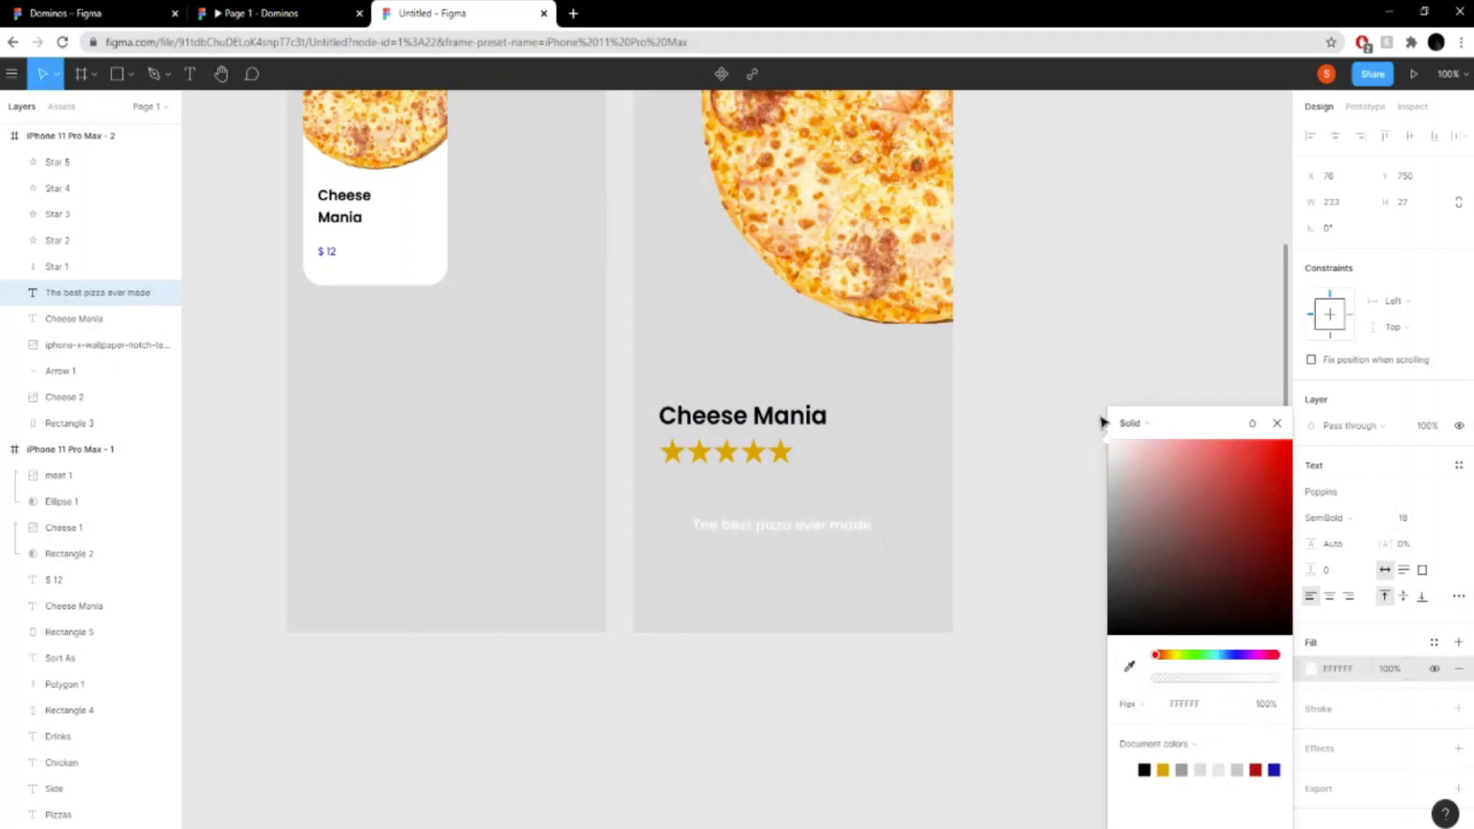
left_click(1109, 597)
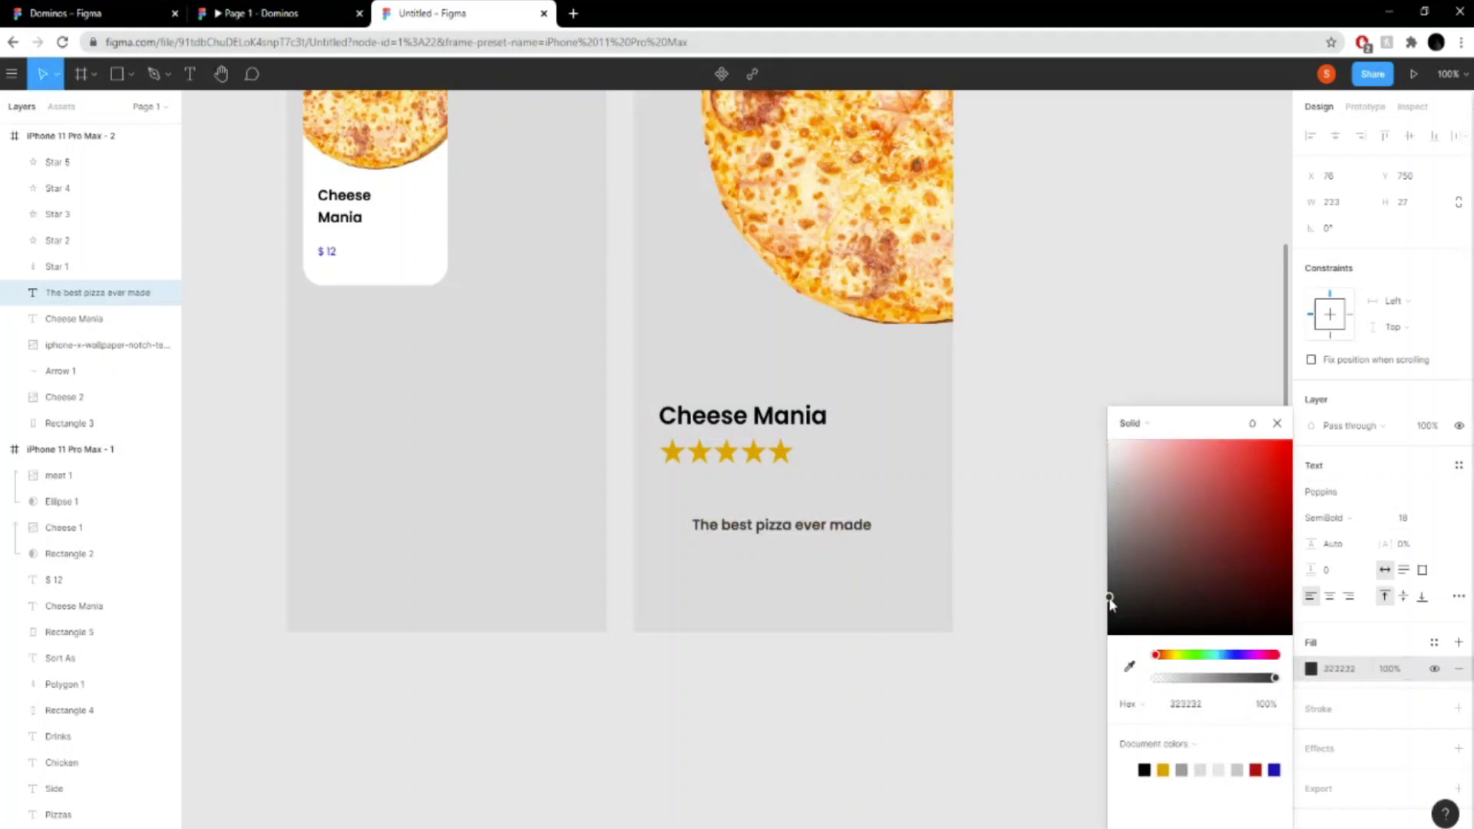
left_click(261, 13)
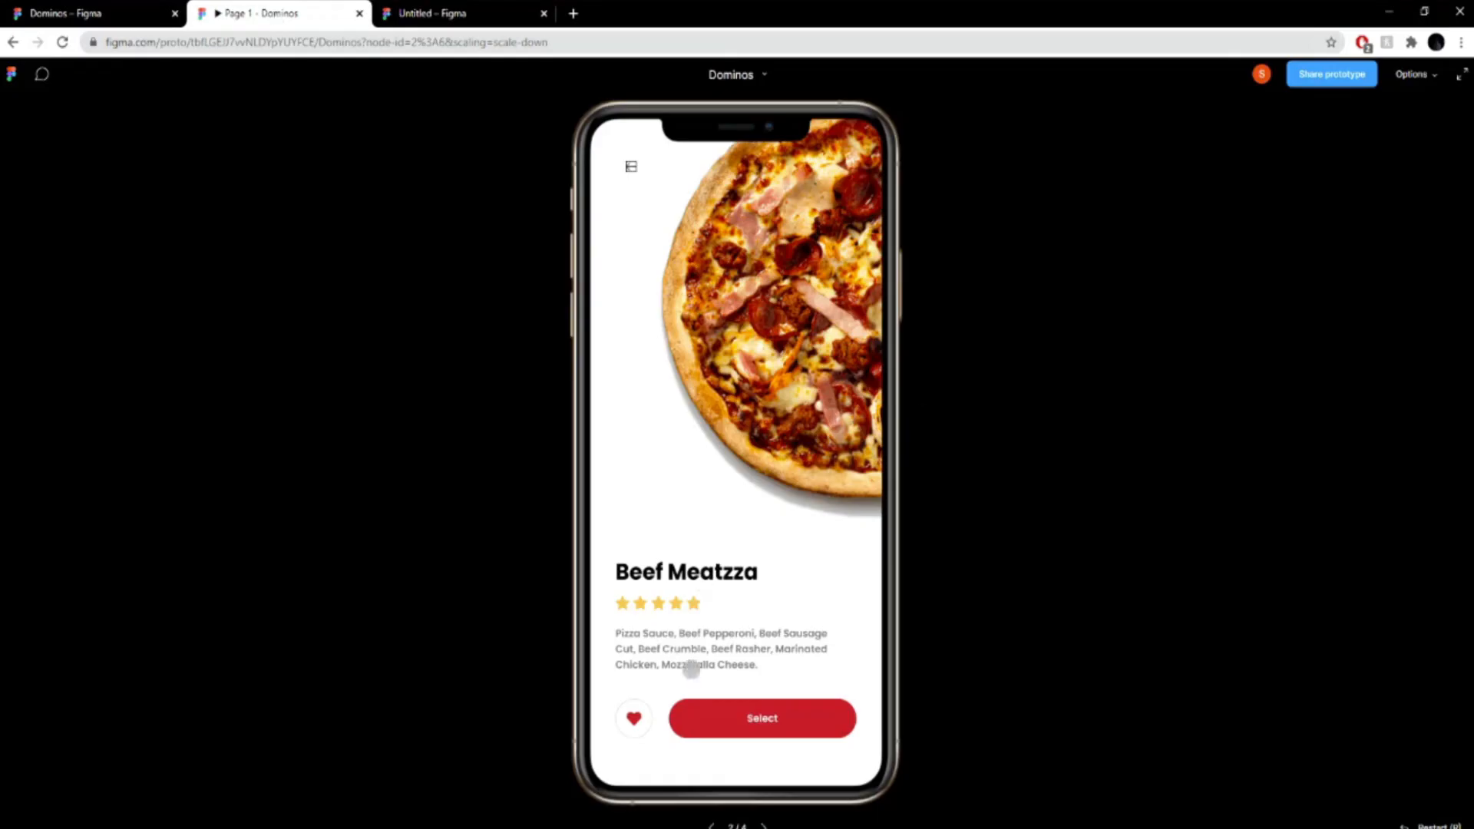
left_click(440, 9)
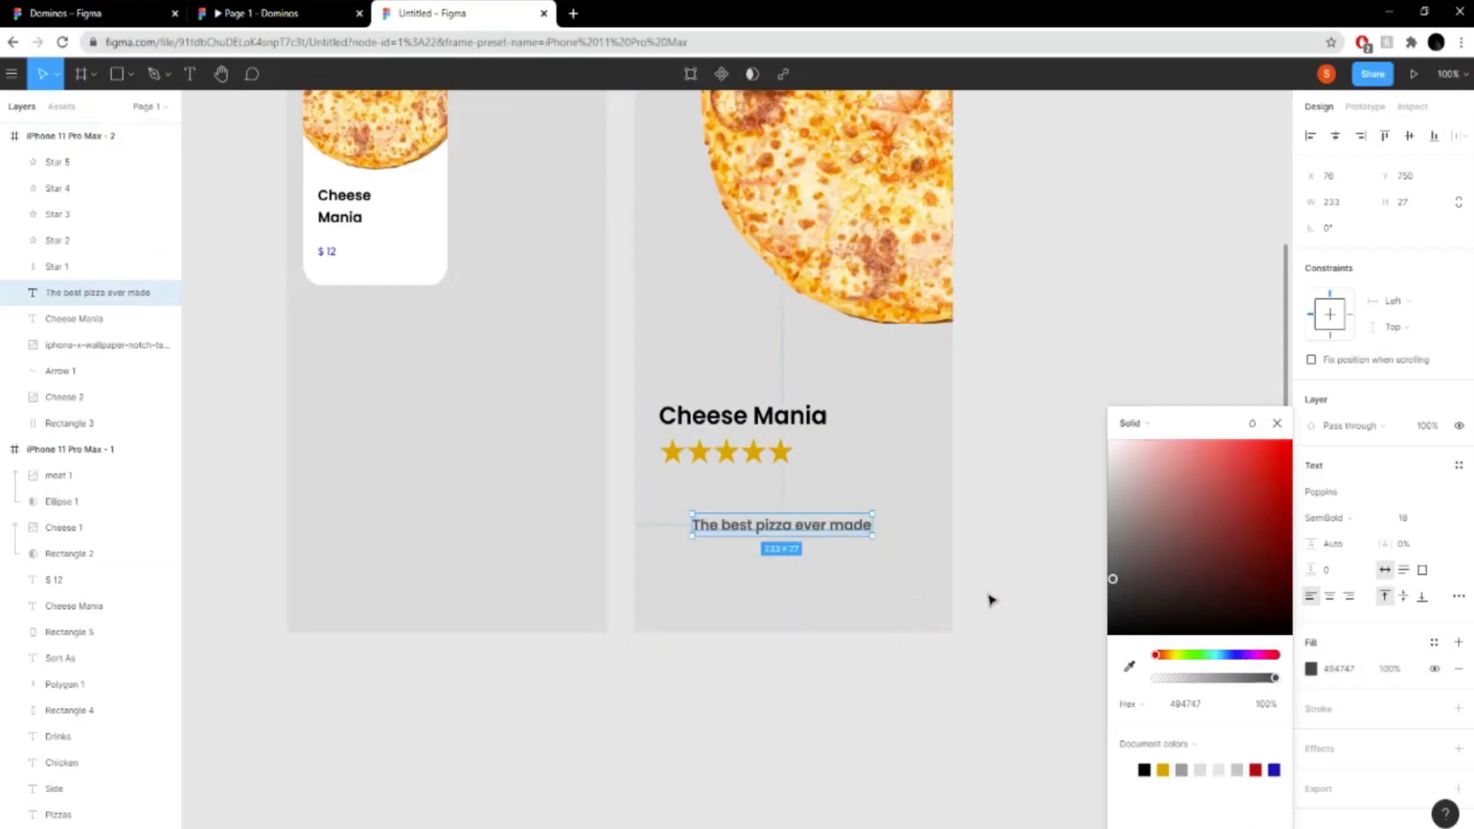
left_click(749, 722)
left_click(852, 633)
key("Delete")
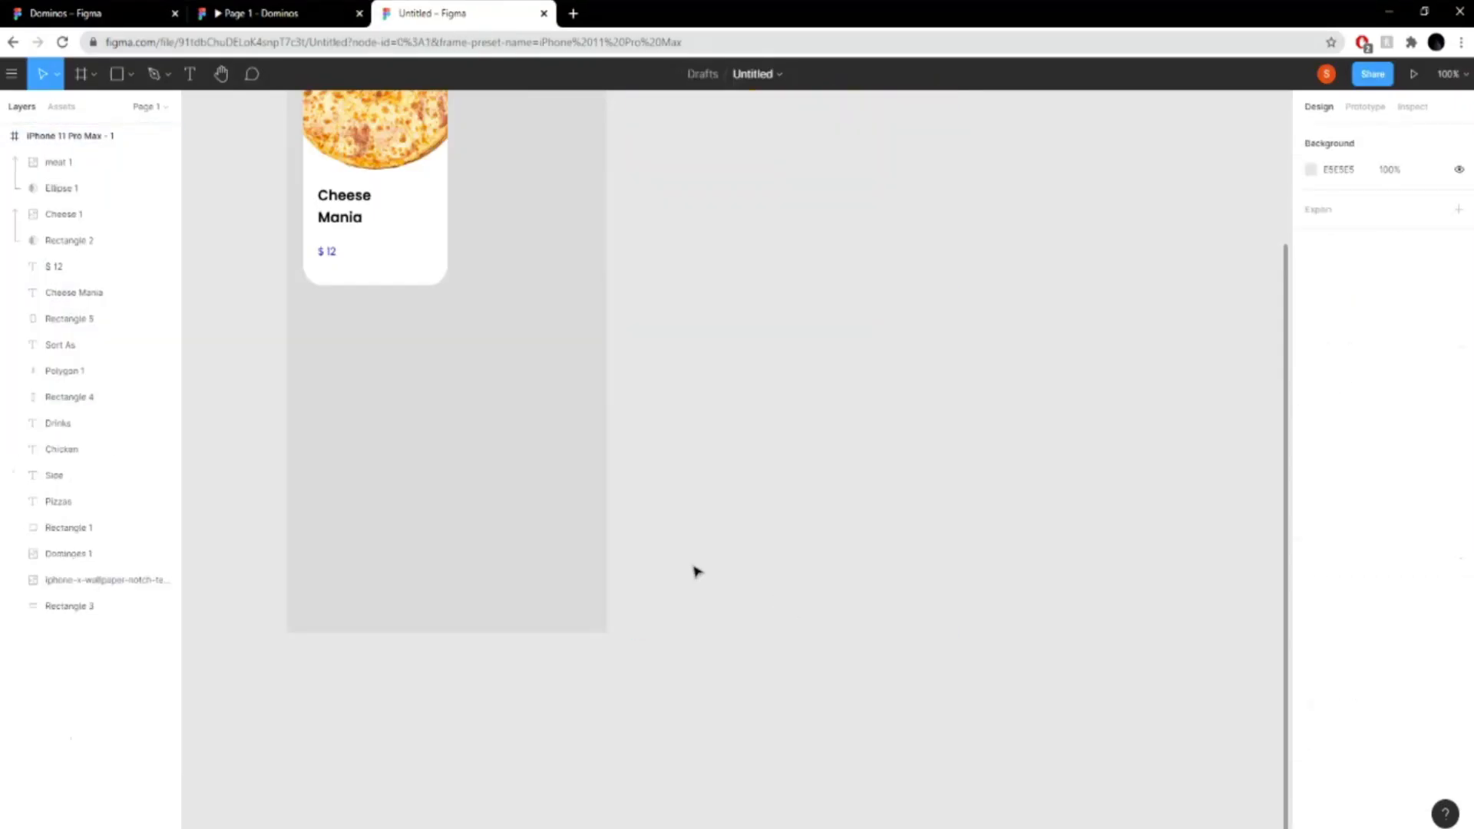
key("ctrl+z")
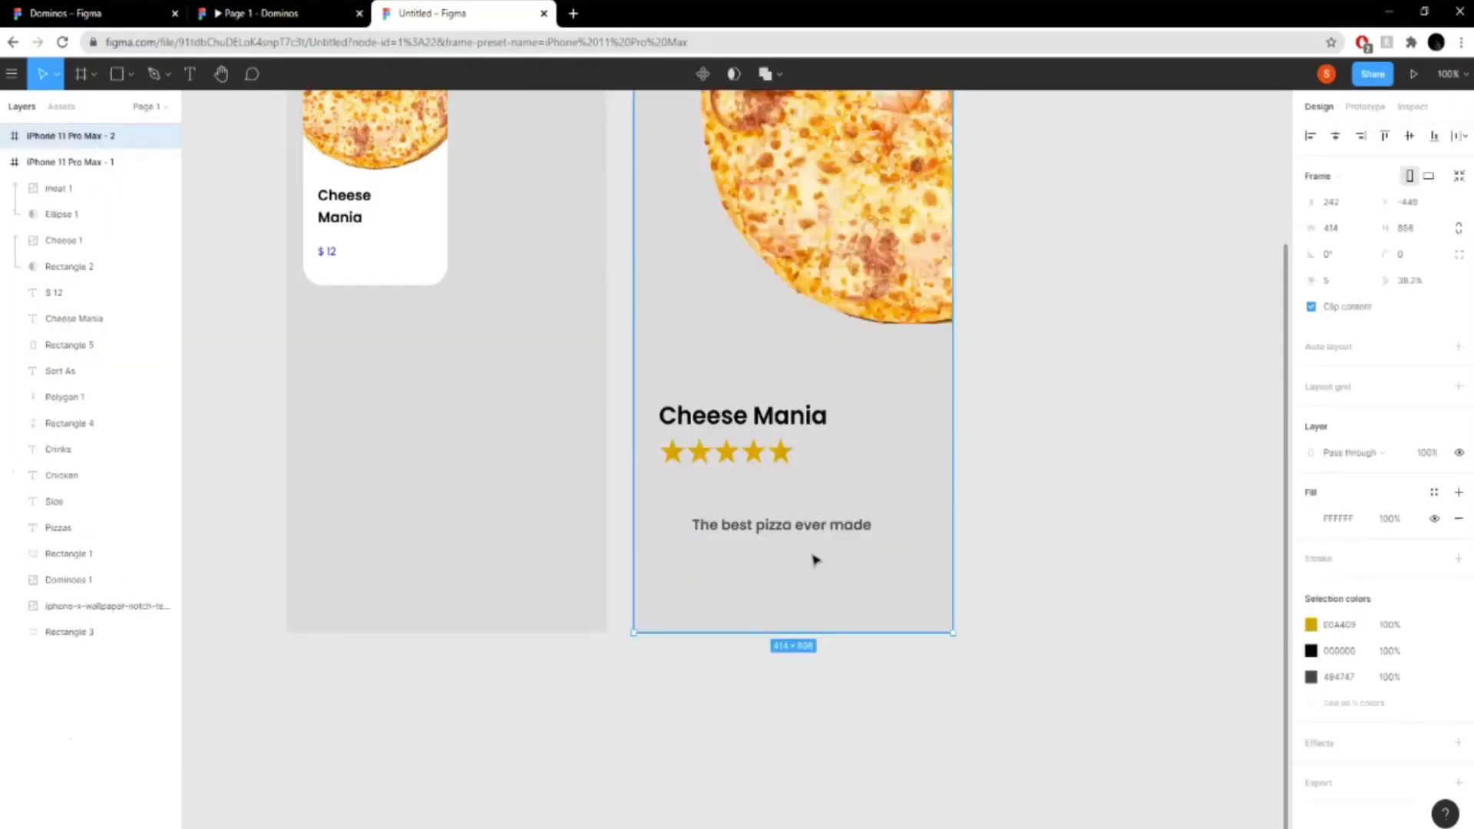
- Delete the grey background rectangle, Rectangle 3, from the second frame
left_click(5, 138)
left_click(119, 426)
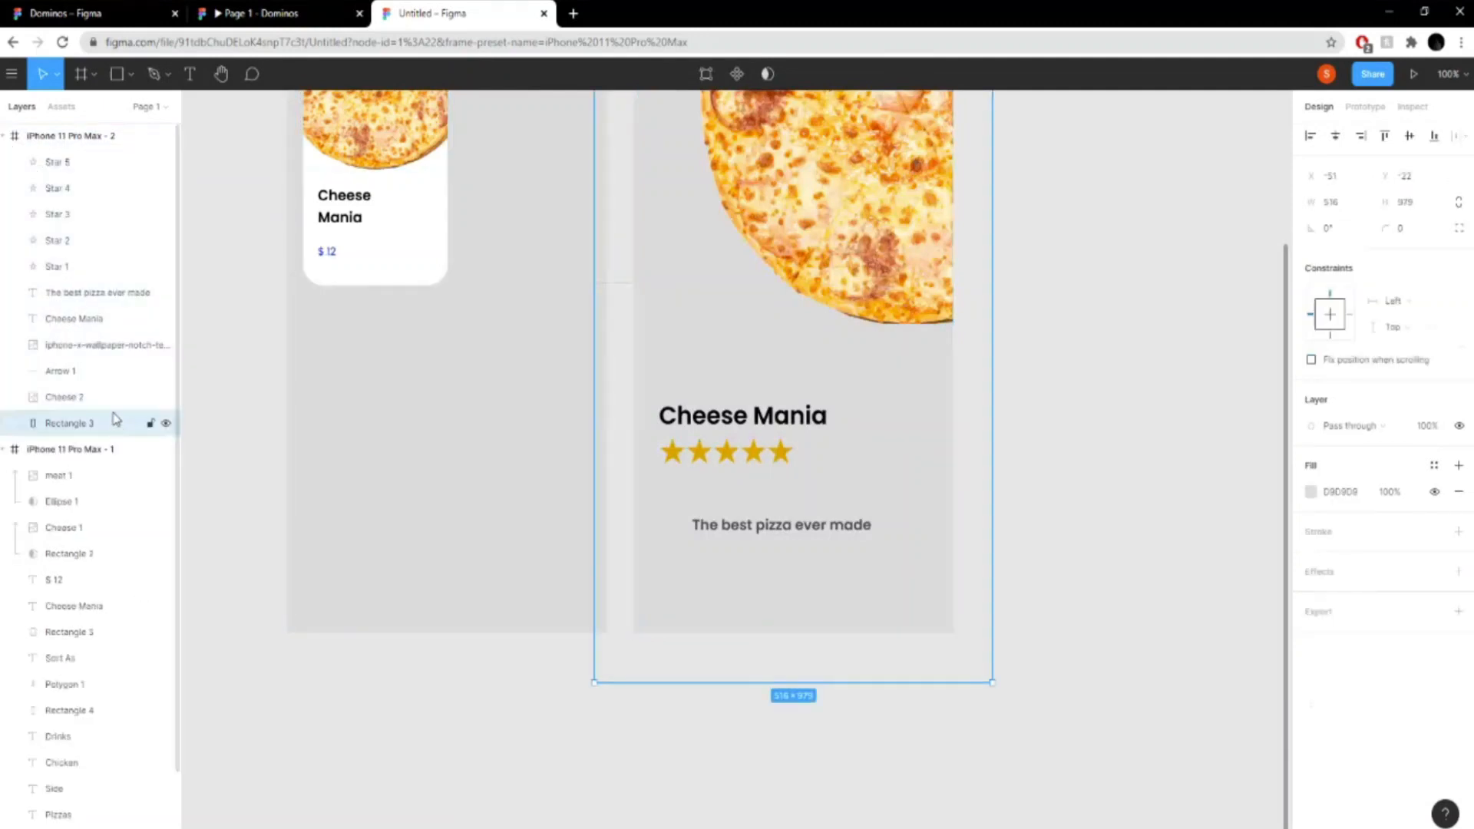
key("Delete")
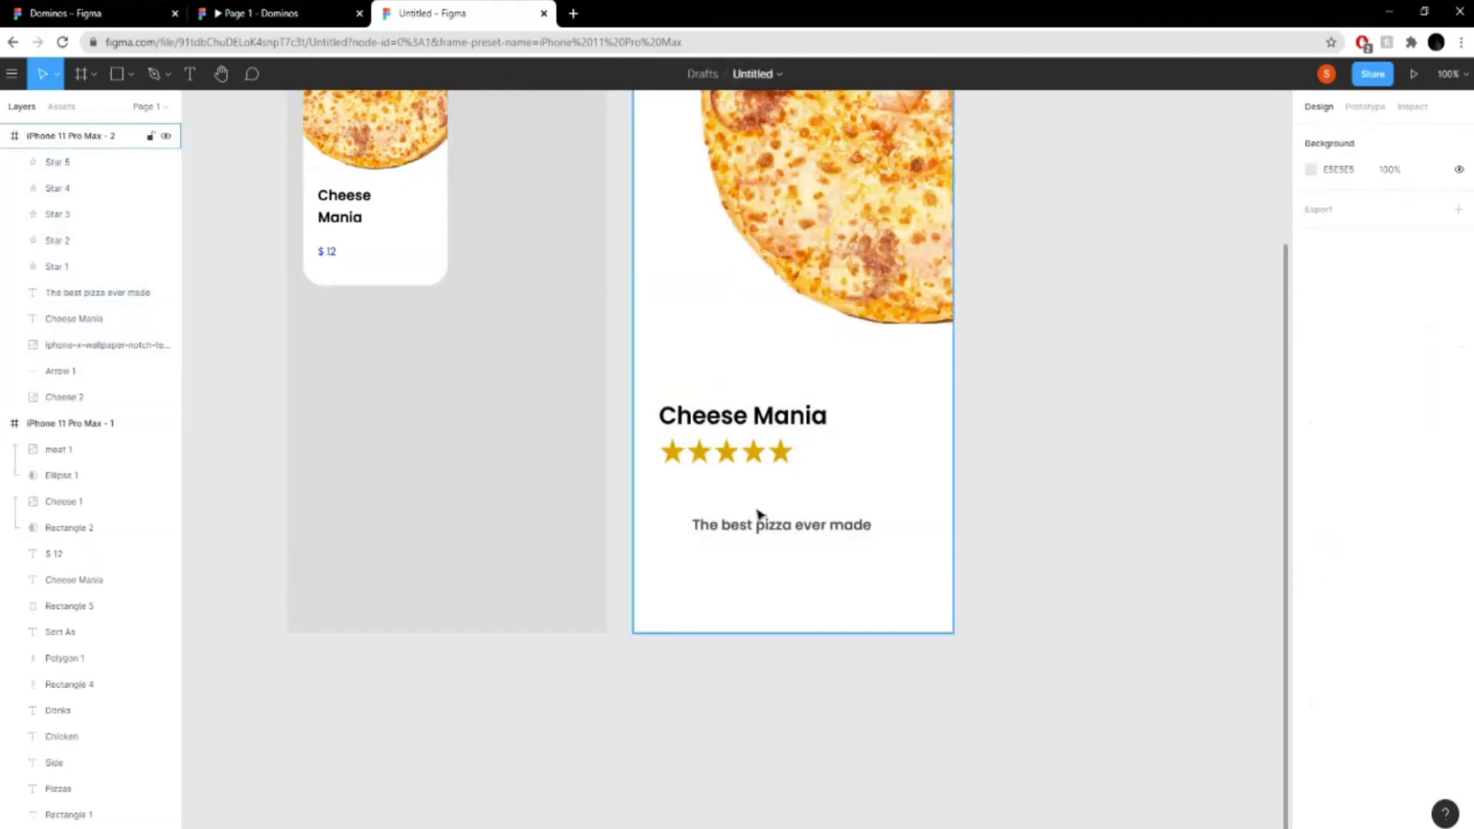
- Move the description text directly below the stars to X 33, Y 705 and set its font size to 16
left_click(796, 528)
left_click_drag(797, 528, 763, 490)
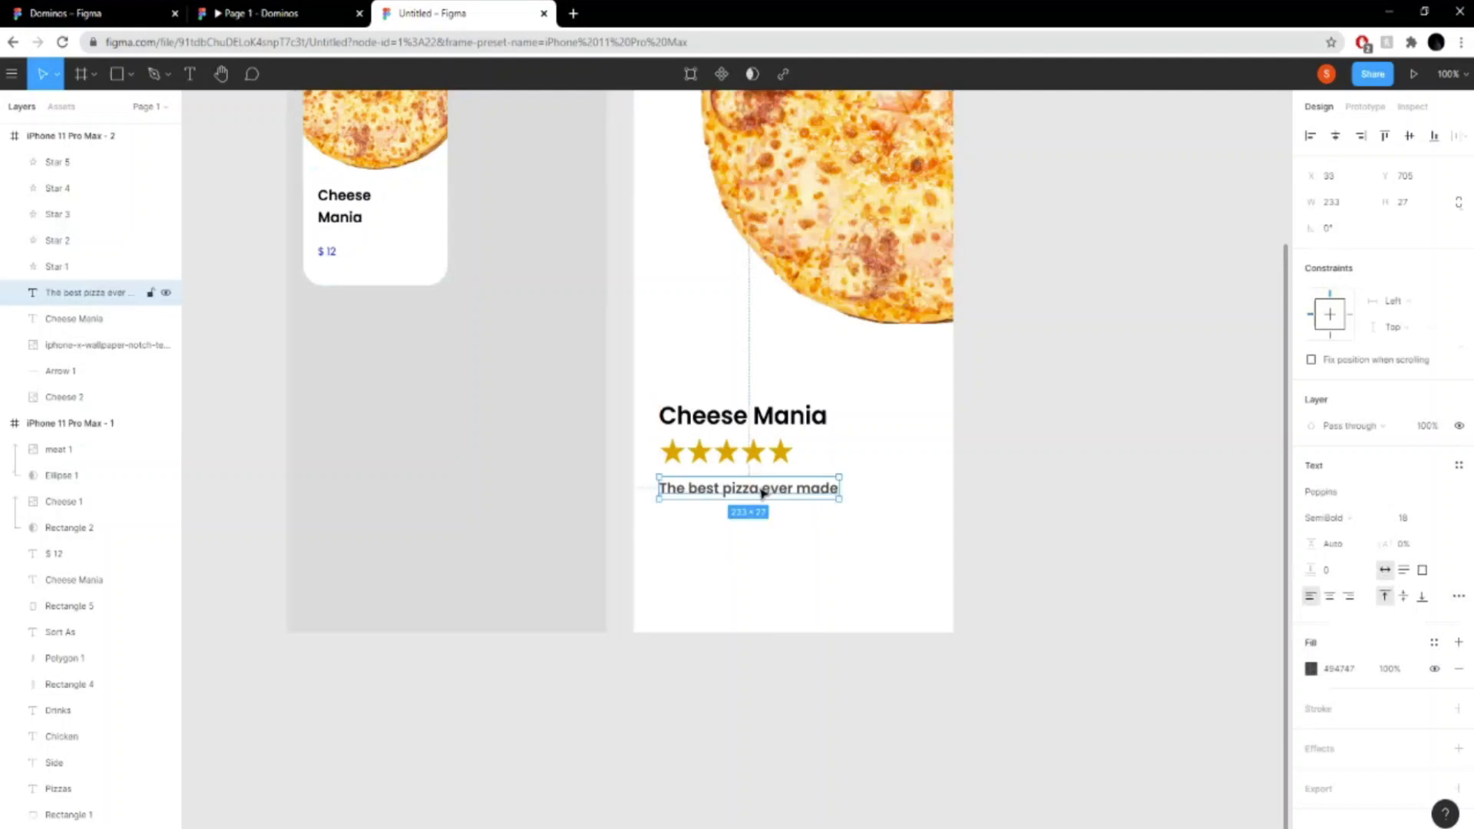
key("Return")
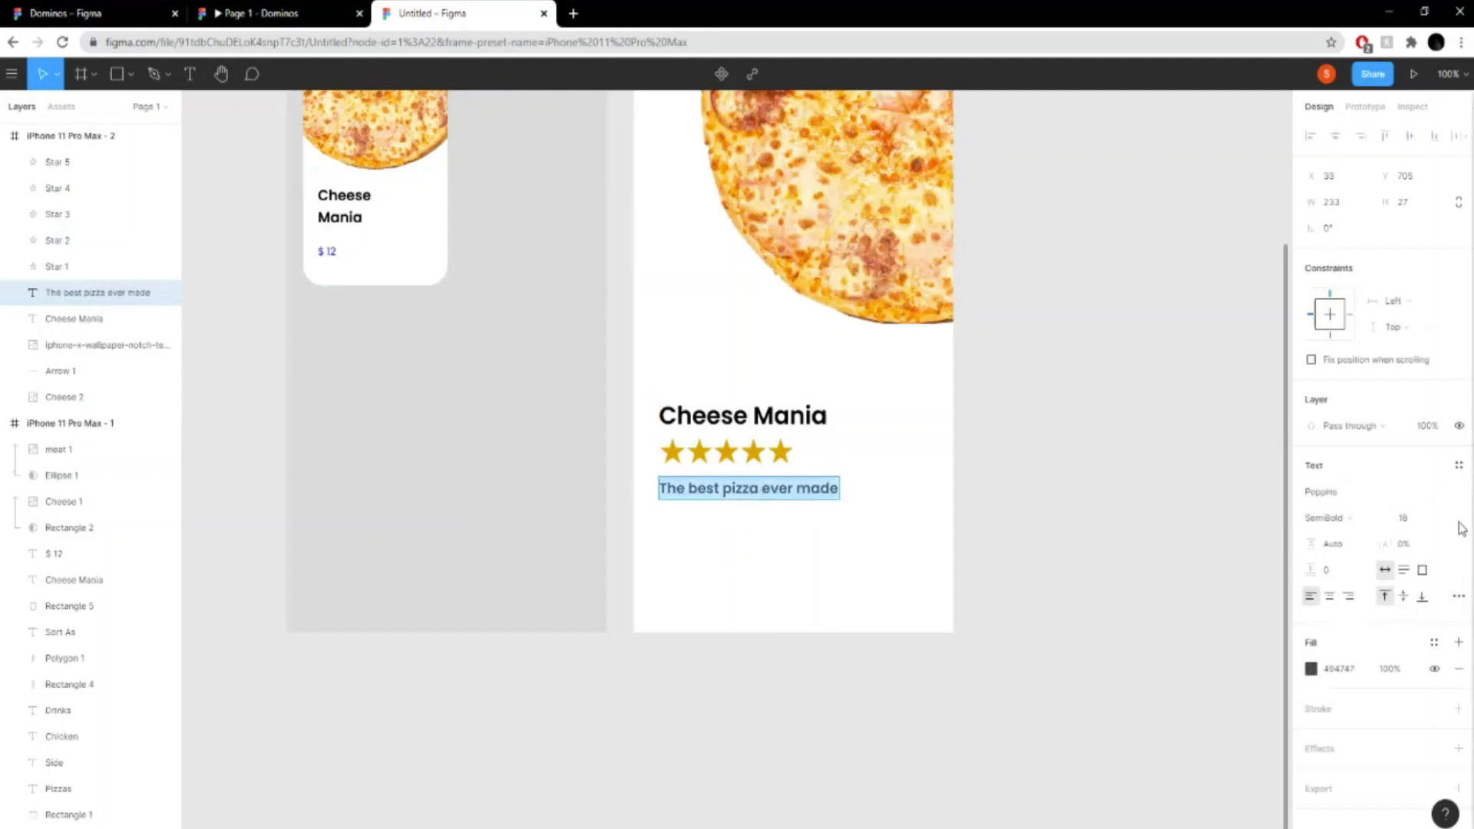
left_click(1432, 522)
type("16")
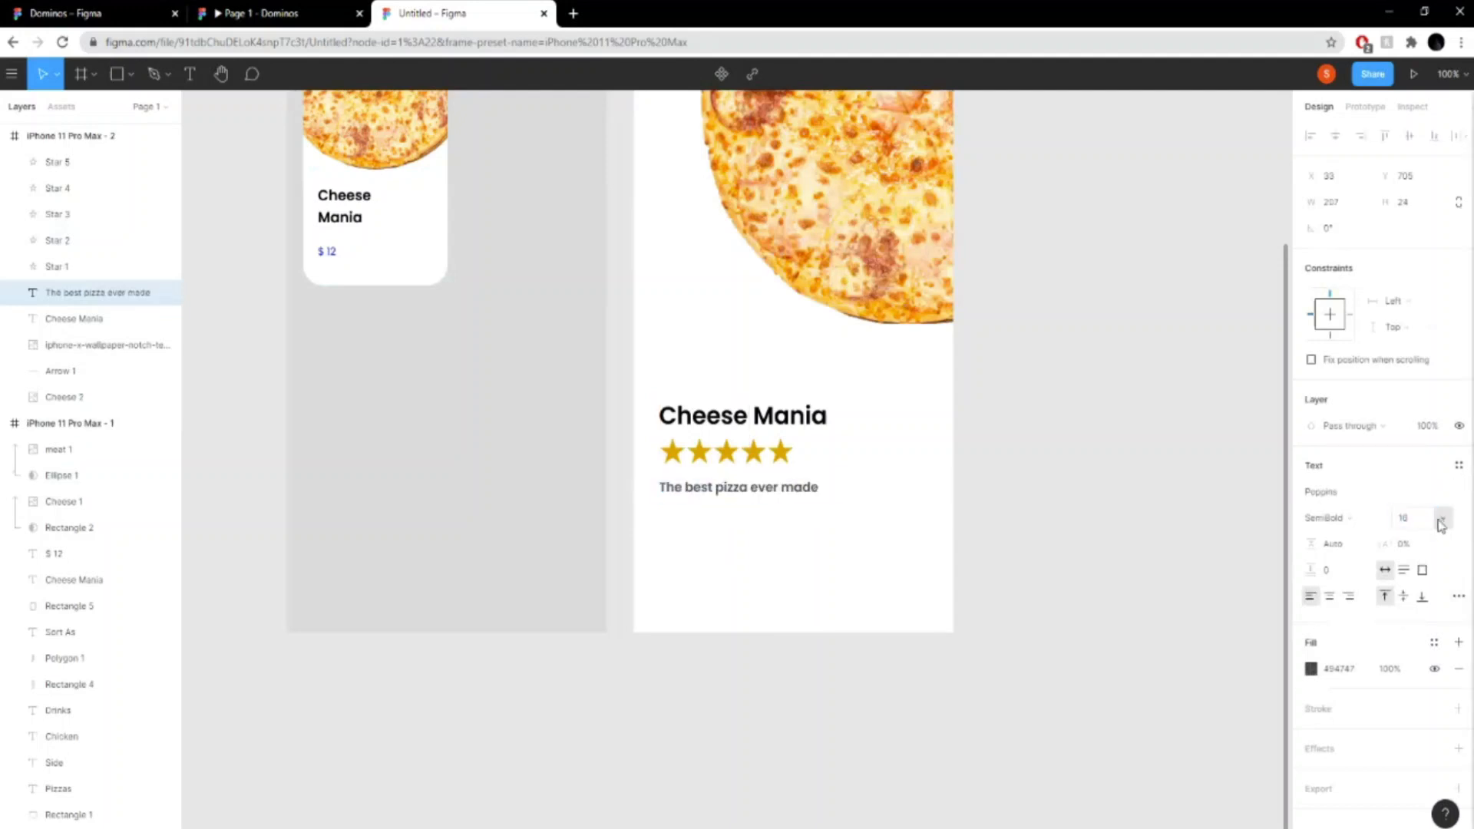
key("Return")
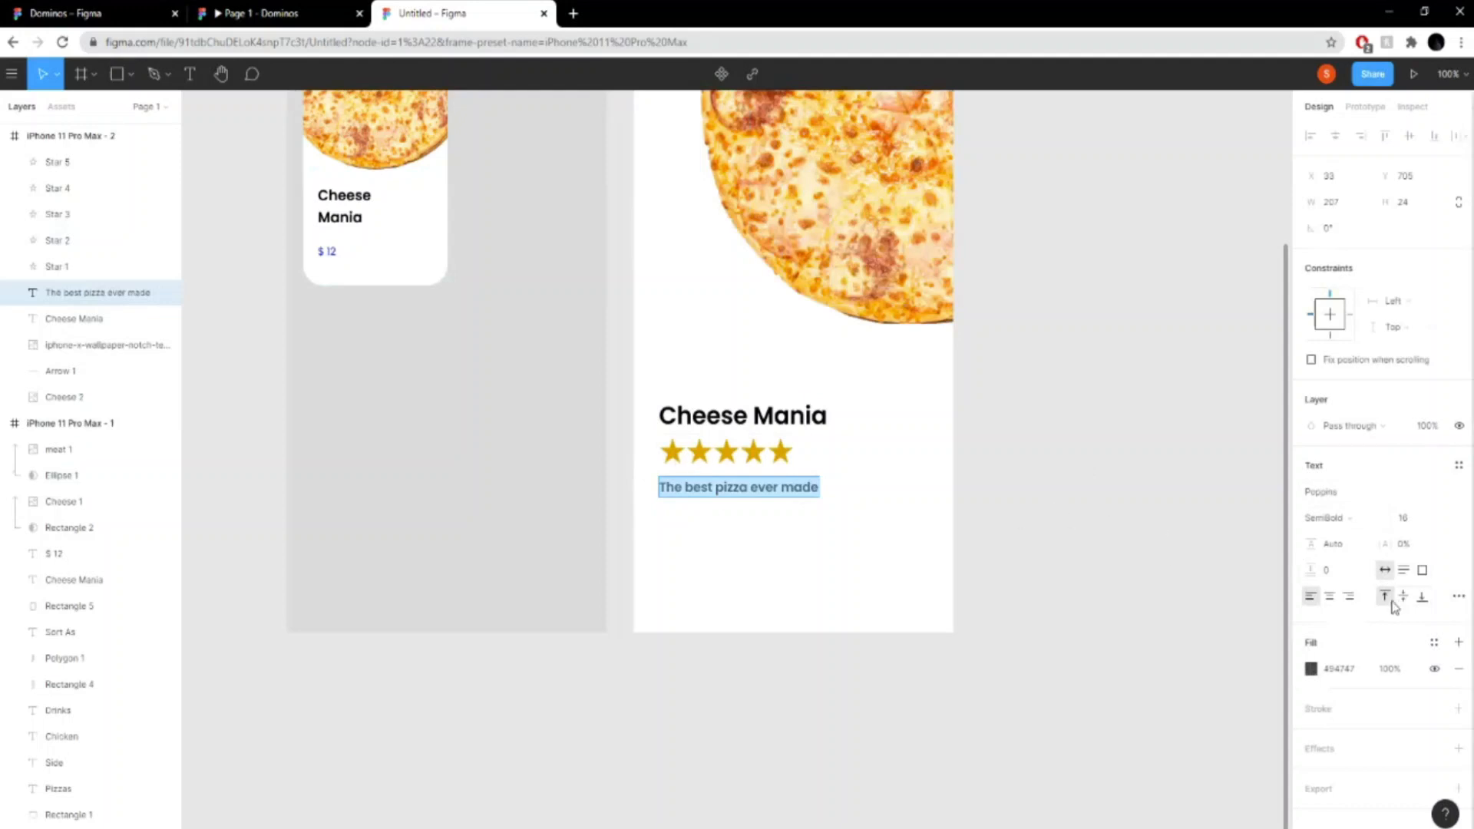
- Change the description text's fill to a lighter, medium grey
left_click(1311, 668)
left_click(1110, 485)
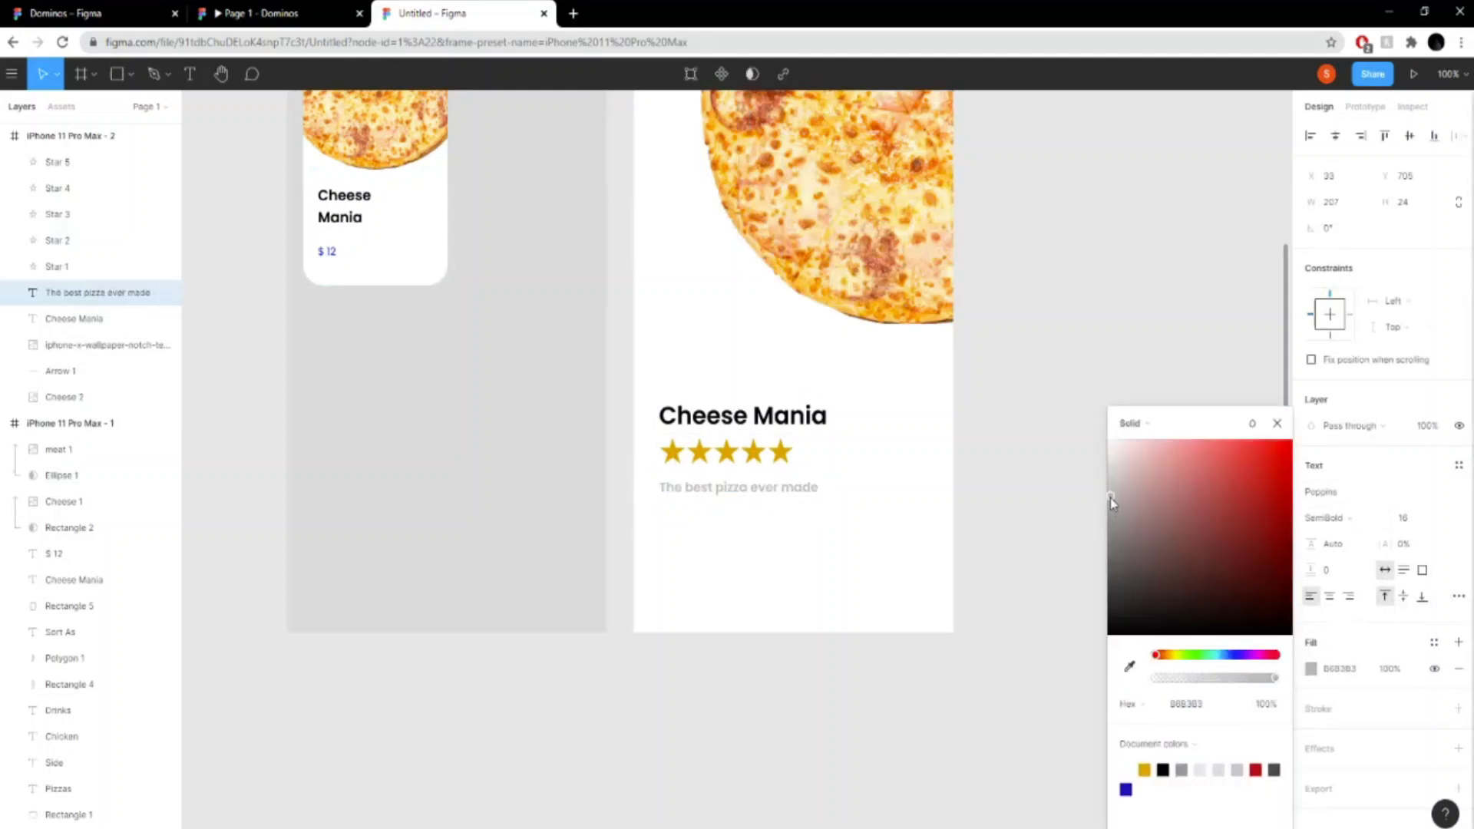
left_click_drag(1110, 502, 1108, 519)
left_click(915, 468)
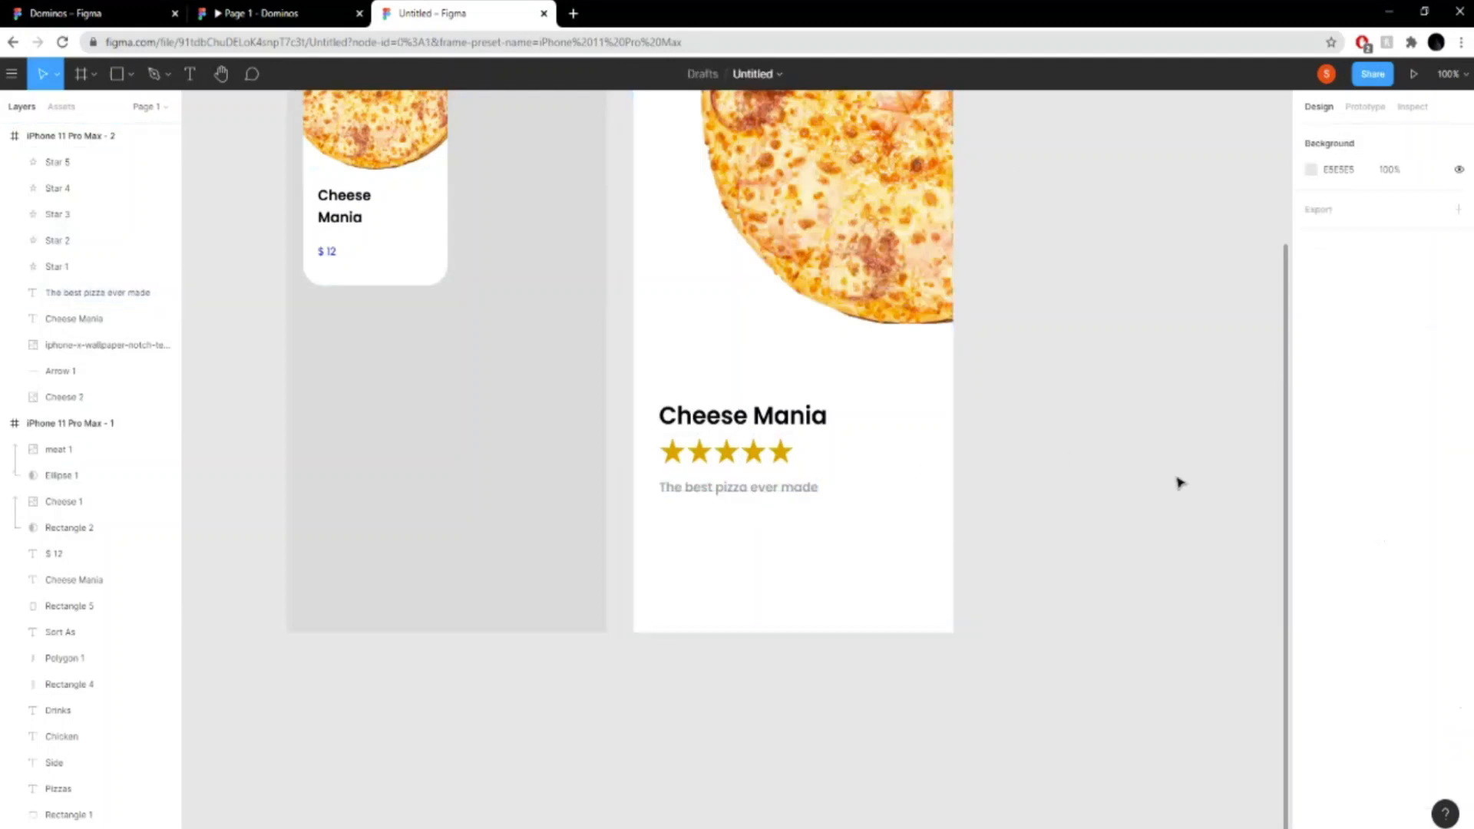
left_click(814, 491)
left_click(961, 524)
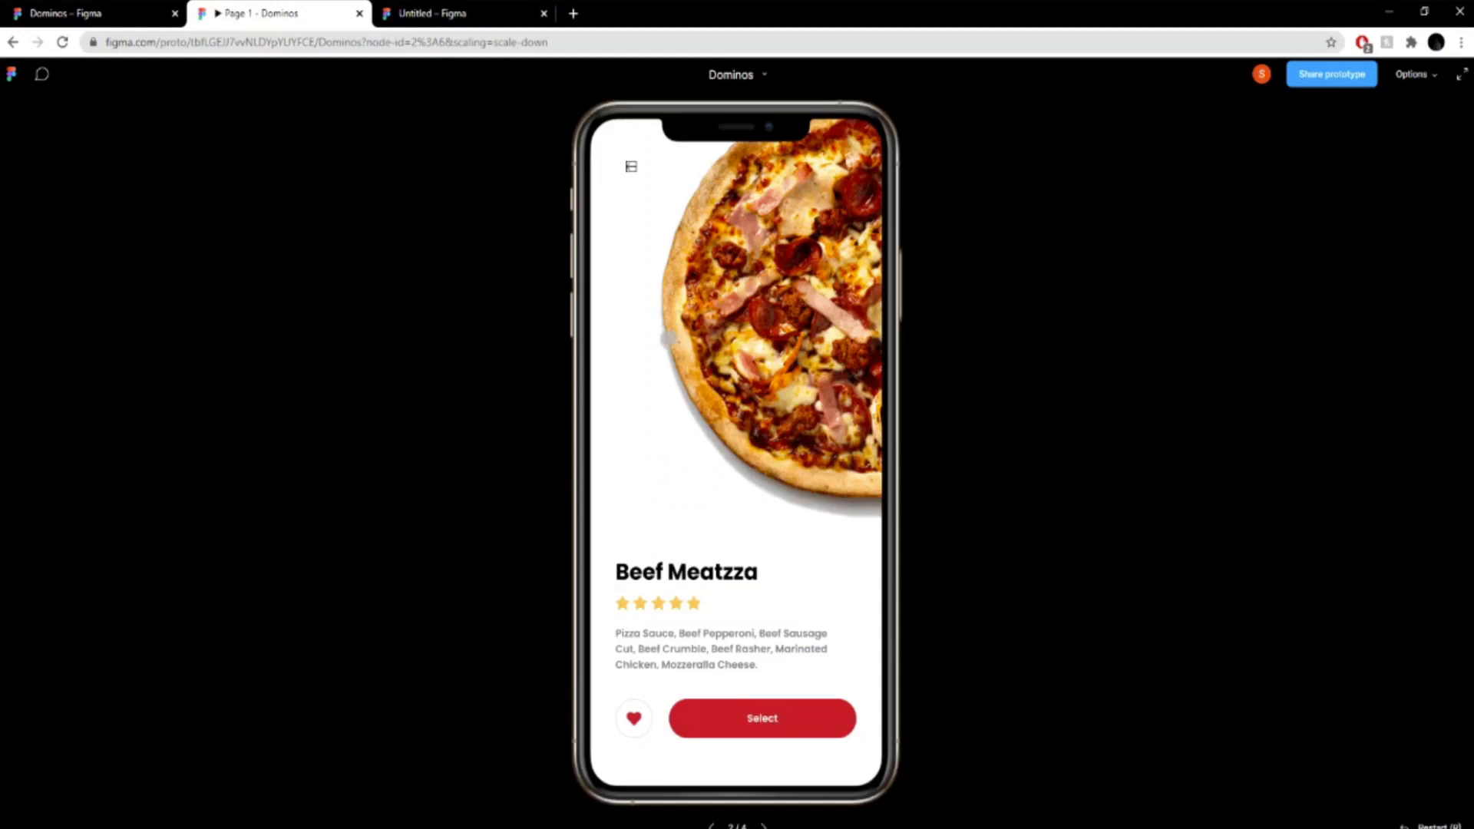
- Following the reference prototype's favourite button, draw a circle about 50 × 50 below the description, at about X 38, Y 789
left_click(246, 13)
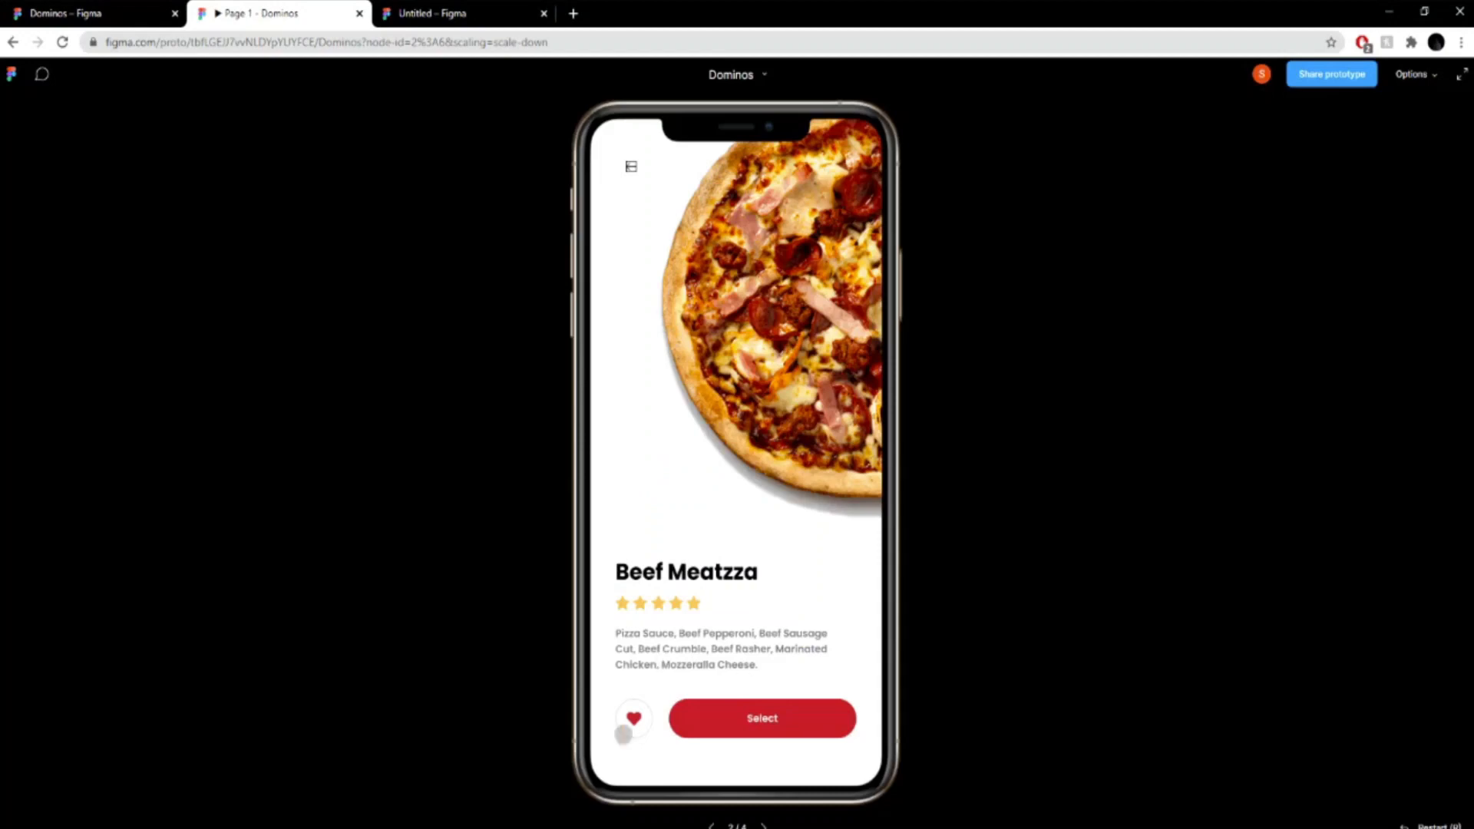
left_click(453, 10)
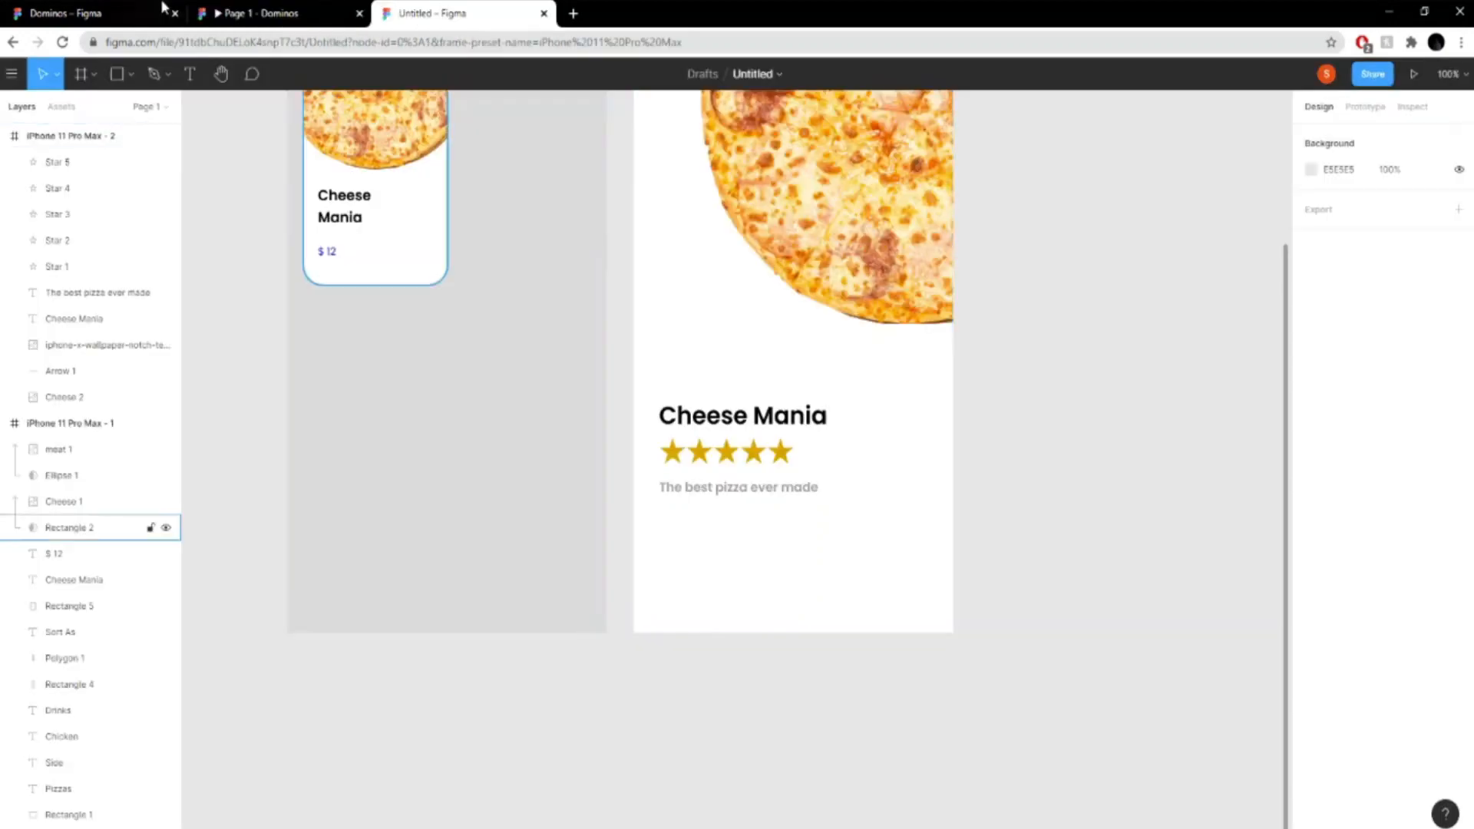
left_click(131, 74)
left_click(108, 169)
mouse_move(662, 546)
left_mouse_down()
mouse_move(739, 604)
mouse_move(712, 595)
left_mouse_up()
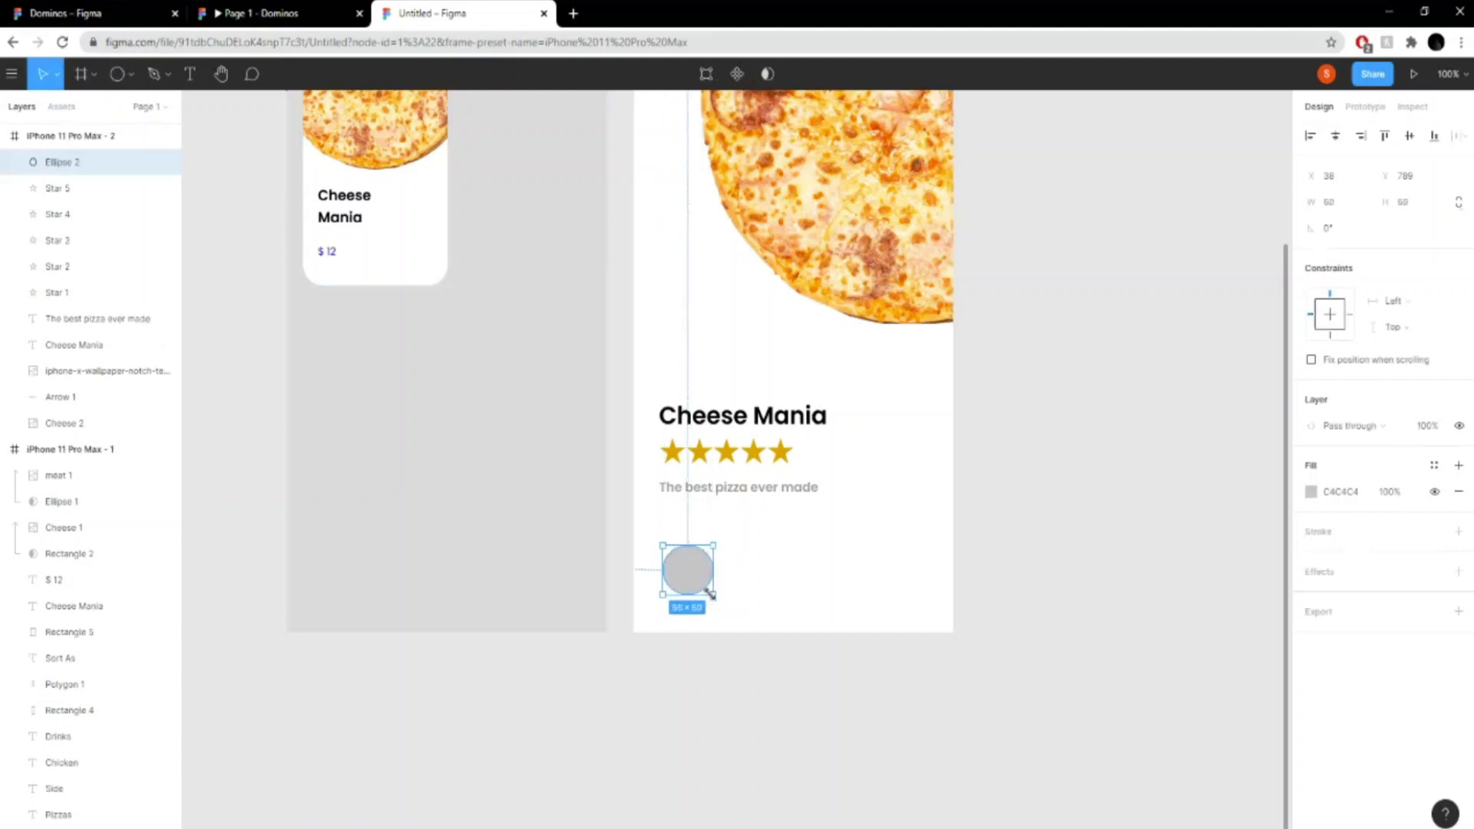
- Resize the circle below the description to 60 × 60 and move it up to about X 38, Y 754
left_click(1355, 205)
left_click(1409, 205)
left_click_drag(681, 565, 687, 544)
double_click(688, 544)
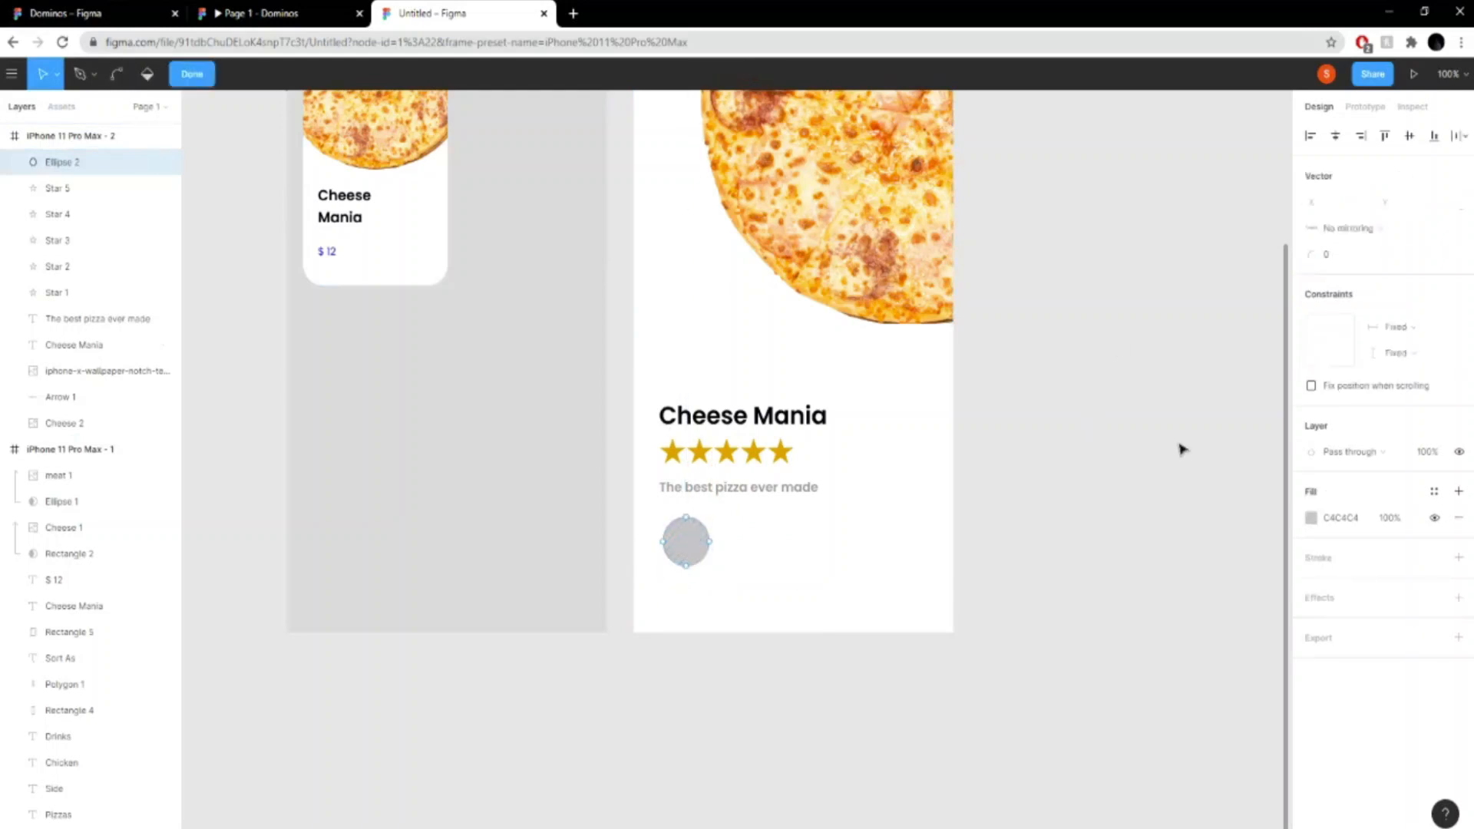
left_click(58, 82)
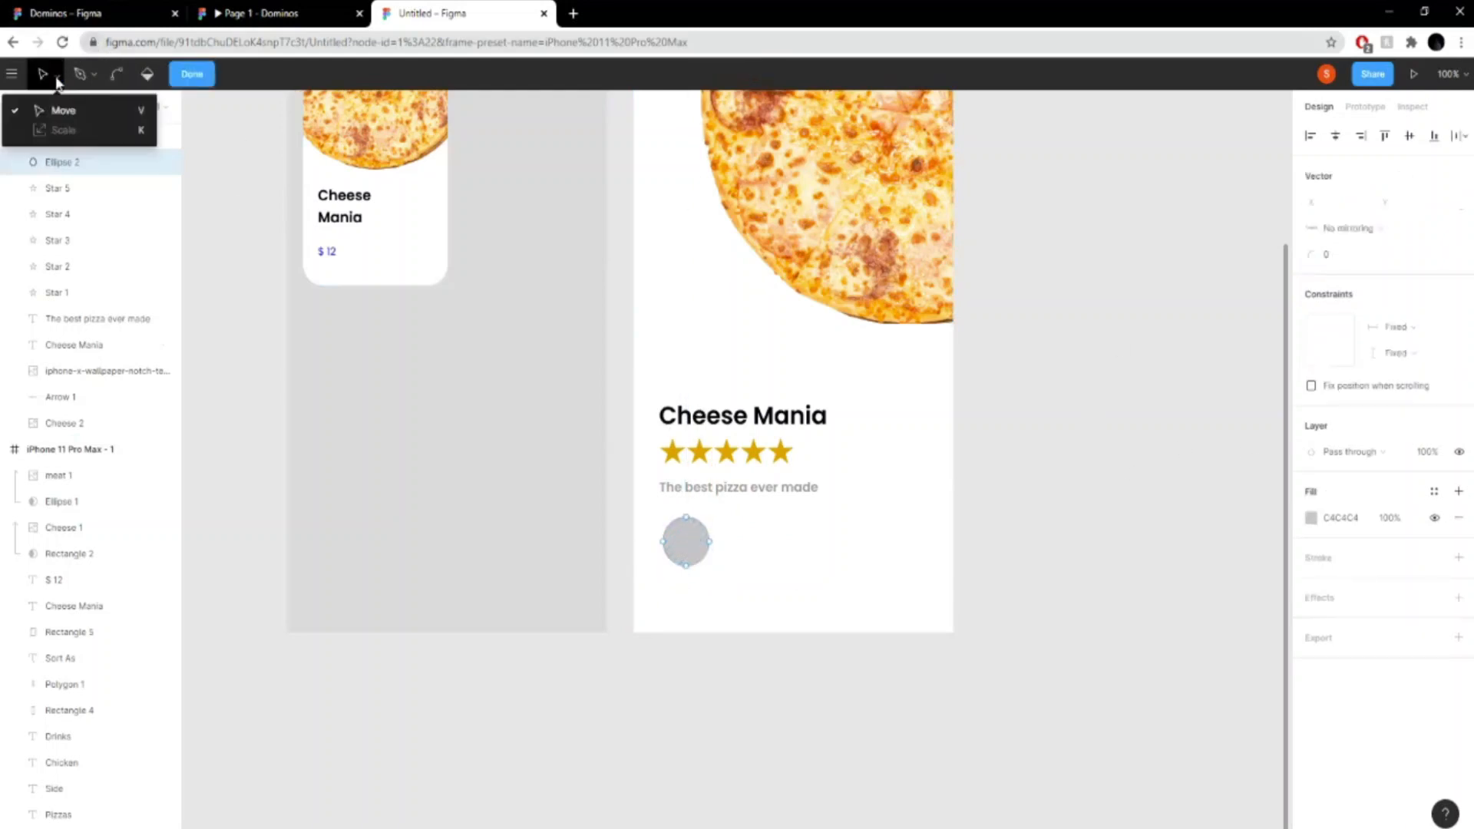
left_click(239, 200)
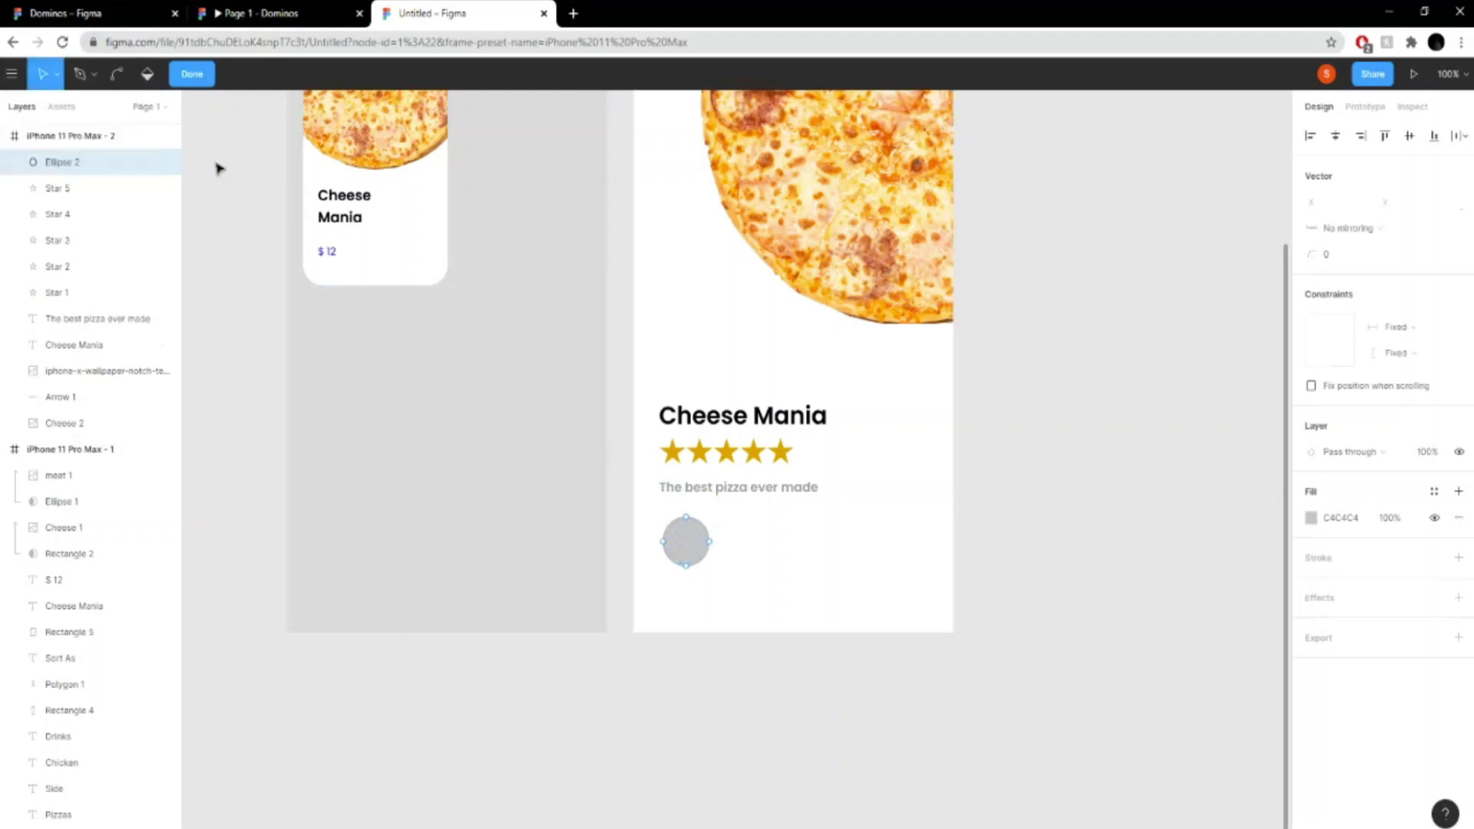
left_click(194, 79)
- Draw a rectangle about 183 × 48 beside the circle, at about X 173, Y 760, and give it a corner radius of 25
left_click(131, 74)
left_click(138, 108)
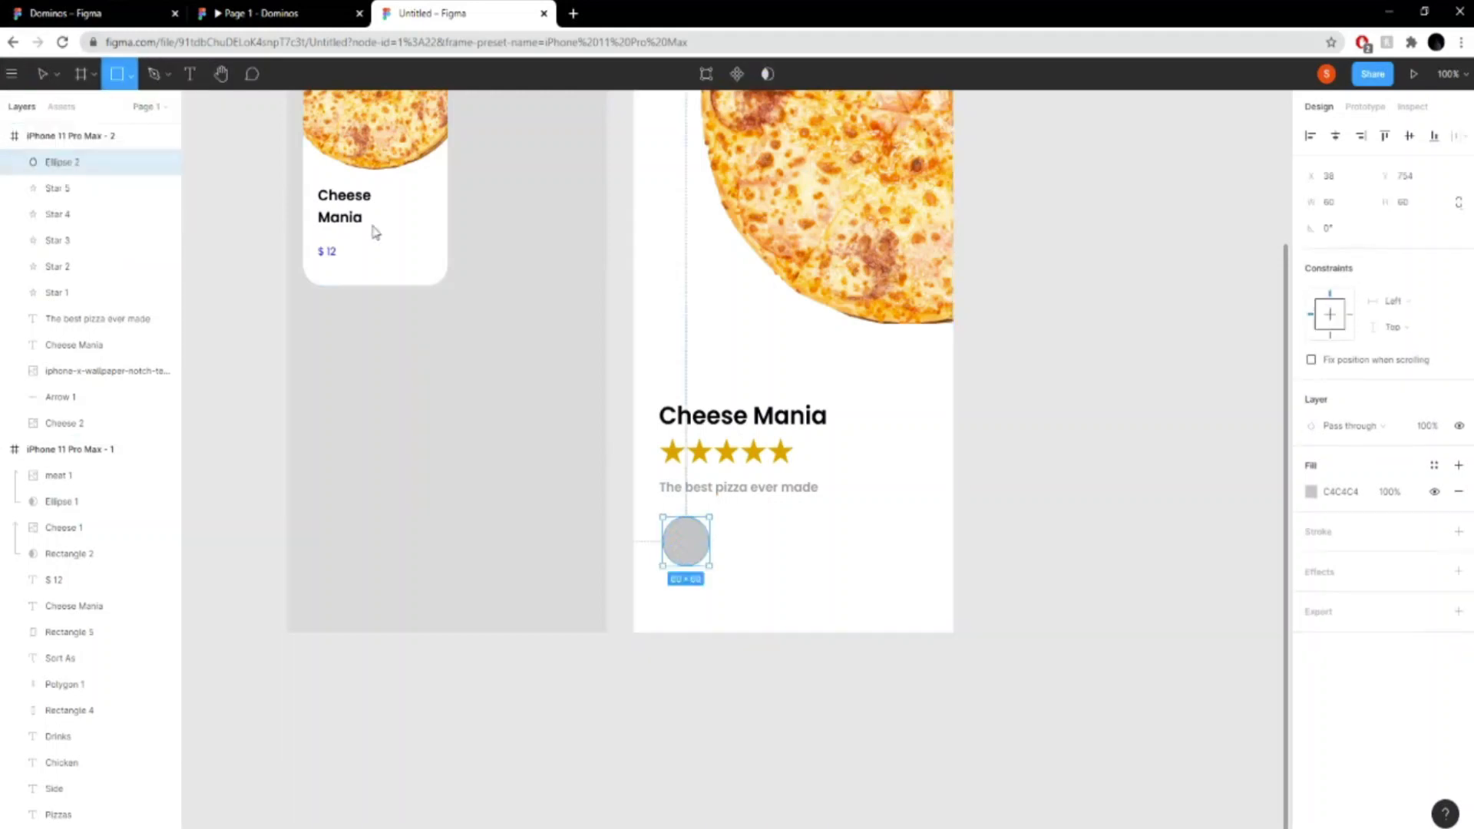
mouse_move(743, 527)
left_mouse_down()
mouse_move(858, 573)
mouse_move(884, 566)
mouse_move(855, 549)
left_mouse_up()
left_click(1410, 229)
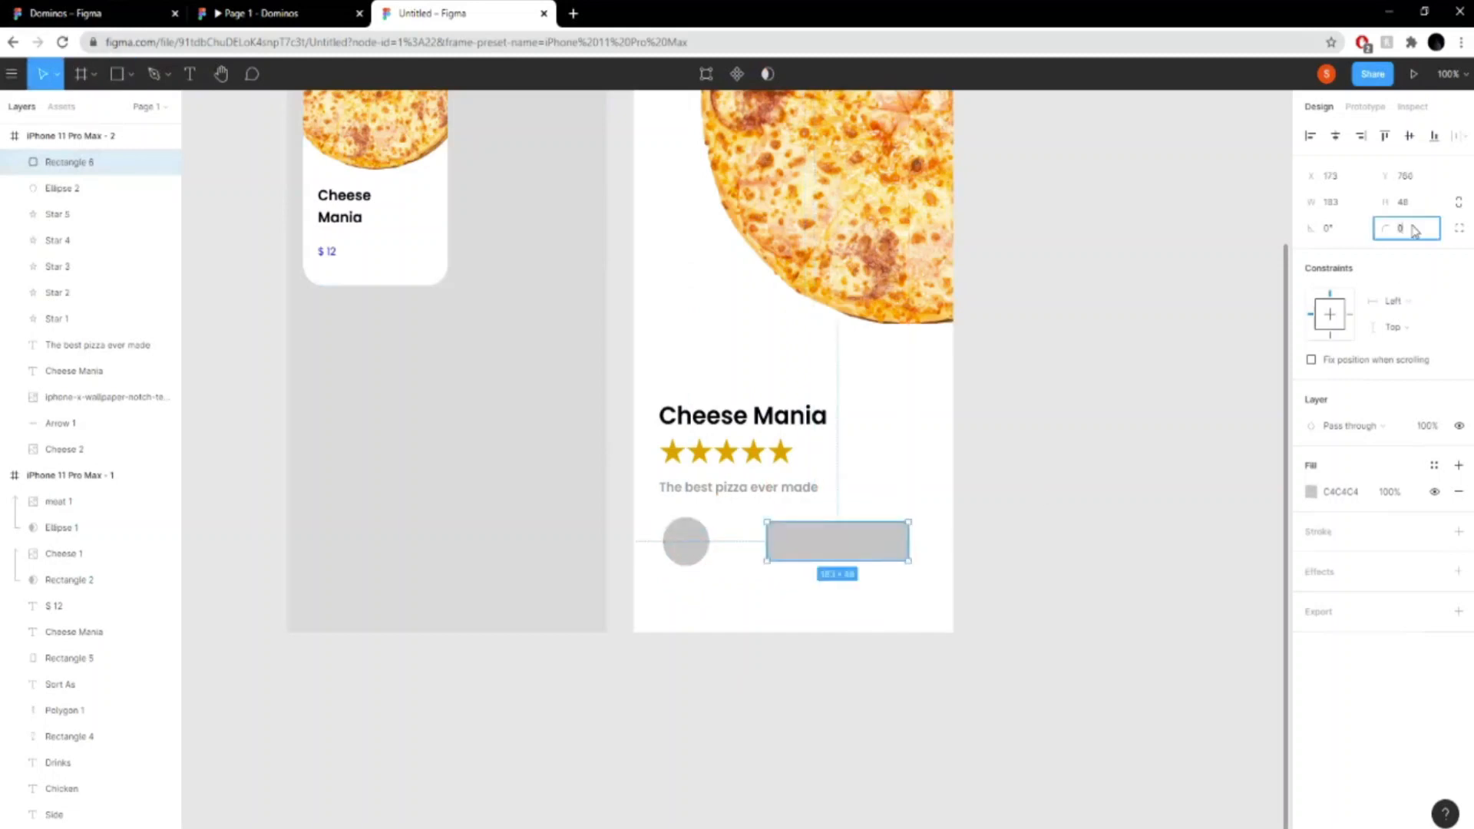
type("25")
key("Return")
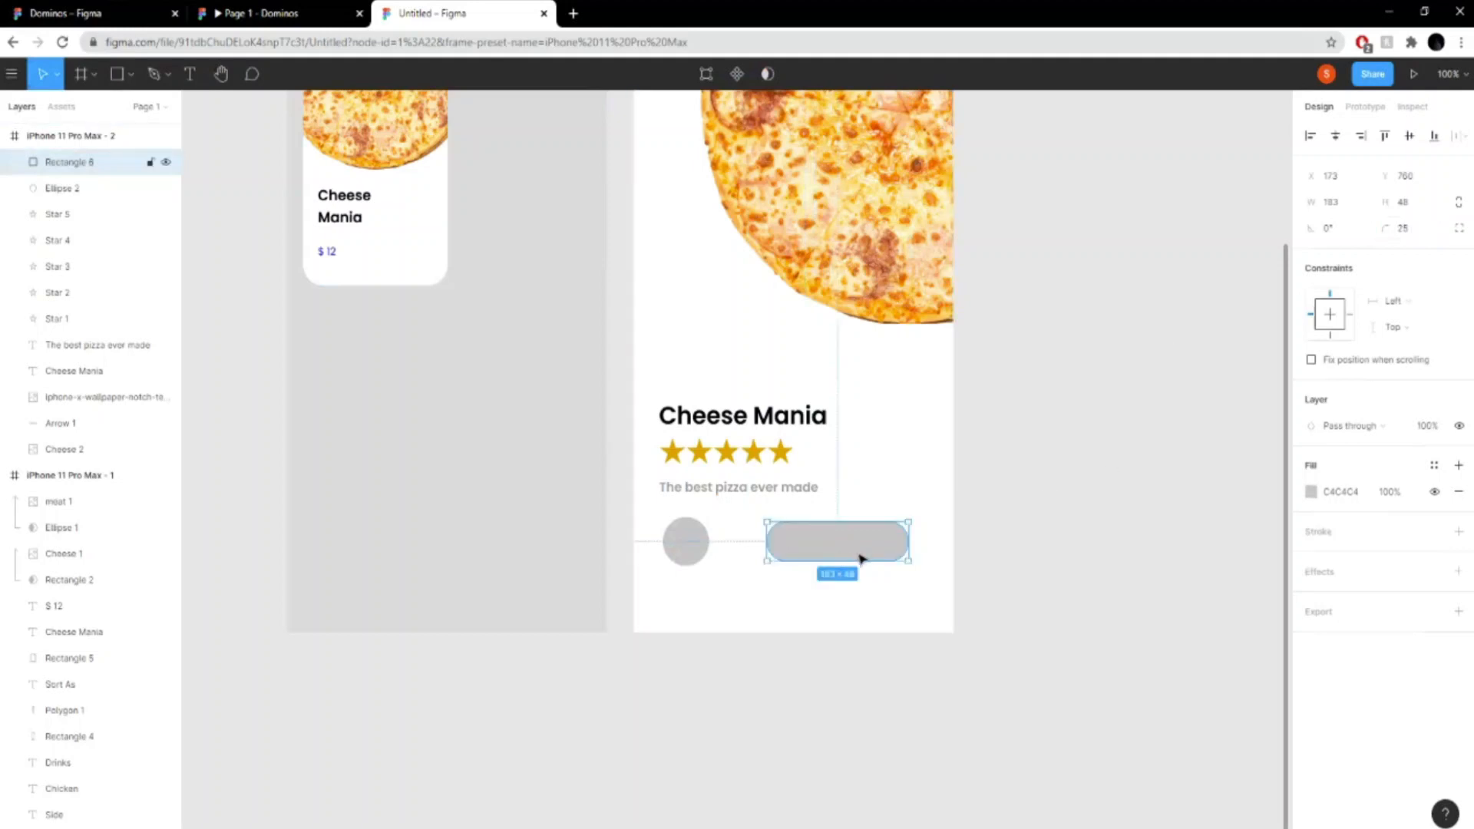
- Shift the circle and the rounded rectangle slightly to the right, placing the rectangle at about X 191, Y 760
left_click_drag(849, 554, 875, 556)
left_click_drag(685, 543, 710, 550)
left_click_drag(840, 553, 829, 555)
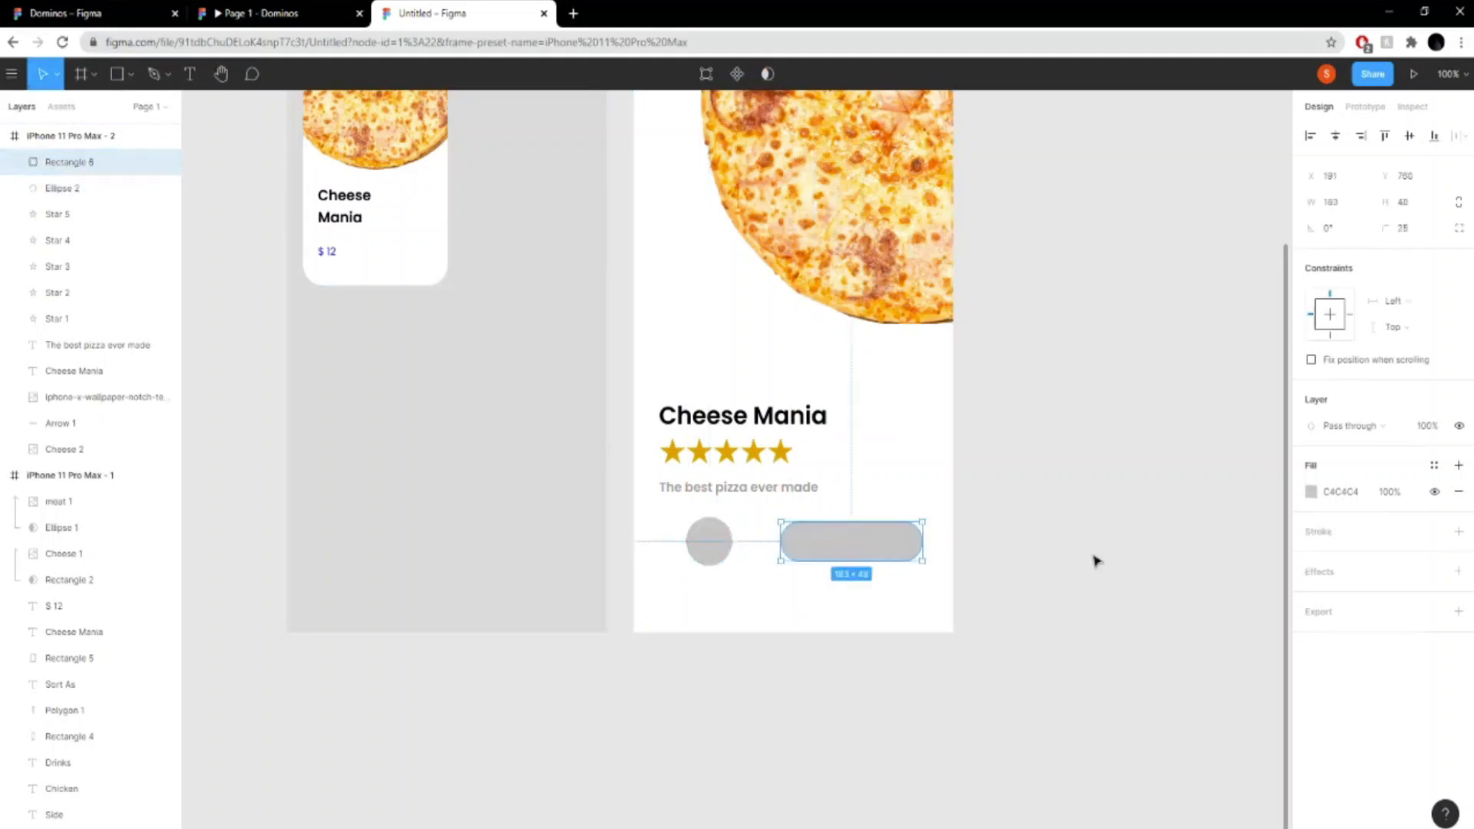
left_click(1096, 560)
- Add the text "Select" and centre it on the rounded rectangle
left_click(189, 74)
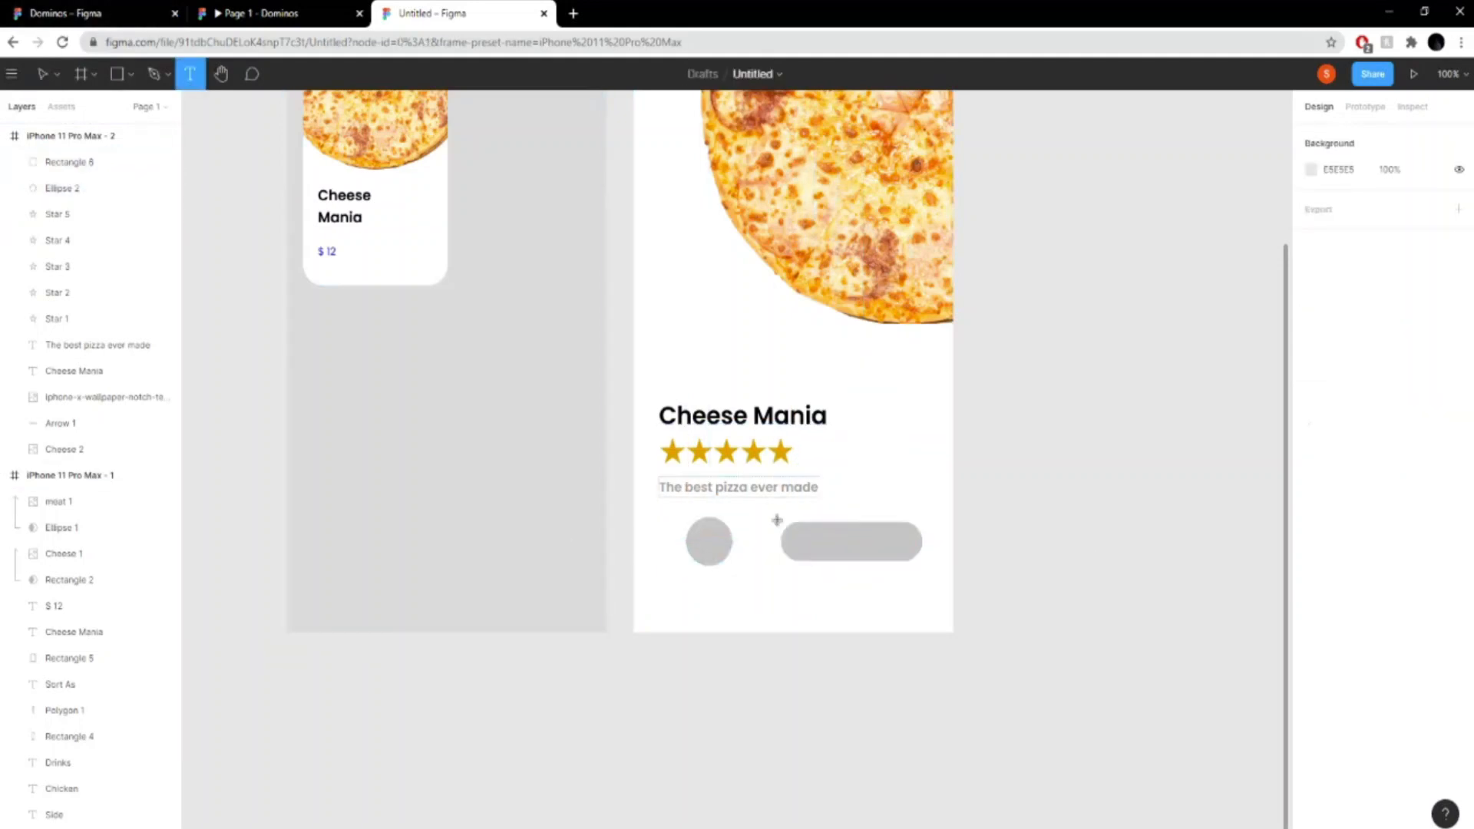
left_click(849, 491)
type("Select")
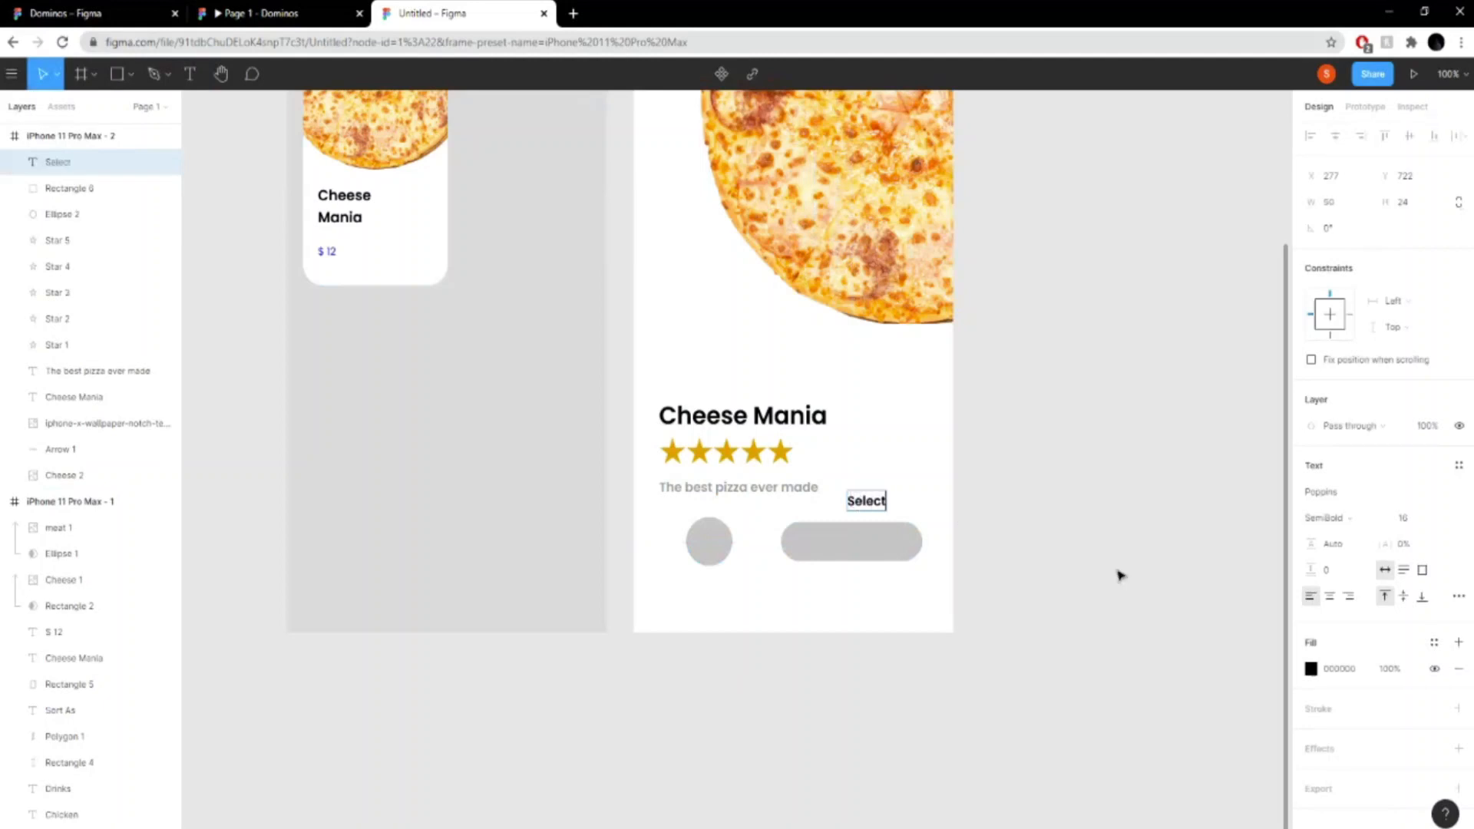
key("Escape")
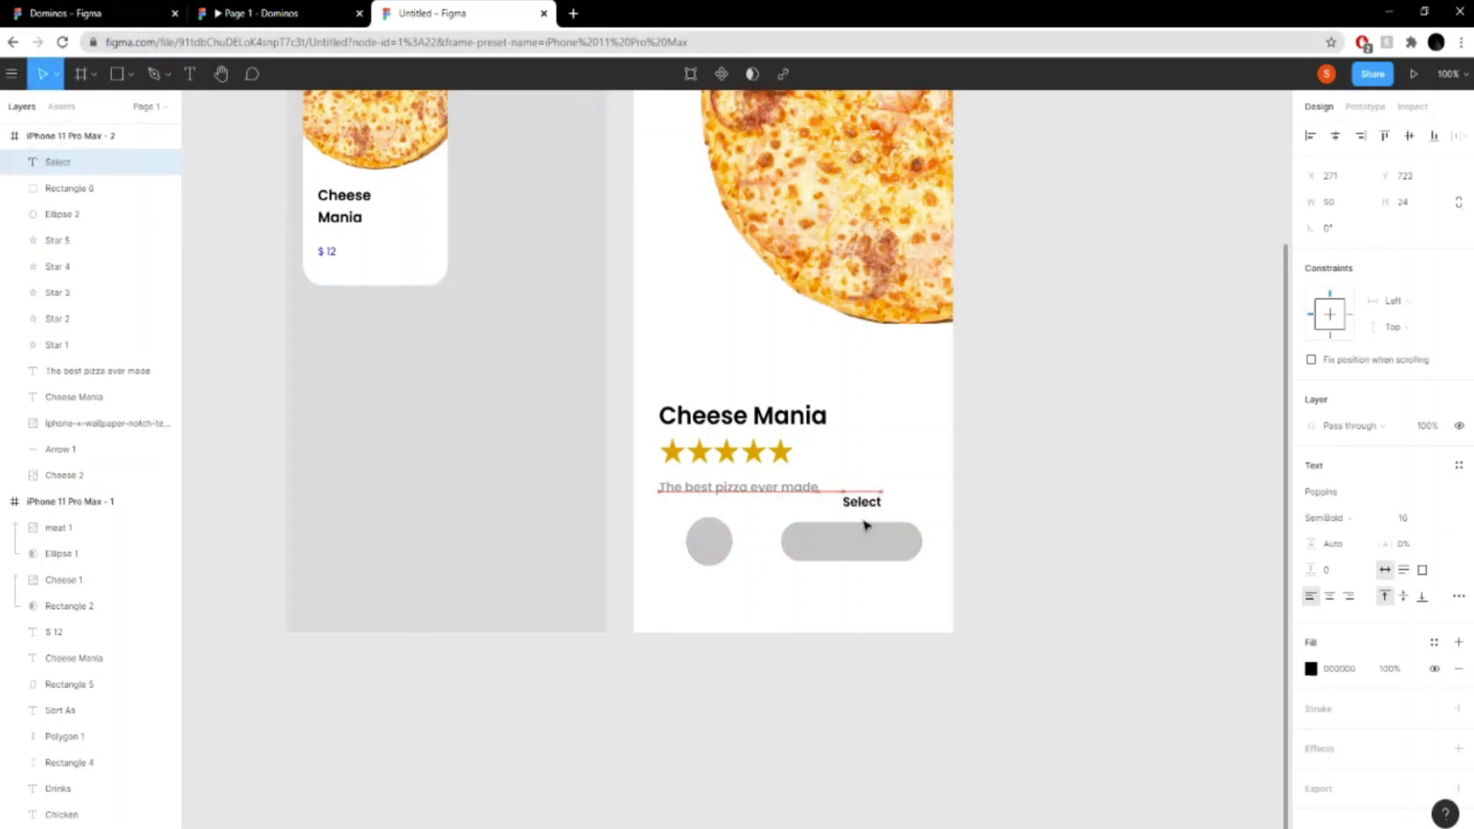
left_click_drag(866, 503, 856, 545)
- Change the fill of the rounded rectangle behind the Select text to a dark red
left_click(891, 542)
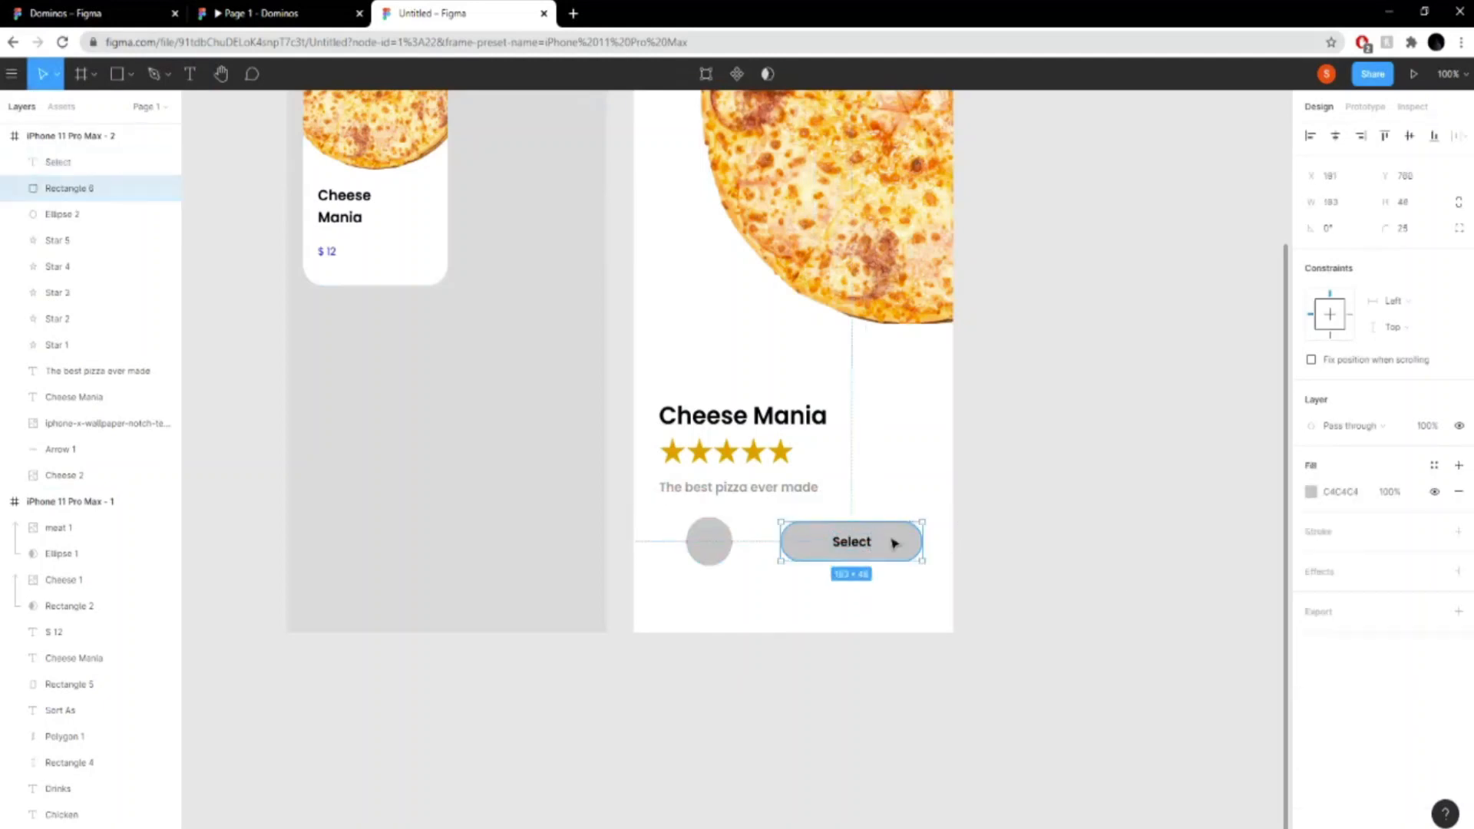
left_click(1310, 491)
left_click_drag(1221, 524, 1278, 499)
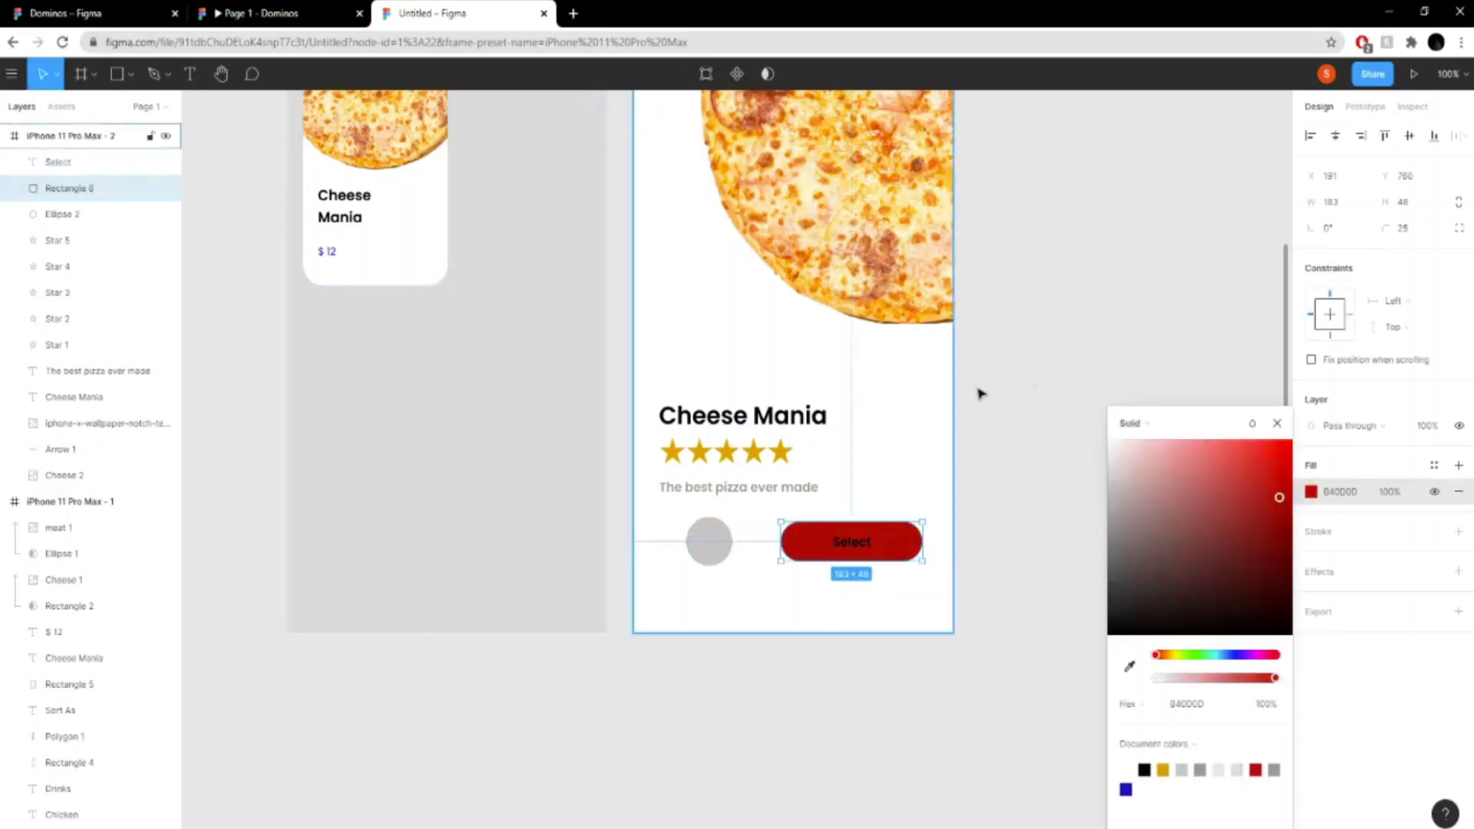
- Copy the fill colour C21010 from the Pizzas button in the first frame and apply it to the Select button's rectangle
left_click_drag(876, 331, 1046, 448)
left_click(562, 144)
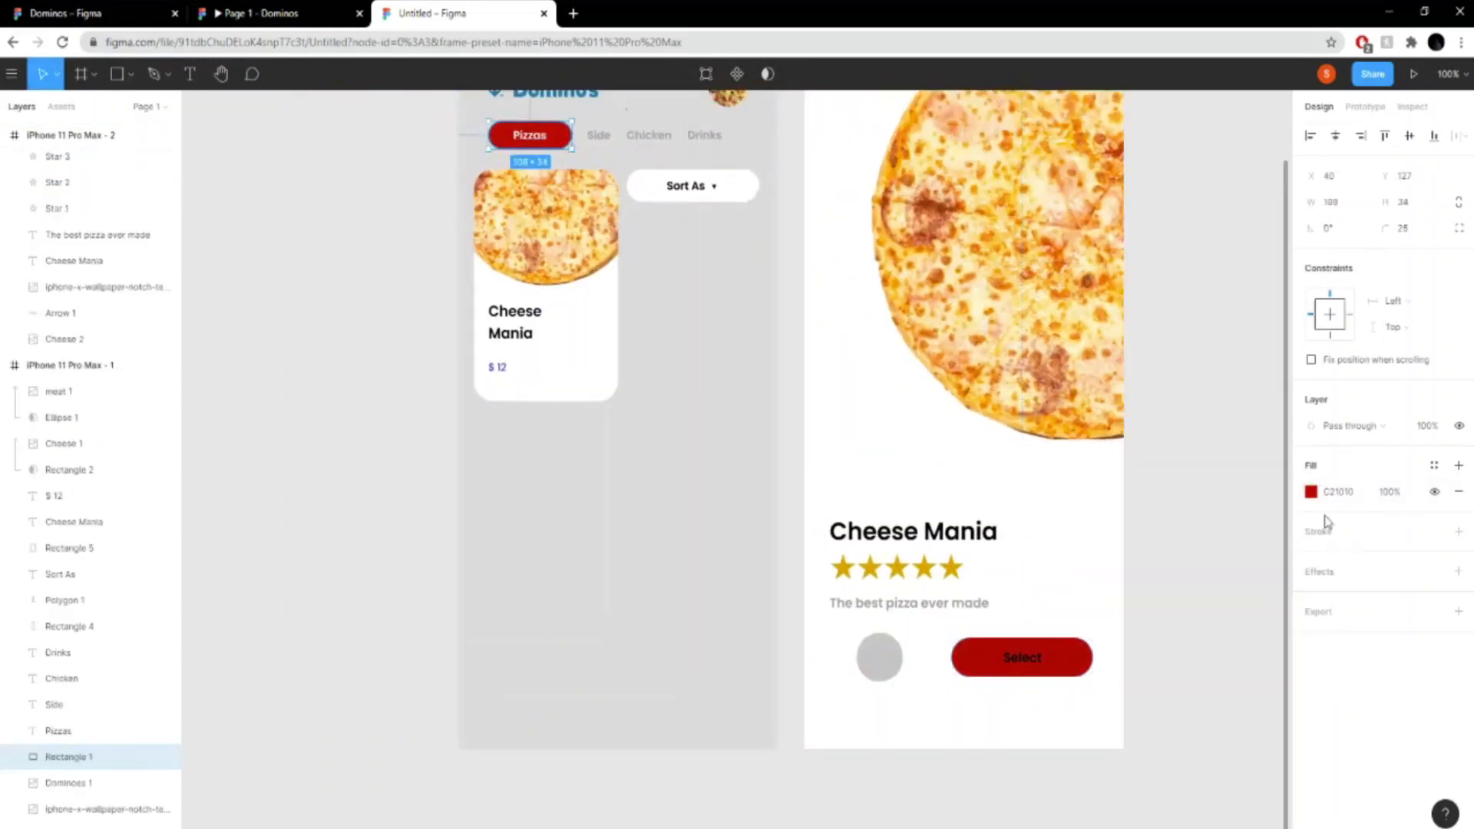
left_click(1341, 500)
key("ctrl+c")
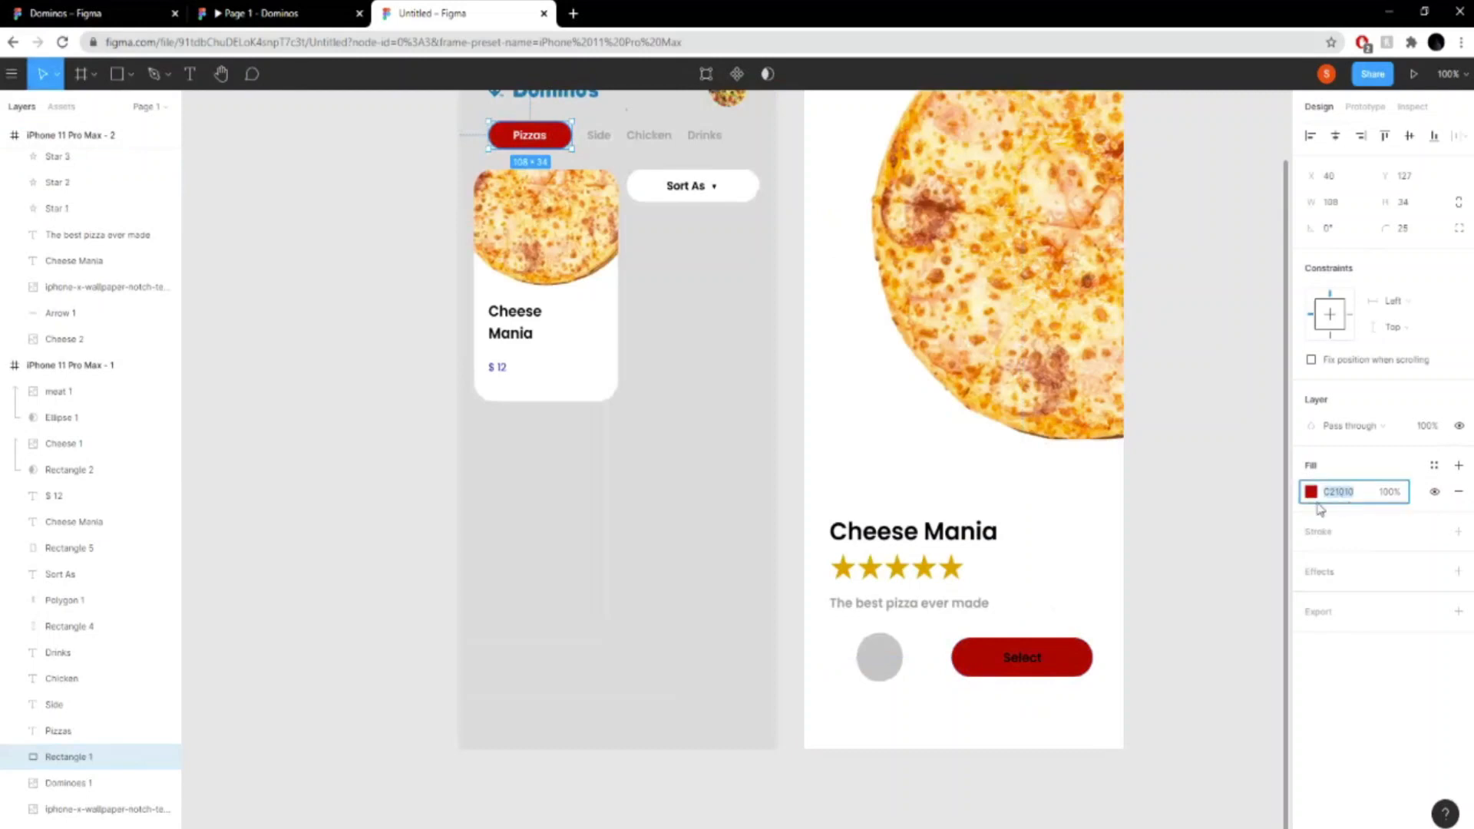
left_click(1025, 658)
left_click(1347, 495)
key("ctrl+v")
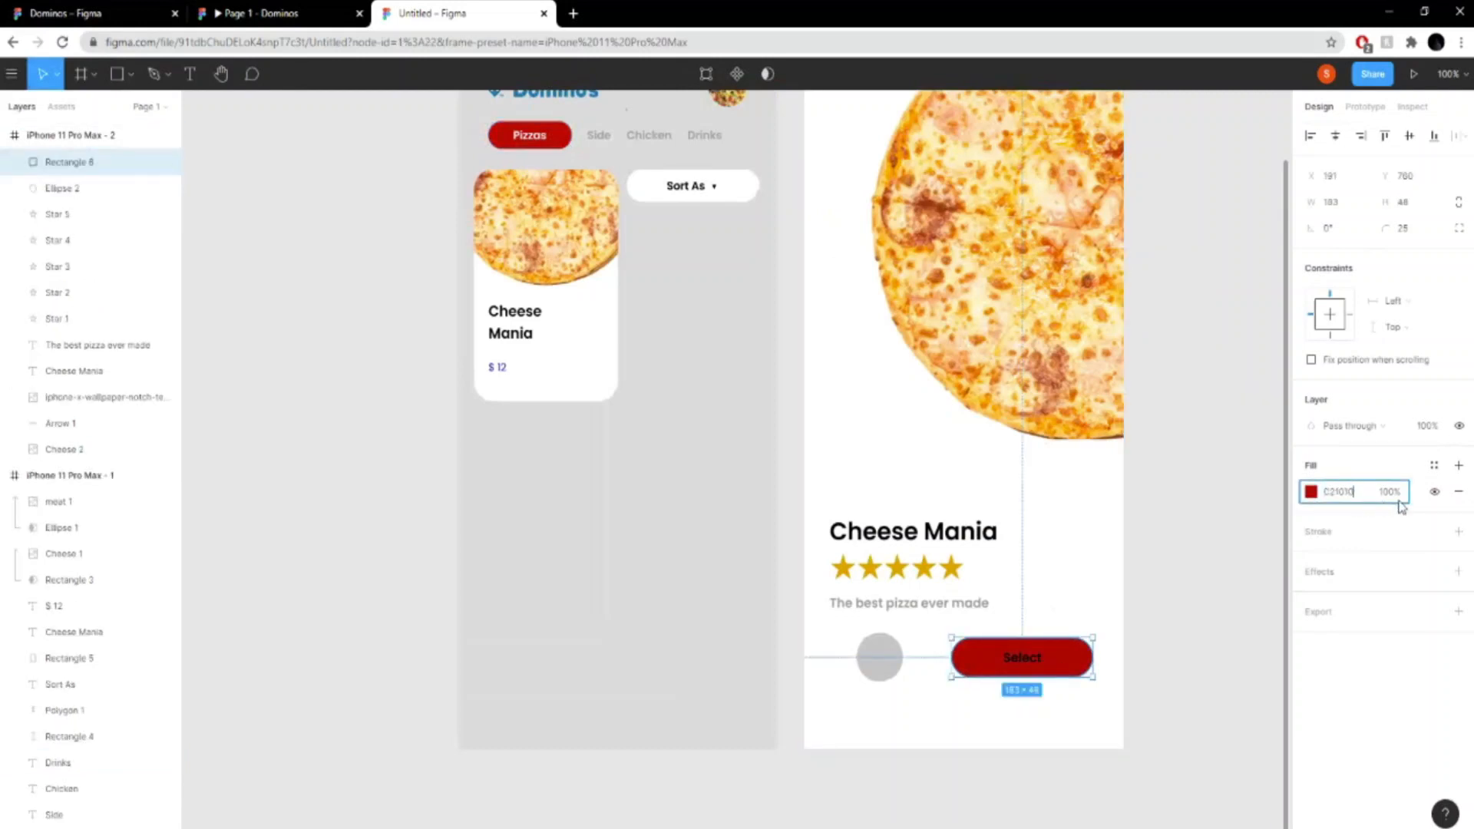
key("Return")
- Set the Select text's fill to white, FFFFFF
double_click(1033, 665)
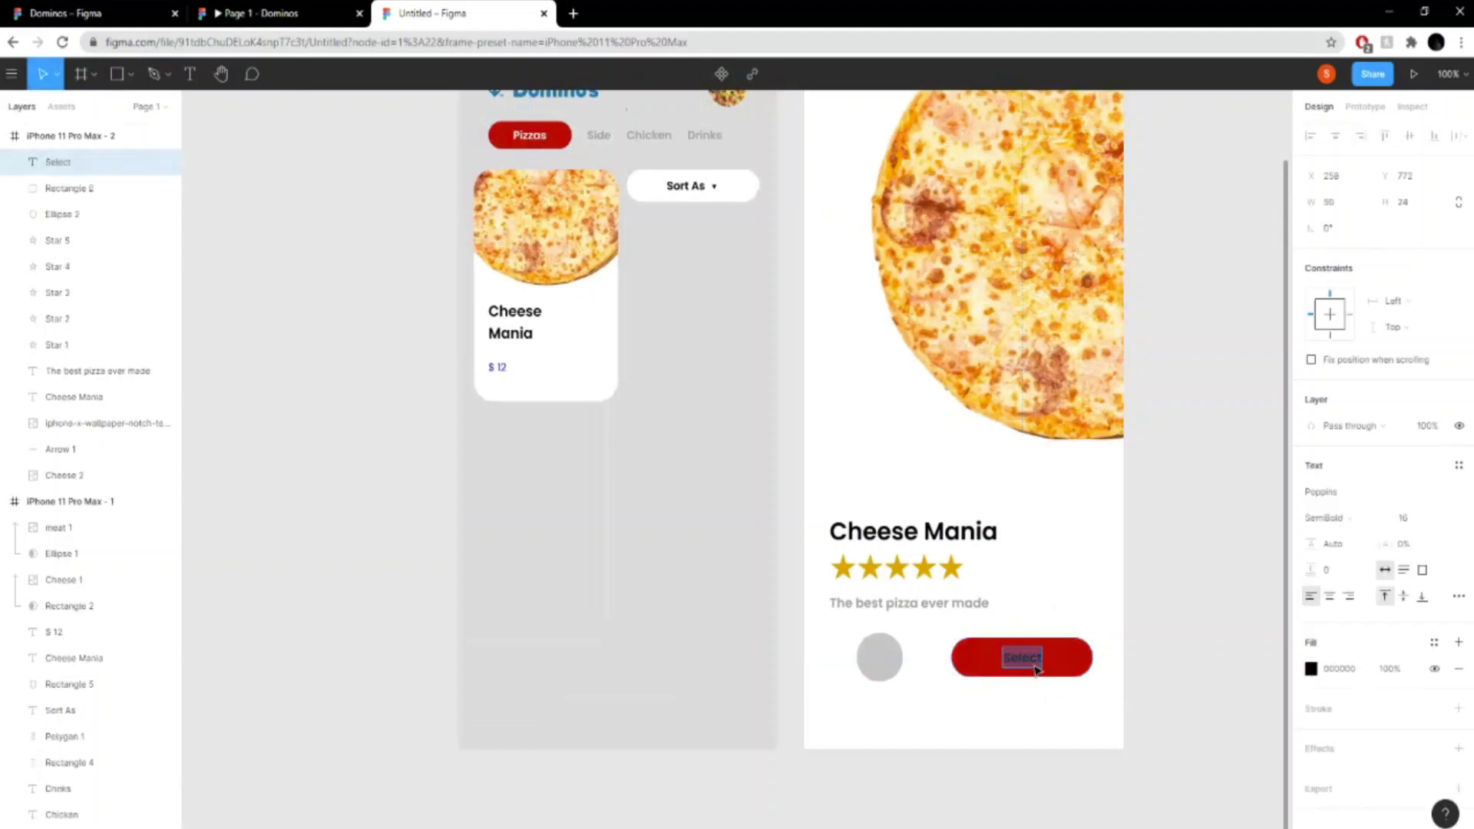
left_click(1310, 668)
type("ffffff")
key("Return")
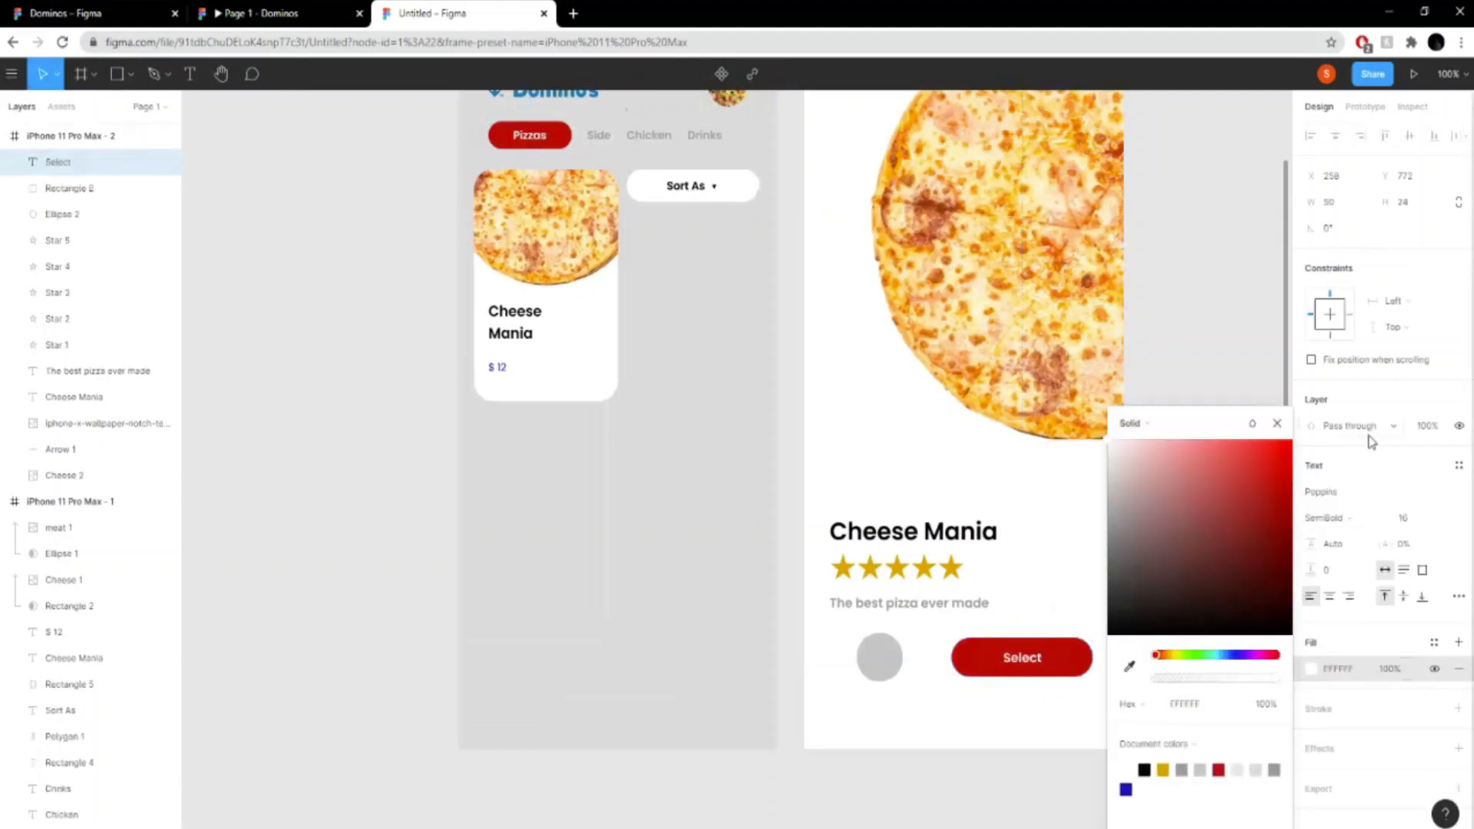
left_click(1276, 423)
- Duplicate the Cheese Mania card's rectangle in the first frame and move the copy to the top of that frame's layers
scroll(1000, 385, "down", 5)
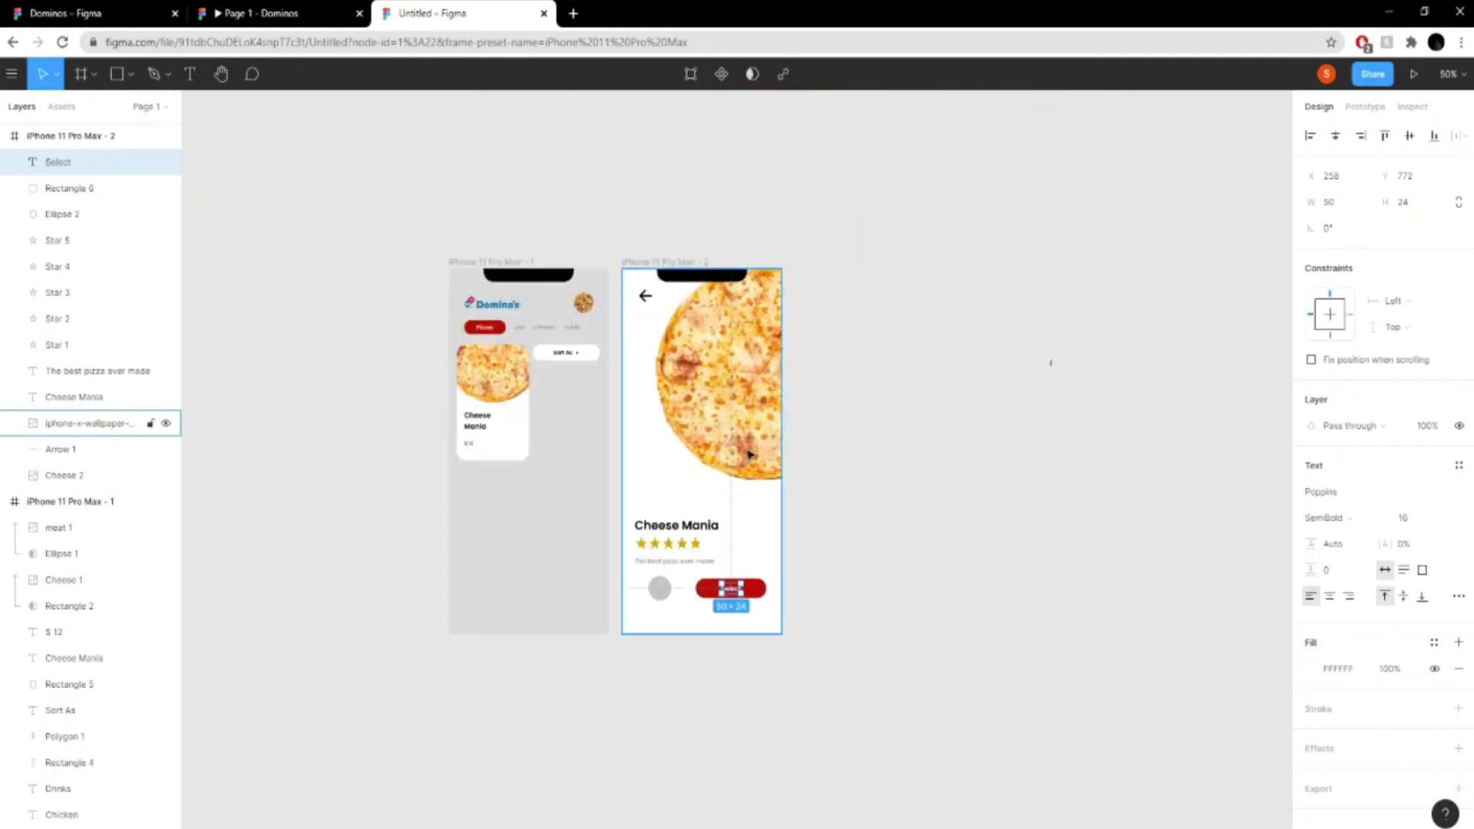
key("shift+0")
left_click_drag(1063, 493, 1228, 537)
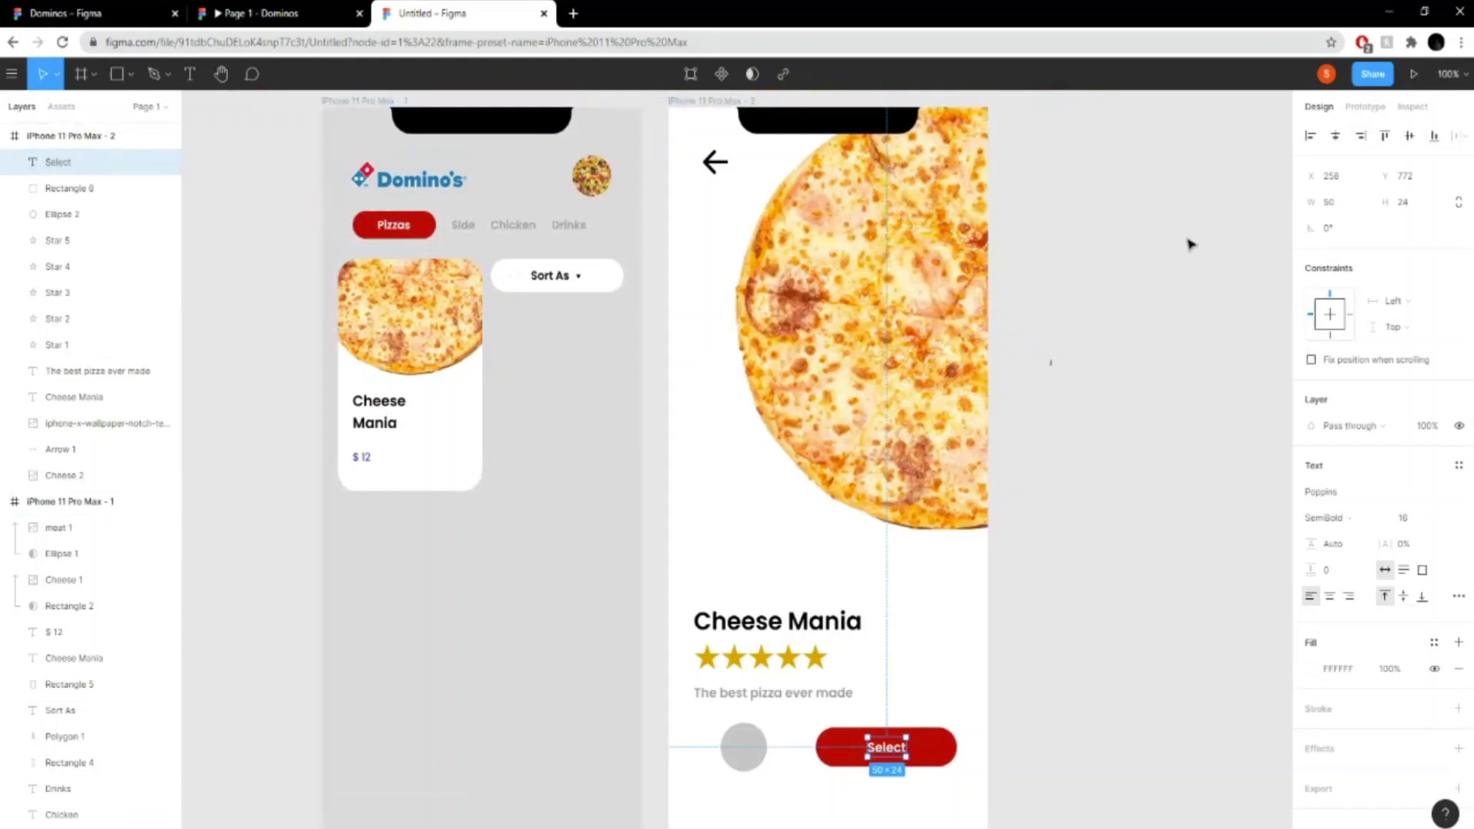
left_click(516, 459)
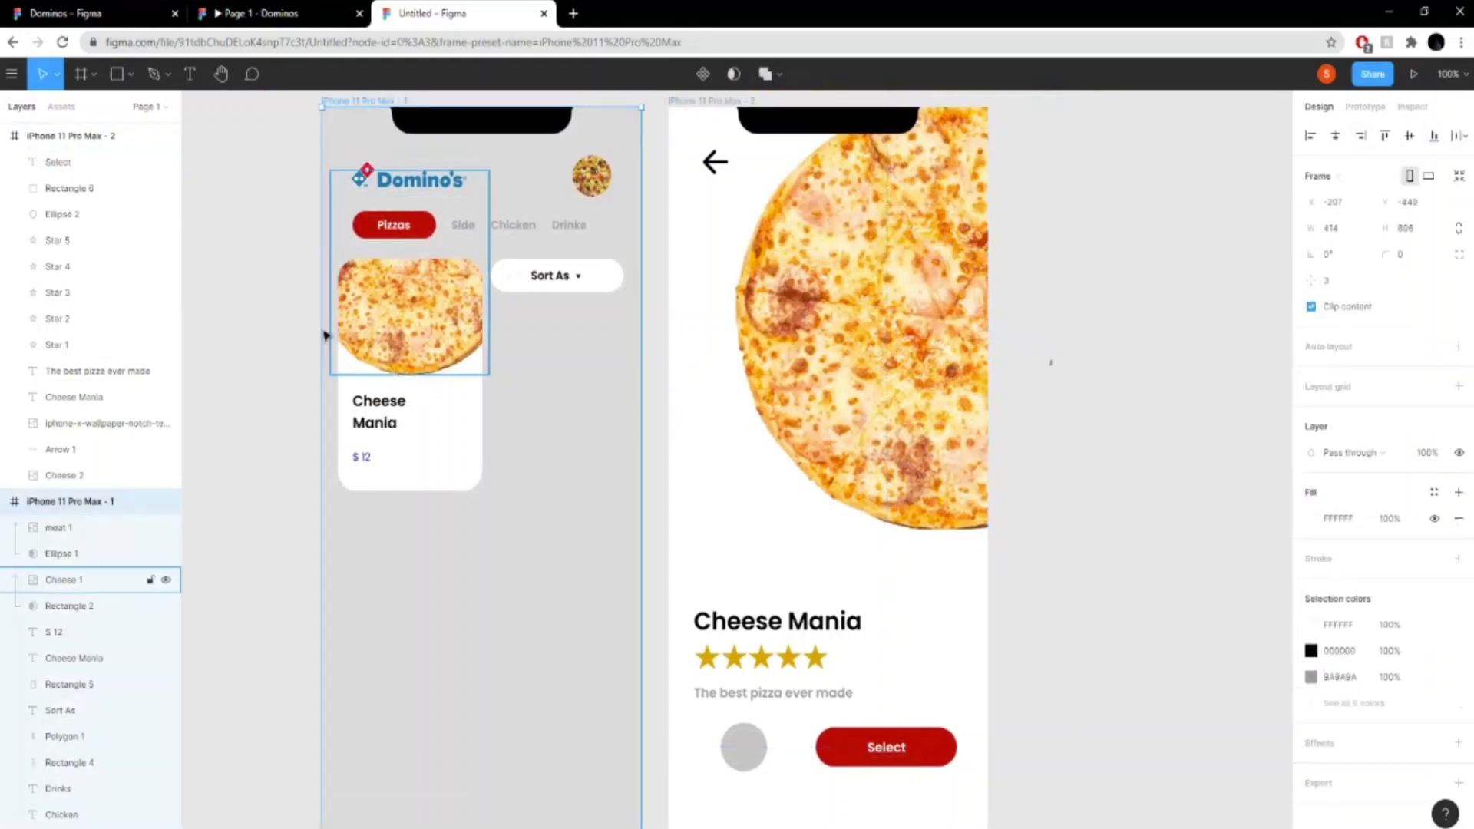
left_click(1206, 186)
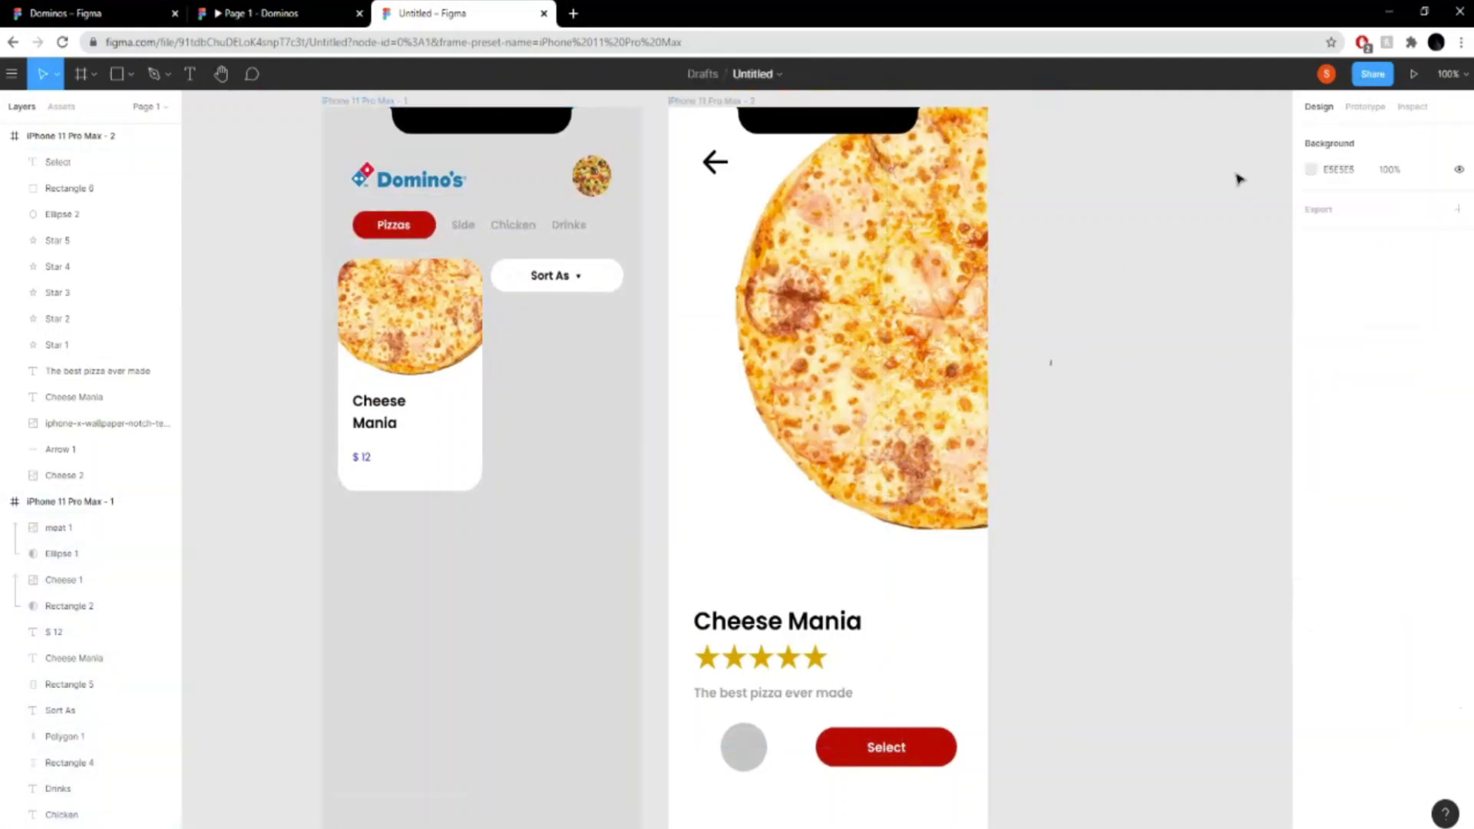
left_click(1365, 107)
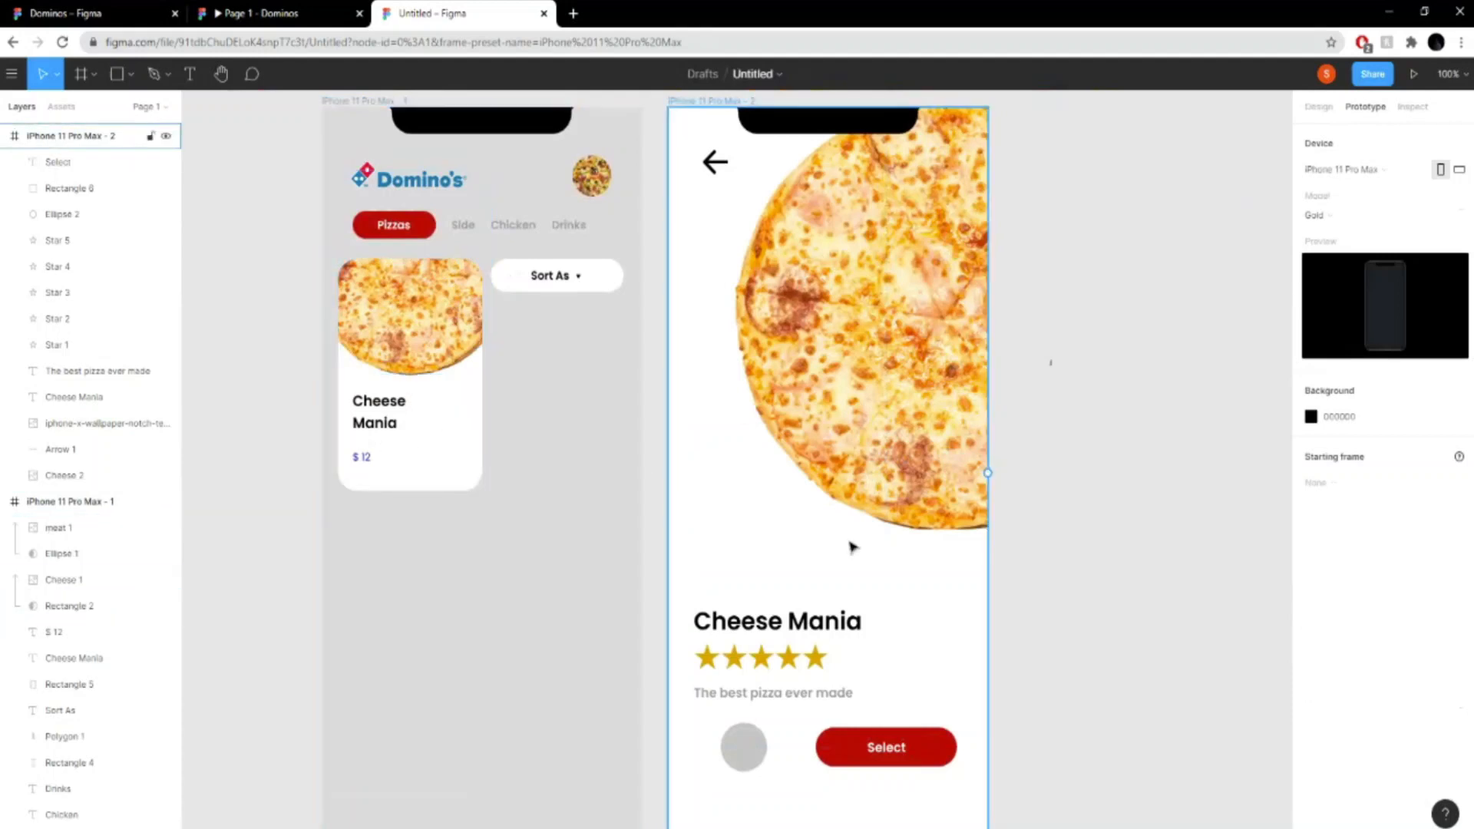
left_click(452, 472)
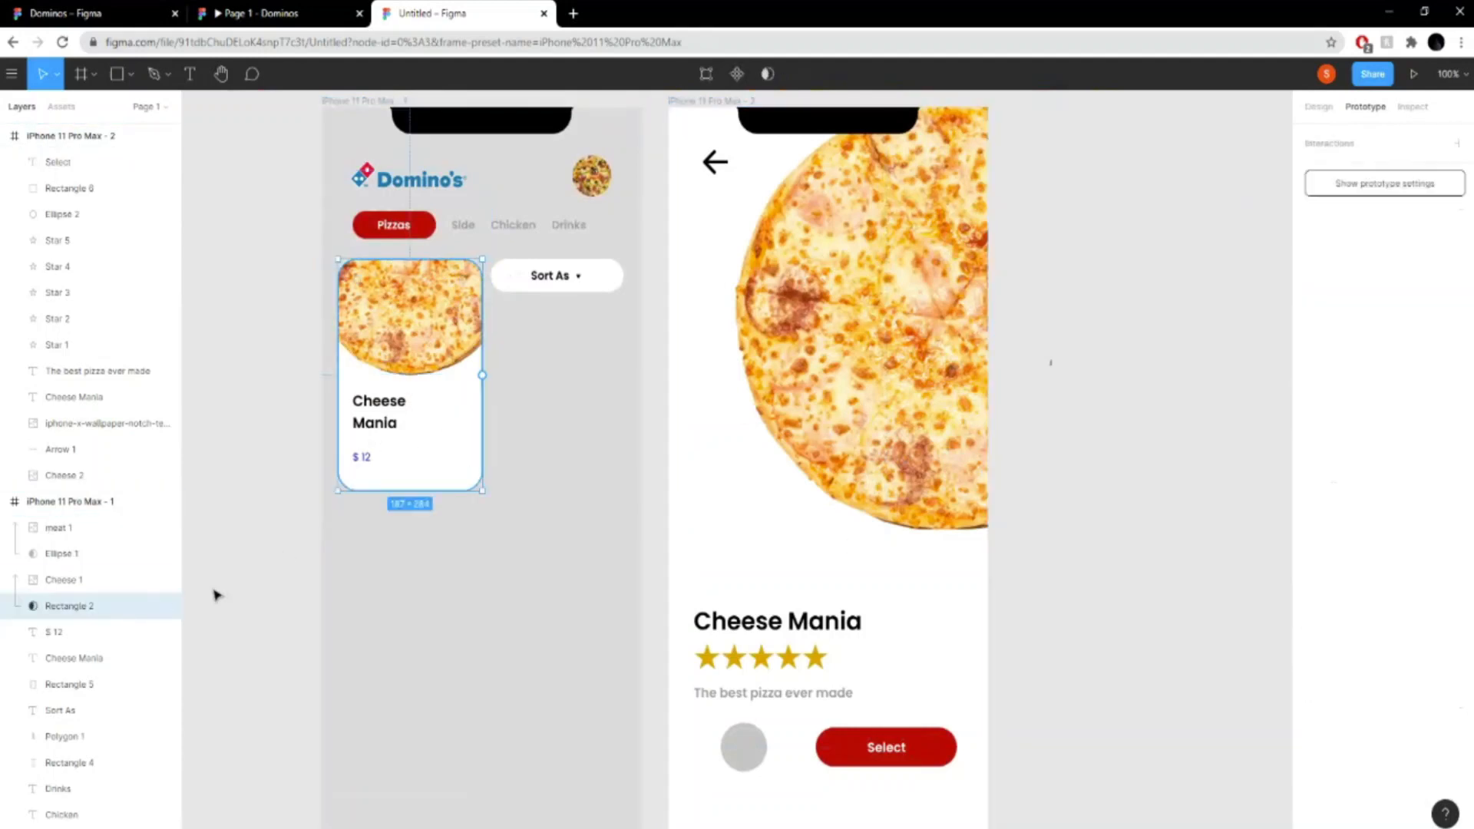
key("ctrl+v")
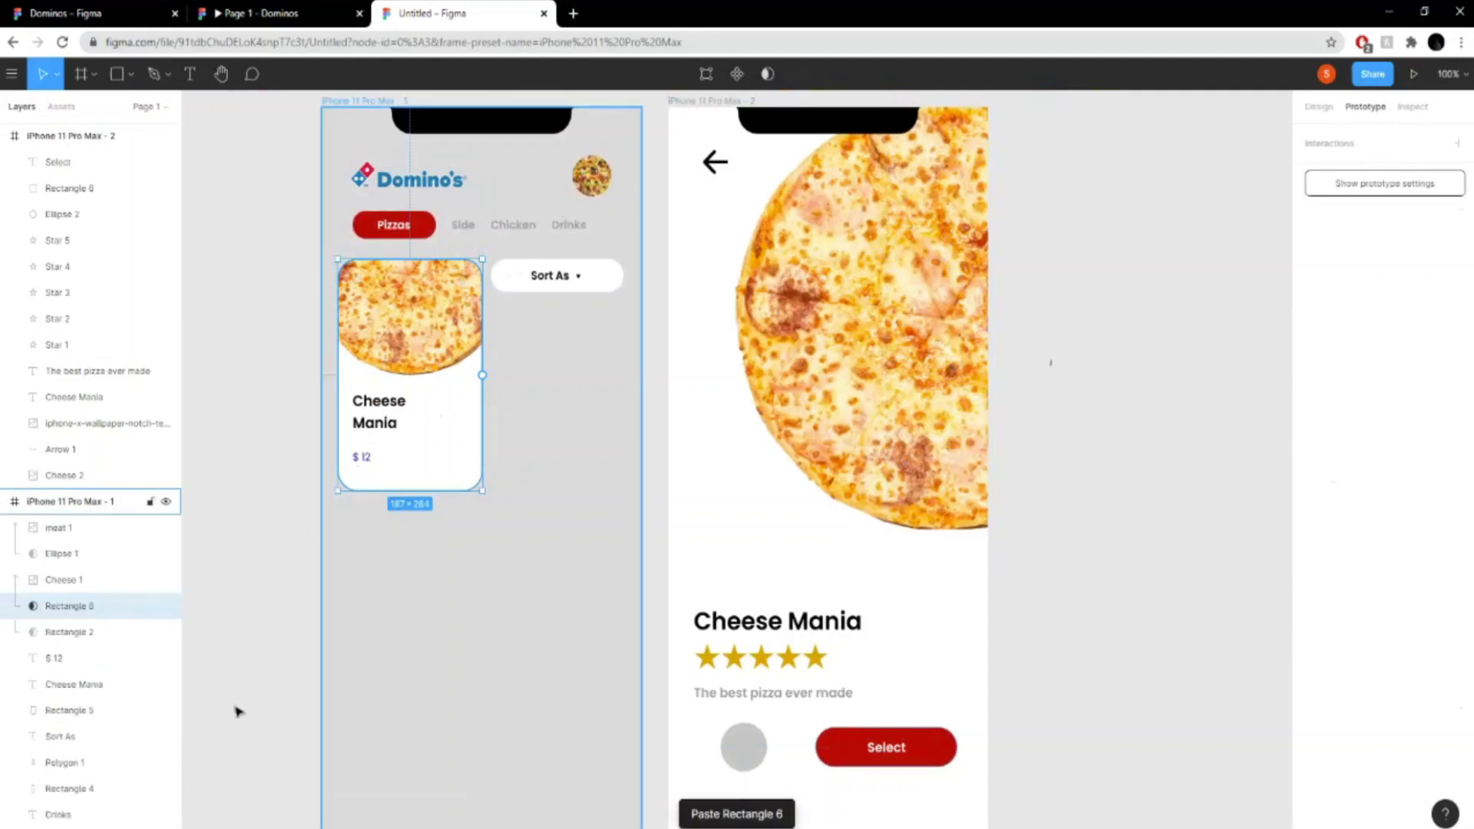
left_click_drag(109, 605, 83, 516)
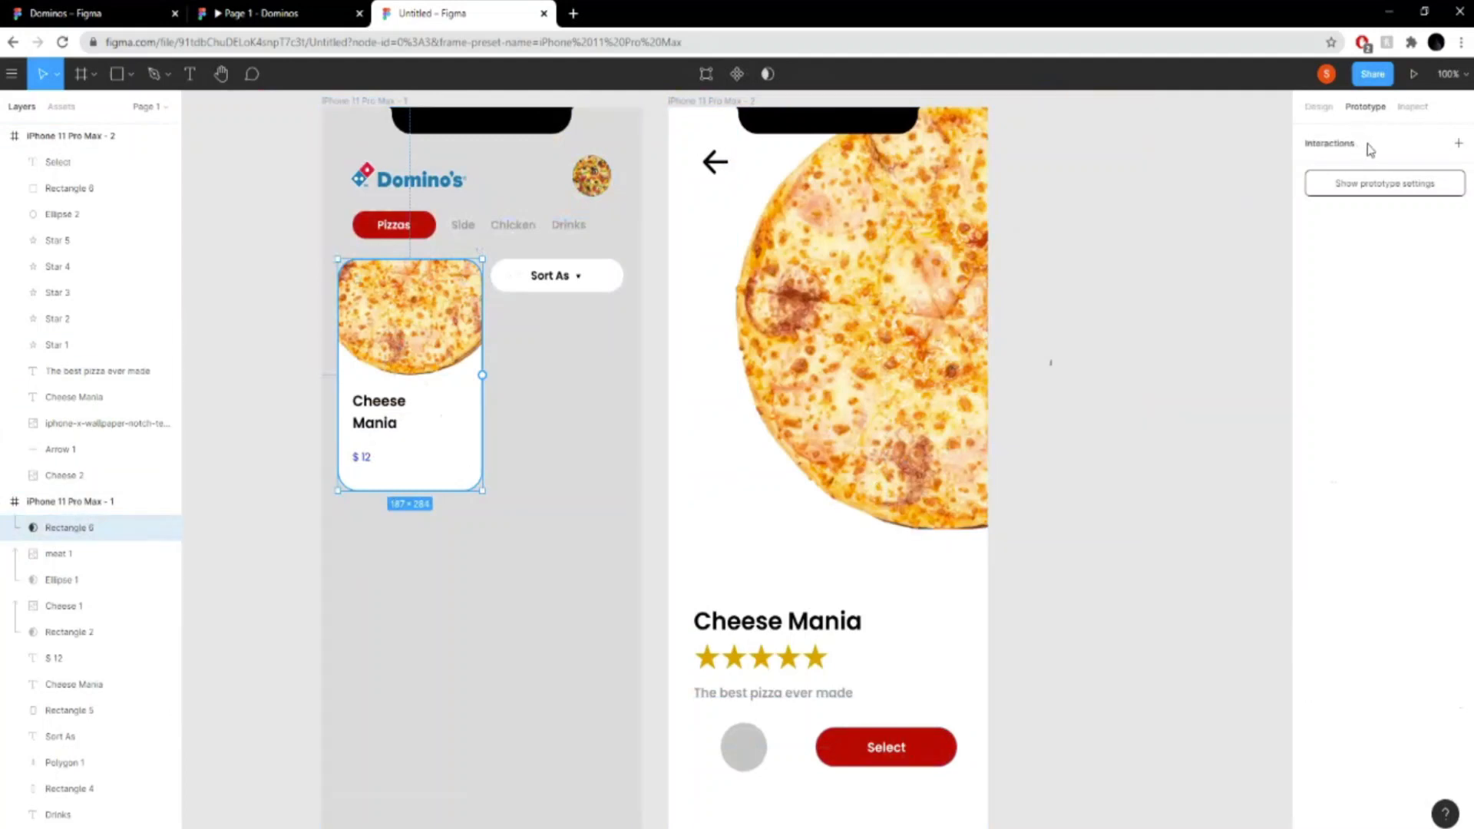
- Add a prototype interaction to the copied card rectangle, keeping On tap as its trigger
left_click(1318, 107)
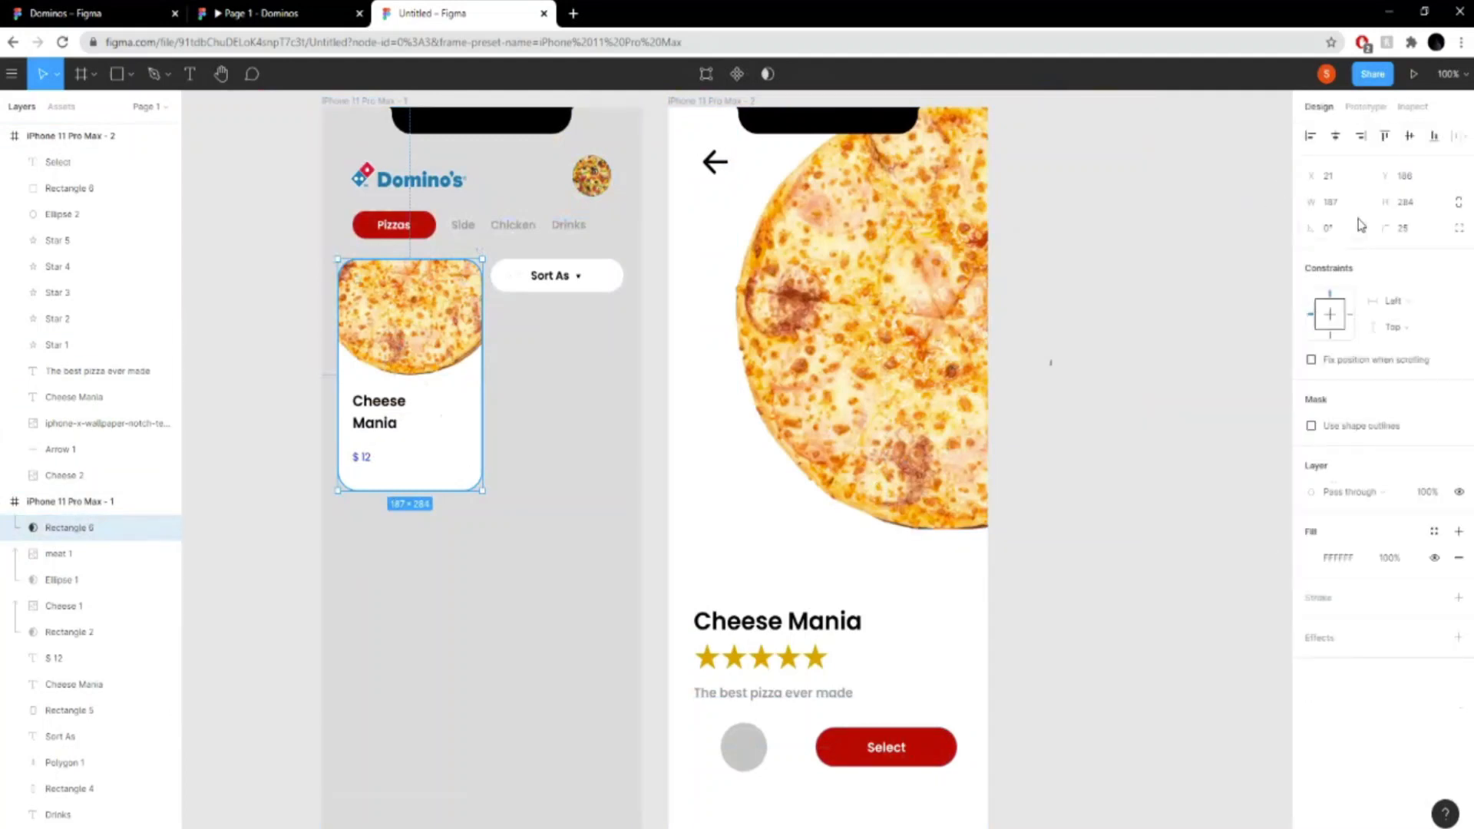
left_click(1367, 109)
left_click(1460, 143)
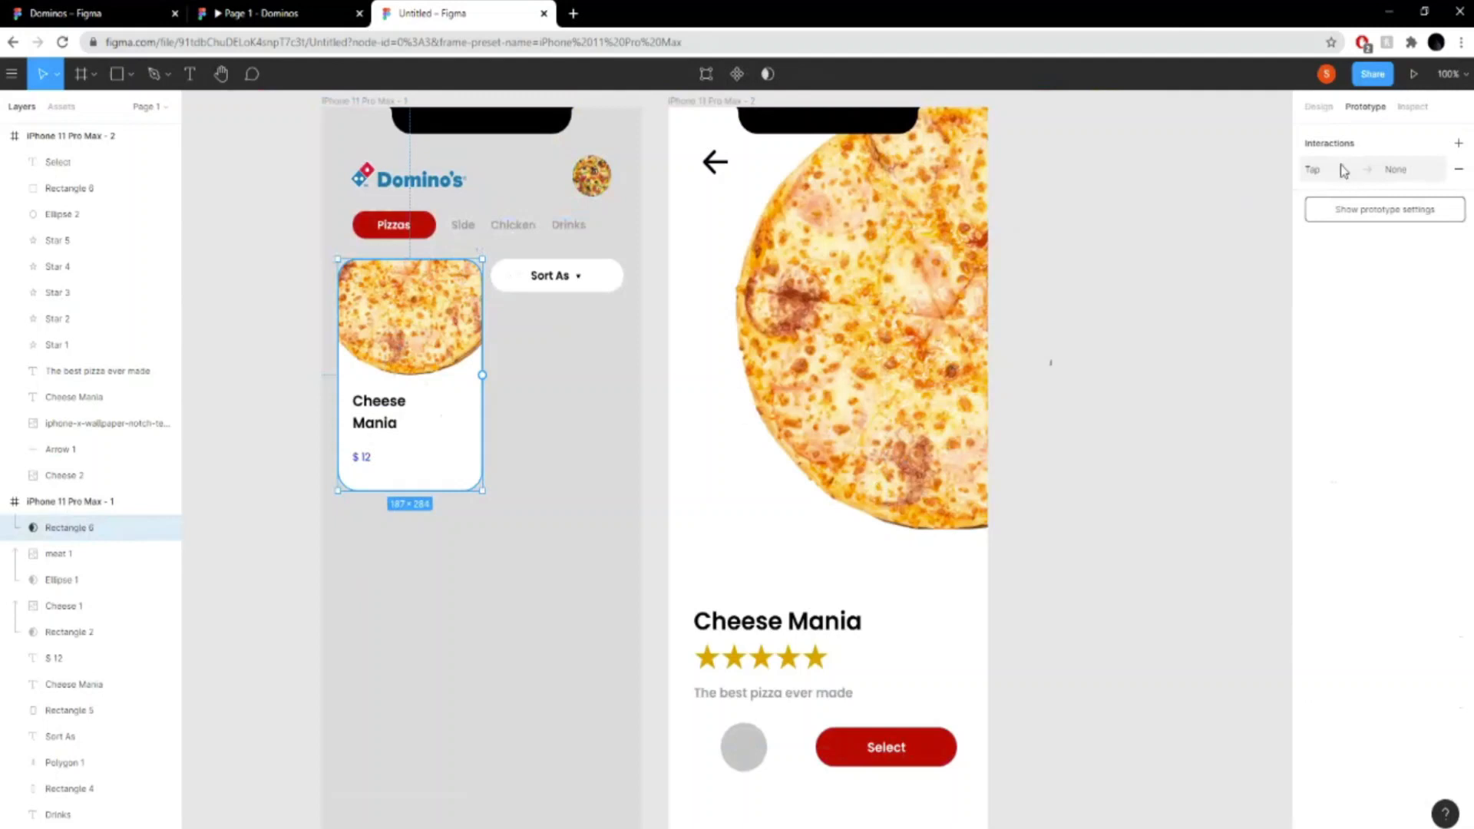
left_click(1411, 170)
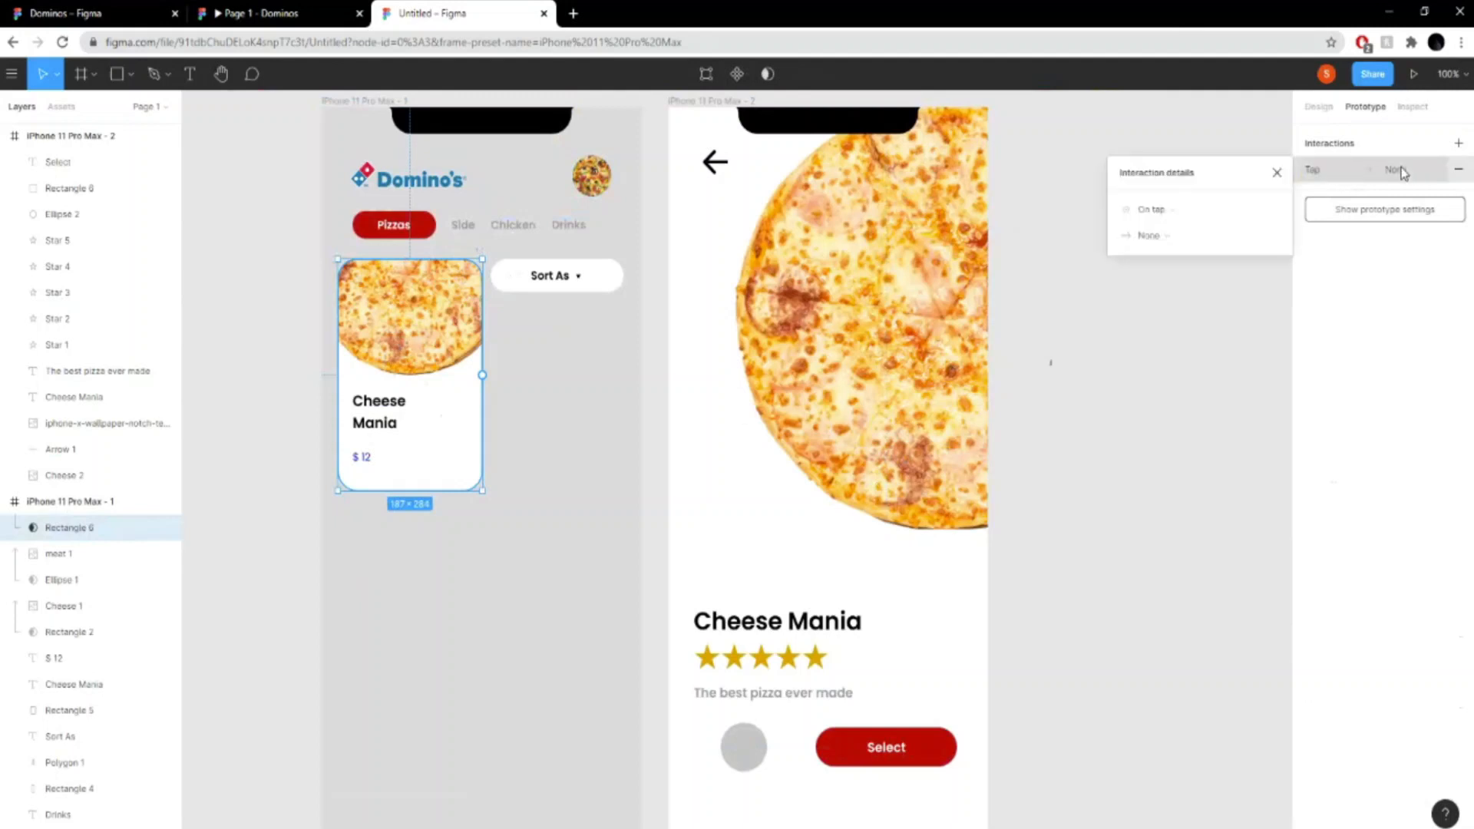
left_click(1170, 211)
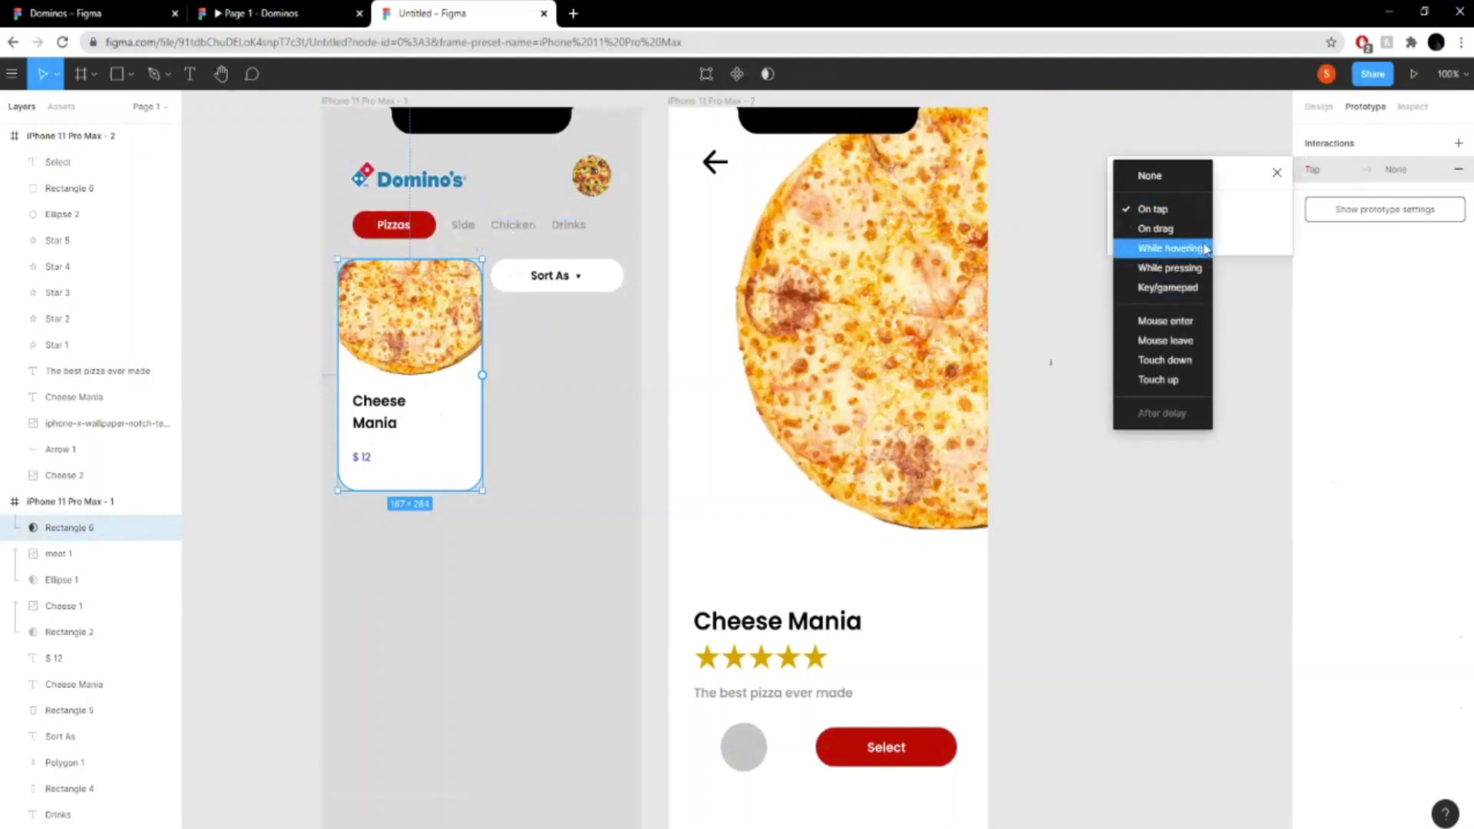
left_click(1229, 219)
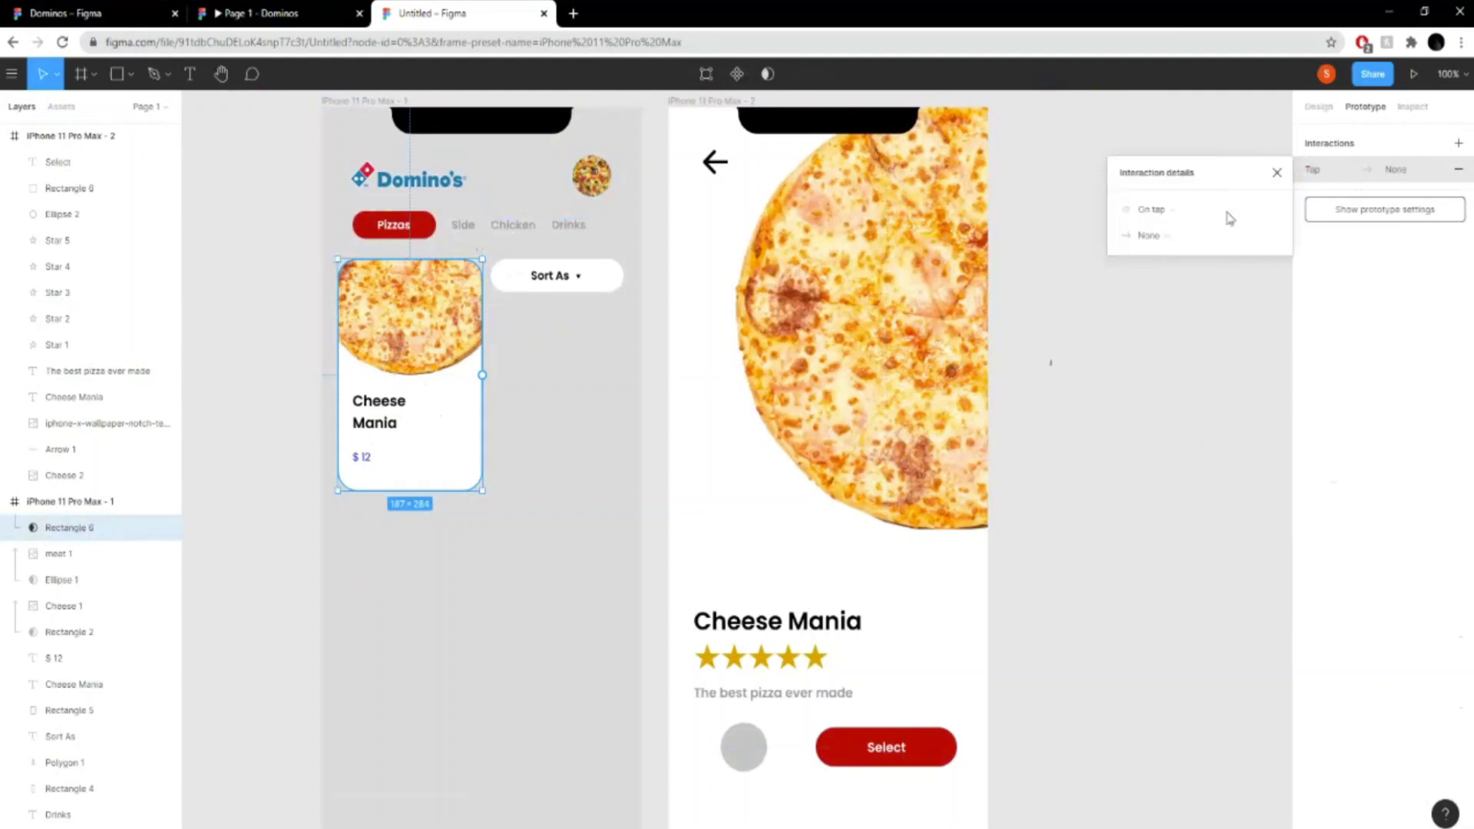
- Make the copied card rectangle's tap interaction navigate to the iPhone 11 Pro Max - 2 frame
left_click(1187, 237)
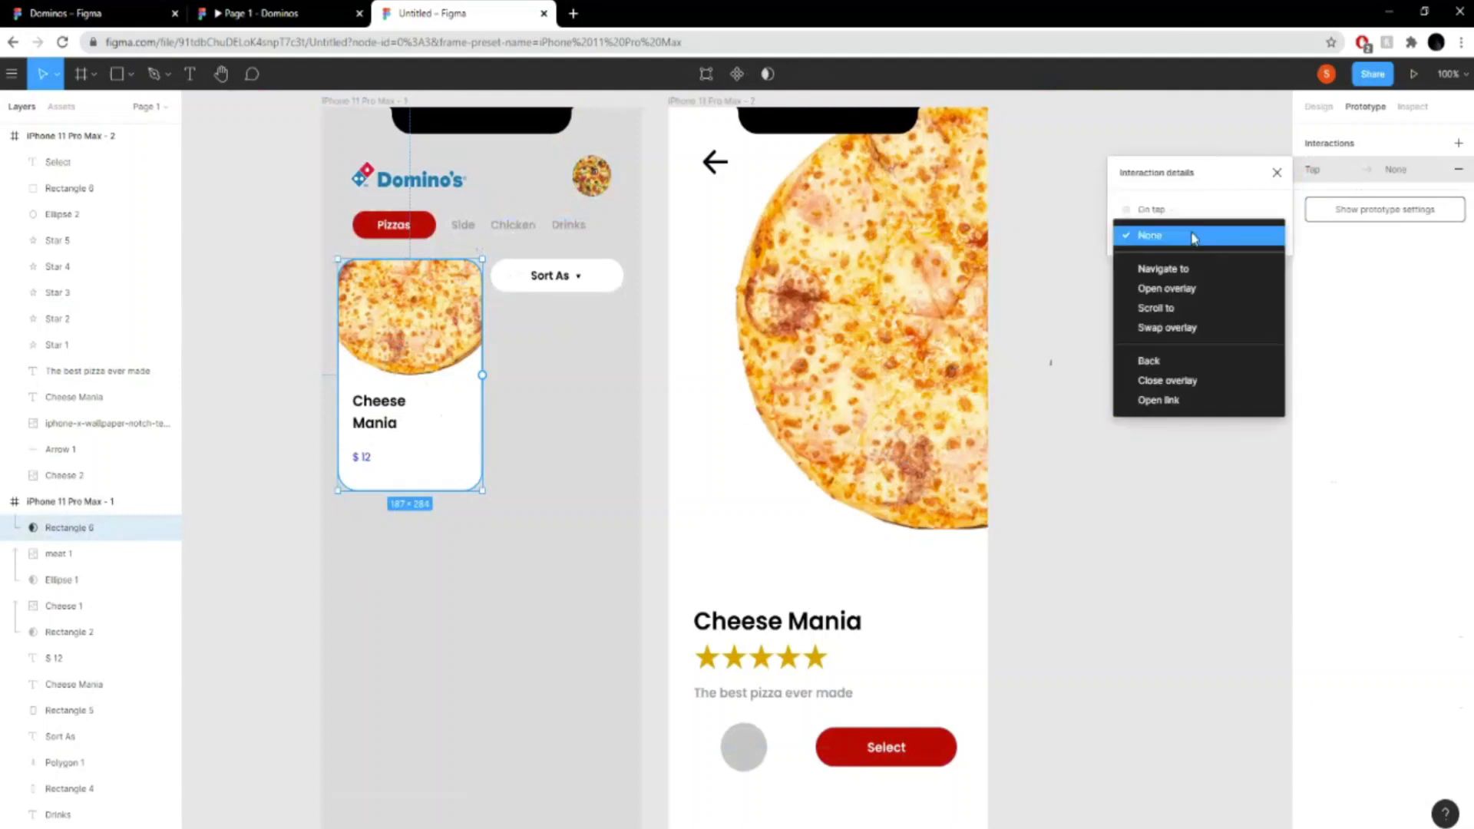
left_click(1173, 270)
left_click(1172, 241)
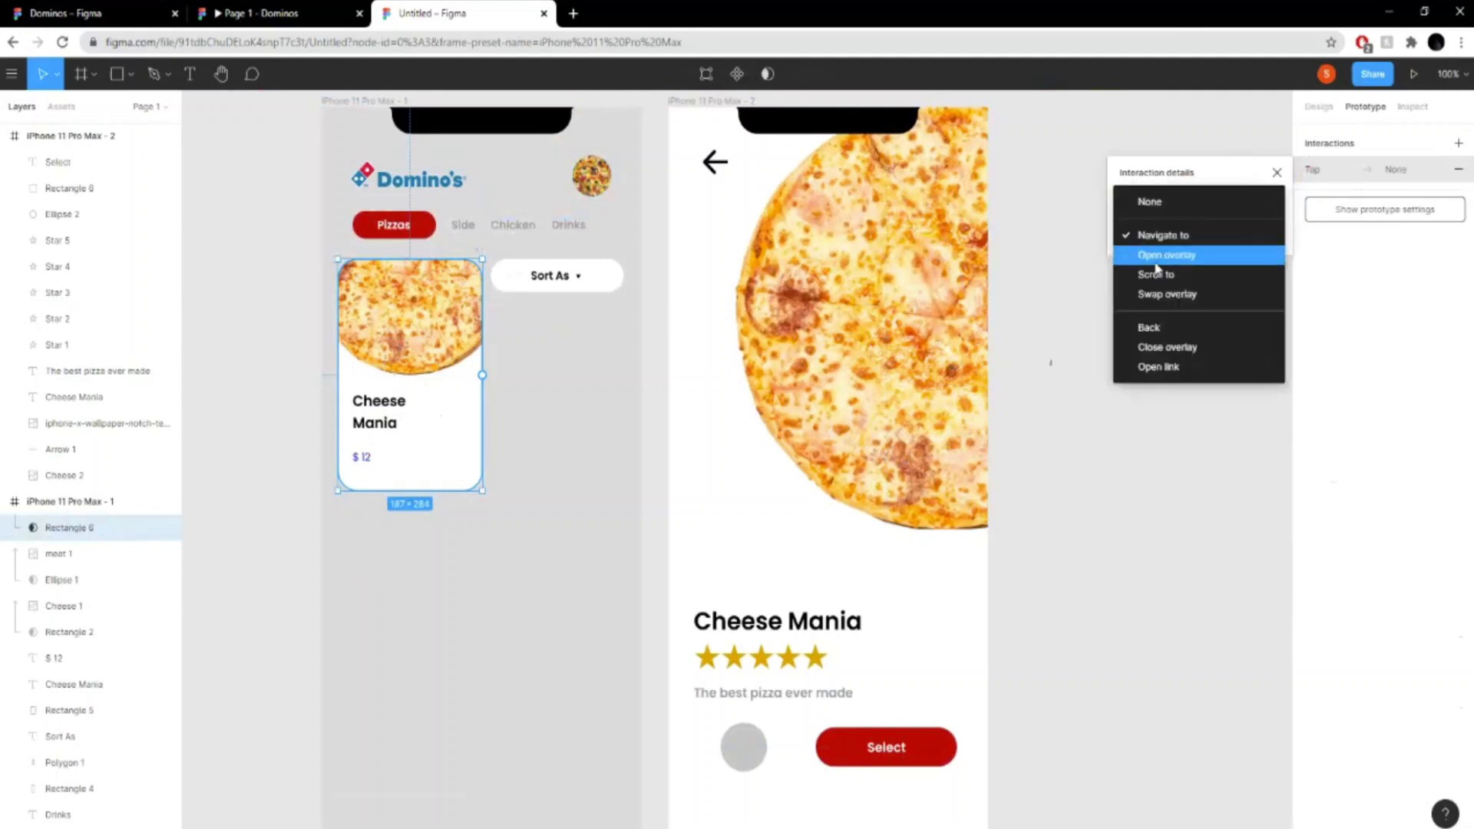
left_click(1189, 238)
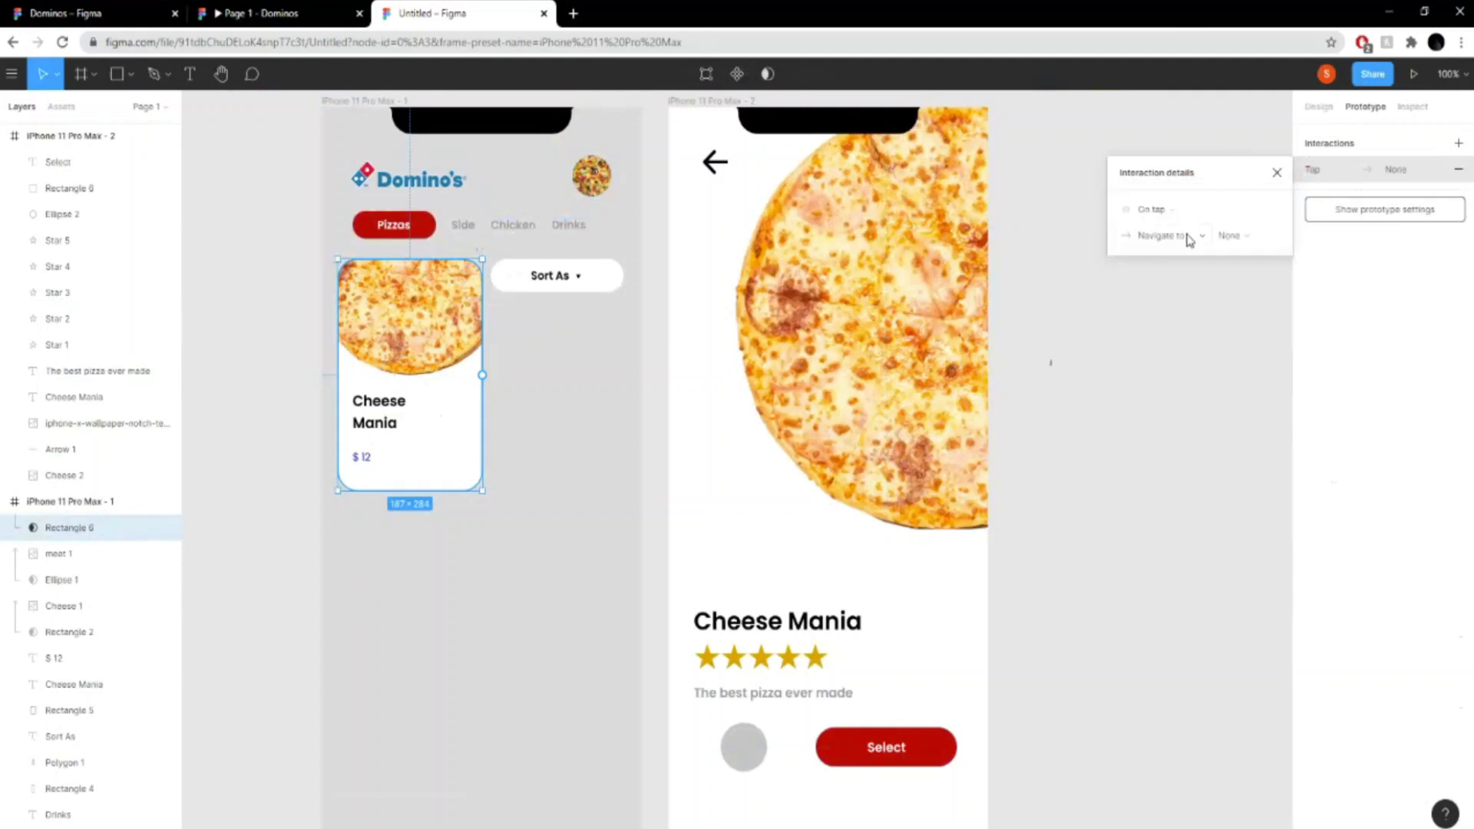
left_click(1266, 237)
left_click(1275, 236)
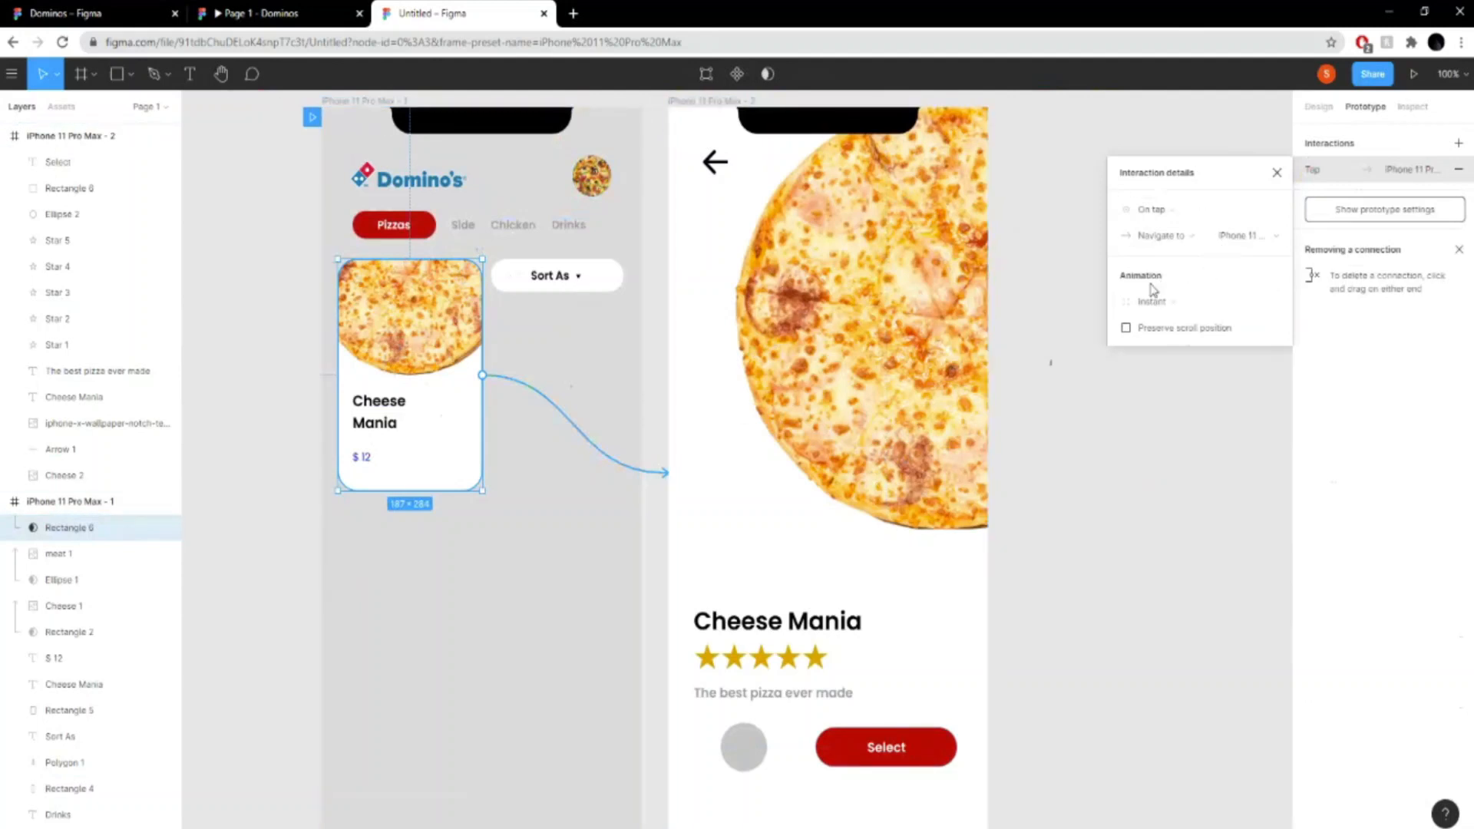
- Set the card interaction's animation to Smart animate and close its interaction details
left_click(1254, 310)
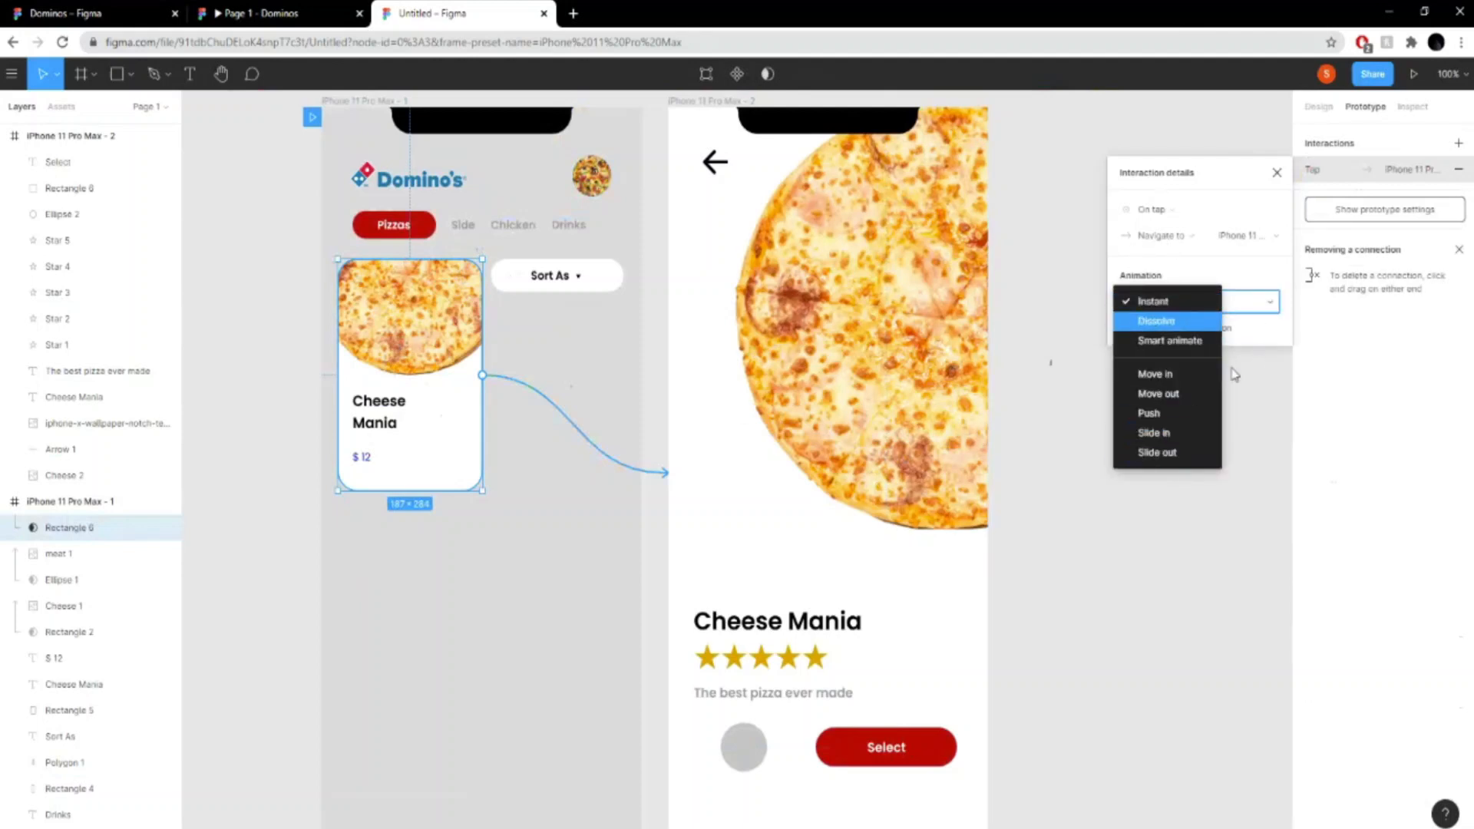
left_click(1199, 340)
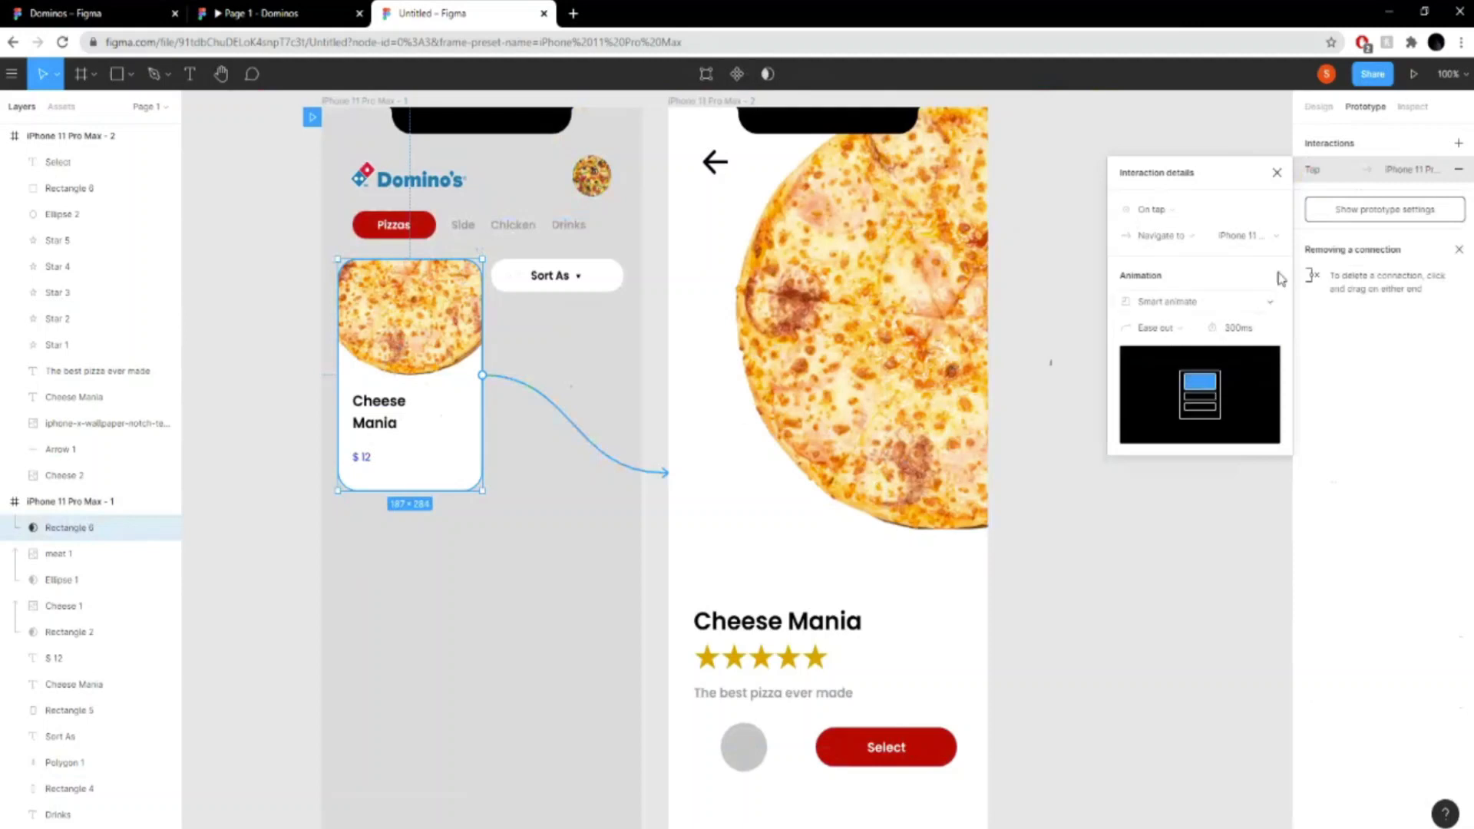
left_click(1277, 174)
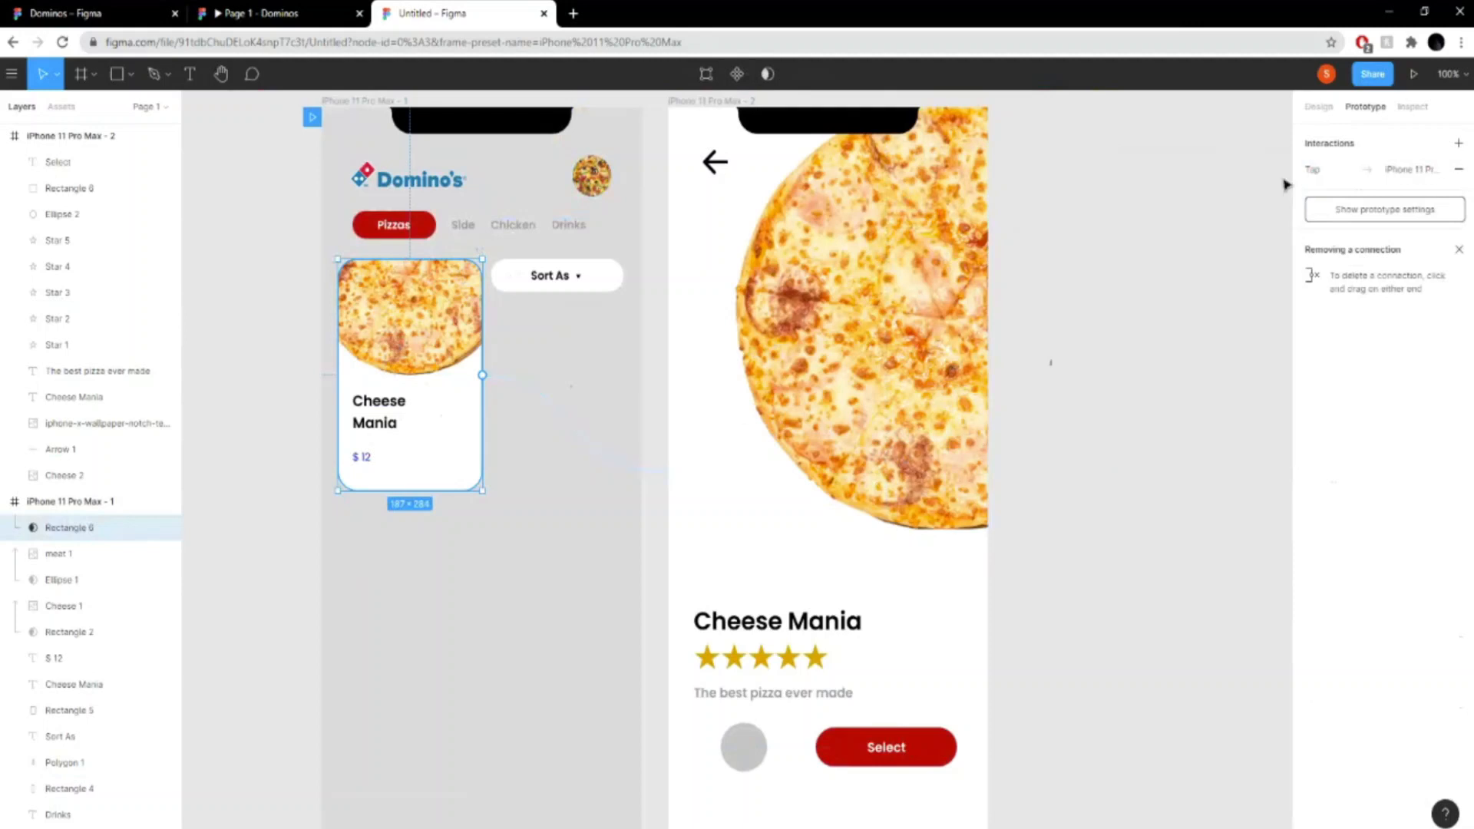
- Preview the prototype, test the tap on the Cheese Mania card, and return to the Untitled design file
left_click(1413, 74)
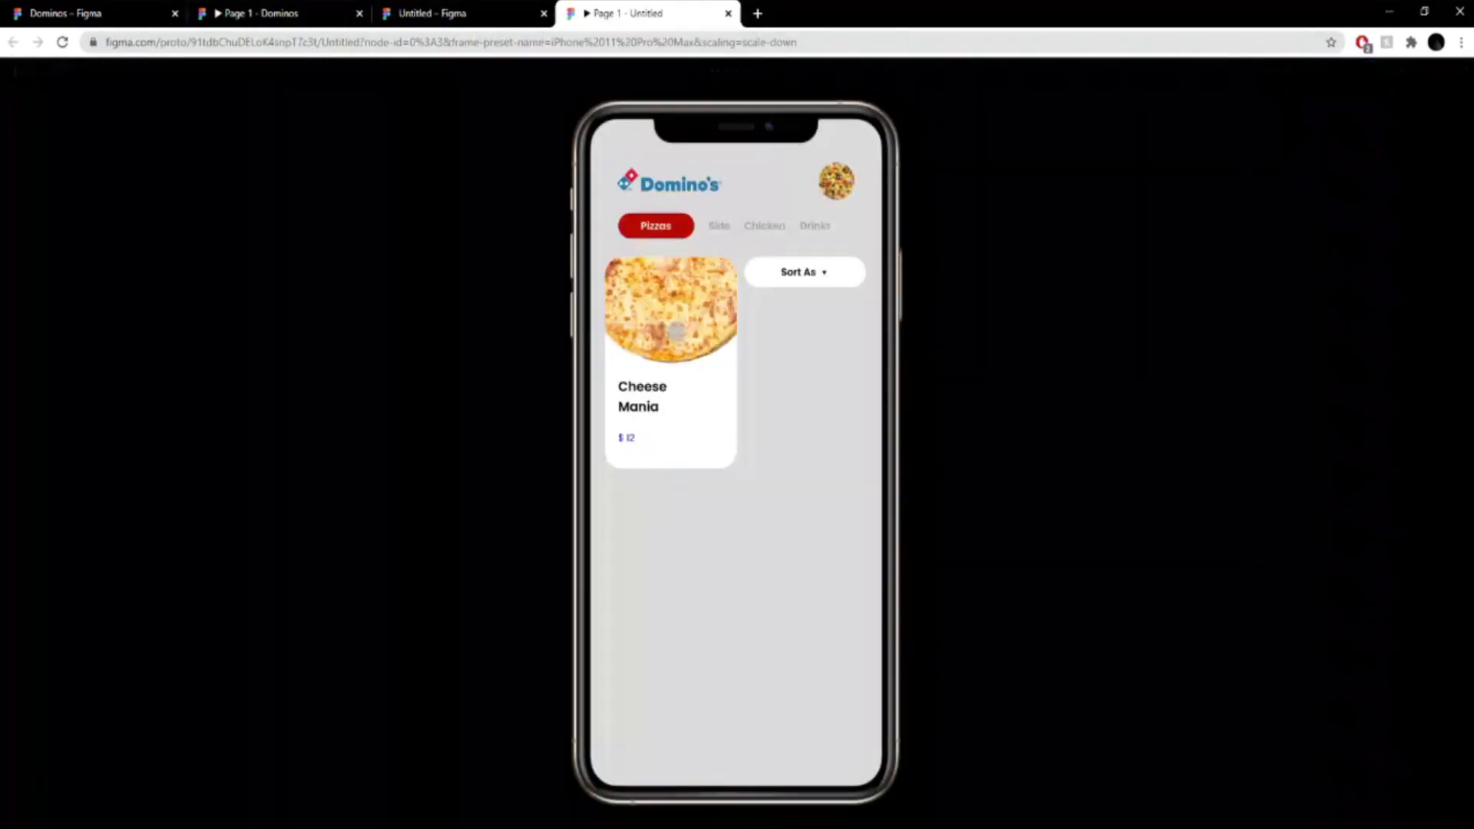
left_click(676, 330)
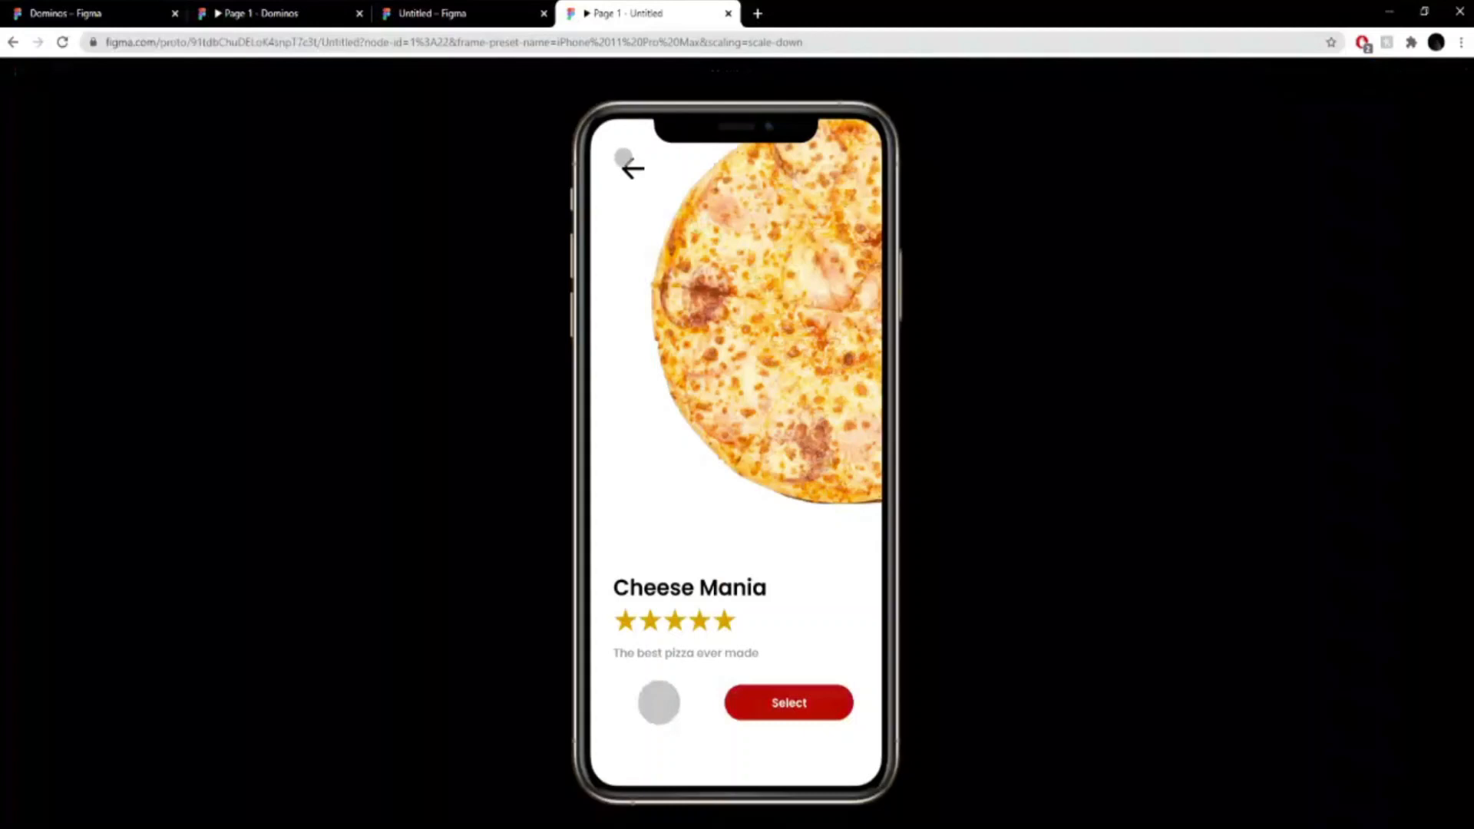
left_click(488, 11)
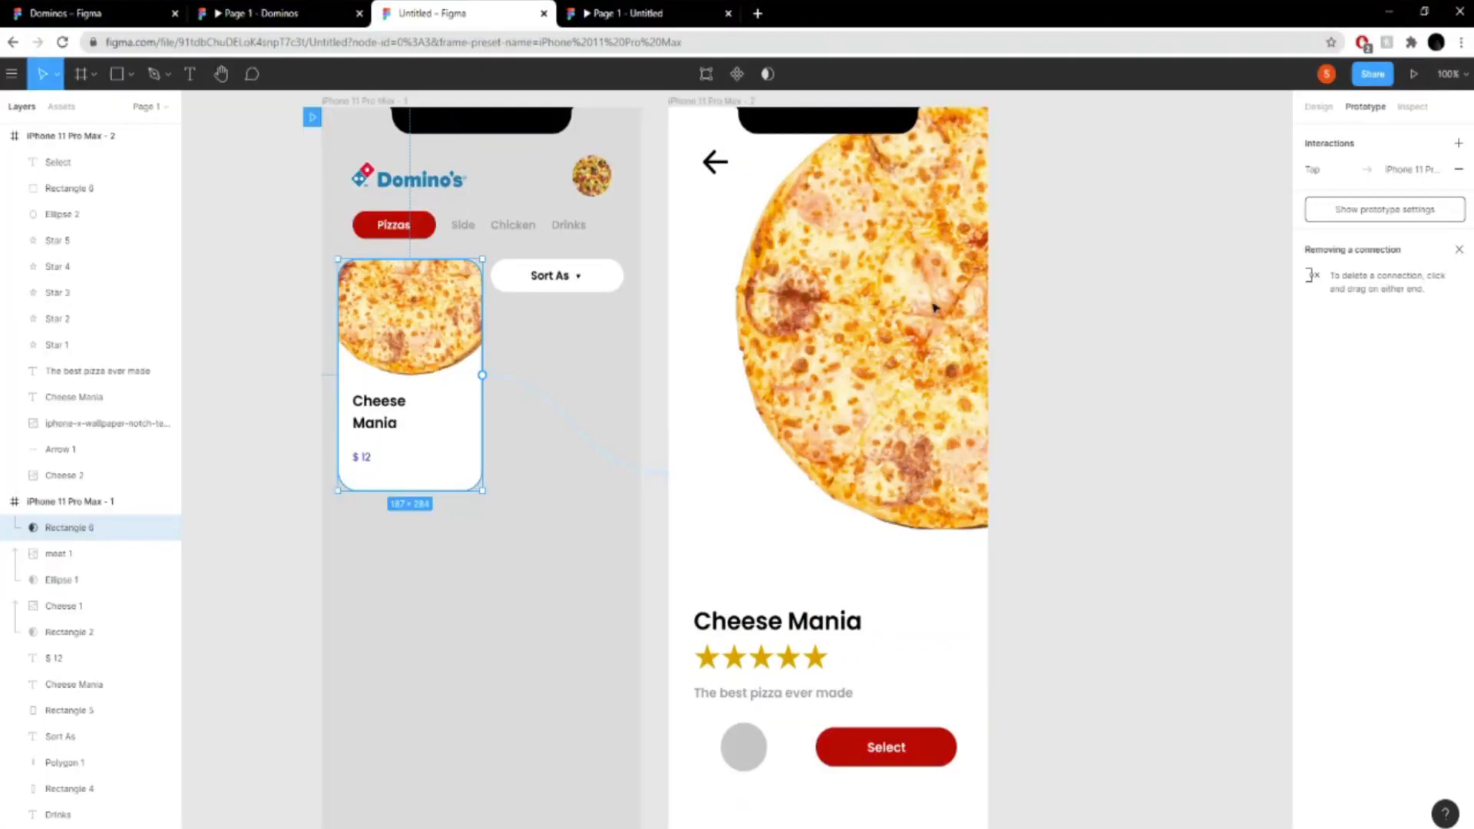
- Place a rectangle about 100 × 57 over the back arrow in the iPhone 11 Pro Max - 2 frame
left_click(131, 73)
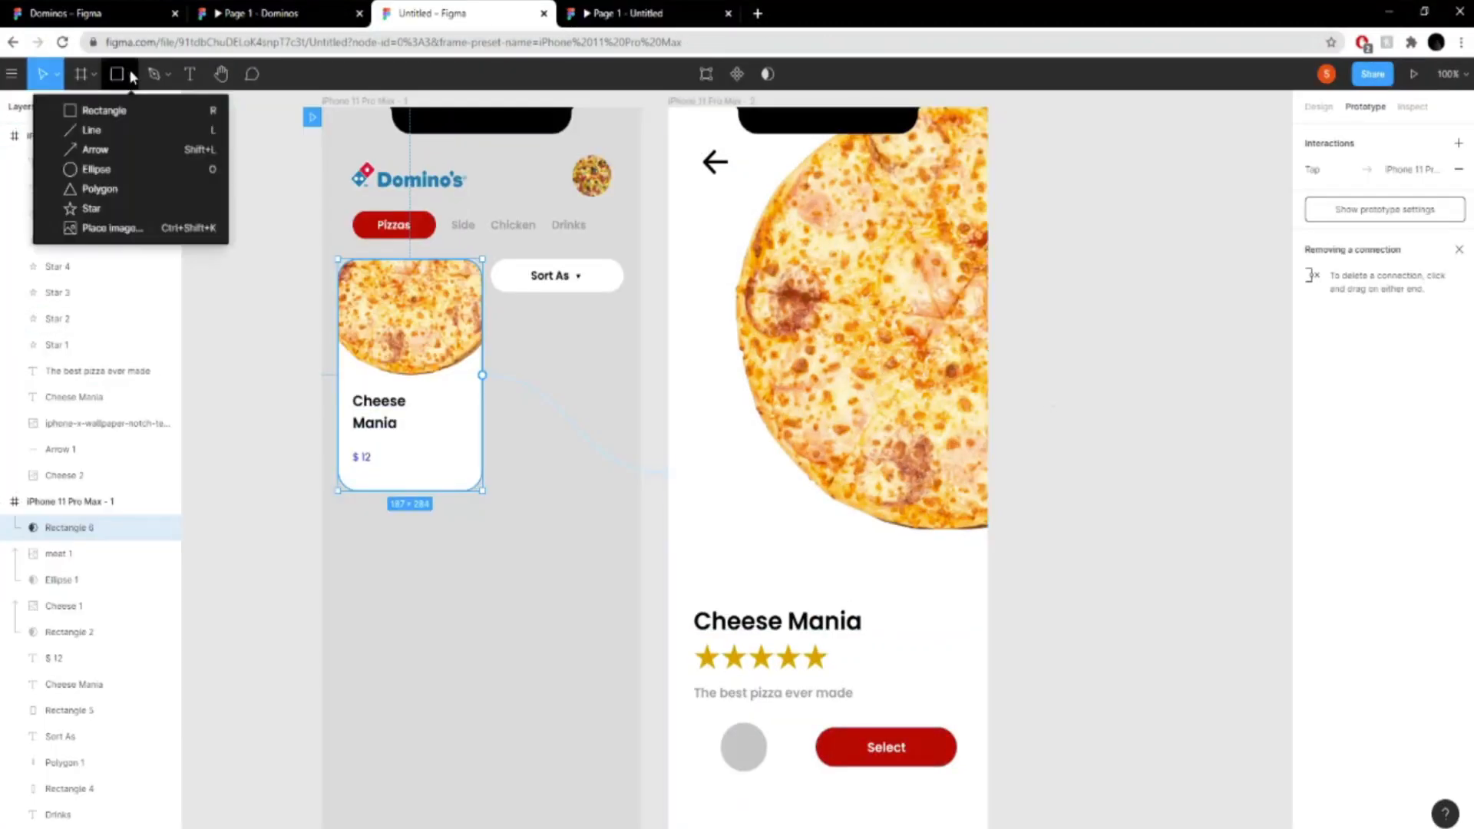
left_click(104, 111)
left_click(727, 230)
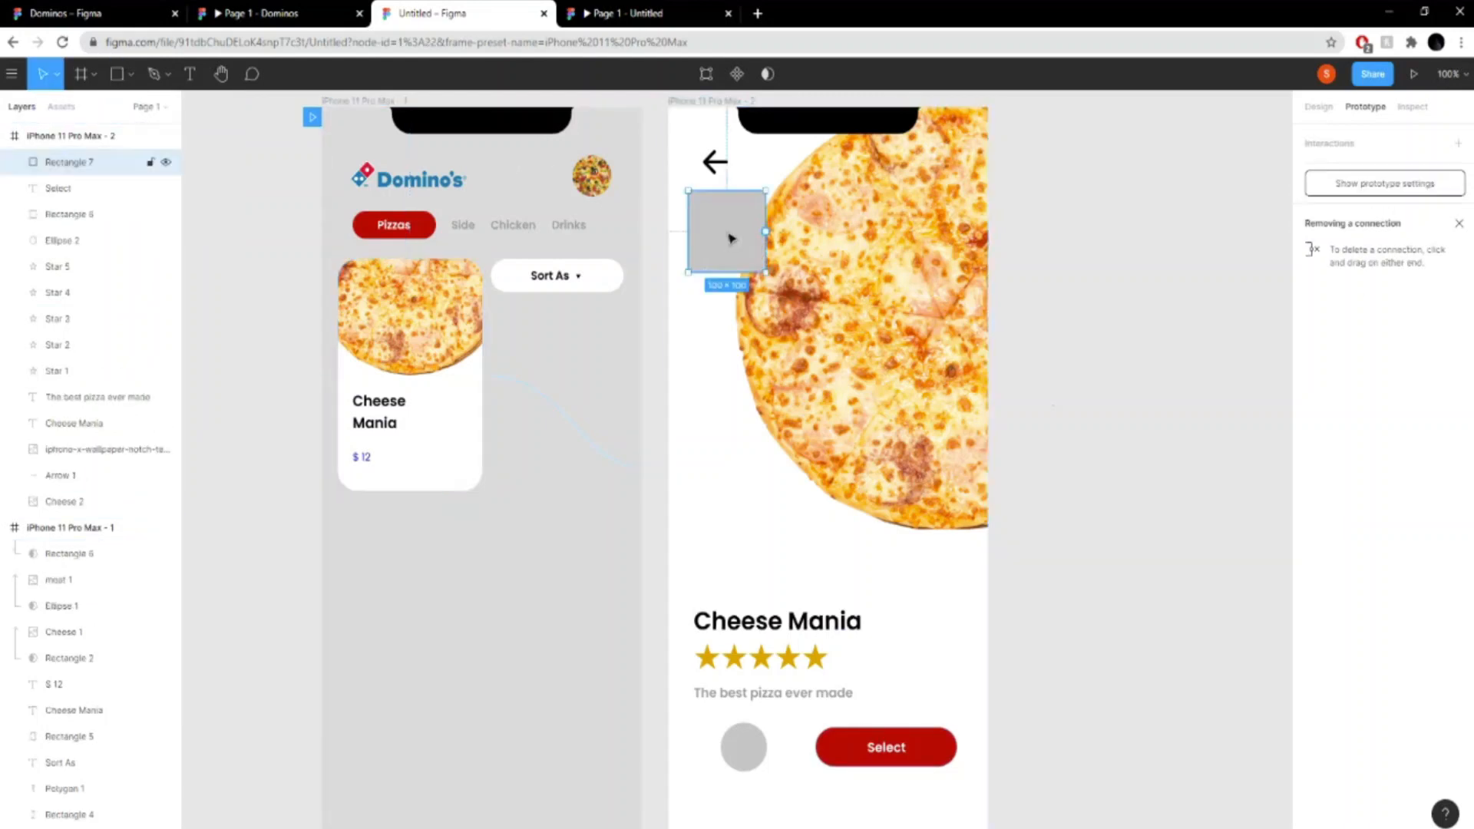
left_click_drag(748, 274, 753, 236)
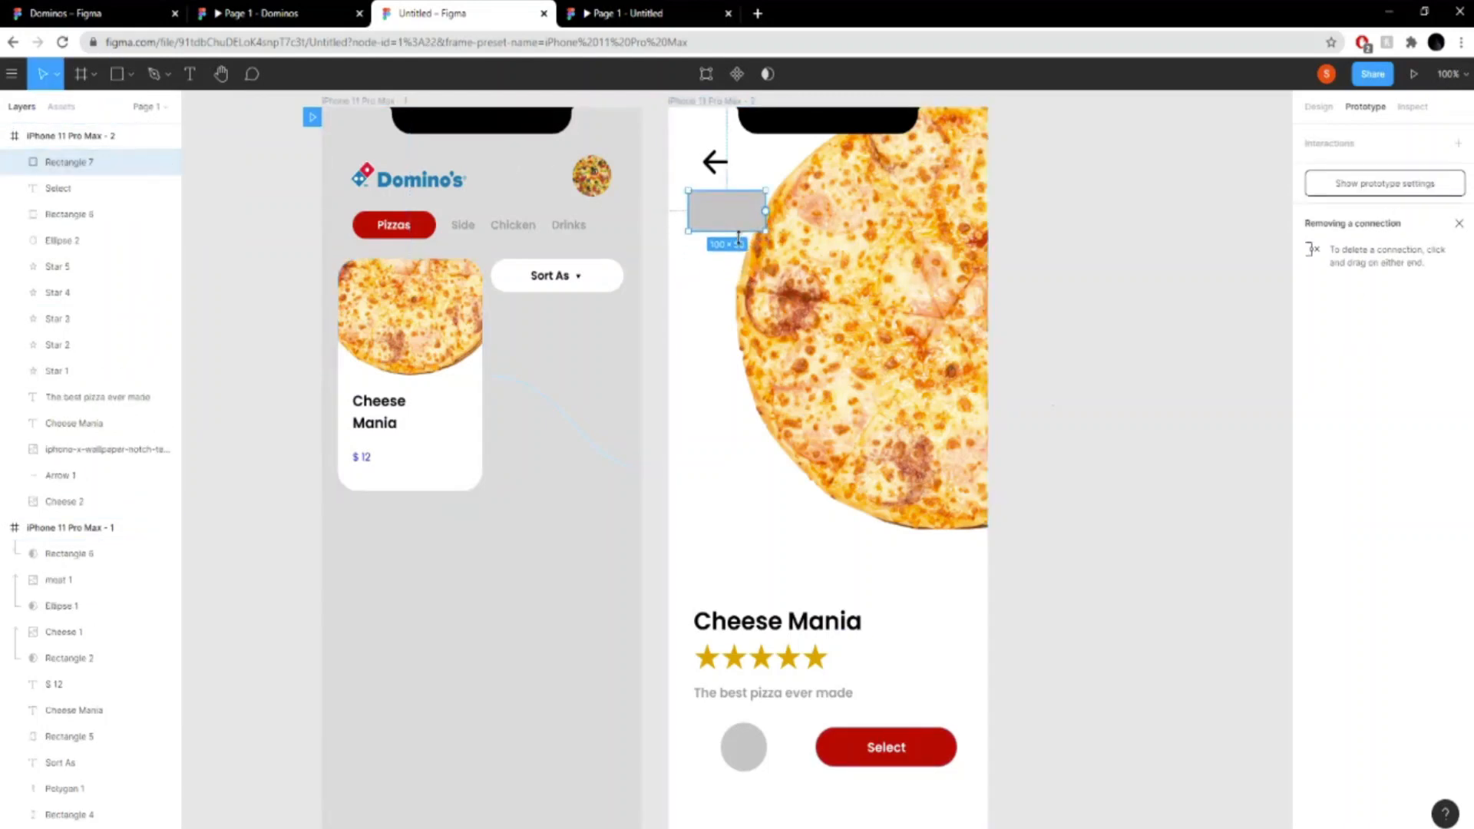
left_click_drag(732, 204, 727, 173)
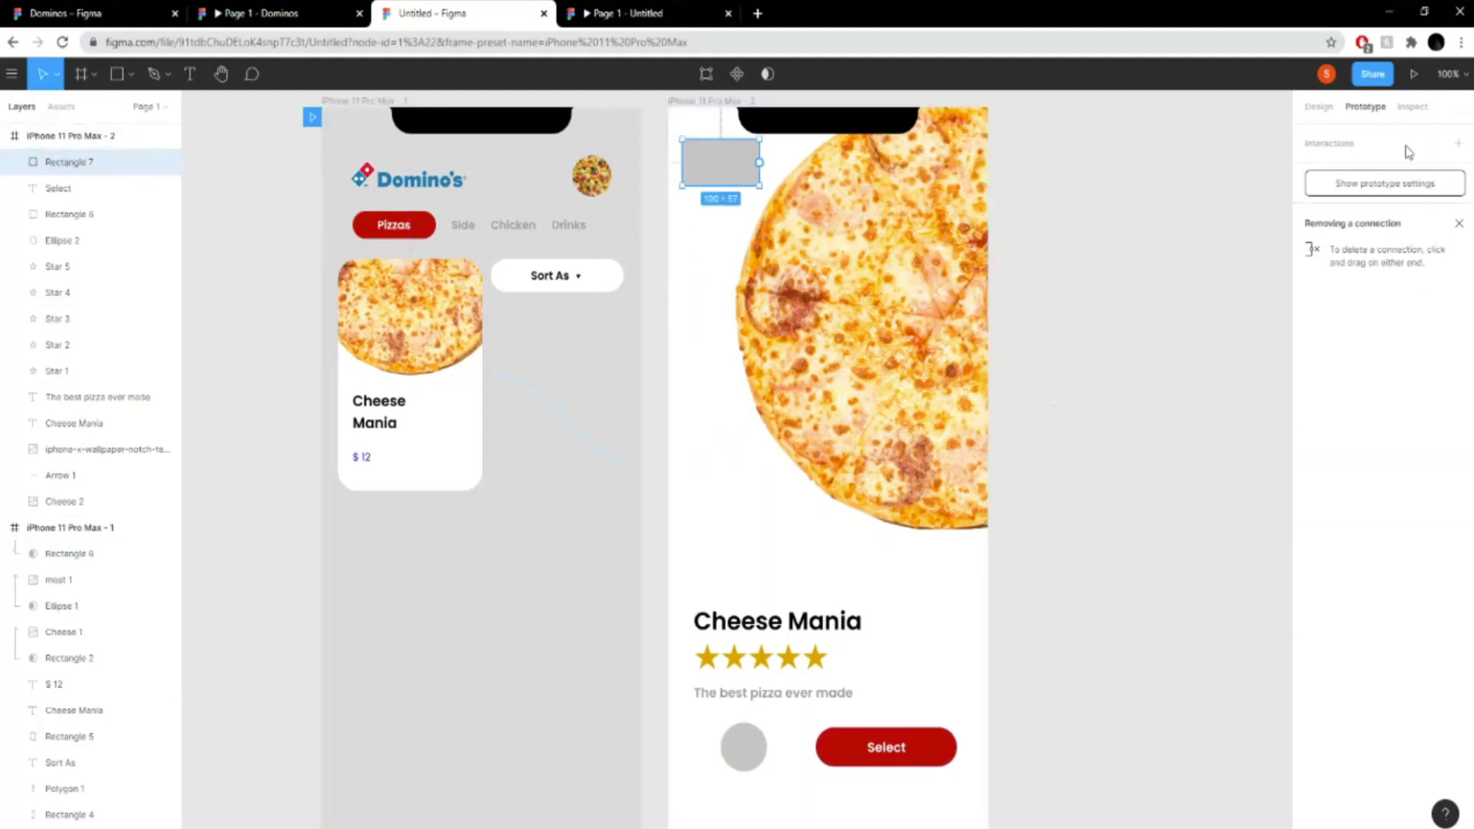
- Set the fill opacity of the rectangle over the back arrow to 0%
left_click(1318, 107)
left_click(1311, 492)
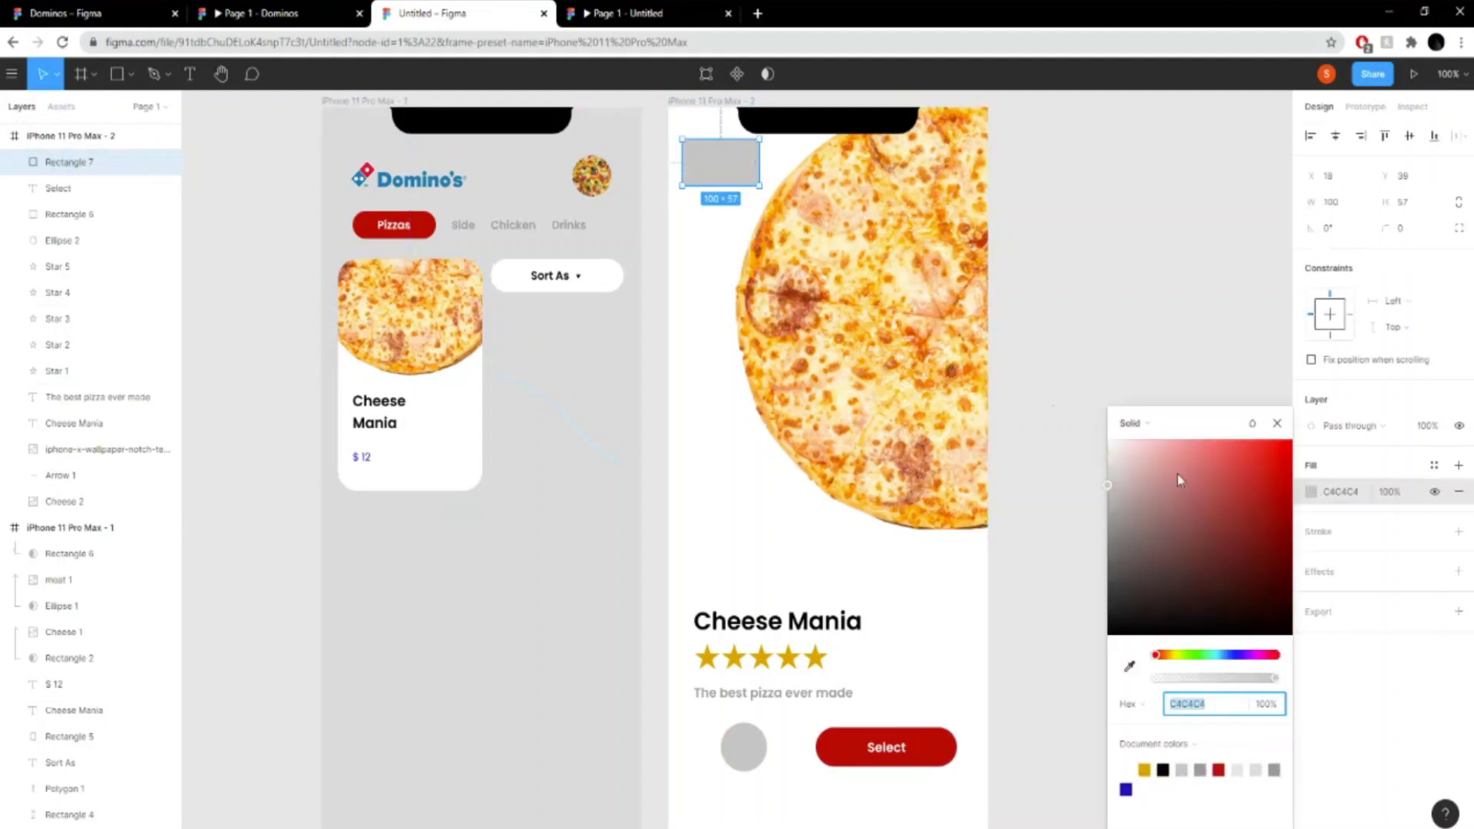
left_click_drag(1180, 676, 1108, 675)
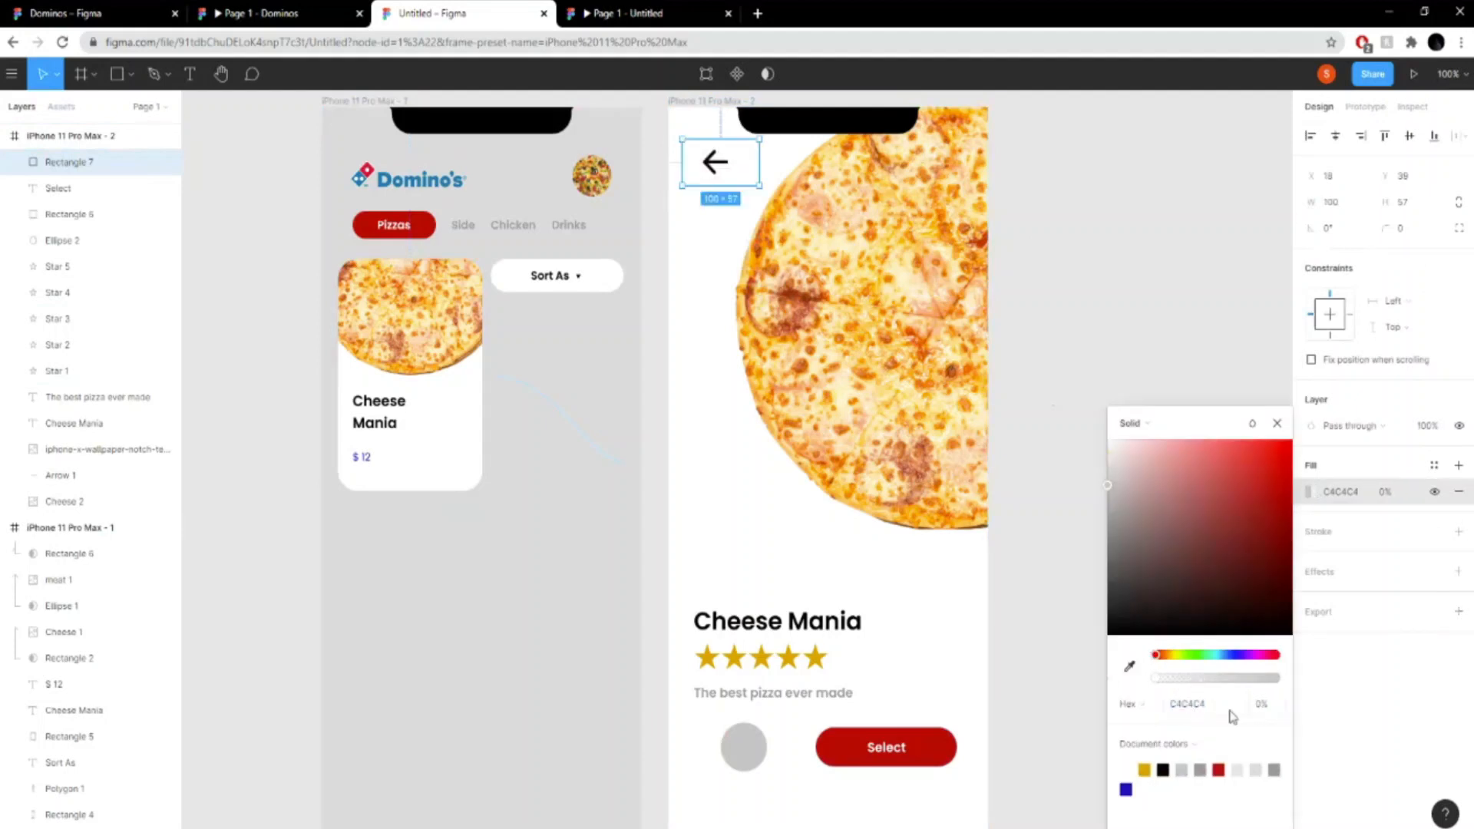
left_click(1277, 424)
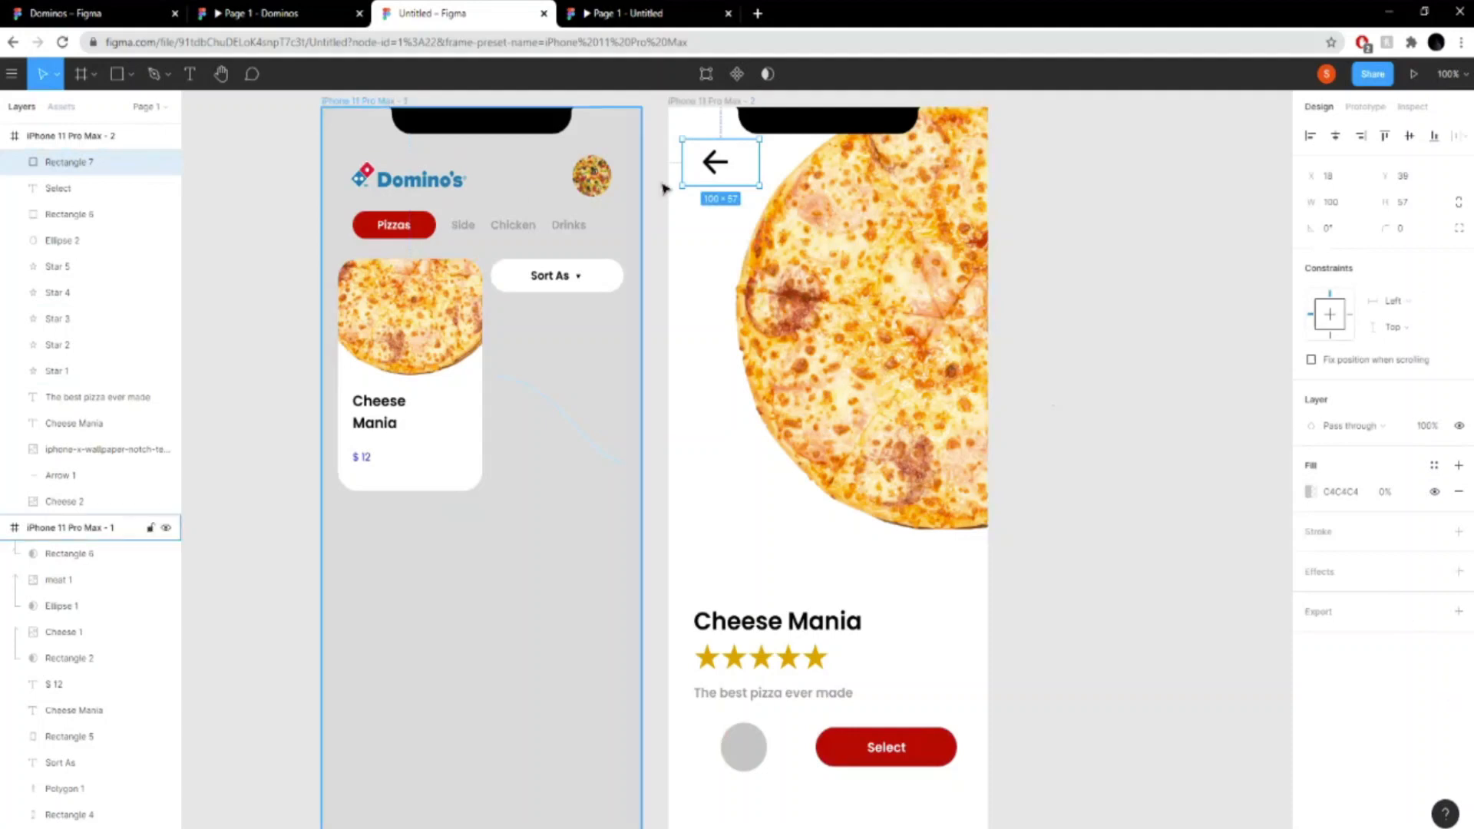
- Add an On tap interaction to the back arrow's rectangle that navigates to the iPhone 11 Pro Max - 1 frame
left_click(1365, 107)
left_click(1344, 144)
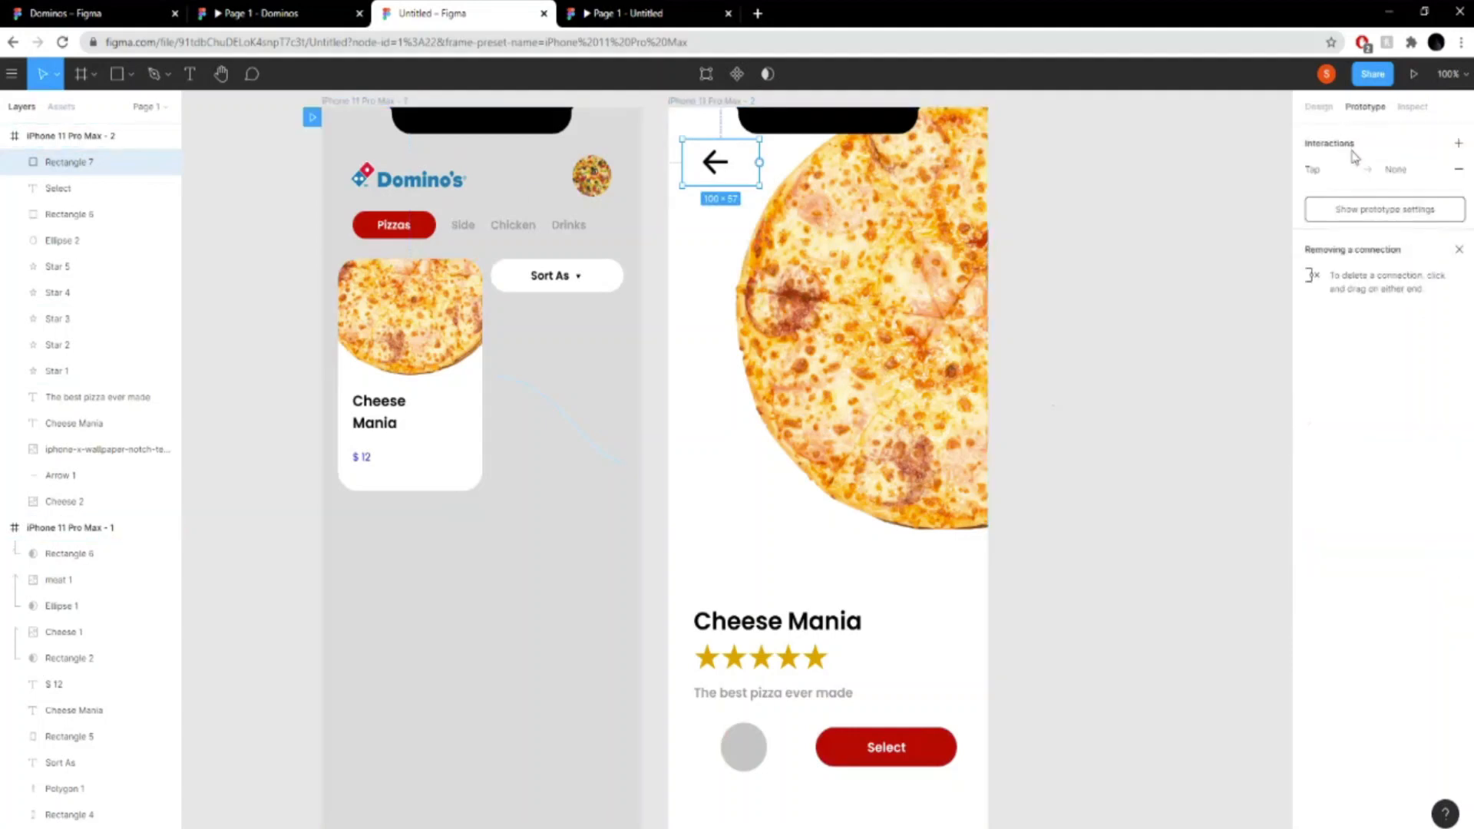
left_click(1446, 172)
left_click(1158, 237)
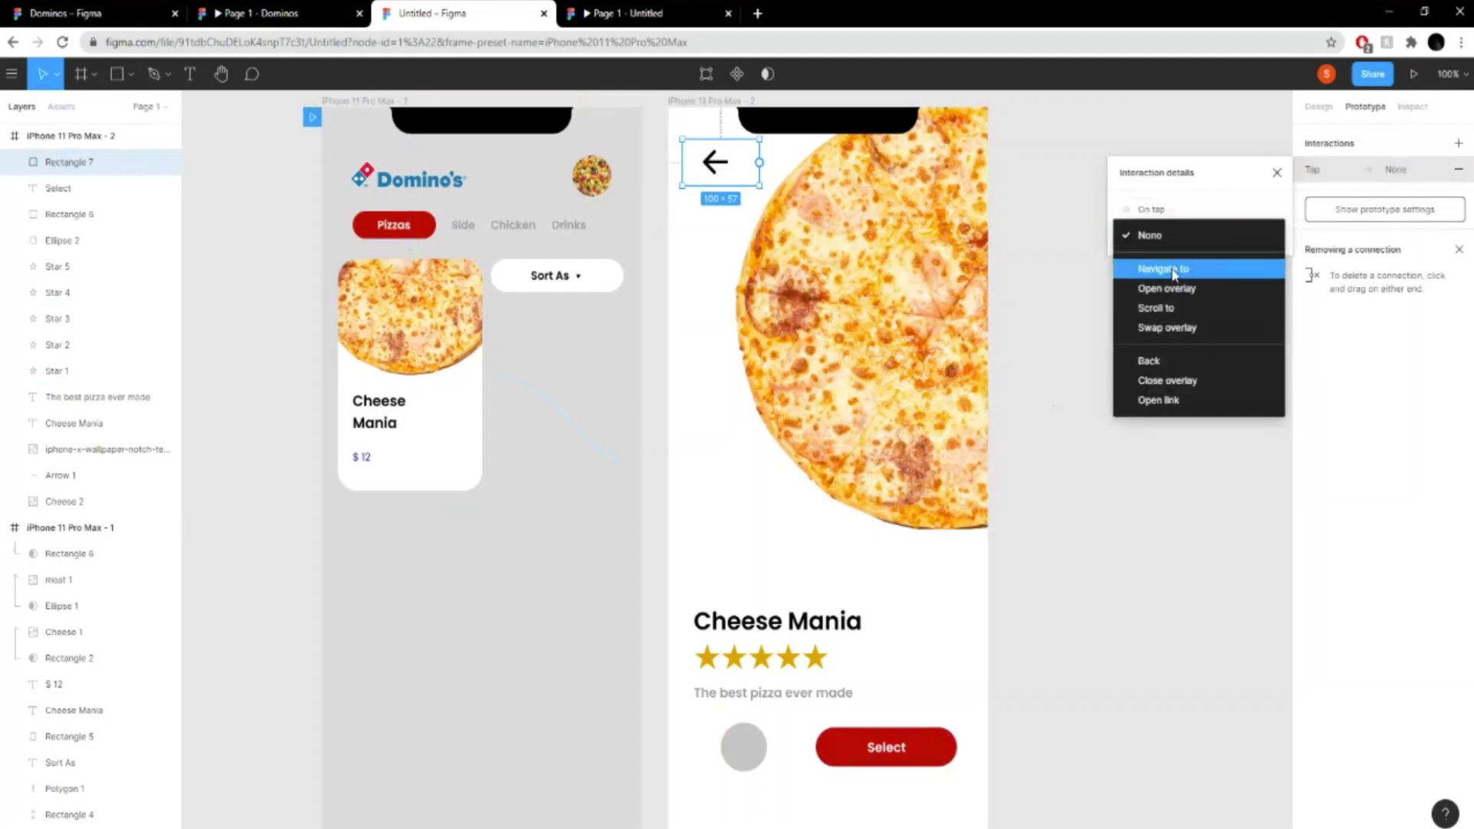
left_click(1173, 271)
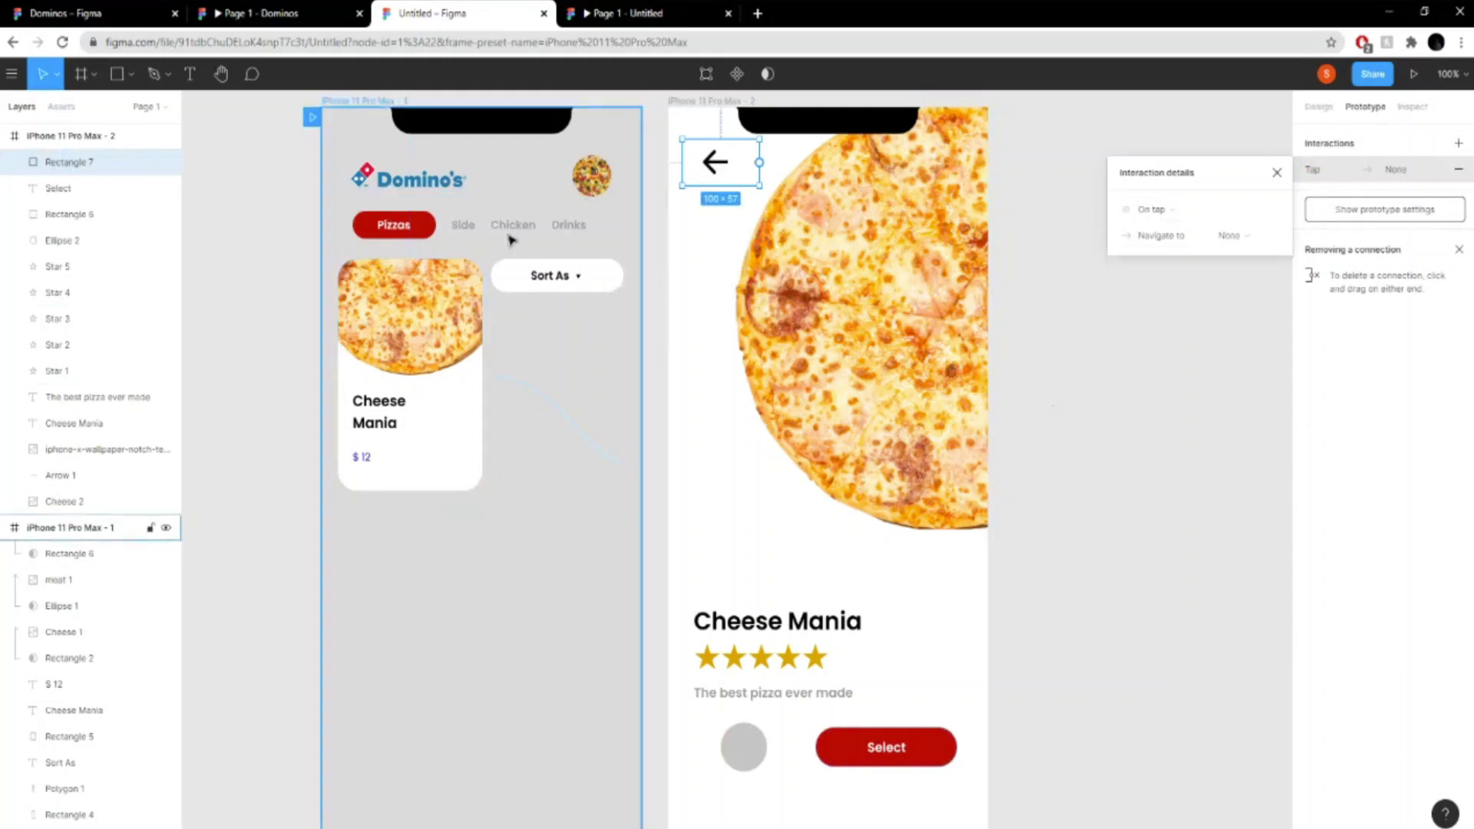
left_click(1264, 238)
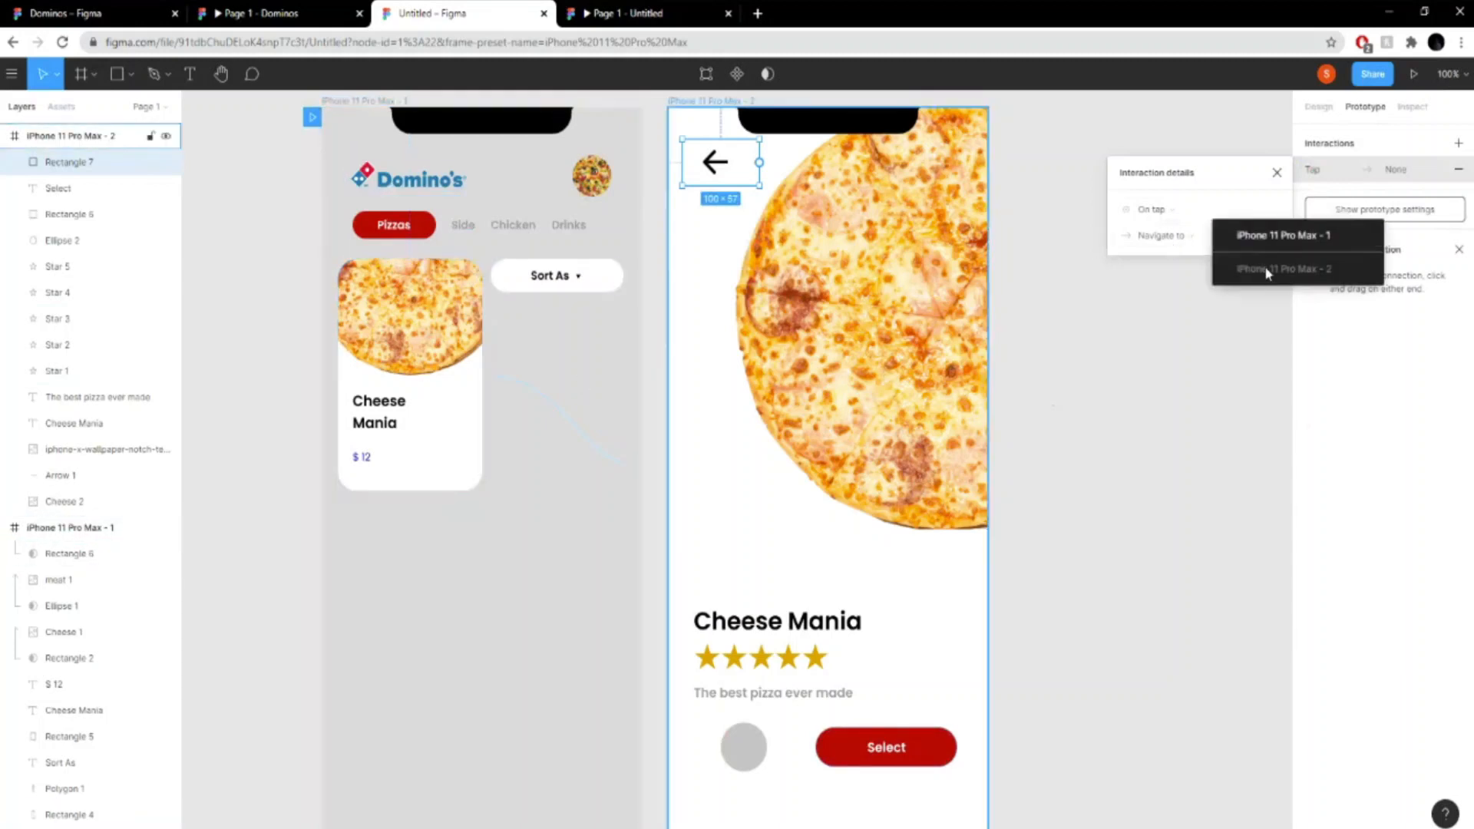
left_click(1323, 238)
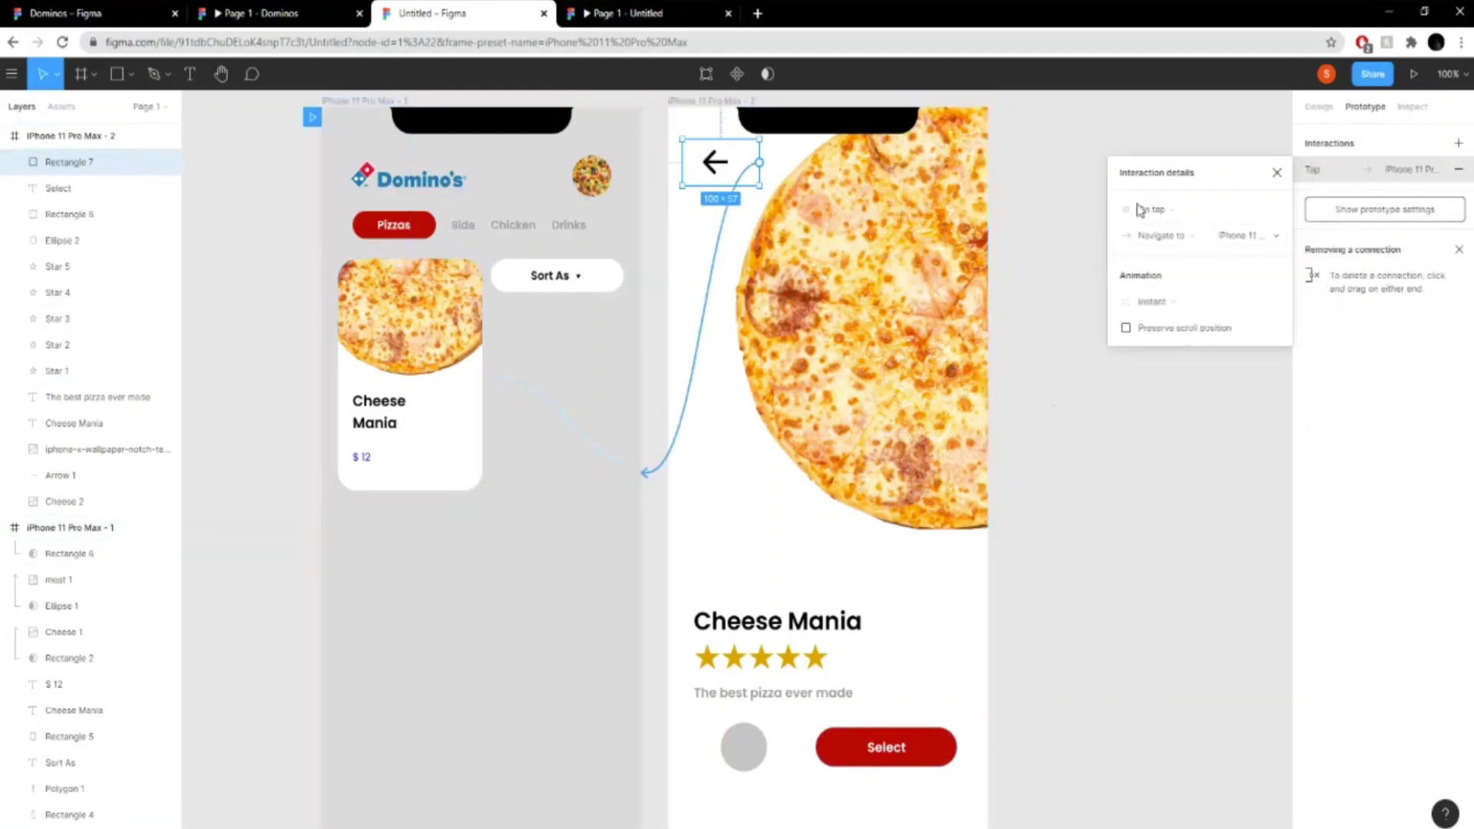
left_click(1276, 171)
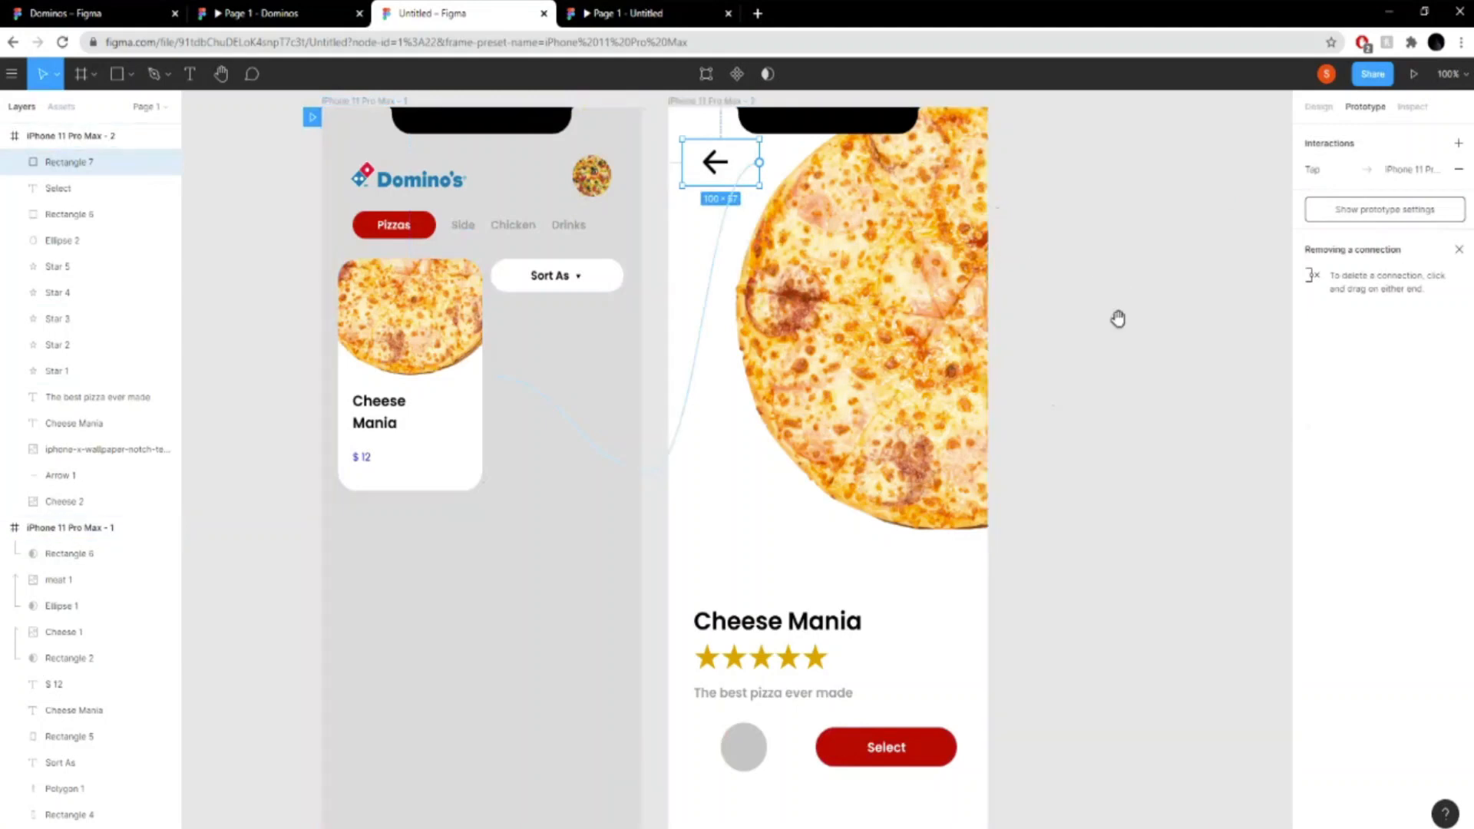
- Reload the prototype preview, test the back arrow and the Cheese Mania card, and return to the Untitled design file
scroll(1117, 319, "up", 1)
left_click(652, 13)
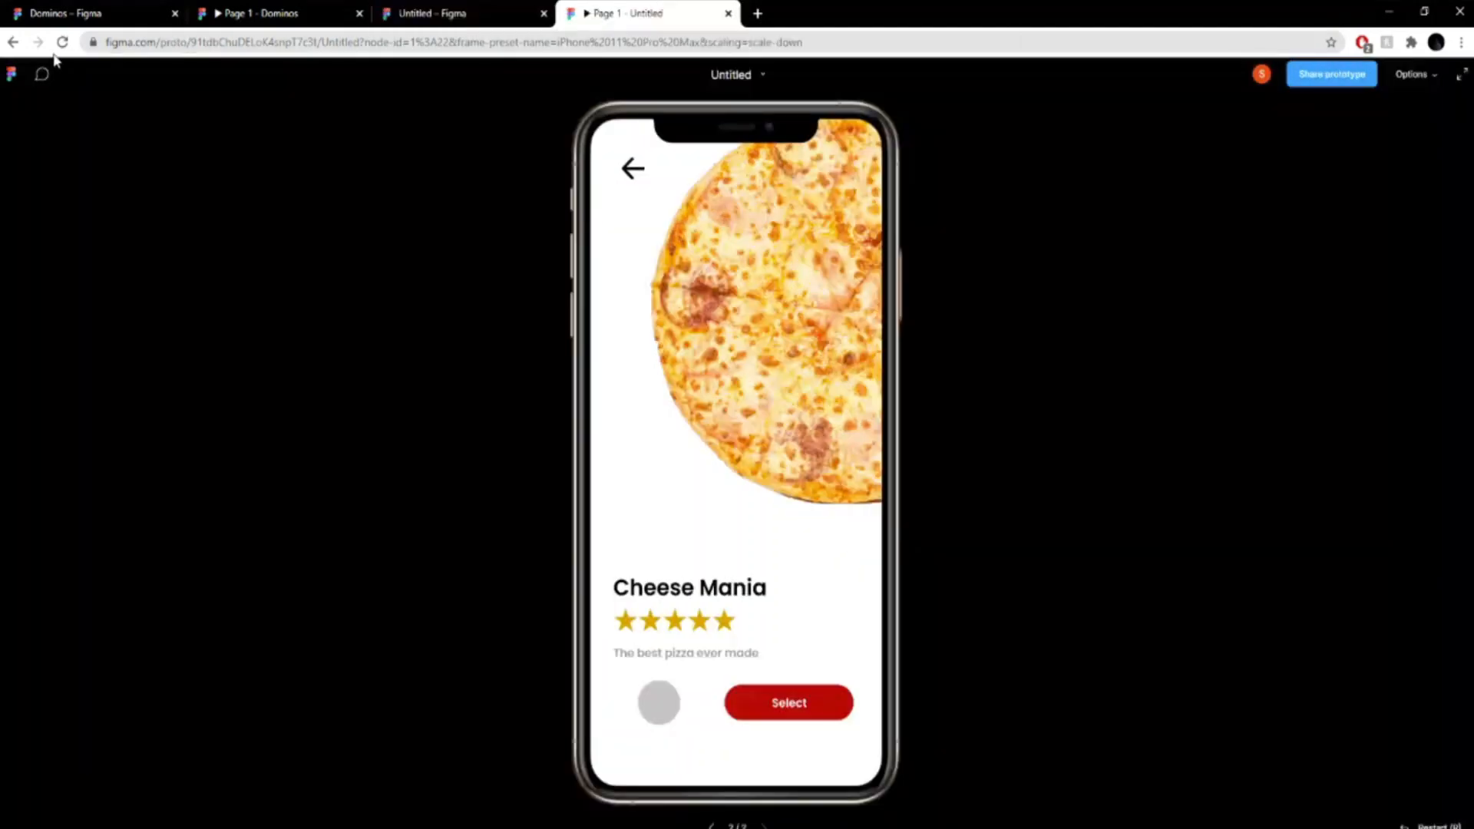
left_click(62, 42)
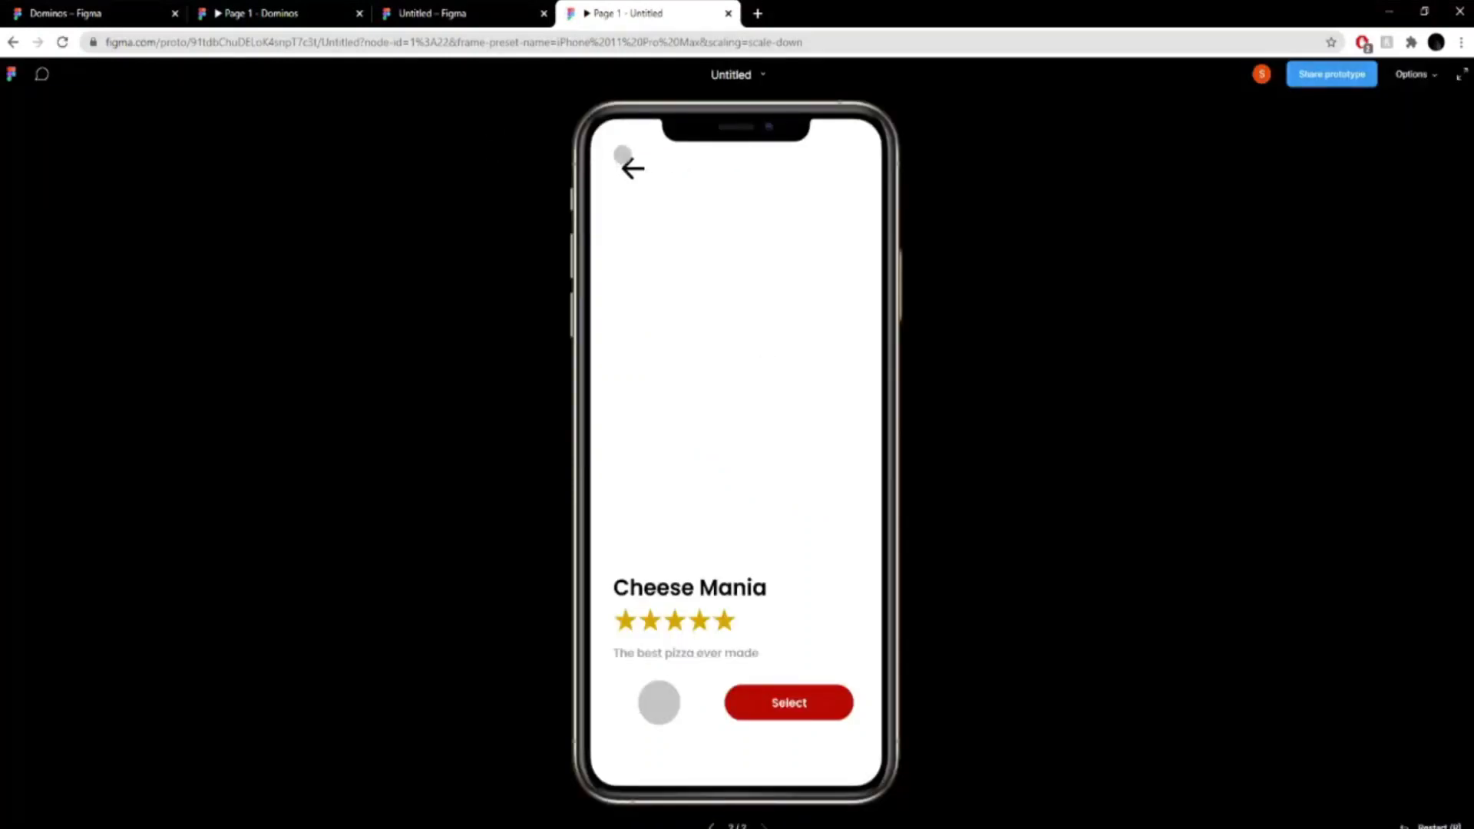
left_click(624, 156)
left_click(677, 343)
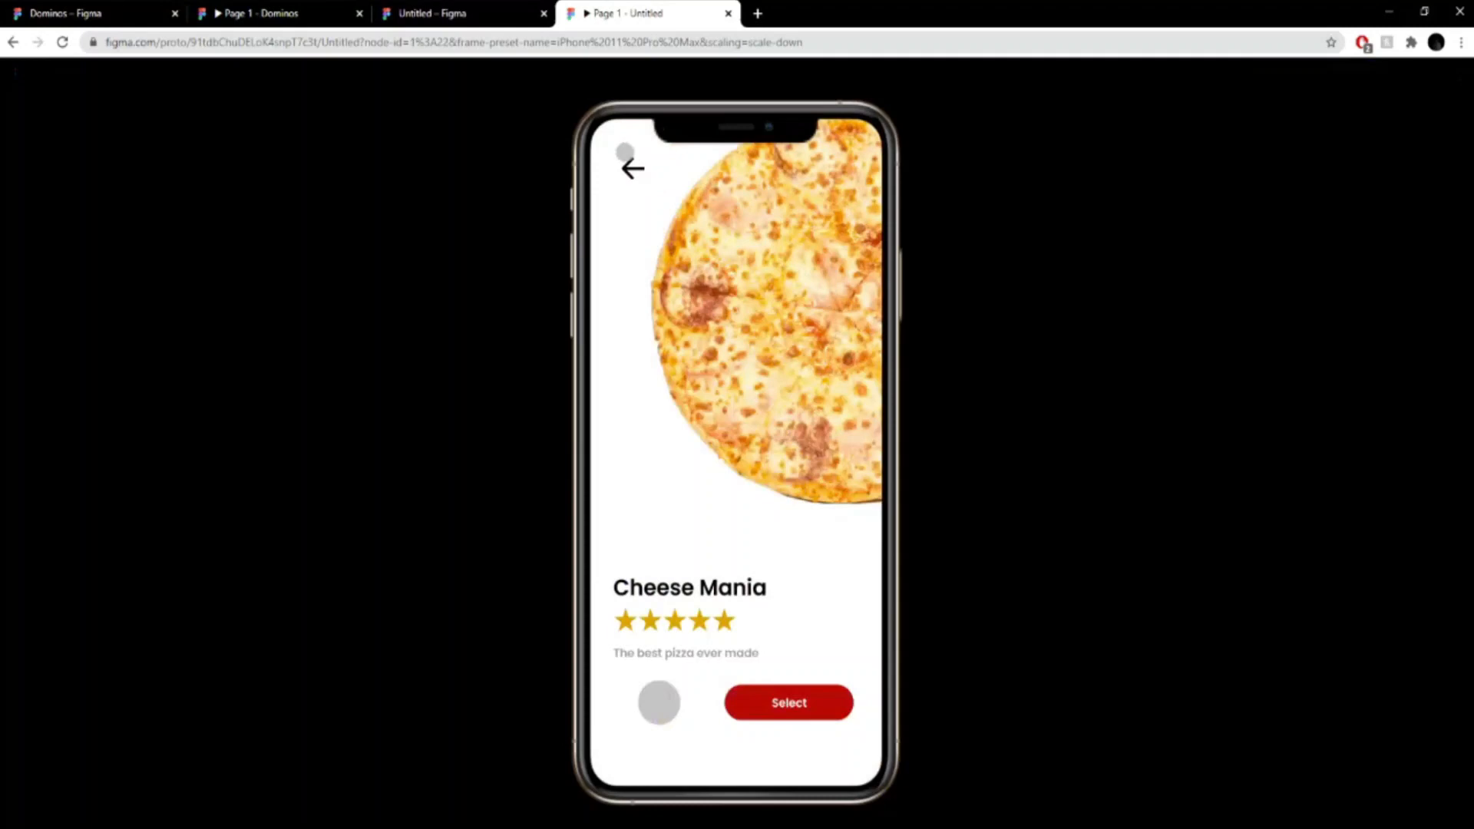
left_click(624, 155)
left_click(461, 13)
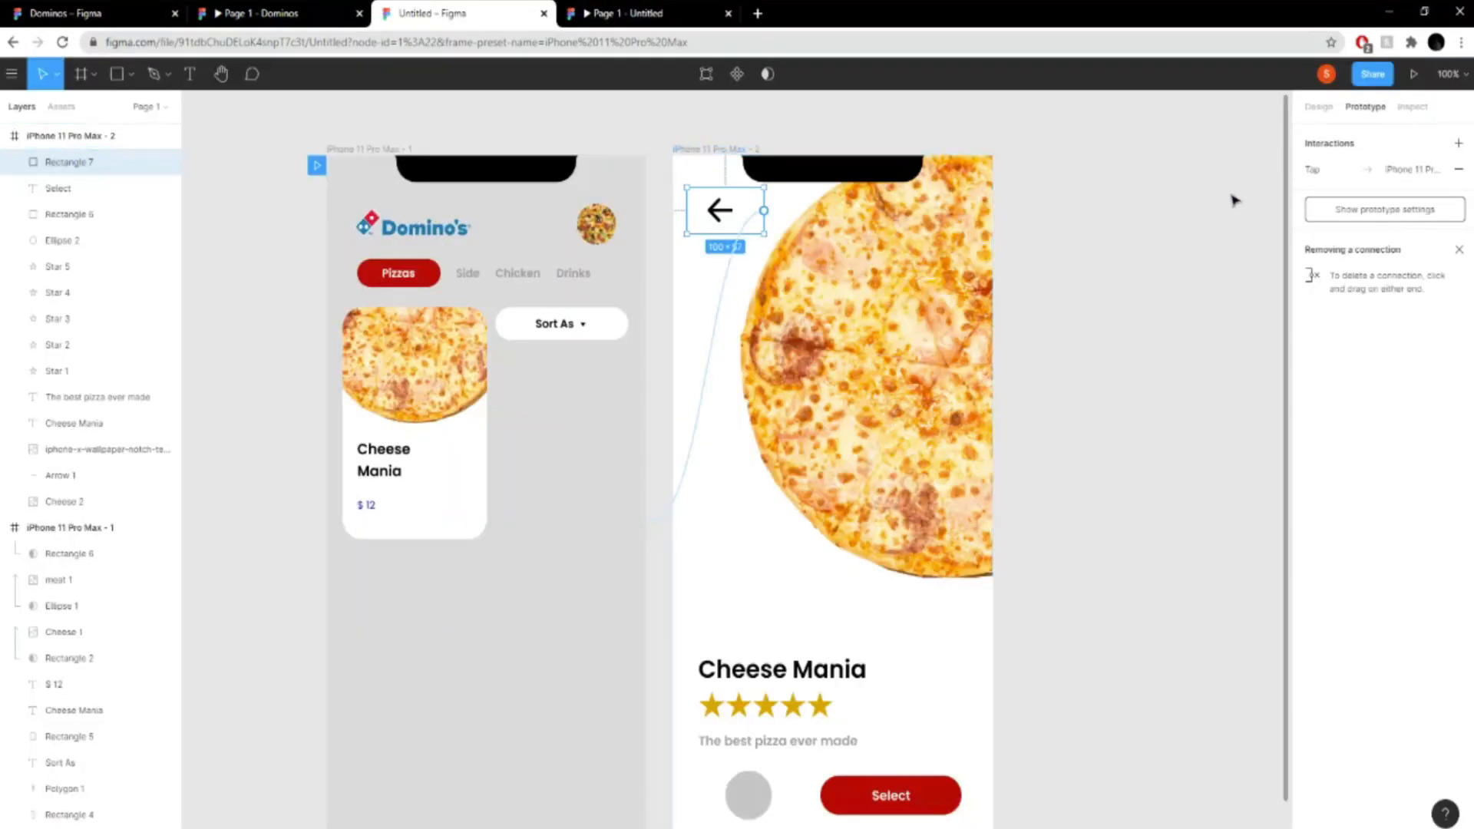
- Set the animation of the back arrow rectangle's interaction to Smart animate
left_click(1424, 170)
left_click(1166, 307)
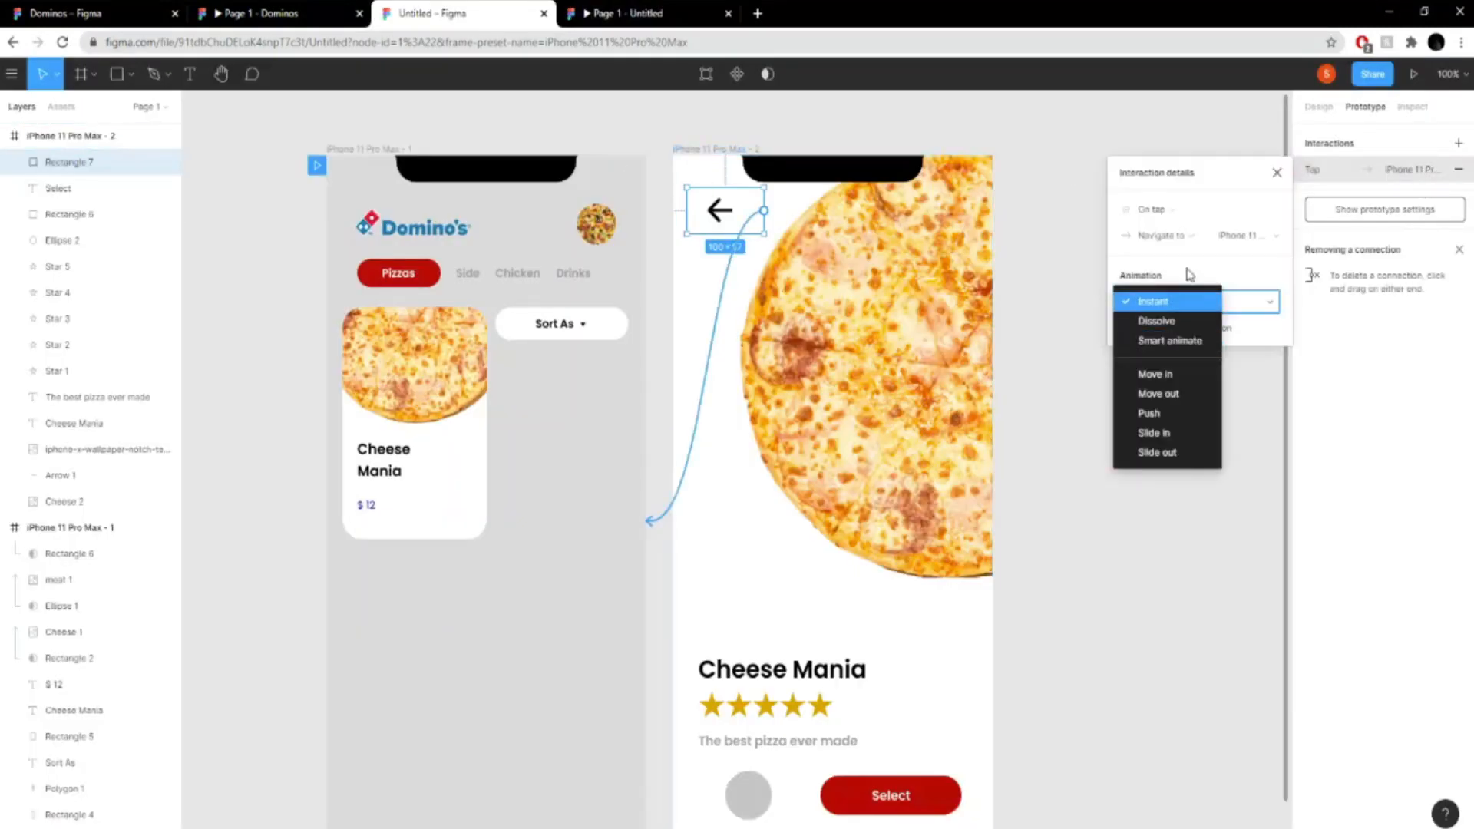
left_click(1163, 342)
- Reload the prototype preview, recheck the back link's animation settings, and test the transition from the Cheese Mania card
left_click(586, 11)
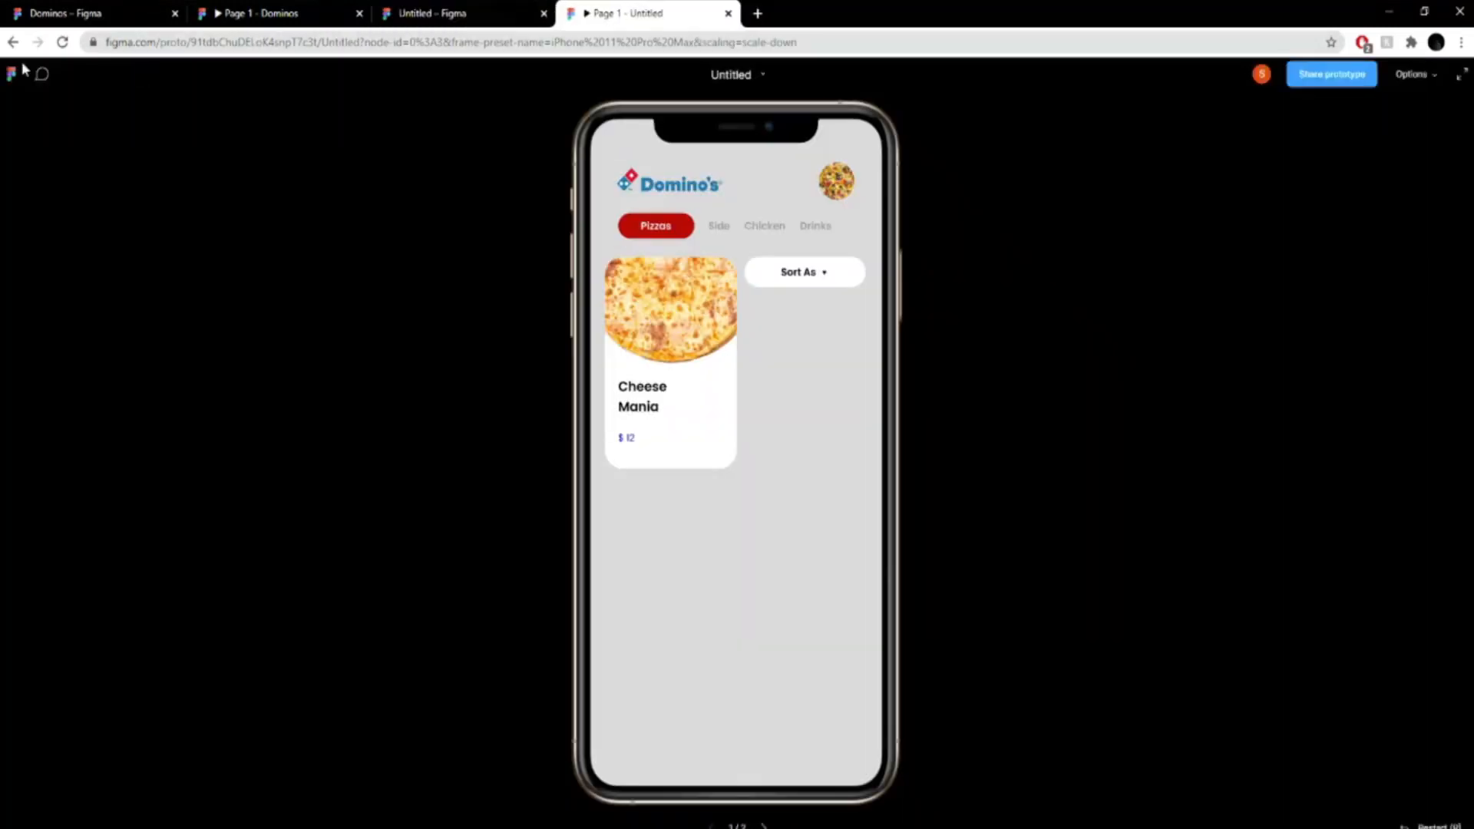
left_click(62, 43)
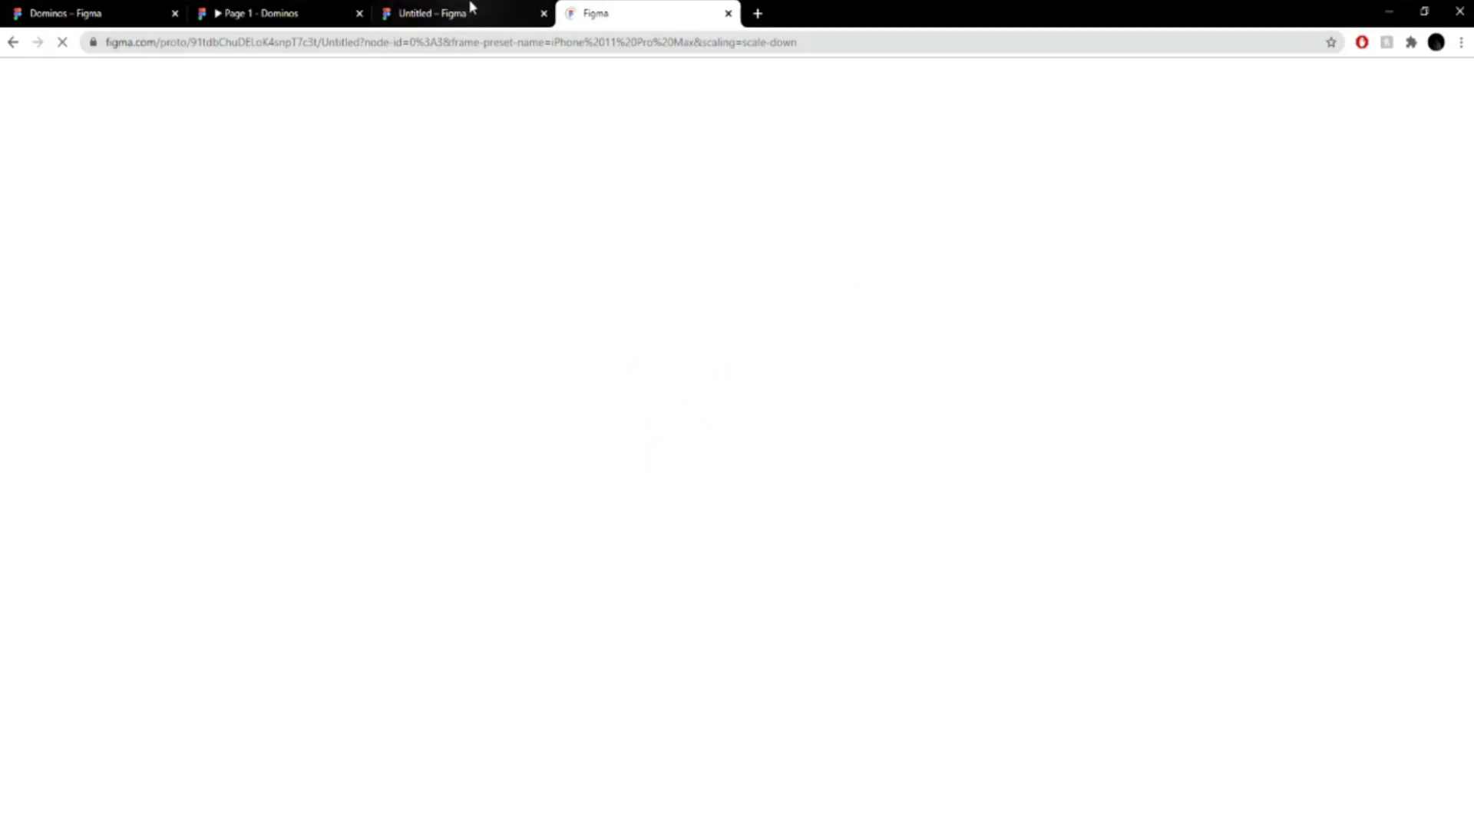
left_click(471, 7)
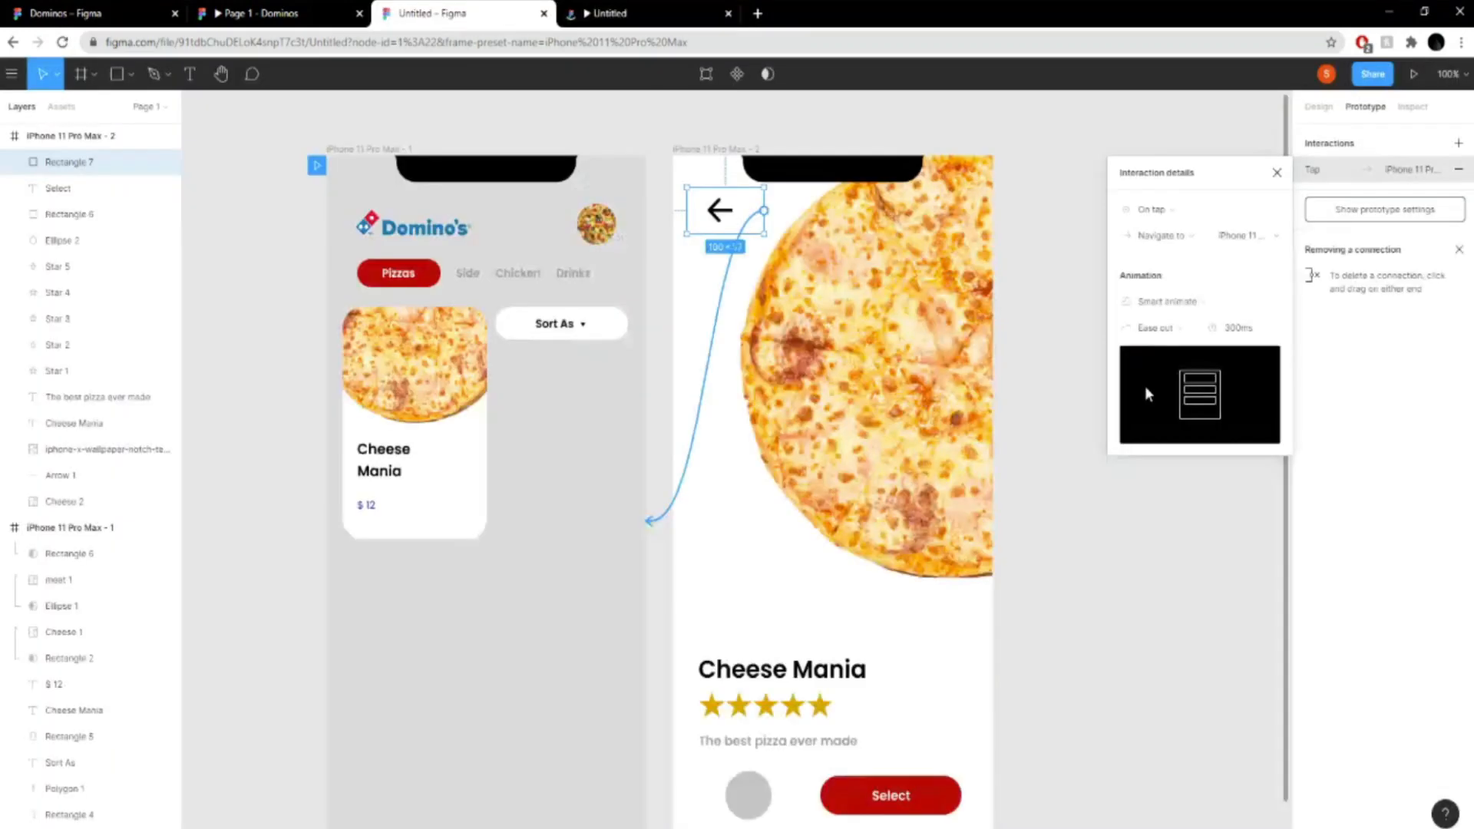
left_click(1207, 310)
left_click(1244, 301)
left_click(637, 13)
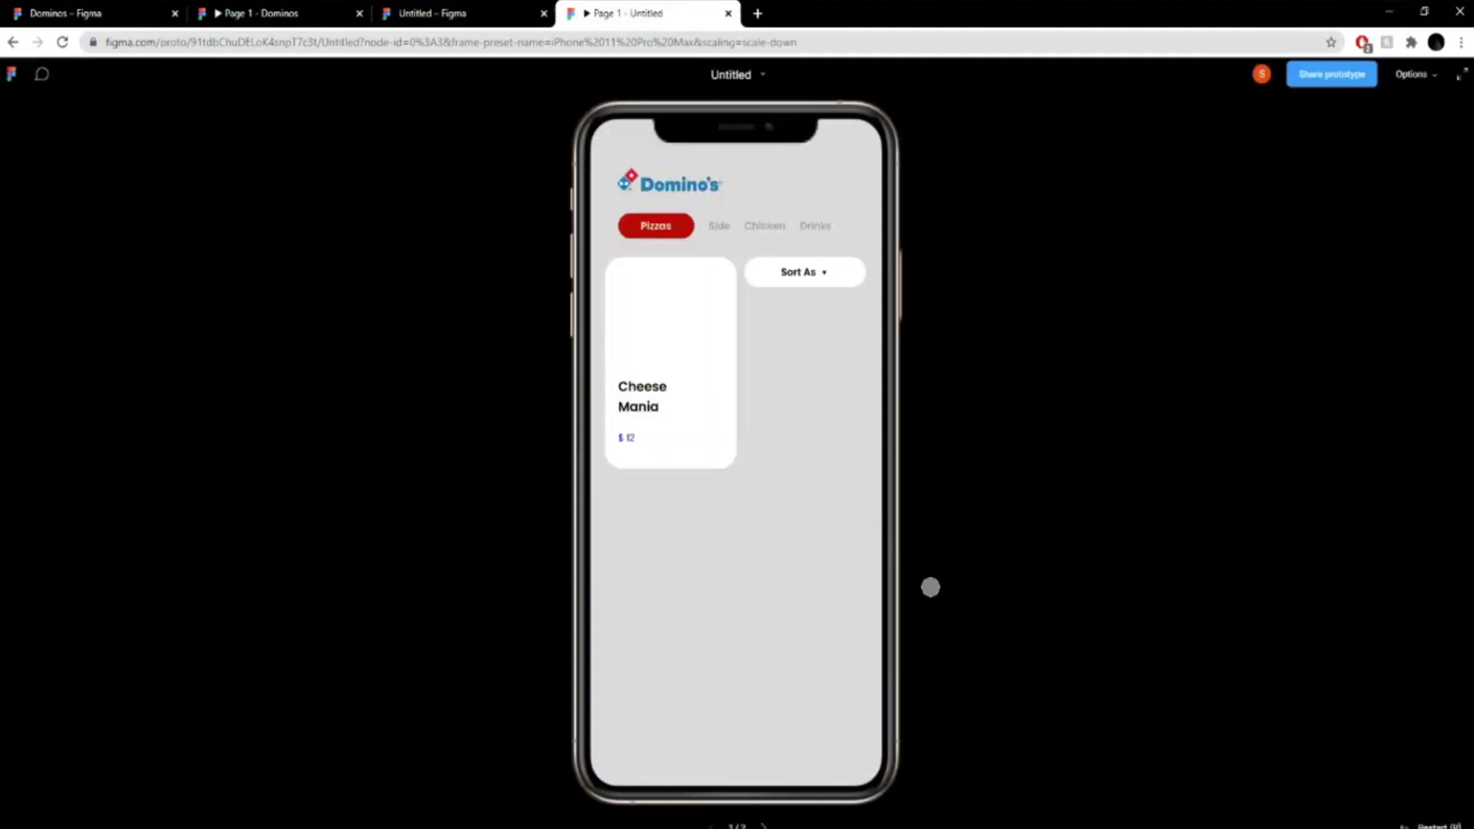
left_click(657, 341)
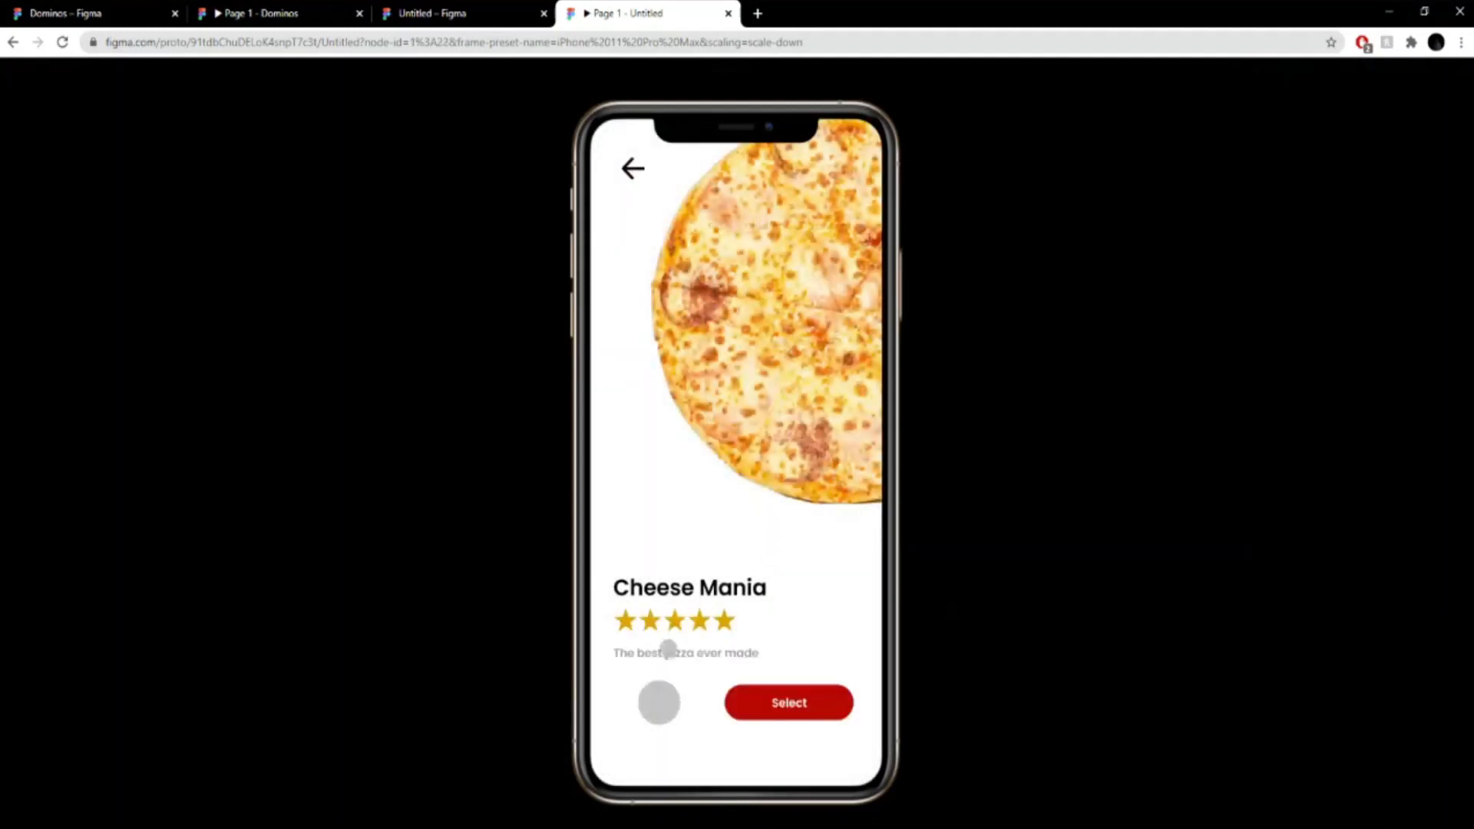
- Compare tapping Select in this preview with tapping Select in the reference Dominos prototype
left_click(796, 688)
left_click(197, 9)
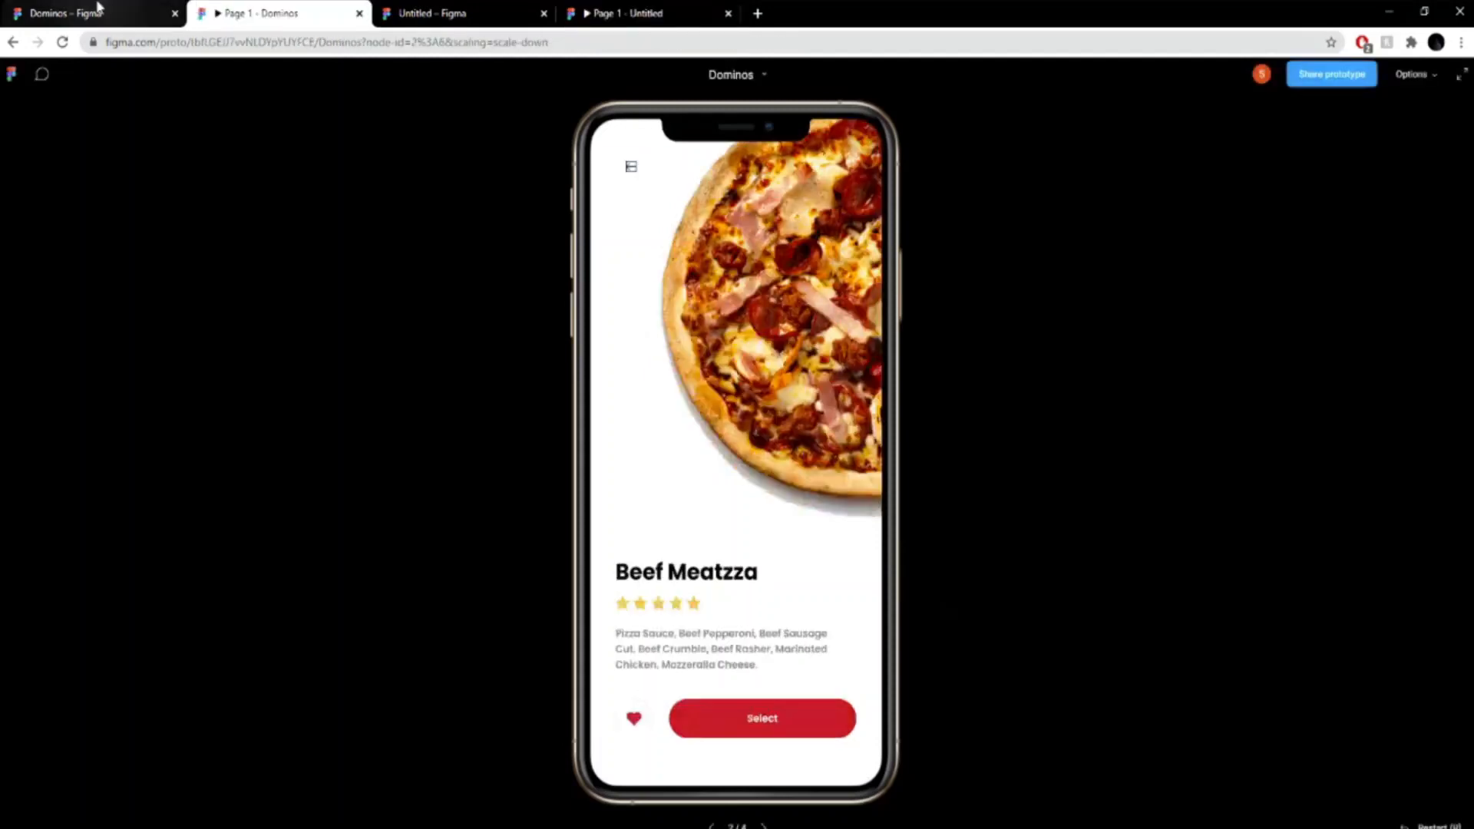
left_click(744, 726)
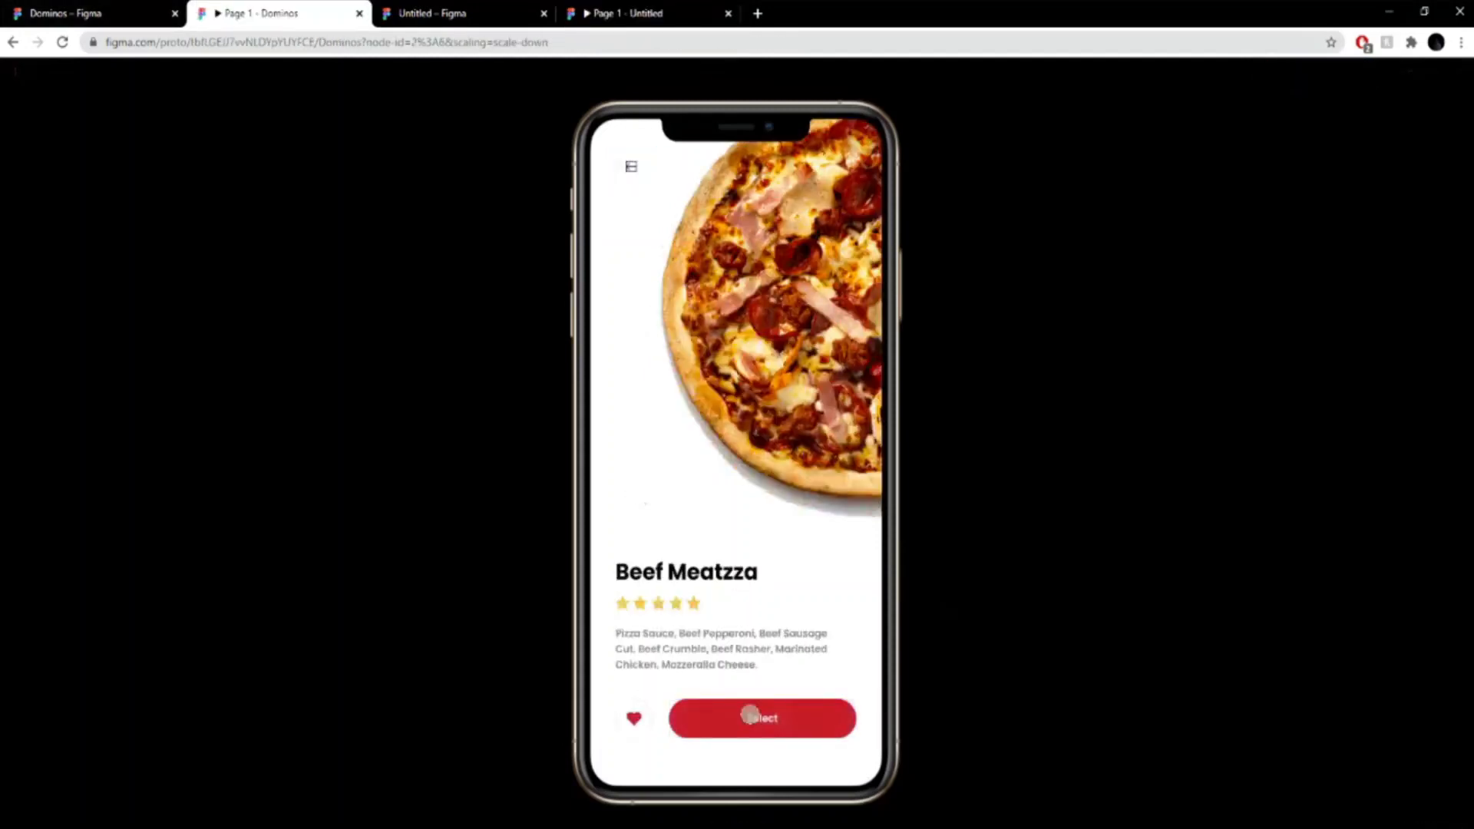
- Test Select on the reference Beef Meatzza screen and the back arrow on the Cheese Mania screen of the Untitled preview
left_click(749, 716)
key("ctrl+Tab")
key("ctrl+Tab")
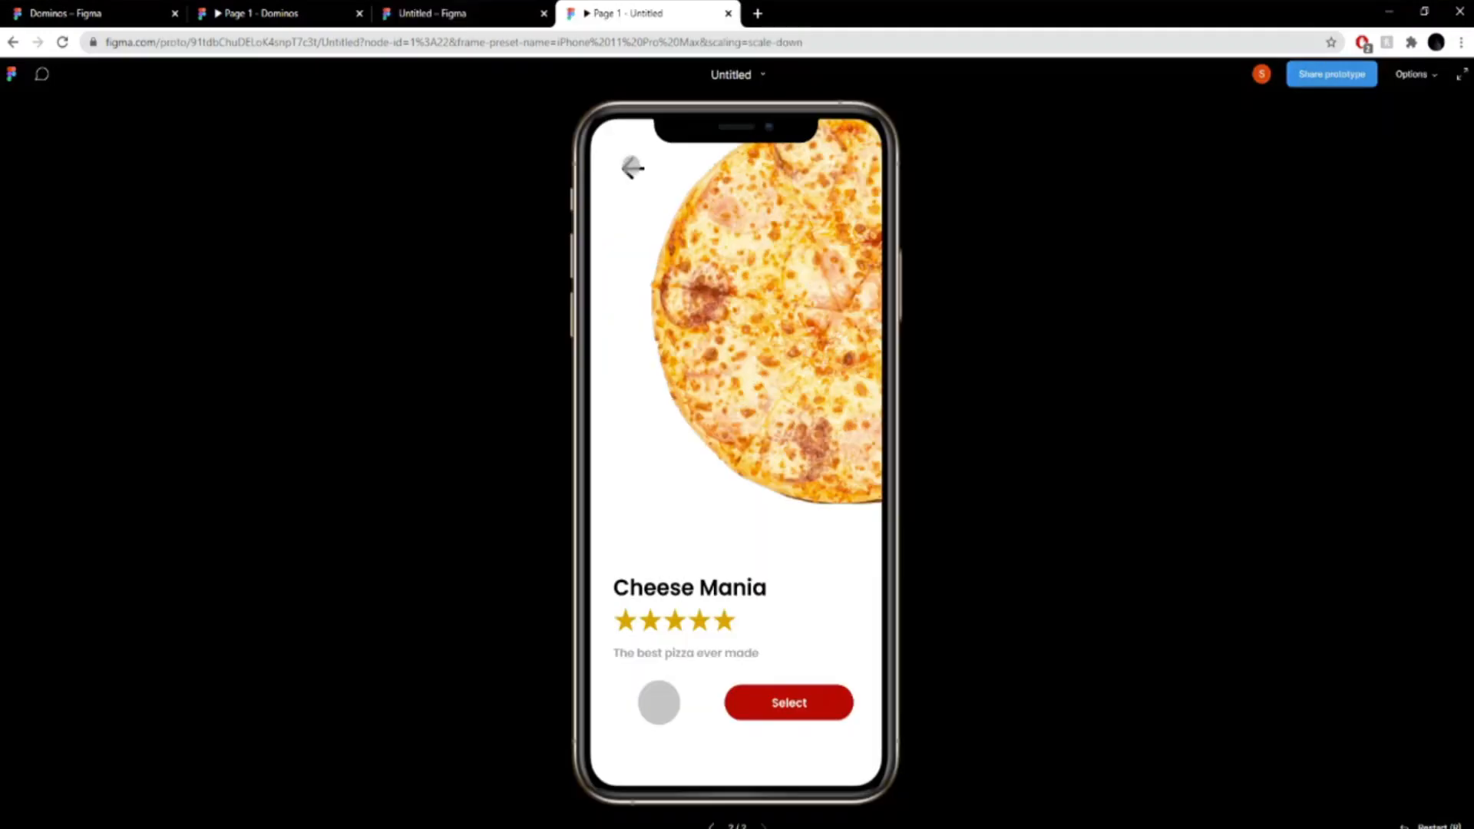
left_click(670, 361)
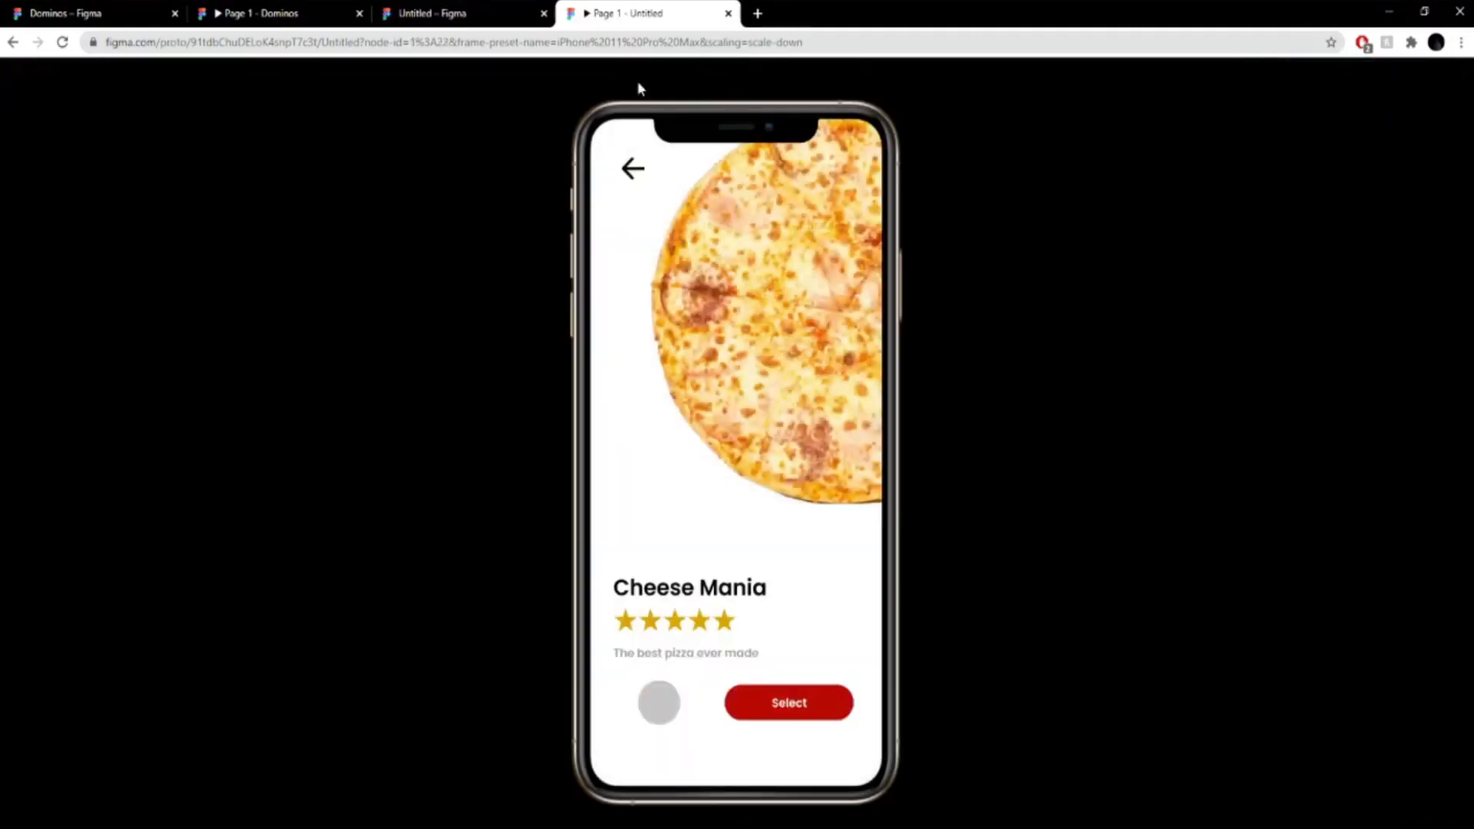
left_click(630, 164)
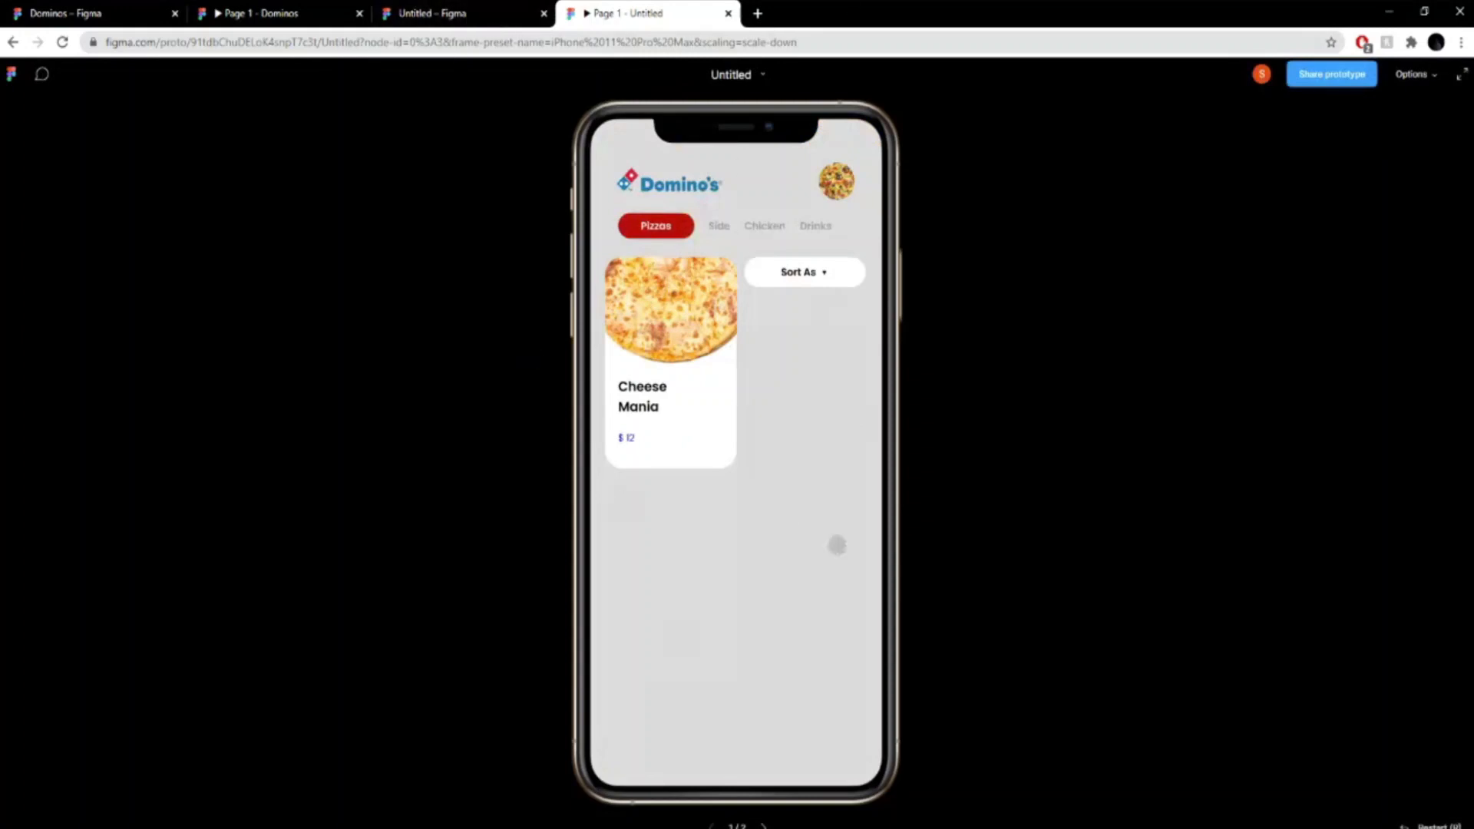
- Look over the frames in the Untitled design file and step back through the reference Dominos prototype to its pizza list
left_click(460, 13)
left_click(572, 536)
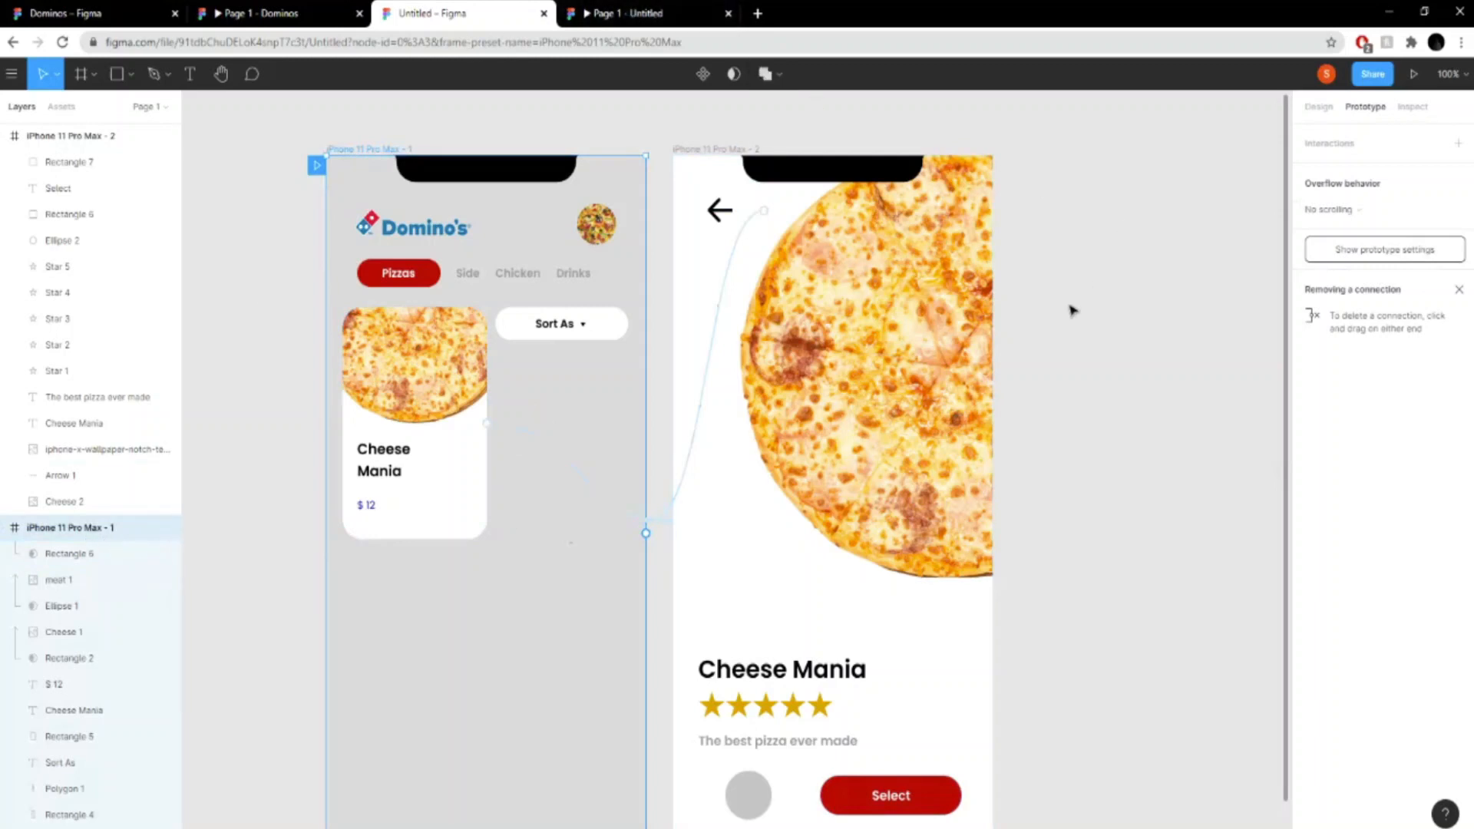
scroll(1042, 355, "down", 3)
scroll(1082, 437, "up", 3)
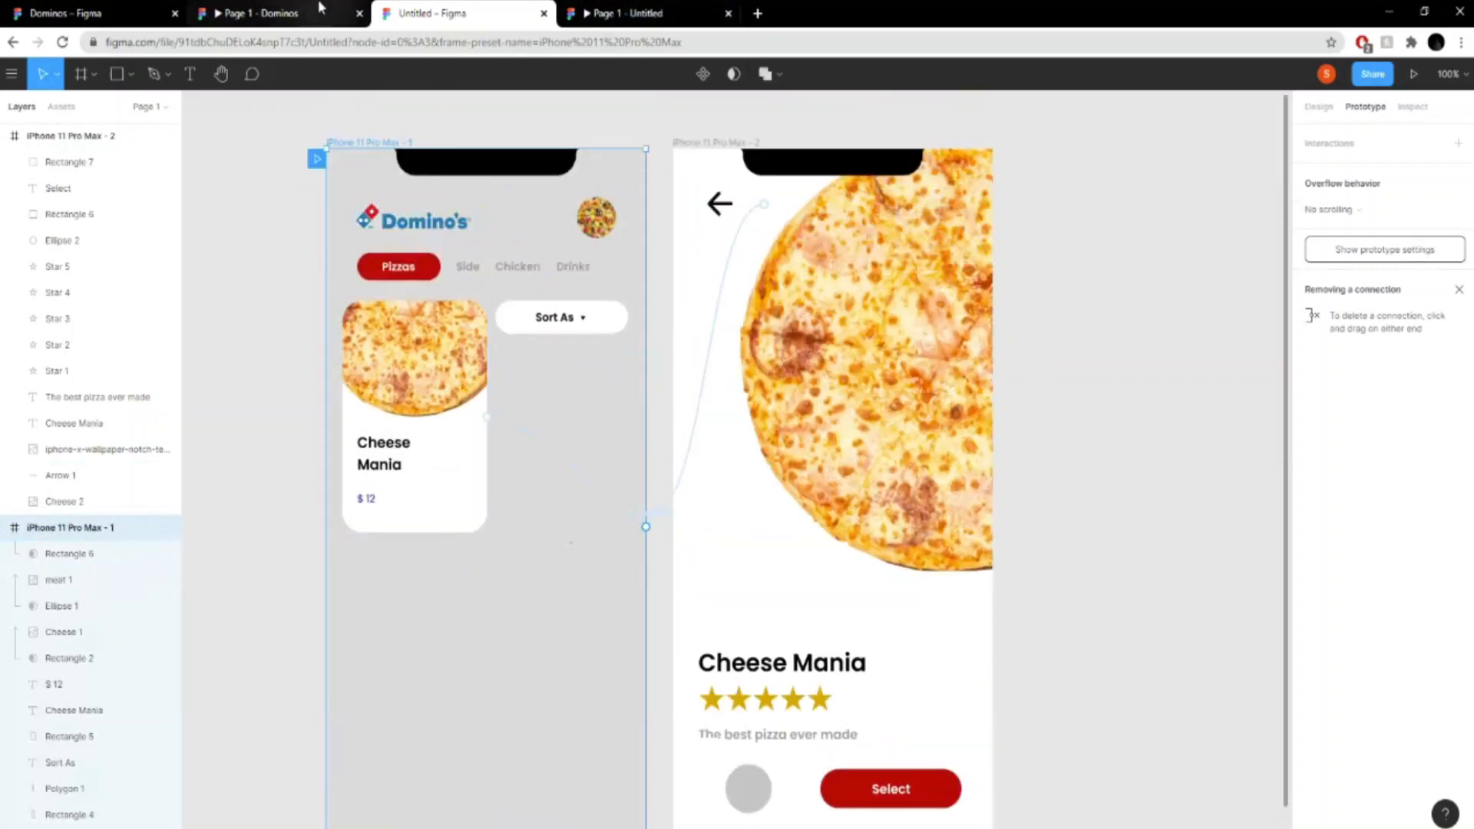
key("ctrl+shift+Tab")
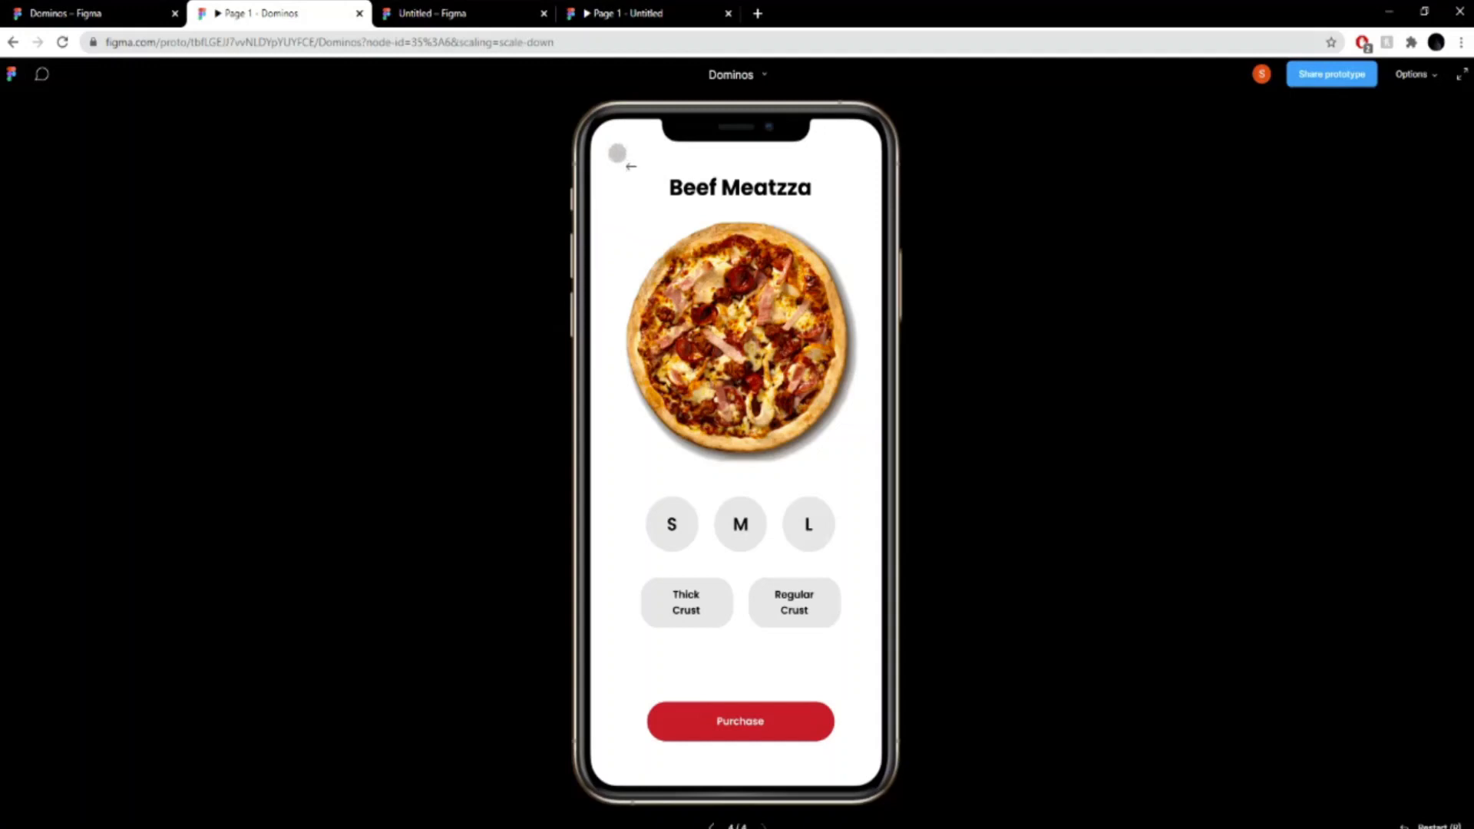
left_click(618, 154)
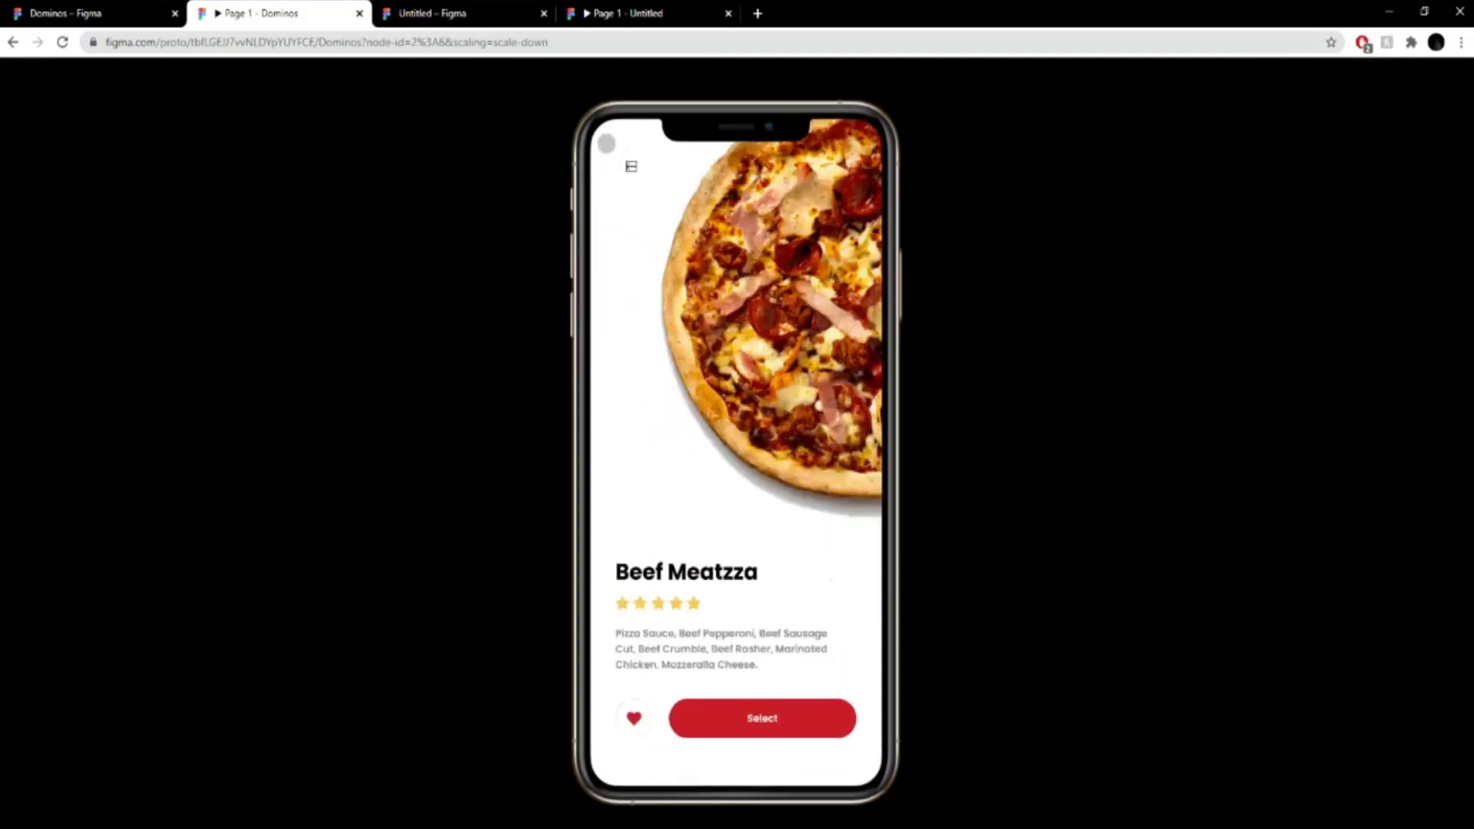
left_click(605, 144)
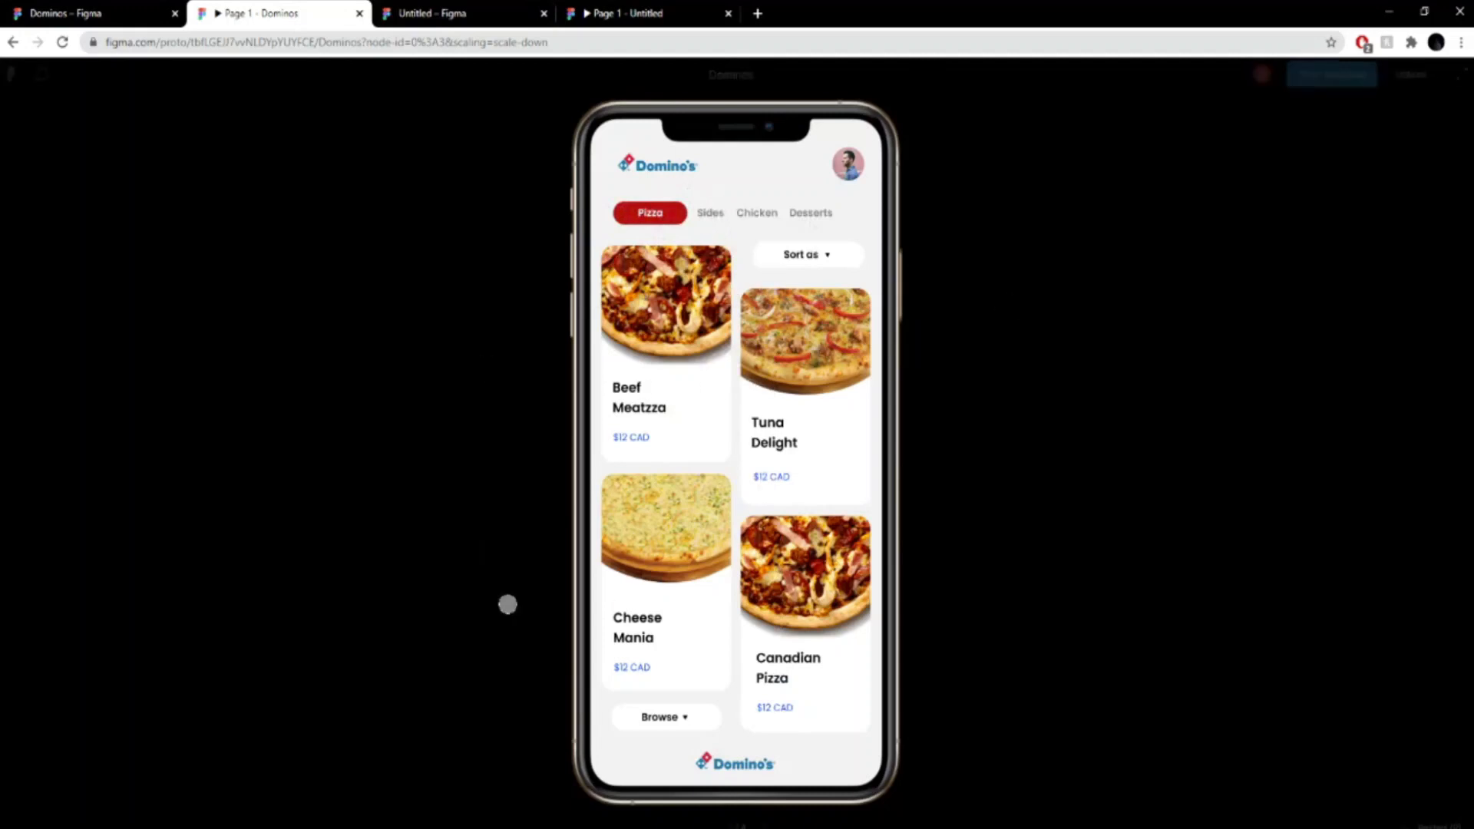
- Test the Tuna Delight card and its back arrow in the reference Dominos prototype and return to the Untitled design file
left_click(472, 13)
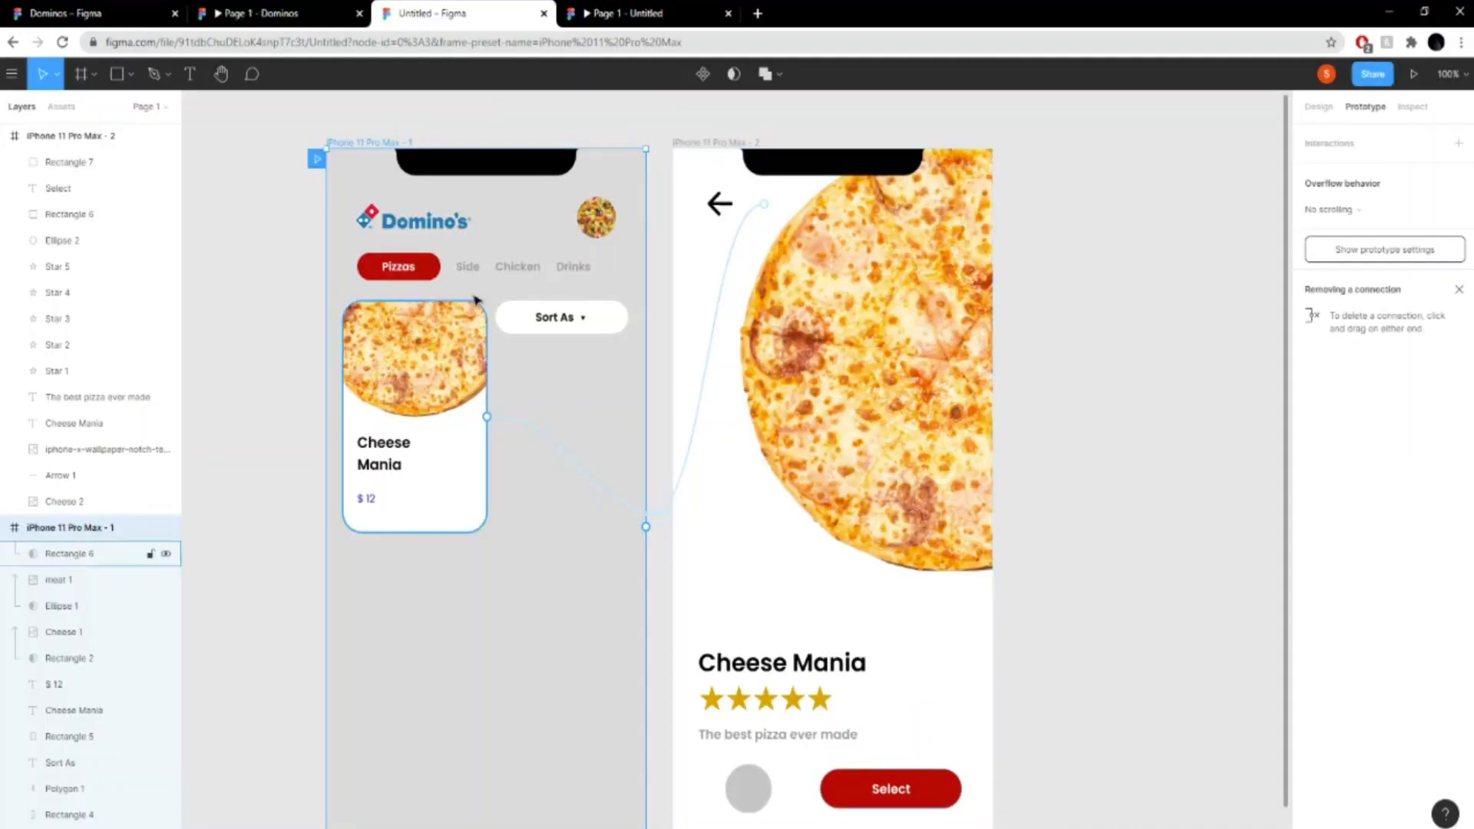
left_click(261, 13)
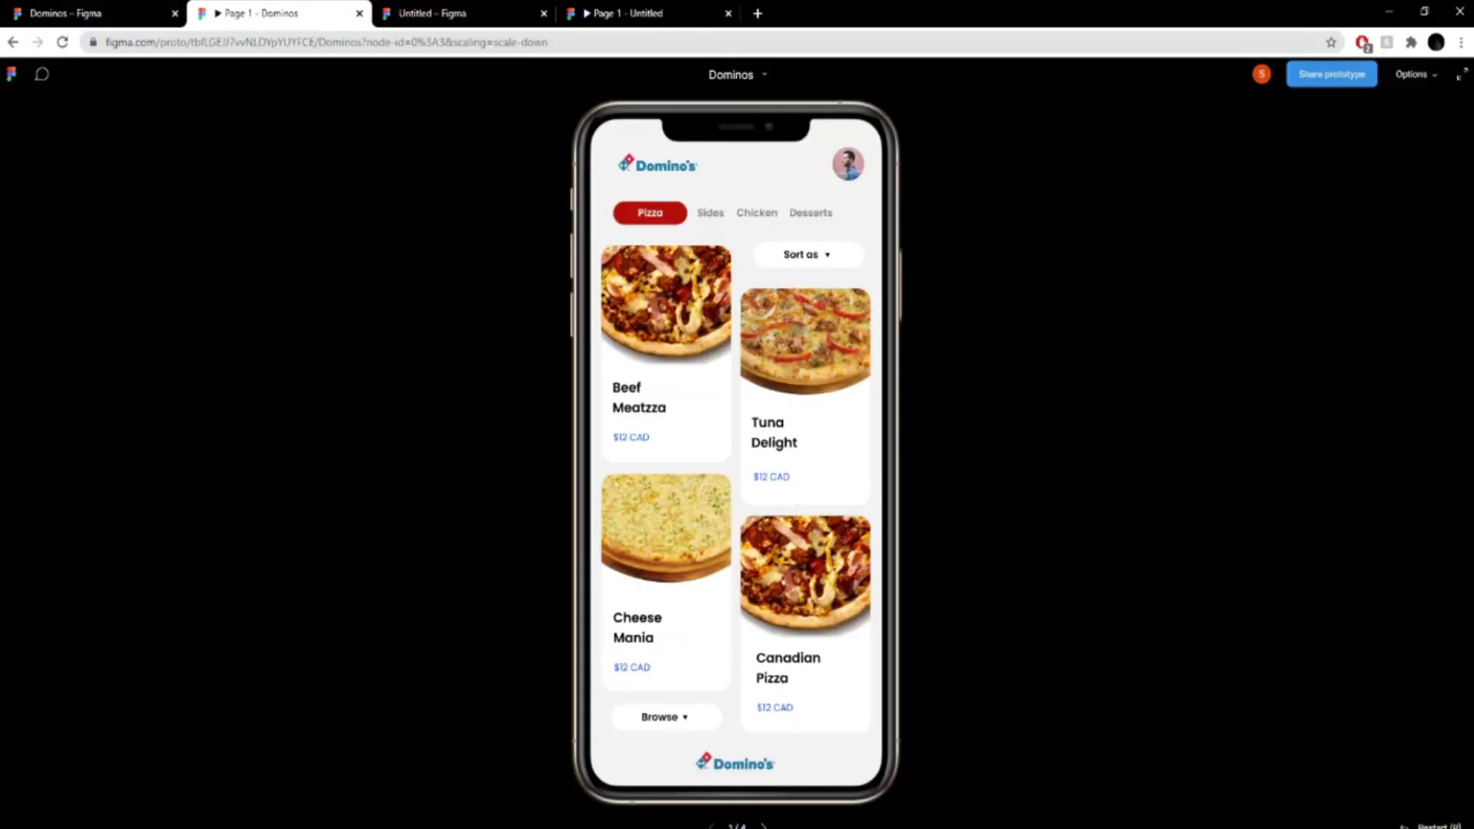
left_click(798, 430)
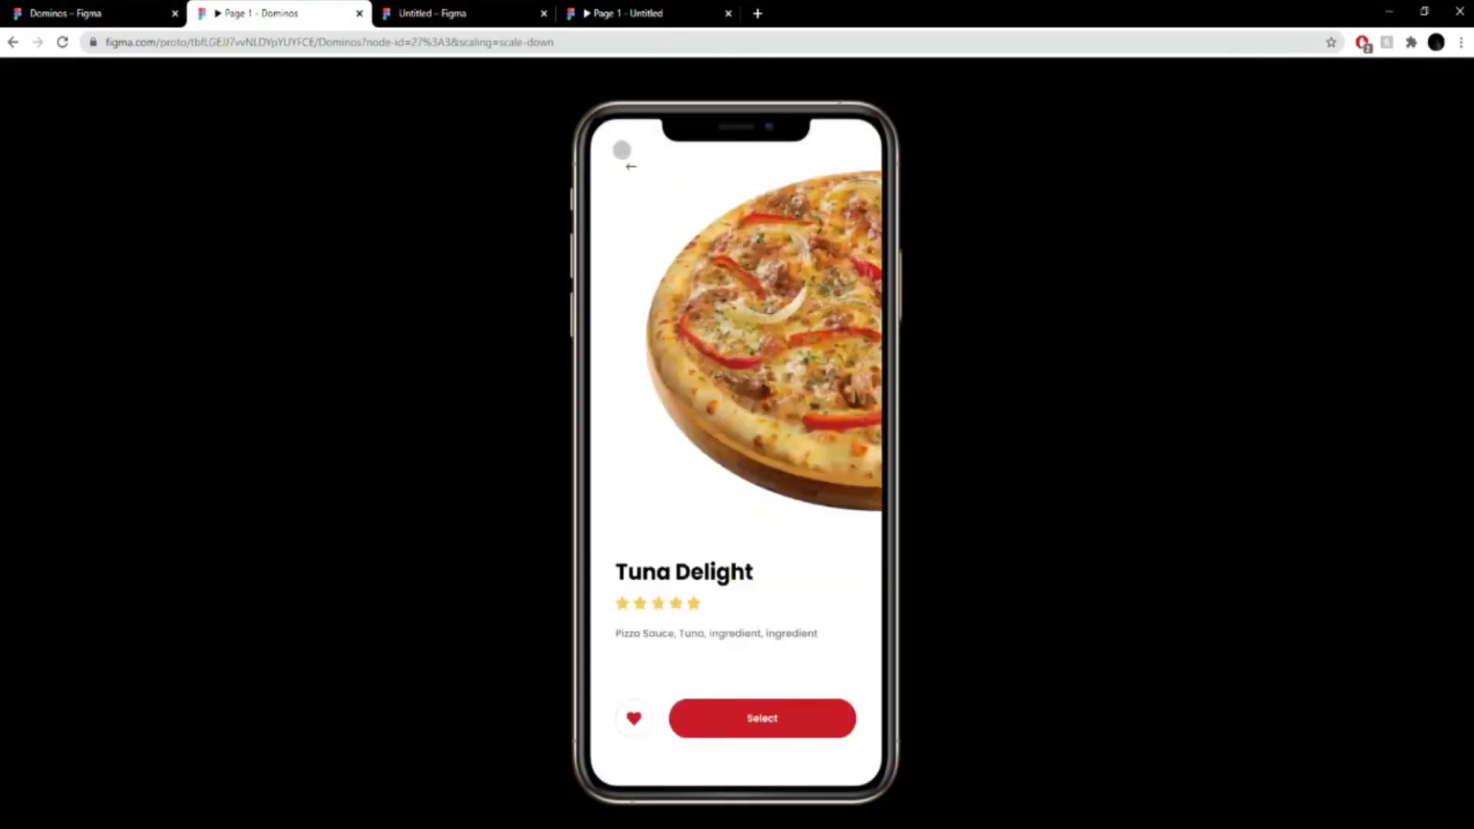
left_click(623, 154)
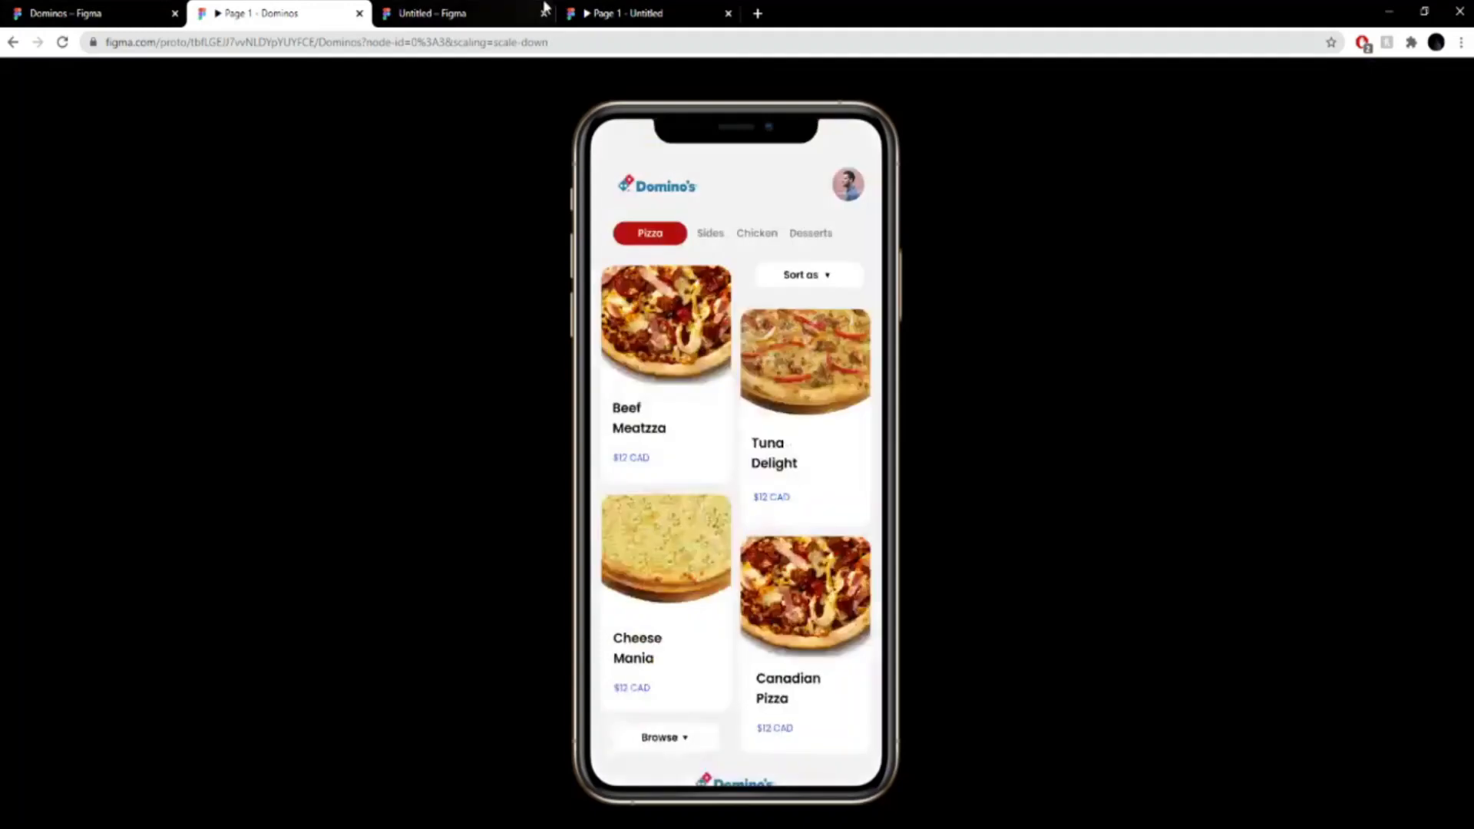
left_click(468, 11)
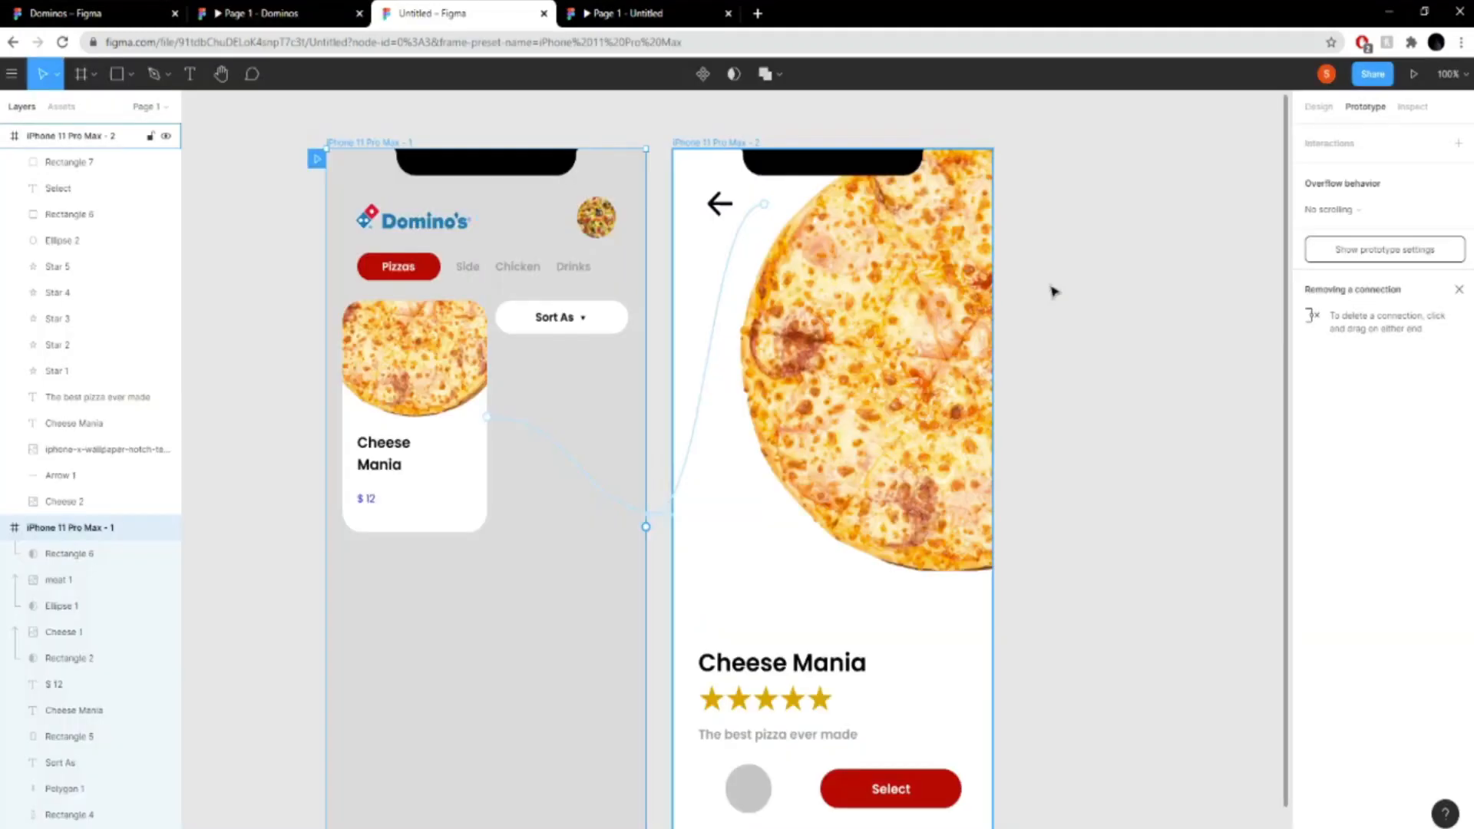
- Deselect the frame and examine the layout of the pizza list and Cheese Mania frames in the design file
scroll(1075, 322, "down", 1)
key("ctrl+minus")
key("ctrl+plus")
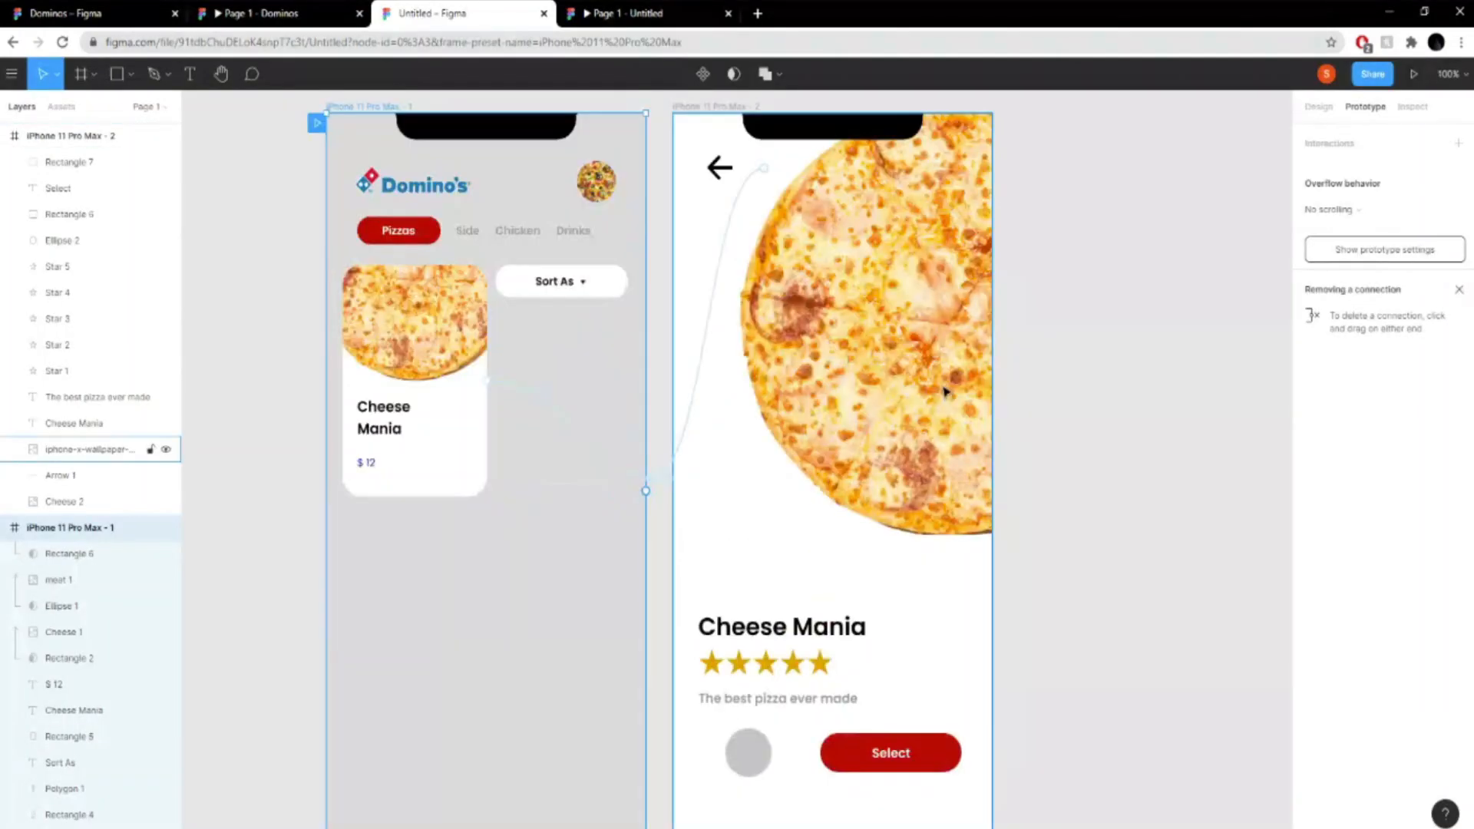
key("ctrl+minus")
scroll(842, 441, "down", 3)
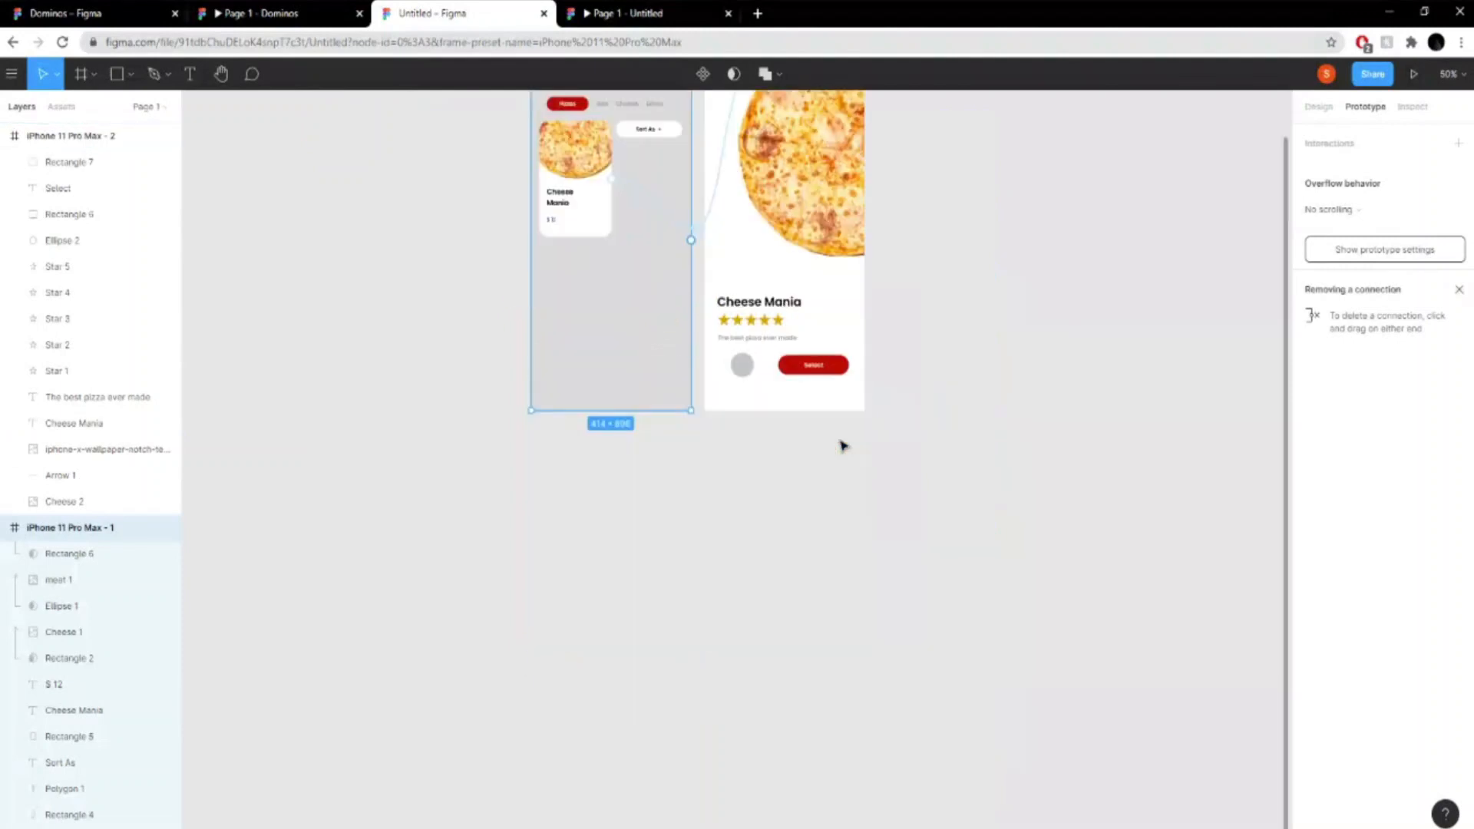
scroll(846, 443, "up", 1)
left_click(941, 427)
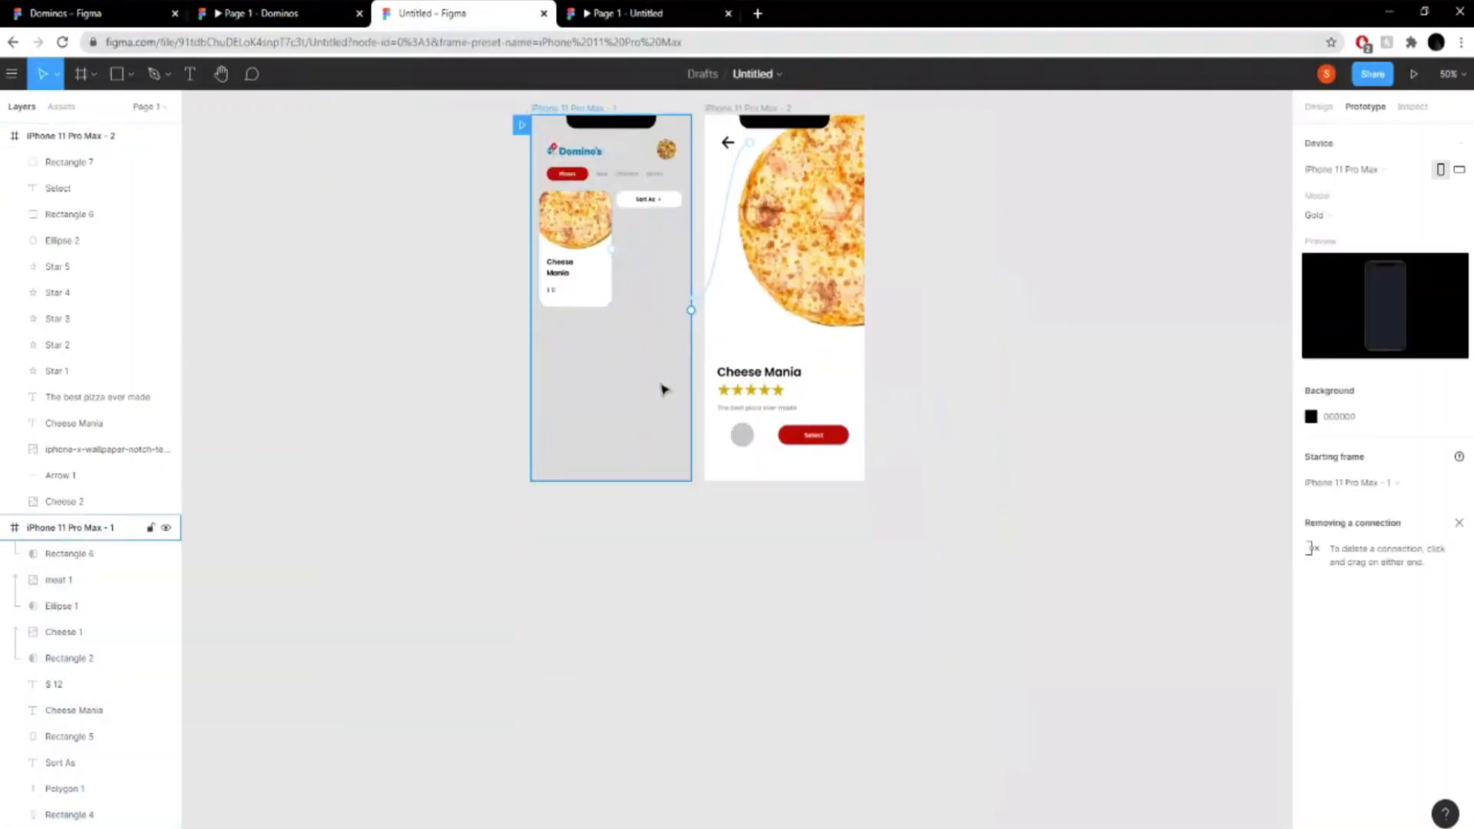
key("ctrl+plus")
scroll(1237, 609, "up", 4)
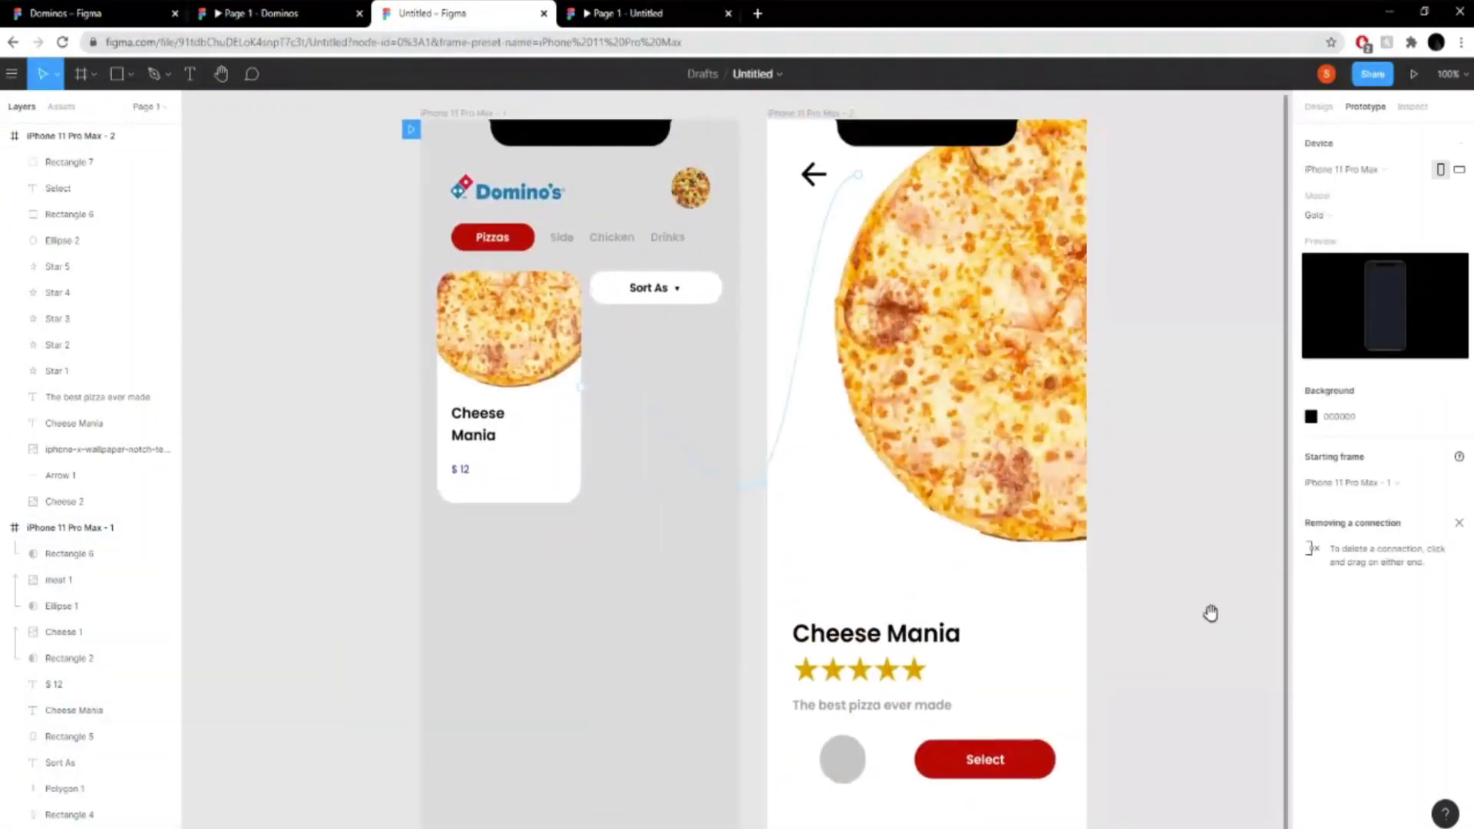
- Open and close Tuna Delight in the reference Dominos prototype and examine how its pizza list scrolls
left_click(225, 13)
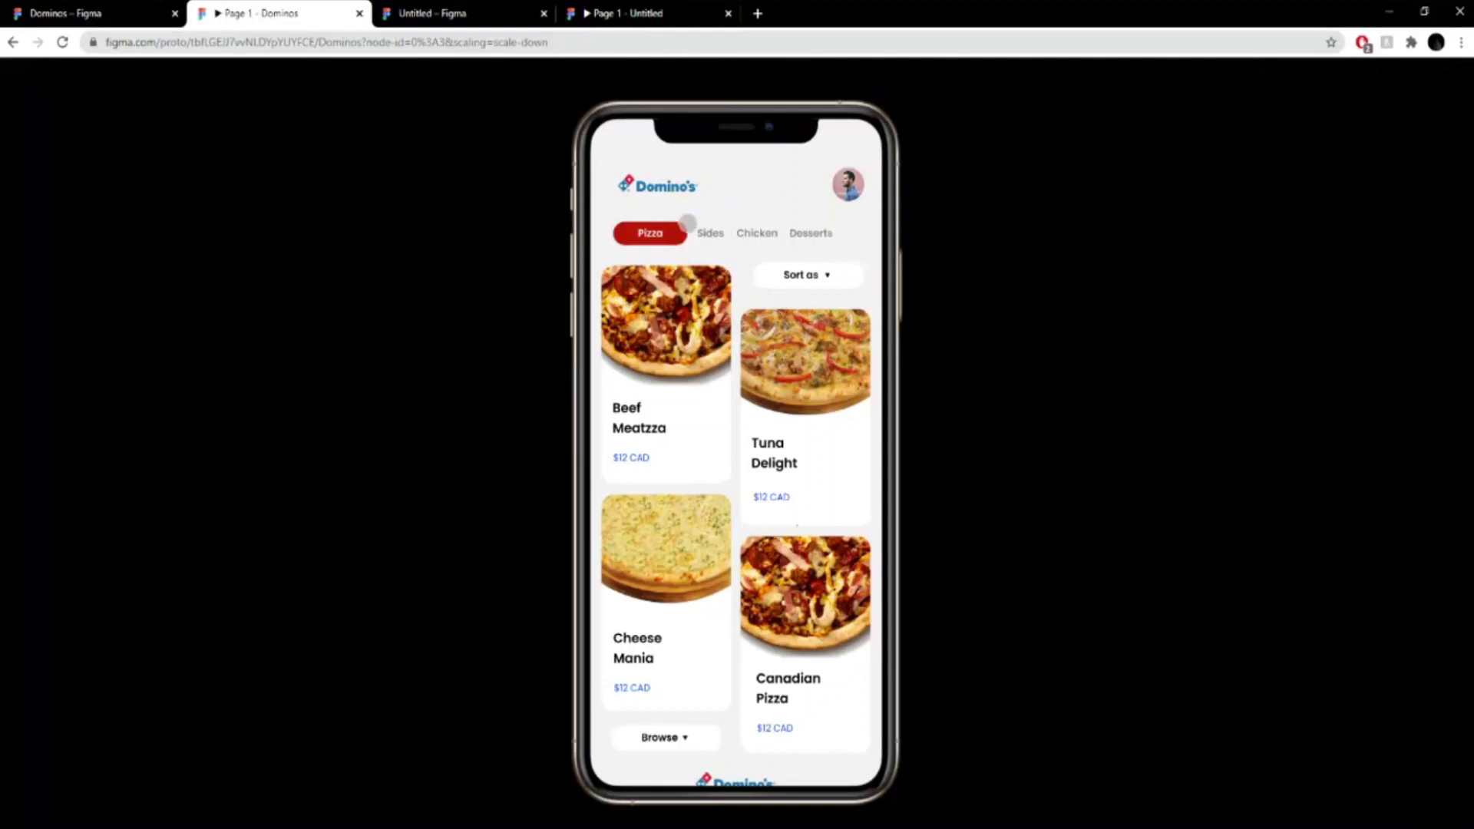
left_click(819, 374)
left_click(627, 167)
scroll(845, 276, "down", 1)
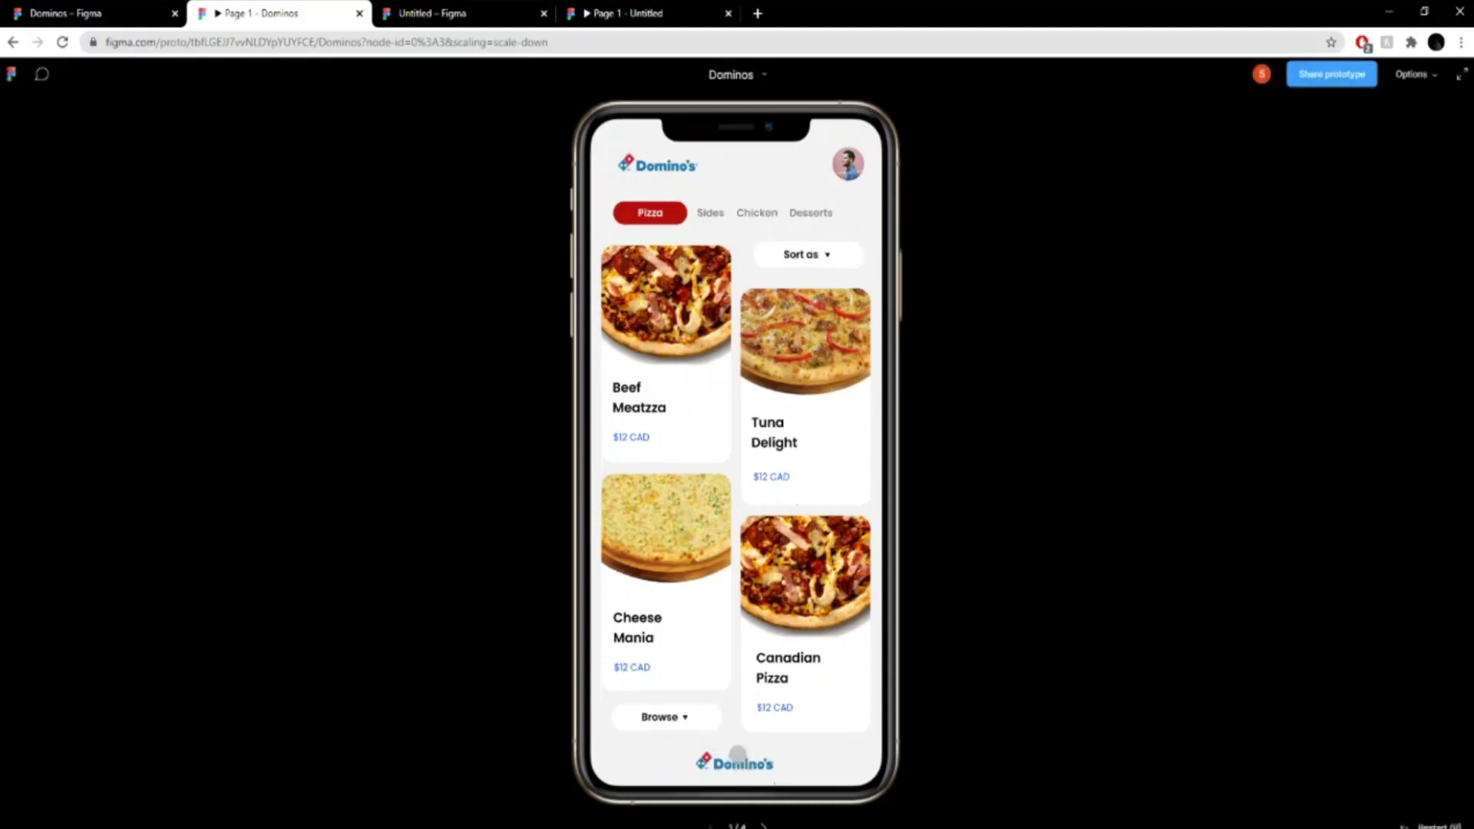
scroll(731, 769, "up", 1)
scroll(735, 753, "down", 1)
scroll(729, 644, "up", 1)
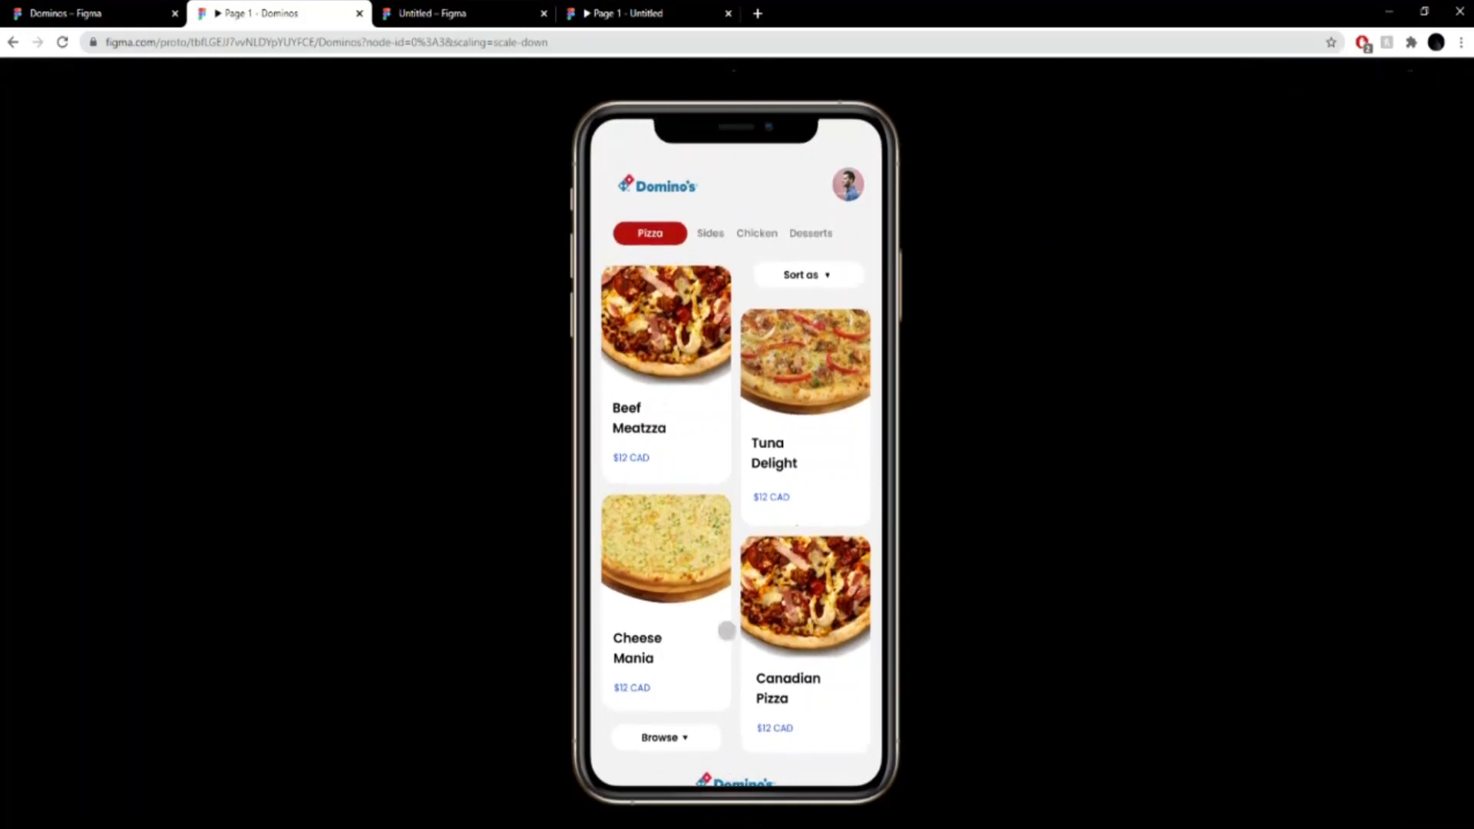
scroll(727, 640, "down", 1)
scroll(789, 370, "up", 1)
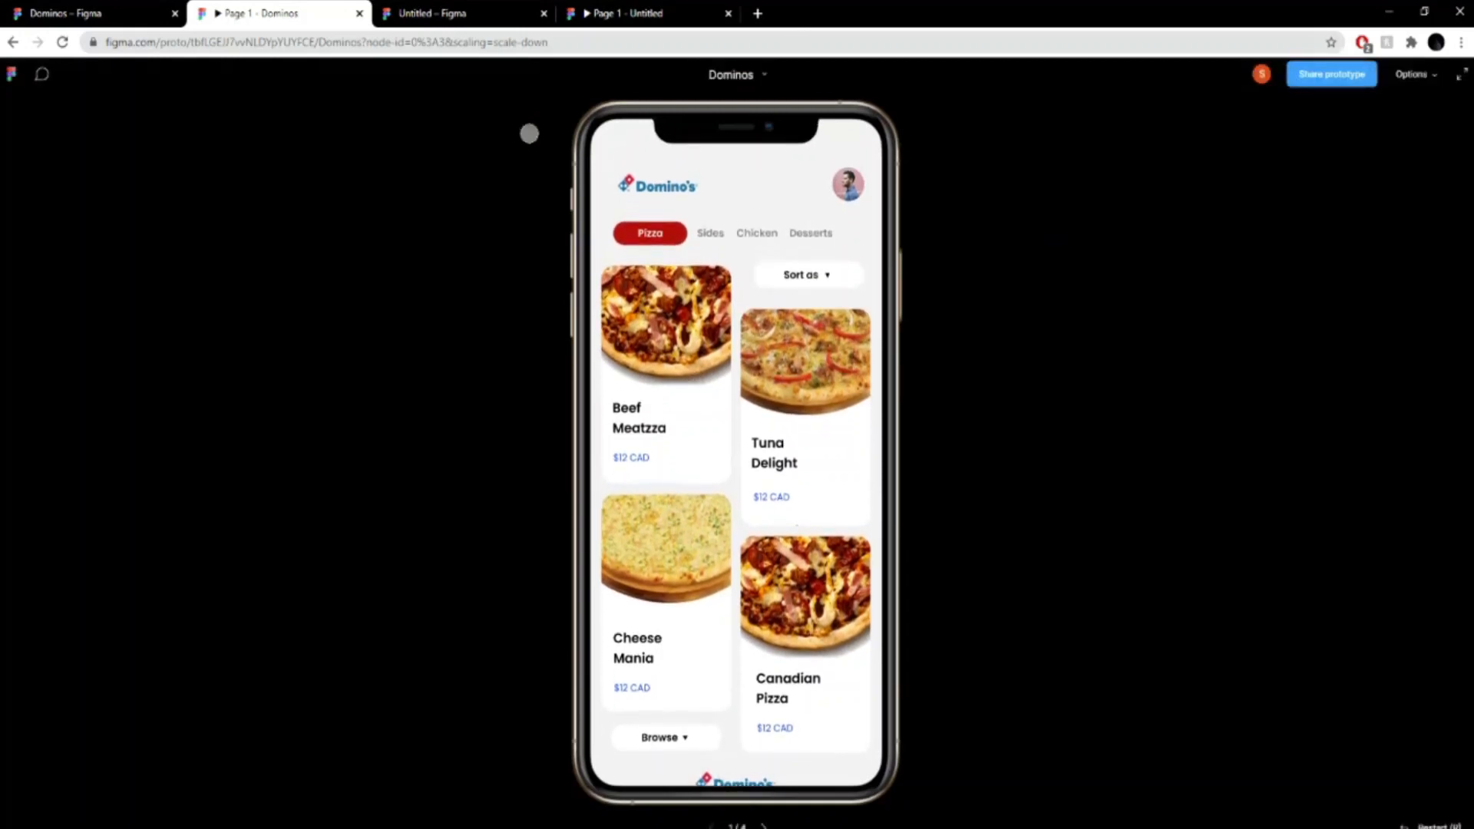
- Compare the pizza list frame in the Untitled design file with the reference Dominos prototype's pizza list
left_click(447, 9)
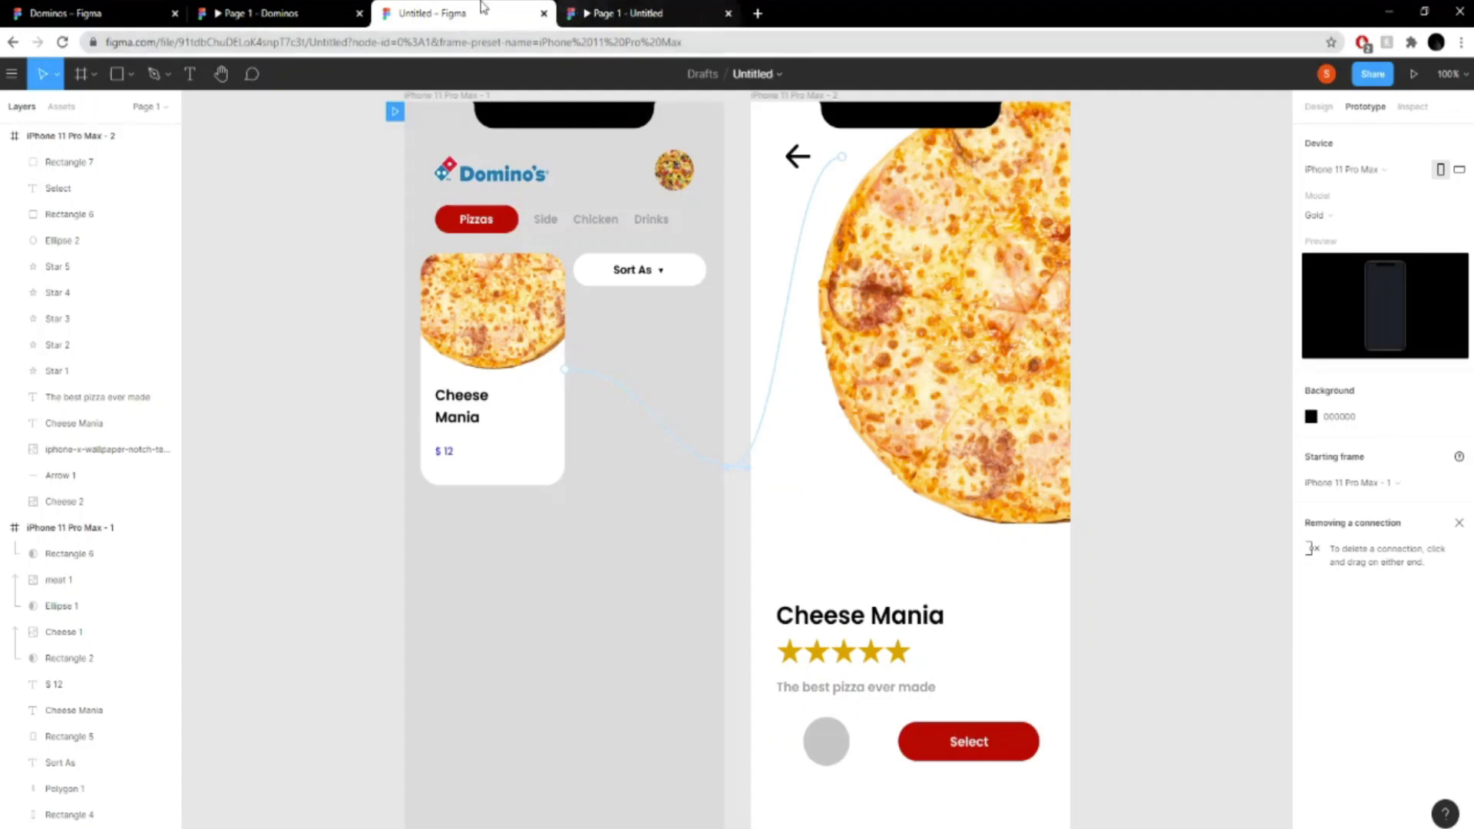
left_click(270, 12)
left_click(412, 7)
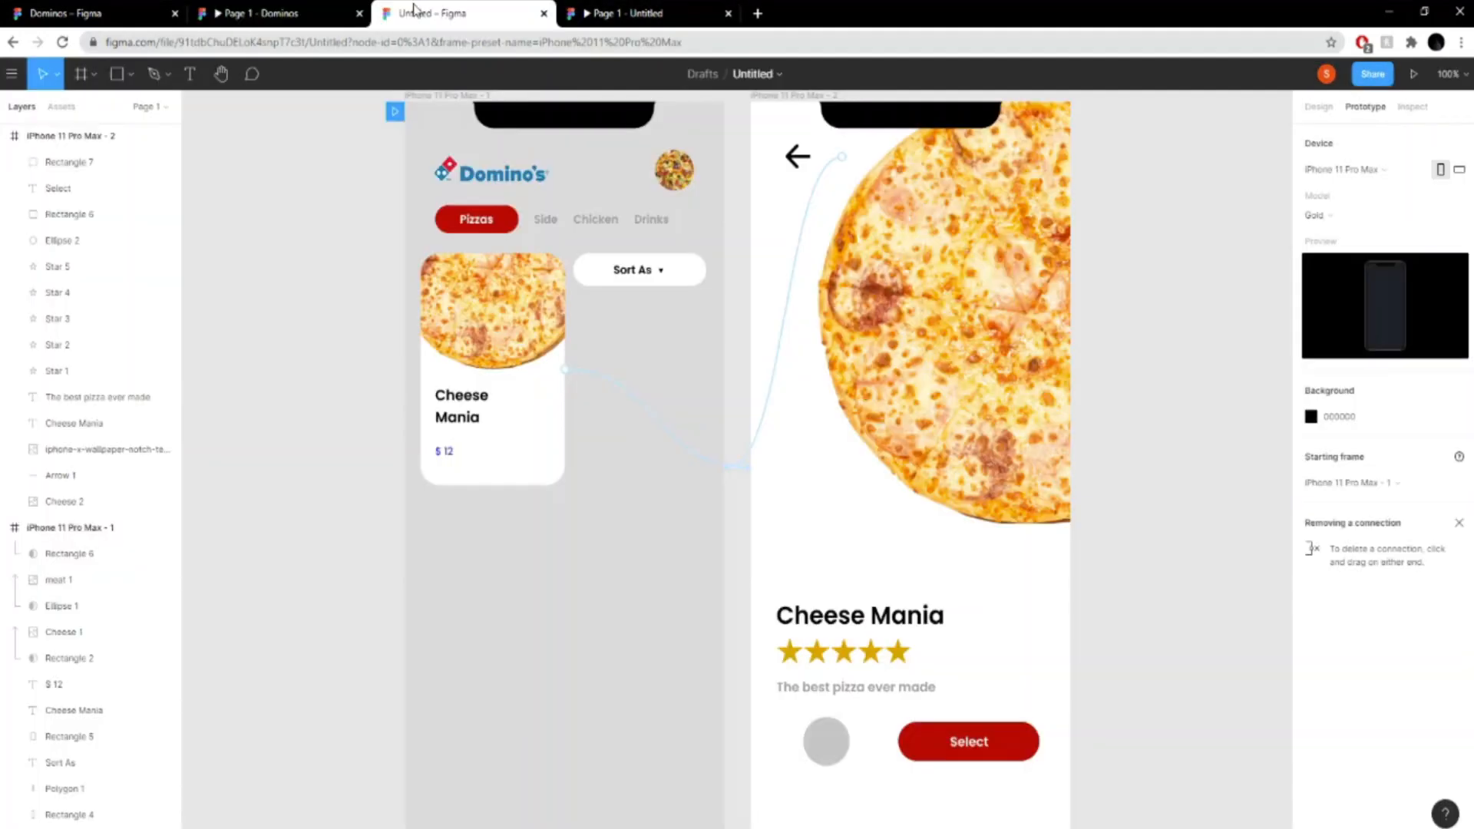
left_click(291, 10)
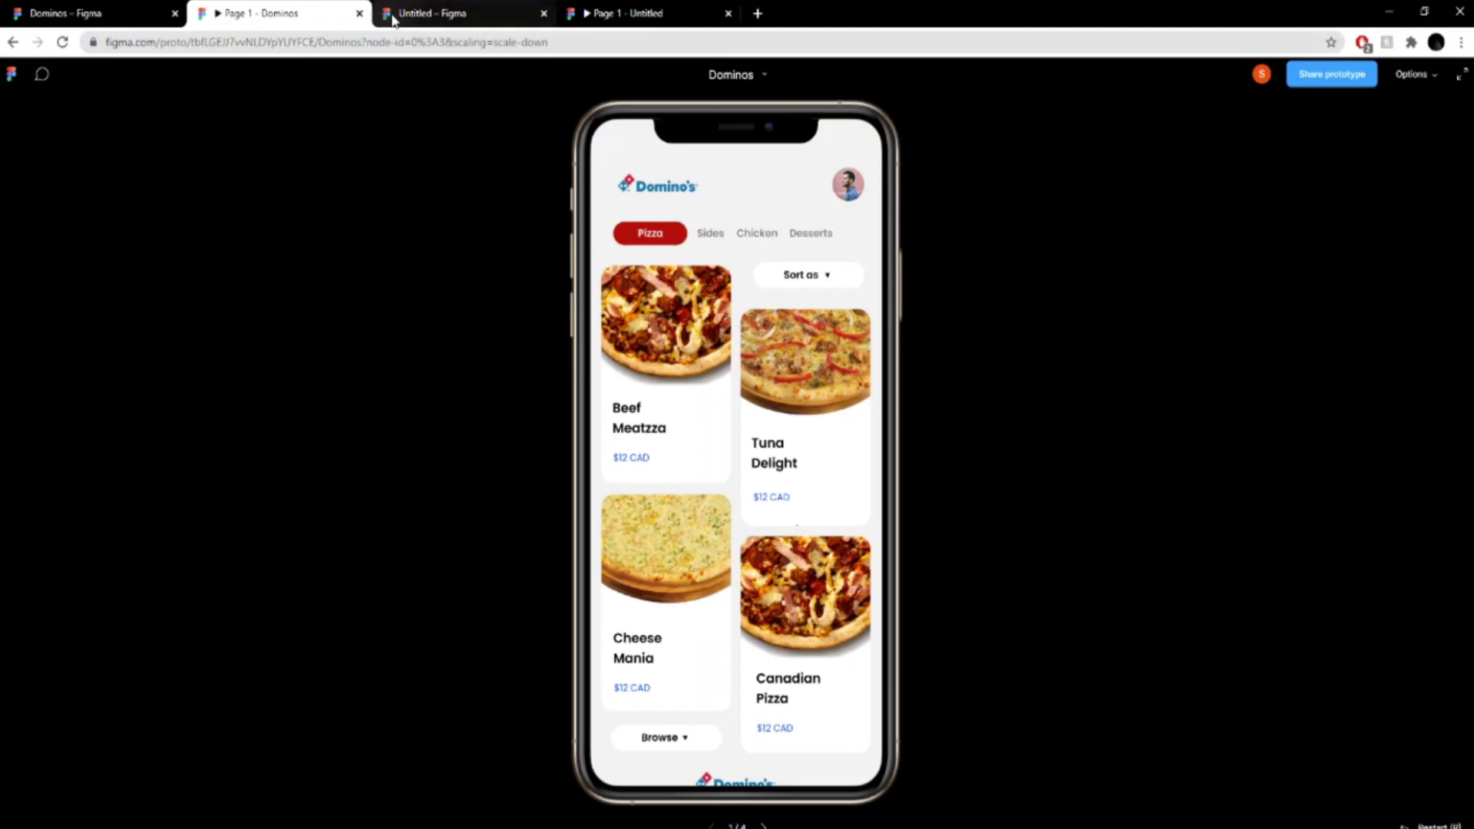